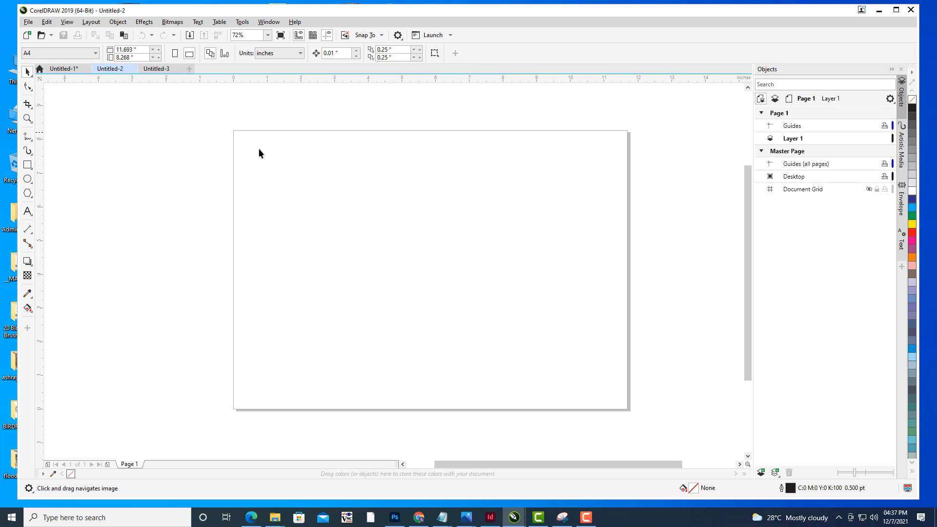
pyautogui.scroll(4, 397, 167)
pyautogui.scroll(-4, 408, 163)
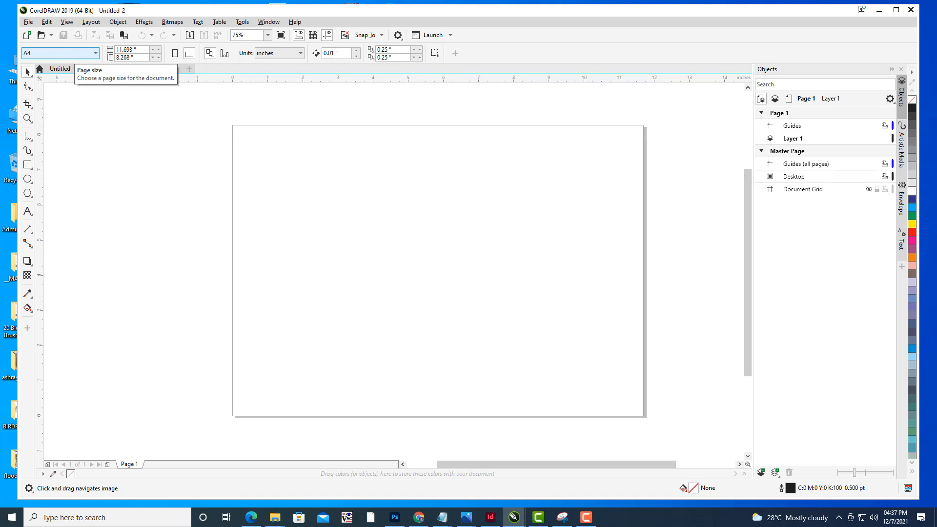
pyautogui.moveTo(421, 302); pyautogui.dragTo(416, 306)
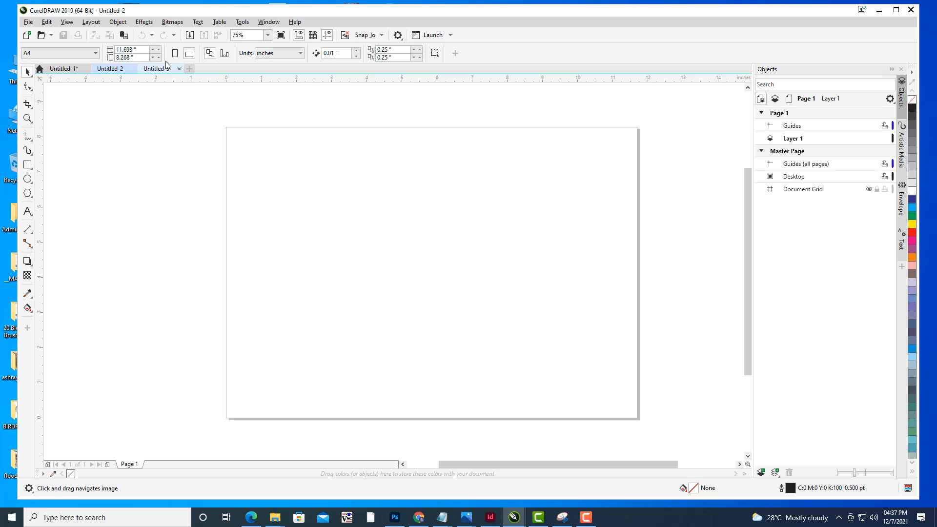
# - Open the Calculator app, divide 11.6 by 3, and close it
pyautogui.click(142, 49)
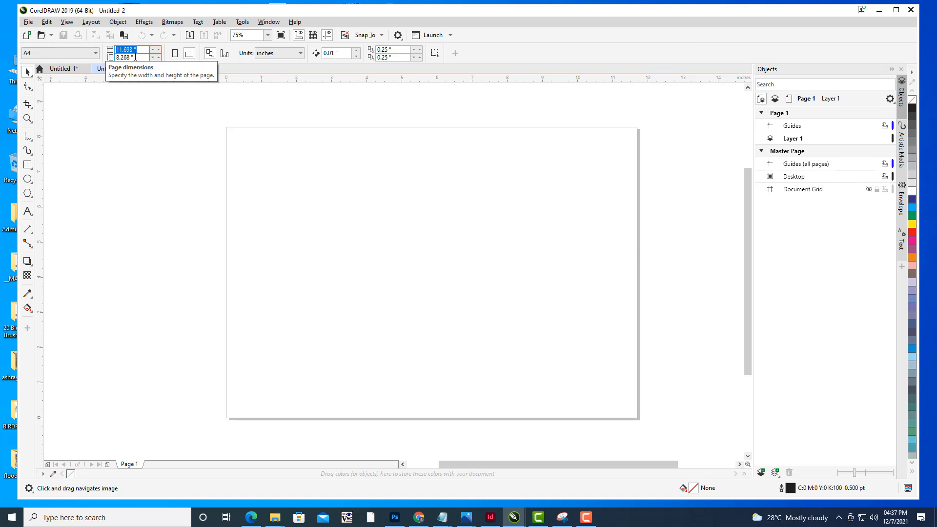
pyautogui.click(101, 518)
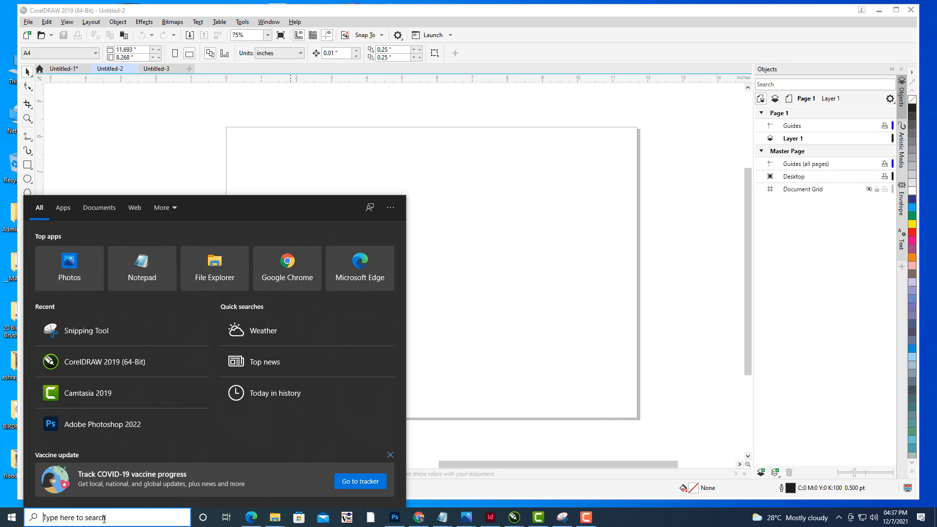
pyautogui.write('CAL')
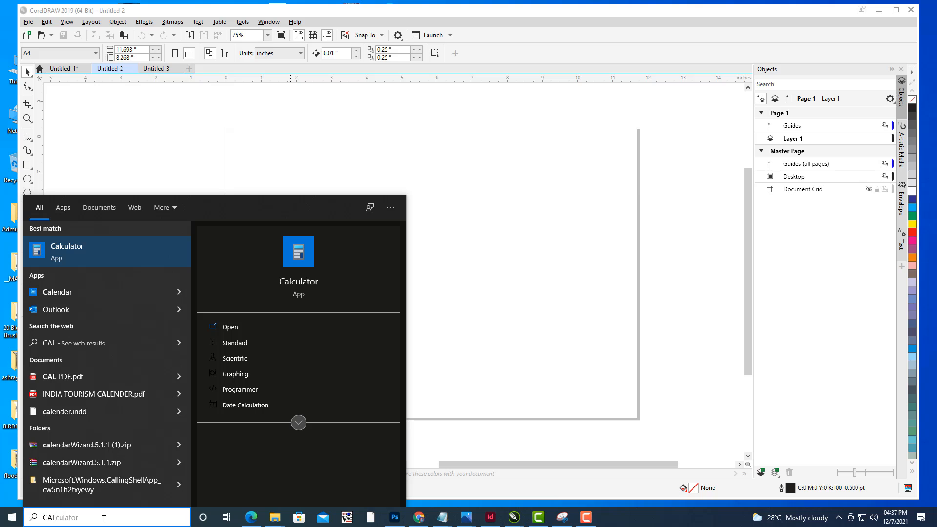
pyautogui.click(128, 258)
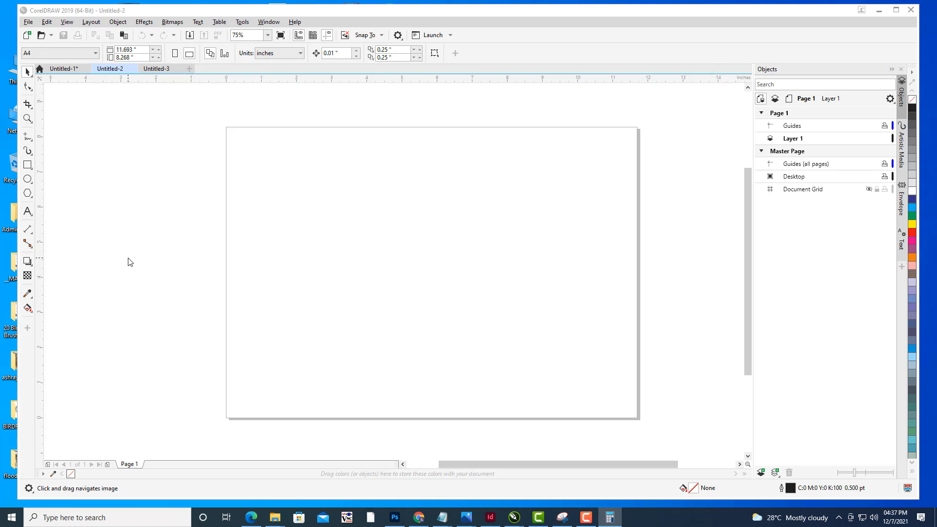
pyautogui.click(547, 292)
pyautogui.click(547, 293)
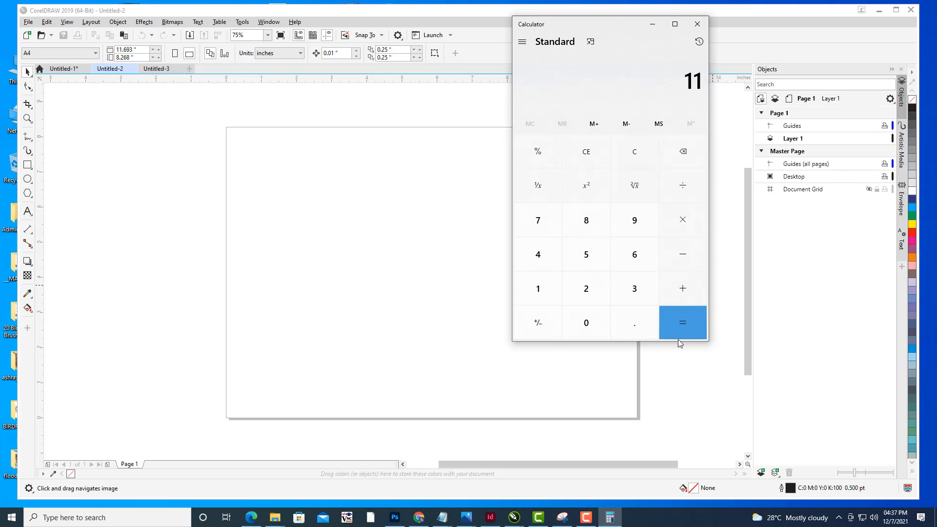
pyautogui.click(649, 330)
pyautogui.click(648, 259)
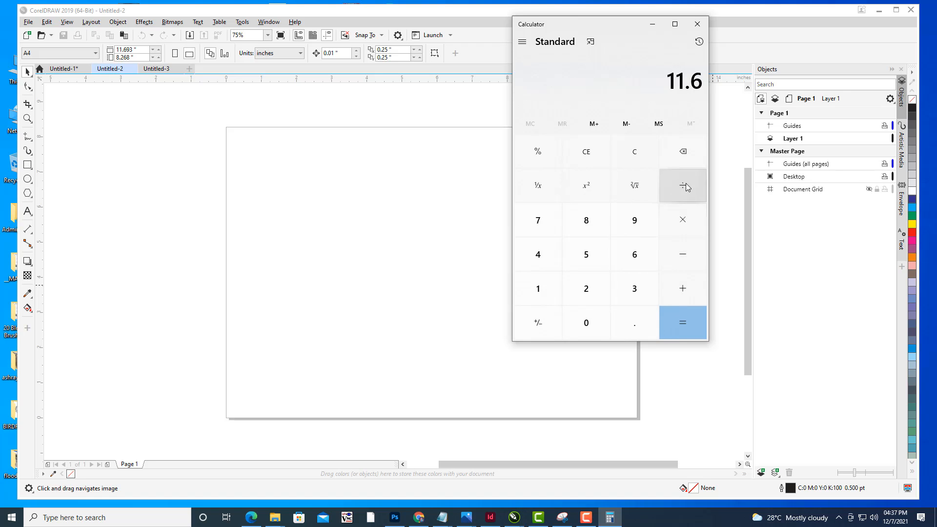
pyautogui.click(686, 186)
pyautogui.click(649, 290)
pyautogui.click(683, 323)
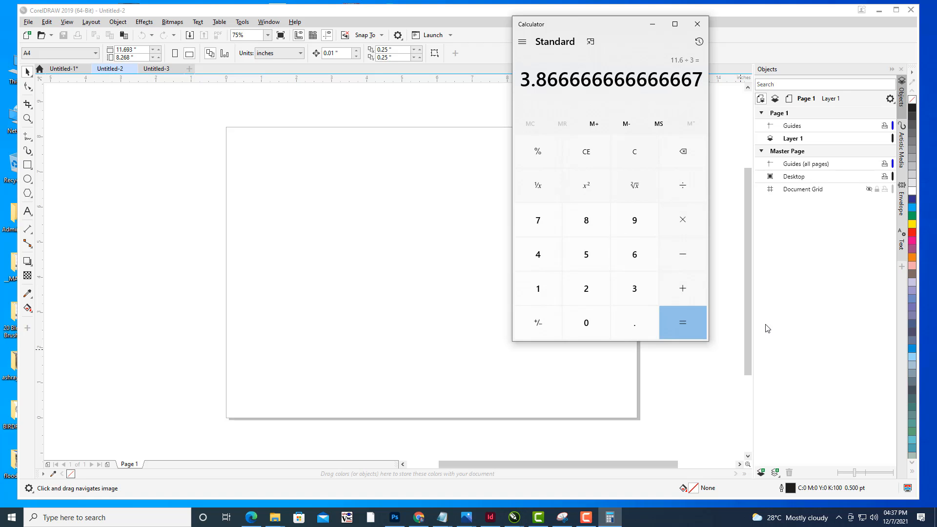
pyautogui.click(697, 24)
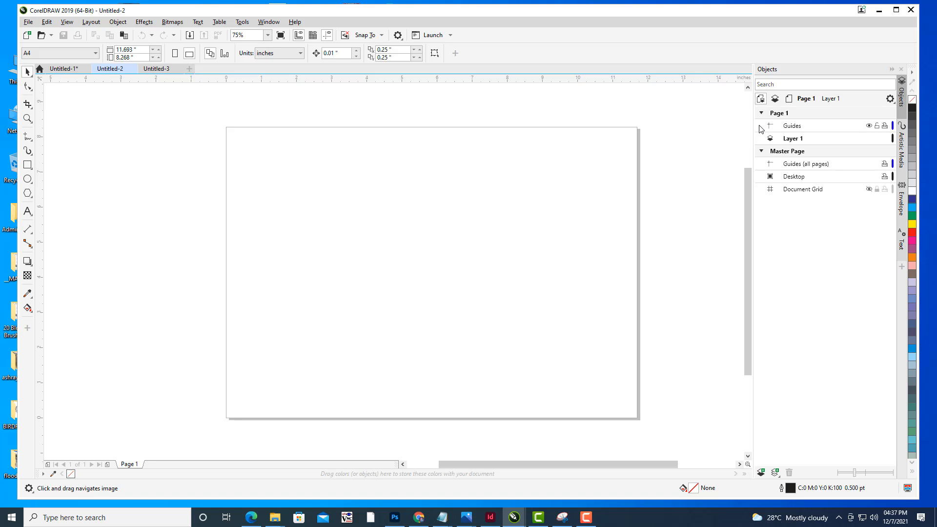
pyautogui.moveTo(476, 174); pyautogui.dragTo(488, 173)
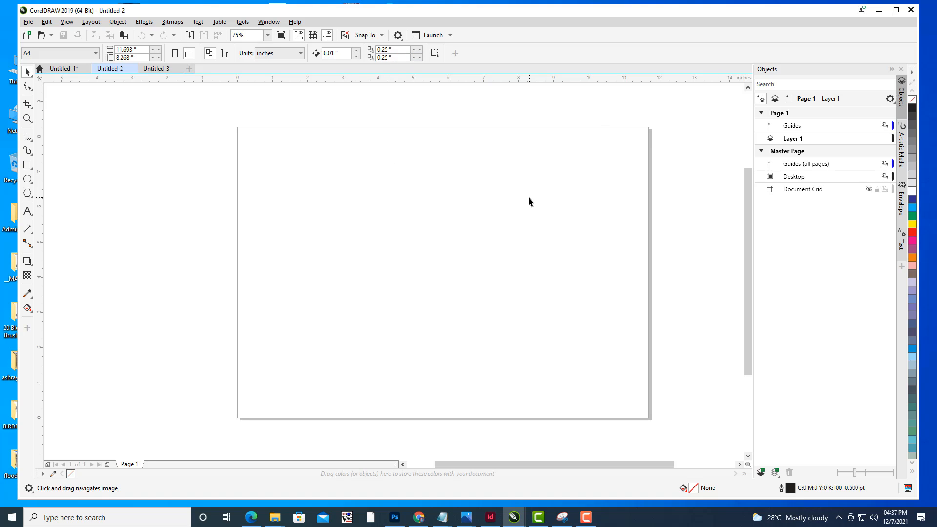
pyautogui.moveTo(485, 224); pyautogui.dragTo(496, 223)
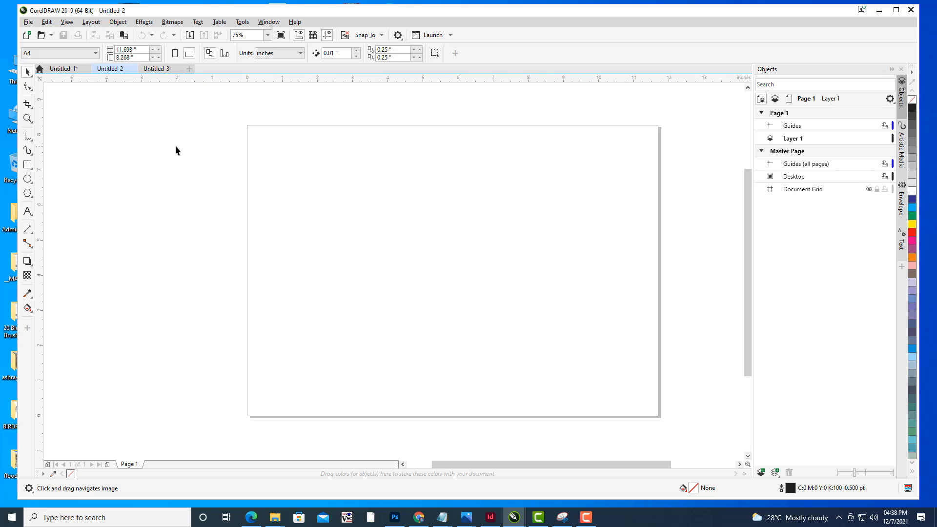
pyautogui.moveTo(357, 180); pyautogui.dragTo(352, 179)
pyautogui.moveTo(40, 183); pyautogui.dragTo(243, 205)
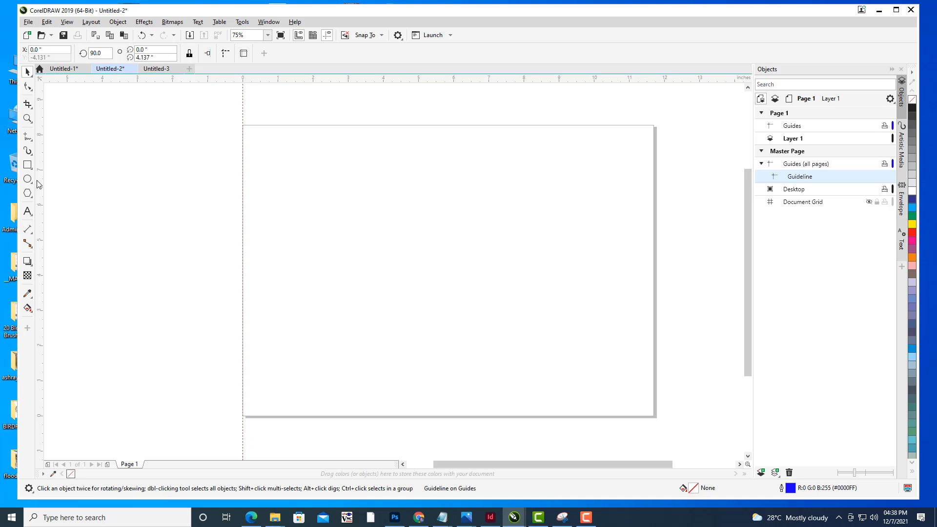
pyautogui.click(244, 105)
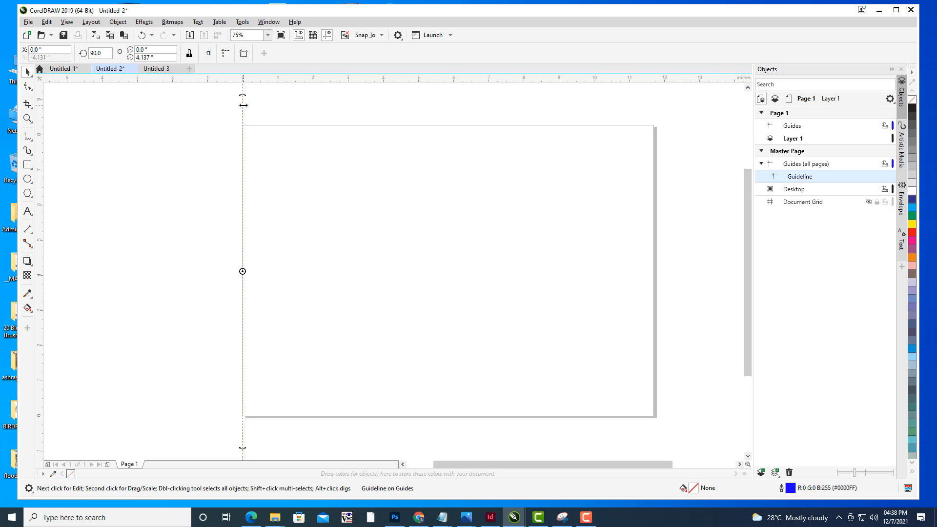
pyautogui.press('Delete')
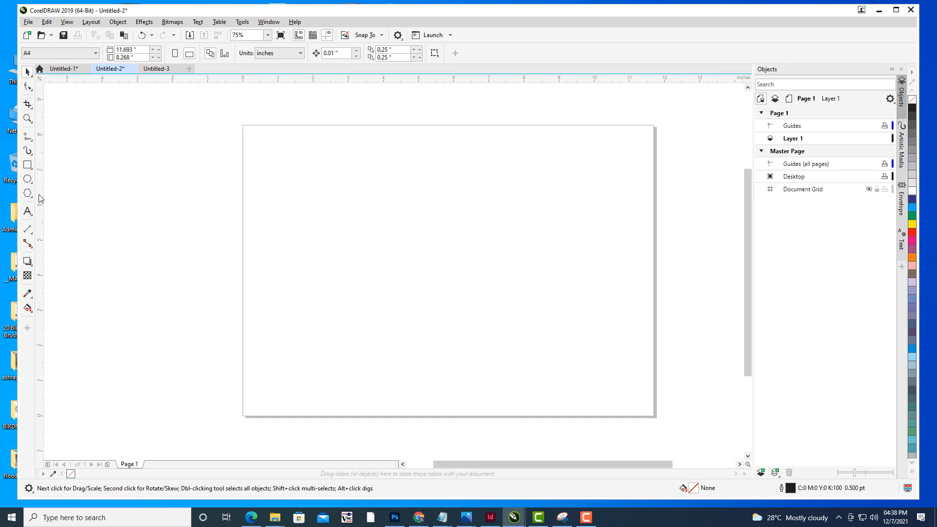
pyautogui.moveTo(39, 198); pyautogui.dragTo(81, 201)
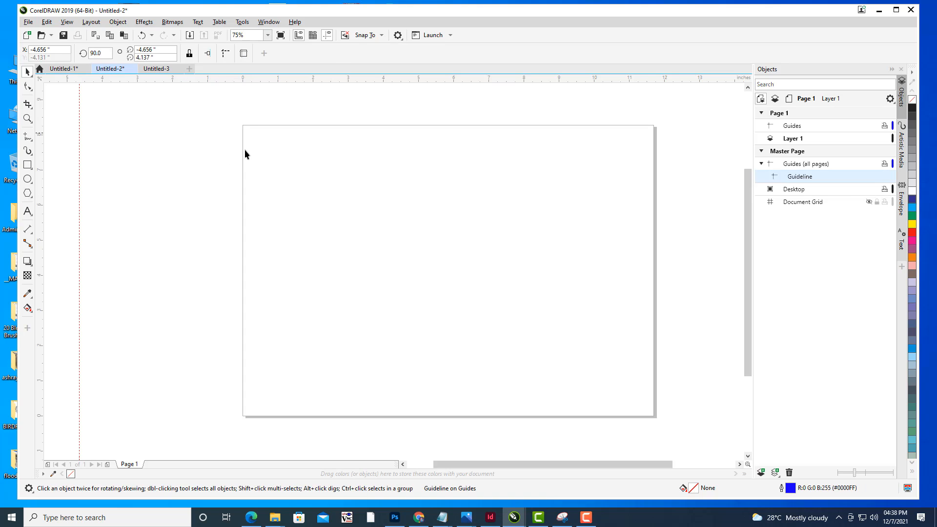
pyautogui.press('Delete')
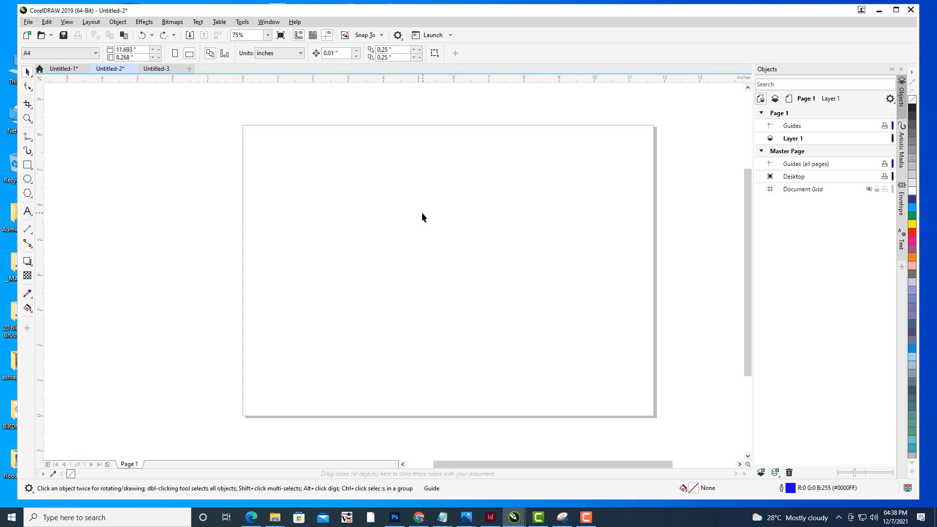
pyautogui.moveTo(459, 206); pyautogui.dragTo(403, 219)
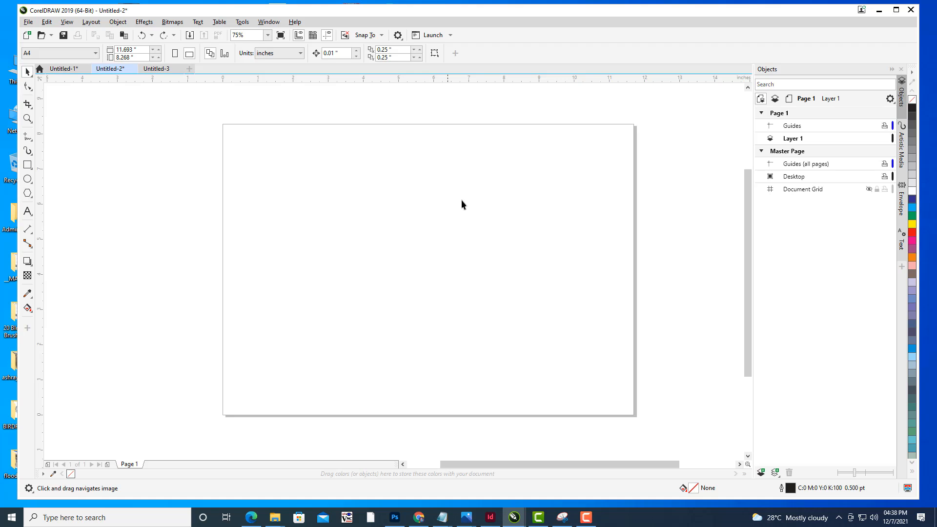
pyautogui.moveTo(462, 204); pyautogui.dragTo(469, 205)
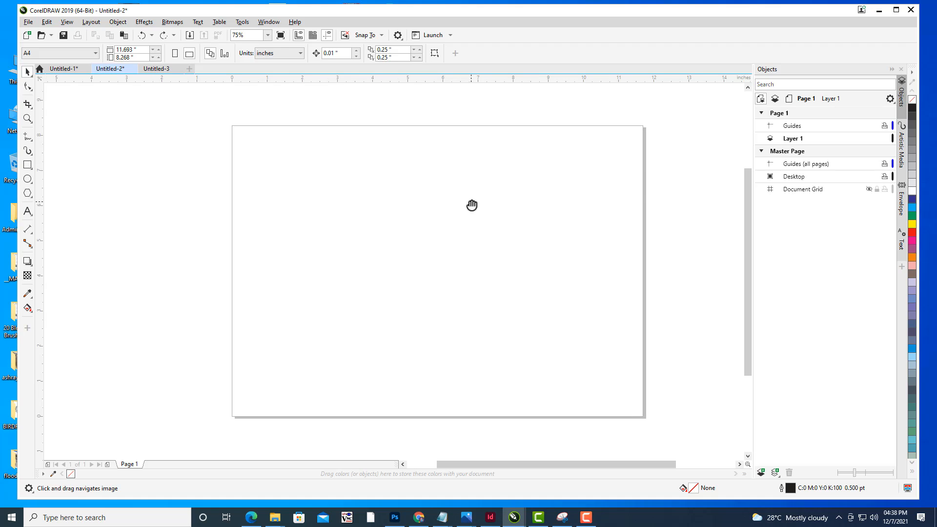
# - Create a page-frame rectangle covering the whole page and fill it green
pyautogui.doubleClick(28, 165)
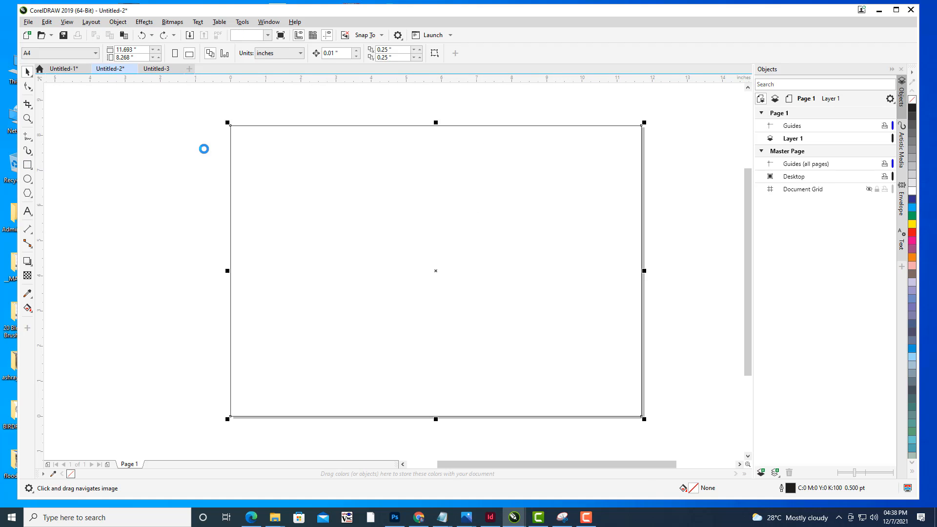
pyautogui.click(913, 216)
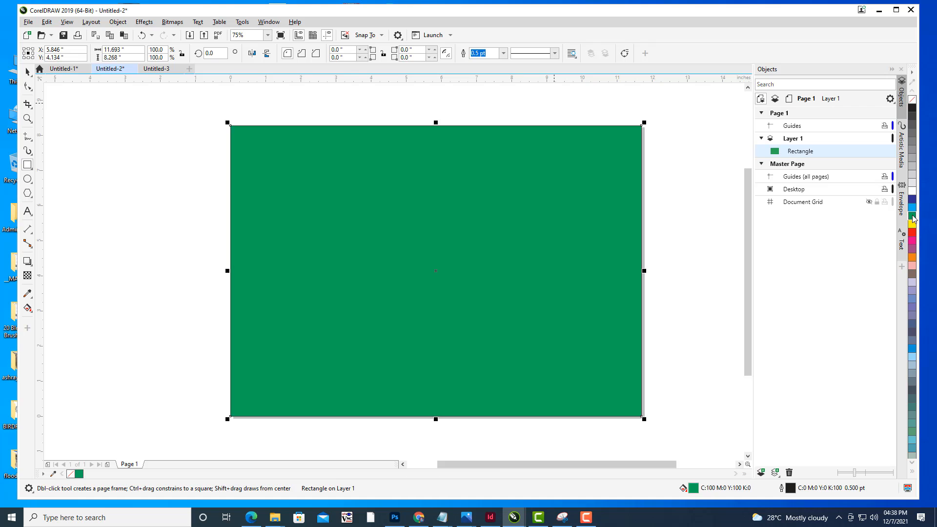
# - Set the green rectangle's outline to None and reselect the rectangle
pyautogui.click(503, 53)
pyautogui.click(481, 61)
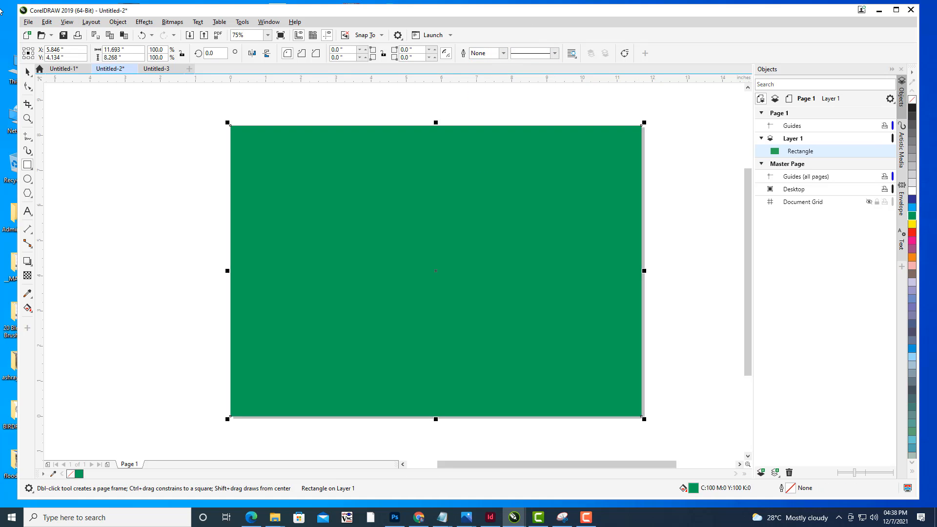
pyautogui.click(27, 72)
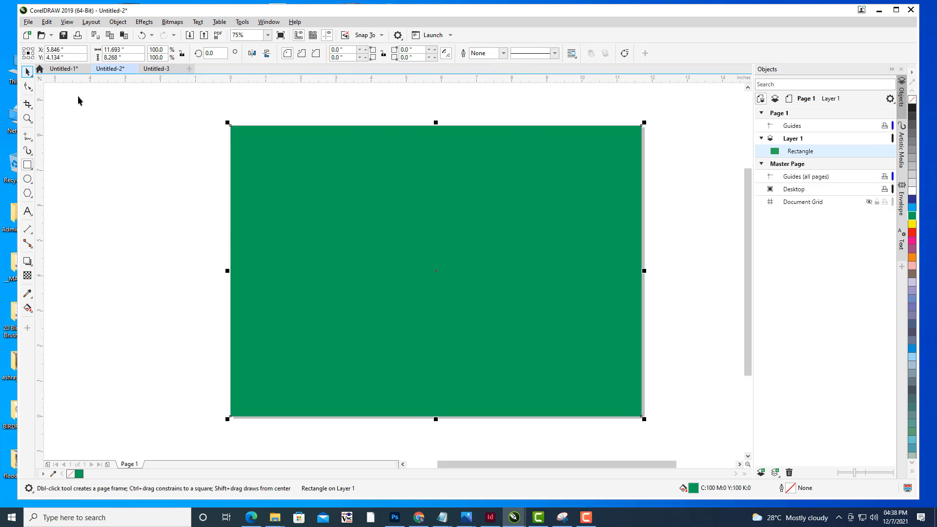
pyautogui.click(456, 161)
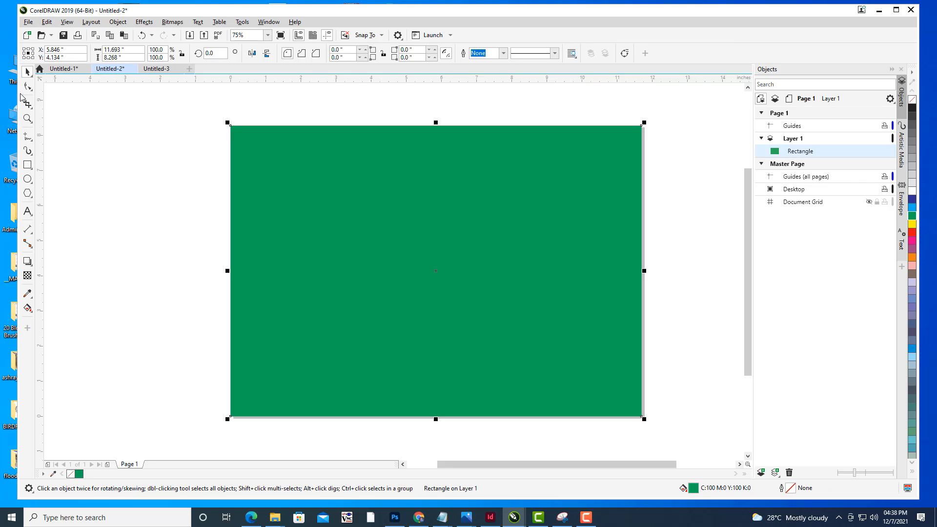
# - Check which Snap To options are enabled in the View menu
pyautogui.click(67, 21)
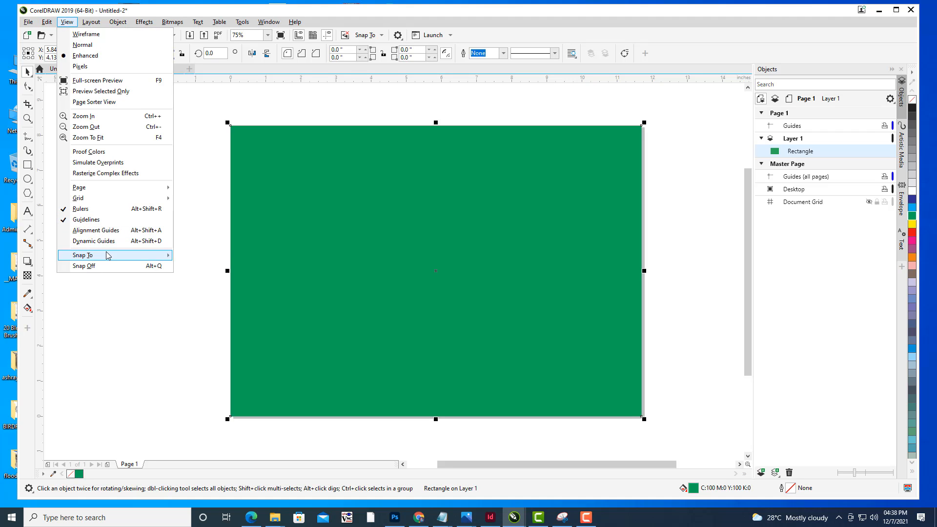
pyautogui.moveTo(109, 255)
pyautogui.click(221, 292)
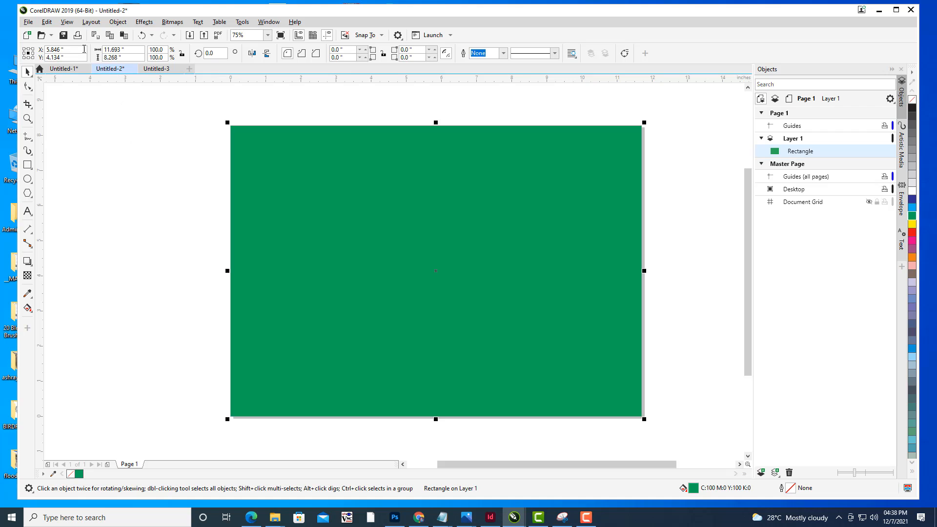
pyautogui.click(67, 21)
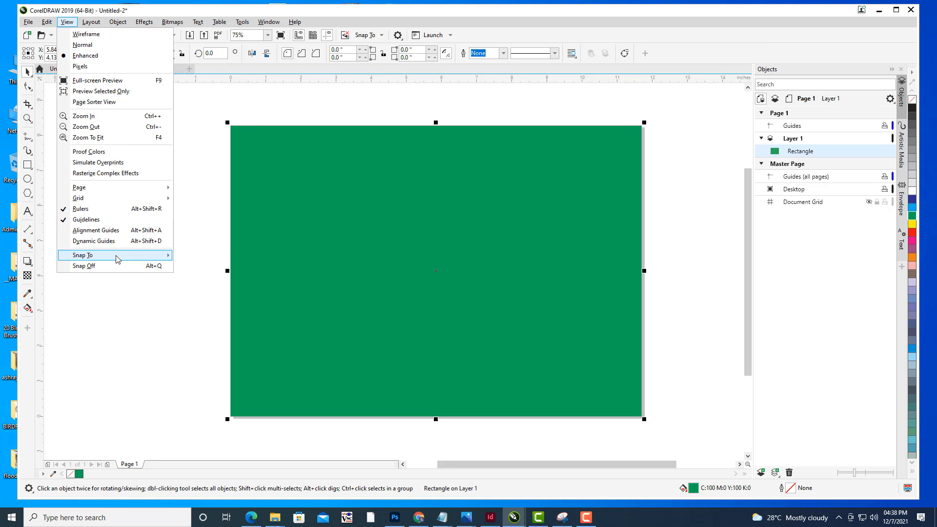
pyautogui.moveTo(117, 255)
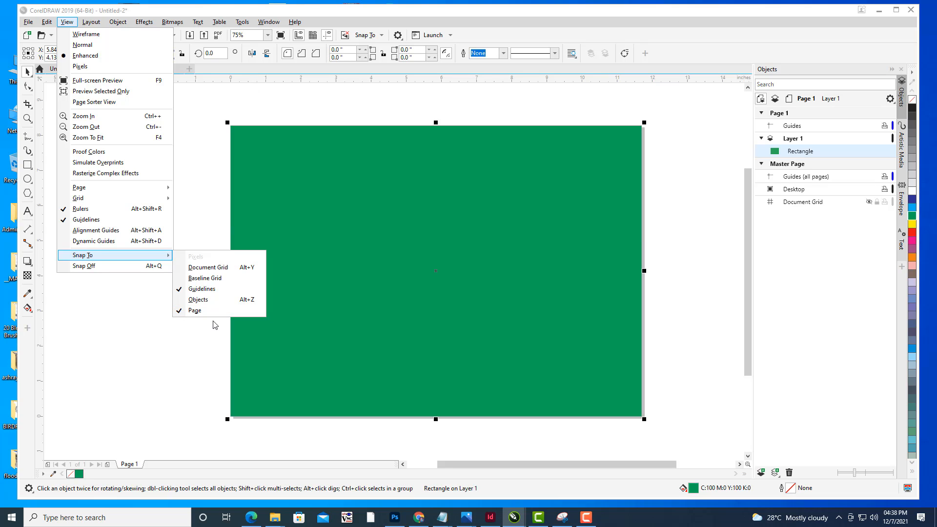
pyautogui.click(662, 44)
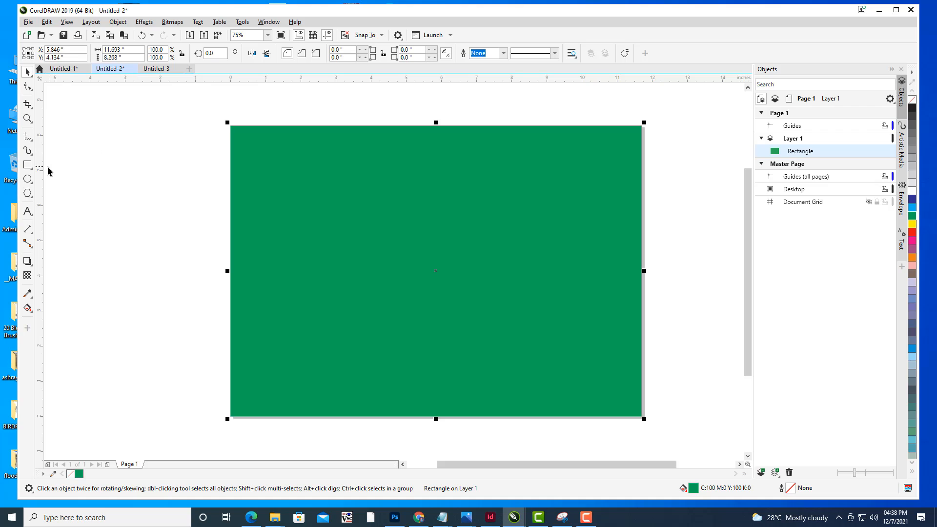
# - Add vertical guidelines on the page's left and right edges, then delete the green rectangle
pyautogui.moveTo(41, 171); pyautogui.dragTo(230, 201)
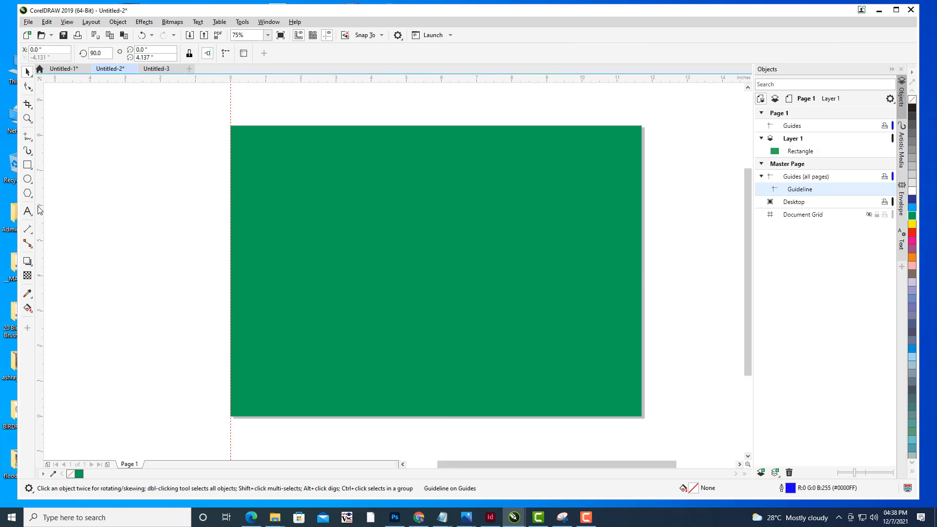
pyautogui.moveTo(40, 209); pyautogui.dragTo(580, 277)
pyautogui.moveTo(640, 280); pyautogui.dragTo(642, 282)
pyautogui.click(555, 185)
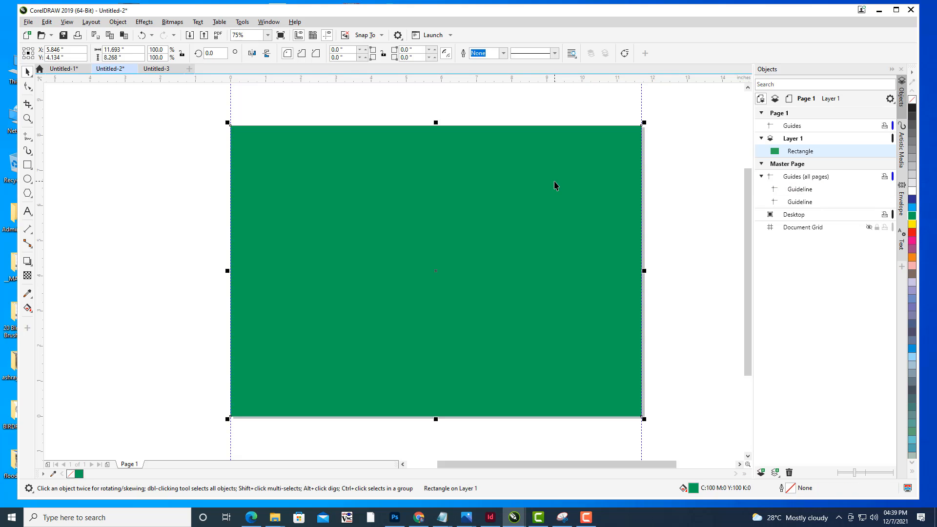
pyautogui.press('Delete')
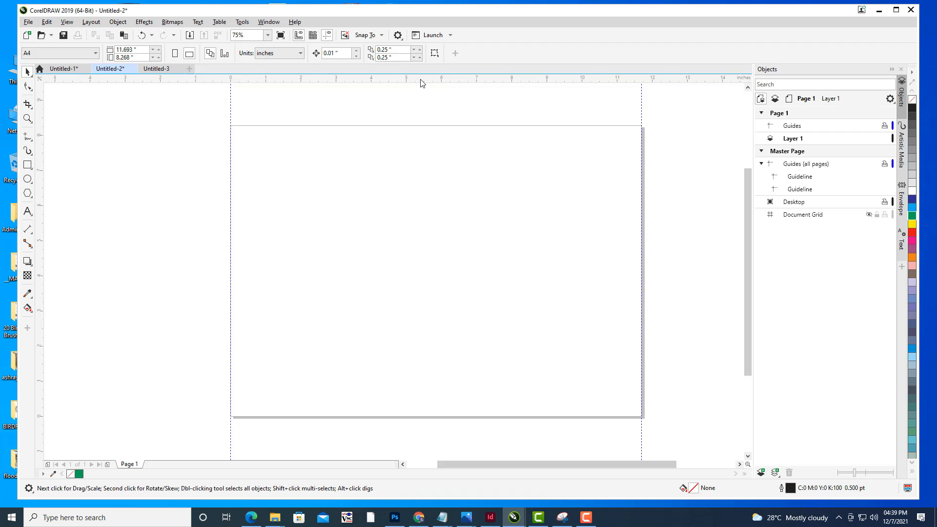
# - Add horizontal guidelines along the page's top and bottom edges
pyautogui.moveTo(421, 80); pyautogui.dragTo(421, 125)
pyautogui.moveTo(452, 81); pyautogui.dragTo(447, 417)
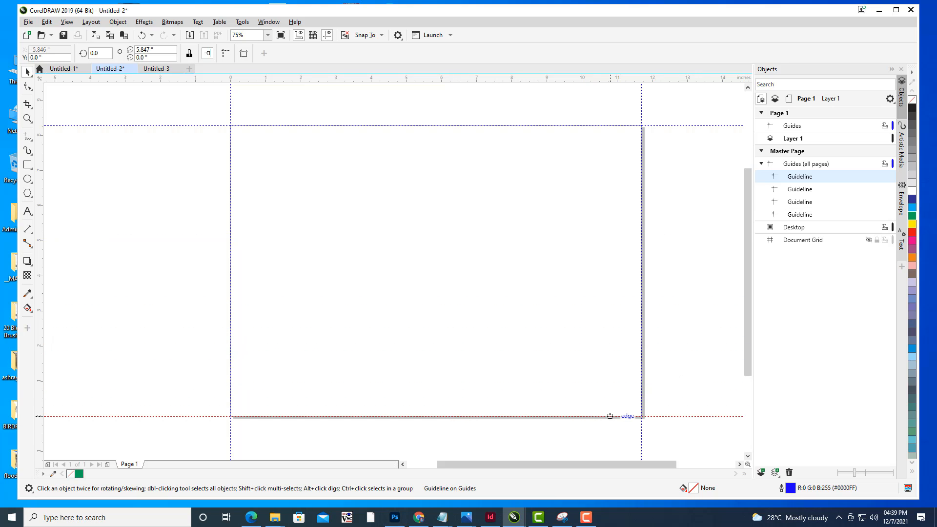
pyautogui.moveTo(487, 219)
pyautogui.mouseDown()
pyautogui.moveTo(508, 211)
pyautogui.moveTo(485, 204)
pyautogui.mouseUp()
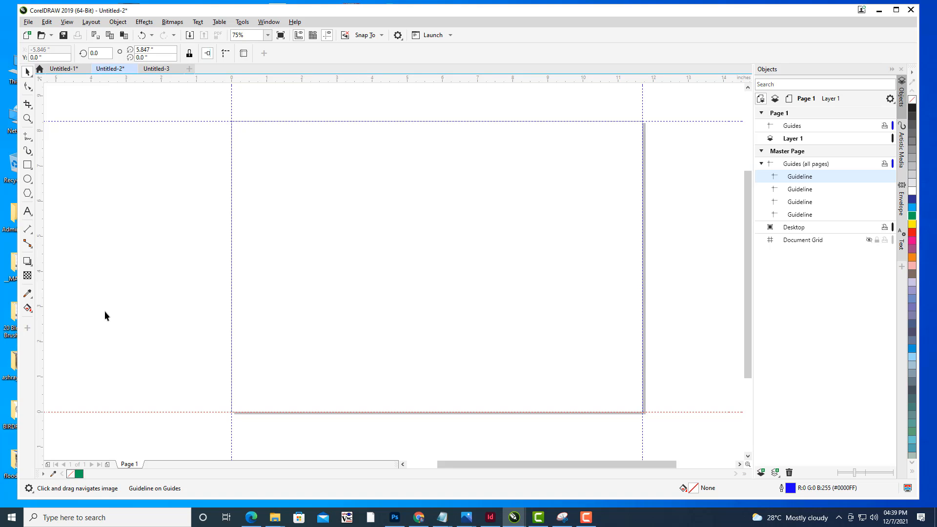
pyautogui.click(28, 244)
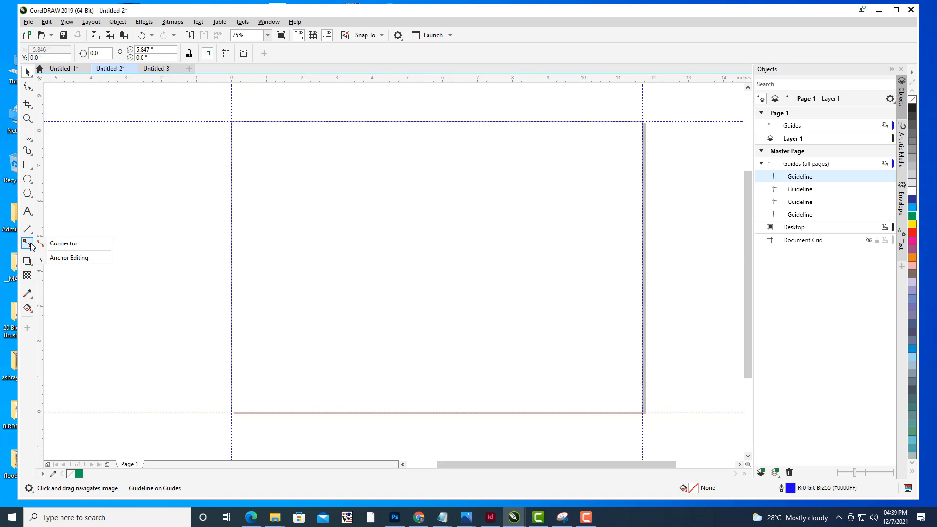
# - Draw a parallel dimension about 3.8 inches long starting at the page's left edge guideline
pyautogui.click(27, 229)
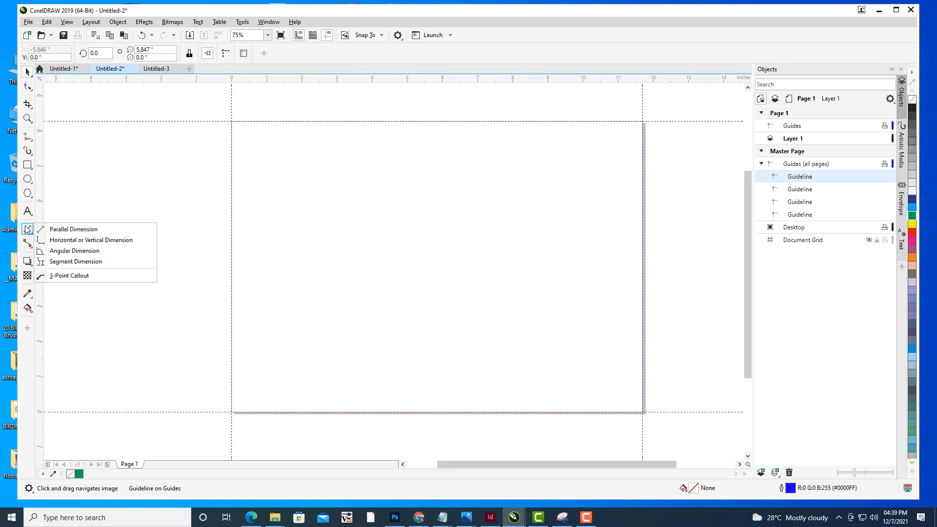
pyautogui.click(77, 230)
pyautogui.moveTo(232, 240); pyautogui.dragTo(367, 241)
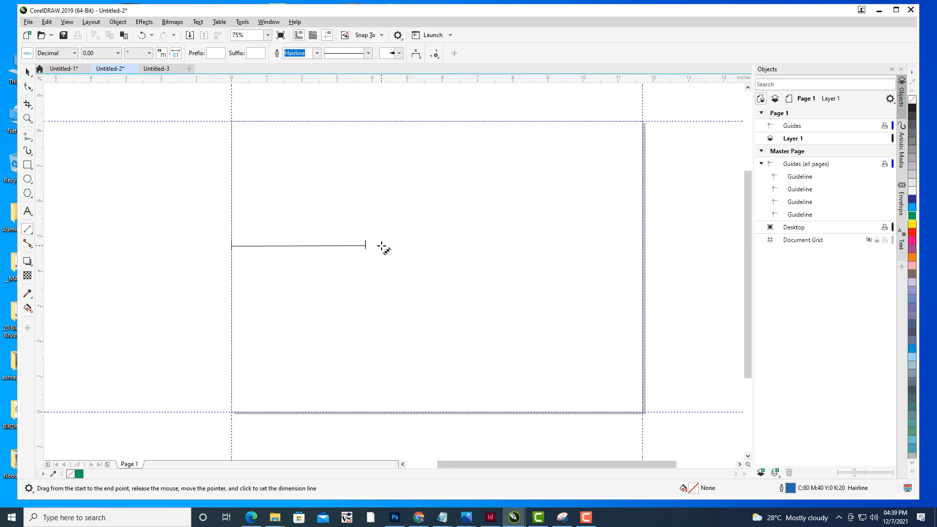
pyautogui.click(382, 247)
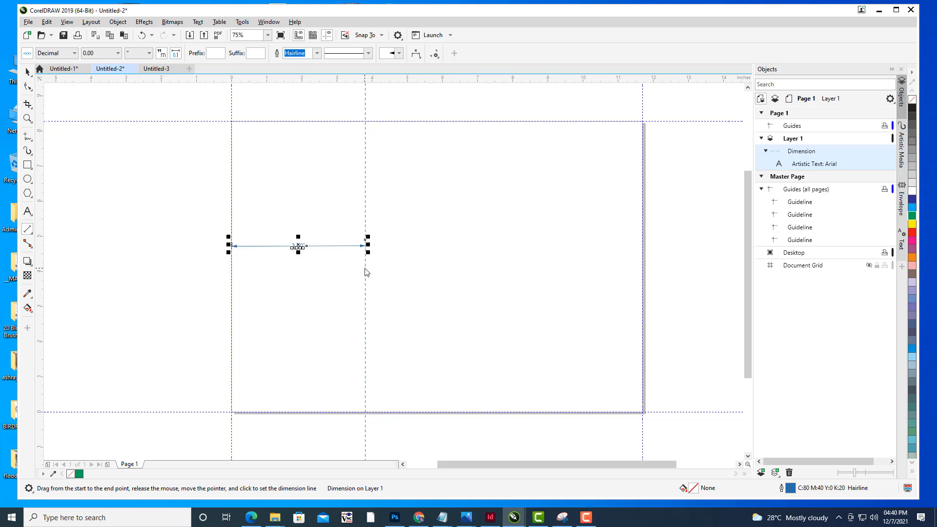
# - Add a vertical guideline at the dimension's end point to mark the first panel
pyautogui.moveTo(365, 268); pyautogui.dragTo(365, 268)
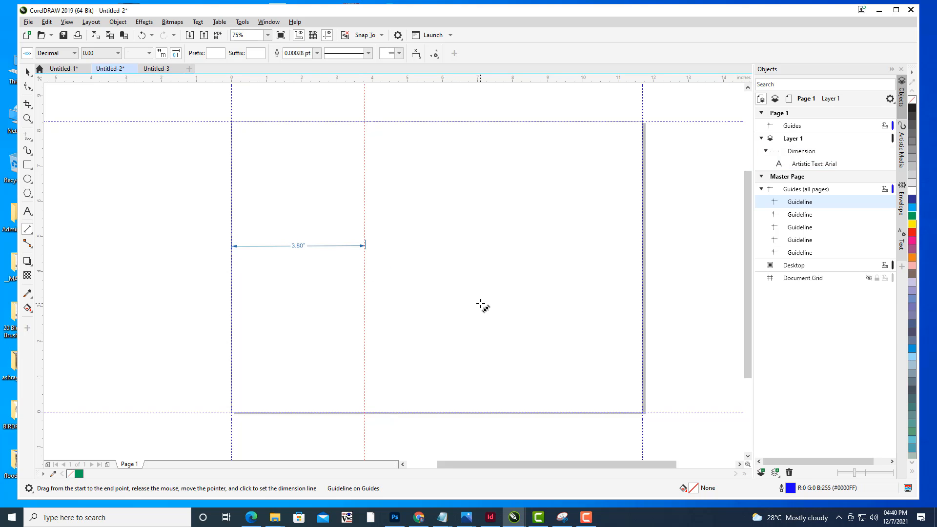
pyautogui.click(26, 72)
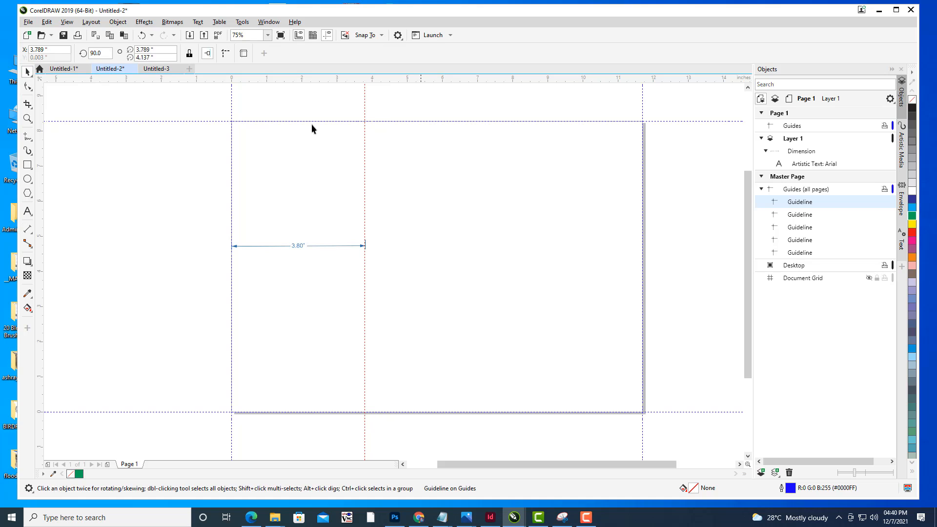
# - Use a first-panel-sized rectangle shifted one panel right to place a vertical guideline at its right edge
pyautogui.click(28, 165)
pyautogui.moveTo(231, 121); pyautogui.dragTo(367, 412)
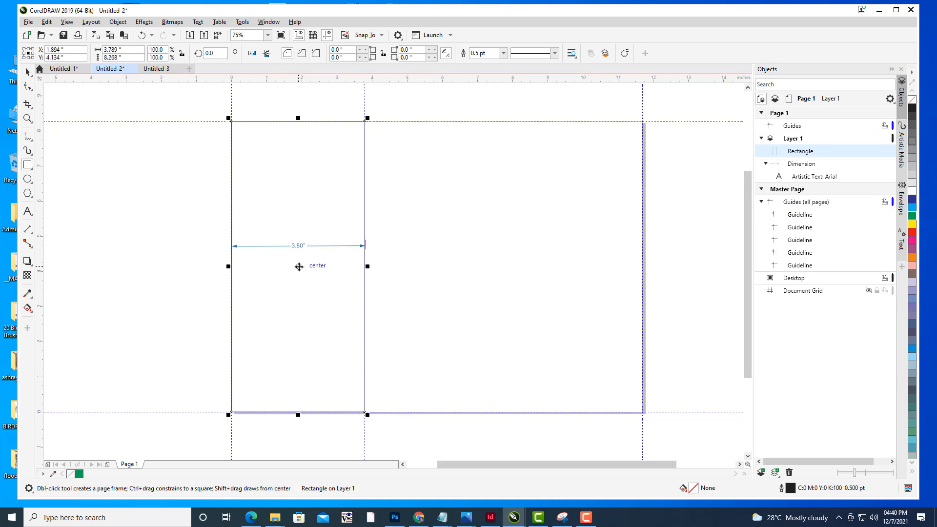
pyautogui.moveTo(298, 267); pyautogui.dragTo(431, 267)
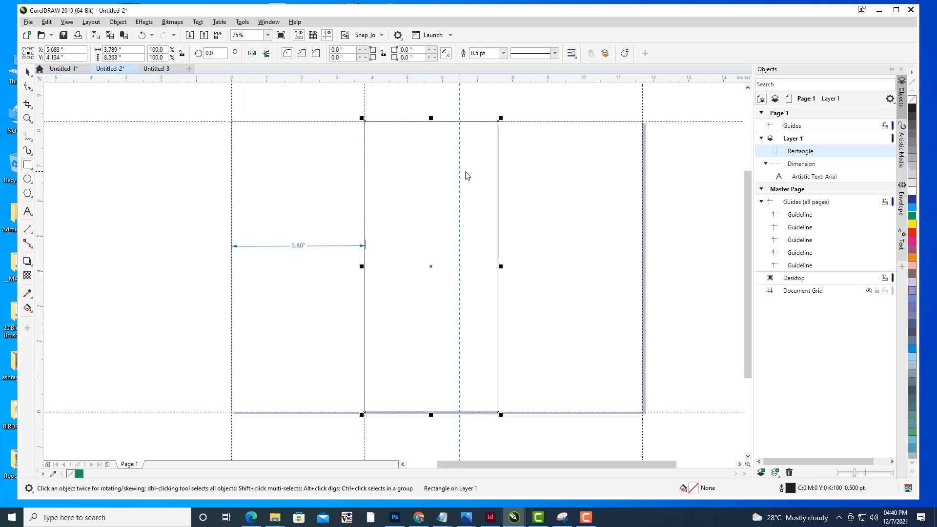
pyautogui.moveTo(498, 177); pyautogui.dragTo(498, 176)
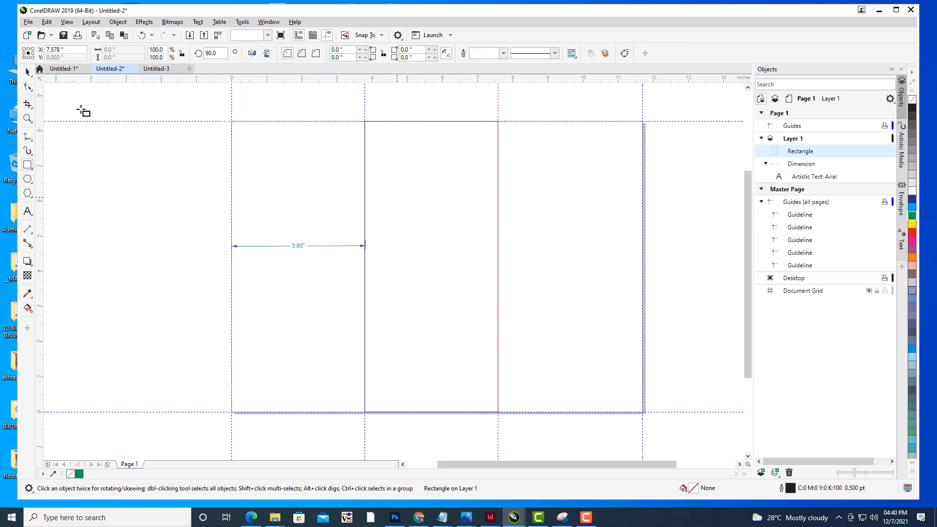
pyautogui.click(123, 157)
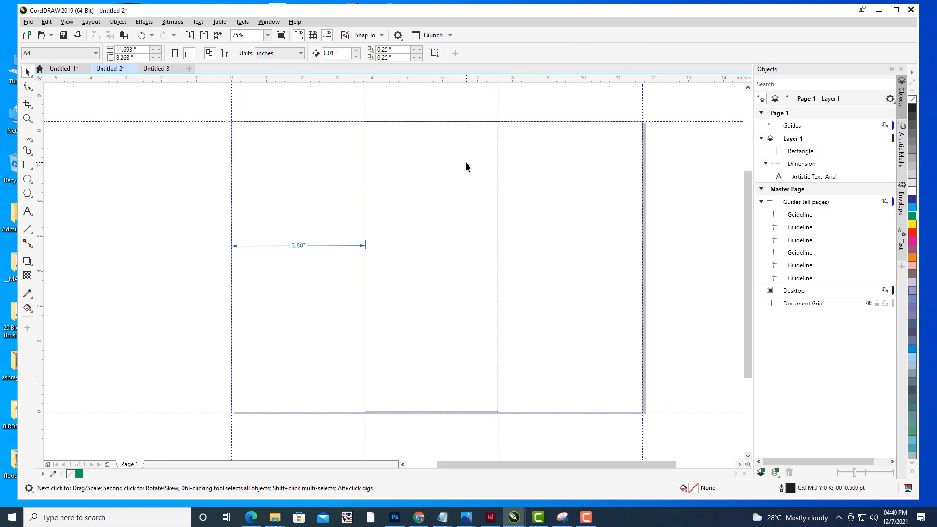
# - Delete the helper rectangle and the dimension line
pyautogui.click(464, 122)
pyautogui.press('Delete')
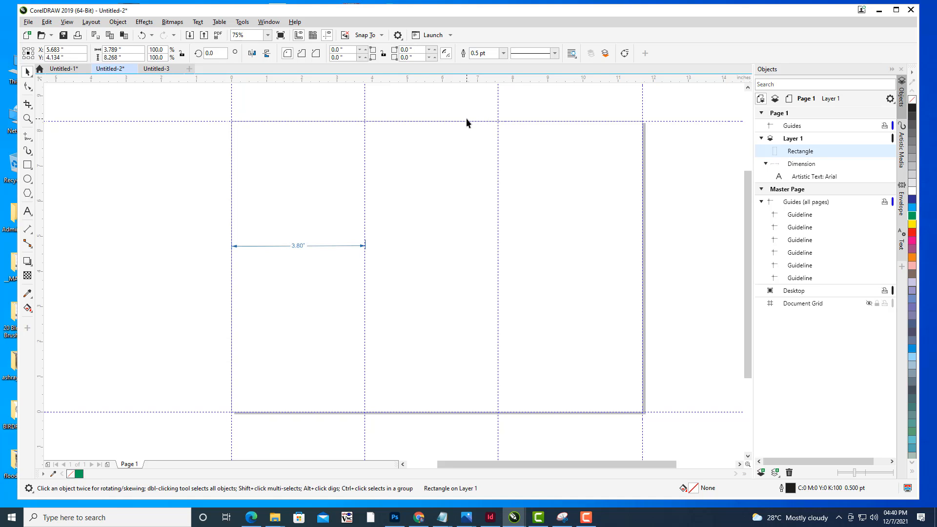
pyautogui.click(298, 245)
pyautogui.press('Delete')
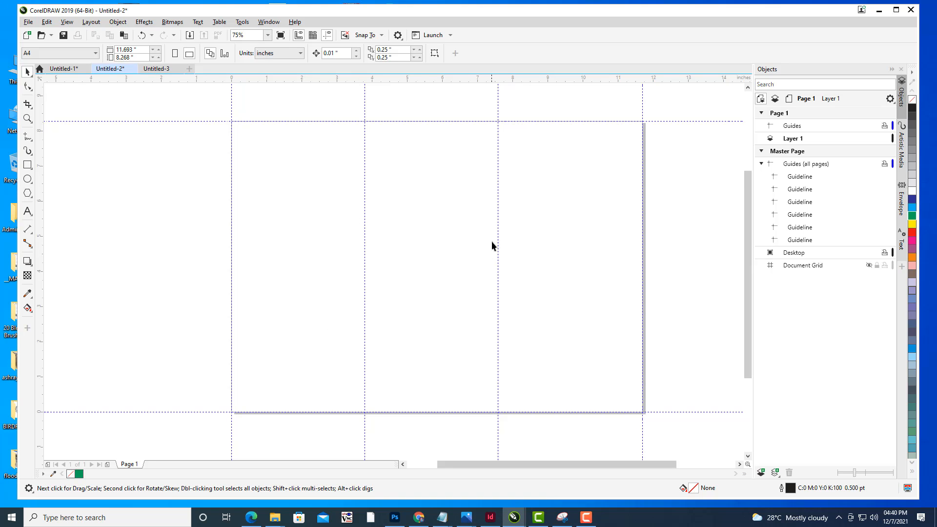
# - Open Backup_of_RAJASTANBROCHURE.cdr from the rajastan tourism brochure folder on the desktop
pyautogui.scroll(-2, 492, 245)
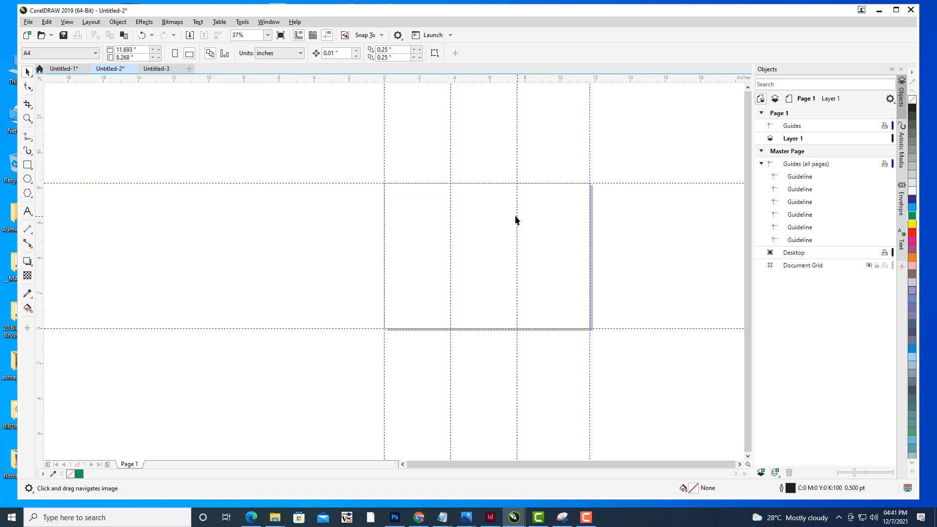
pyautogui.scroll(2, 515, 220)
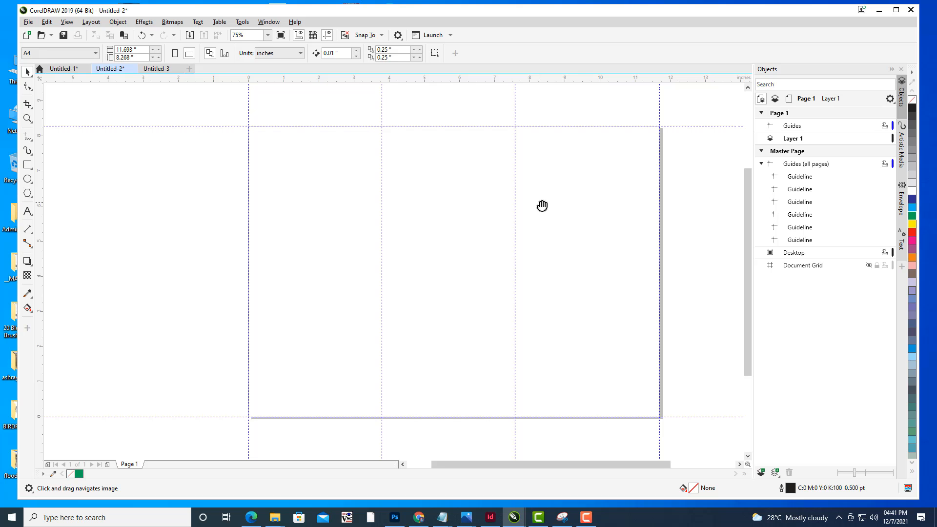
pyautogui.click(878, 14)
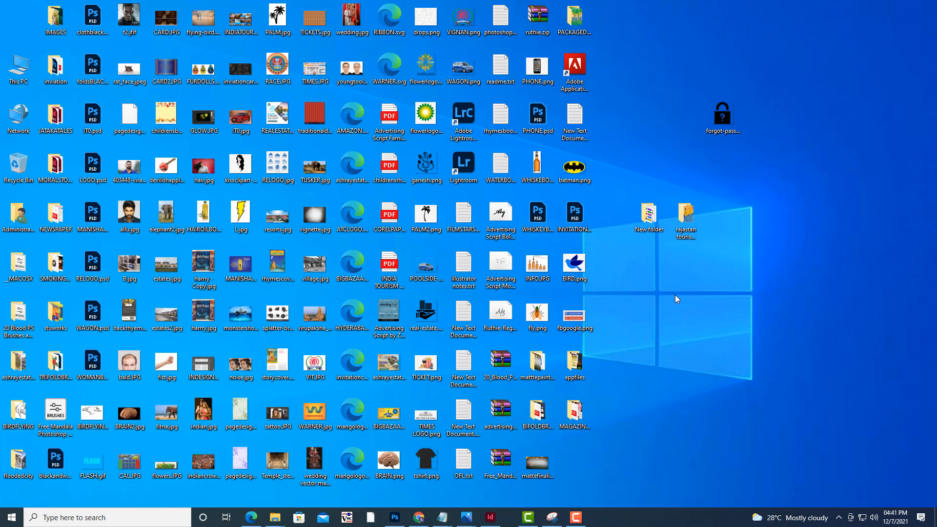
pyautogui.doubleClick(696, 230)
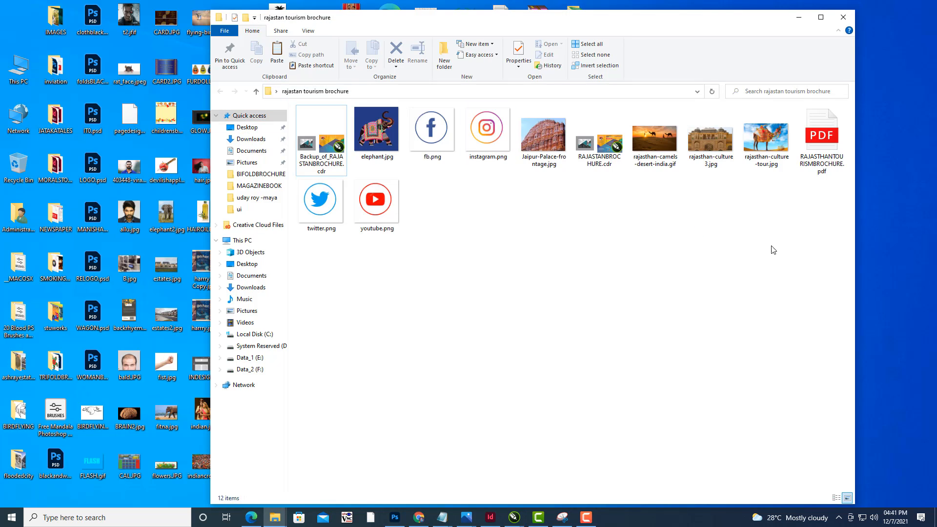
pyautogui.click(316, 148)
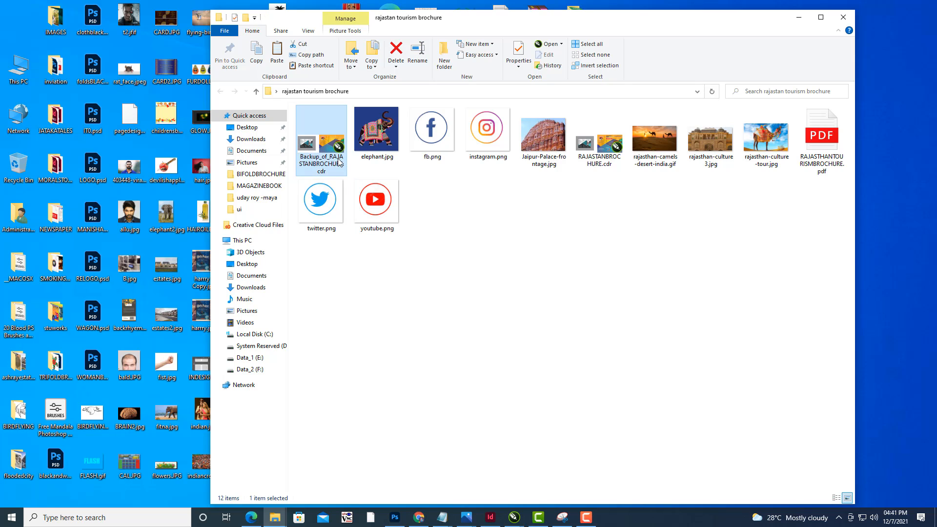
pyautogui.doubleClick(324, 149)
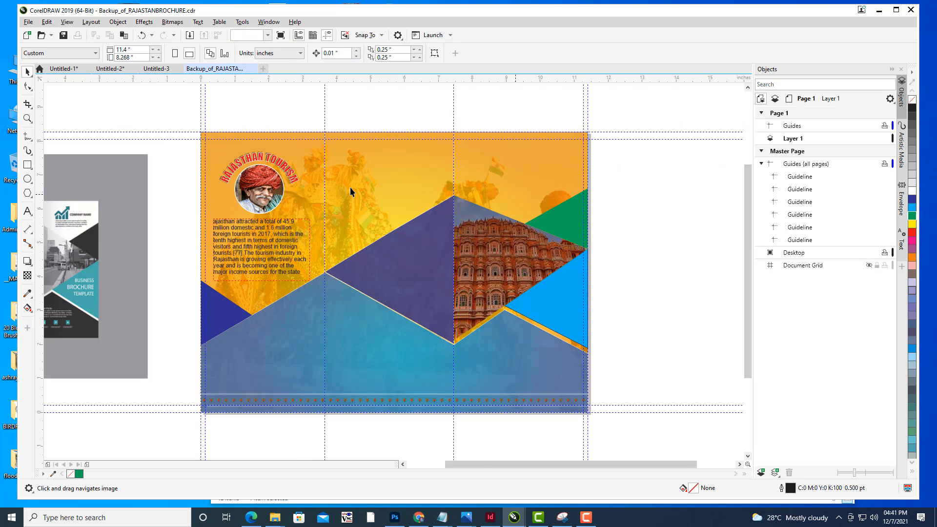
# - Unlock Layer 1 in the backup file and cut its sample.jpg brochure image
pyautogui.scroll(-2, 284, 167)
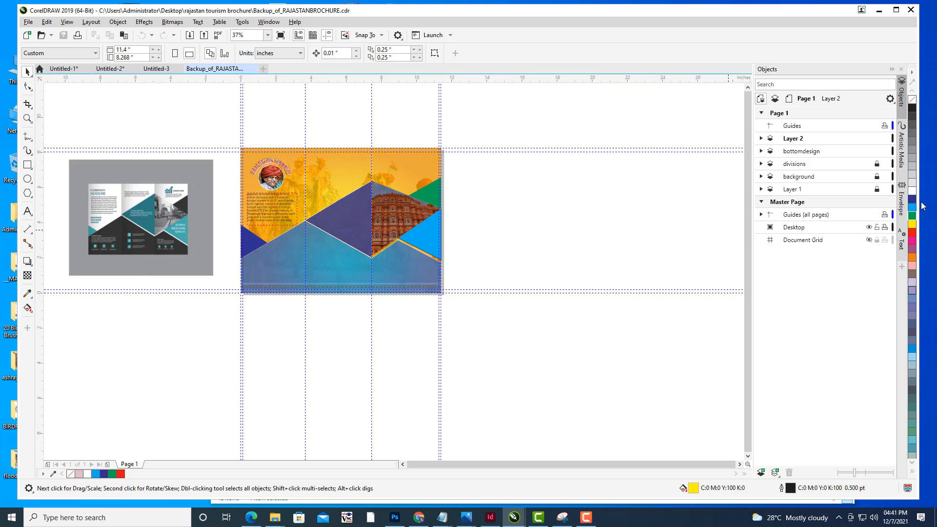
pyautogui.click(877, 189)
pyautogui.click(878, 176)
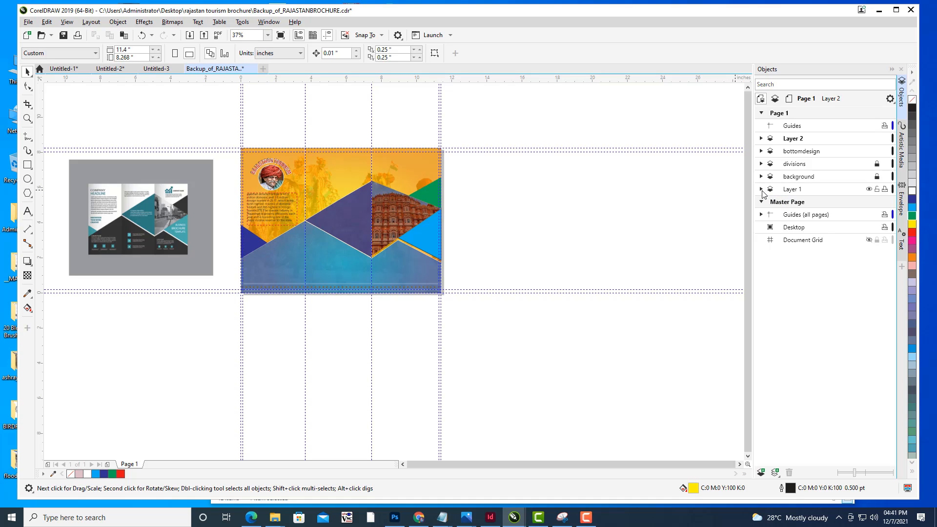
pyautogui.click(762, 189)
pyautogui.click(802, 204)
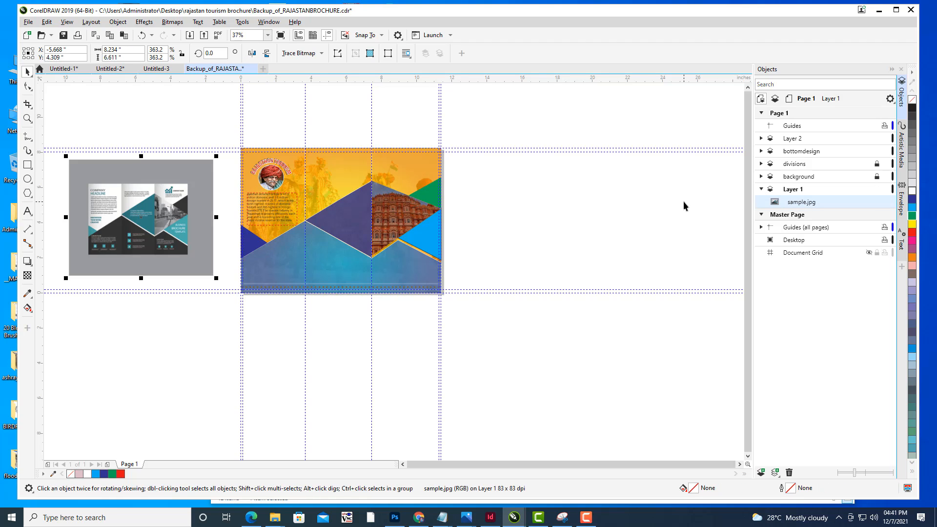
pyautogui.press('Delete')
# - Paste the sample.jpg image into the Untitled-2 document
pyautogui.click(103, 68)
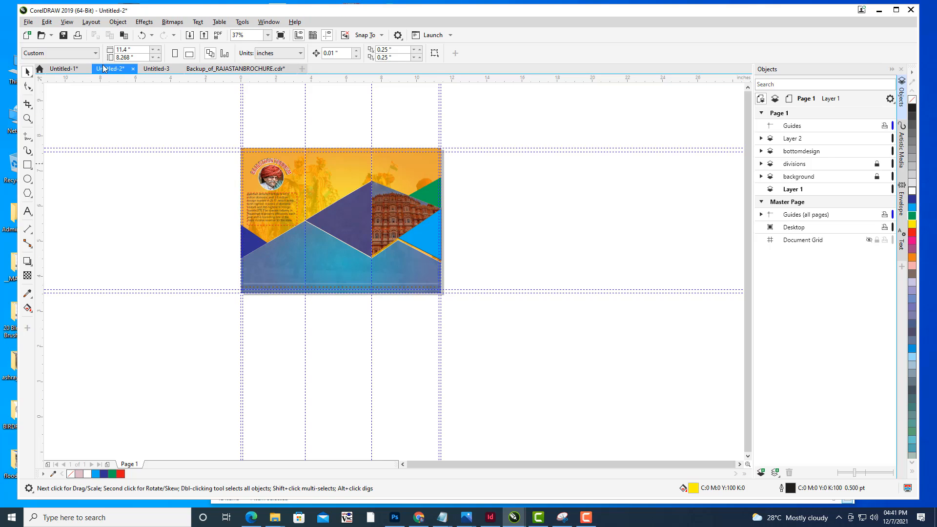
pyautogui.click(157, 69)
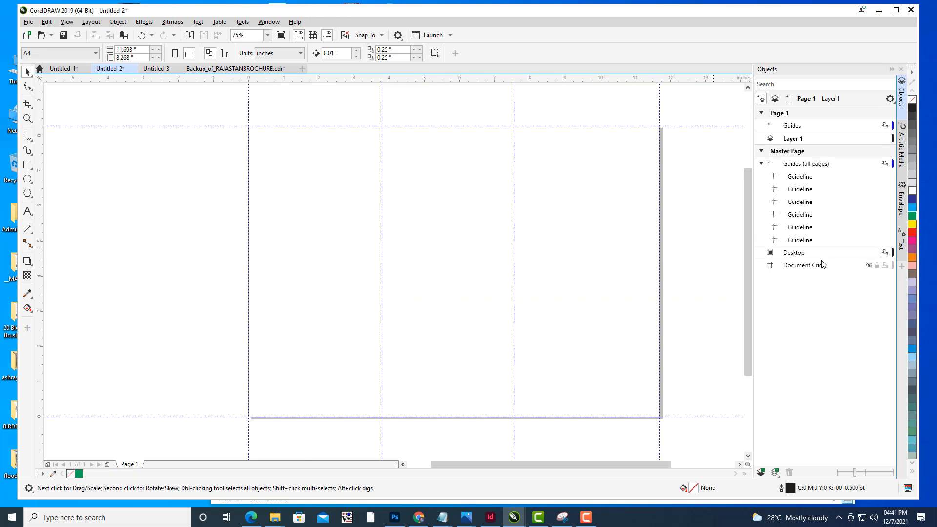
pyautogui.hotkey('ctrl', 'v')
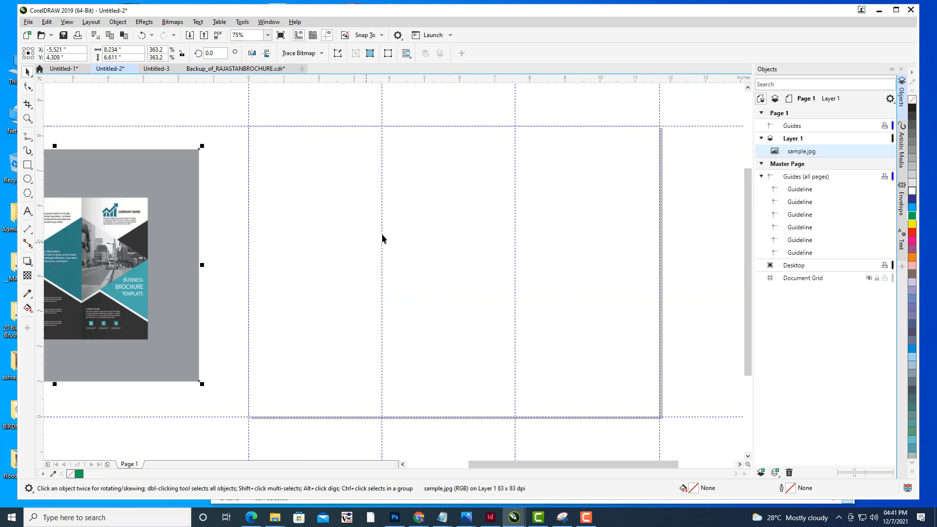
# - Move the pasted sample image off the page to the left as a reference
pyautogui.scroll(-2, 383, 237)
pyautogui.moveTo(326, 229); pyautogui.dragTo(309, 228)
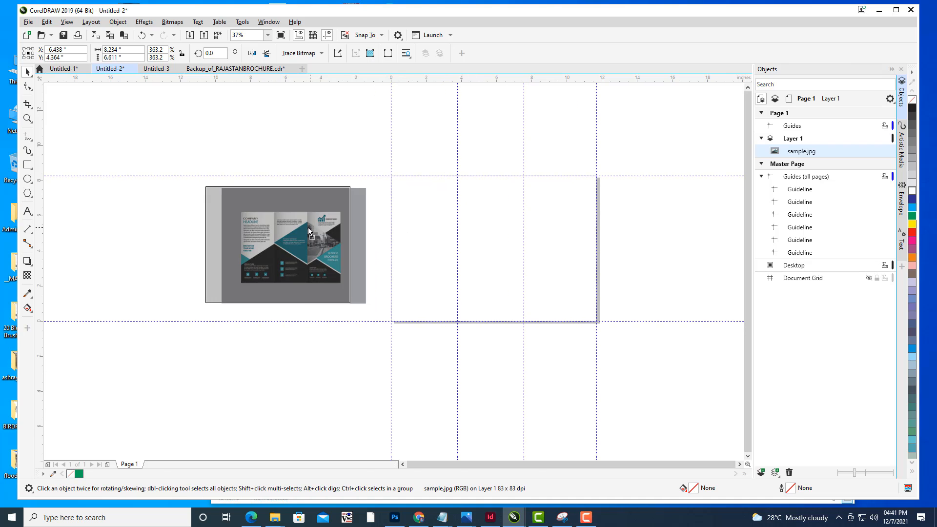
pyautogui.click(317, 142)
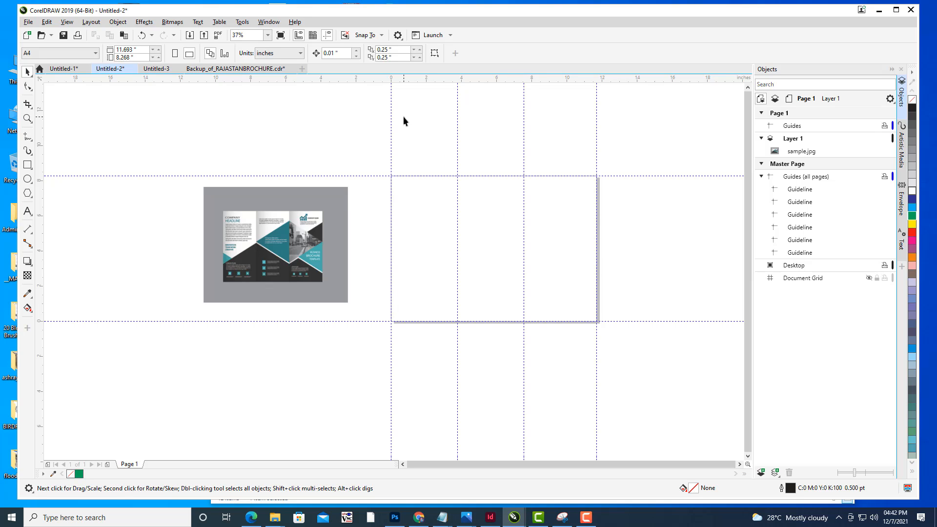
# - Lock Layer 1 and add a new layer above it
pyautogui.click(796, 138)
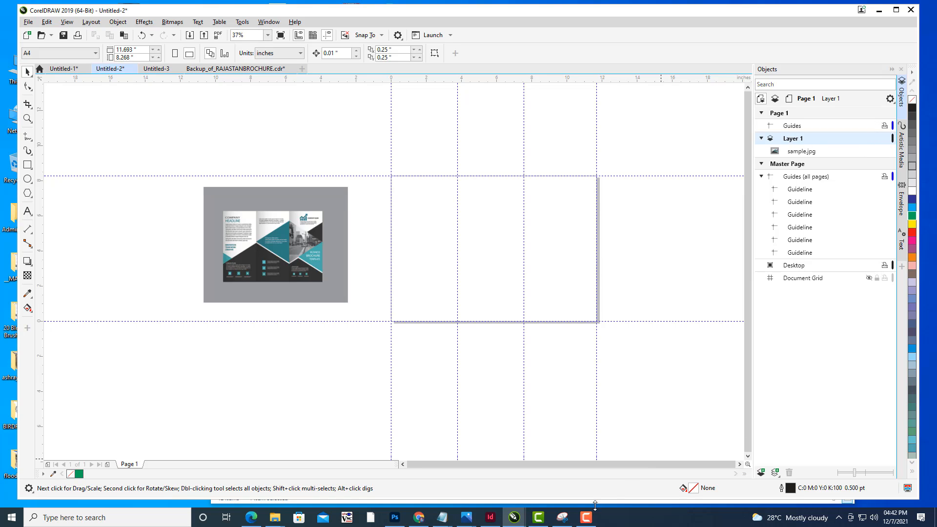
pyautogui.click(585, 517)
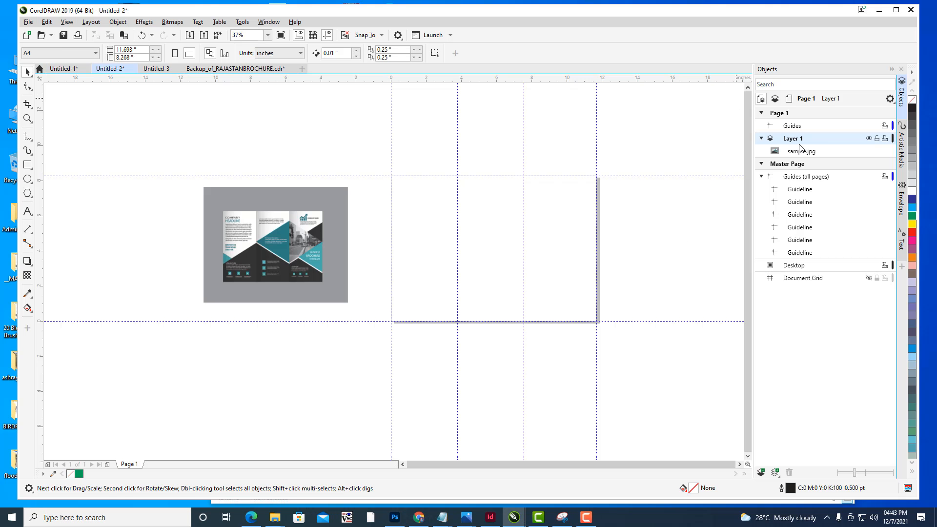
pyautogui.click(877, 138)
pyautogui.click(761, 472)
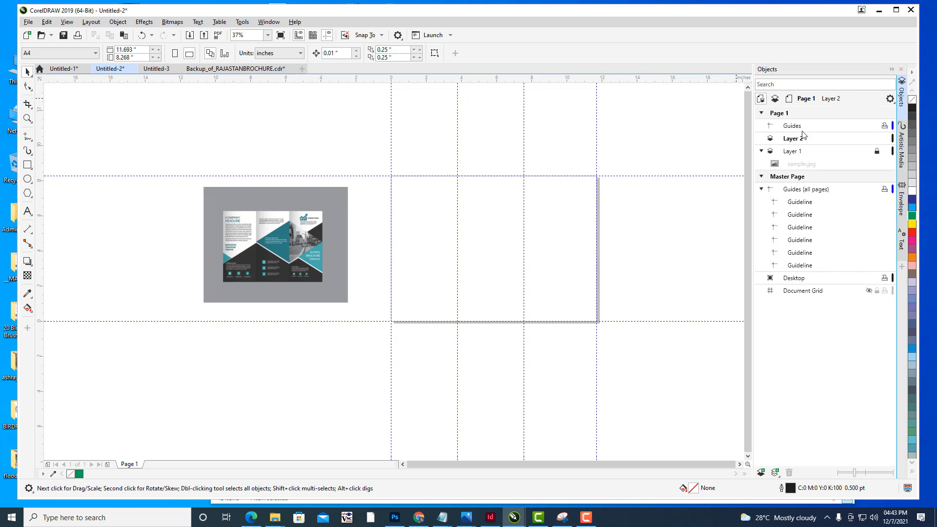
pyautogui.moveTo(521, 182); pyautogui.dragTo(485, 174)
pyautogui.scroll(-1, 459, 189)
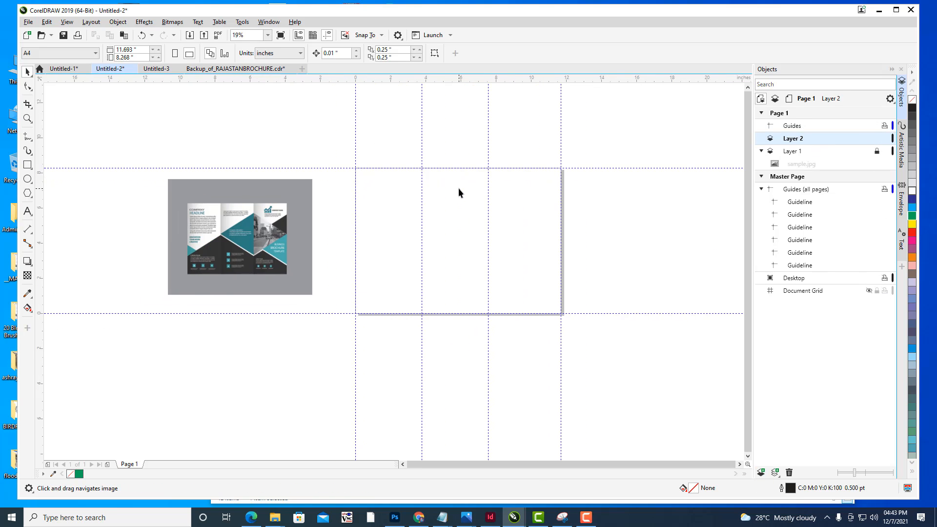
pyautogui.scroll(1, 537, 195)
pyautogui.moveTo(534, 198)
pyautogui.mouseDown()
pyautogui.moveTo(599, 202)
pyautogui.moveTo(534, 204)
pyautogui.mouseUp()
pyautogui.scroll(-1, 600, 199)
pyautogui.moveTo(540, 135); pyautogui.dragTo(531, 138)
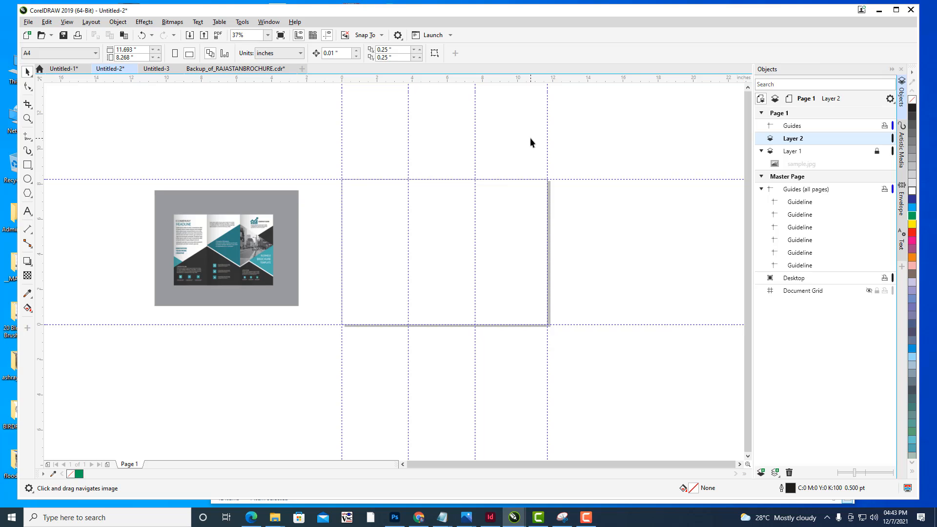
pyautogui.moveTo(523, 186); pyautogui.dragTo(533, 183)
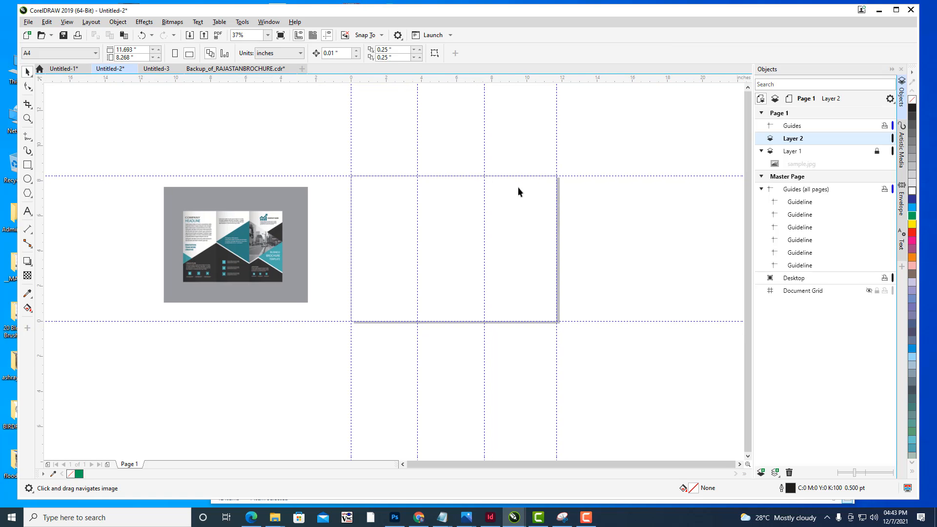
pyautogui.moveTo(517, 187); pyautogui.dragTo(512, 184)
# - Import rajasthan-culture-tour.jpg from the rajasthan tourism brochure folder and place it beside the page
pyautogui.click(28, 21)
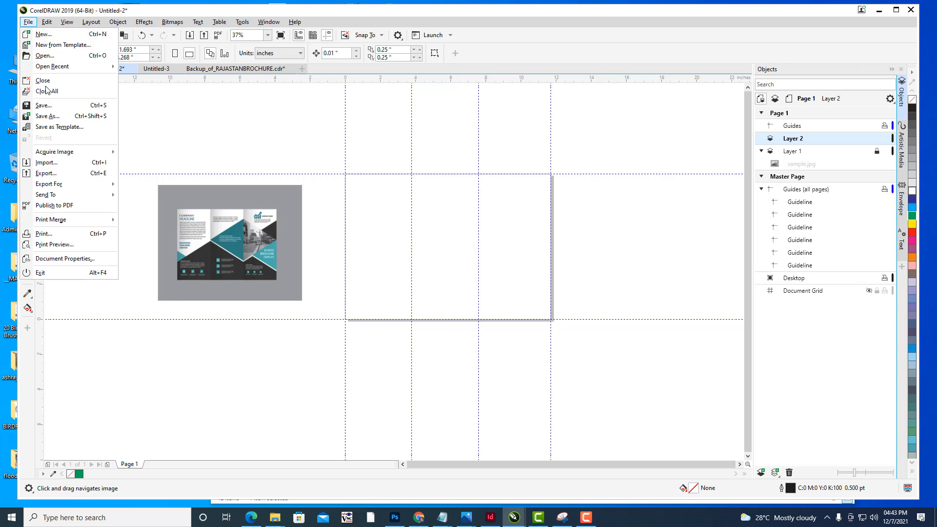
pyautogui.click(59, 166)
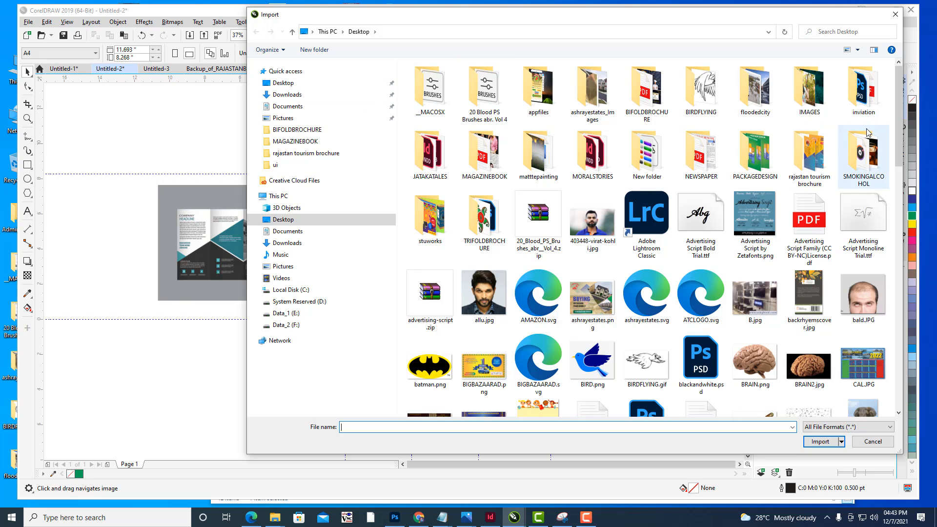
pyautogui.doubleClick(808, 151)
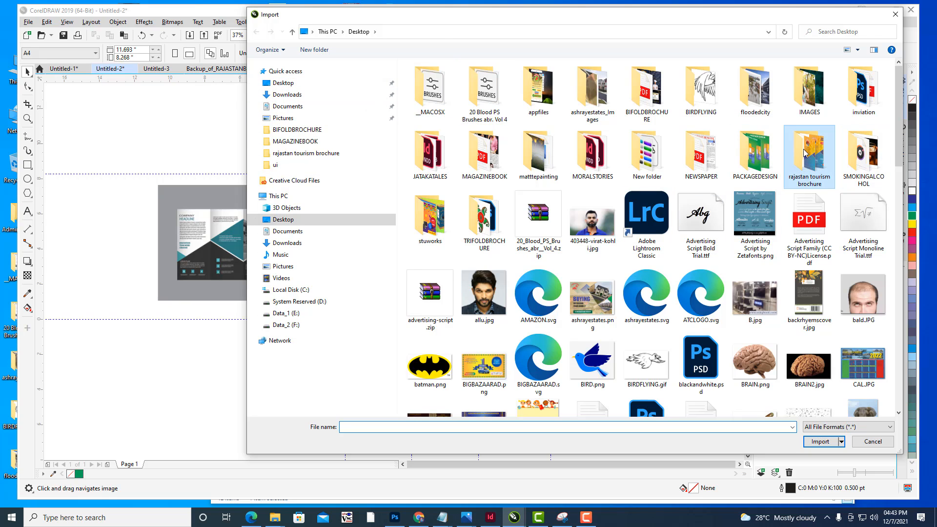
pyautogui.click(767, 93)
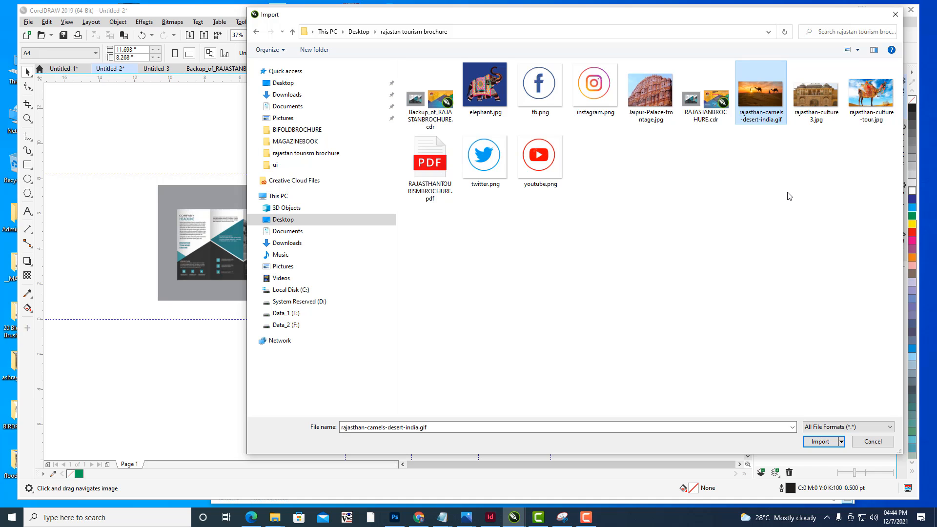
pyautogui.click(887, 96)
pyautogui.click(804, 442)
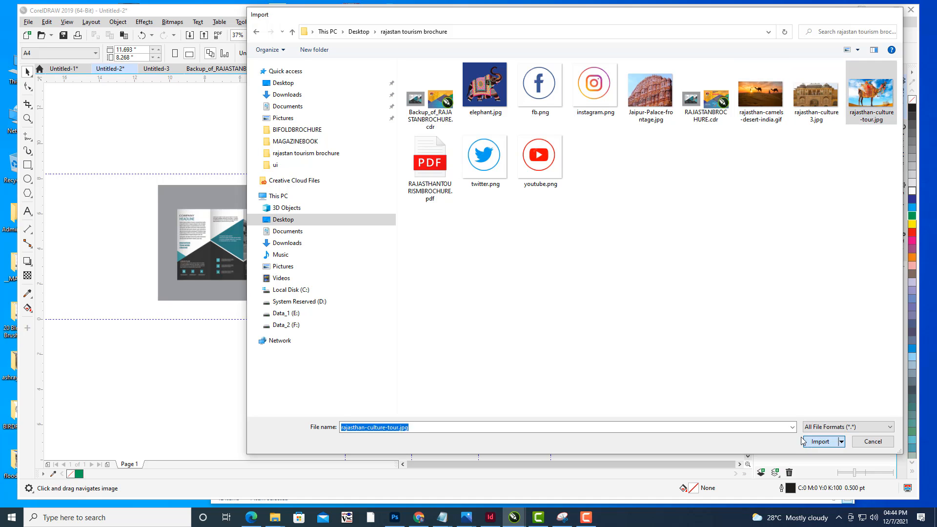
pyautogui.click(621, 244)
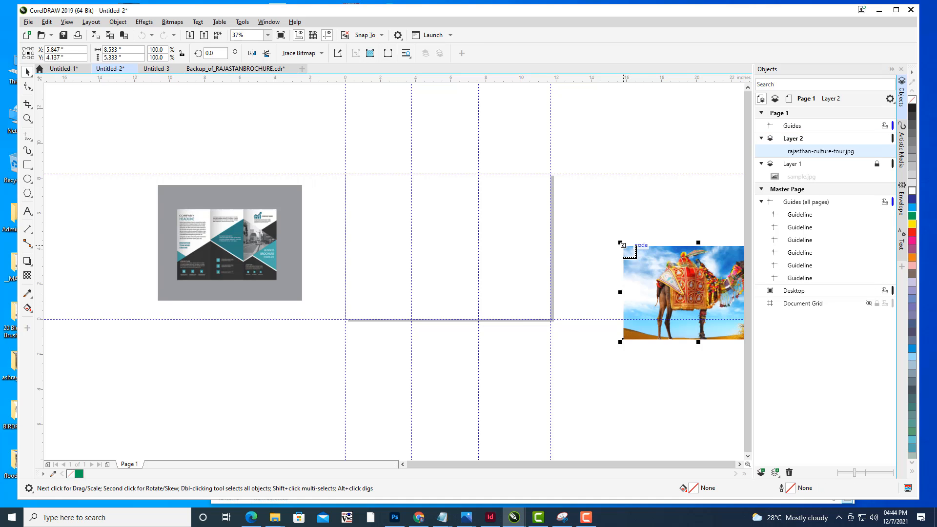
# - Move the imported camel photo above the right side of the page
pyautogui.moveTo(691, 273); pyautogui.dragTo(624, 162)
pyautogui.scroll(2, 685, 269)
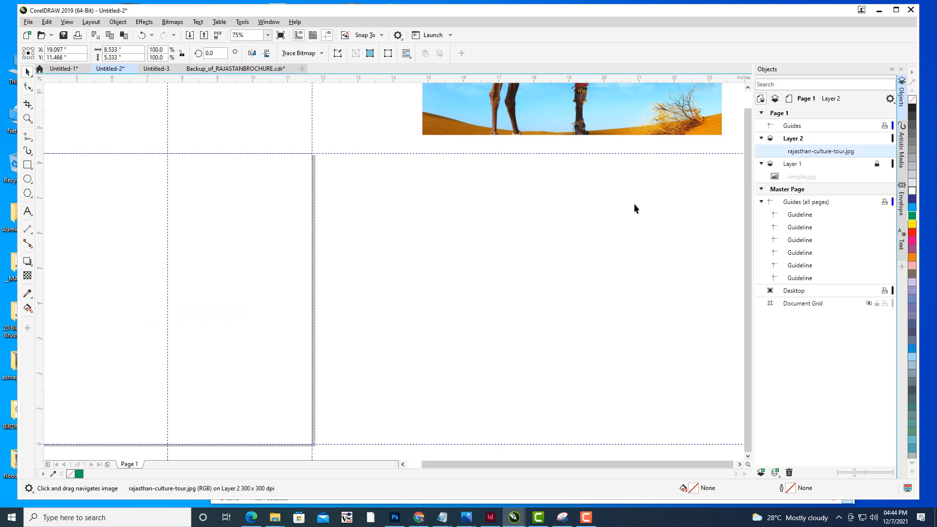
pyautogui.scroll(-2, 634, 208)
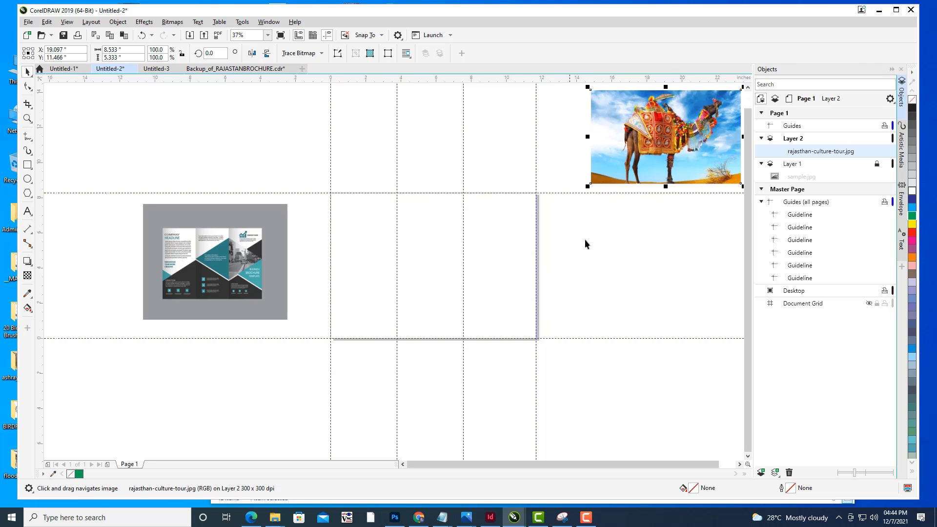
# - Create a page-sized rectangle with the Rectangle tool and fill it green
pyautogui.click(27, 166)
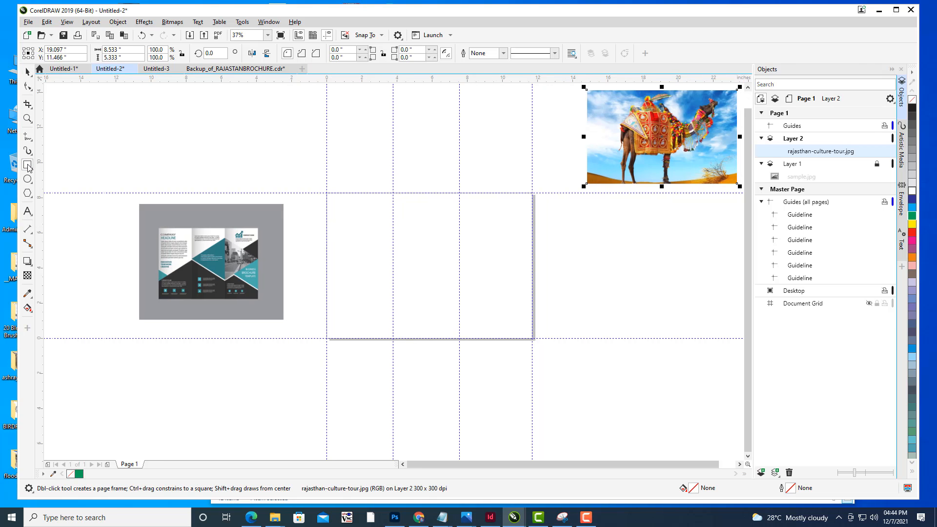
pyautogui.doubleClick(28, 165)
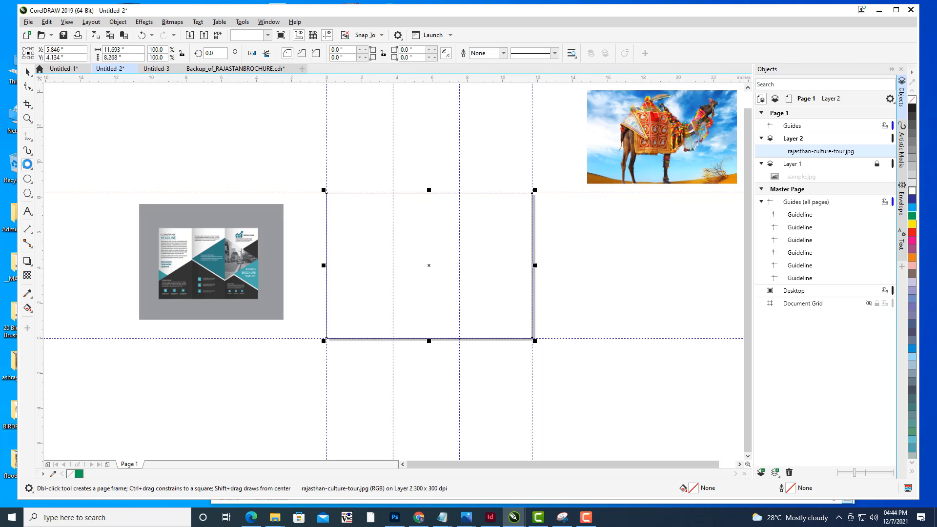
pyautogui.click(913, 218)
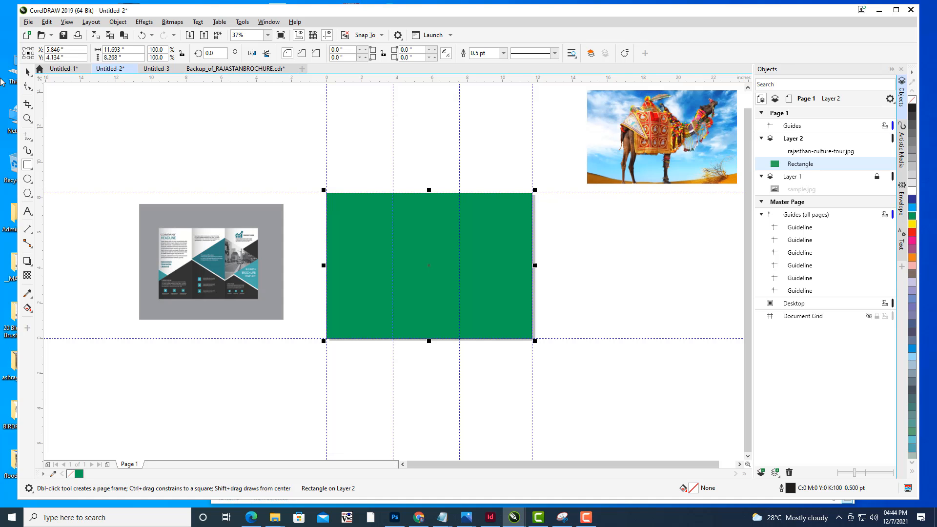
# - Drag the camel photo onto the page and enlarge it to about 18.8 x 11.8 inches
pyautogui.click(27, 73)
pyautogui.click(322, 180)
pyautogui.click(492, 255)
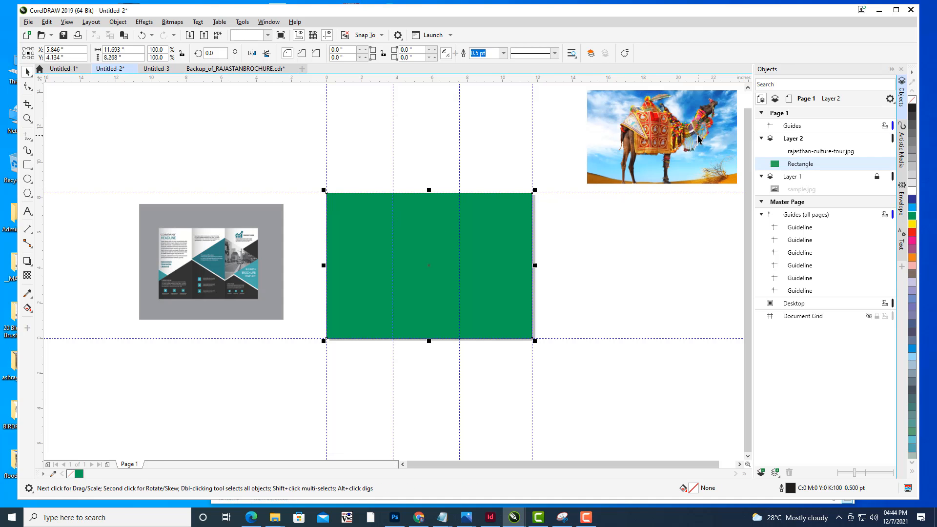
pyautogui.click(699, 140)
pyautogui.moveTo(688, 135); pyautogui.dragTo(620, 293)
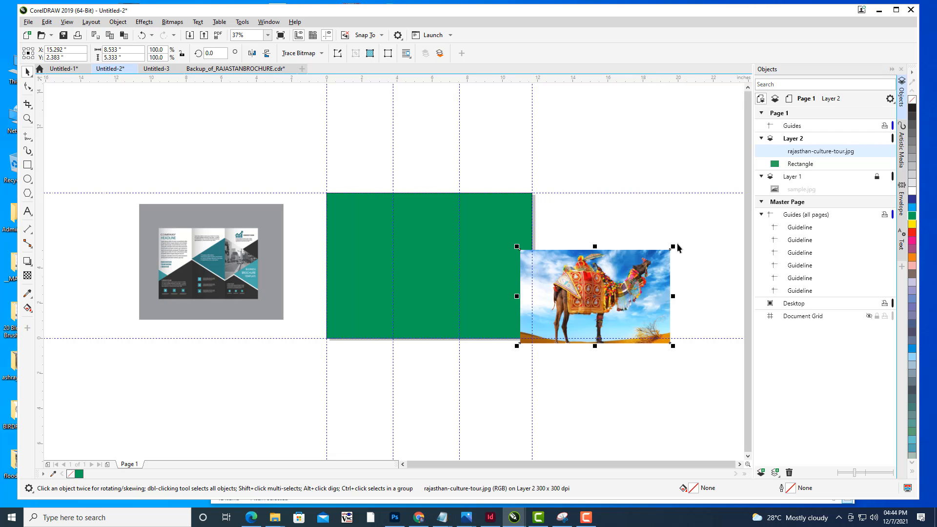
pyautogui.moveTo(677, 247); pyautogui.dragTo(705, 193)
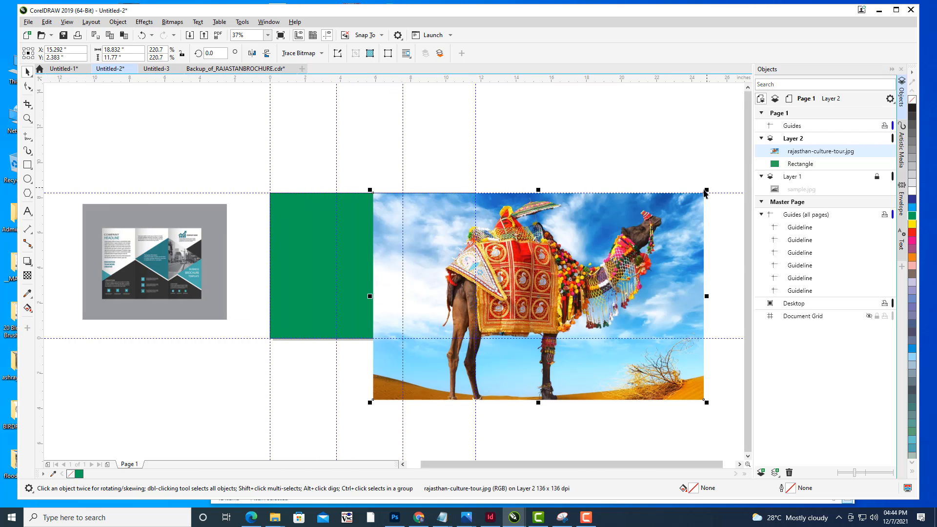
pyautogui.moveTo(557, 242); pyautogui.dragTo(672, 156)
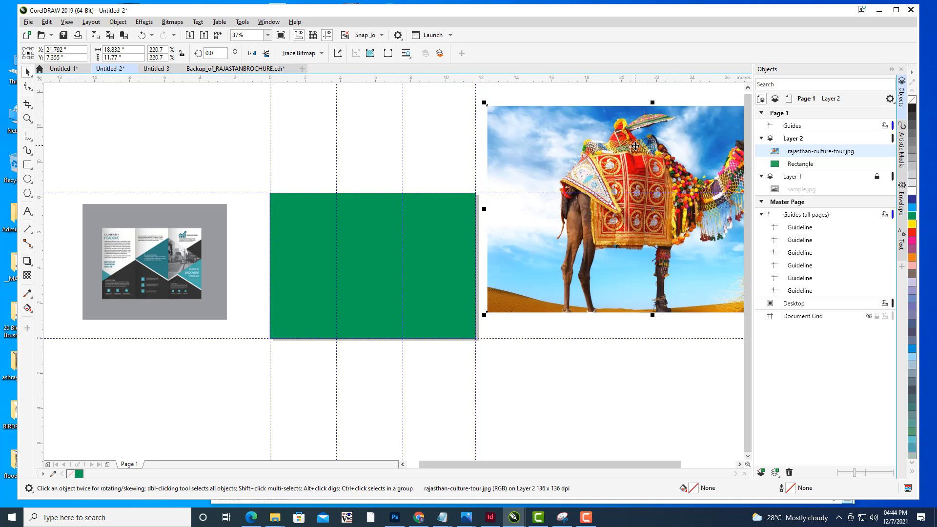
# - Place the camel photo inside the green page rectangle as a PowerClip
pyautogui.rightClick(635, 146)
pyautogui.click(674, 285)
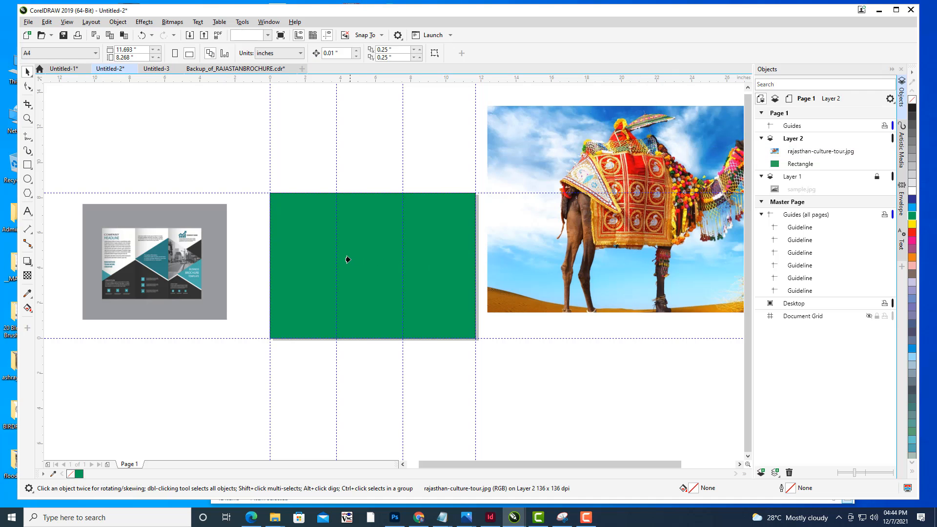
pyautogui.click(348, 260)
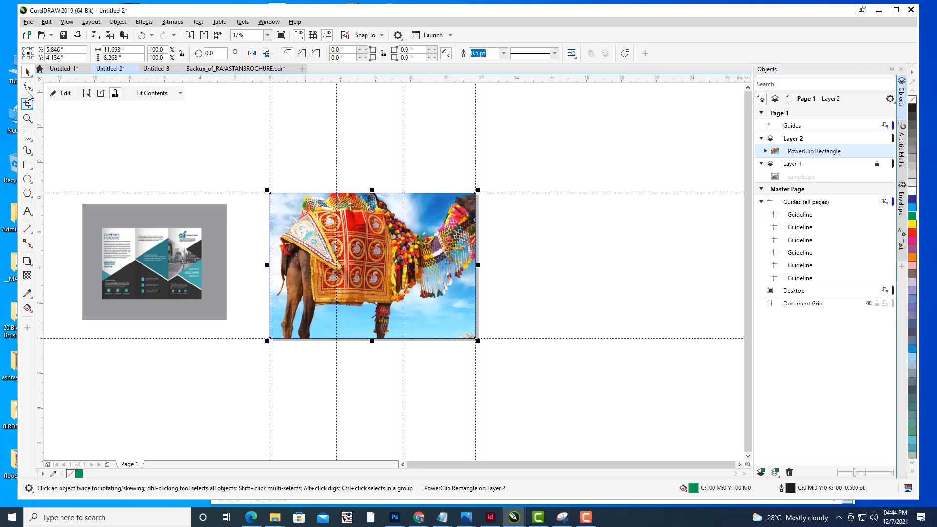
# - Edit the PowerClip contents and scale the camel photo down to about 14.8 x 9.3 inches
pyautogui.click(127, 142)
pyautogui.moveTo(529, 241); pyautogui.dragTo(590, 227)
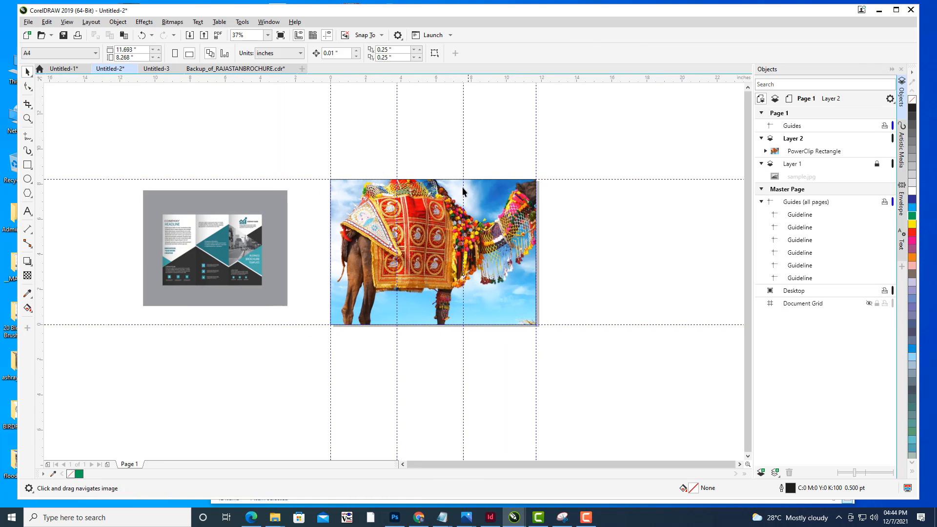
pyautogui.click(507, 197)
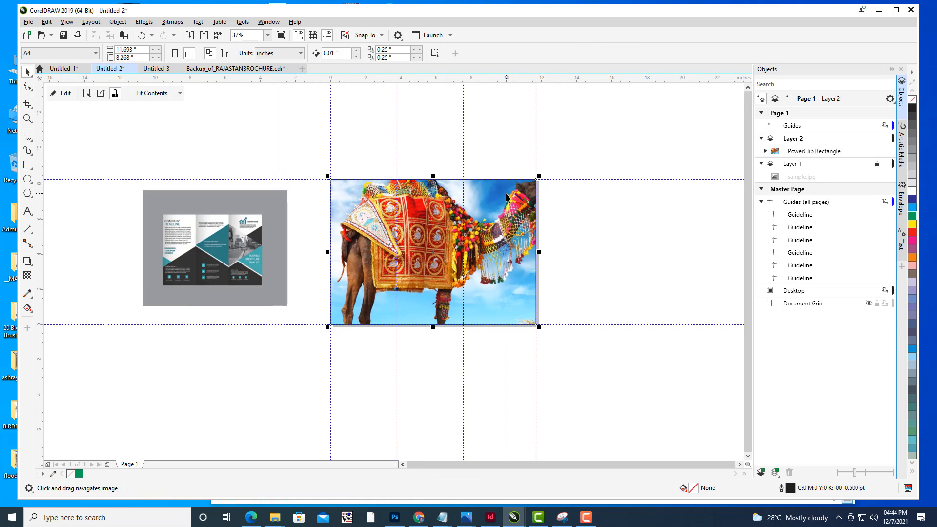
pyautogui.click(63, 93)
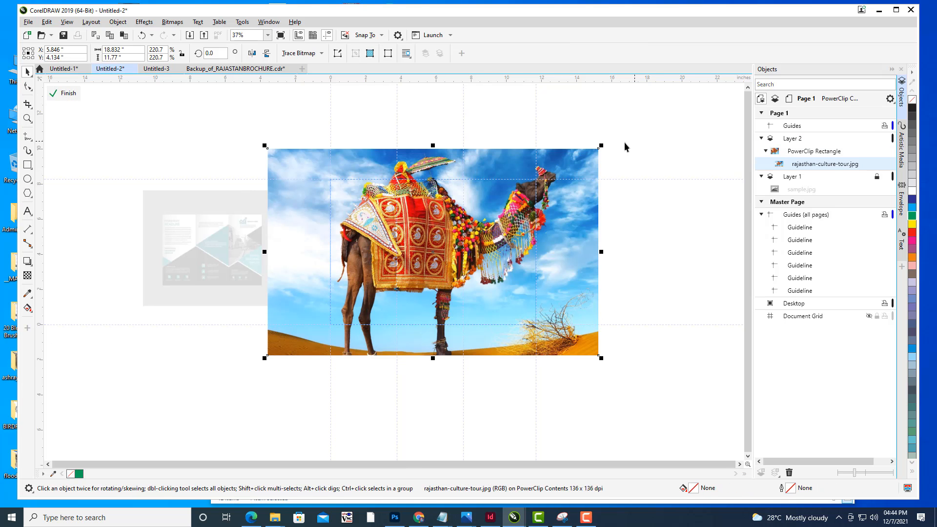
pyautogui.moveTo(601, 146); pyautogui.dragTo(566, 167)
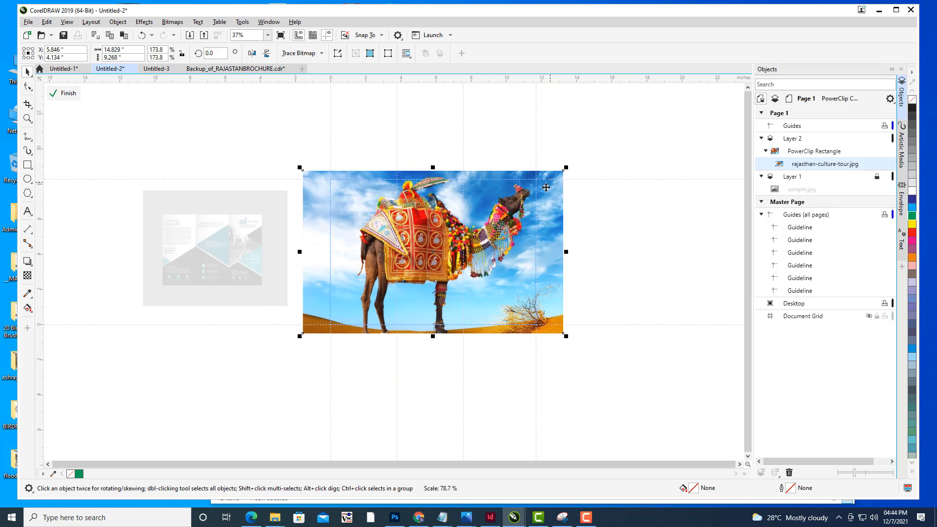
pyautogui.click(65, 93)
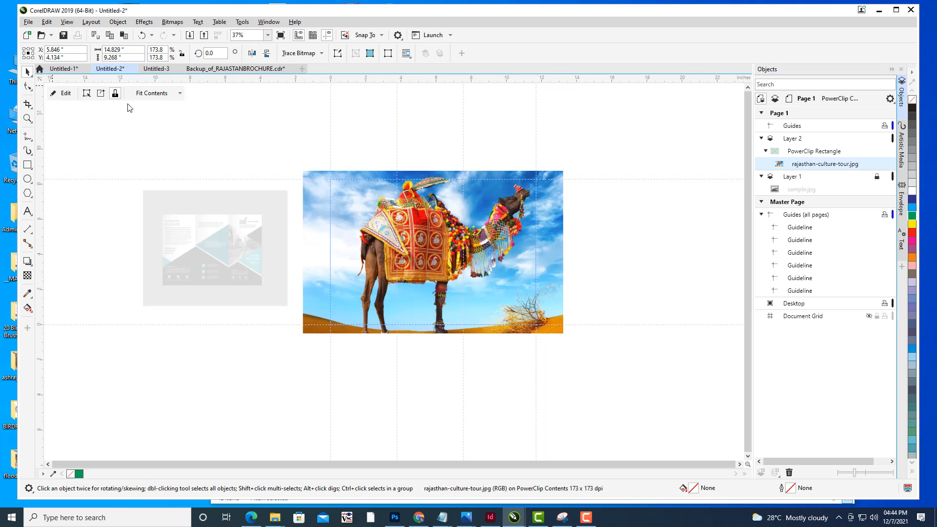
# - Apply a transparency of 64 to the PowerClip rectangle with the Transparency tool
pyautogui.click(498, 204)
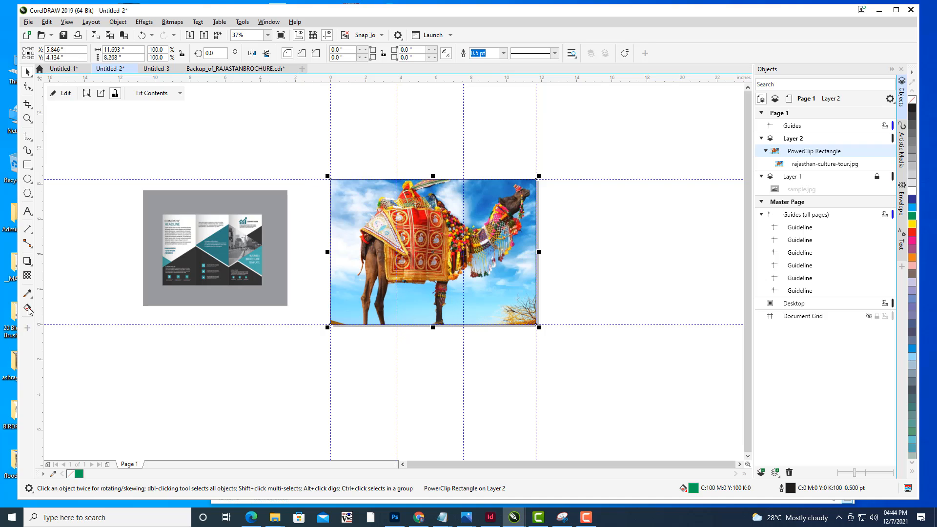
pyautogui.click(28, 276)
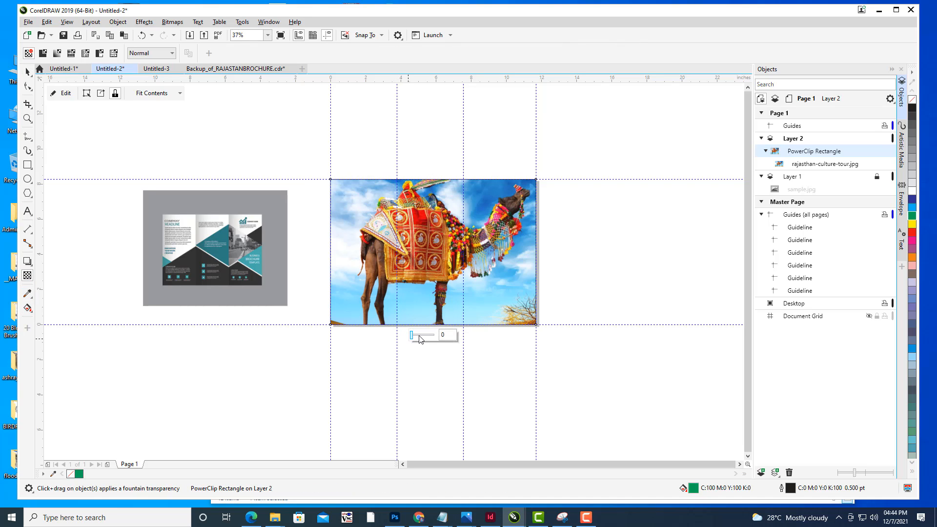
pyautogui.click(419, 336)
pyautogui.click(429, 337)
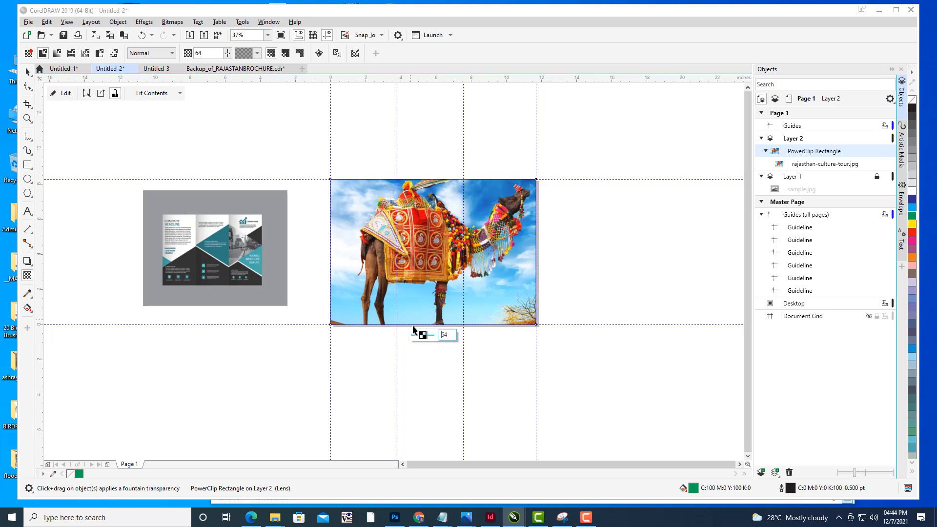
pyautogui.click(27, 72)
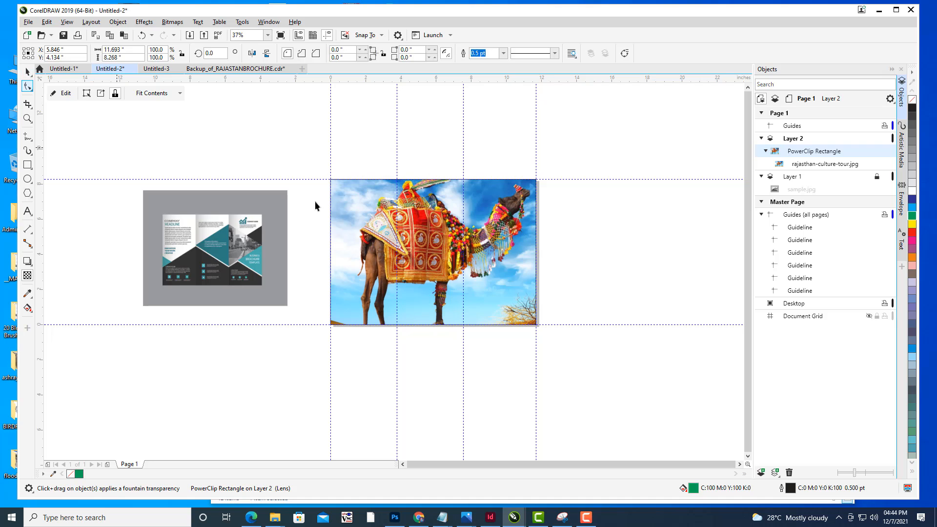
# - Edit the PowerClip contents and set the camel photo's transparency to about 77
pyautogui.click(66, 93)
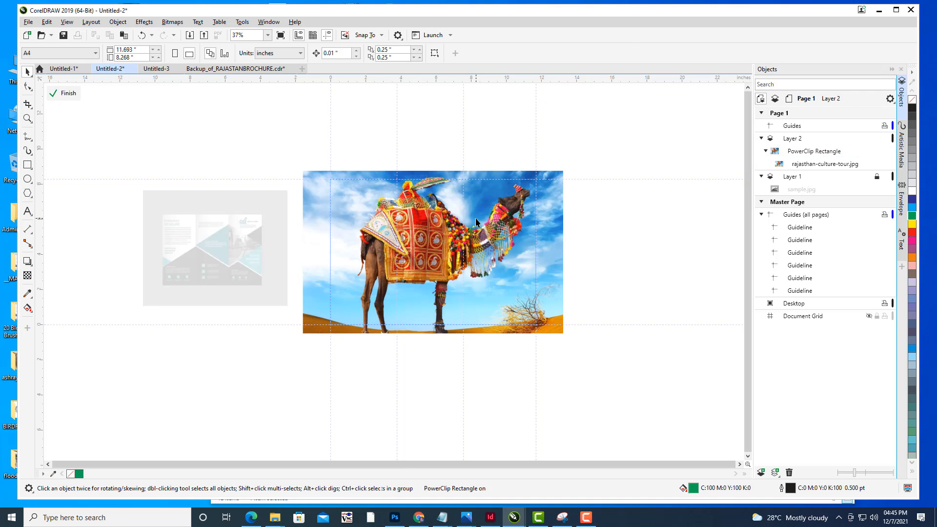
pyautogui.click(27, 275)
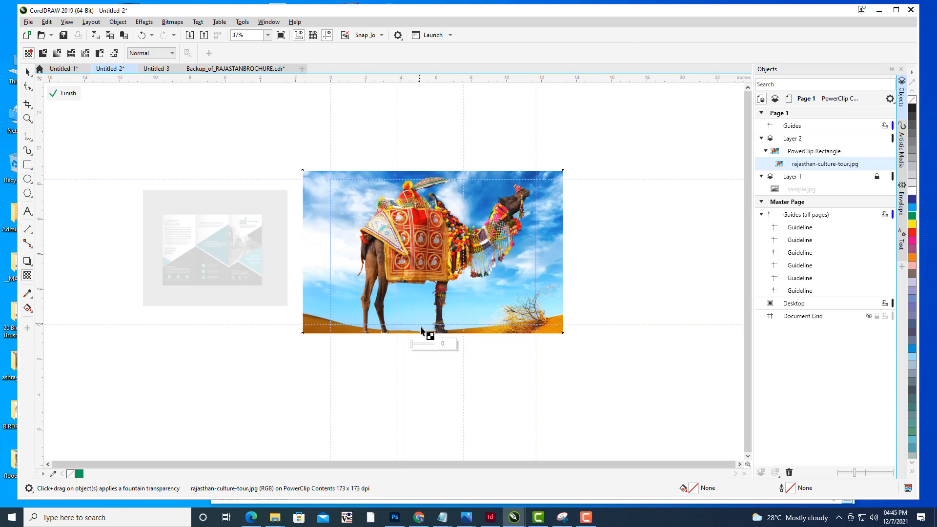
pyautogui.click(420, 343)
pyautogui.click(425, 345)
pyautogui.click(429, 345)
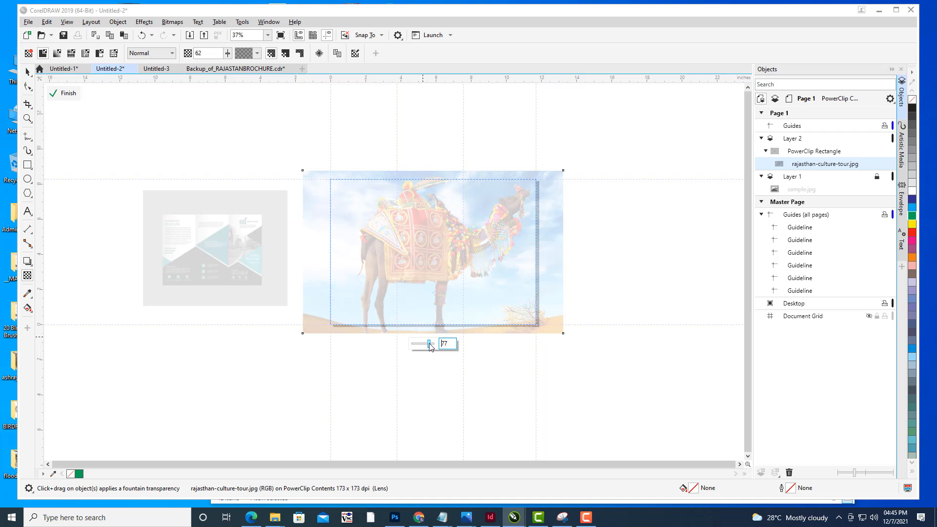
pyautogui.moveTo(429, 345); pyautogui.dragTo(428, 345)
pyautogui.click(65, 93)
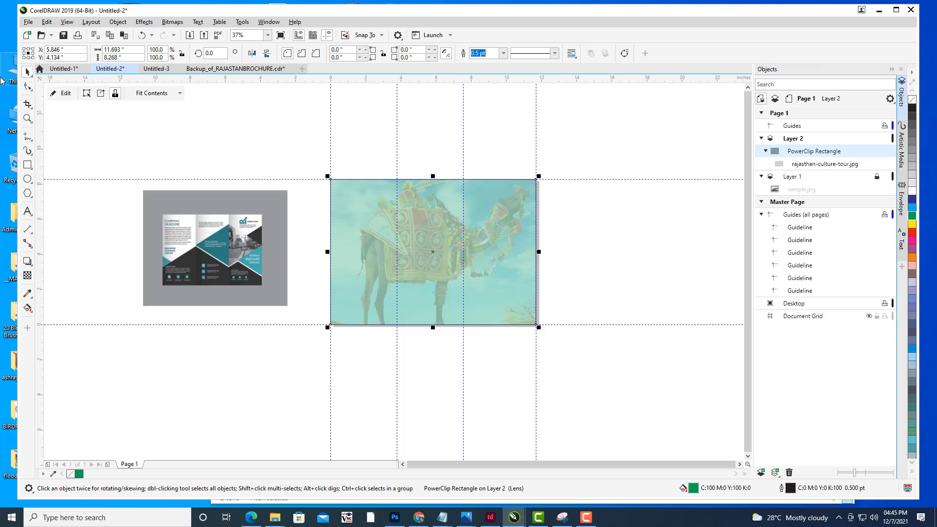
# - Edit the PowerClip contents and set the camel photo's transparency to 91
pyautogui.click(184, 132)
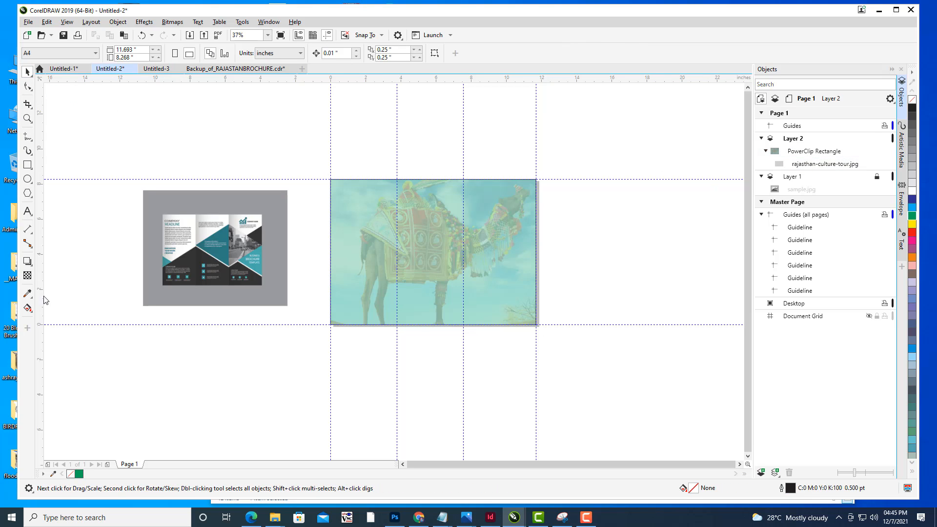
pyautogui.click(415, 237)
pyautogui.click(61, 93)
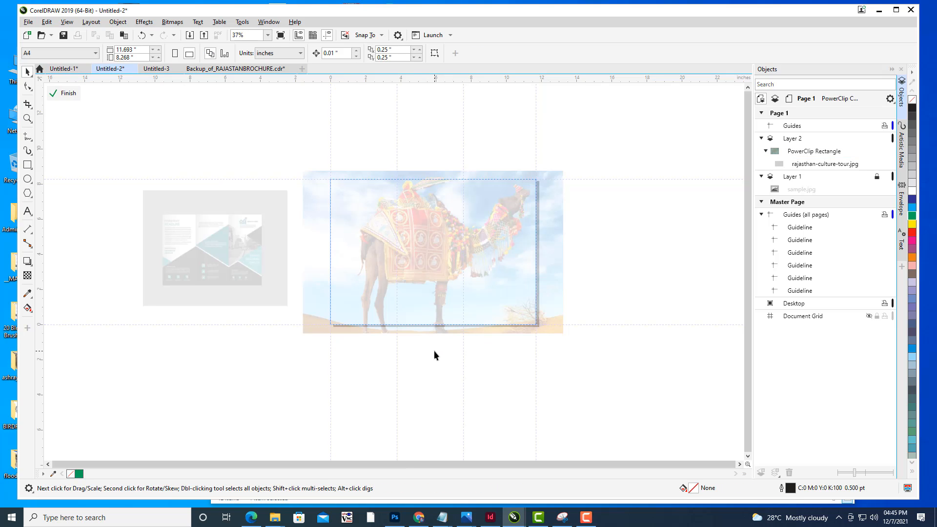
pyautogui.click(28, 276)
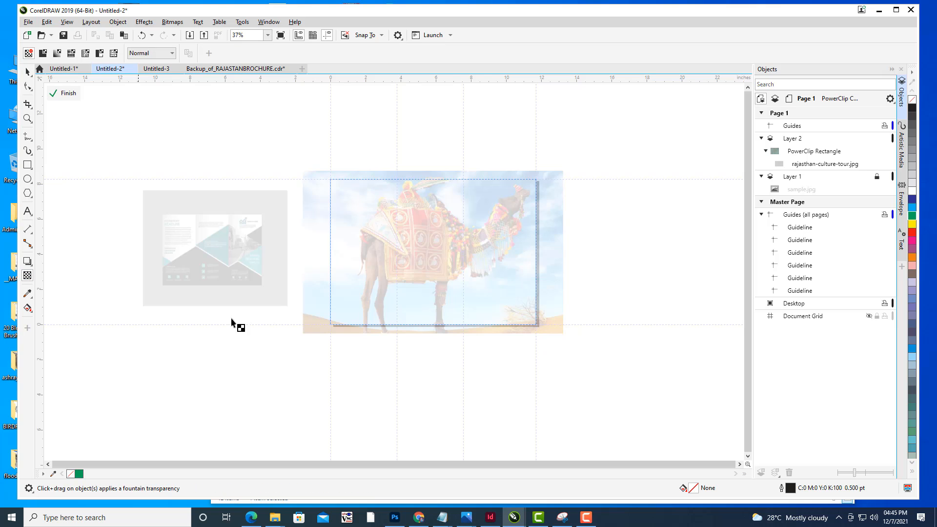
pyautogui.scroll(3, 518, 341)
pyautogui.scroll(-5, 461, 313)
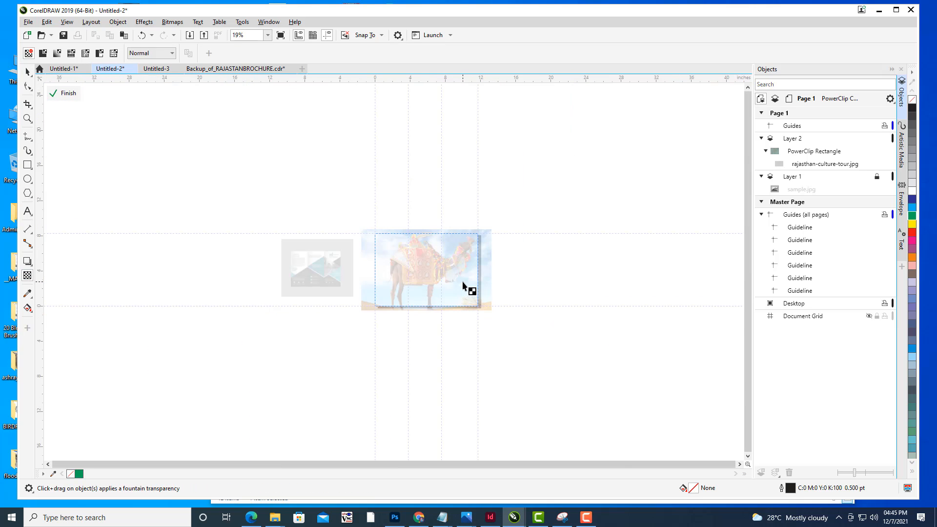
pyautogui.click(455, 303)
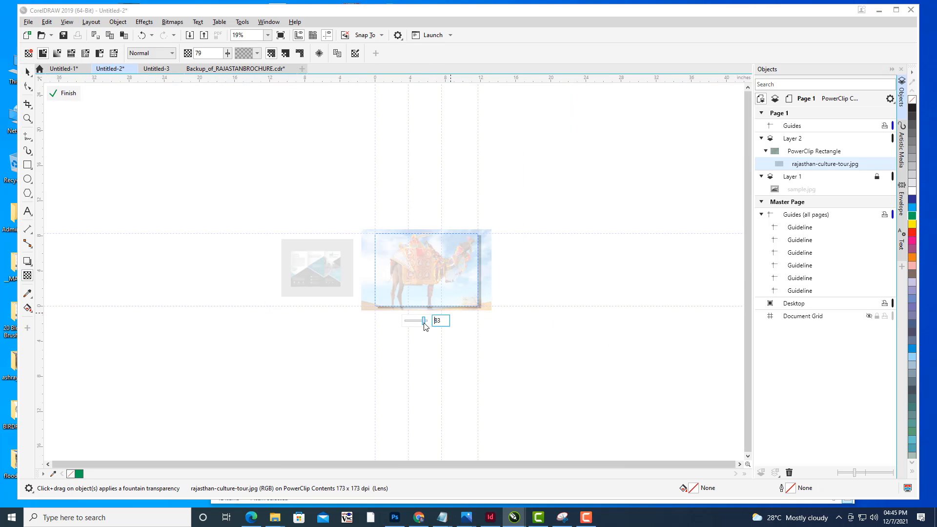
pyautogui.moveTo(422, 322); pyautogui.dragTo(426, 326)
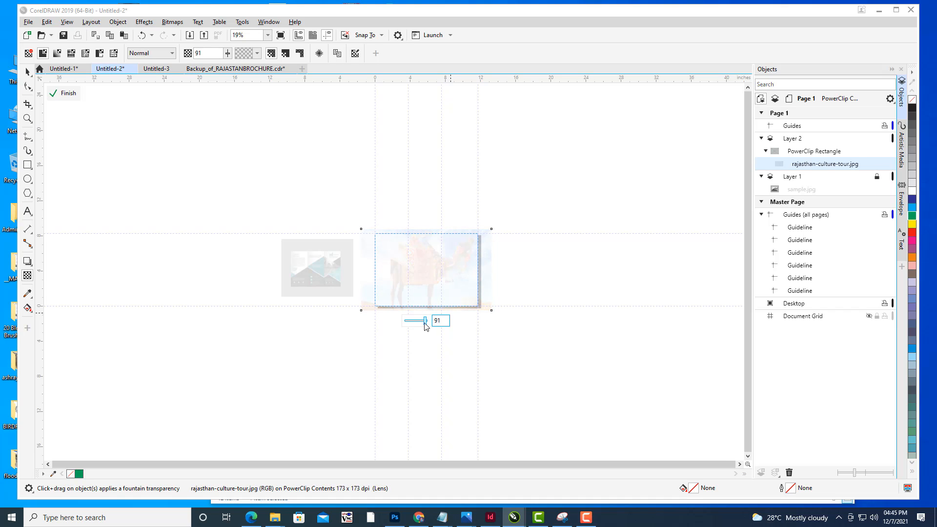
pyautogui.click(64, 93)
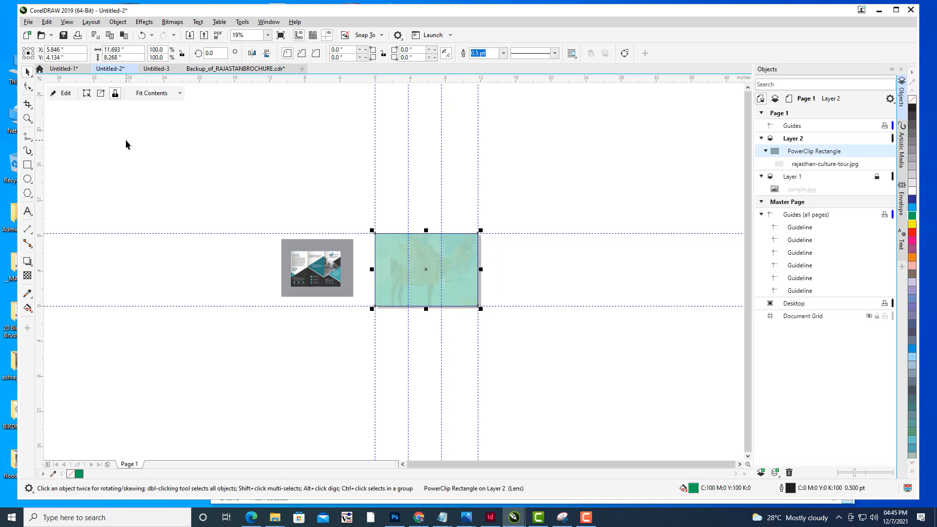
# - Edit the PowerClip contents again and set the camel photo's transparency to 81
pyautogui.click(62, 93)
pyautogui.scroll(2, 456, 304)
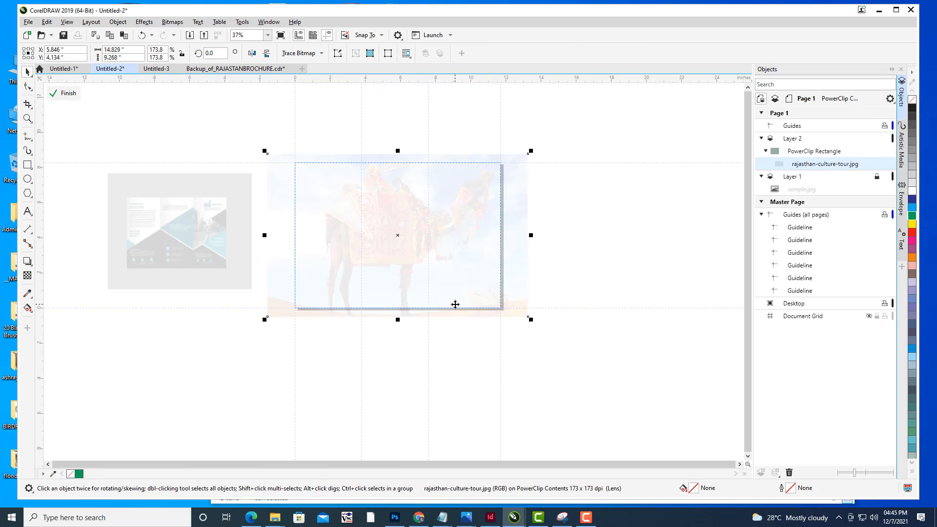
pyautogui.click(28, 275)
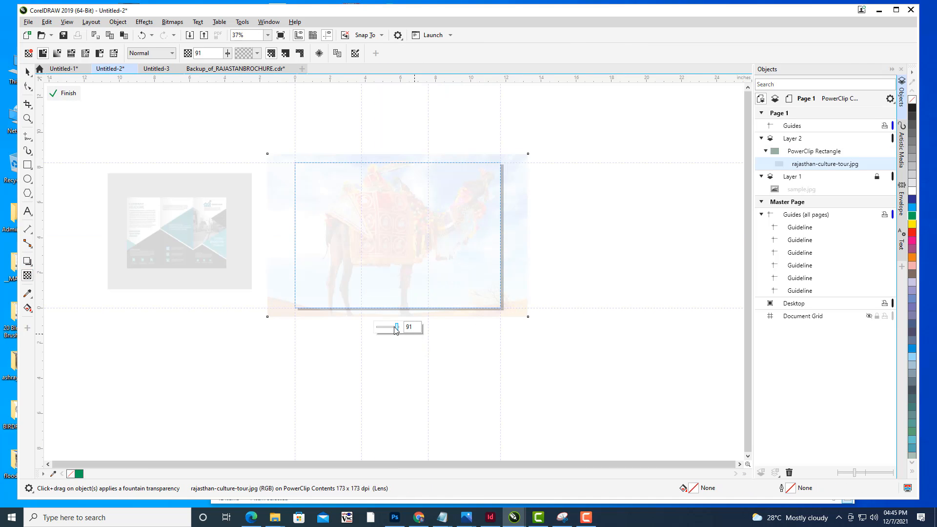
pyautogui.moveTo(396, 331); pyautogui.dragTo(396, 331)
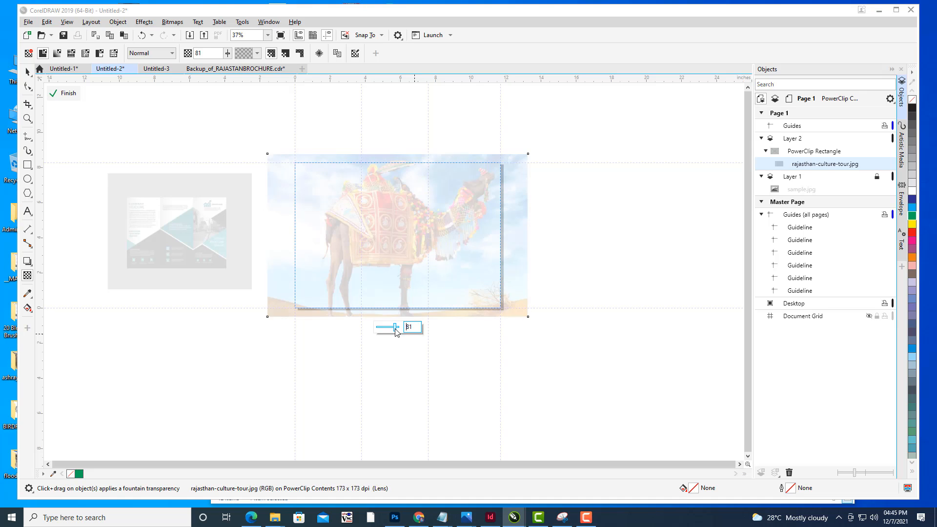
pyautogui.click(62, 94)
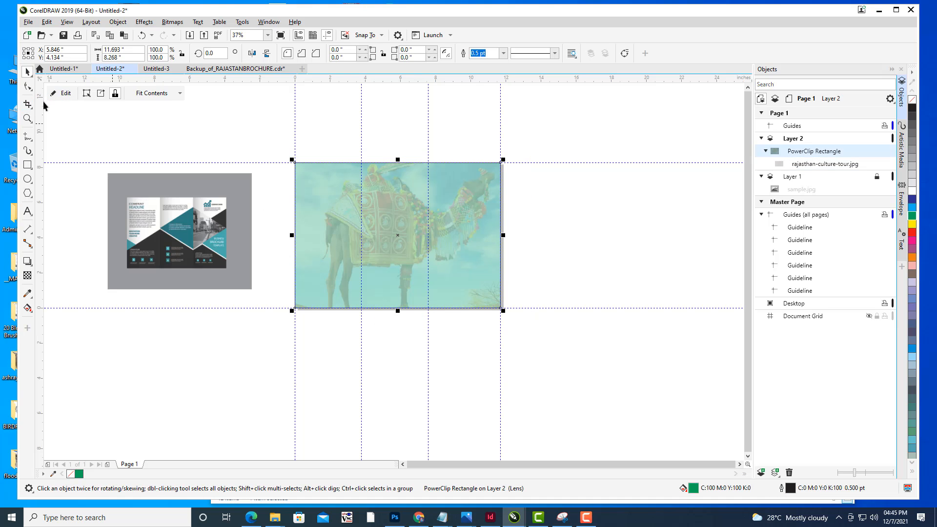
# - Rename Layer 2 as BACKGROUND
pyautogui.click(203, 149)
pyautogui.moveTo(526, 221); pyautogui.dragTo(632, 239)
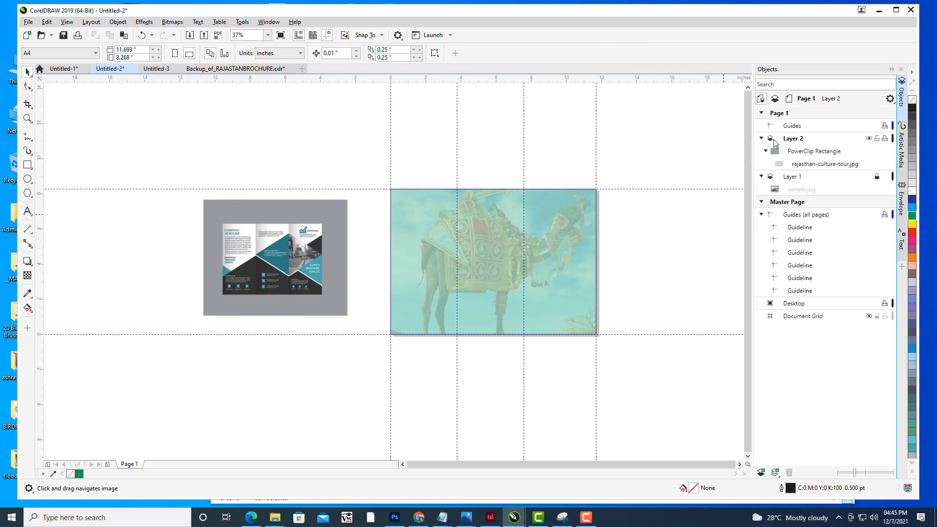
pyautogui.click(762, 139)
pyautogui.doubleClick(806, 140)
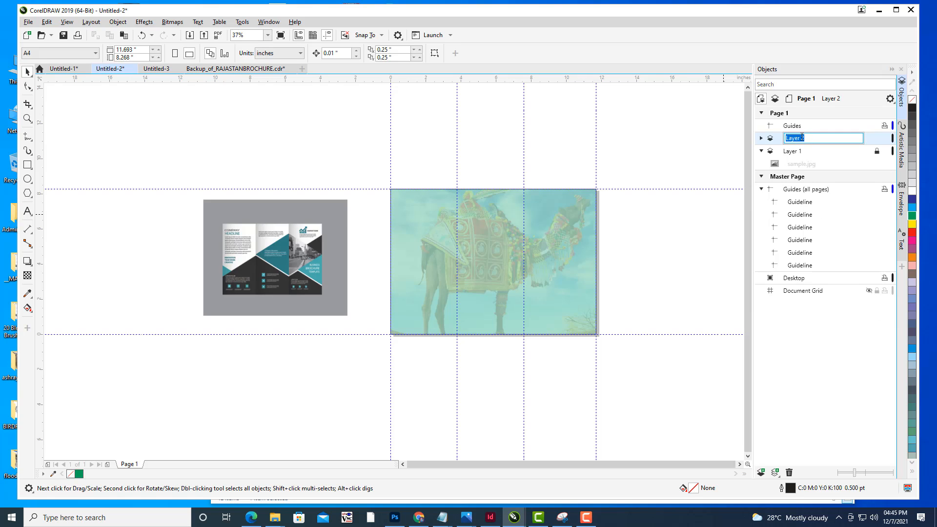
pyautogui.write('BACKGROUND')
pyautogui.press('Return')
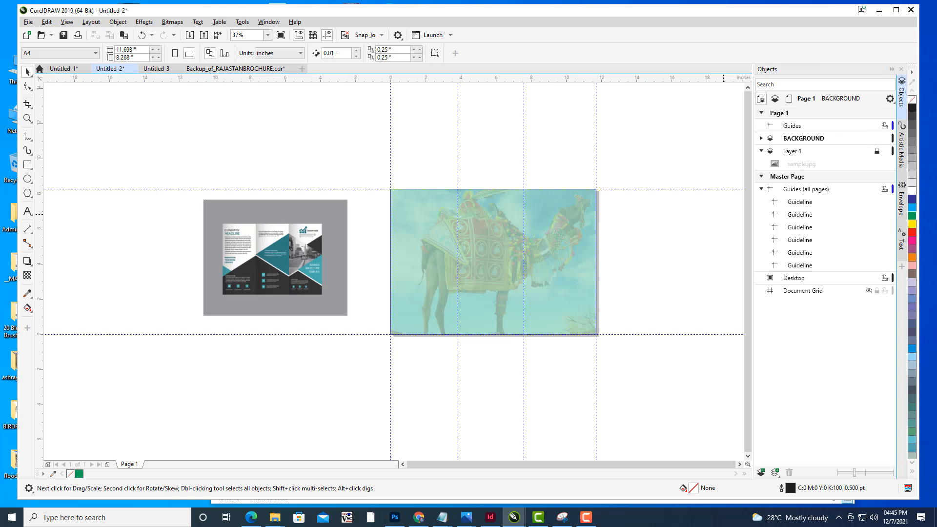
# - Add a new layer and lock the BACKGROUND layer
pyautogui.click(761, 472)
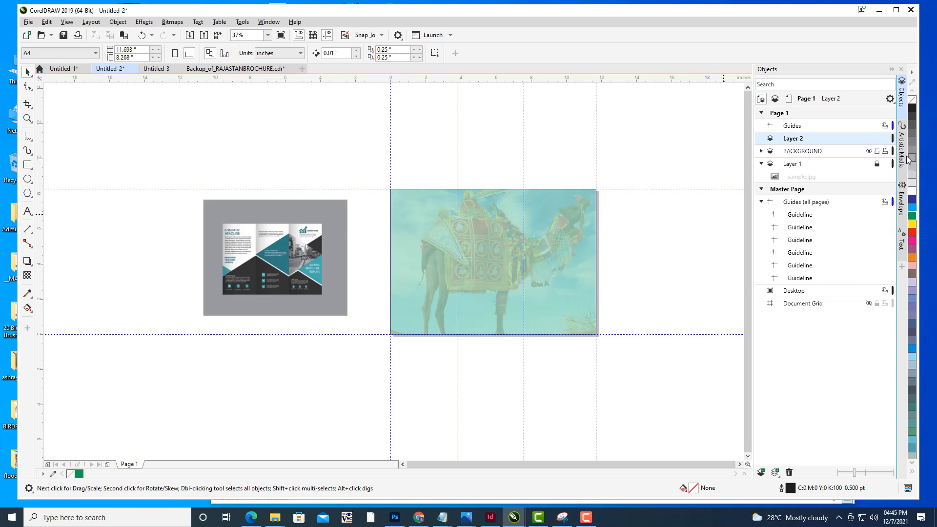
pyautogui.click(877, 151)
# - Save the document as RAJBROUCHURE.cdr in the rajastan tourism brochure folder
pyautogui.click(28, 22)
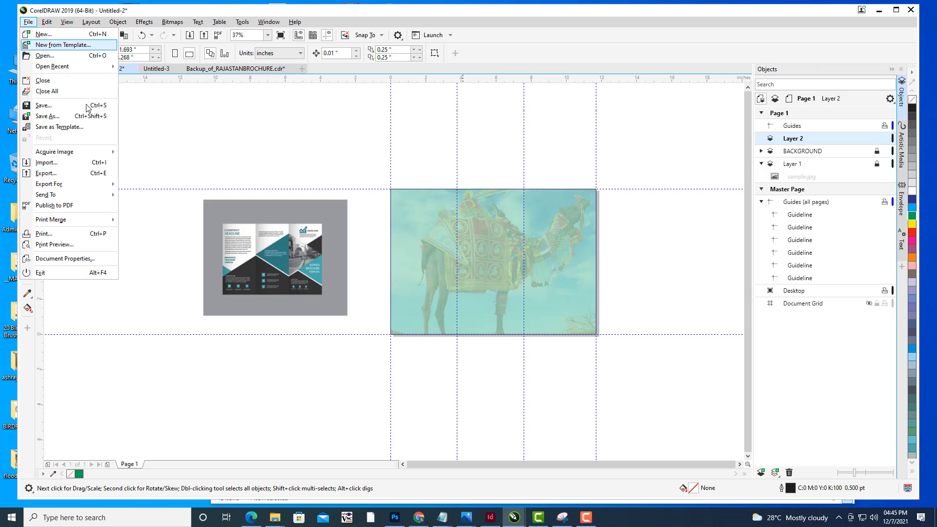
pyautogui.click(47, 116)
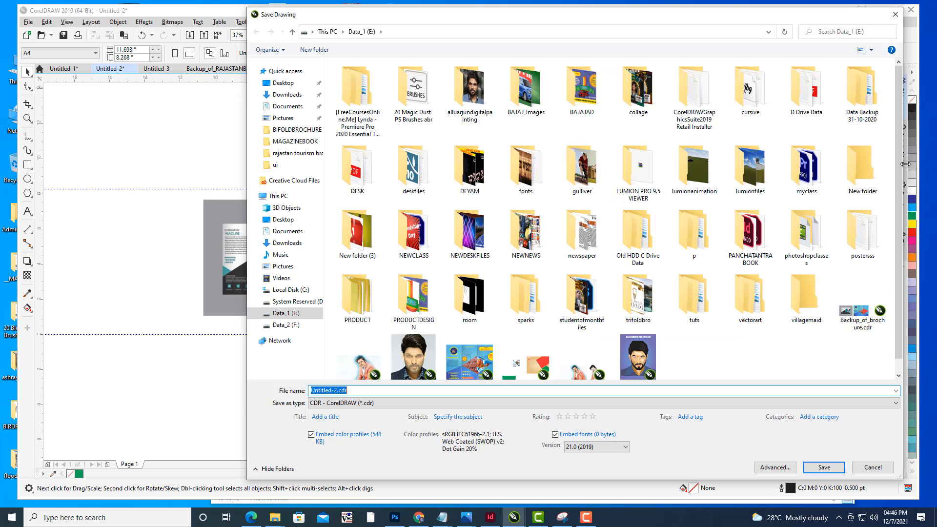
pyautogui.scroll(-1, 901, 176)
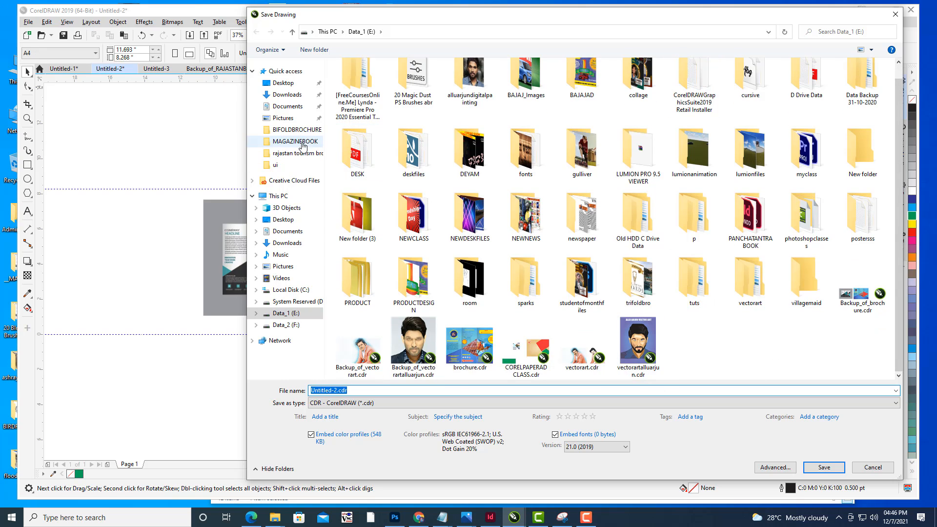
pyautogui.scroll(1, 614, 195)
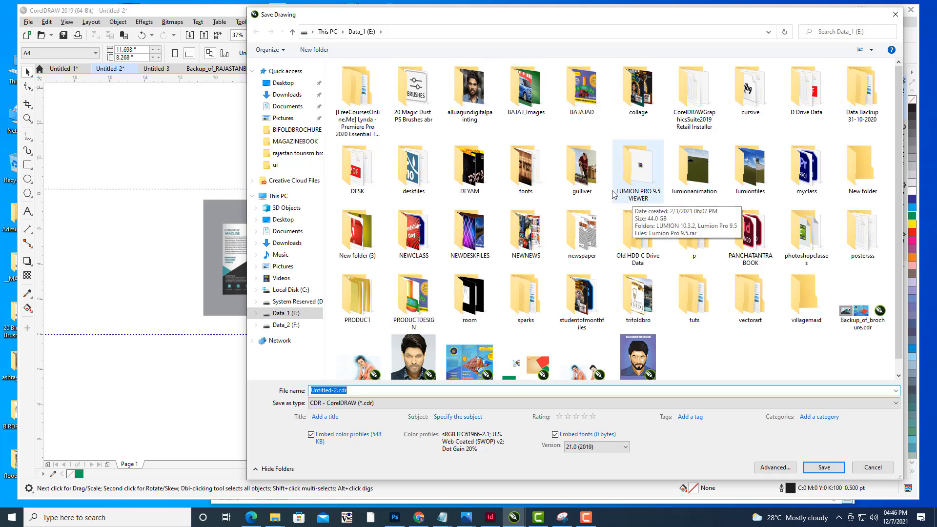
pyautogui.click(284, 153)
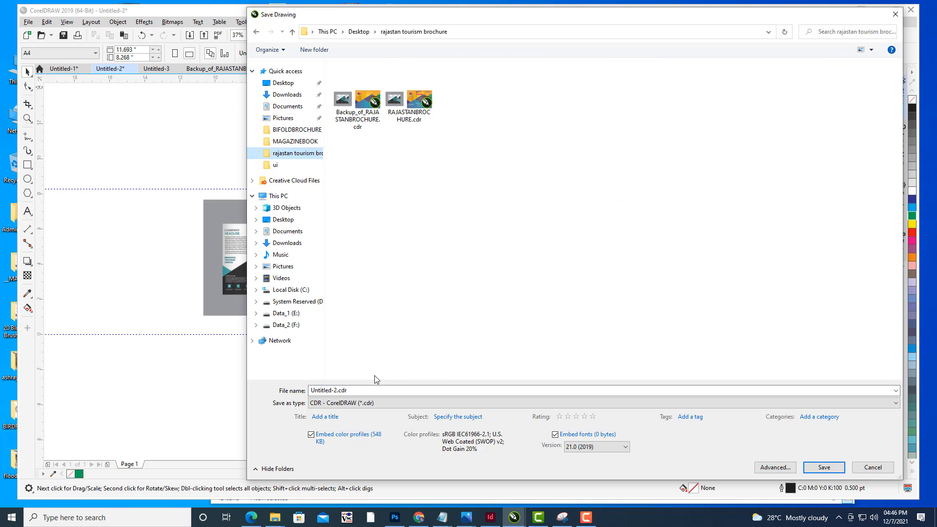
pyautogui.click(381, 393)
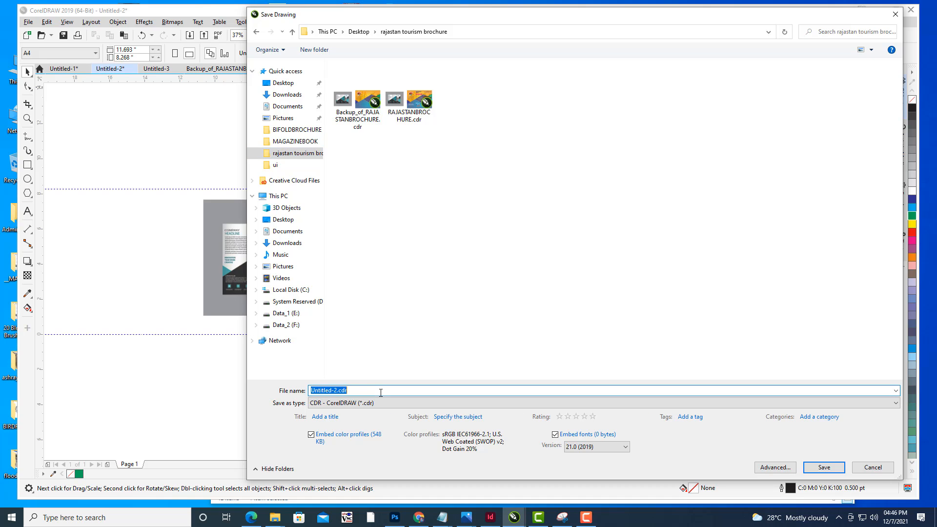
pyautogui.write('RAK')
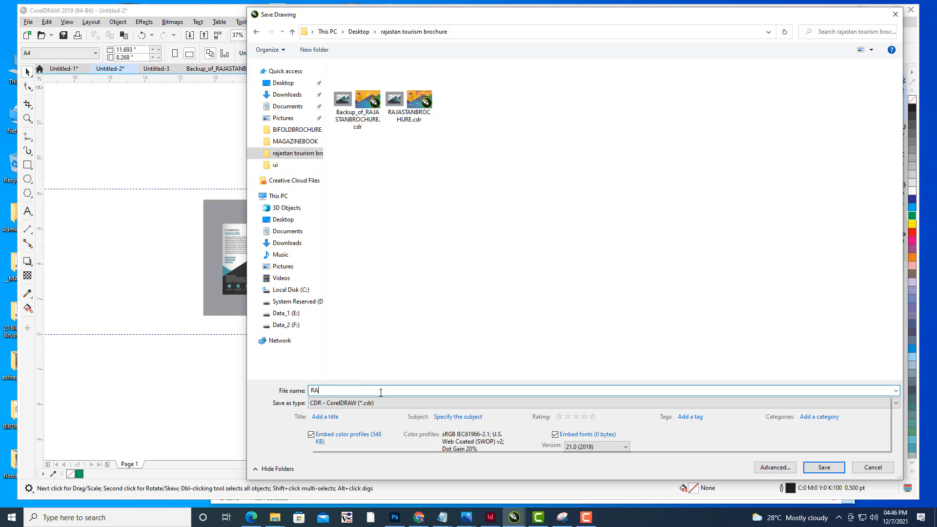
pyautogui.press('BackSpace')
pyautogui.write('JBROUCHURE')
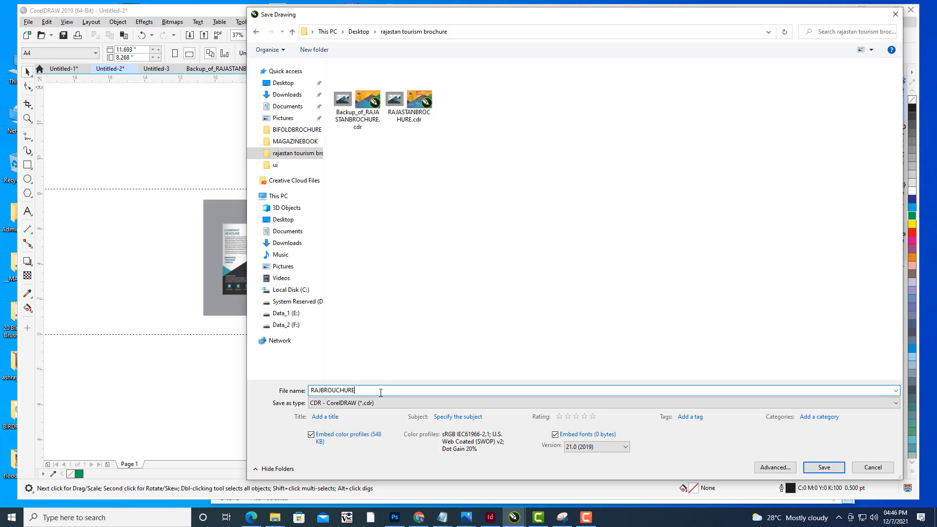
pyautogui.click(824, 467)
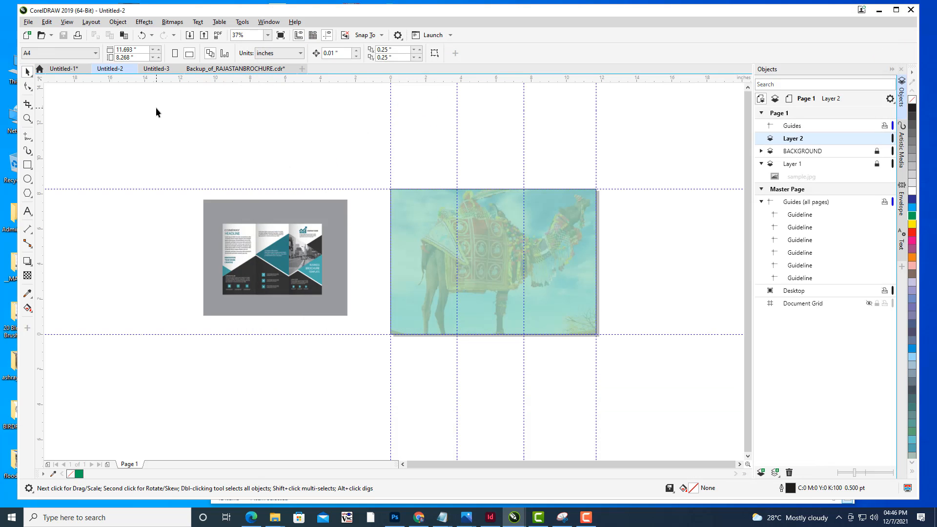
# - Examine the faded camel background across the three brochure panels
pyautogui.moveTo(623, 250); pyautogui.dragTo(587, 224)
pyautogui.scroll(2, 605, 203)
pyautogui.scroll(-2, 681, 218)
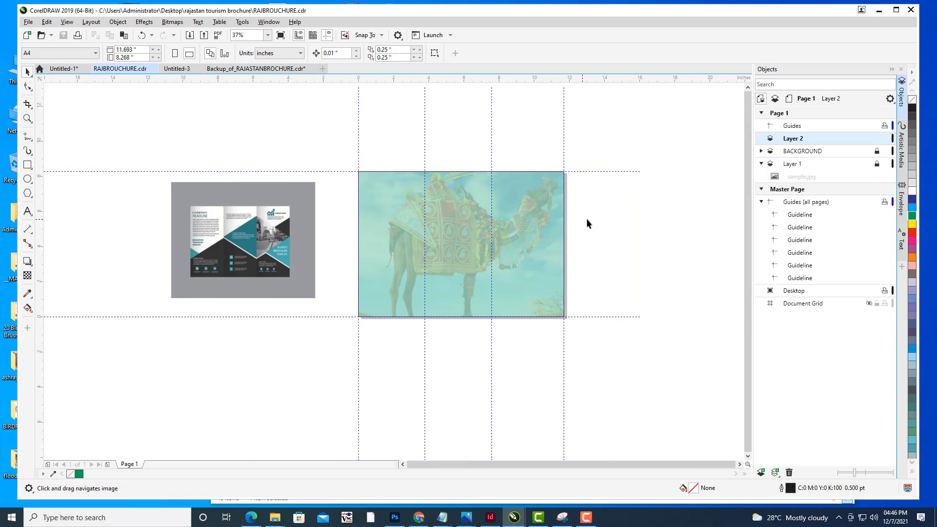
pyautogui.scroll(2, 504, 273)
pyautogui.moveTo(503, 247); pyautogui.dragTo(505, 291)
pyautogui.moveTo(647, 245); pyautogui.dragTo(653, 215)
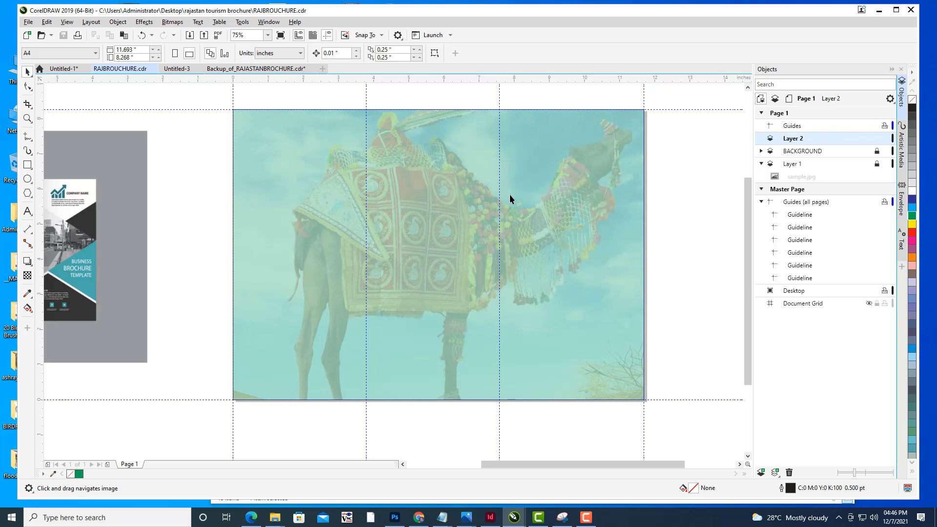
pyautogui.moveTo(510, 194); pyautogui.dragTo(540, 167)
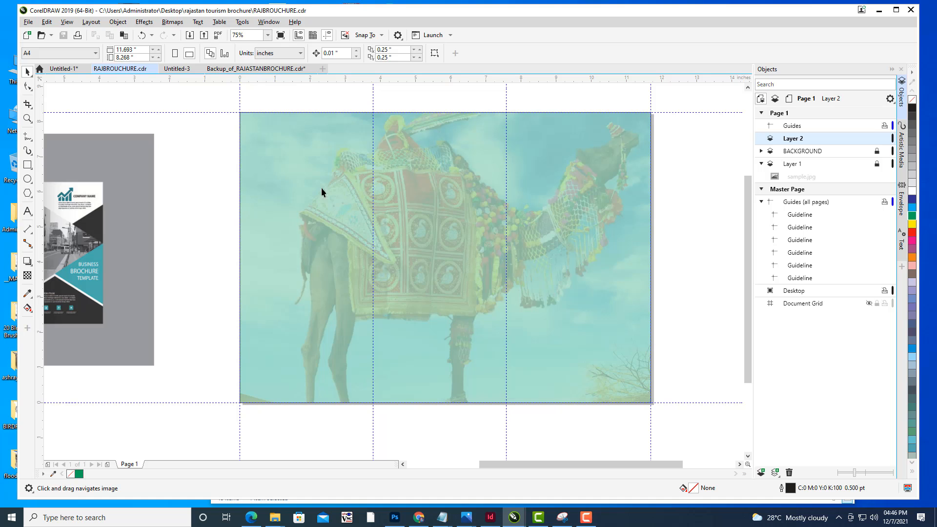
pyautogui.moveTo(431, 203); pyautogui.dragTo(439, 220)
pyautogui.moveTo(496, 192); pyautogui.dragTo(492, 194)
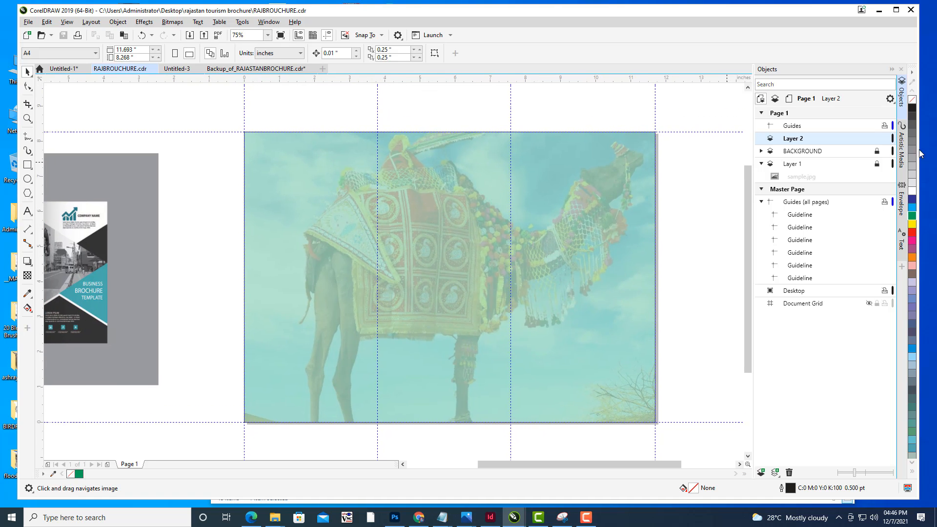
pyautogui.moveTo(435, 189); pyautogui.dragTo(453, 183)
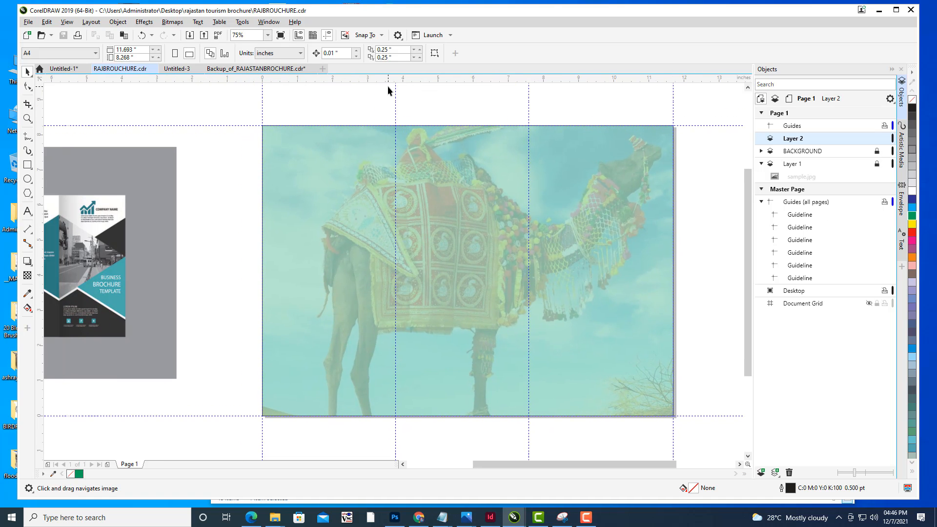
pyautogui.moveTo(290, 300); pyautogui.dragTo(282, 276)
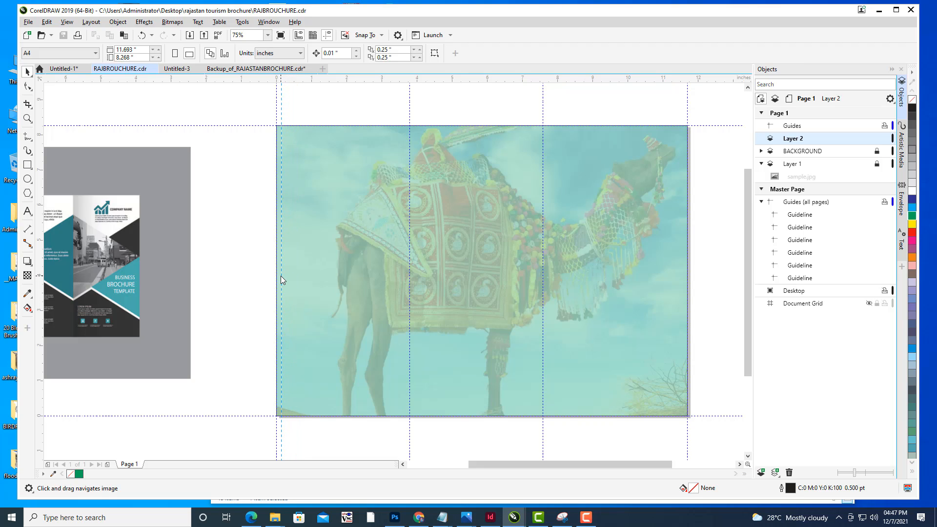
# - Measure the left guideline's offset from the page edge with a parallel dimension, then delete that dimension
pyautogui.moveTo(280, 277); pyautogui.dragTo(282, 276)
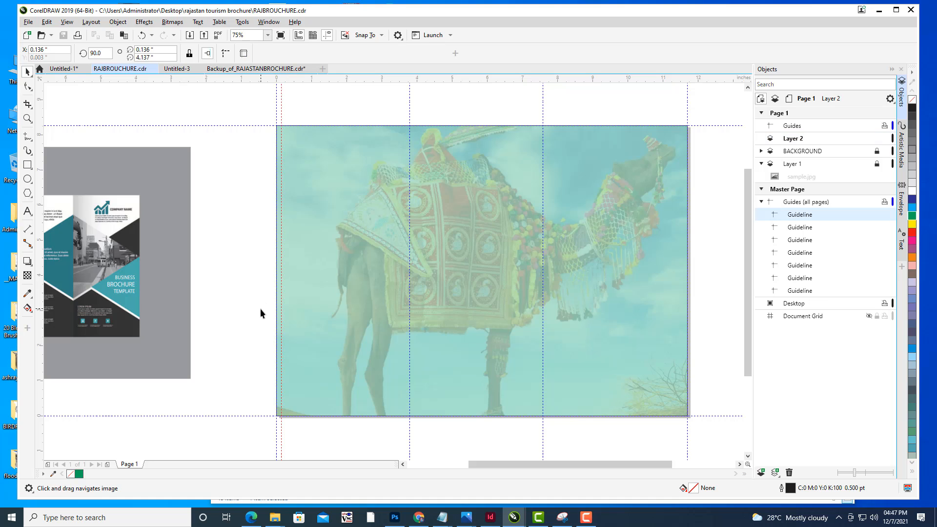
pyautogui.scroll(3, 268, 313)
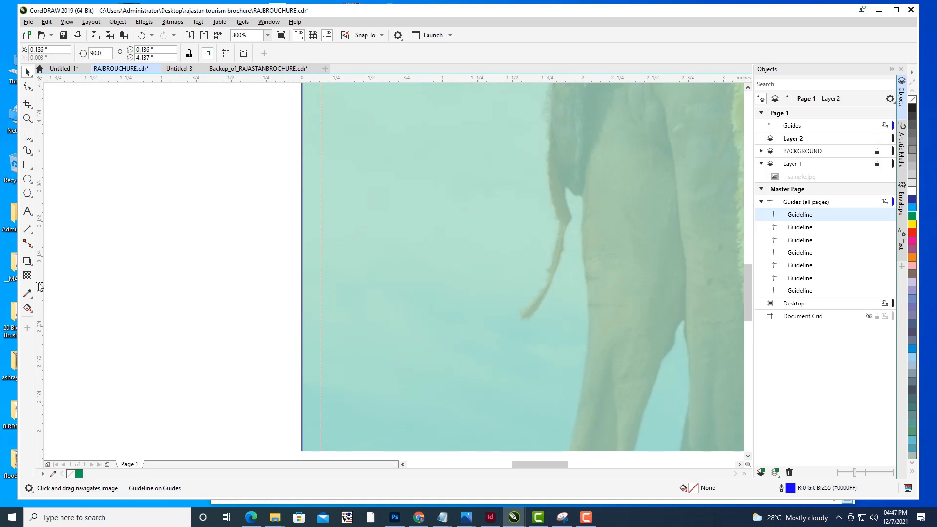
pyautogui.click(29, 236)
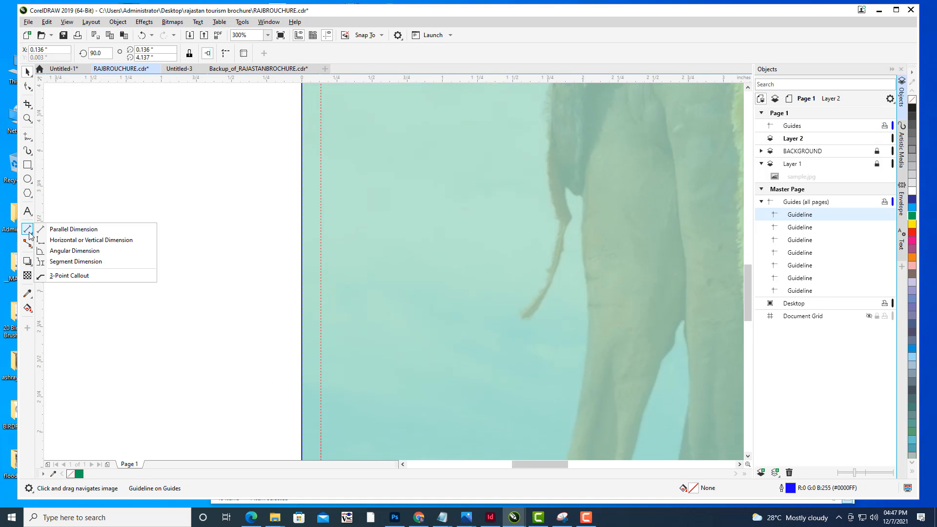
pyautogui.click(55, 242)
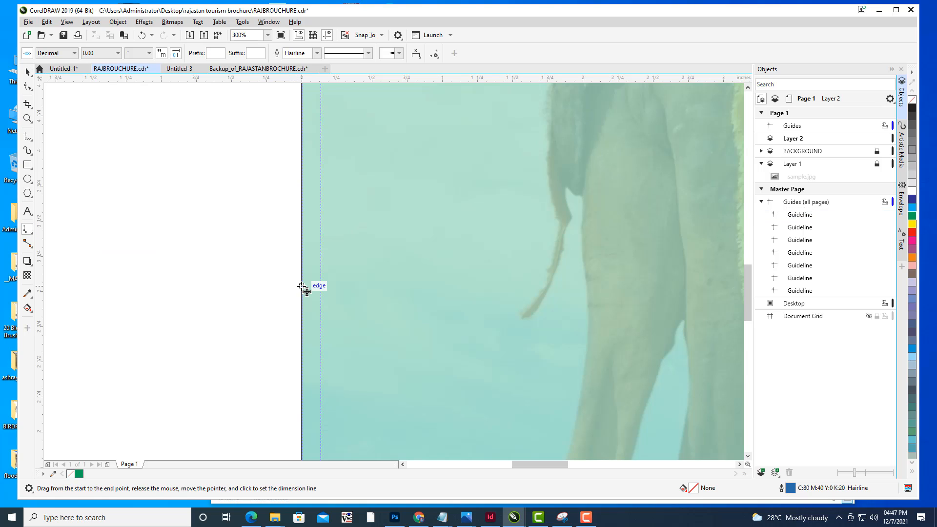
pyautogui.moveTo(304, 289); pyautogui.dragTo(326, 288)
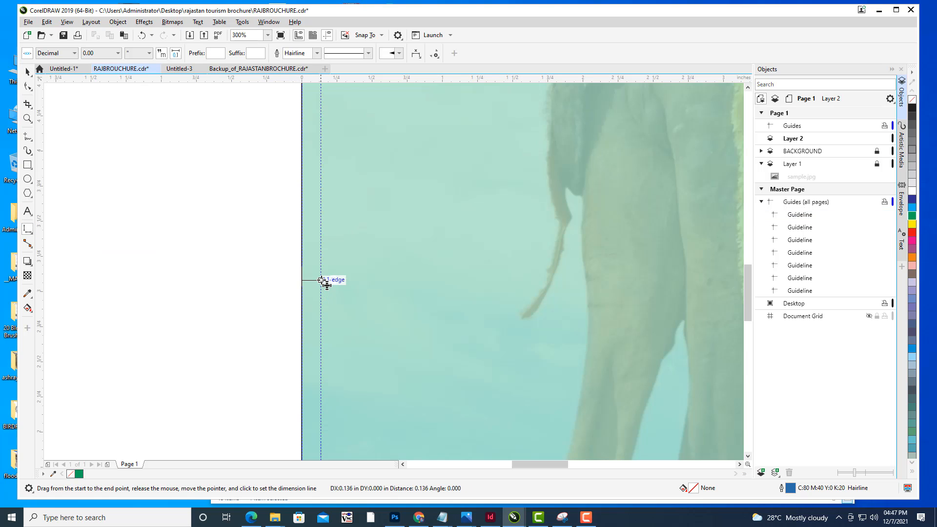
pyautogui.click(324, 279)
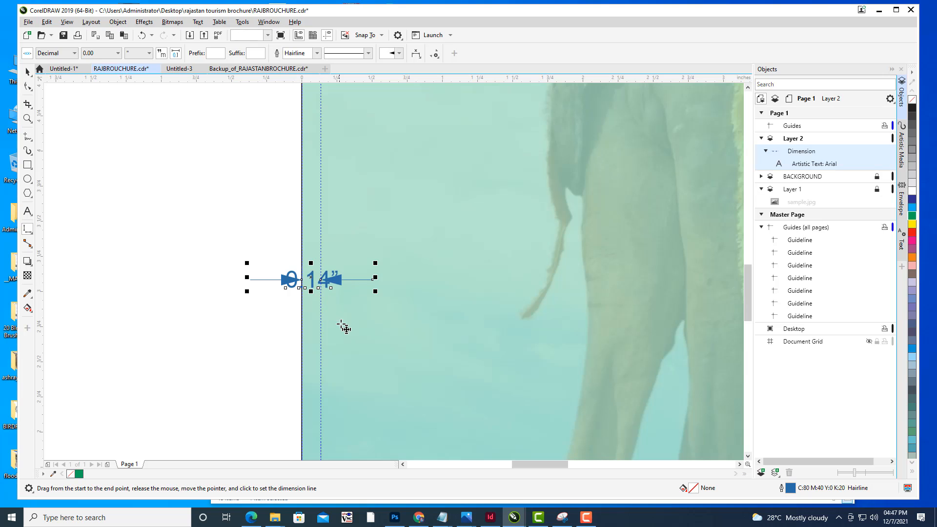
pyautogui.scroll(-3, 350, 280)
pyautogui.scroll(3, 356, 286)
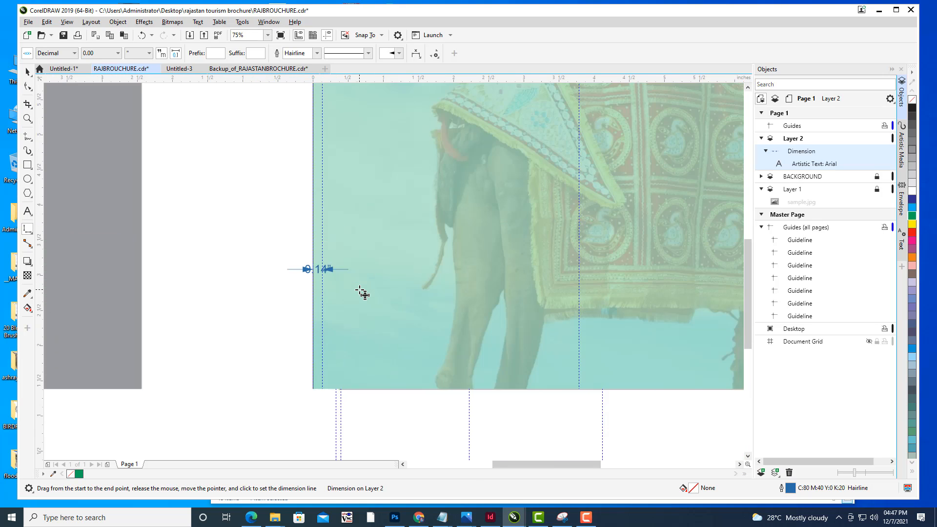
pyautogui.scroll(-3, 362, 293)
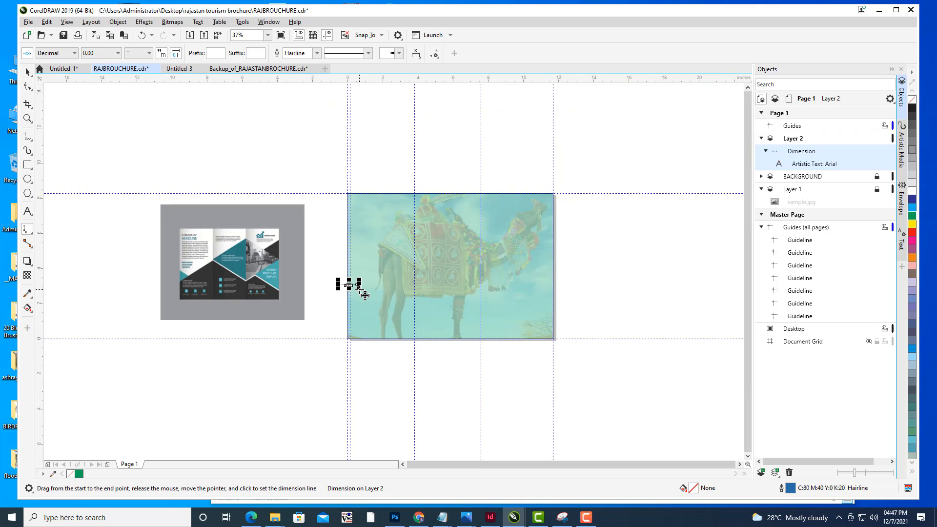
pyautogui.scroll(3, 361, 278)
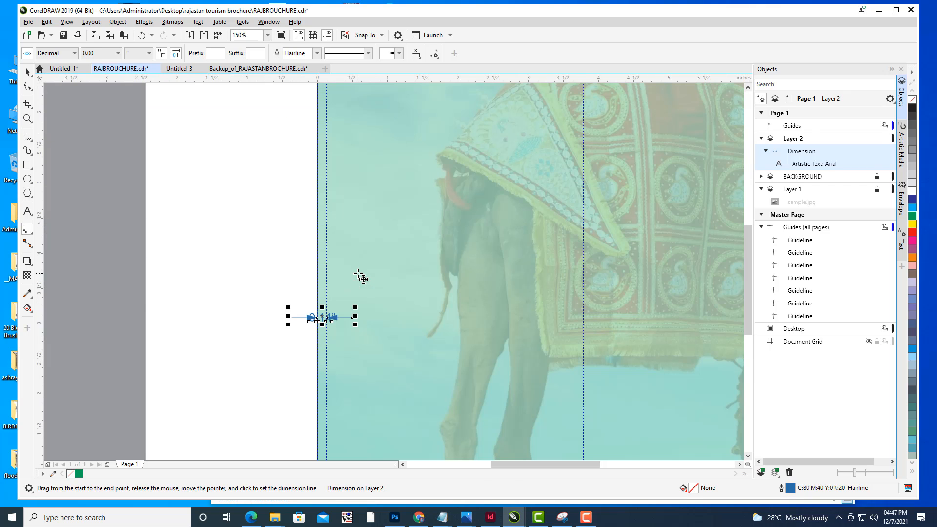
pyautogui.scroll(2, 361, 278)
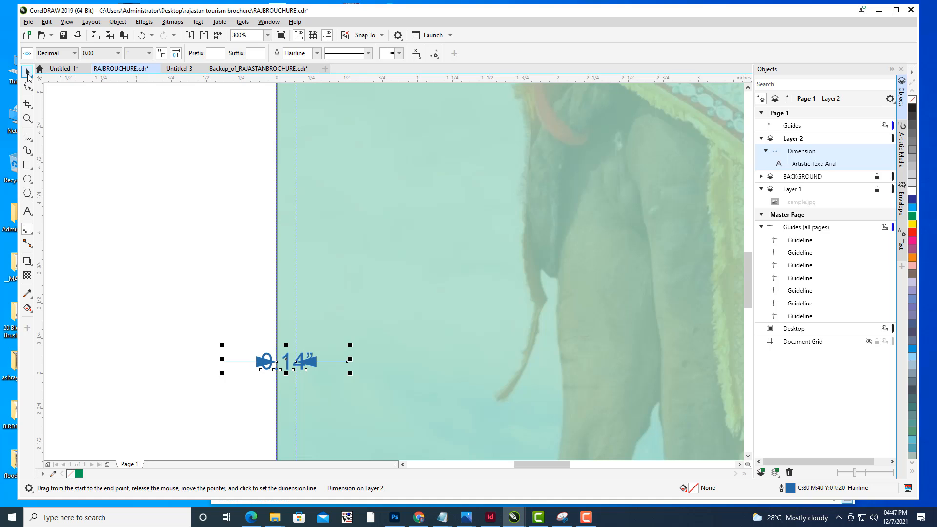
pyautogui.click(27, 71)
pyautogui.click(307, 363)
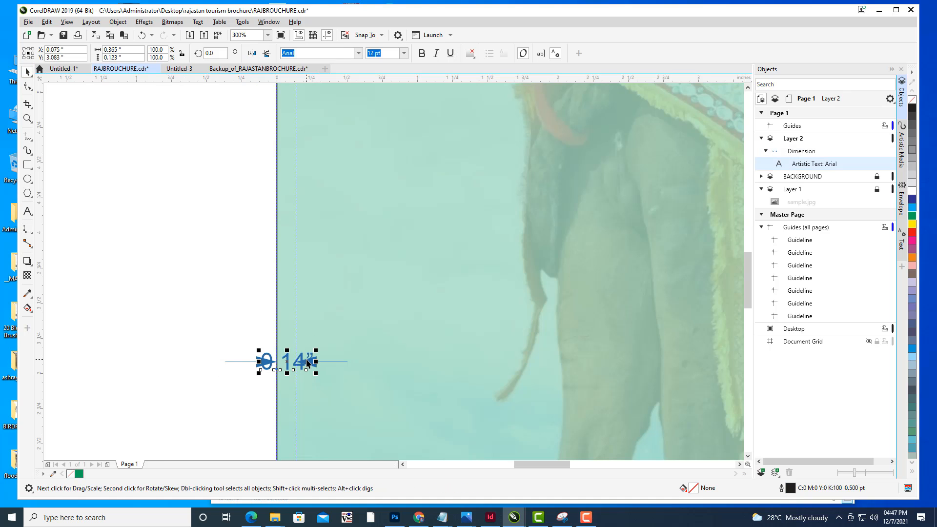
pyautogui.press('Delete')
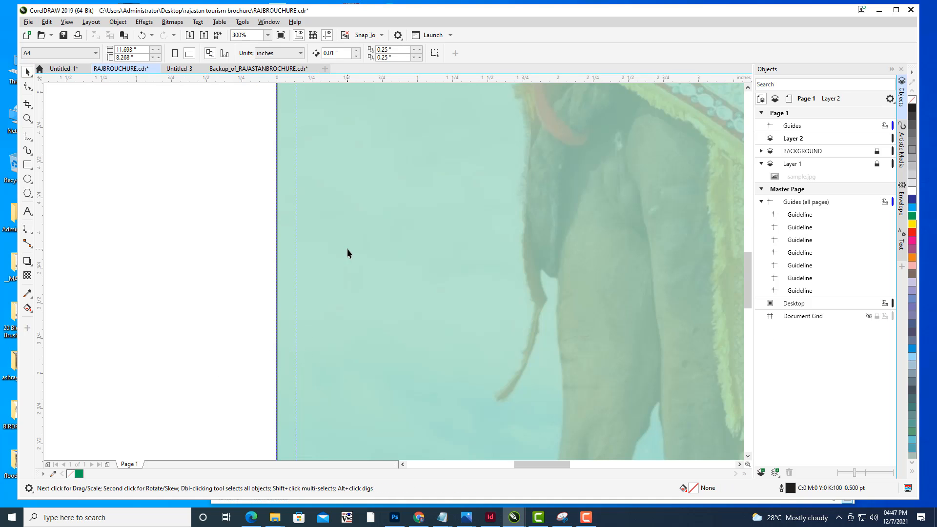
# - Delete the vertical guideline nearest the page's left edge
pyautogui.scroll(-2, 348, 248)
pyautogui.scroll(-2, 367, 249)
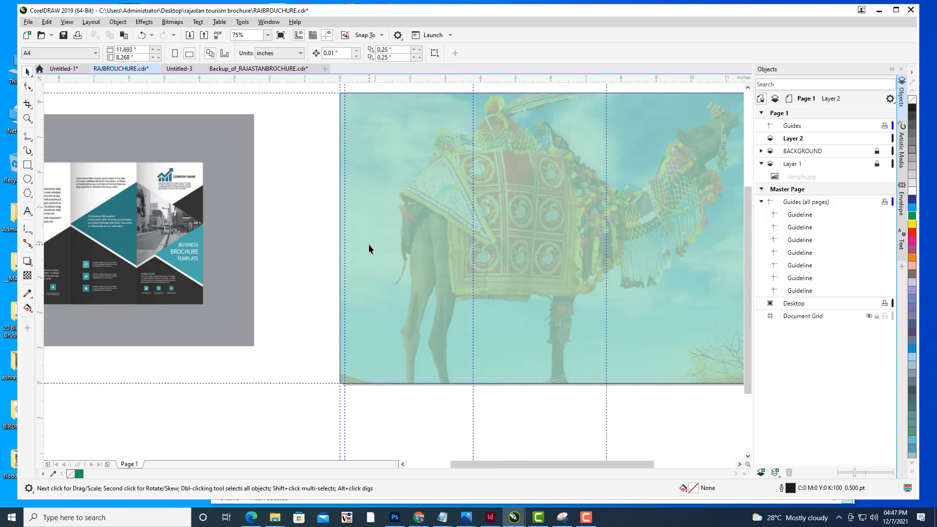
pyautogui.moveTo(368, 249); pyautogui.dragTo(407, 284)
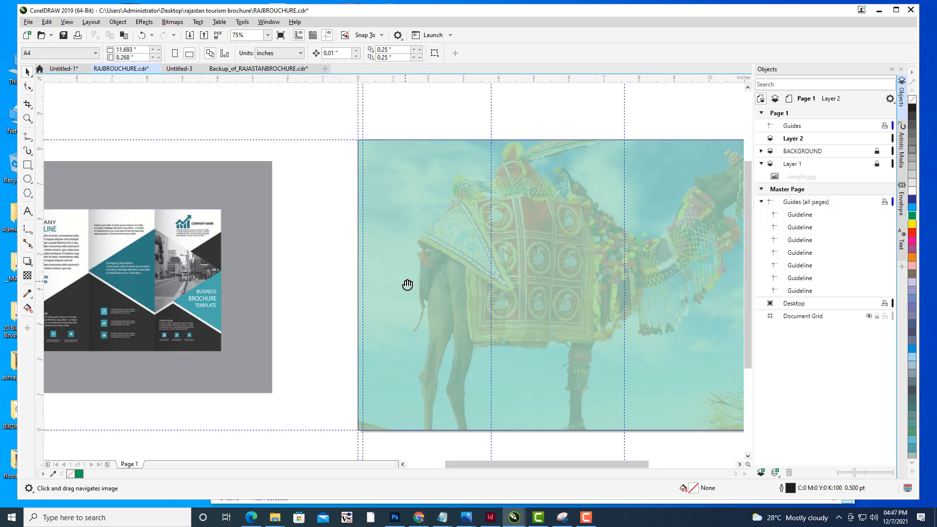
pyautogui.click(364, 105)
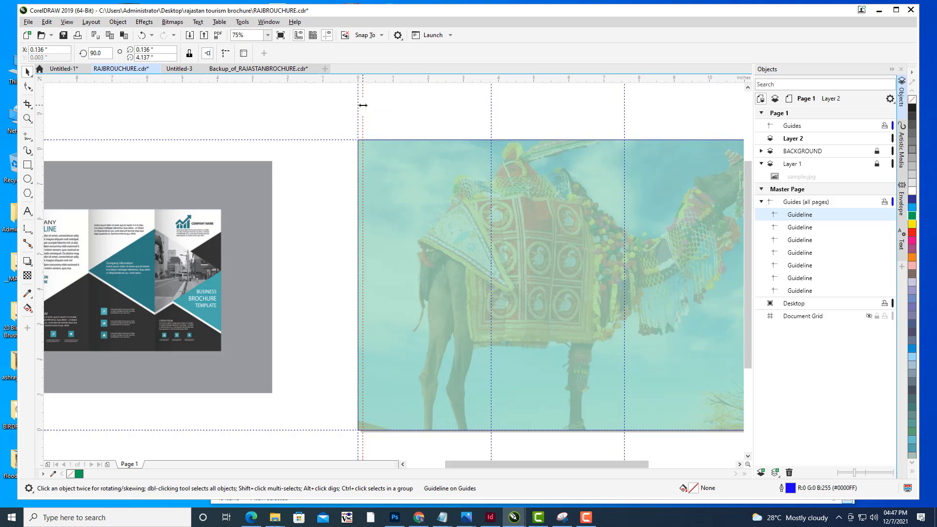
pyautogui.press('Delete')
# - Add a horizontal dimension of 0.10" from the page's left edge and place a guideline at its end
pyautogui.click(29, 235)
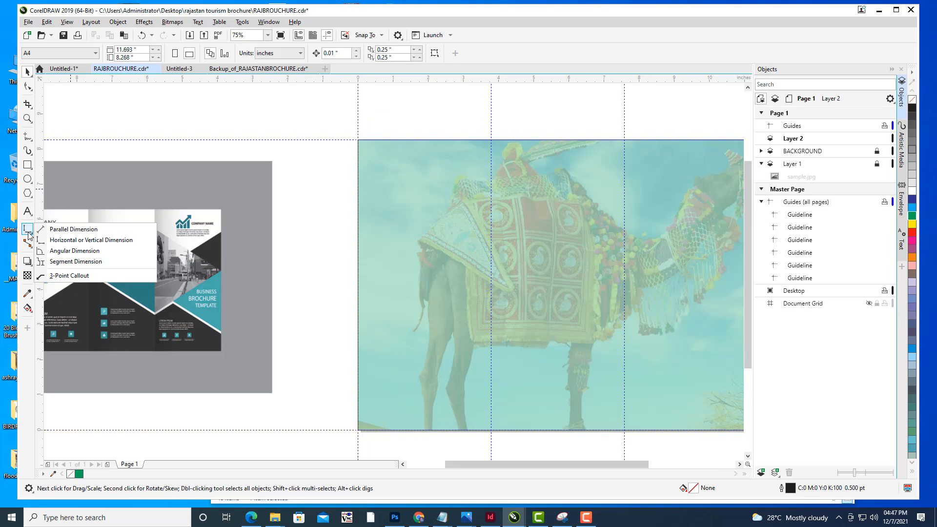
pyautogui.click(74, 254)
pyautogui.scroll(4, 405, 288)
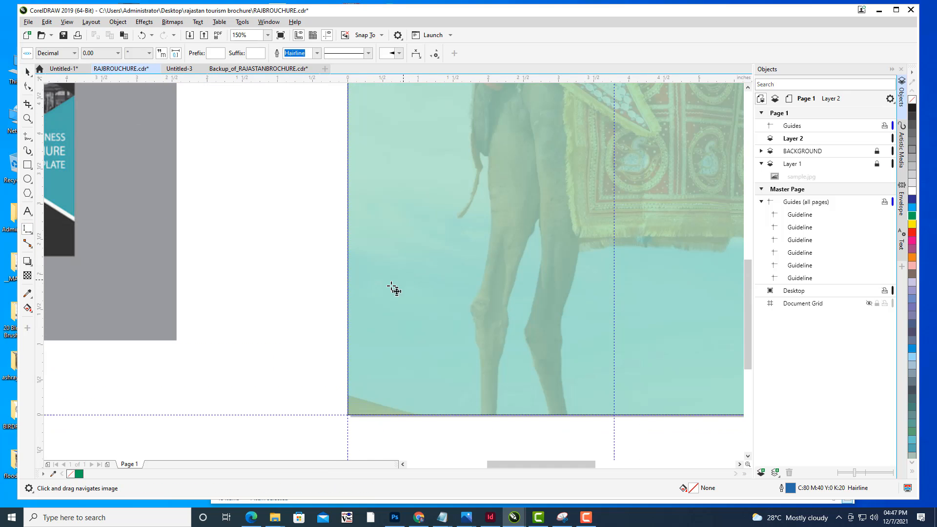
pyautogui.moveTo(347, 279)
pyautogui.mouseDown()
pyautogui.moveTo(366, 286)
pyautogui.moveTo(360, 290)
pyautogui.mouseUp()
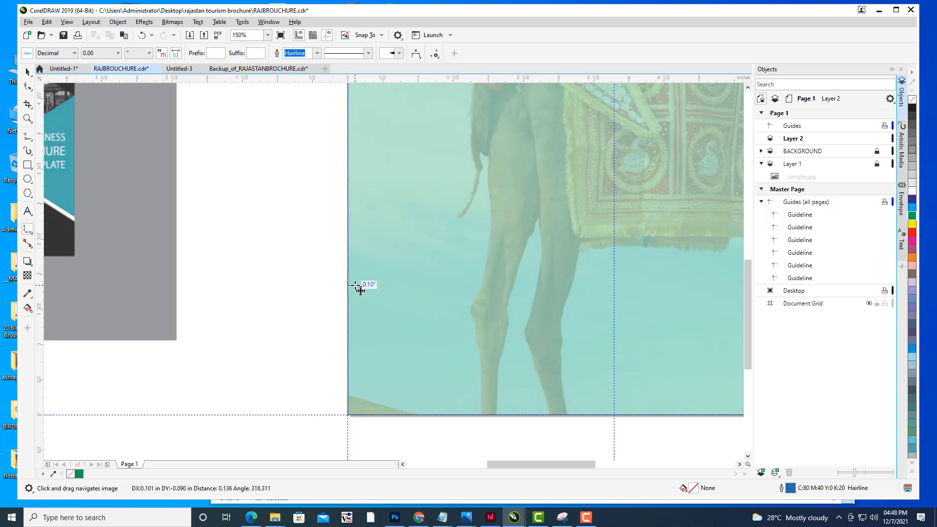
pyautogui.moveTo(355, 285); pyautogui.dragTo(355, 285)
pyautogui.click(358, 288)
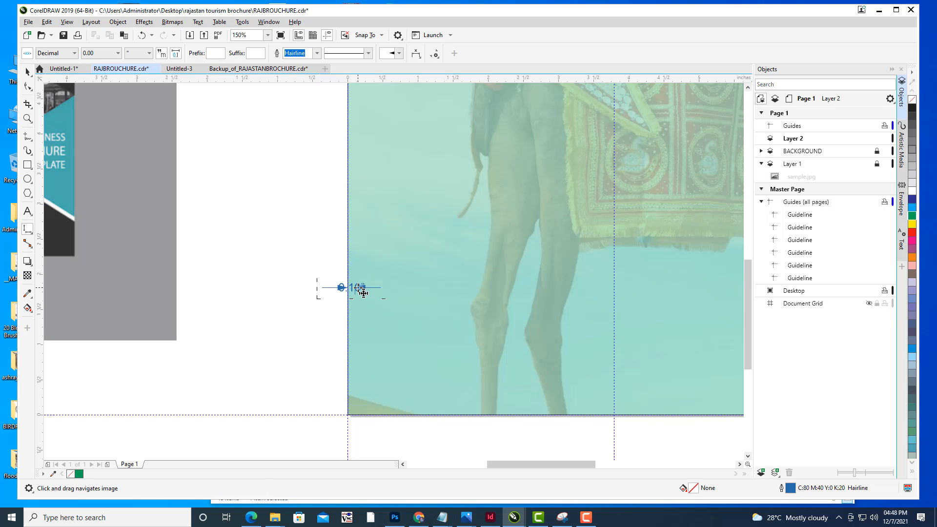
pyautogui.scroll(2, 361, 298)
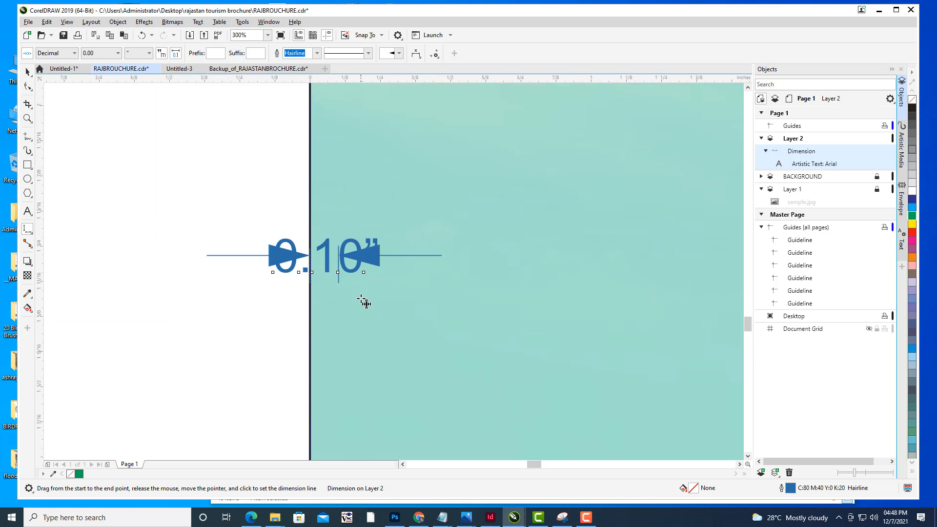
pyautogui.scroll(2, 364, 301)
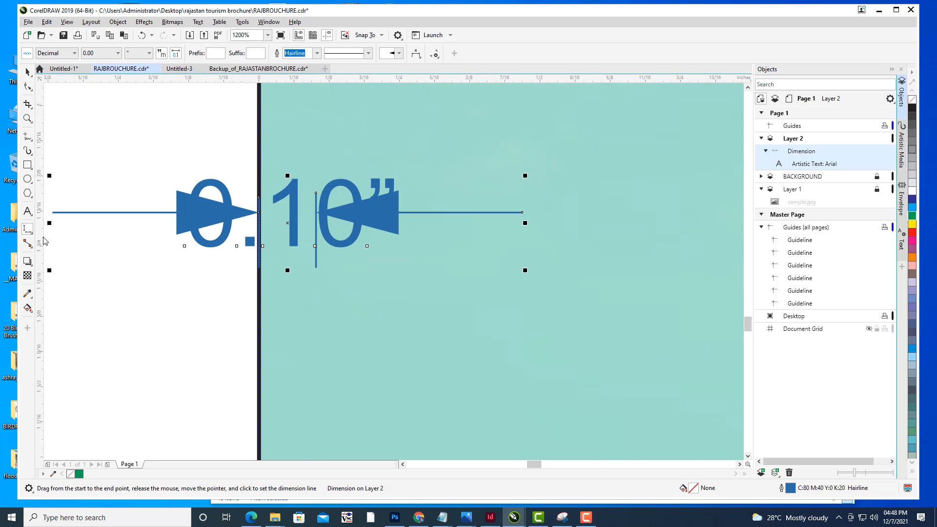
pyautogui.moveTo(325, 296); pyautogui.dragTo(316, 294)
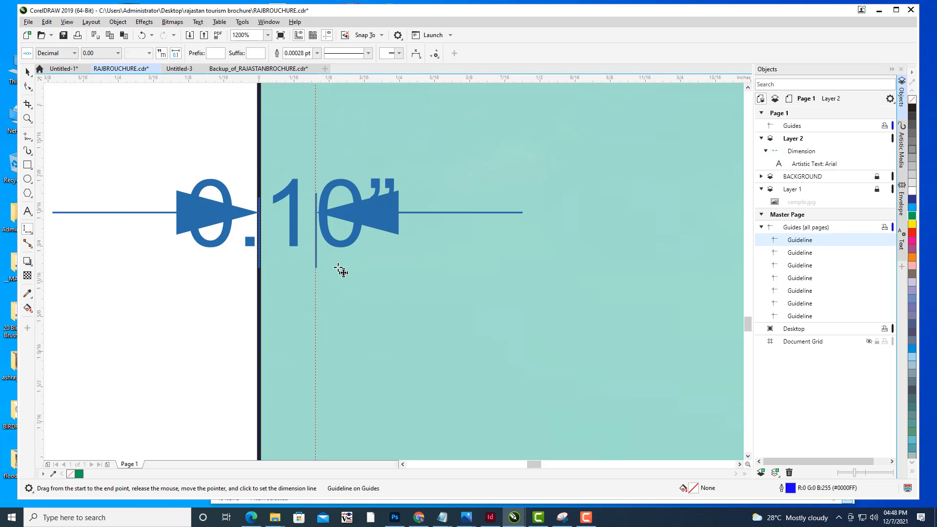
# - Delete the 0.10" dimension, keeping the new guideline
pyautogui.scroll(2, 341, 271)
pyautogui.scroll(-10, 340, 272)
pyautogui.scroll(-2, 341, 271)
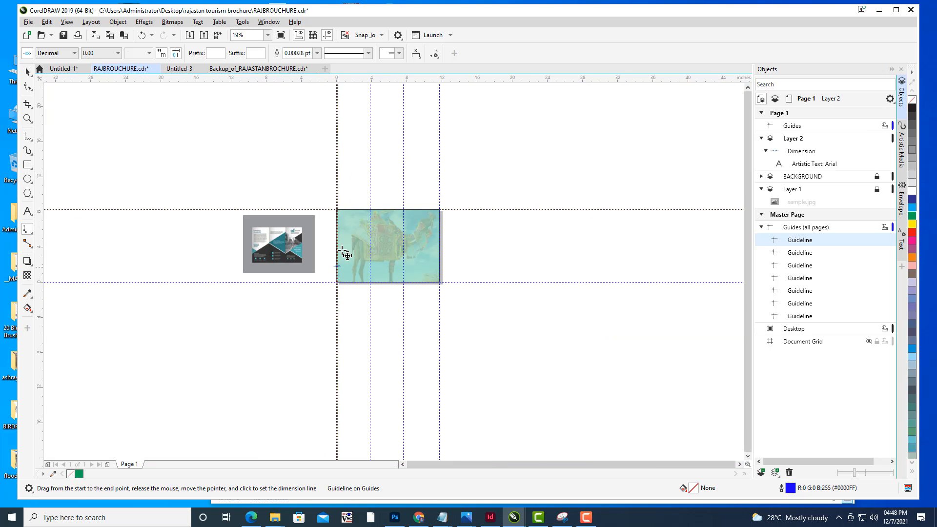
pyautogui.scroll(2, 345, 255)
pyautogui.scroll(3, 360, 240)
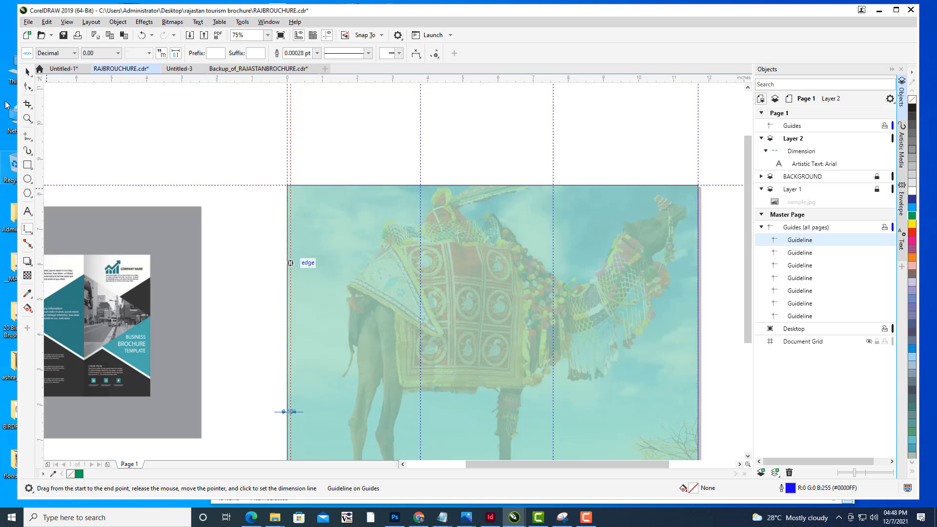
pyautogui.press('space')
pyautogui.scroll(2, 298, 341)
pyautogui.scroll(2, 348, 263)
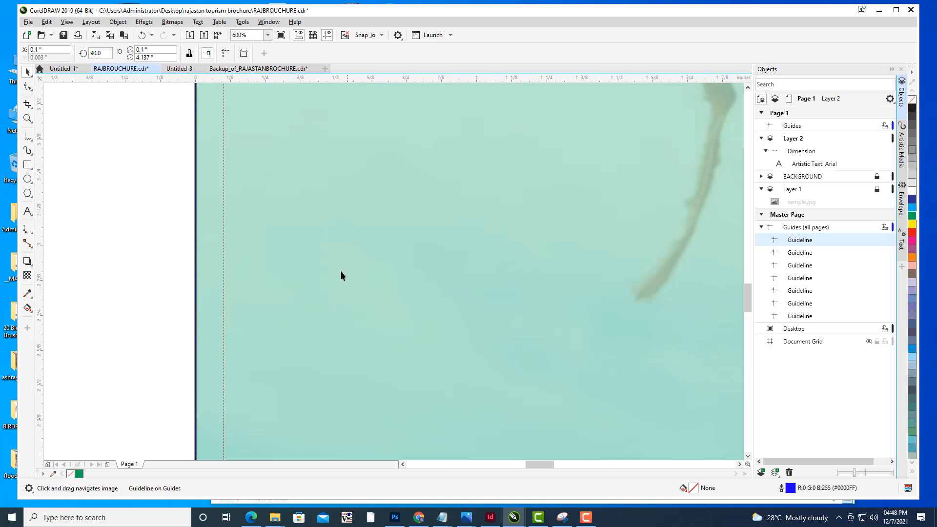
pyautogui.moveTo(341, 304); pyautogui.dragTo(415, 134)
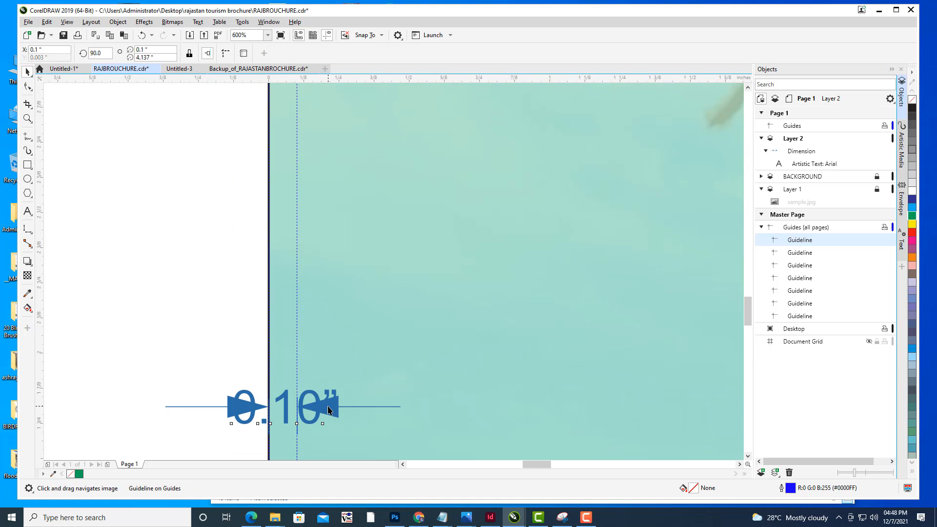
pyautogui.click(328, 410)
pyautogui.press('Delete')
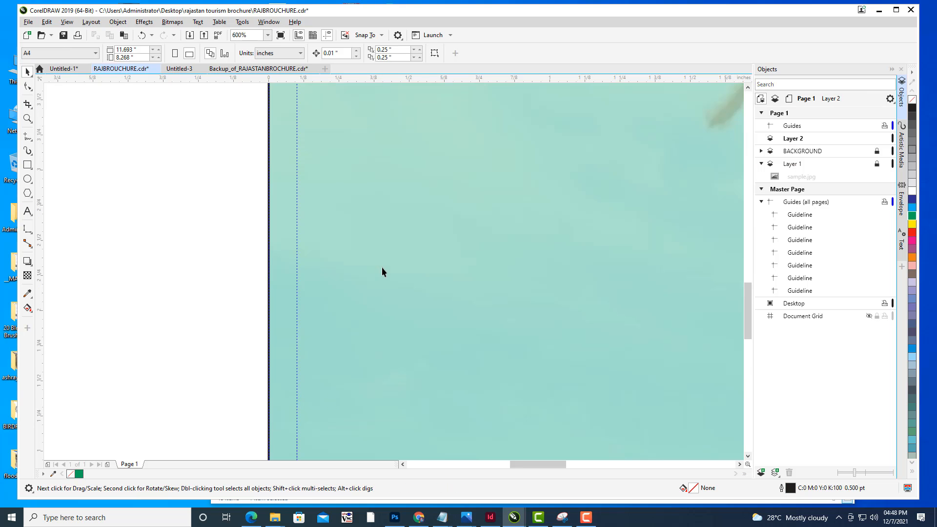
# - Draw a tall narrow rectangle about 0.28" wide beside the page's left edge
pyautogui.scroll(-6, 382, 272)
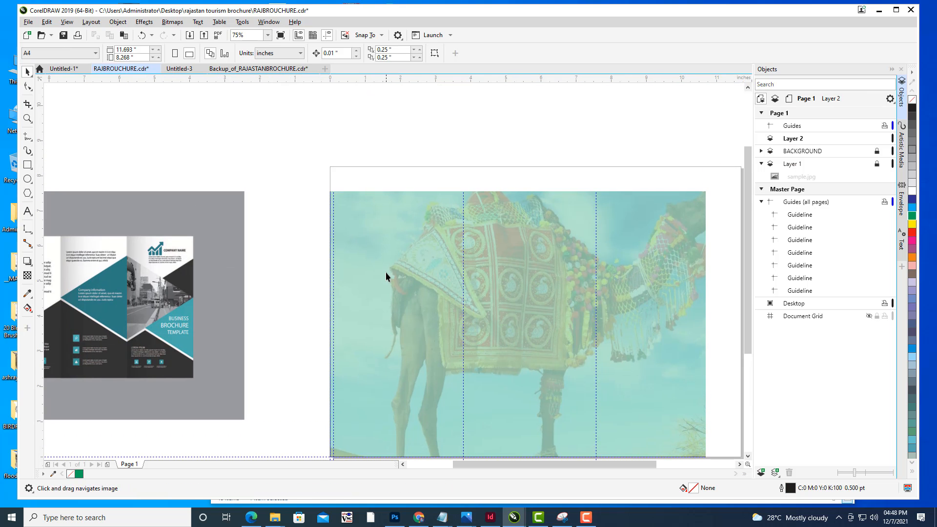
pyautogui.scroll(-1, 386, 229)
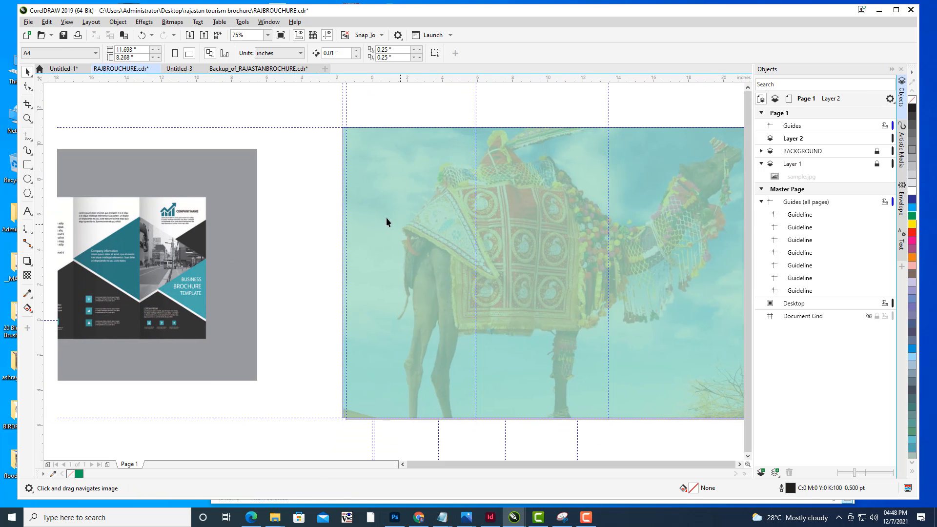
pyautogui.click(27, 165)
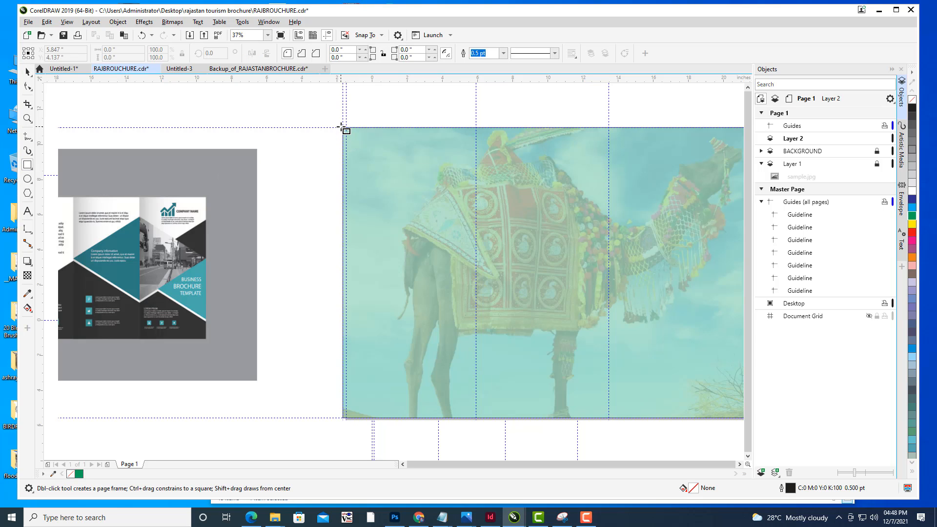
pyautogui.moveTo(342, 127); pyautogui.dragTo(346, 421)
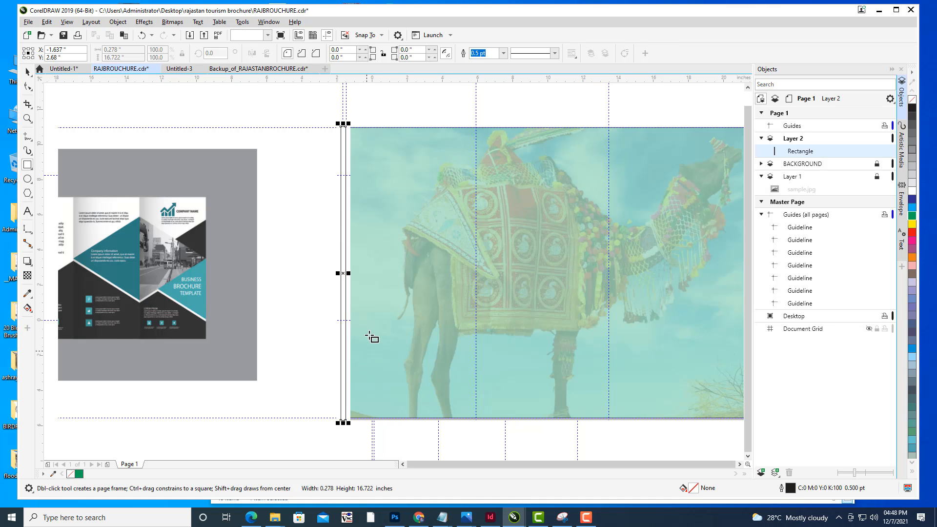
# - Move the narrow rectangle onto the page's left edge against the new guideline
pyautogui.moveTo(371, 325); pyautogui.dragTo(386, 247)
pyautogui.scroll(1, 343, 213)
pyautogui.scroll(-3, 417, 227)
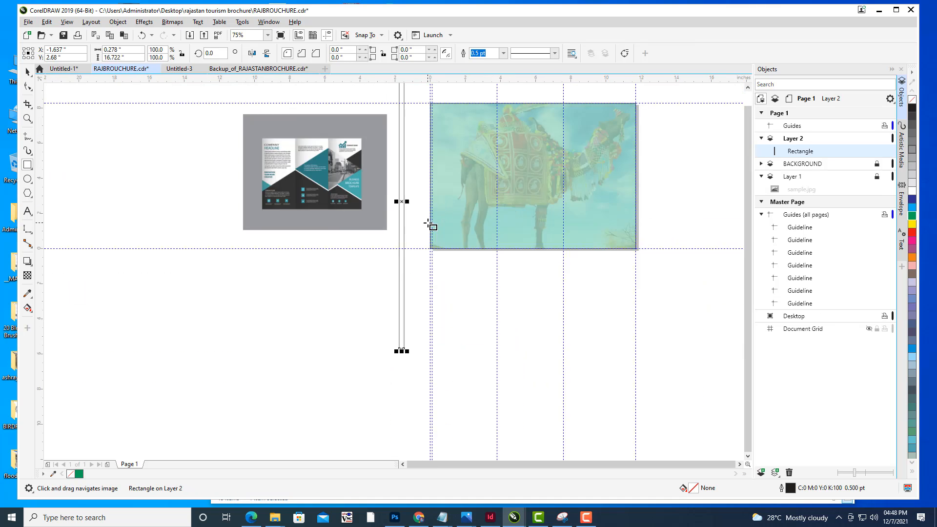
pyautogui.click(28, 72)
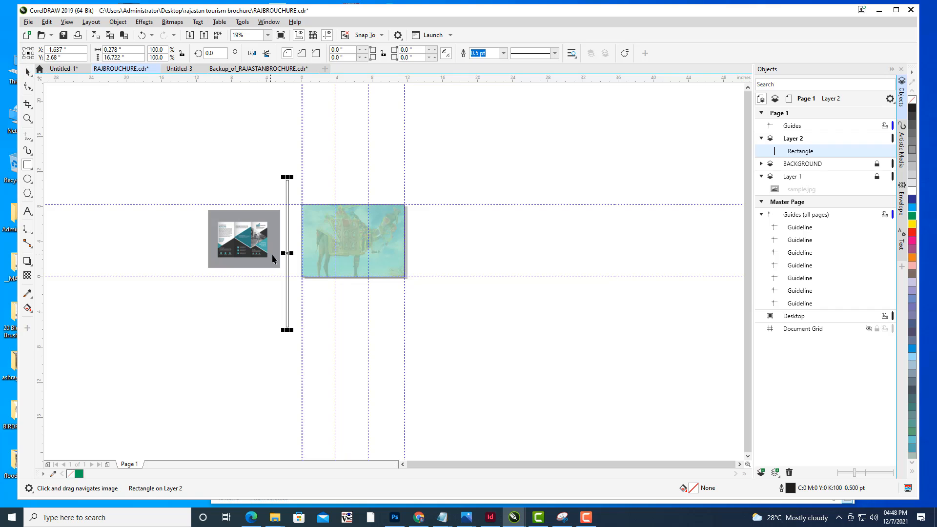
pyautogui.scroll(3, 291, 238)
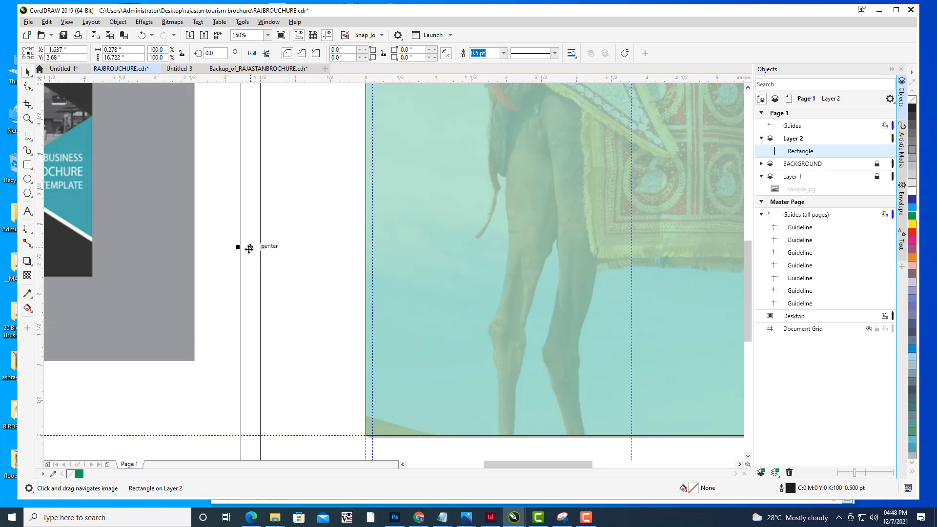
pyautogui.moveTo(248, 247); pyautogui.dragTo(413, 183)
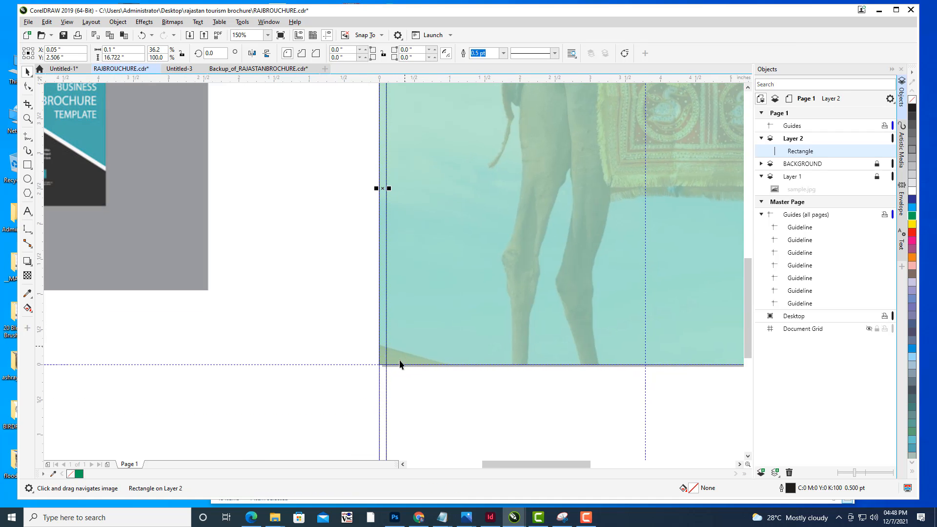
# - Stretch the narrow rectangle vertically so it spans the full page height from top edge to bottom edge
pyautogui.scroll(-2, 417, 347)
pyautogui.moveTo(435, 381); pyautogui.dragTo(443, 253)
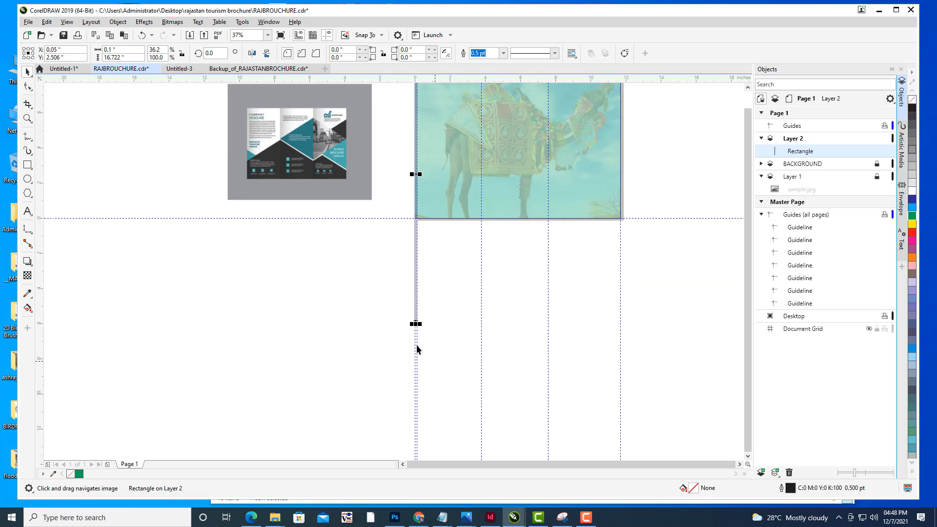
pyautogui.moveTo(416, 324); pyautogui.dragTo(426, 398)
pyautogui.scroll(2, 442, 281)
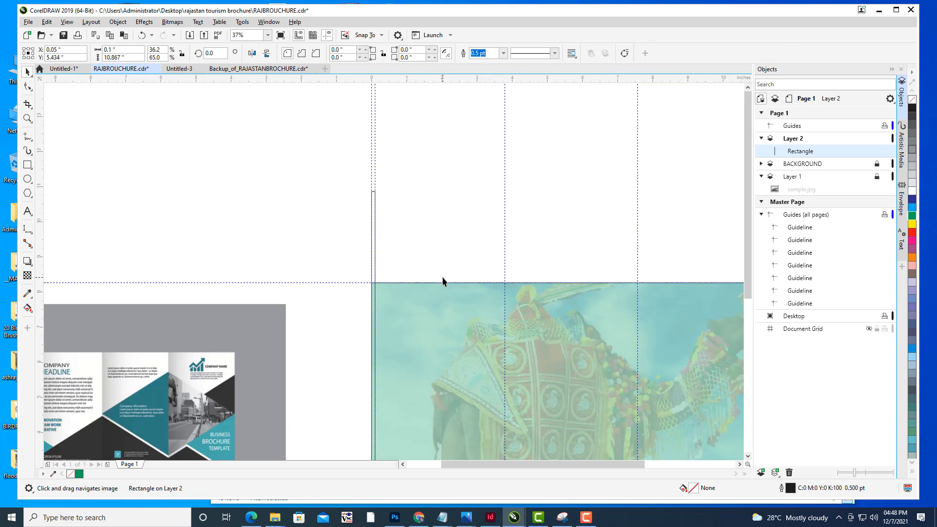
pyautogui.moveTo(304, 103); pyautogui.dragTo(310, 282)
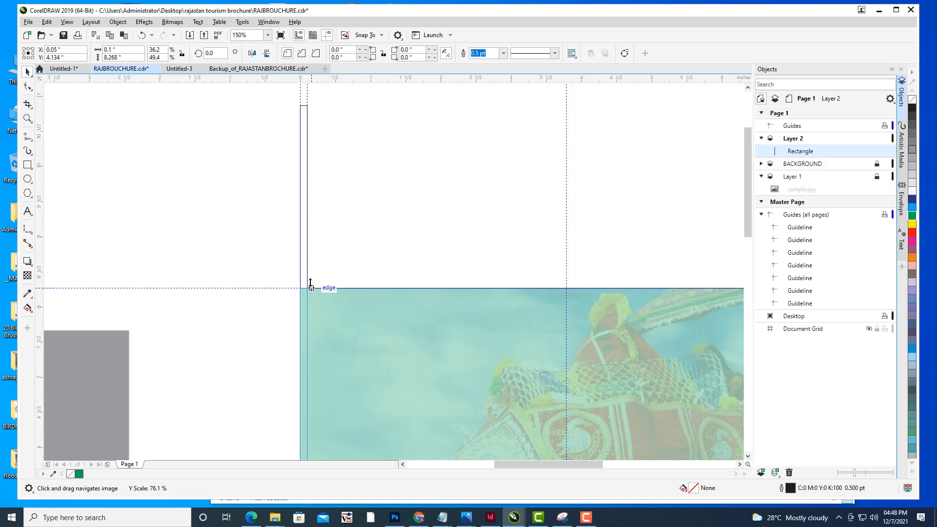
pyautogui.scroll(-2, 350, 306)
pyautogui.moveTo(391, 323); pyautogui.dragTo(390, 231)
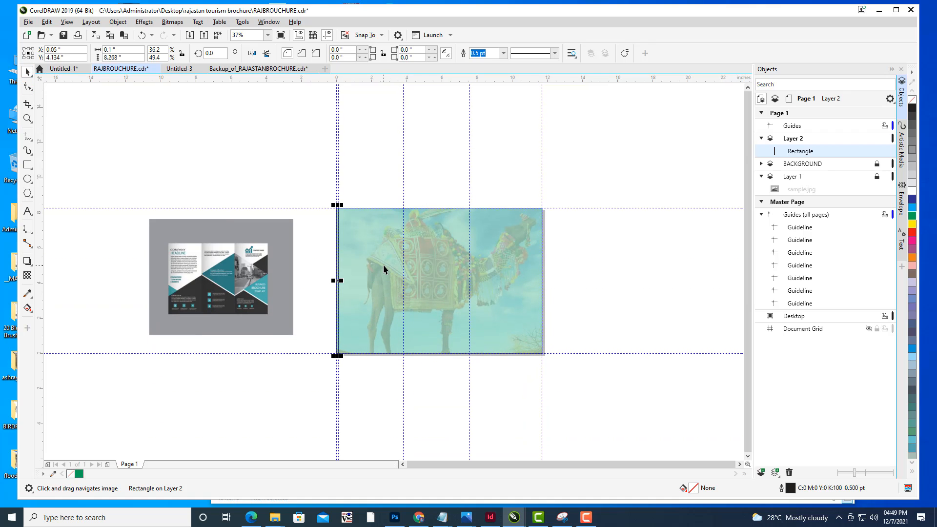
# - Move the narrow rectangle to the page's right edge and place a vertical guideline along its inner edge
pyautogui.scroll(1, 383, 269)
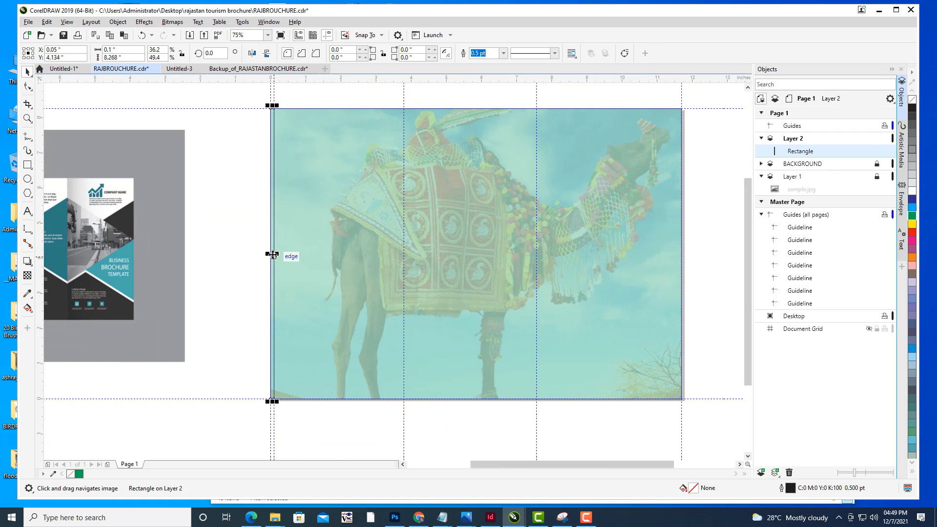
pyautogui.moveTo(272, 255); pyautogui.dragTo(676, 254)
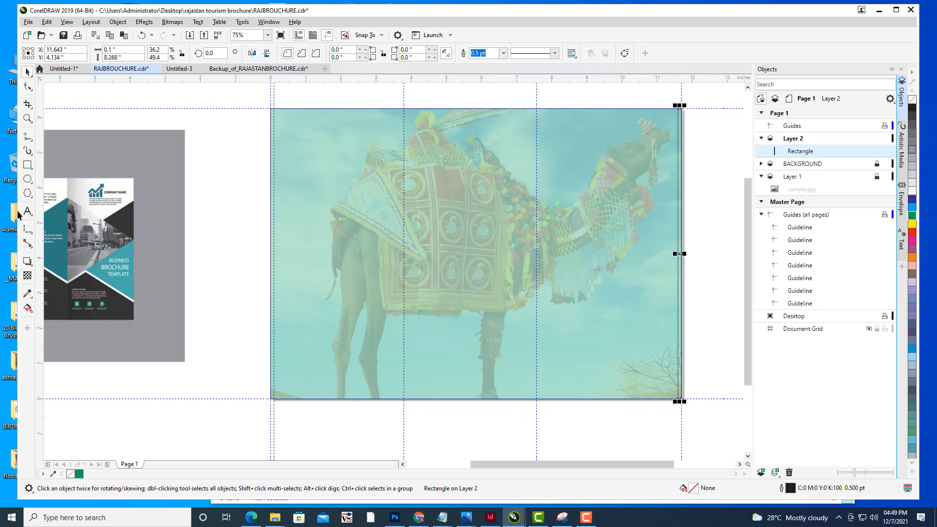
pyautogui.moveTo(40, 189); pyautogui.dragTo(679, 212)
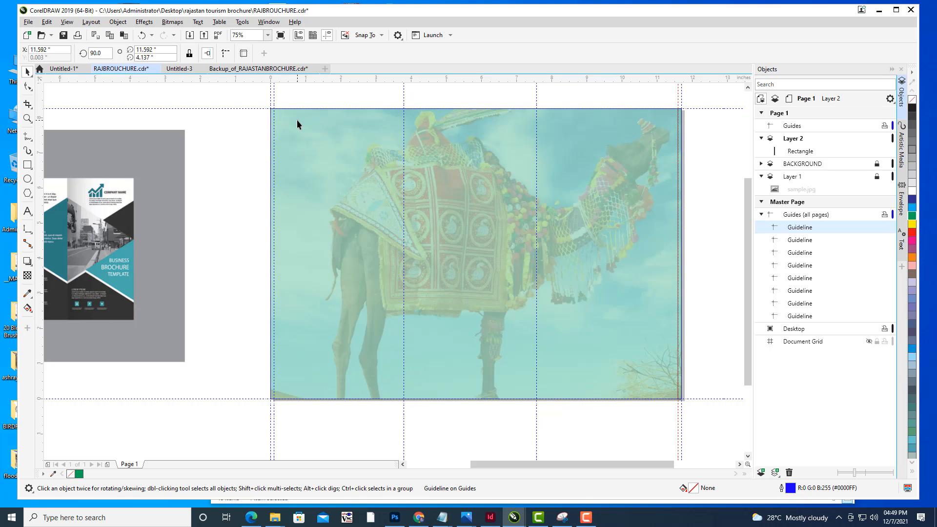
# - Delete the narrow rectangle, keeping the new right-margin guideline
pyautogui.click(685, 137)
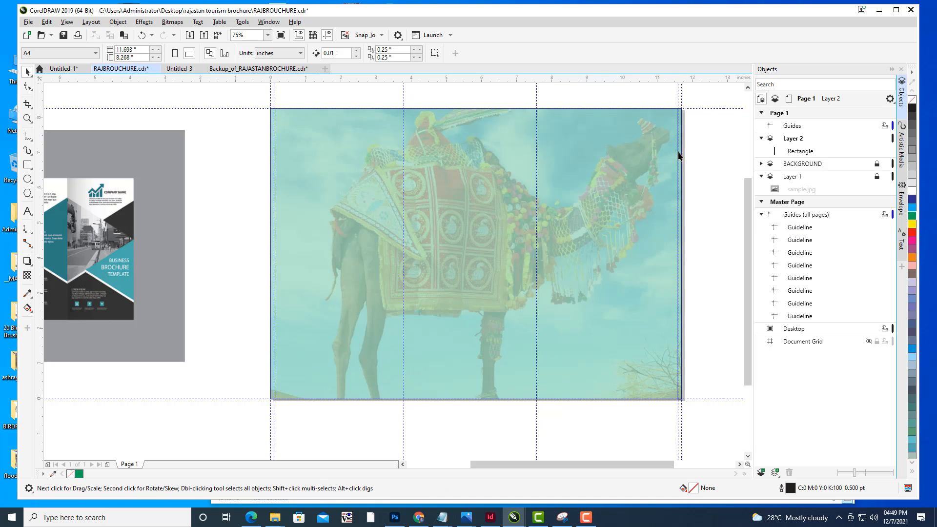
pyautogui.click(678, 156)
pyautogui.click(678, 156)
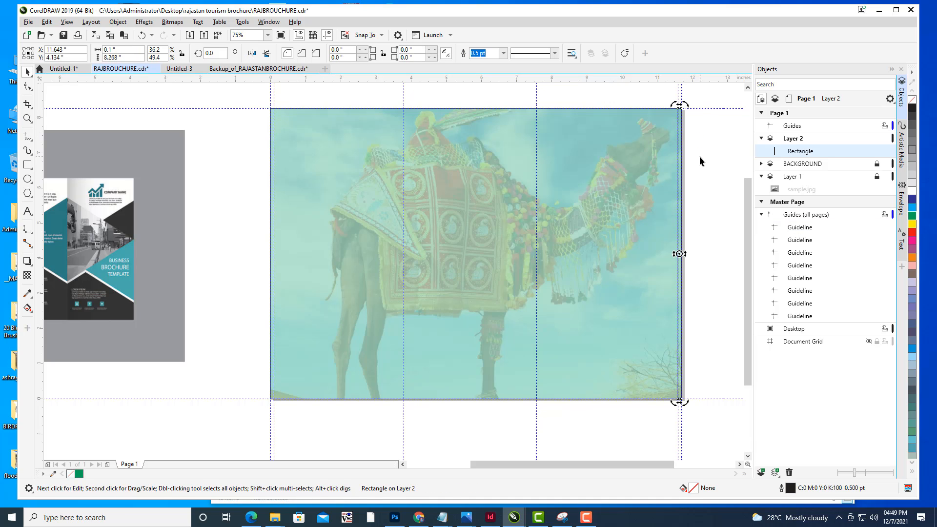
pyautogui.press('Delete')
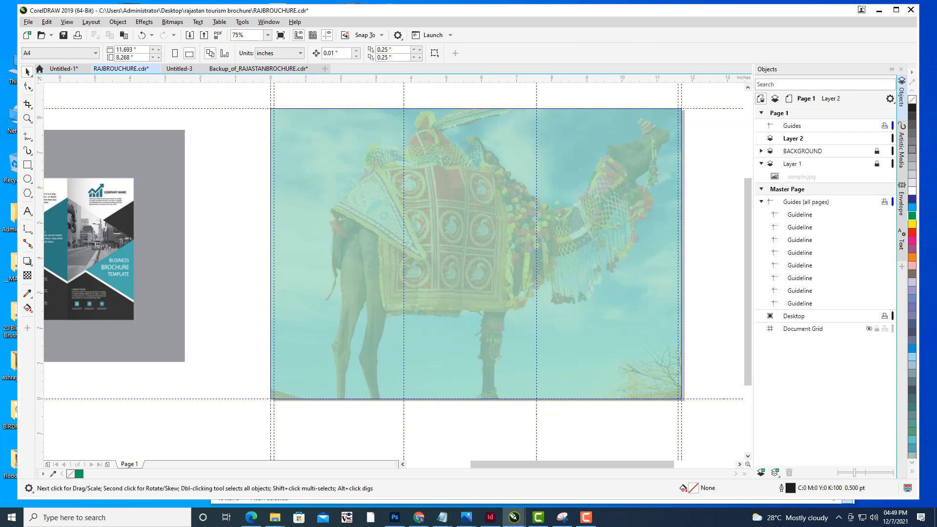
# - Add a vertical dimension of 0.20" down from the page's top edge and place a horizontal guideline at its end
pyautogui.moveTo(526, 136); pyautogui.dragTo(531, 169)
pyautogui.scroll(-1, 479, 155)
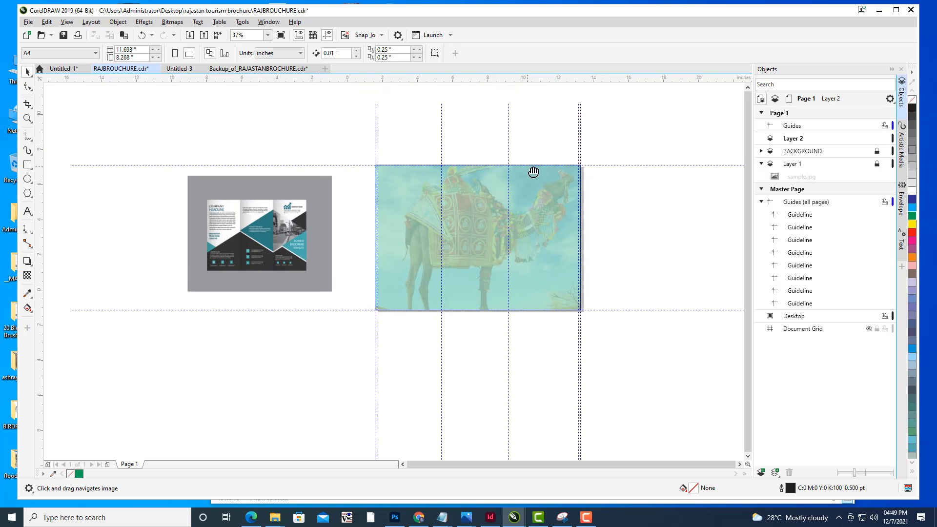
pyautogui.scroll(2, 511, 191)
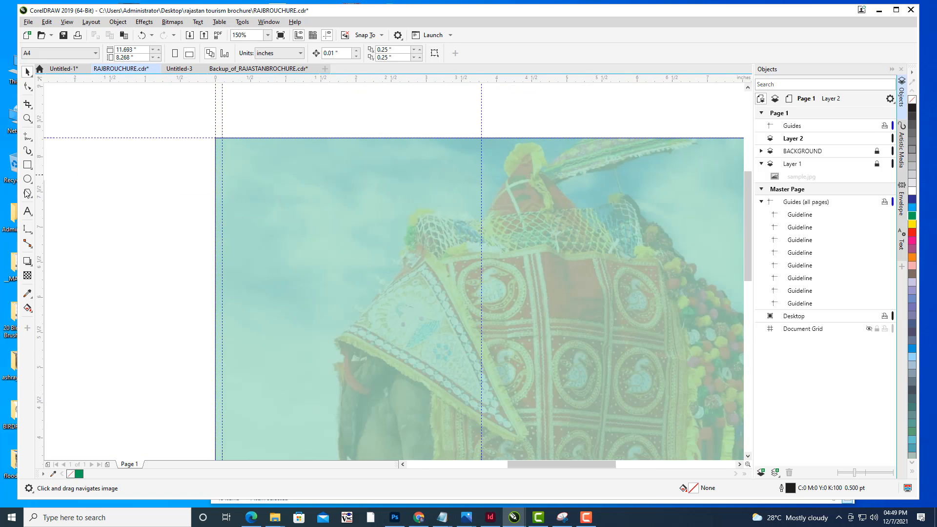
pyautogui.click(28, 229)
pyautogui.click(74, 243)
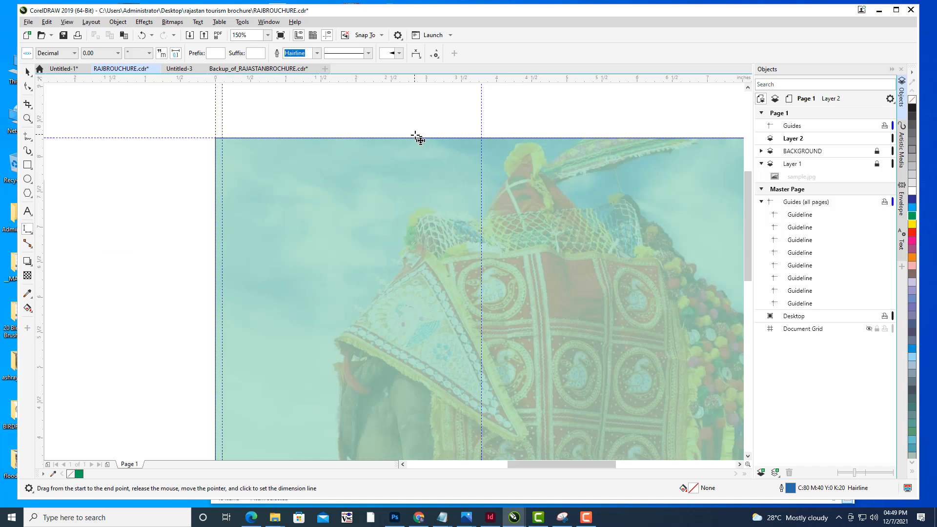
pyautogui.moveTo(416, 138); pyautogui.dragTo(420, 156)
pyautogui.click(426, 167)
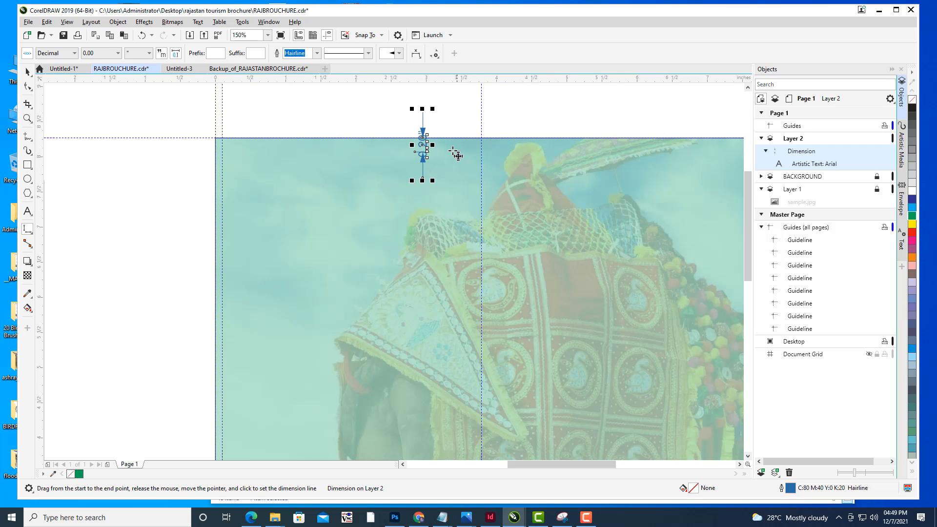
pyautogui.scroll(2, 455, 148)
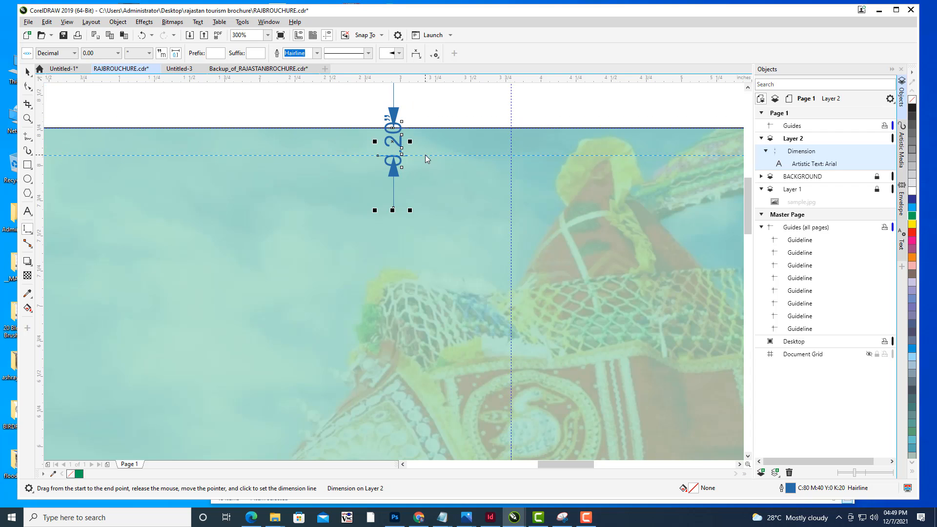
pyautogui.click(432, 156)
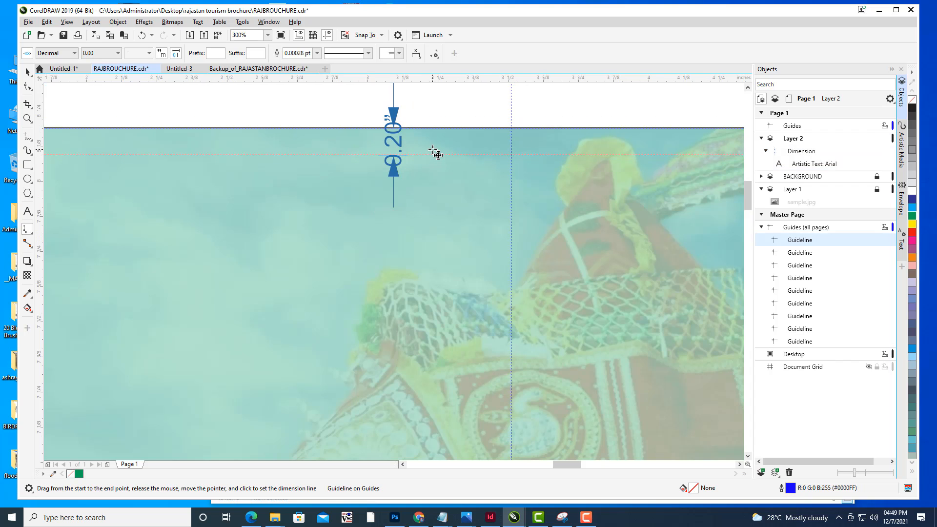
pyautogui.scroll(4, 433, 155)
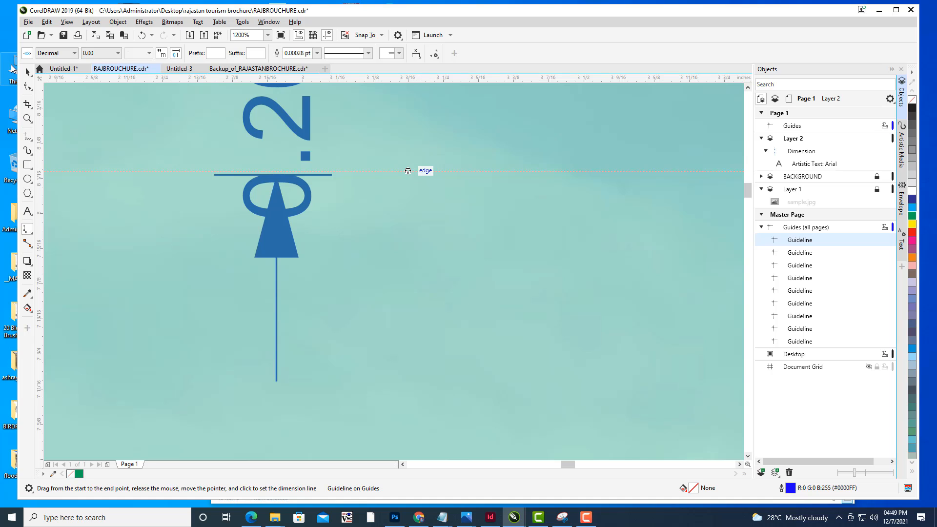
pyautogui.click(27, 72)
pyautogui.moveTo(470, 172); pyautogui.dragTo(471, 181)
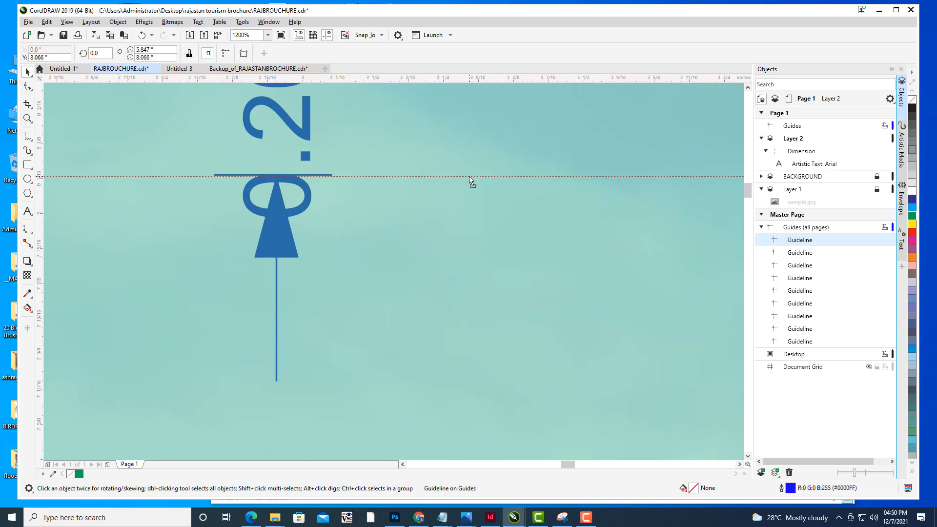
# - Delete the 0.20" dimension, keeping the top-margin guideline
pyautogui.scroll(-2, 508, 137)
pyautogui.scroll(-3, 509, 137)
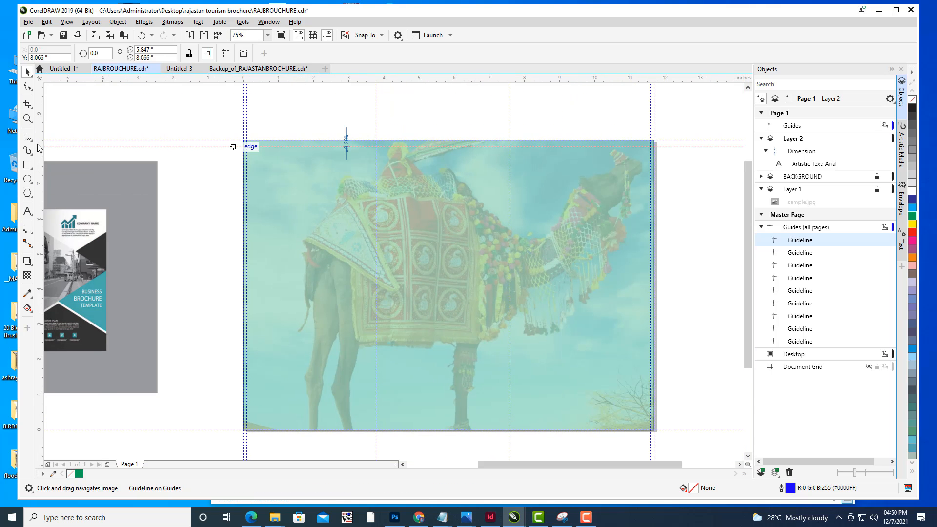
pyautogui.click(347, 135)
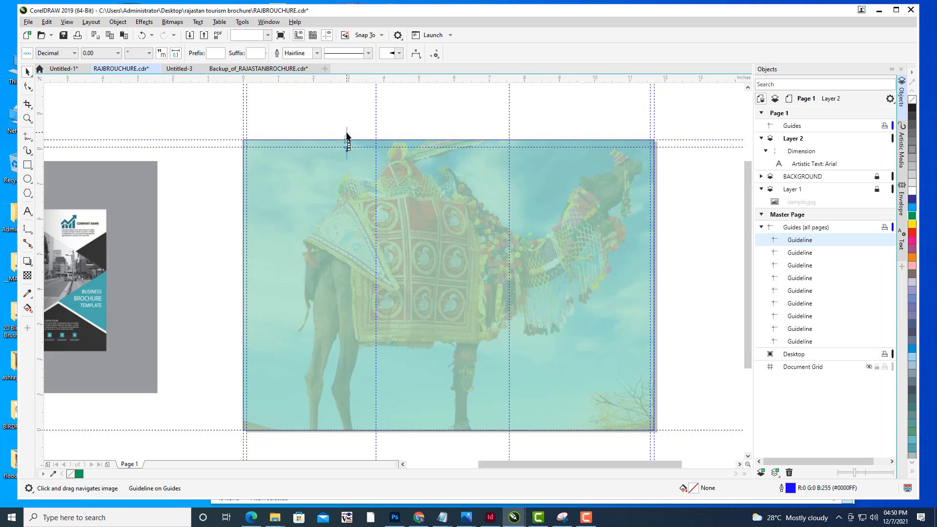
pyautogui.press('Delete')
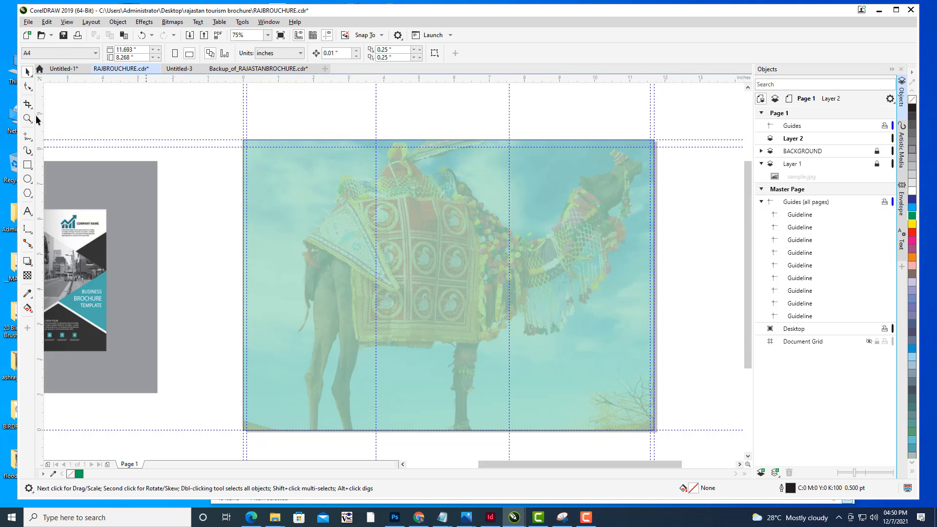
# - Draw a full-width strip rectangle about 0.20" tall along the page's top edge
pyautogui.click(28, 165)
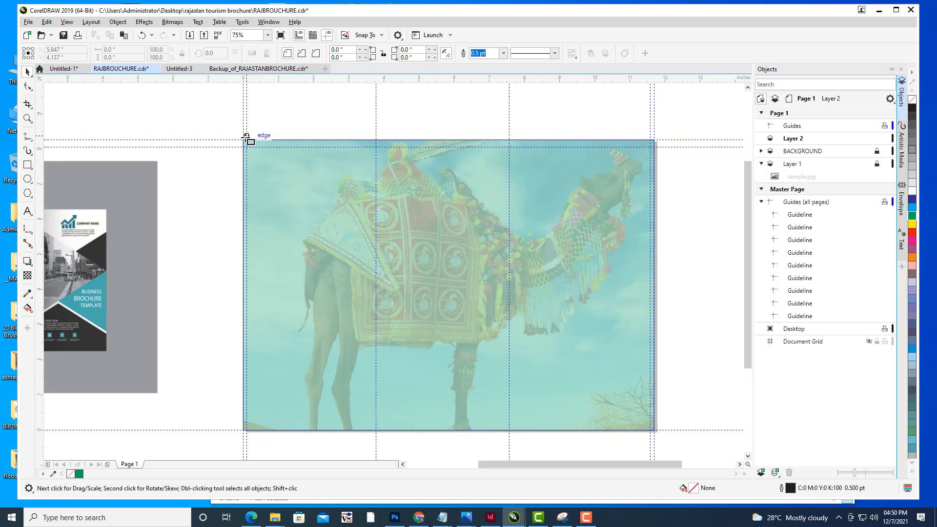
pyautogui.moveTo(244, 141); pyautogui.dragTo(655, 147)
pyautogui.moveTo(269, 162); pyautogui.dragTo(302, 132)
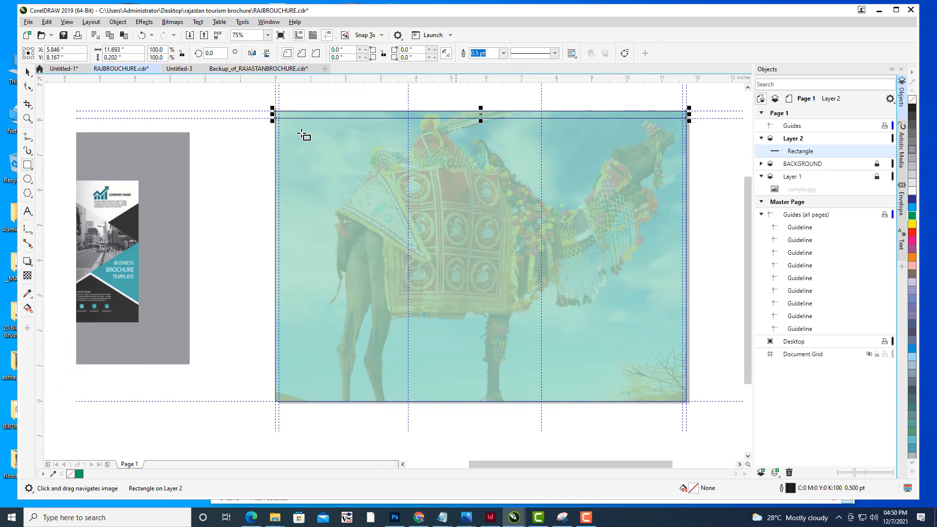
pyautogui.press('space')
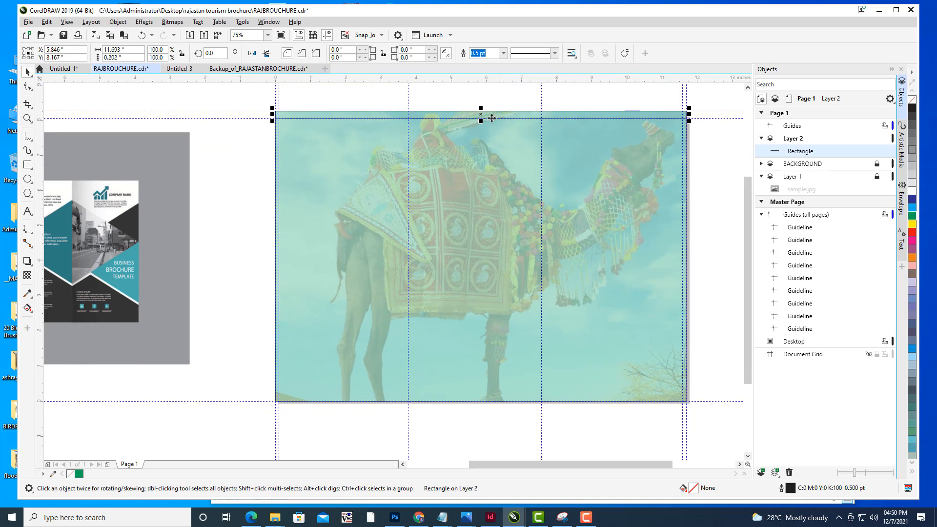
# - Move the strip to the page's bottom edge and place a horizontal guideline along its upper edge
pyautogui.moveTo(482, 113); pyautogui.dragTo(483, 398)
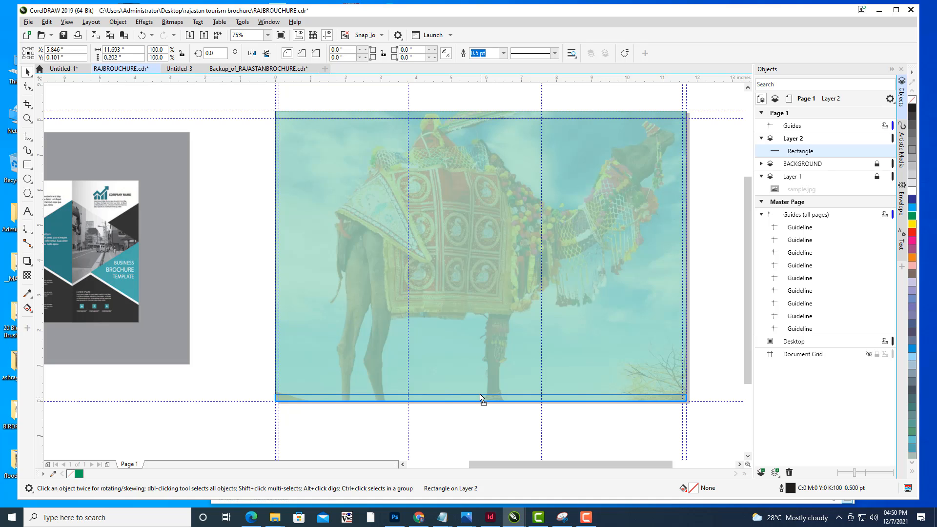
pyautogui.click(481, 400)
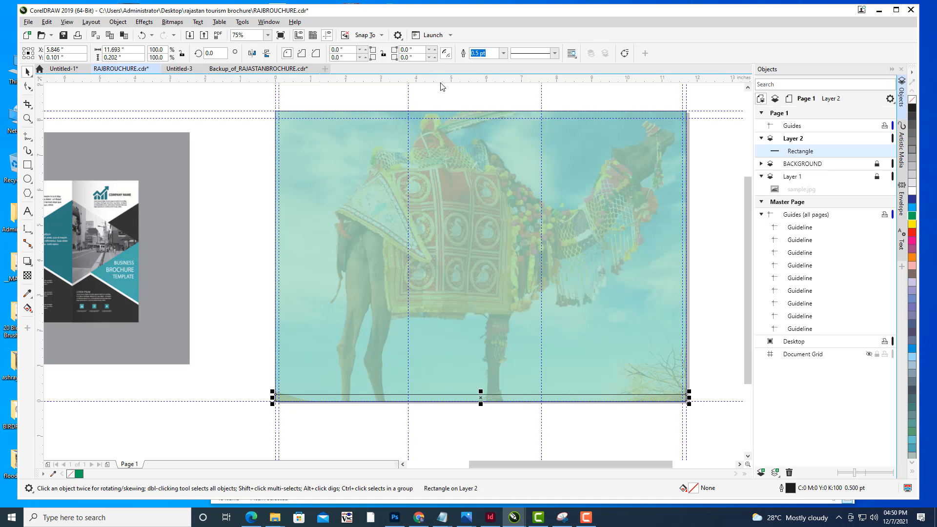
pyautogui.moveTo(454, 367); pyautogui.dragTo(447, 395)
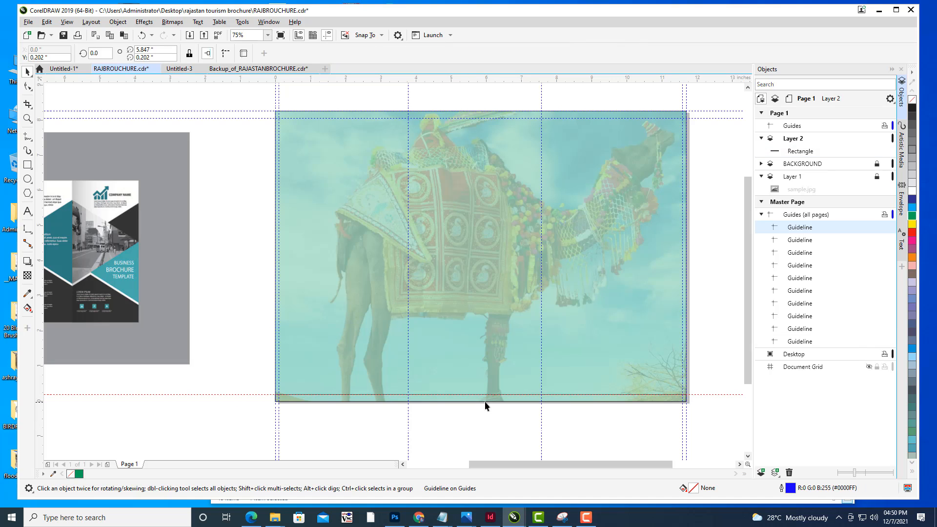
pyautogui.click(487, 399)
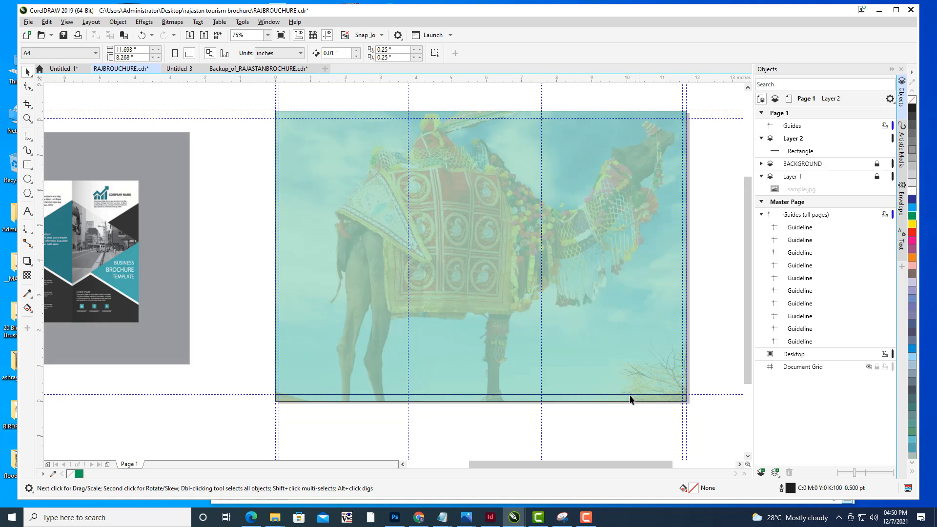
# - Delete the strip rectangle, keeping the bottom-margin guideline
pyautogui.scroll(2, 625, 399)
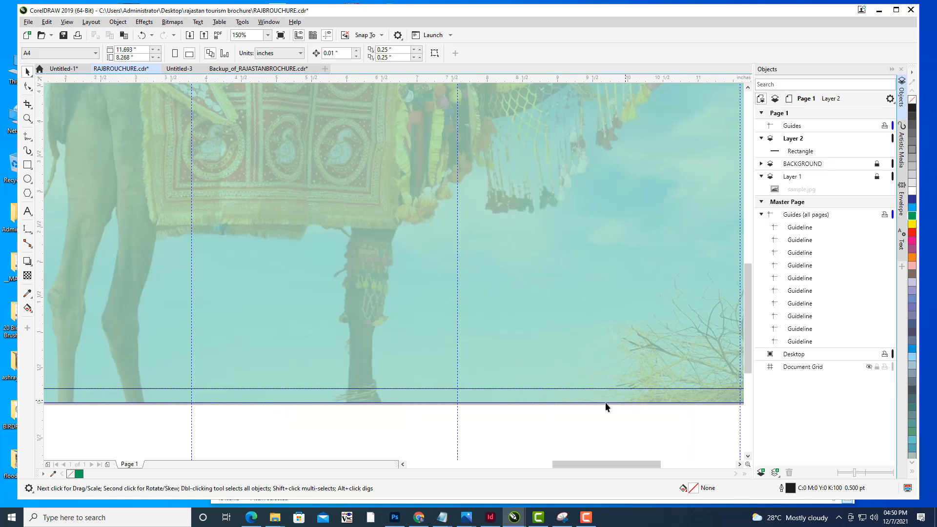
pyautogui.click(435, 389)
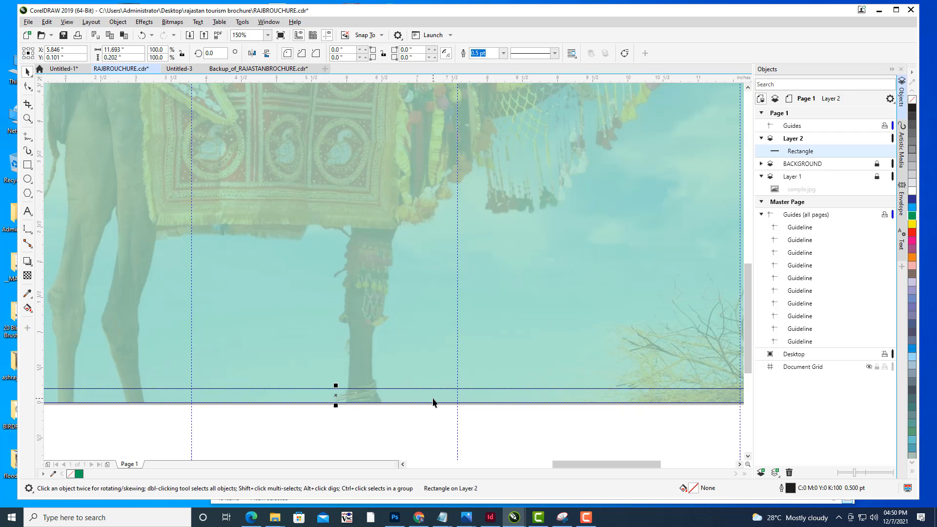
pyautogui.press('Delete')
pyautogui.scroll(-2, 506, 255)
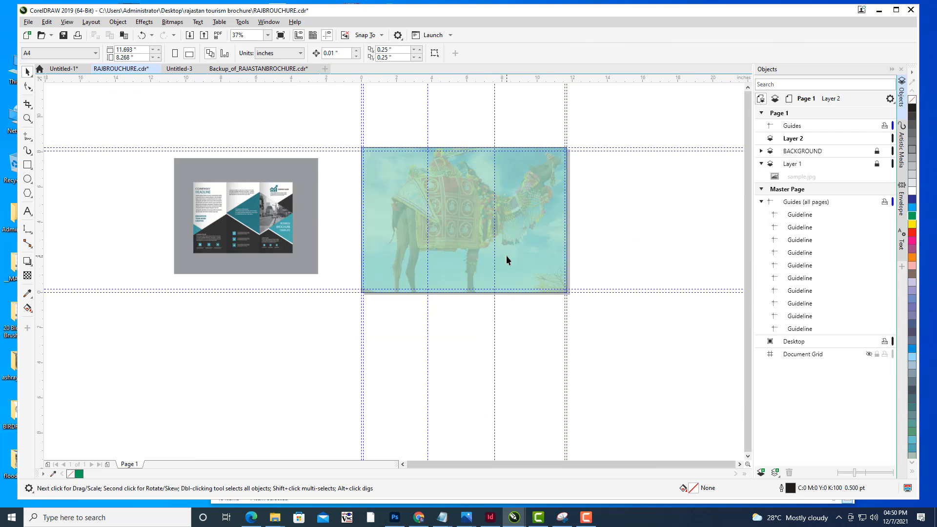
pyautogui.moveTo(546, 214); pyautogui.dragTo(531, 268)
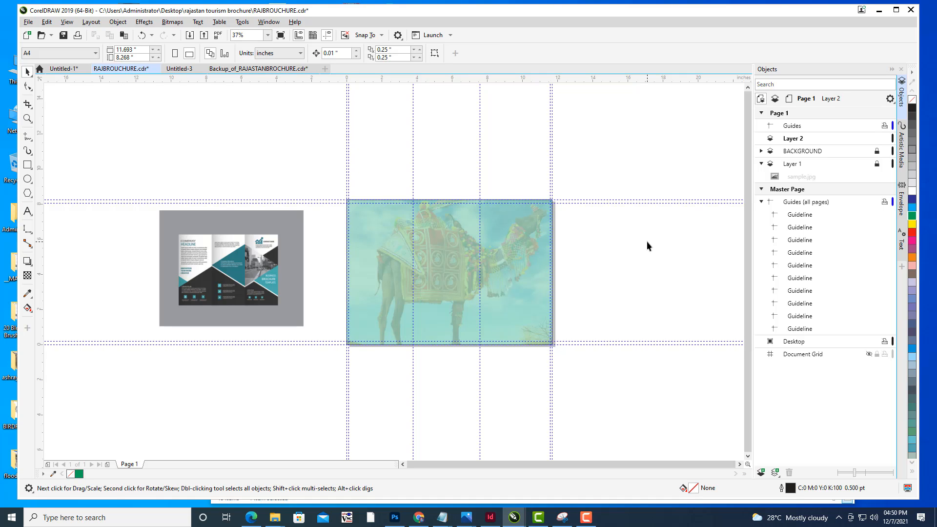
pyautogui.moveTo(592, 247); pyautogui.dragTo(649, 182)
pyautogui.scroll(1, 560, 162)
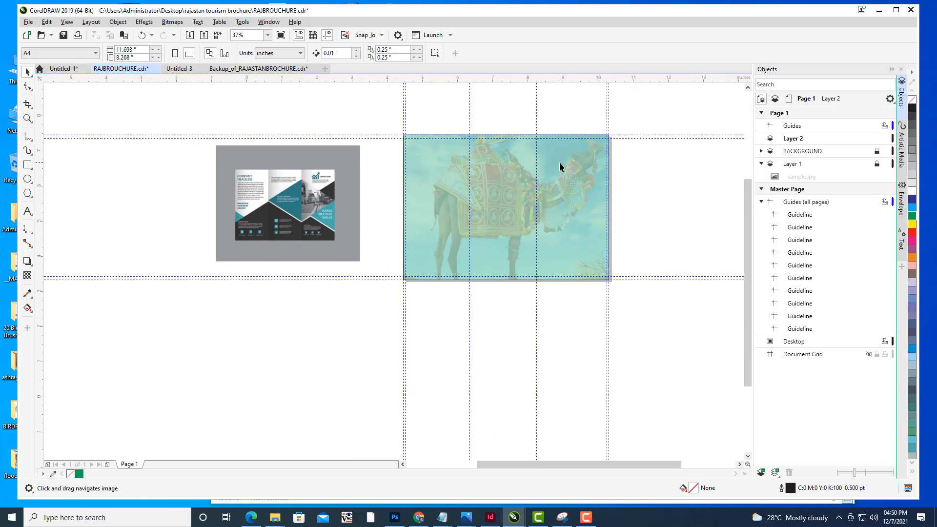
pyautogui.moveTo(570, 166); pyautogui.dragTo(553, 181)
pyautogui.scroll(-1, 611, 156)
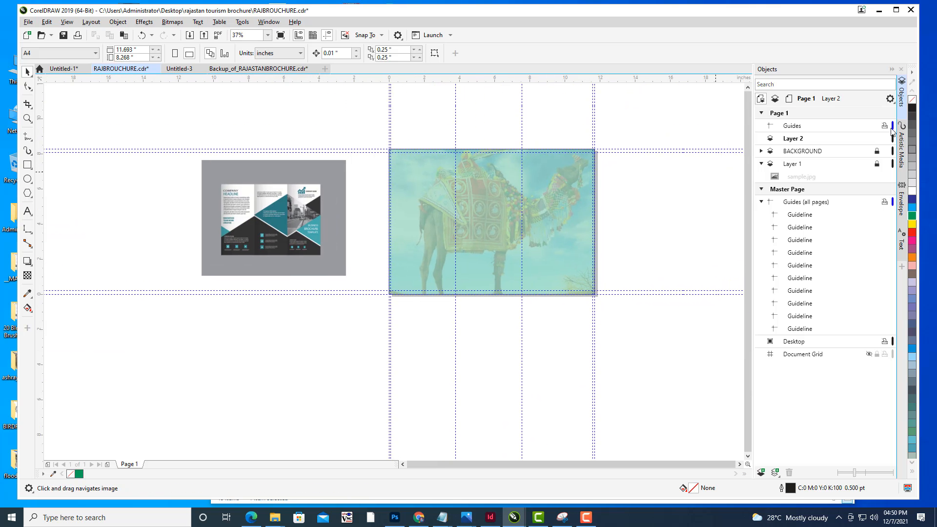
# - Rename Layer 2 as DESIGN and make it the active layer
pyautogui.click(802, 140)
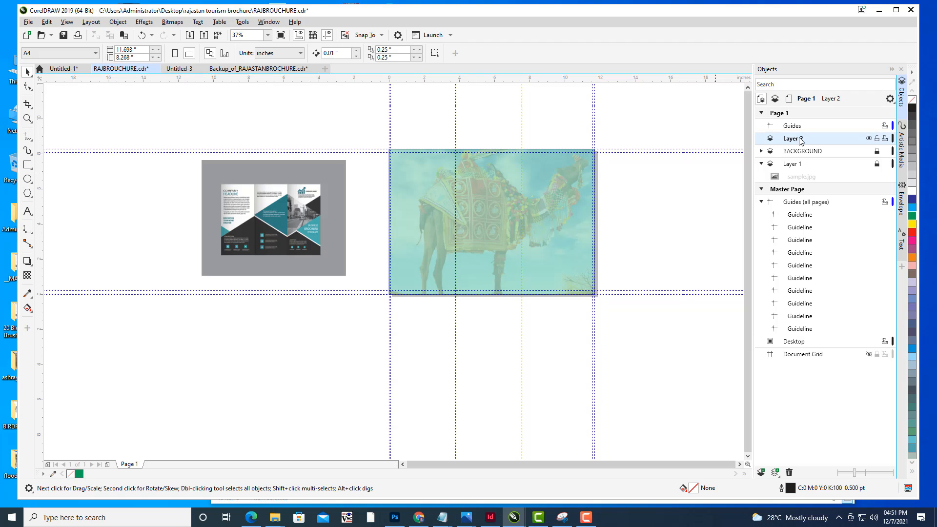
pyautogui.rightClick(800, 142)
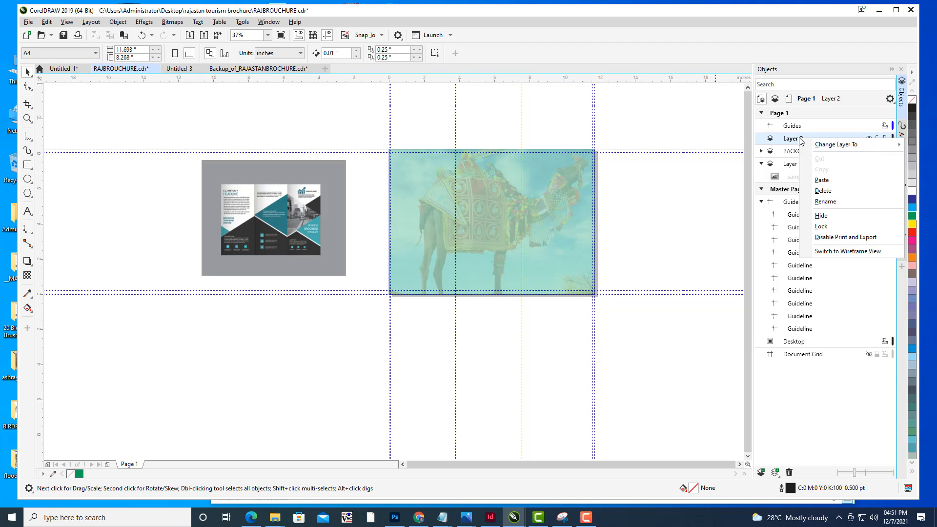
pyautogui.click(853, 204)
pyautogui.write('DESIGN')
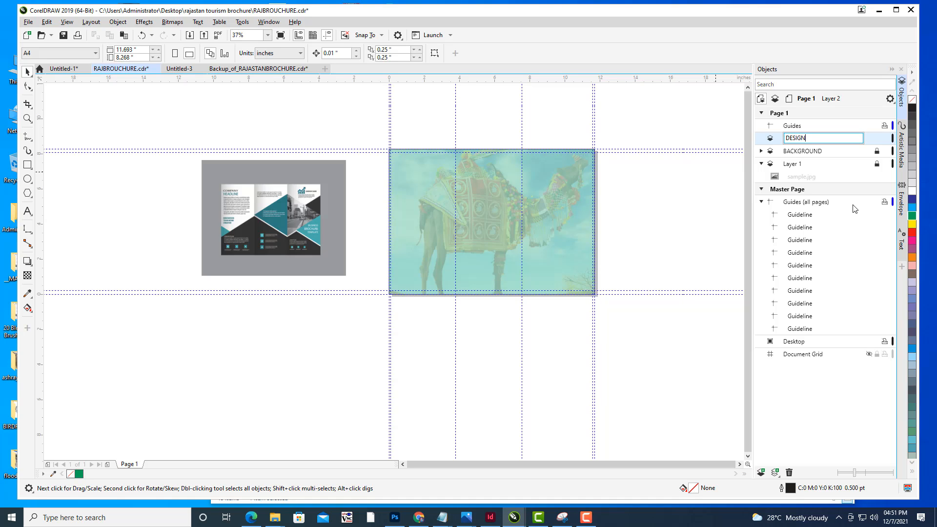
pyautogui.press('Return')
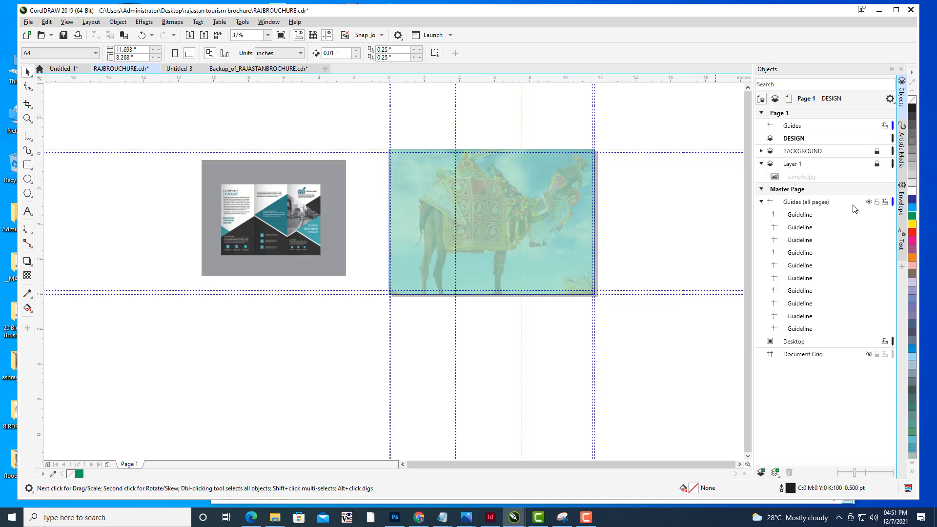
pyautogui.click(798, 138)
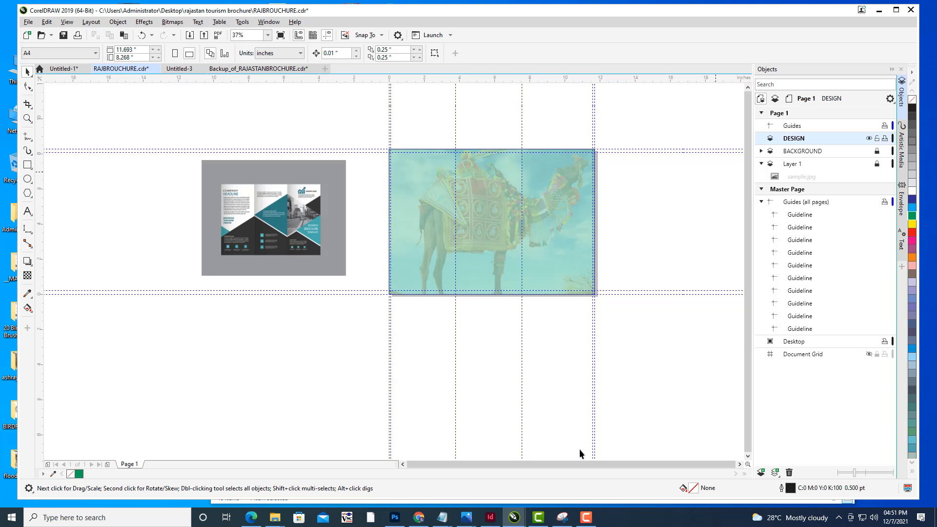
# - Draw a closed Bézier shape across the page's lower half whose top edge forms two peaks meeting a valley at the second fold guideline
pyautogui.scroll(1, 536, 209)
pyautogui.moveTo(538, 208); pyautogui.dragTo(601, 224)
pyautogui.scroll(-1, 619, 203)
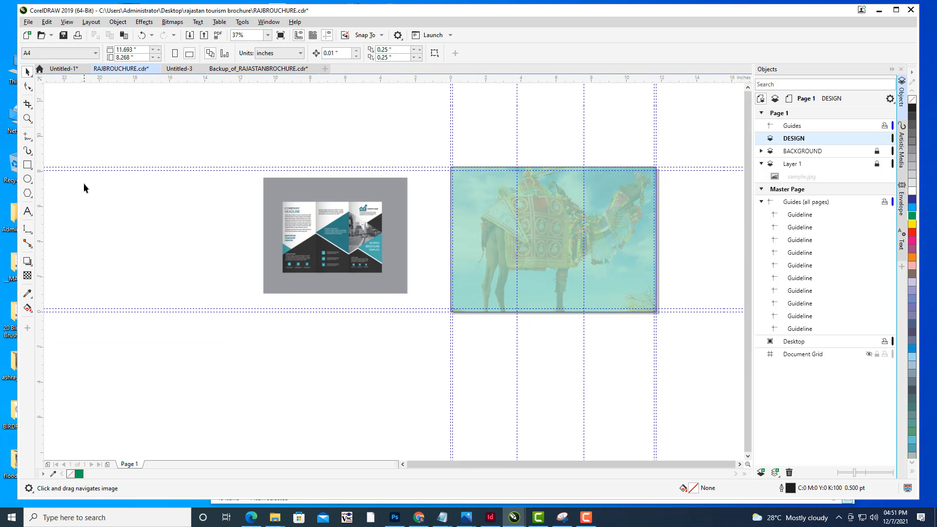
pyautogui.moveTo(430, 216)
pyautogui.mouseDown()
pyautogui.moveTo(396, 217)
pyautogui.moveTo(419, 214)
pyautogui.moveTo(411, 217)
pyautogui.mouseUp()
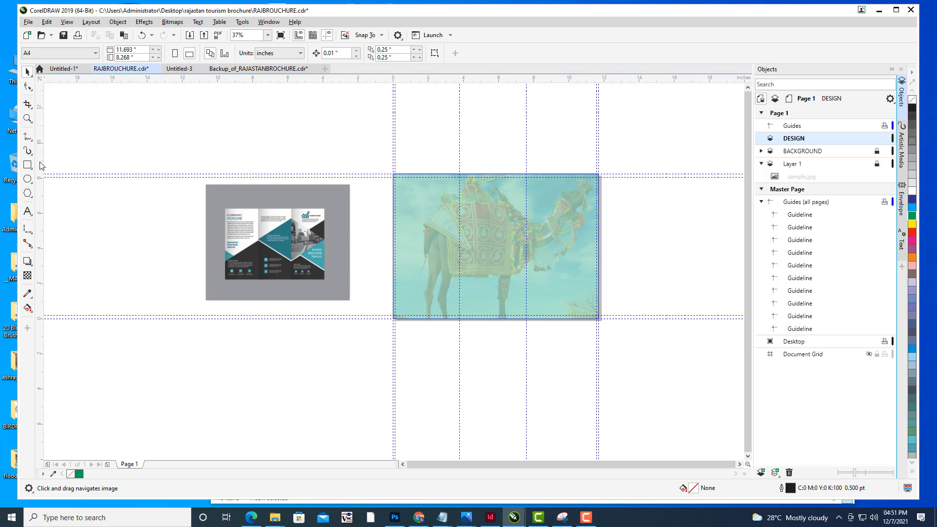
pyautogui.click(29, 89)
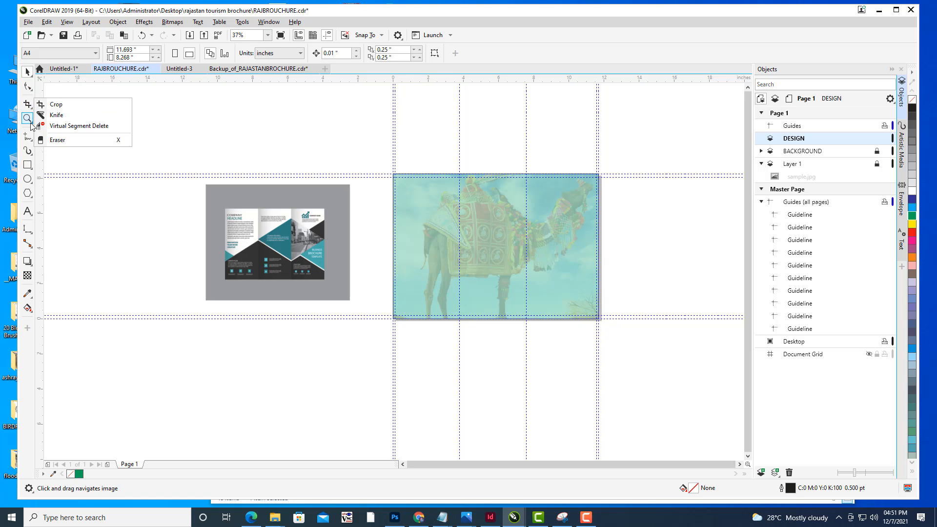
pyautogui.moveTo(28, 141)
pyautogui.click(58, 157)
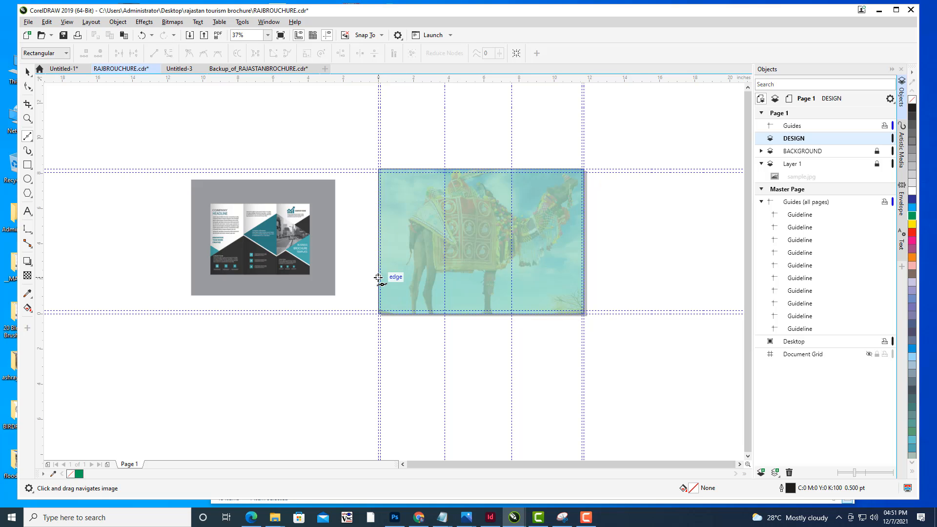
pyautogui.click(378, 277)
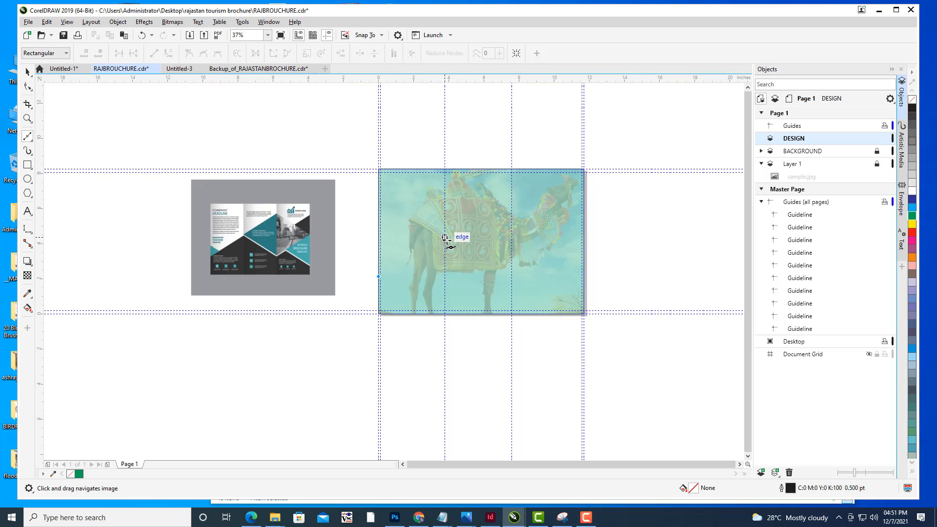
pyautogui.click(445, 241)
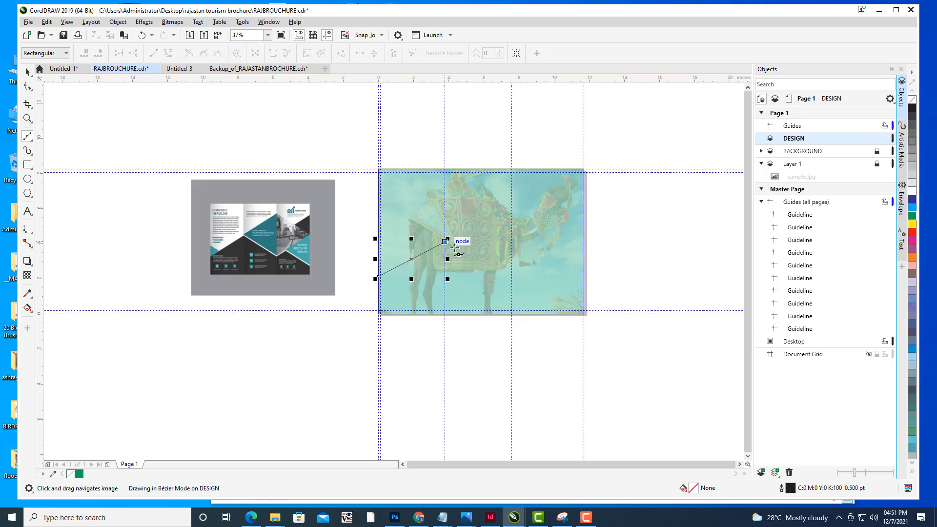
pyautogui.click(512, 279)
pyautogui.click(533, 263)
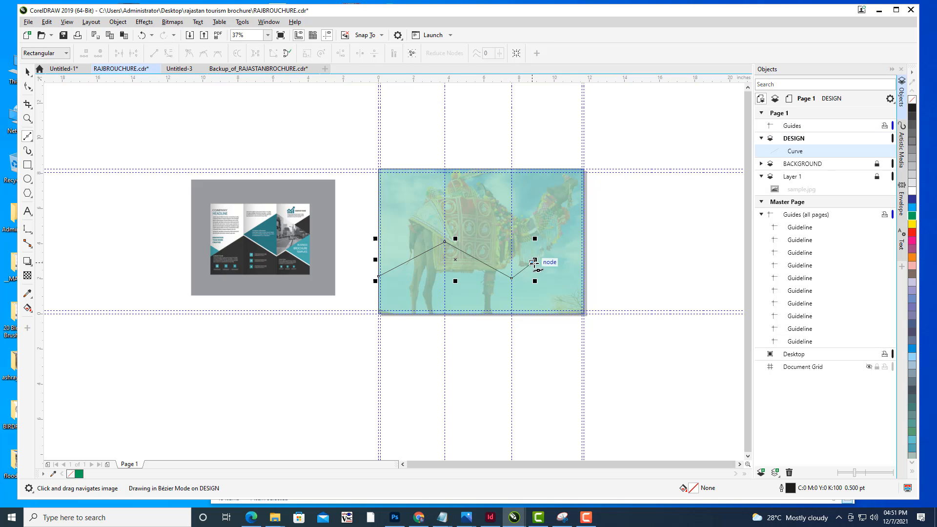
pyautogui.click(585, 281)
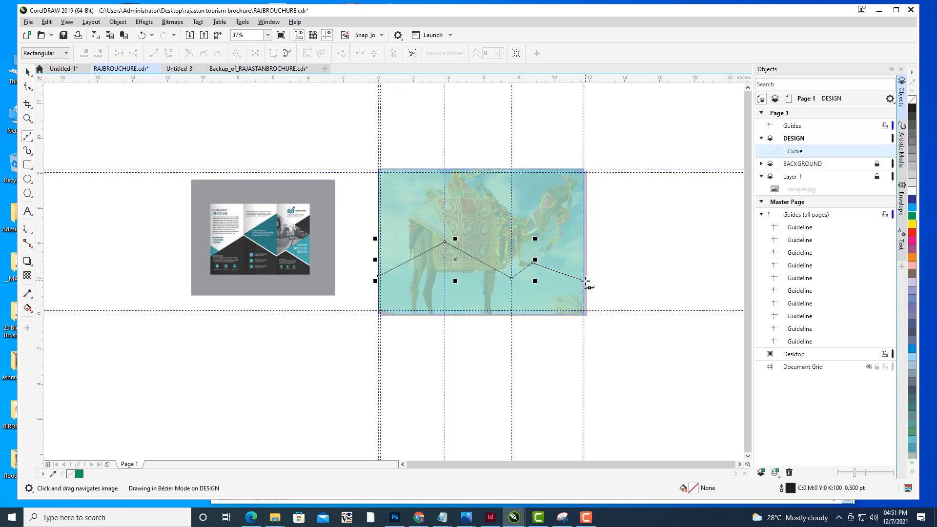
pyautogui.click(585, 316)
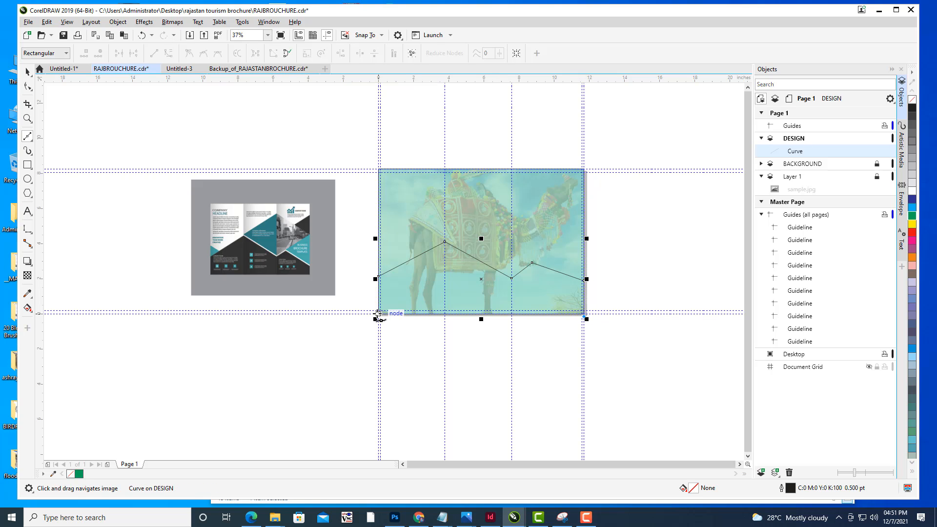
pyautogui.click(379, 314)
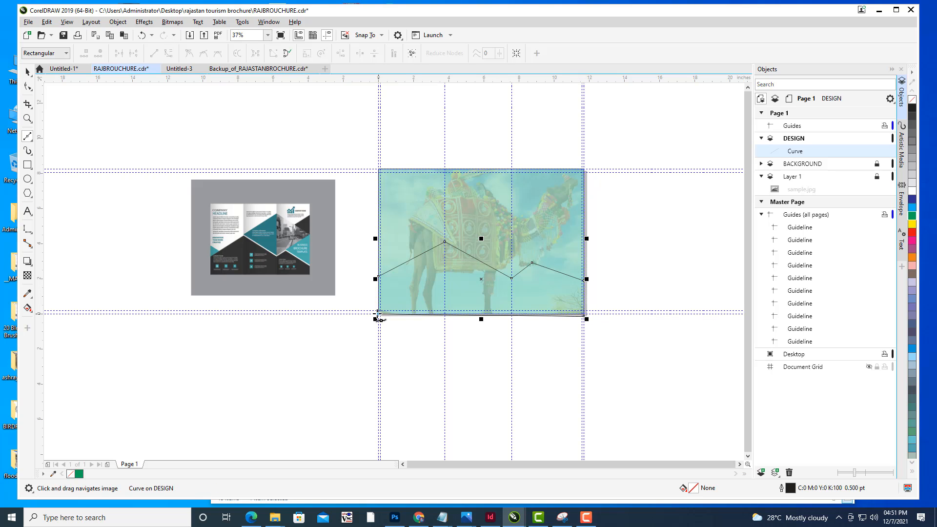
pyautogui.click(379, 278)
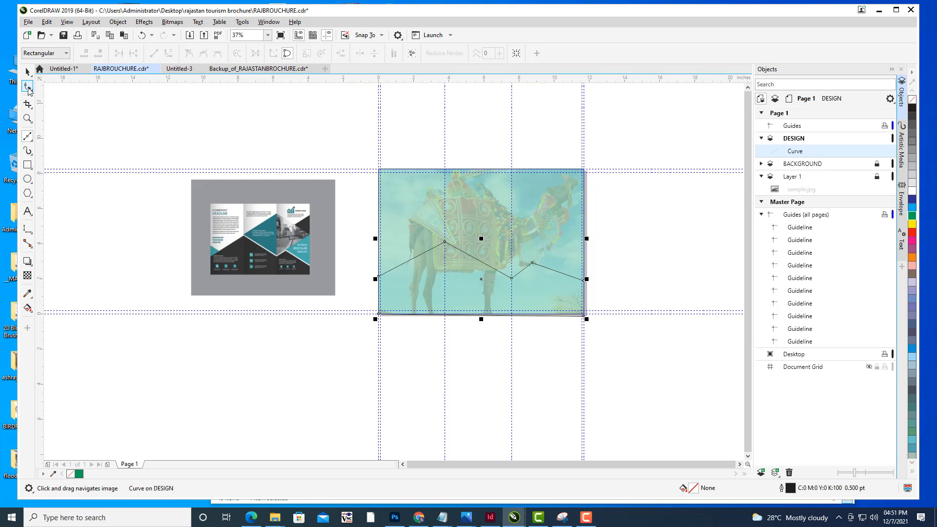
# - With the Shape tool, reposition the left peak, valley and left-edge nodes of the zigzag shape
pyautogui.click(29, 88)
pyautogui.moveTo(522, 276); pyautogui.dragTo(509, 235)
pyautogui.scroll(2, 509, 235)
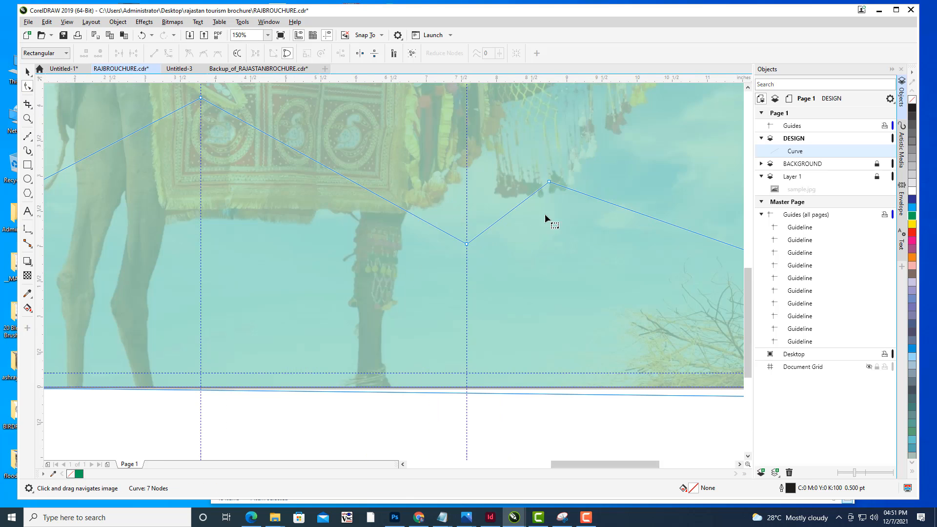
pyautogui.moveTo(550, 181); pyautogui.dragTo(552, 187)
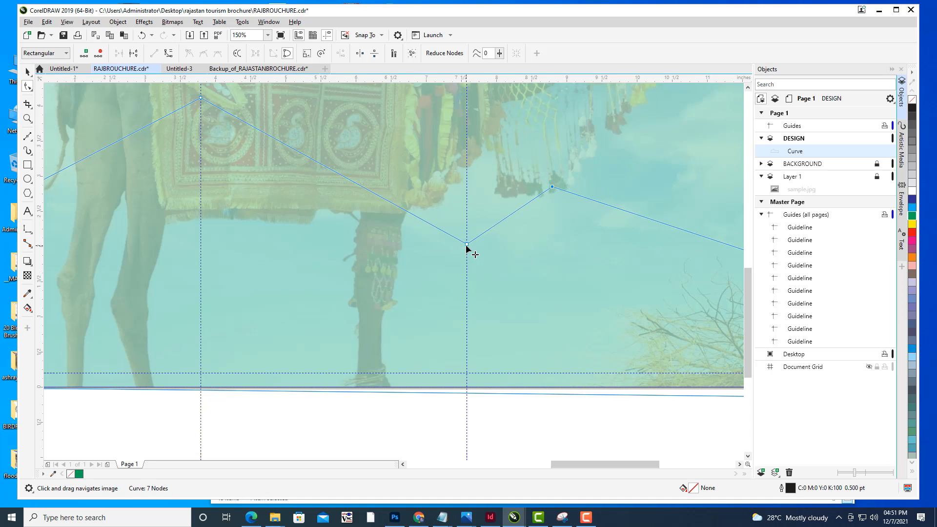
pyautogui.moveTo(467, 248); pyautogui.dragTo(469, 251)
pyautogui.scroll(-2, 541, 215)
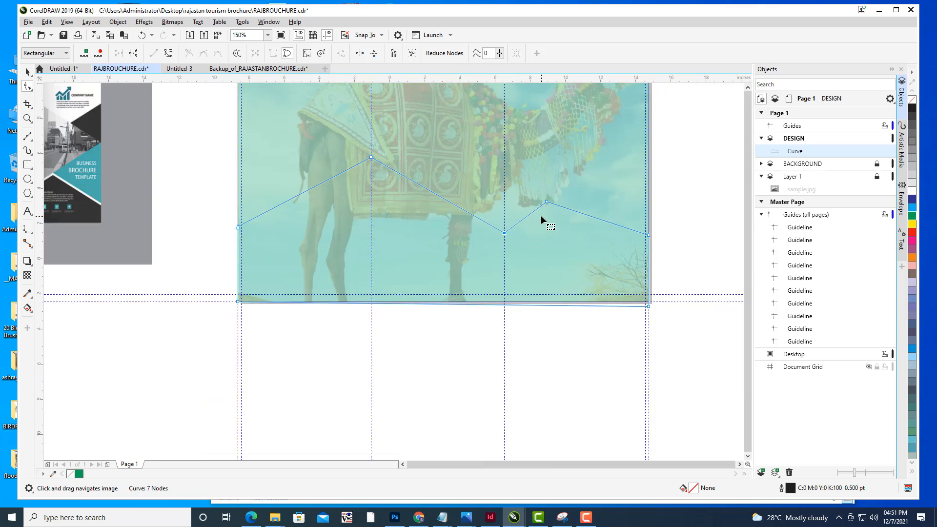
pyautogui.scroll(2, 432, 228)
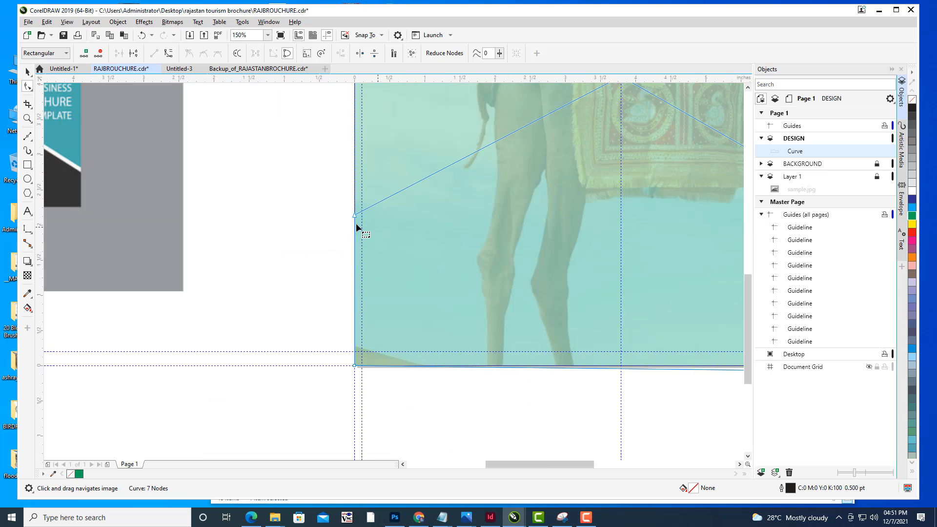
pyautogui.moveTo(354, 216); pyautogui.dragTo(352, 229)
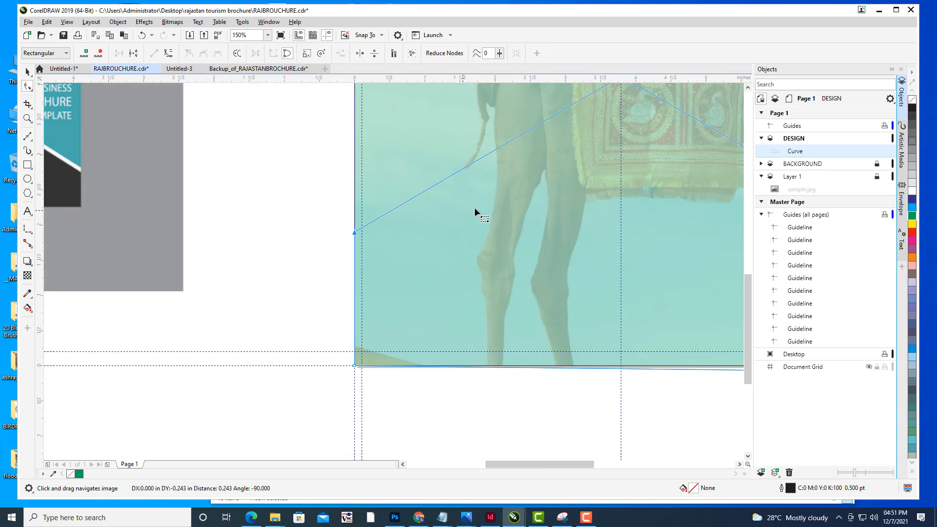
pyautogui.scroll(-2, 476, 207)
pyautogui.scroll(1, 493, 227)
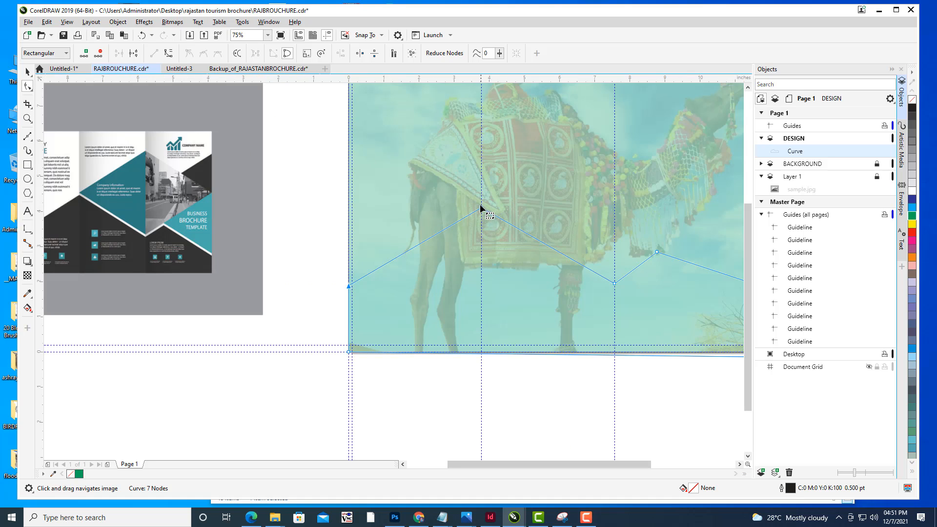
pyautogui.click(482, 209)
pyautogui.moveTo(615, 284); pyautogui.dragTo(615, 289)
pyautogui.scroll(-1, 631, 251)
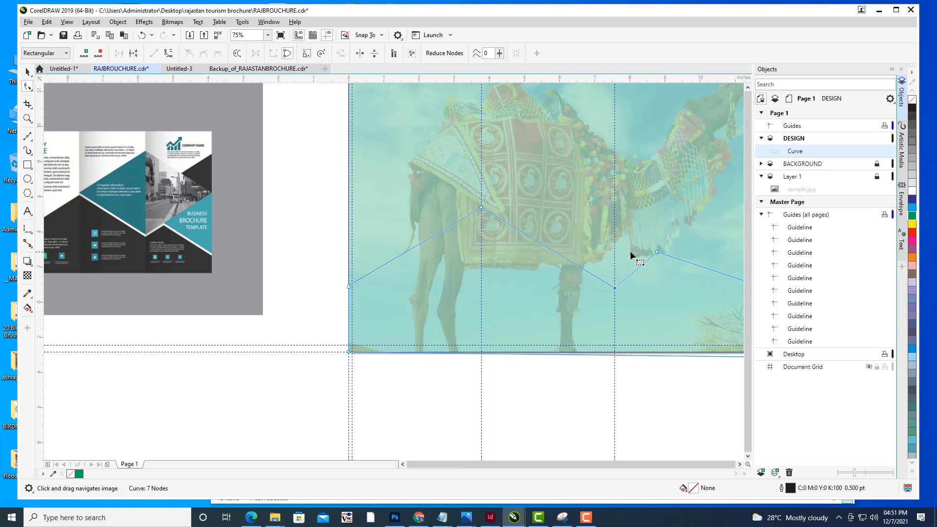
# - Adjust the right peak and right-edge nodes so the shape lines up with the page's right and bottom edges
pyautogui.moveTo(628, 245); pyautogui.dragTo(580, 251)
pyautogui.scroll(1, 584, 255)
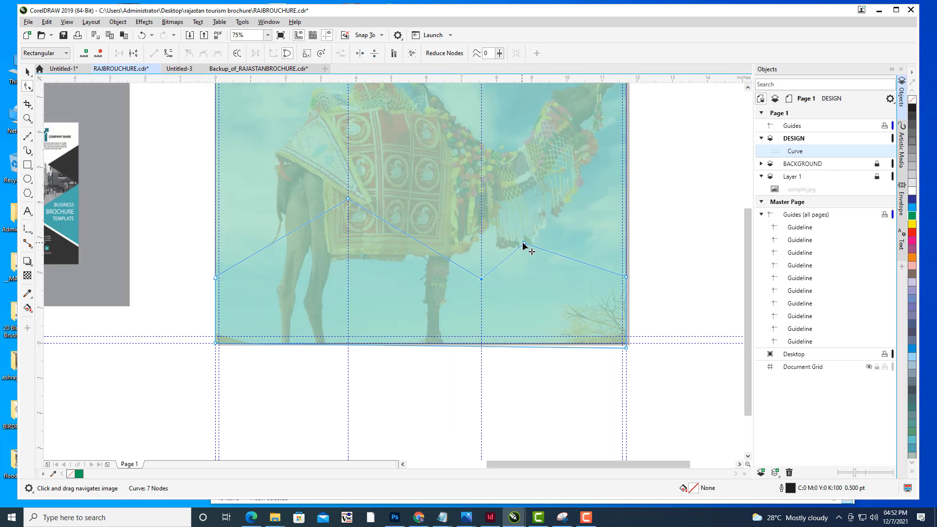
pyautogui.moveTo(520, 246); pyautogui.dragTo(513, 246)
pyautogui.moveTo(627, 278); pyautogui.dragTo(627, 283)
pyautogui.moveTo(627, 349); pyautogui.dragTo(627, 344)
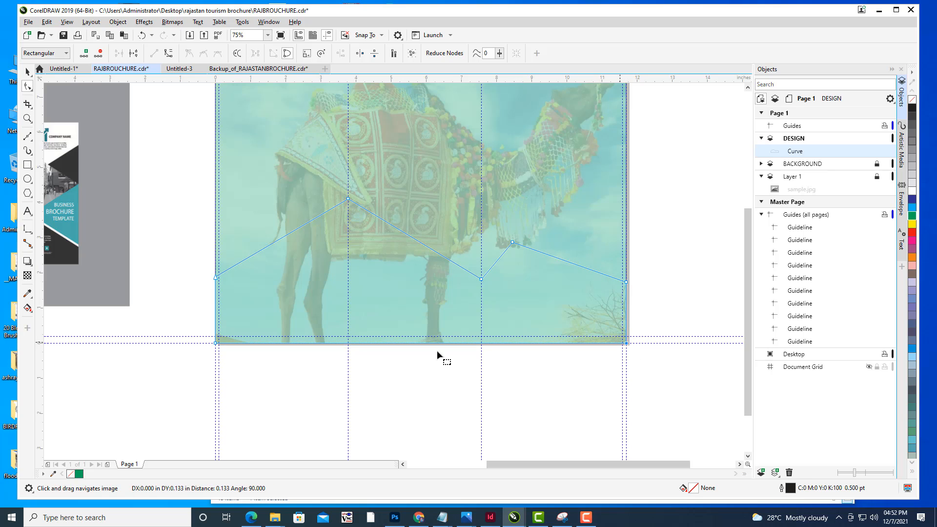
pyautogui.scroll(-2, 573, 244)
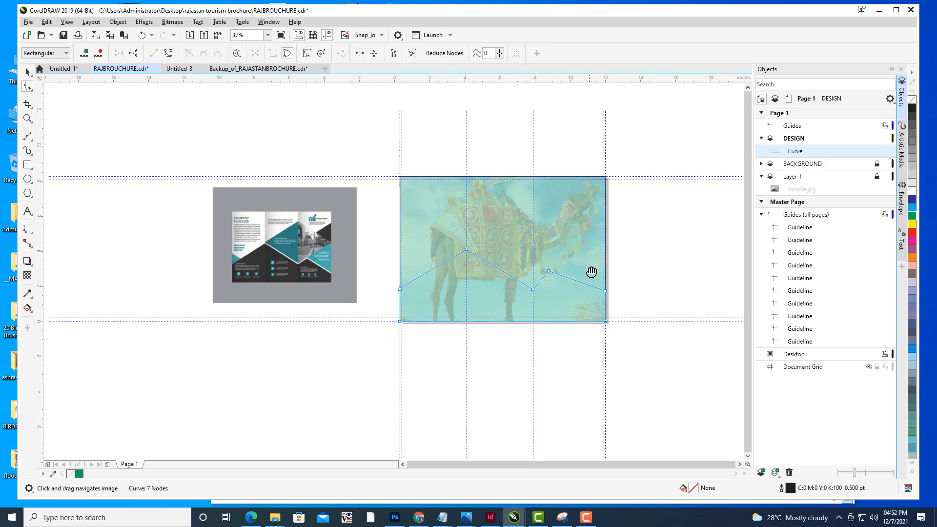
pyautogui.moveTo(668, 264); pyautogui.dragTo(655, 265)
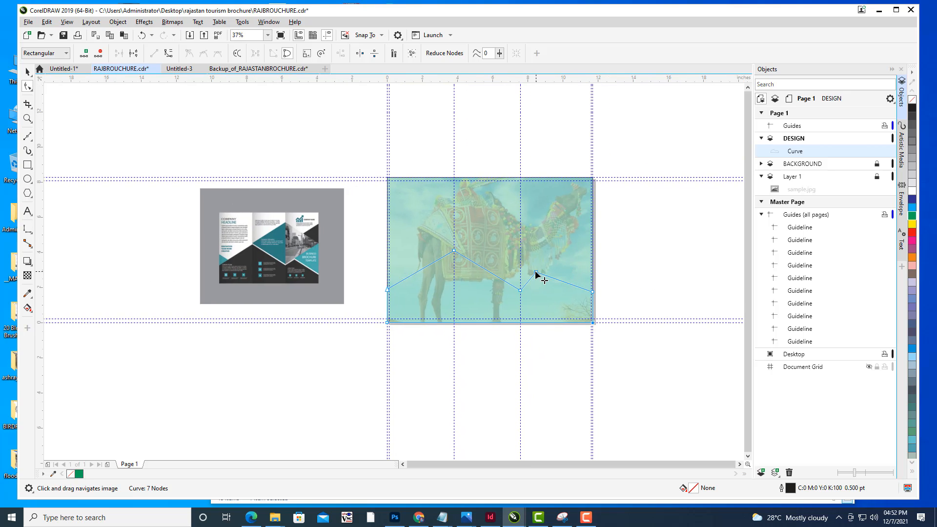
pyautogui.moveTo(536, 273); pyautogui.dragTo(540, 267)
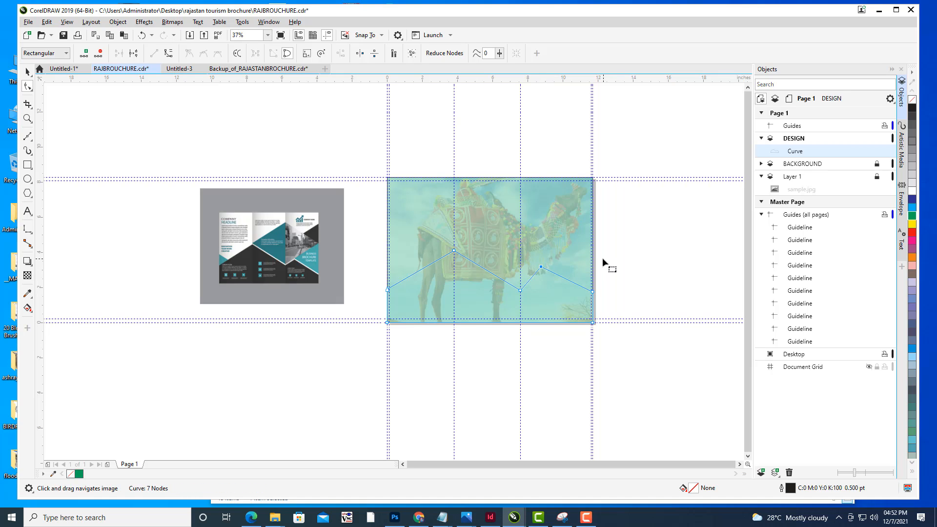
pyautogui.moveTo(593, 293); pyautogui.dragTo(592, 297)
# - Fill the zigzag shape red and set its outline to None
pyautogui.click(914, 234)
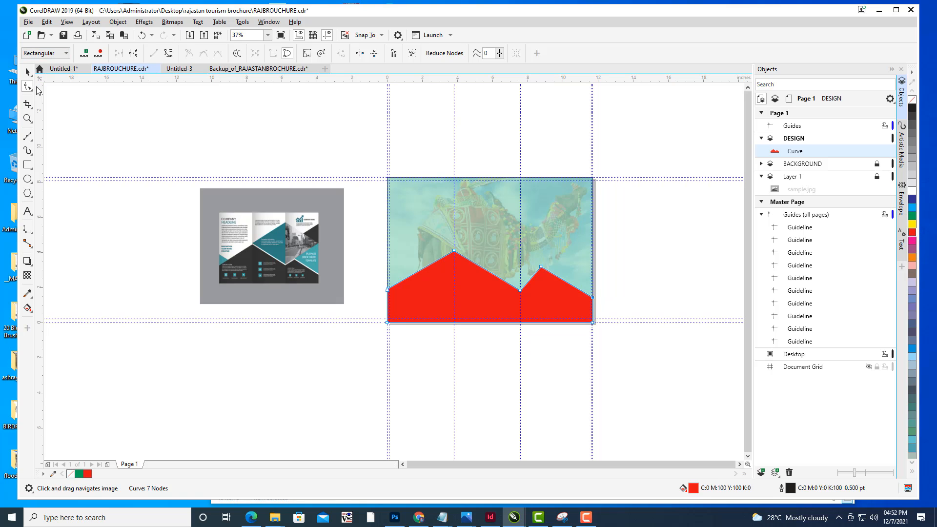
pyautogui.click(28, 72)
pyautogui.click(686, 228)
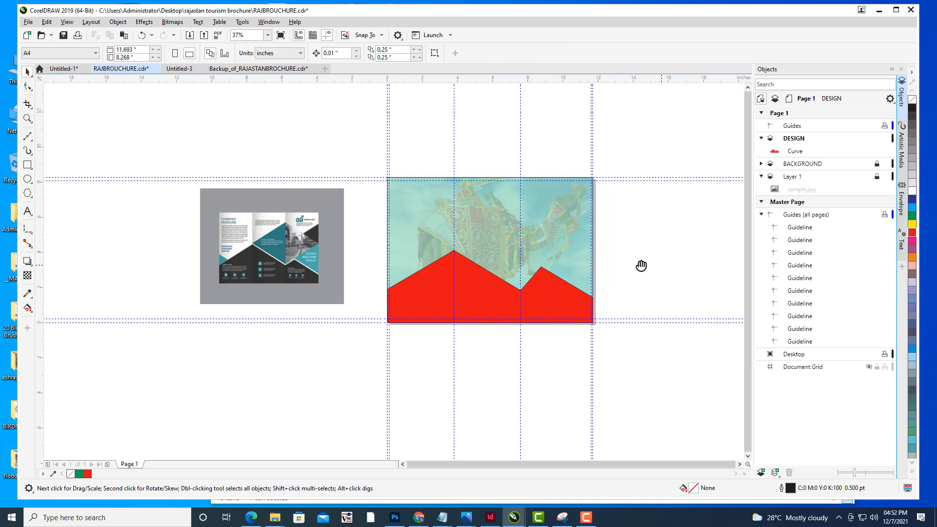
pyautogui.click(571, 289)
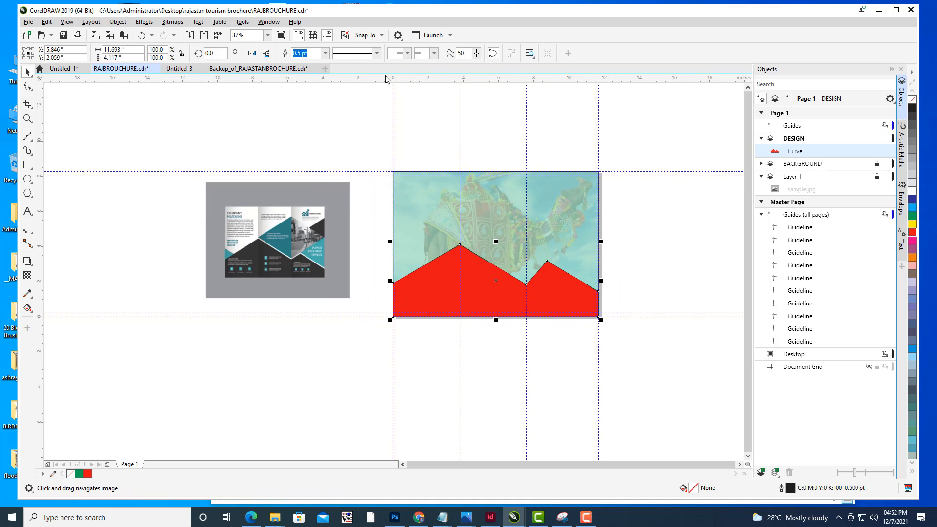
pyautogui.click(325, 53)
pyautogui.click(304, 61)
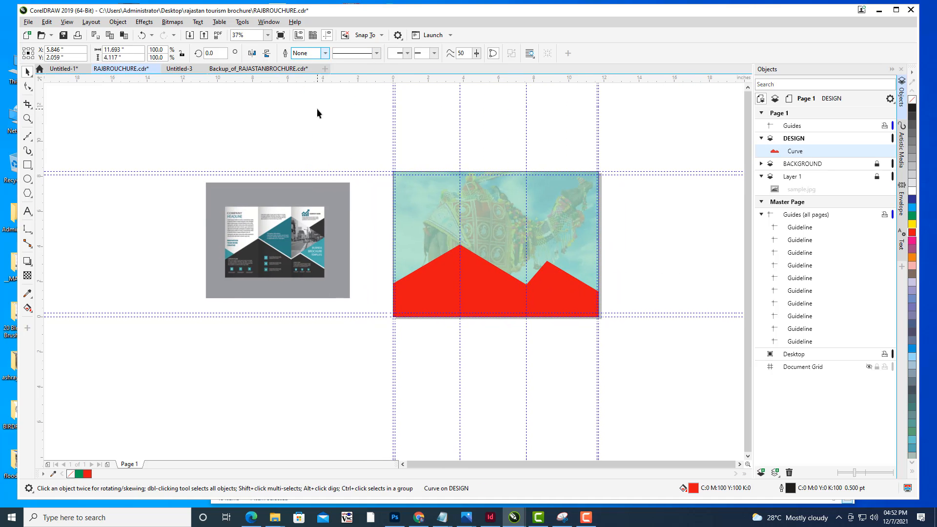
# - Apply the REDSILK fountain fill preset to the zigzag shape through the Edit Fill dialog
pyautogui.click(653, 172)
pyautogui.moveTo(570, 220); pyautogui.dragTo(510, 234)
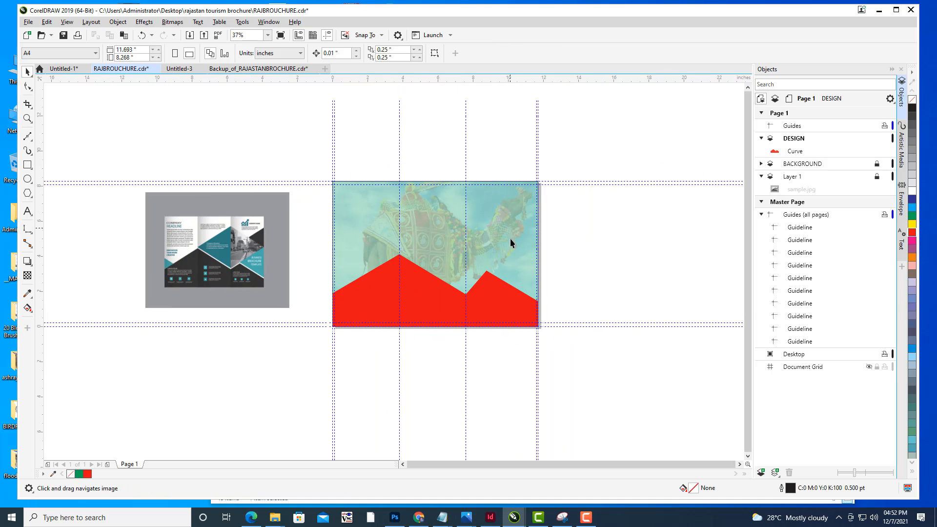
pyautogui.click(518, 299)
pyautogui.moveTo(639, 259); pyautogui.dragTo(661, 251)
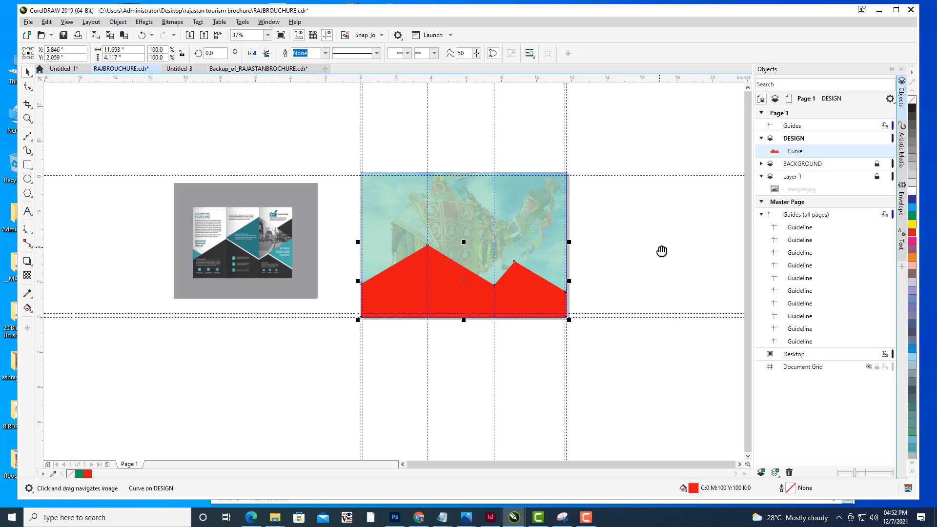
pyautogui.press('F11')
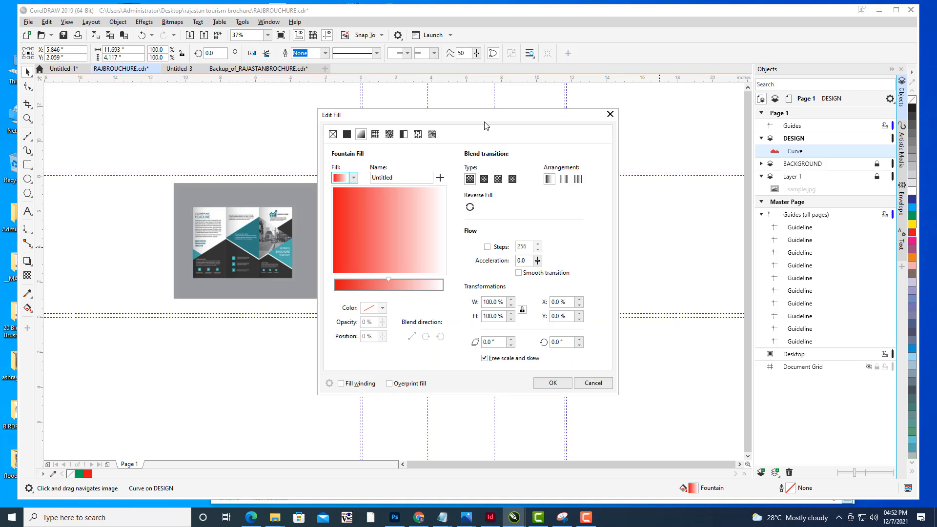
pyautogui.moveTo(462, 118); pyautogui.dragTo(749, 45)
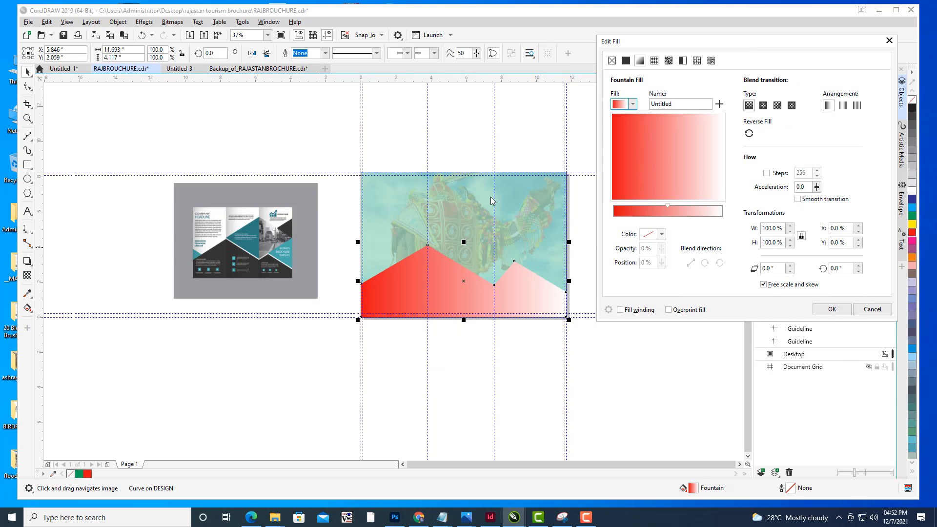
pyautogui.click(634, 104)
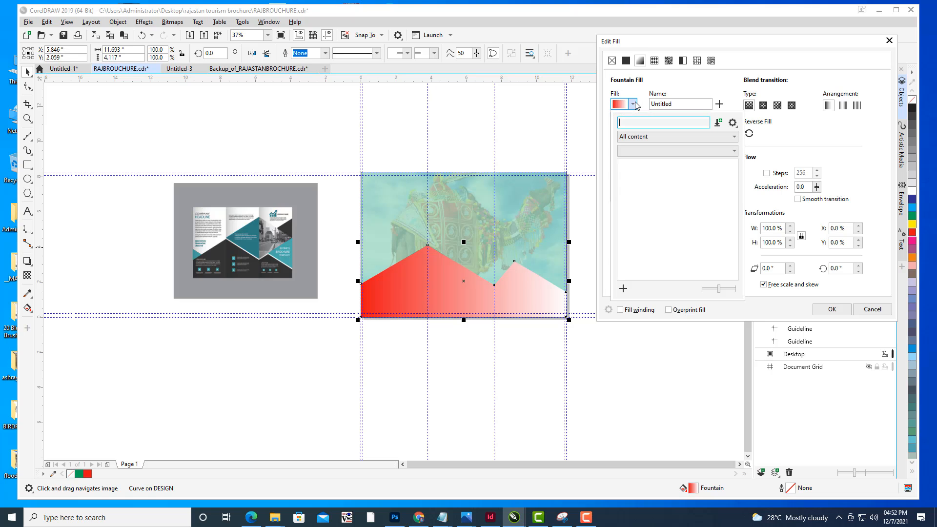
pyautogui.click(688, 216)
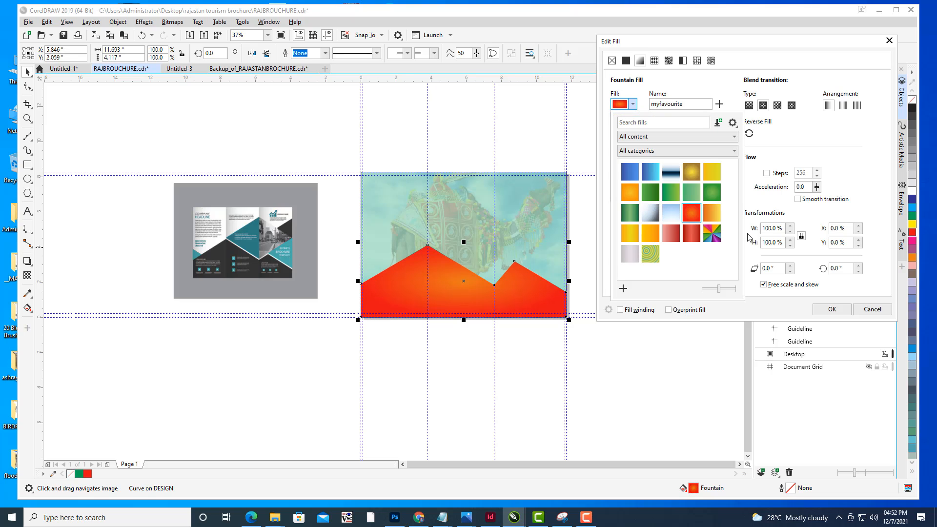
pyautogui.click(692, 233)
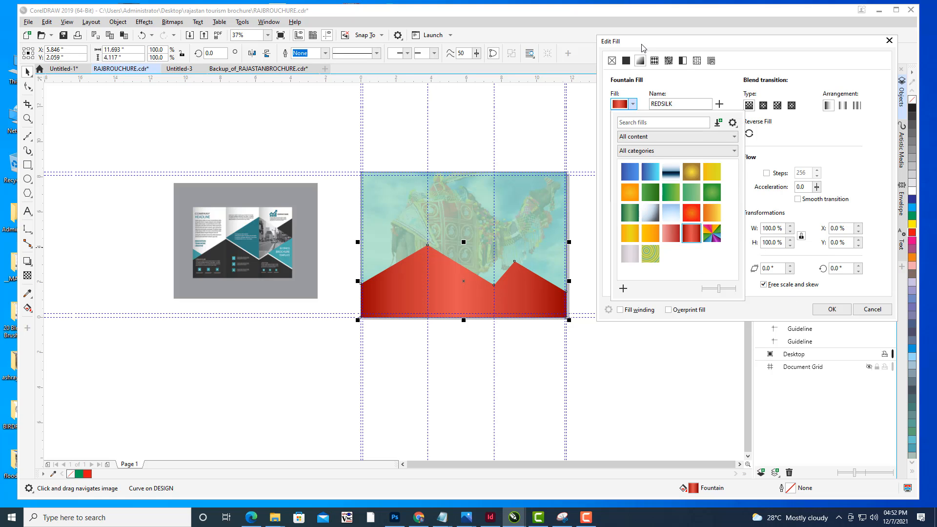
pyautogui.click(624, 50)
pyautogui.click(833, 309)
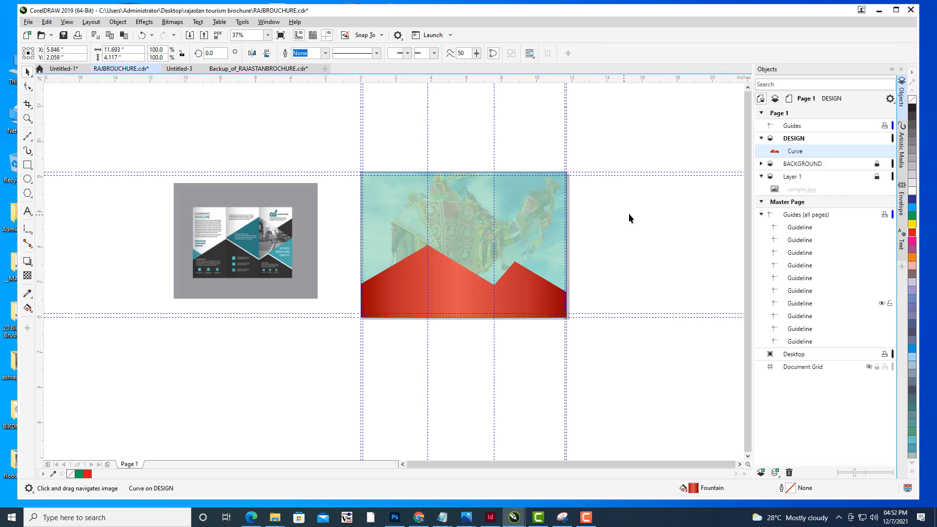
# - Make the zigzag shape semi-transparent with the Transparency tool at 32, then deselect it
pyautogui.click(530, 288)
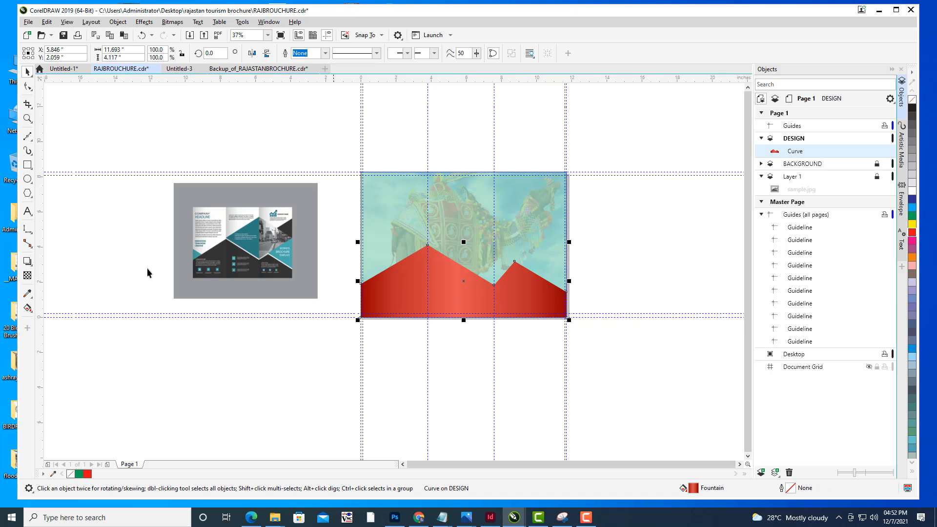
pyautogui.click(28, 276)
pyautogui.click(450, 328)
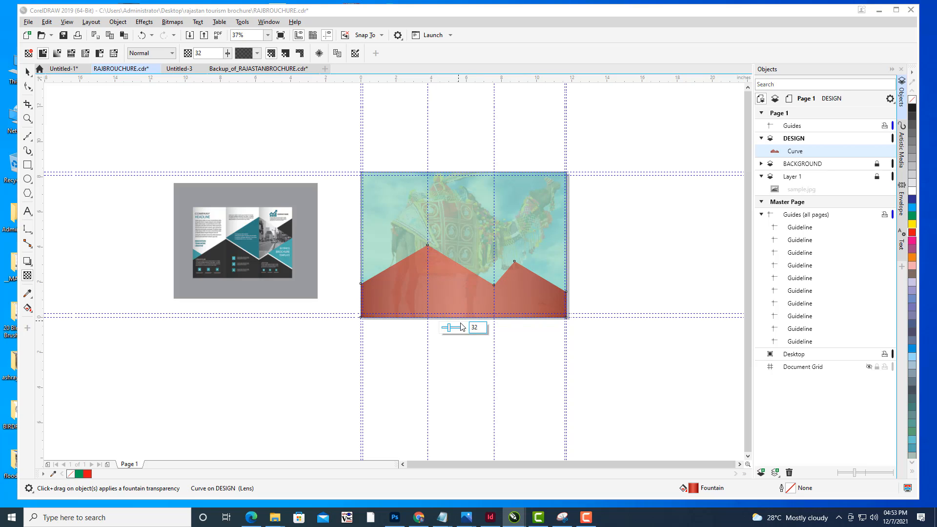
pyautogui.moveTo(450, 328); pyautogui.dragTo(450, 328)
pyautogui.click(24, 74)
pyautogui.click(183, 104)
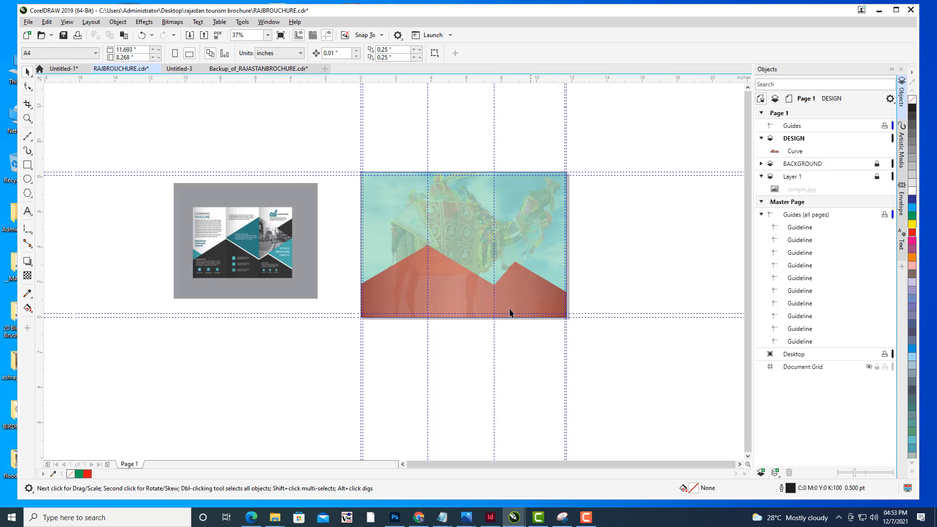
pyautogui.scroll(3, 488, 279)
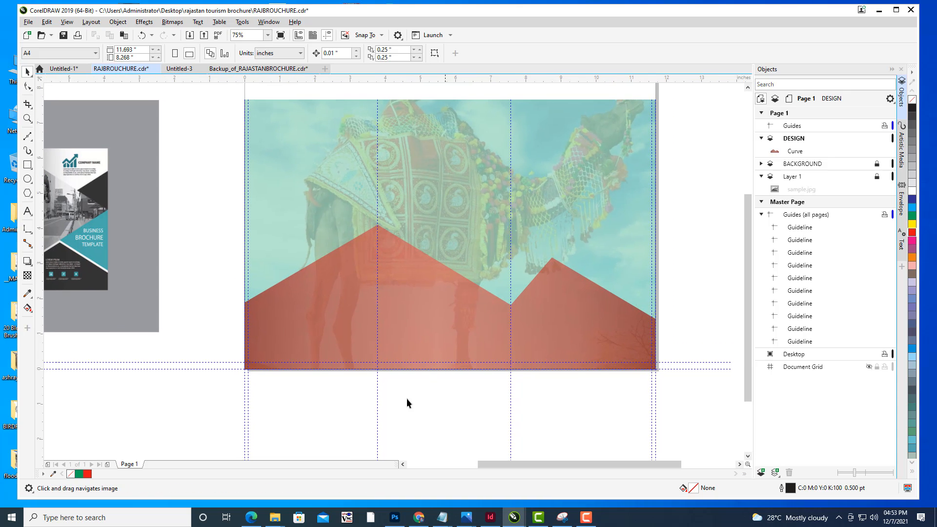
pyautogui.scroll(-2, 557, 264)
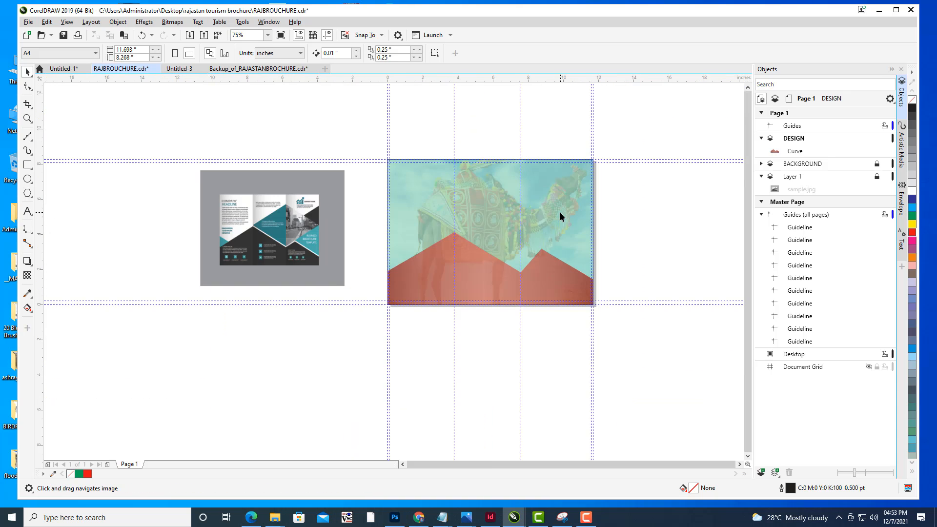
pyautogui.scroll(2, 560, 212)
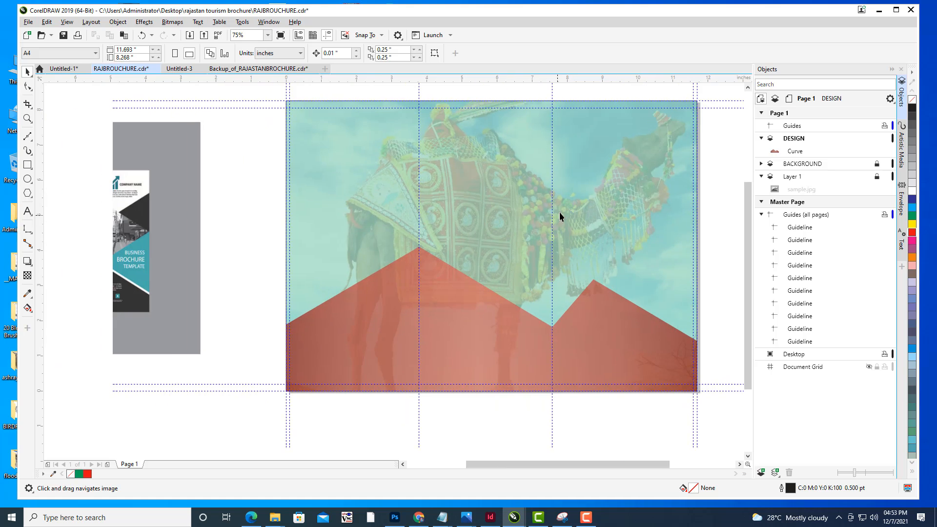
pyautogui.scroll(-2, 560, 211)
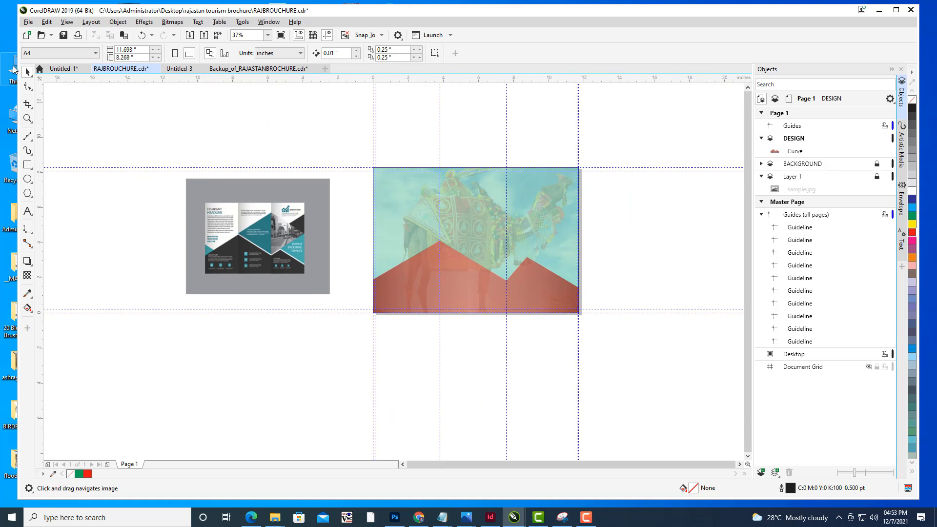
pyautogui.click(419, 282)
pyautogui.moveTo(592, 216); pyautogui.dragTo(610, 166)
pyautogui.moveTo(535, 176); pyautogui.dragTo(512, 216)
pyautogui.click(617, 238)
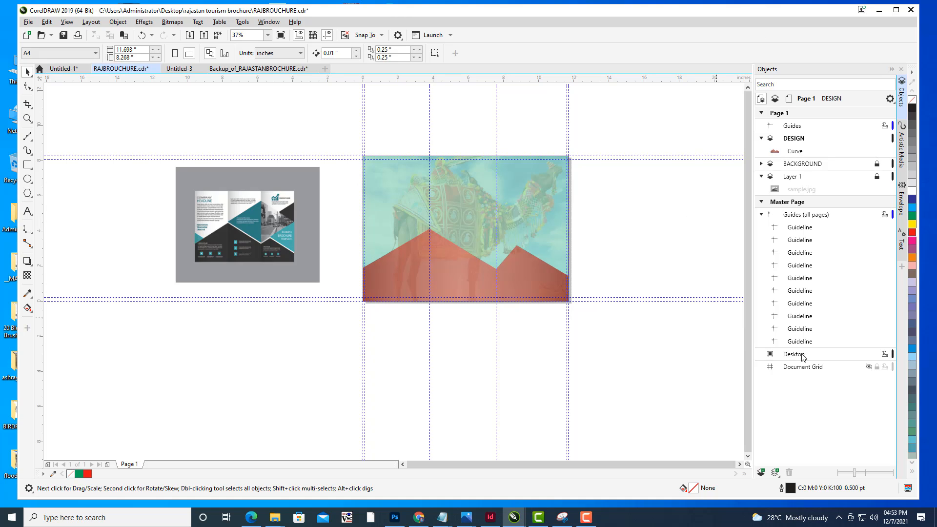
# - Move the zigzag shape's right peak node slightly up and to the right with the Shape tool
pyautogui.hscroll(1, 616, 299)
pyautogui.scroll(2, 512, 262)
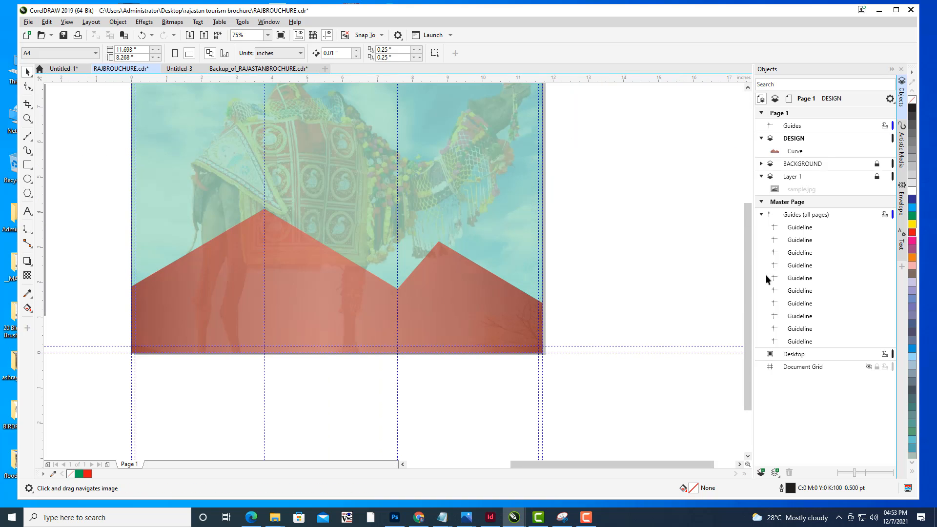
pyautogui.click(387, 310)
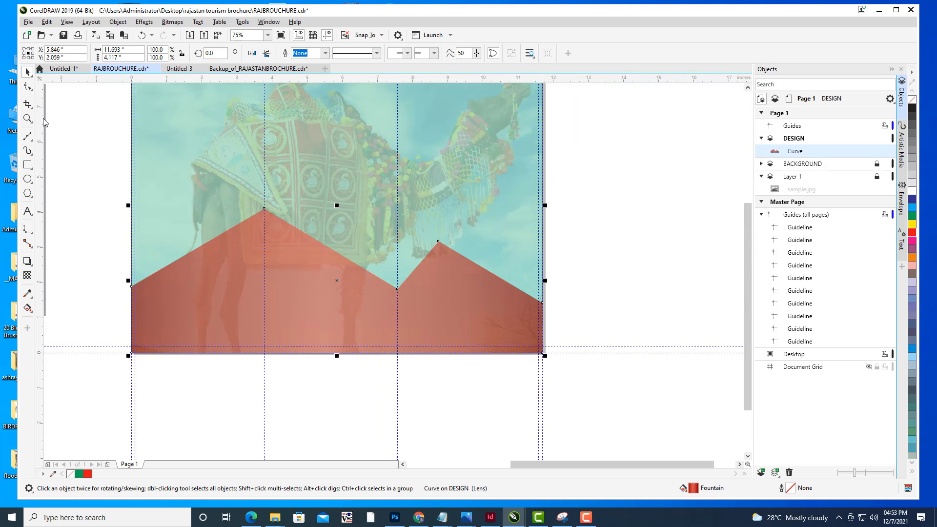
pyautogui.click(28, 86)
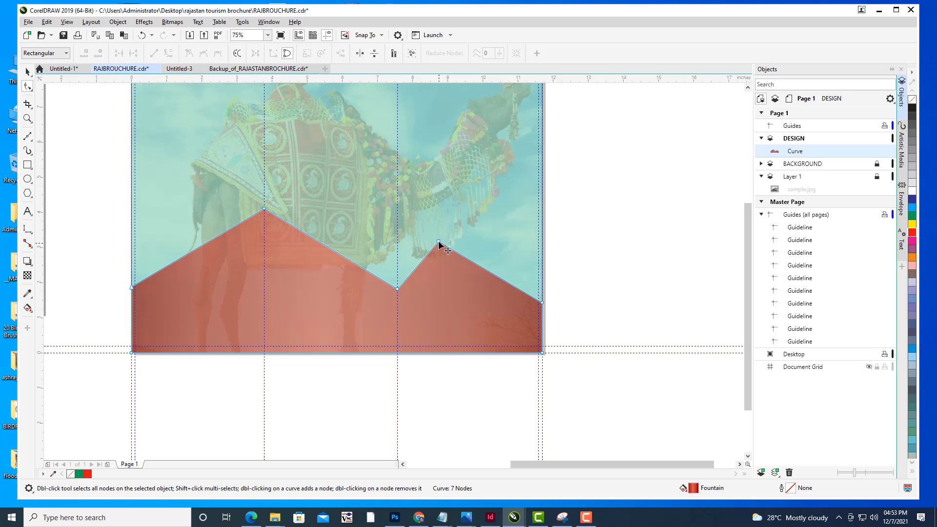
pyautogui.moveTo(439, 243)
pyautogui.mouseDown()
pyautogui.moveTo(461, 245)
pyautogui.moveTo(449, 235)
pyautogui.mouseUp()
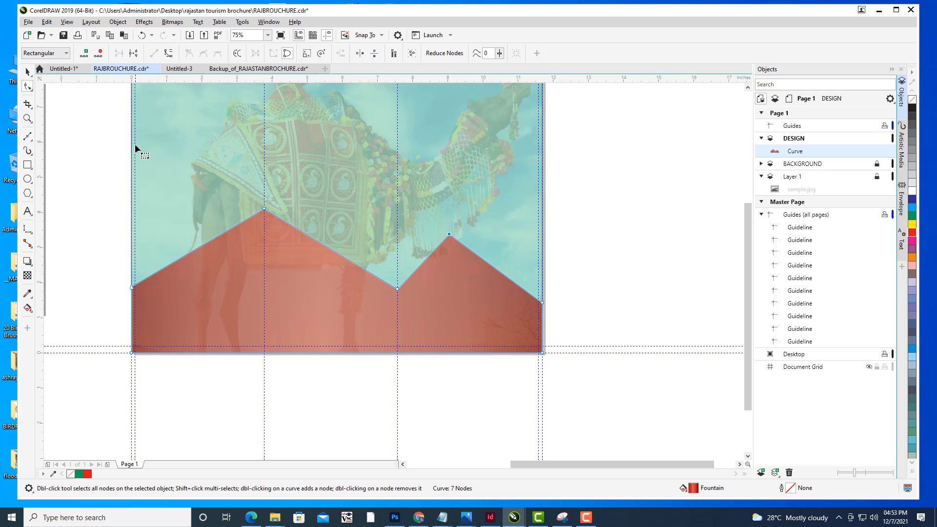
pyautogui.click(27, 72)
pyautogui.click(532, 186)
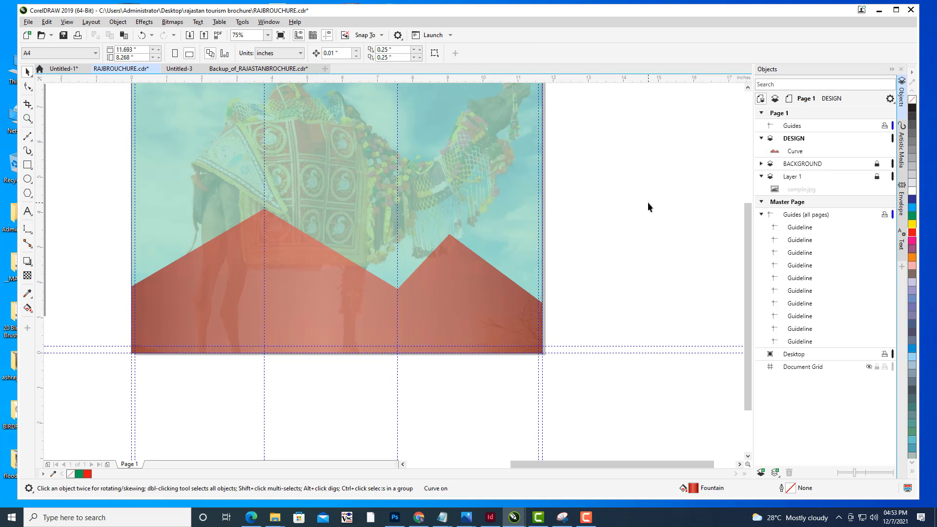
# - Draw a right-pointing triangle in the right panel from the zigzag valley to the page's right edge and fill it blue
pyautogui.scroll(-2, 648, 204)
pyautogui.moveTo(645, 211); pyautogui.dragTo(529, 230)
pyautogui.scroll(2, 478, 238)
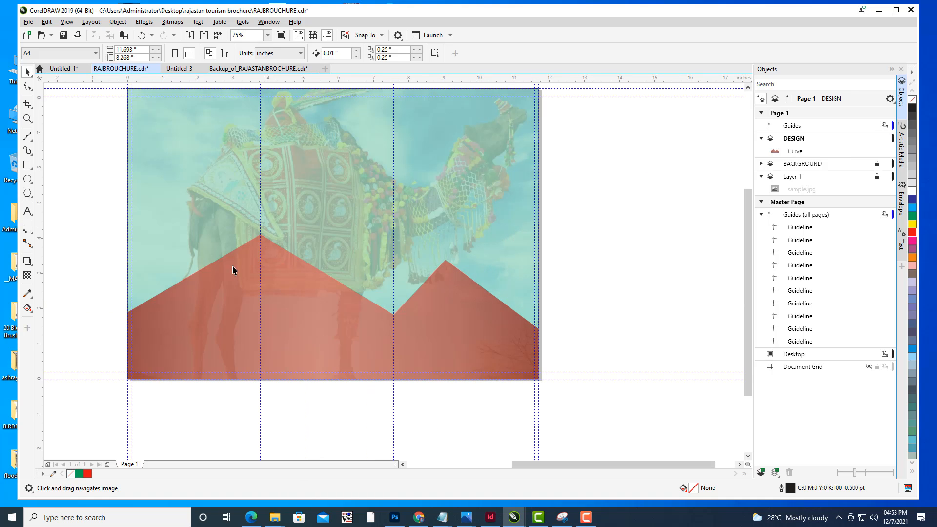
pyautogui.click(30, 137)
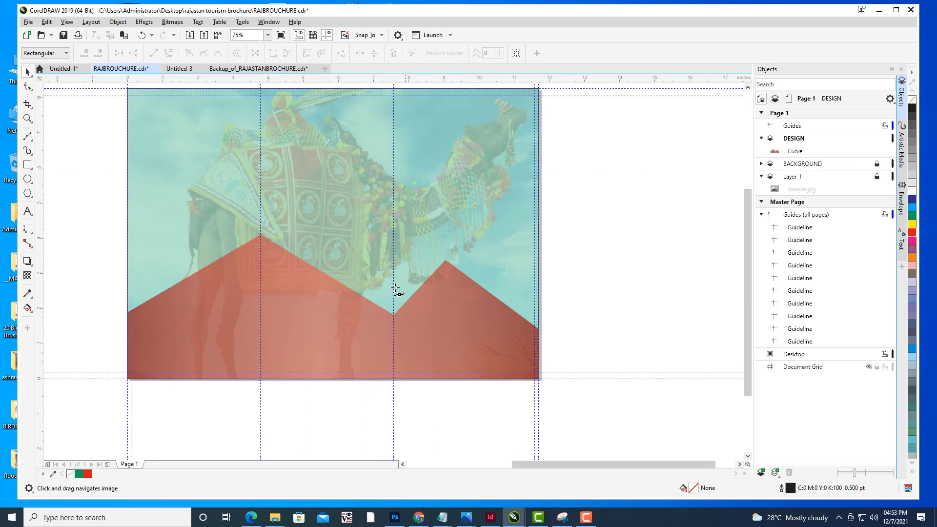
pyautogui.click(394, 308)
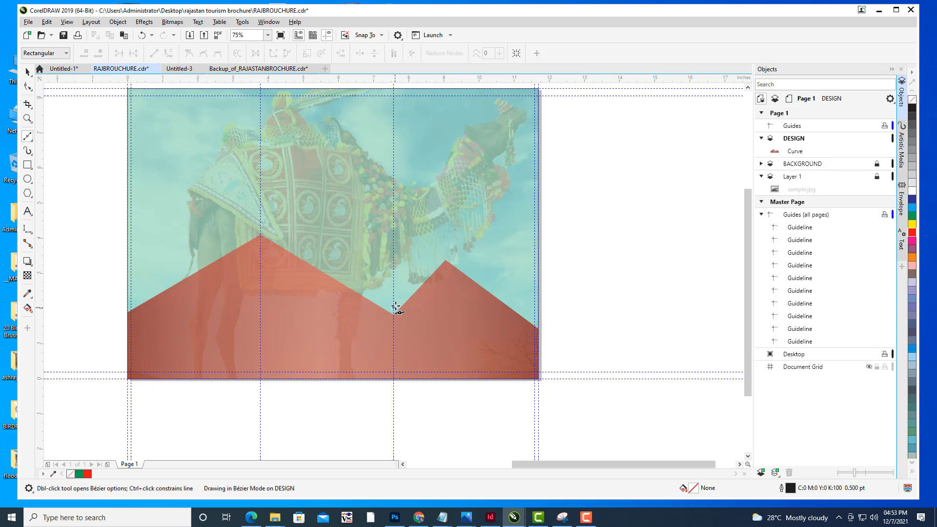
pyautogui.click(537, 188)
pyautogui.scroll(-1, 464, 190)
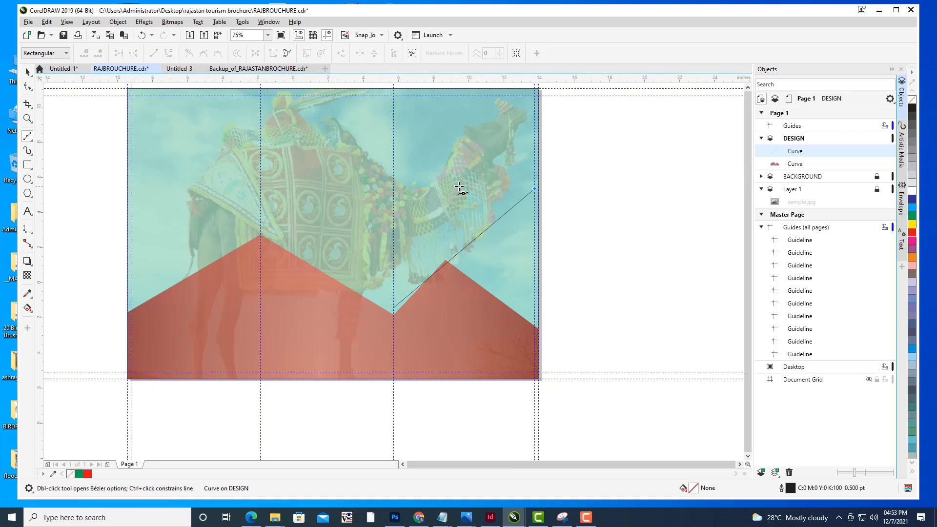
pyautogui.moveTo(468, 190); pyautogui.dragTo(533, 223)
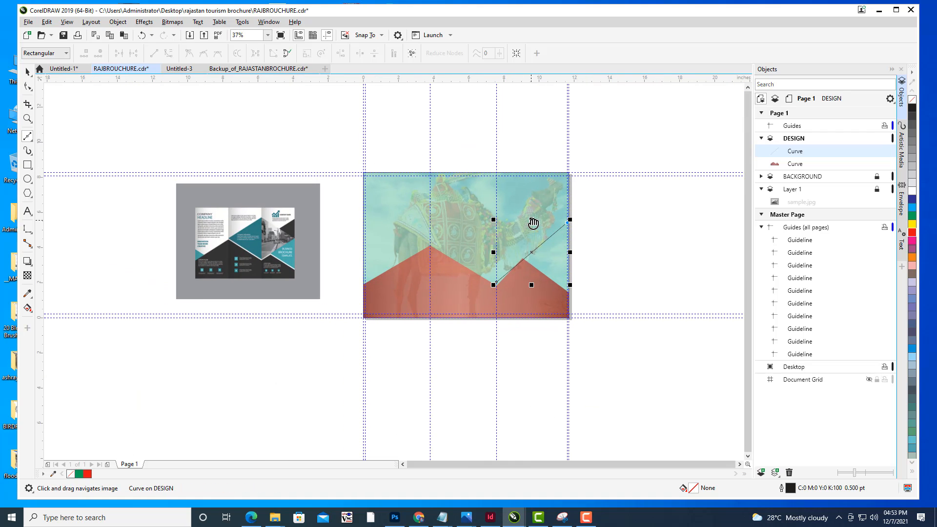
pyautogui.click(495, 188)
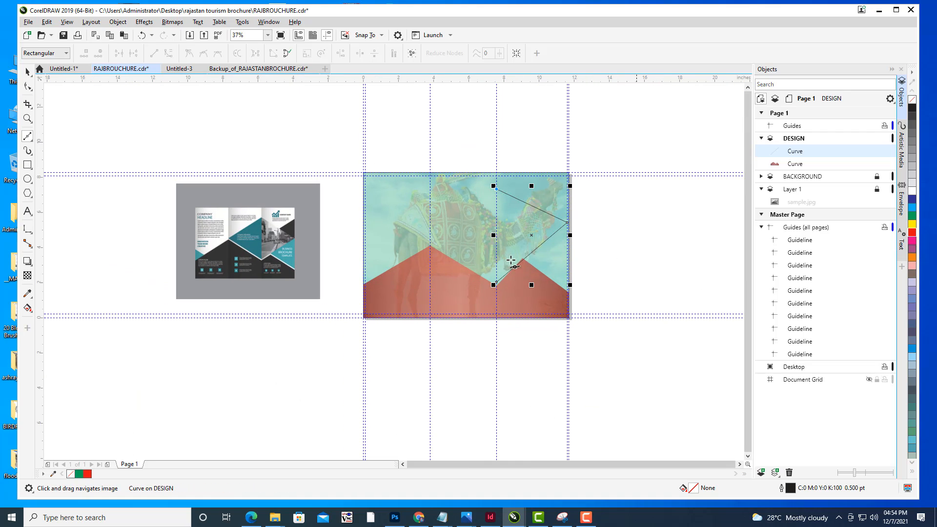
pyautogui.click(497, 282)
pyautogui.click(913, 201)
pyautogui.click(27, 73)
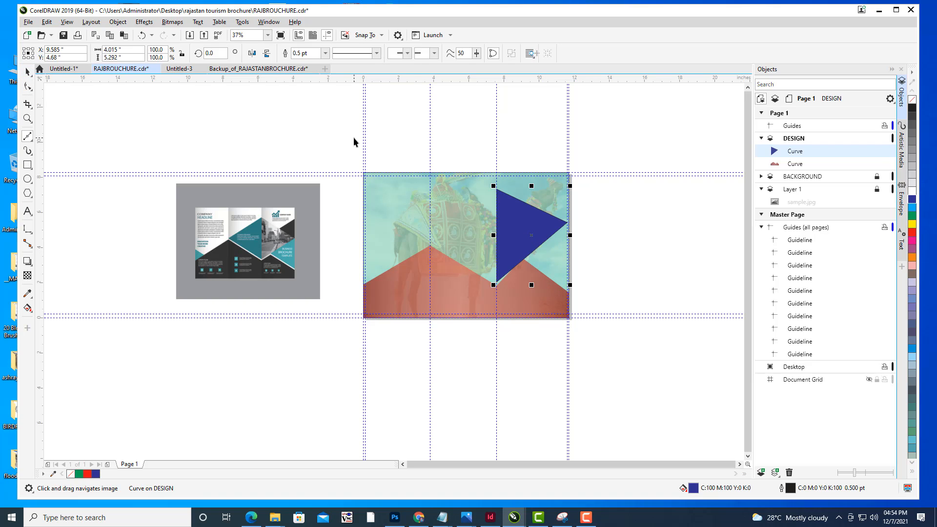
# - Nudge the zigzag shape's right peak node slightly down and right so it sits under the triangle's edge
pyautogui.click(595, 294)
pyautogui.scroll(2, 596, 294)
pyautogui.click(436, 282)
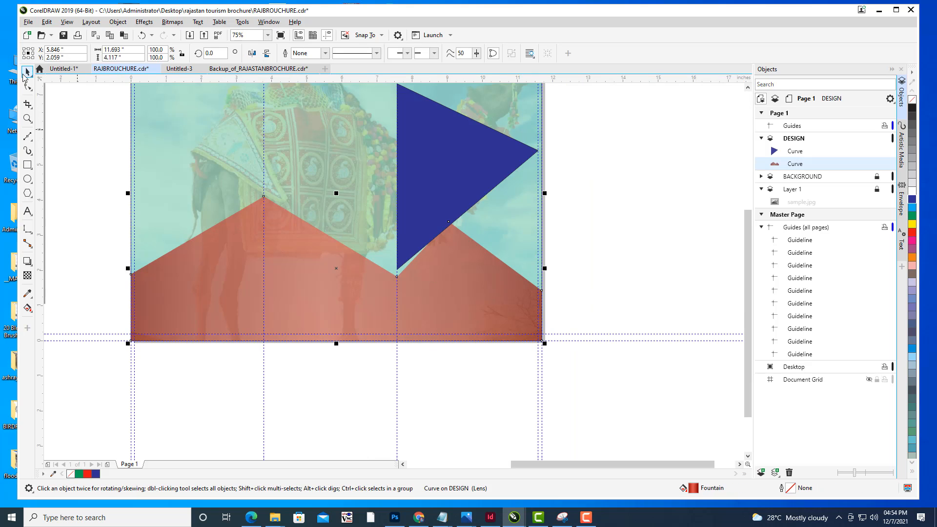
pyautogui.click(27, 87)
pyautogui.moveTo(448, 222); pyautogui.dragTo(456, 228)
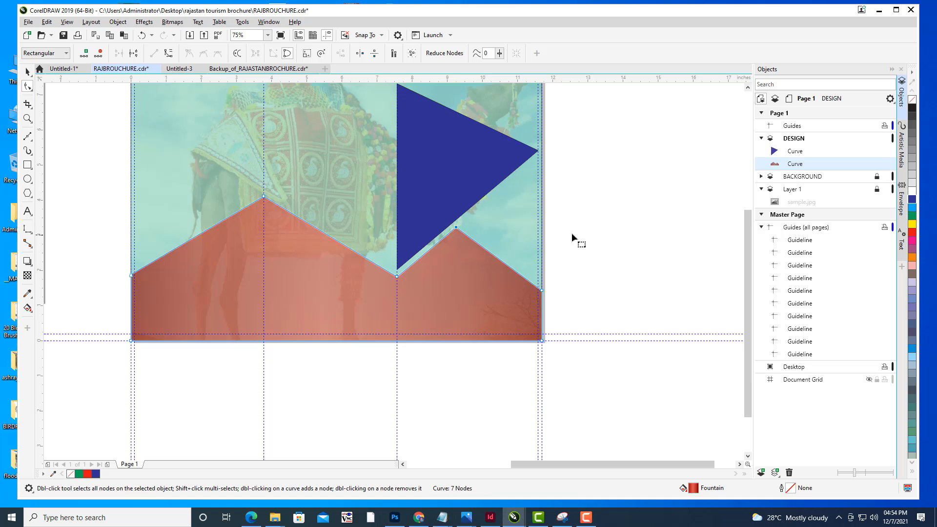
pyautogui.click(26, 71)
pyautogui.click(604, 211)
pyautogui.moveTo(603, 212); pyautogui.dragTo(545, 218)
pyautogui.scroll(-1, 680, 230)
pyautogui.scroll(2, 561, 216)
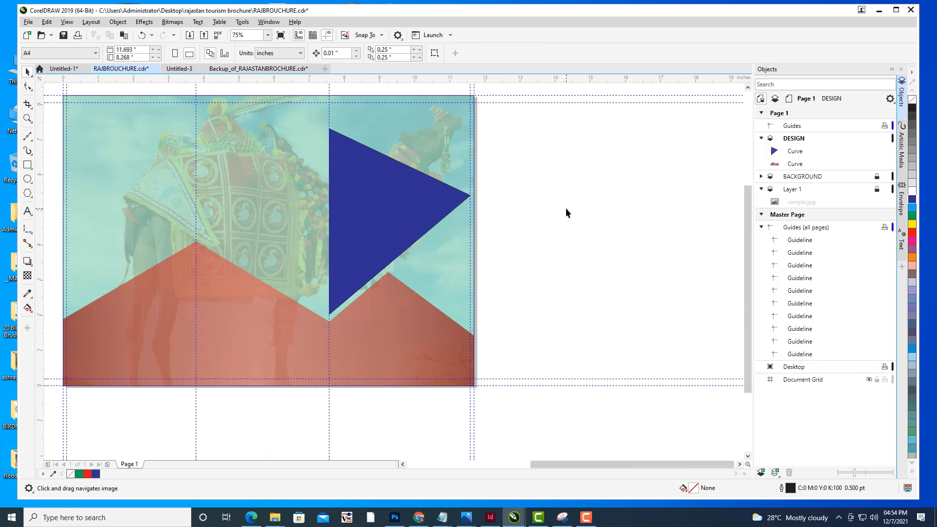
pyautogui.scroll(-1, 666, 202)
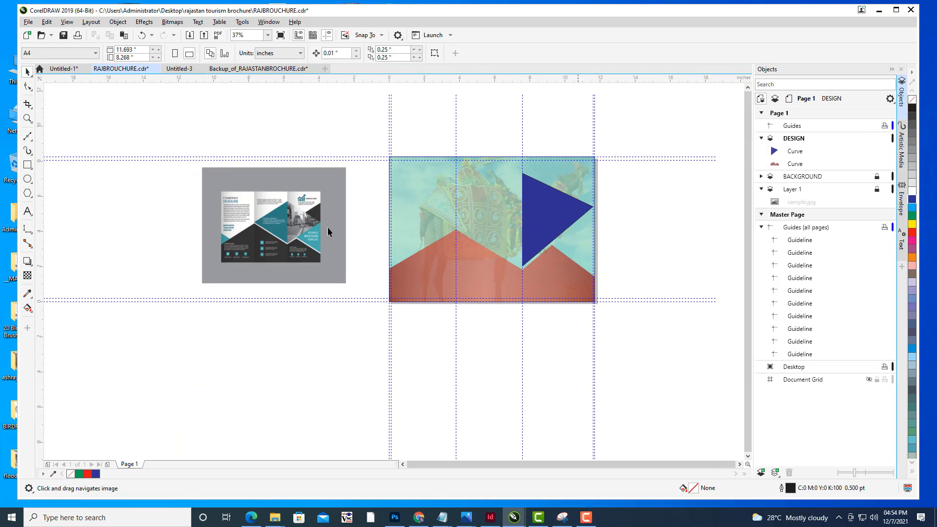
# - Duplicate the blue triangle, mirror the copy, scale it to about 61% and place it at the right edge below
pyautogui.click(548, 215)
pyautogui.moveTo(551, 204); pyautogui.dragTo(575, 202)
pyautogui.rightClick(640, 208)
pyautogui.click(252, 53)
pyautogui.scroll(3, 608, 204)
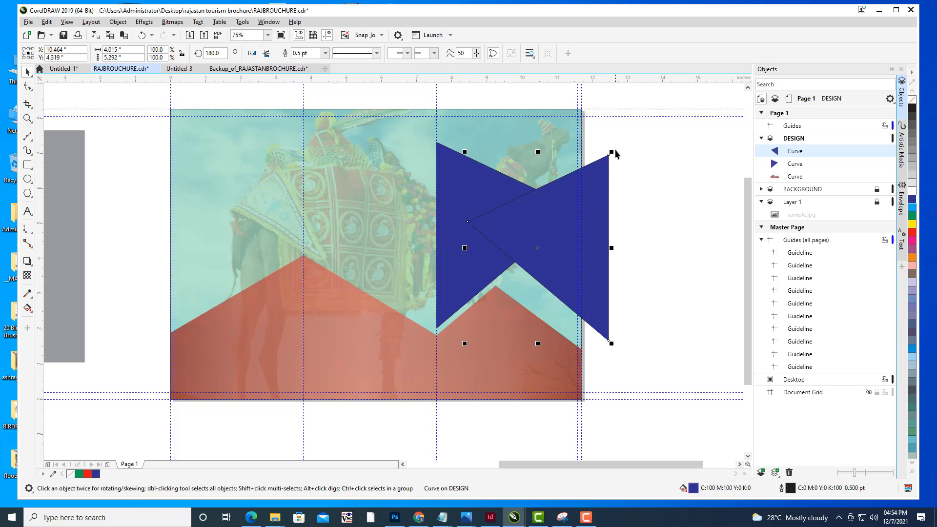
pyautogui.moveTo(612, 151); pyautogui.dragTo(582, 188)
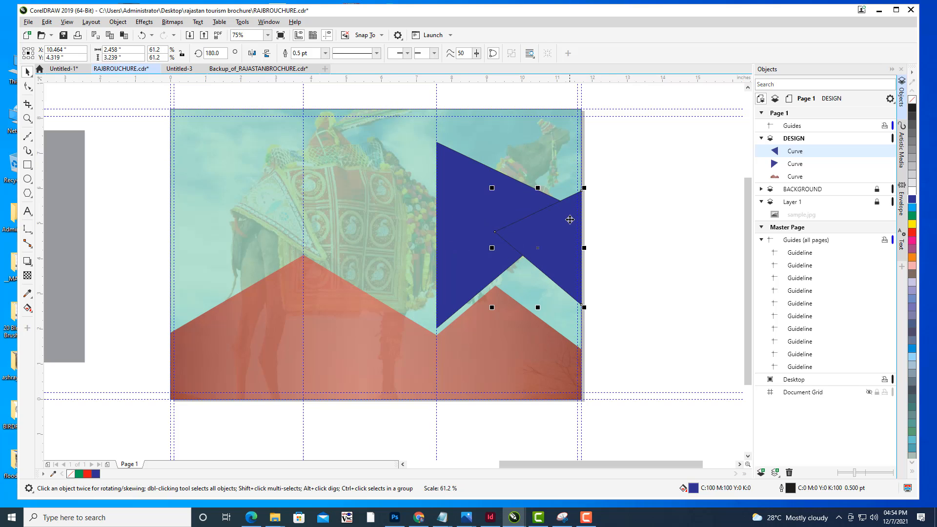
pyautogui.moveTo(570, 220); pyautogui.dragTo(572, 272)
pyautogui.moveTo(573, 276)
pyautogui.mouseDown()
pyautogui.moveTo(578, 256)
pyautogui.moveTo(570, 259)
pyautogui.mouseUp()
pyautogui.click(634, 248)
pyautogui.scroll(-1, 635, 247)
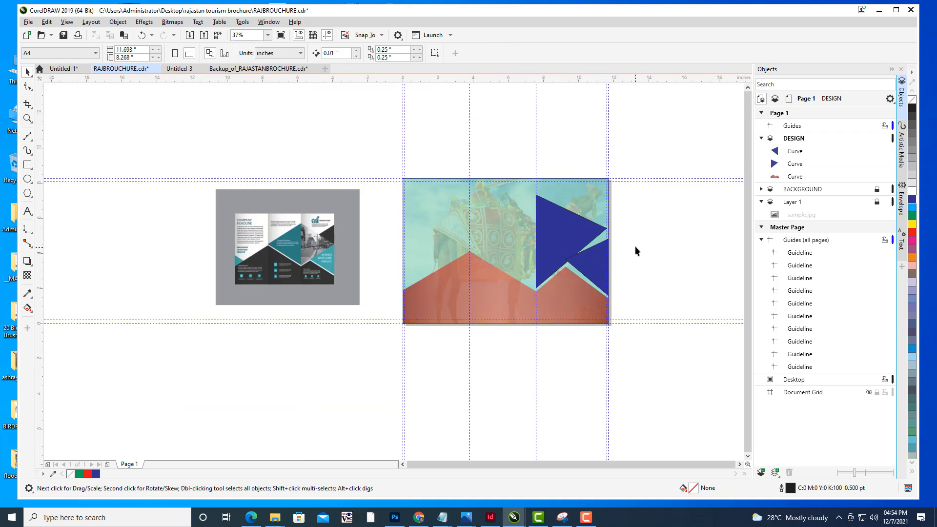
# - Reshape the small triangle by moving its top node up to the large triangle's tip and its left node down
pyautogui.moveTo(635, 246); pyautogui.dragTo(560, 290)
pyautogui.scroll(1, 545, 272)
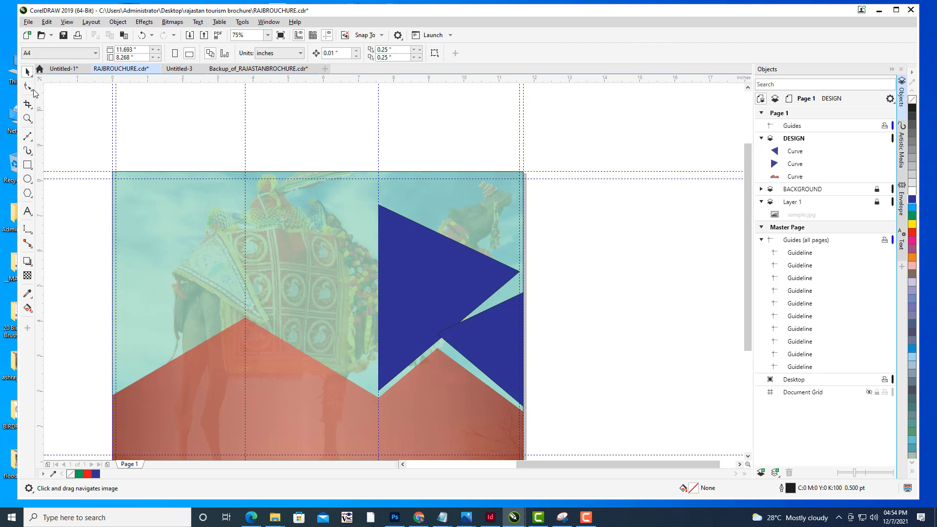
pyautogui.click(32, 90)
pyautogui.click(523, 299)
pyautogui.click(523, 298)
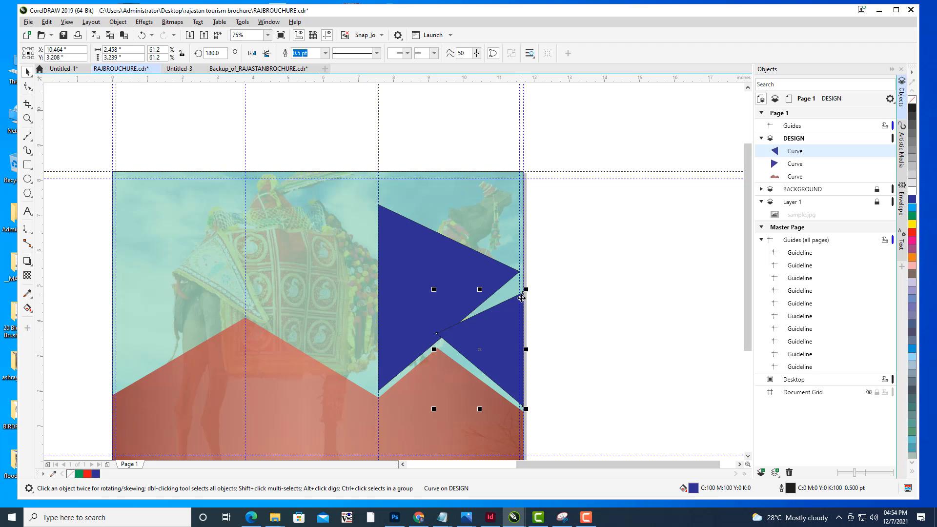
pyautogui.click(27, 87)
pyautogui.moveTo(522, 293); pyautogui.dragTo(523, 274)
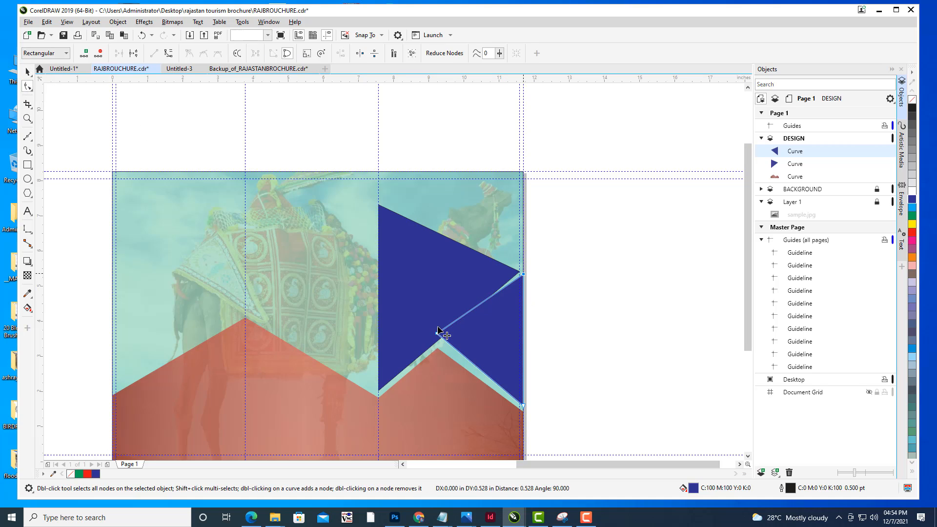
pyautogui.moveTo(437, 334); pyautogui.dragTo(442, 344)
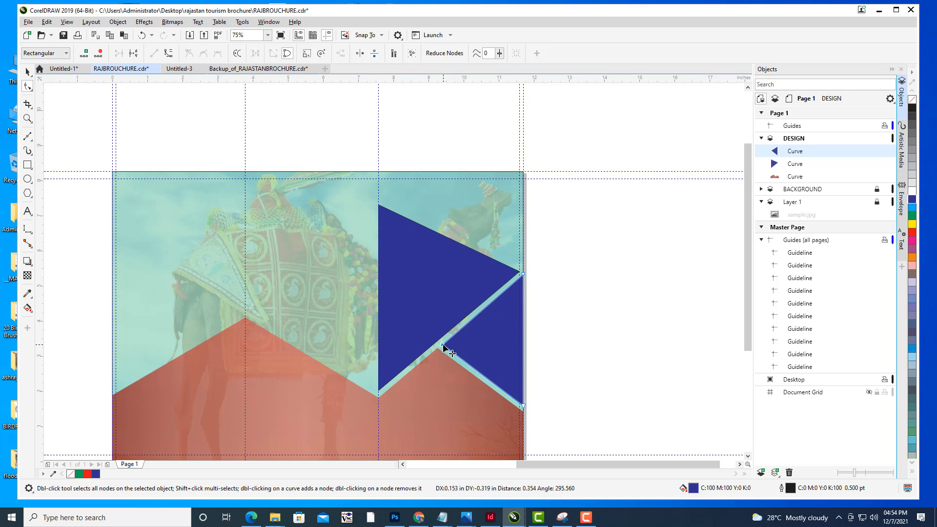
pyautogui.scroll(4, 524, 408)
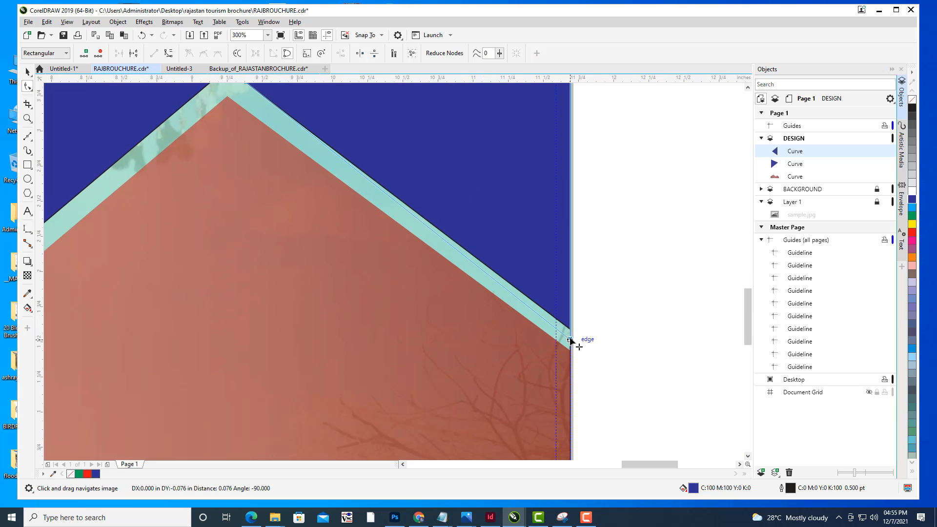
pyautogui.scroll(-4, 303, 130)
pyautogui.scroll(2, 618, 266)
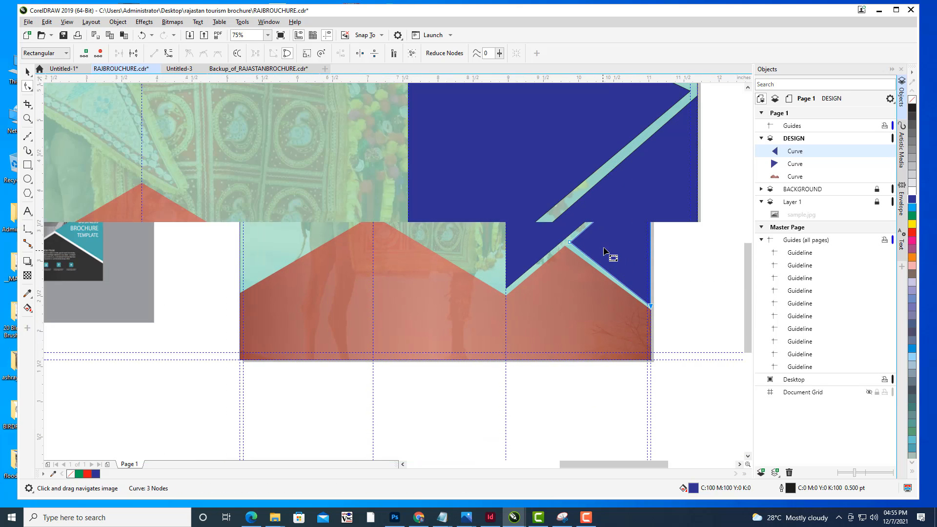
# - Fine-tune the small triangle's left node and the large triangle's right tip node so their edges line up
pyautogui.moveTo(535, 238); pyautogui.dragTo(531, 240)
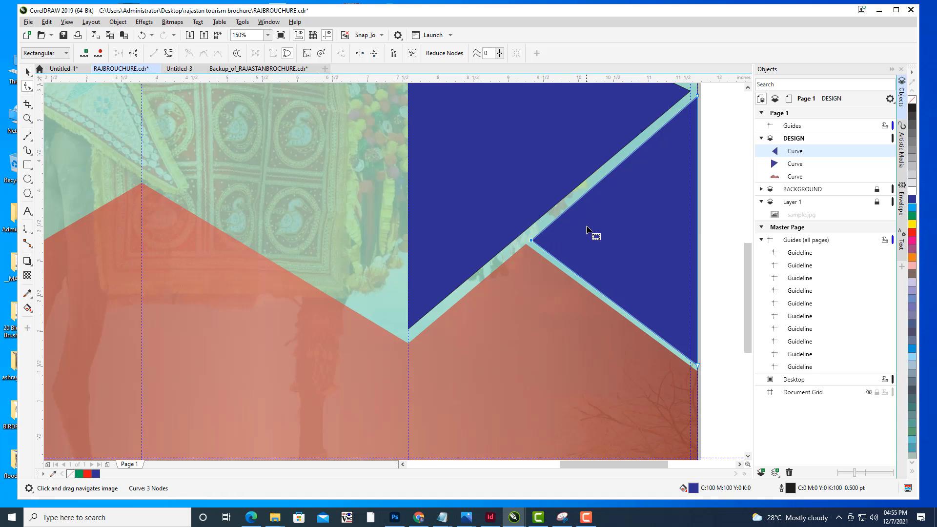
pyautogui.scroll(-1, 587, 227)
pyautogui.moveTo(593, 182); pyautogui.dragTo(493, 221)
pyautogui.click(527, 199)
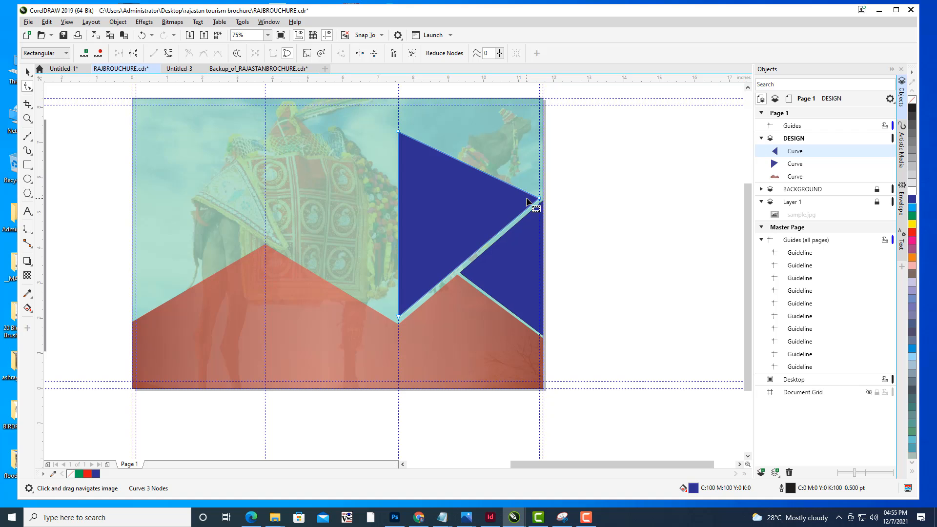
pyautogui.scroll(-1, 542, 200)
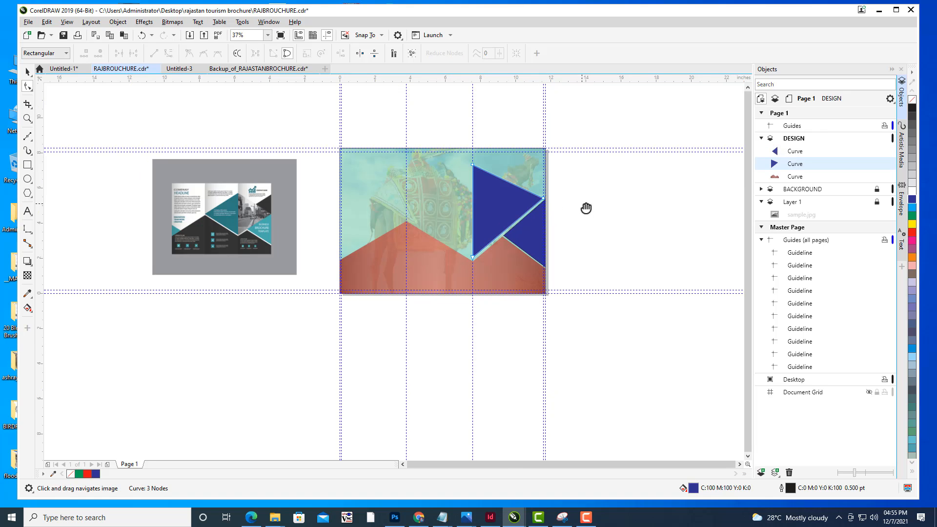
pyautogui.scroll(1, 571, 197)
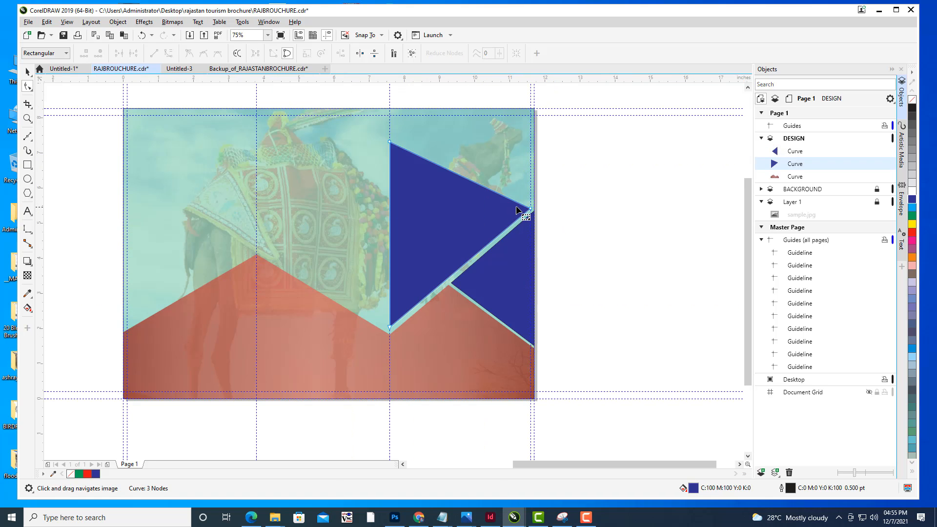
pyautogui.moveTo(532, 209); pyautogui.dragTo(535, 206)
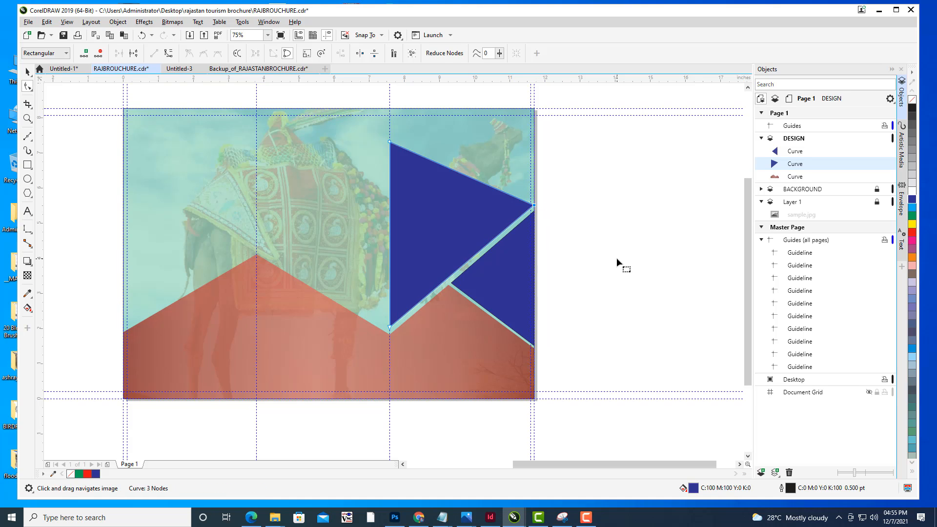
# - Nudge the large blue triangle's bottom node slightly down
pyautogui.scroll(2, 382, 334)
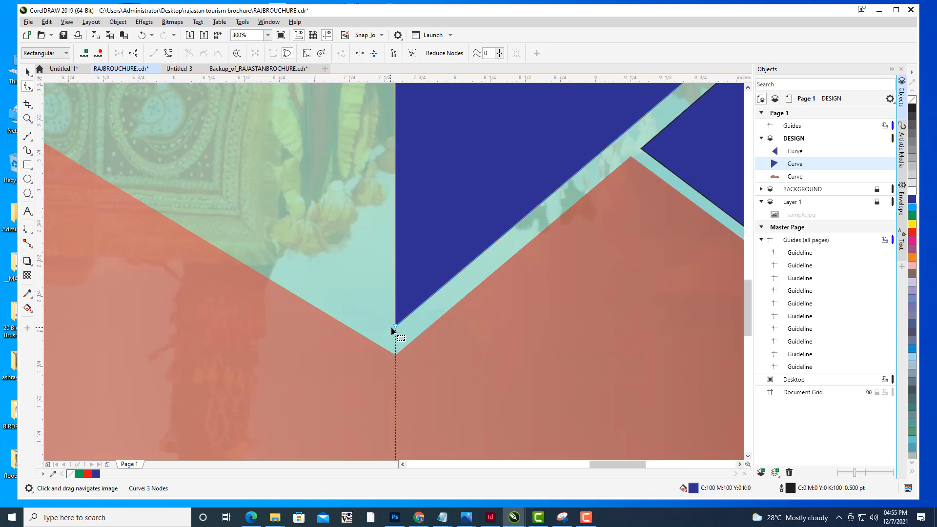
pyautogui.moveTo(396, 328); pyautogui.dragTo(395, 341)
pyautogui.scroll(-2, 535, 276)
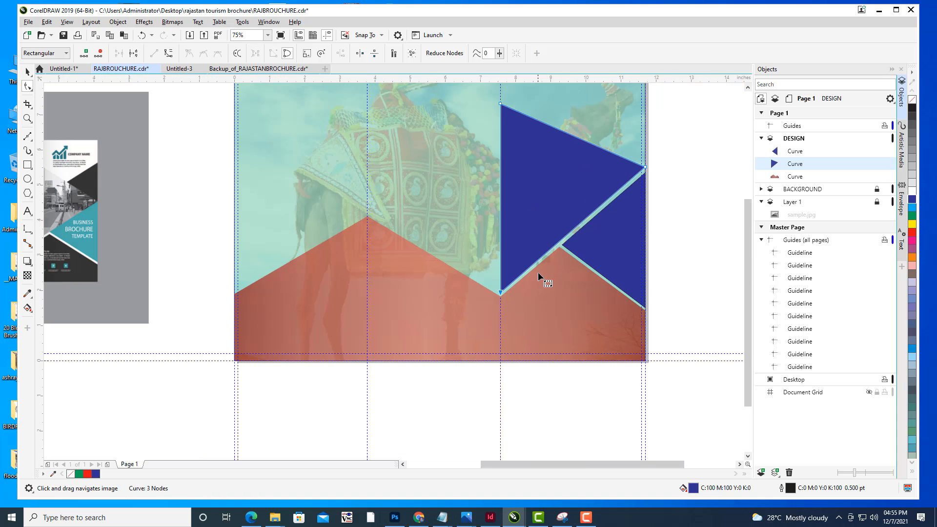
pyautogui.scroll(-1, 549, 270)
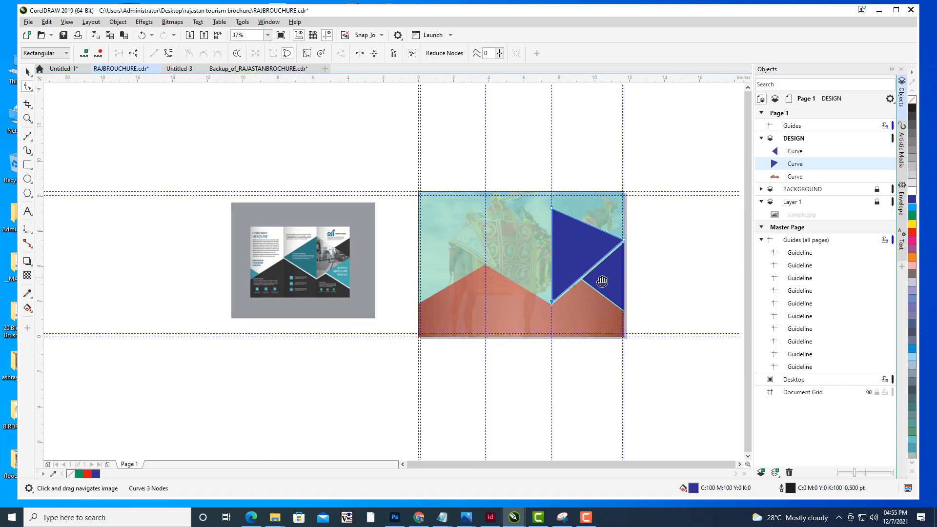
# - Duplicate the large blue triangle, mirror the copy horizontally and place it left of the original, sharing its vertical edge
pyautogui.click(27, 72)
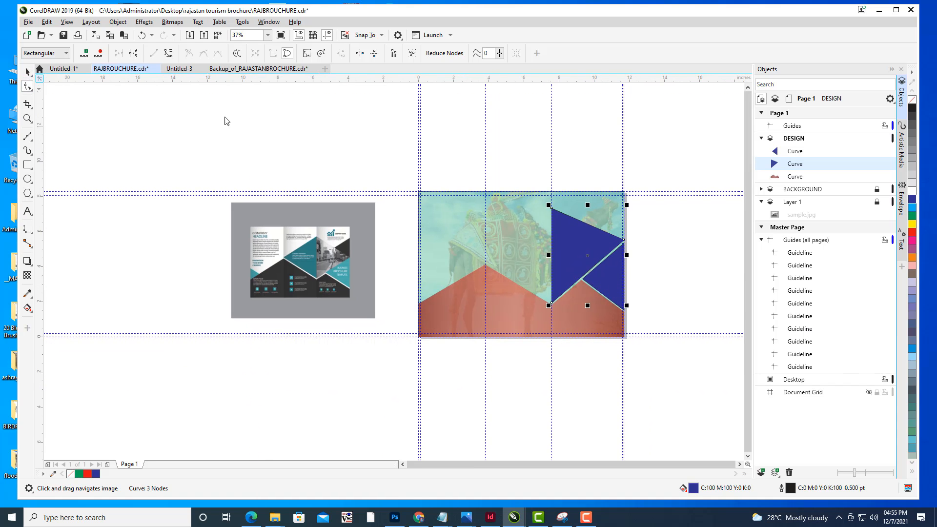
pyautogui.click(245, 118)
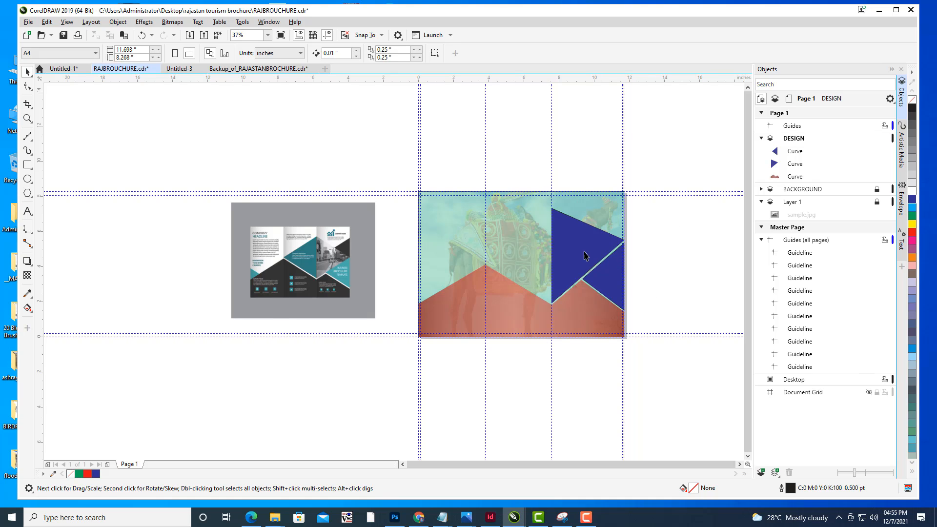
pyautogui.scroll(1, 572, 250)
pyautogui.moveTo(573, 252); pyautogui.dragTo(543, 230)
pyautogui.scroll(-1, 615, 209)
pyautogui.click(540, 237)
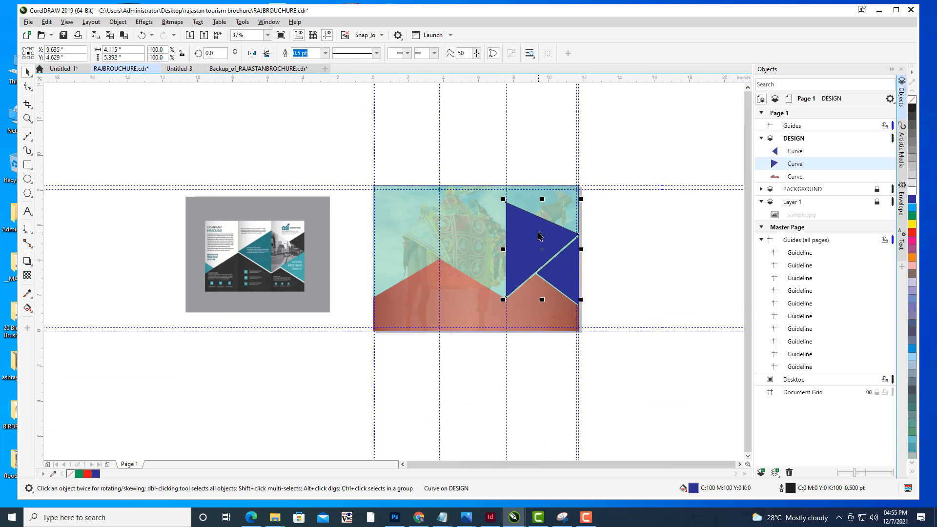
pyautogui.hotkey('ctrl', 'd')
pyautogui.moveTo(541, 222); pyautogui.dragTo(458, 229)
pyautogui.click(252, 53)
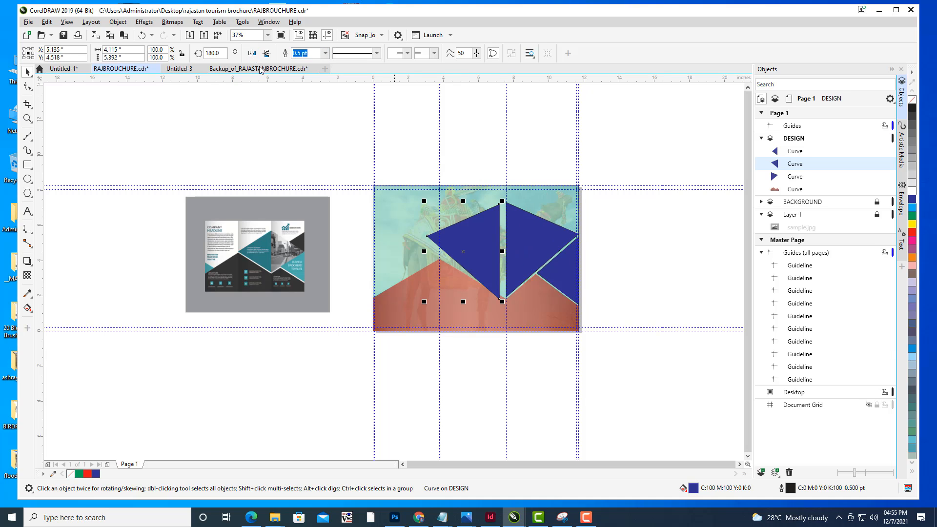
pyautogui.moveTo(486, 248); pyautogui.dragTo(492, 247)
pyautogui.scroll(5, 594, 286)
pyautogui.moveTo(652, 276); pyautogui.dragTo(701, 276)
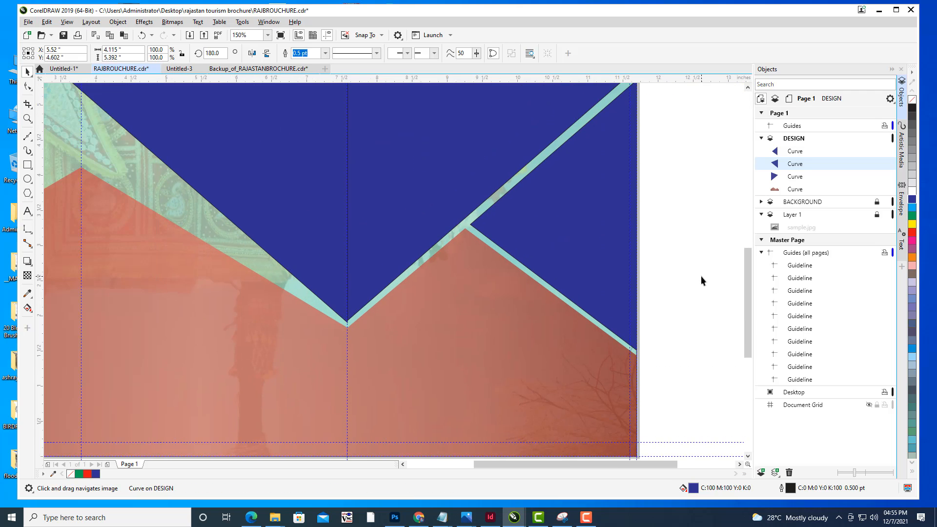
pyautogui.scroll(-2, 701, 278)
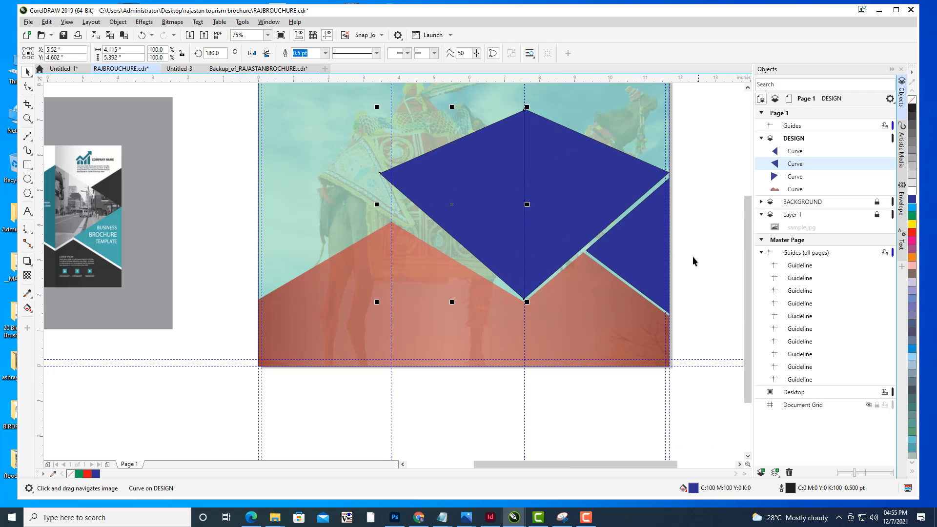
# - Reshape the mirrored triangle by moving its left node down-left and its top node down to match the original
pyautogui.click(28, 86)
pyautogui.scroll(-2, 510, 265)
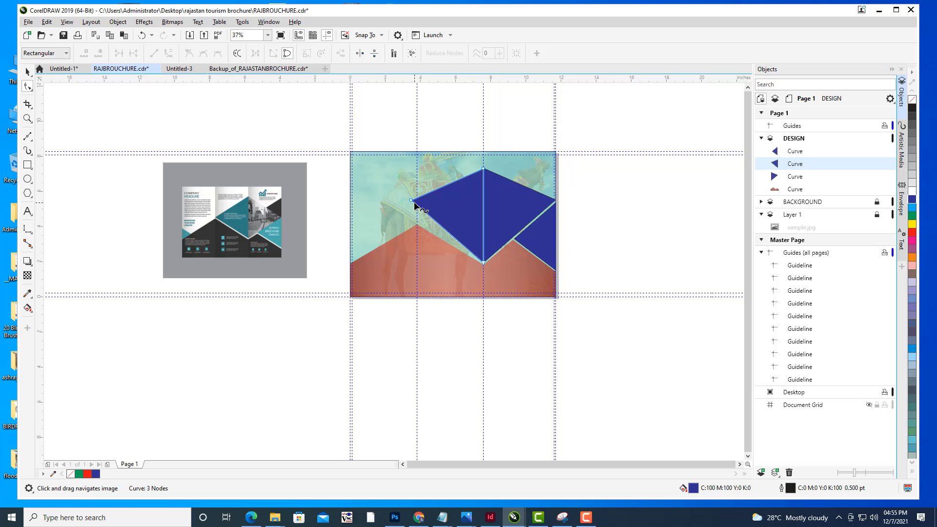
pyautogui.moveTo(411, 202); pyautogui.dragTo(382, 223)
pyautogui.scroll(2, 452, 225)
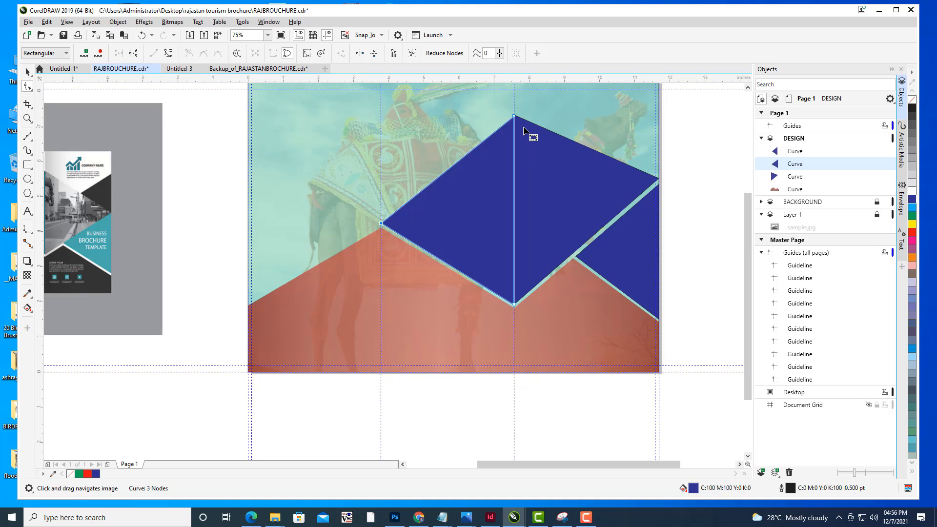
pyautogui.scroll(-2, 524, 129)
pyautogui.moveTo(550, 129); pyautogui.dragTo(524, 146)
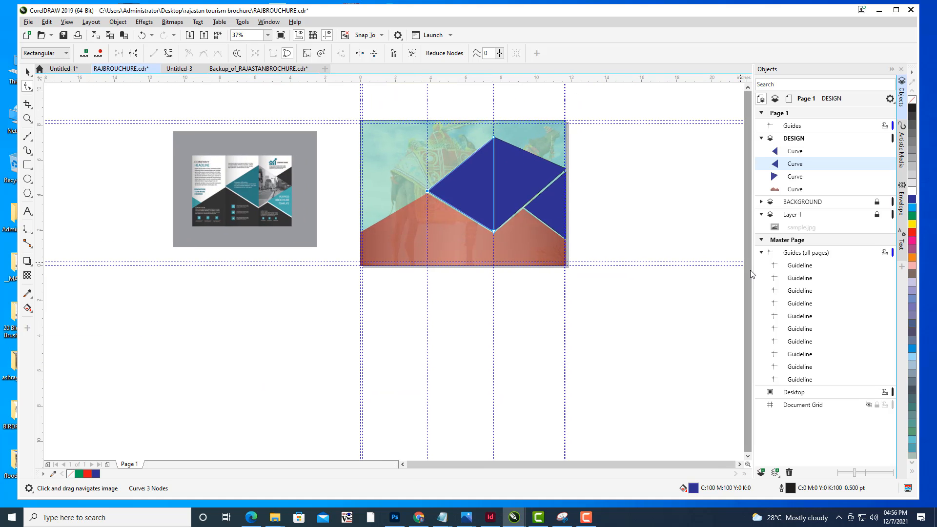
# - Fill the mirrored triangle with red
pyautogui.click(27, 72)
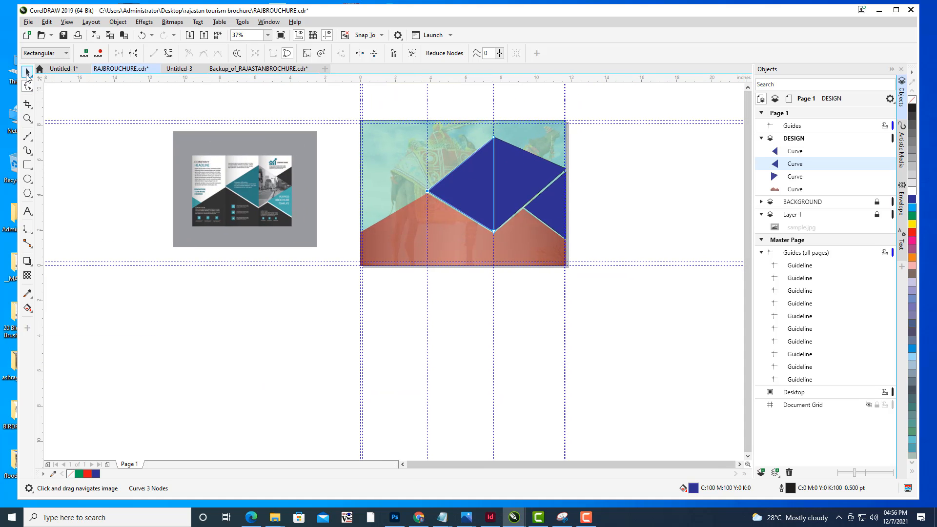
pyautogui.click(628, 175)
pyautogui.moveTo(588, 134); pyautogui.dragTo(572, 204)
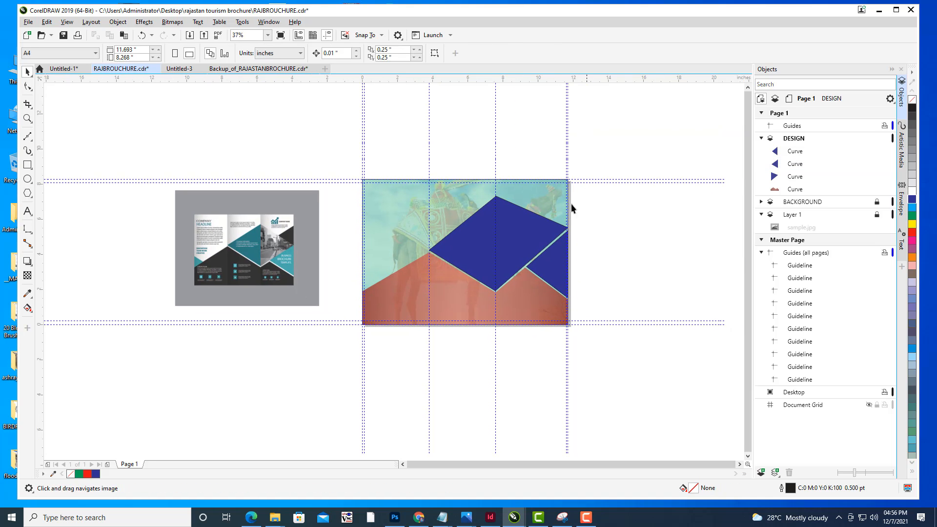
pyautogui.click(521, 236)
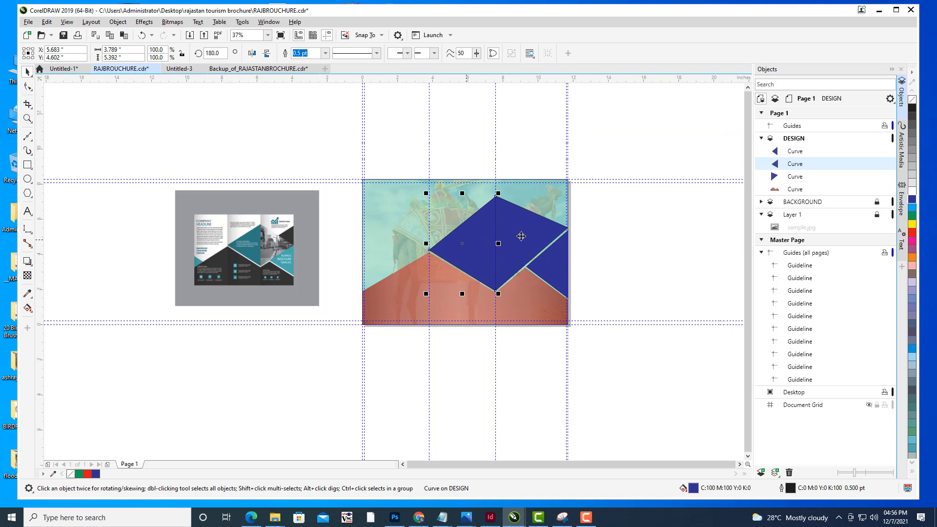
pyautogui.click(911, 236)
pyautogui.click(599, 200)
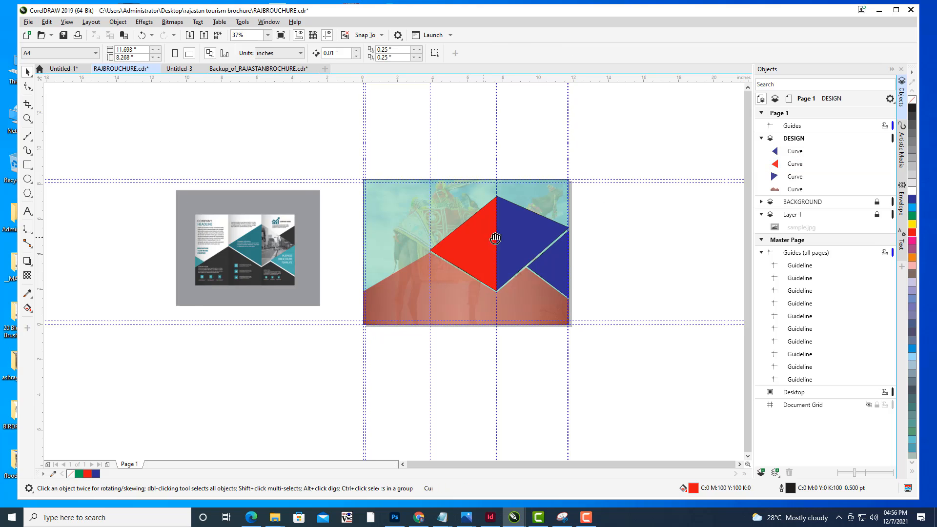
# - Remove the outline from the large blue triangle
pyautogui.moveTo(496, 238); pyautogui.dragTo(523, 225)
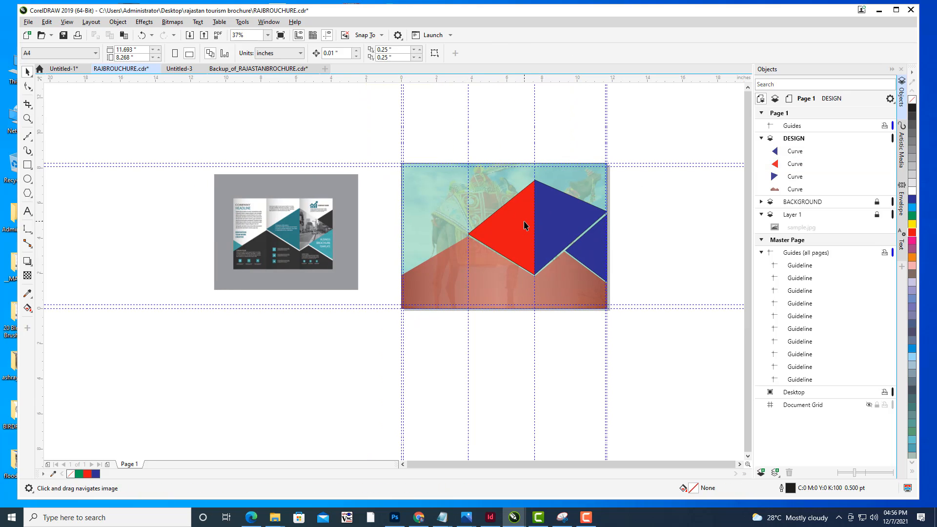
pyautogui.moveTo(558, 206); pyautogui.dragTo(541, 234)
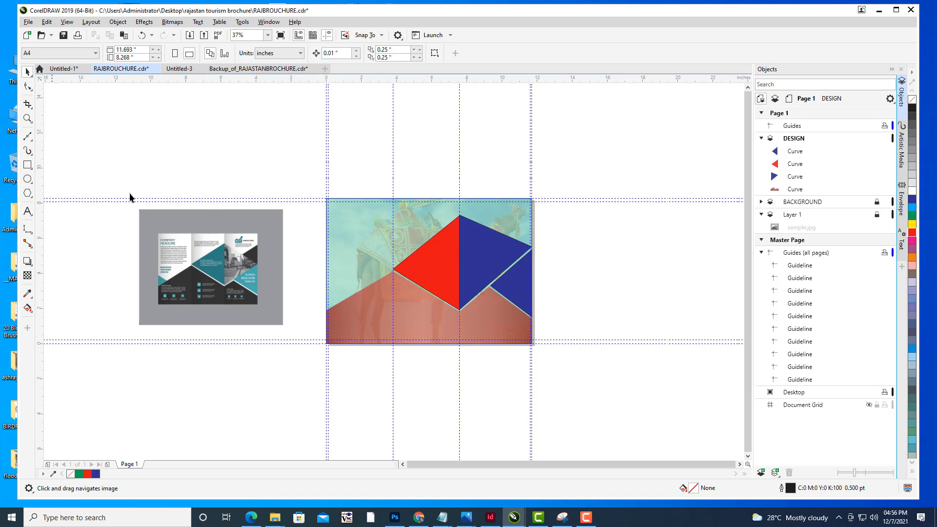
pyautogui.click(510, 254)
pyautogui.click(590, 238)
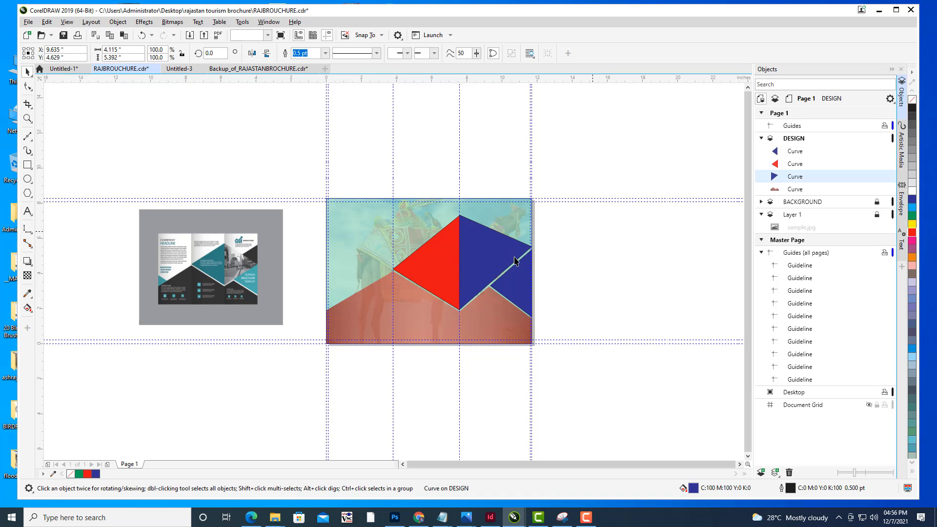
pyautogui.click(490, 263)
pyautogui.click(325, 53)
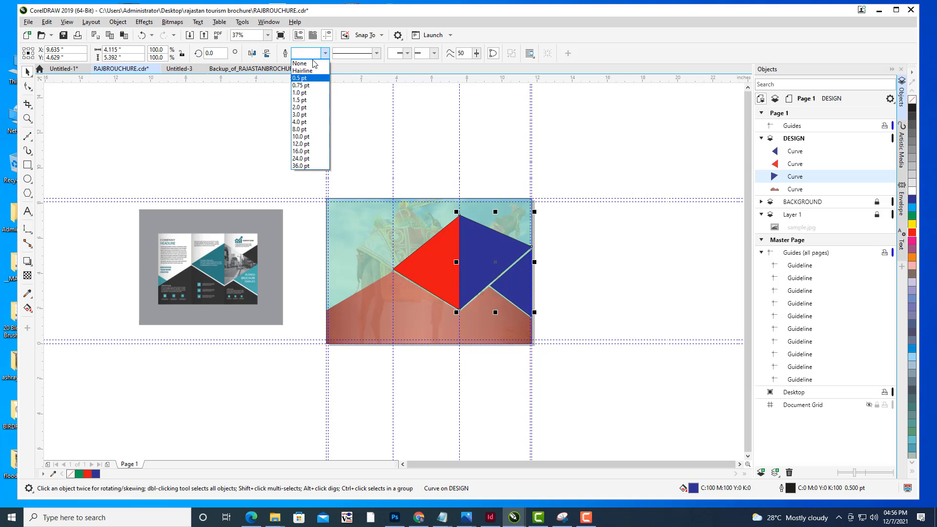
pyautogui.click(301, 62)
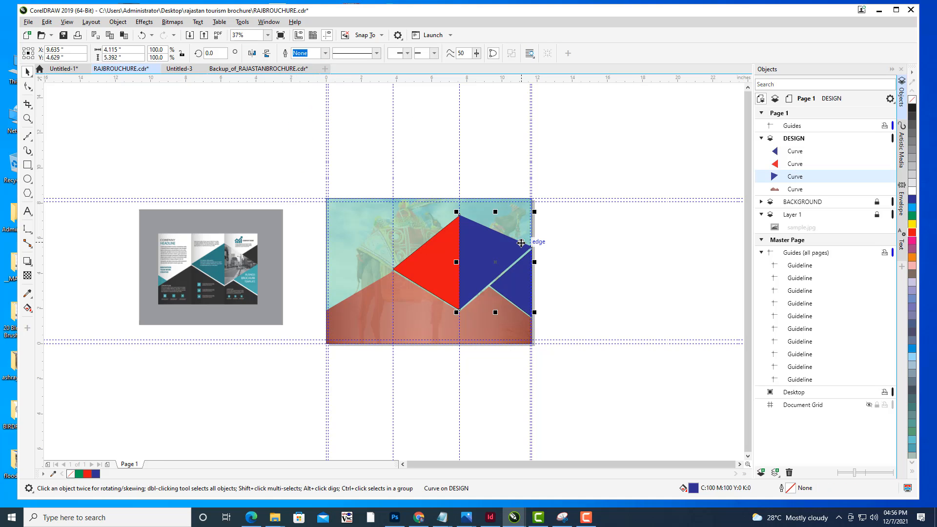
# - Duplicate the blue triangle, mirror the copy, scale it to about 44% and place it at the page's top-right corner
pyautogui.hotkey('ctrl', 'd')
pyautogui.moveTo(489, 241); pyautogui.dragTo(581, 219)
pyautogui.click(252, 54)
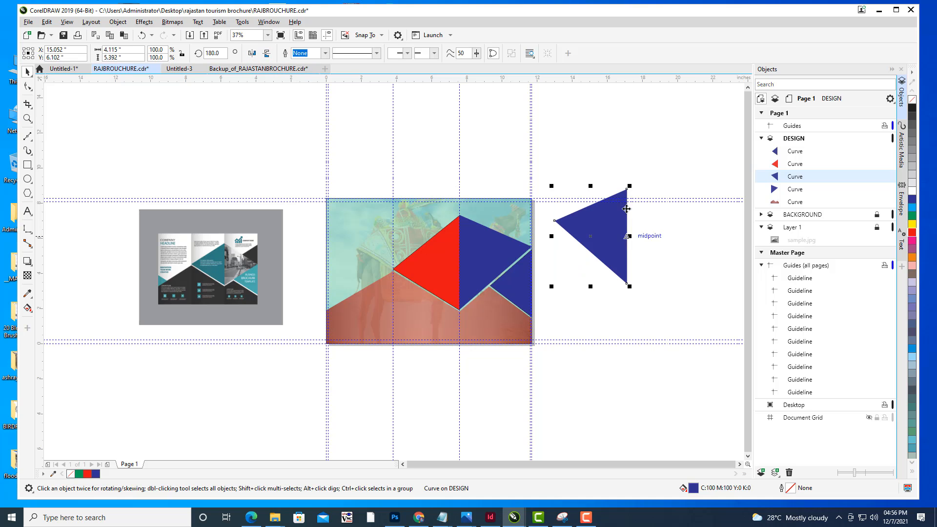
pyautogui.moveTo(628, 189); pyautogui.dragTo(529, 222)
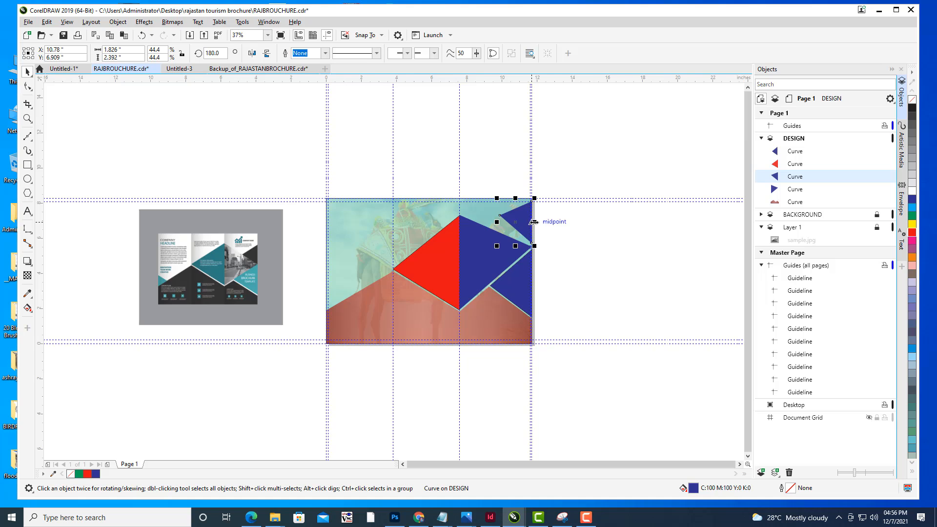
pyautogui.scroll(5, 529, 222)
pyautogui.moveTo(512, 185)
pyautogui.mouseDown()
pyautogui.moveTo(512, 202)
pyautogui.moveTo(512, 194)
pyautogui.mouseUp()
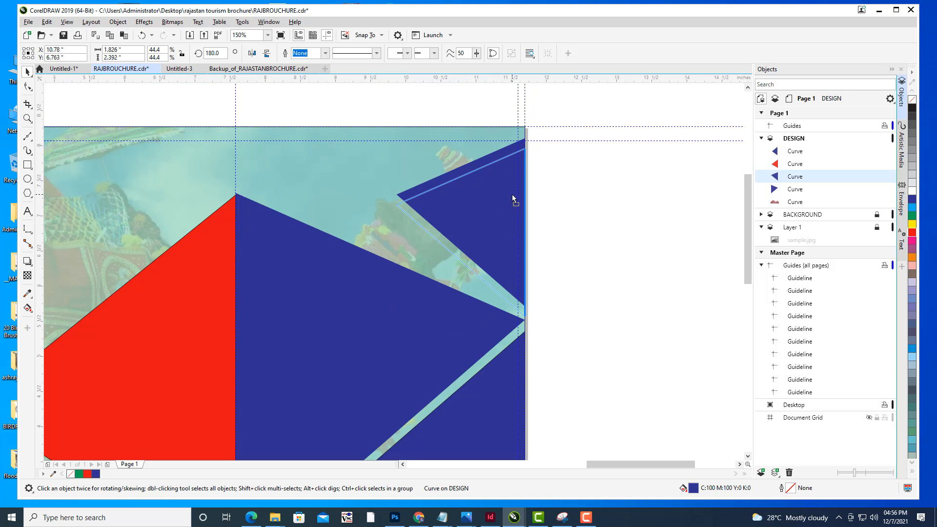
# - Reshape the small triangle by moving its left node down and its top node down below the page's top edge
pyautogui.click(27, 89)
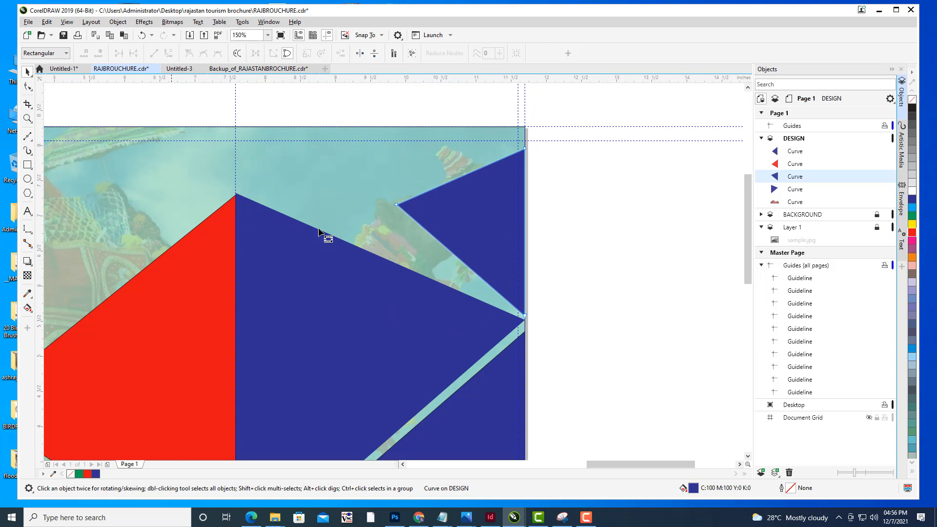
pyautogui.moveTo(397, 204); pyautogui.dragTo(409, 261)
pyautogui.scroll(-2, 555, 199)
pyautogui.scroll(-1, 561, 195)
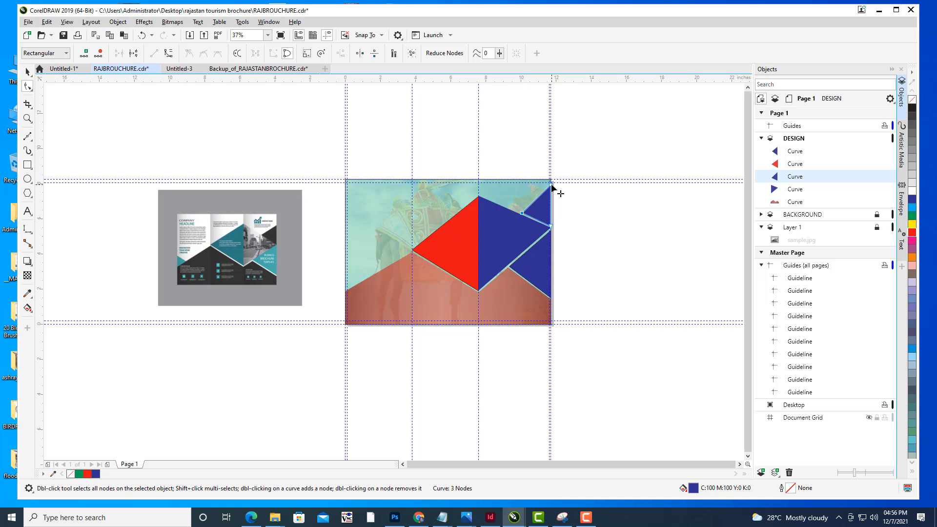
pyautogui.moveTo(552, 185); pyautogui.dragTo(551, 200)
# - Fine-tune the small triangle's nodes so its lower edge lines up with the large triangle's upper edge
pyautogui.scroll(2, 555, 215)
pyautogui.moveTo(431, 213); pyautogui.dragTo(445, 218)
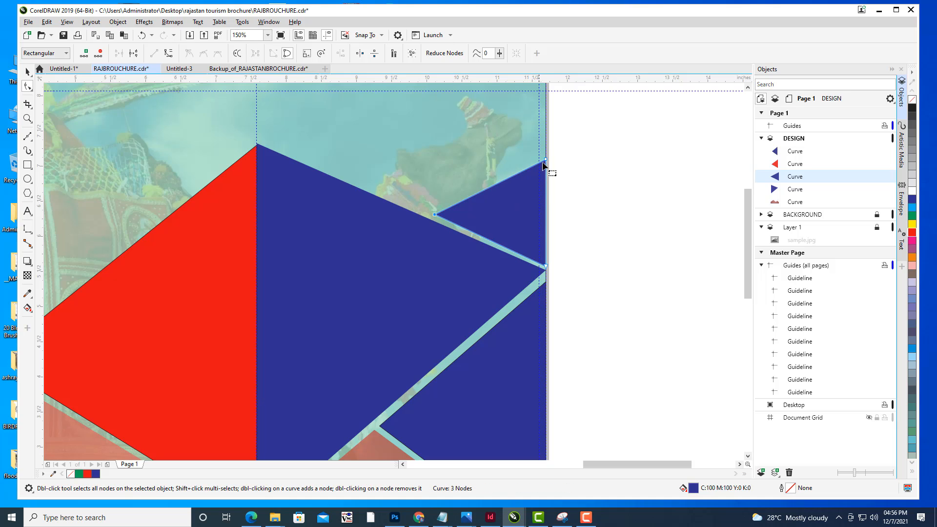
pyautogui.moveTo(547, 160); pyautogui.dragTo(546, 177)
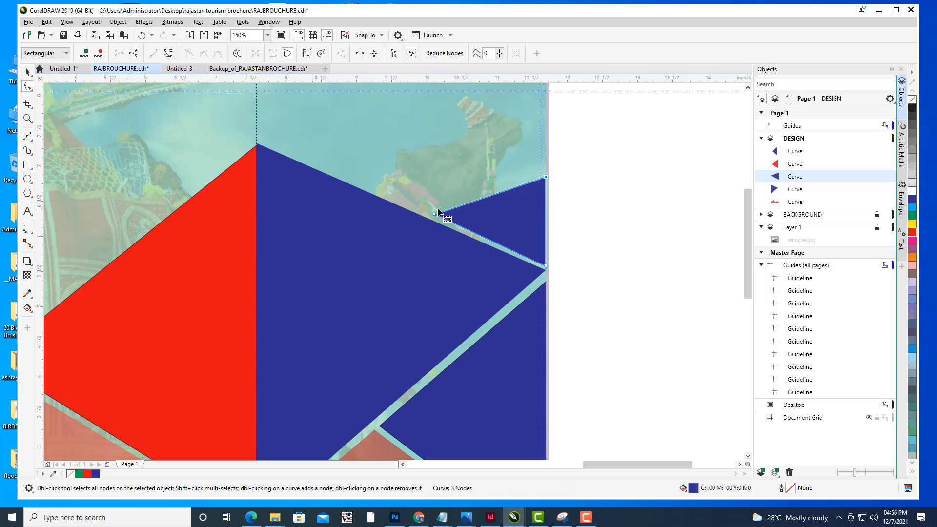
pyautogui.moveTo(435, 216); pyautogui.dragTo(445, 224)
pyautogui.scroll(-1, 587, 192)
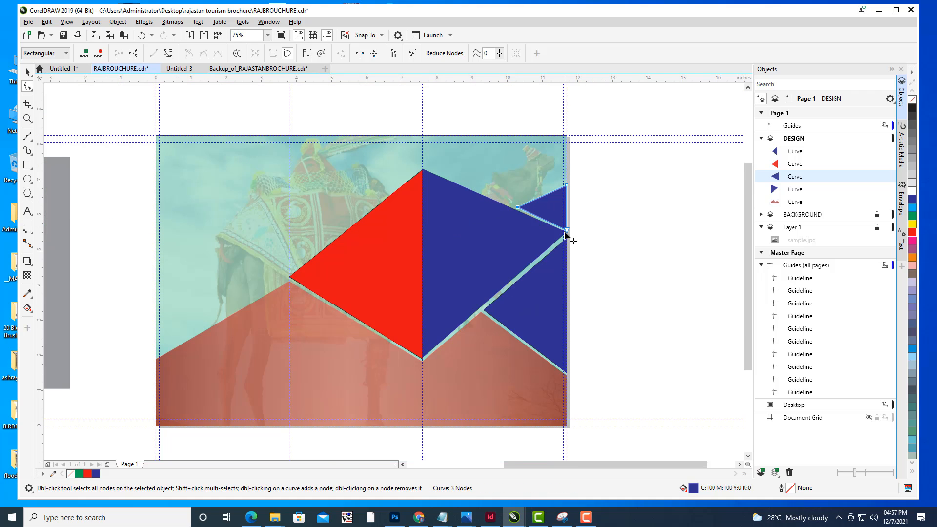
pyautogui.scroll(1, 569, 233)
pyautogui.scroll(4, 567, 231)
pyautogui.moveTo(566, 230)
pyautogui.mouseDown()
pyautogui.moveTo(564, 217)
pyautogui.moveTo(628, 221)
pyautogui.moveTo(575, 232)
pyautogui.mouseUp()
pyautogui.scroll(-4, 585, 215)
pyautogui.scroll(-1, 632, 215)
pyautogui.scroll(1, 575, 233)
pyautogui.moveTo(505, 221); pyautogui.dragTo(541, 247)
pyautogui.scroll(1, 565, 236)
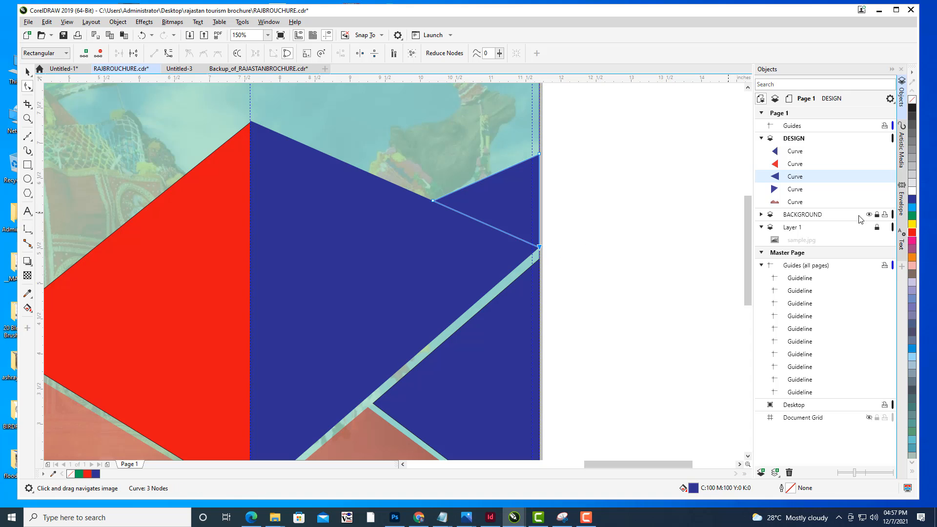
# - Fill the small top-right triangle with yellow
pyautogui.click(913, 225)
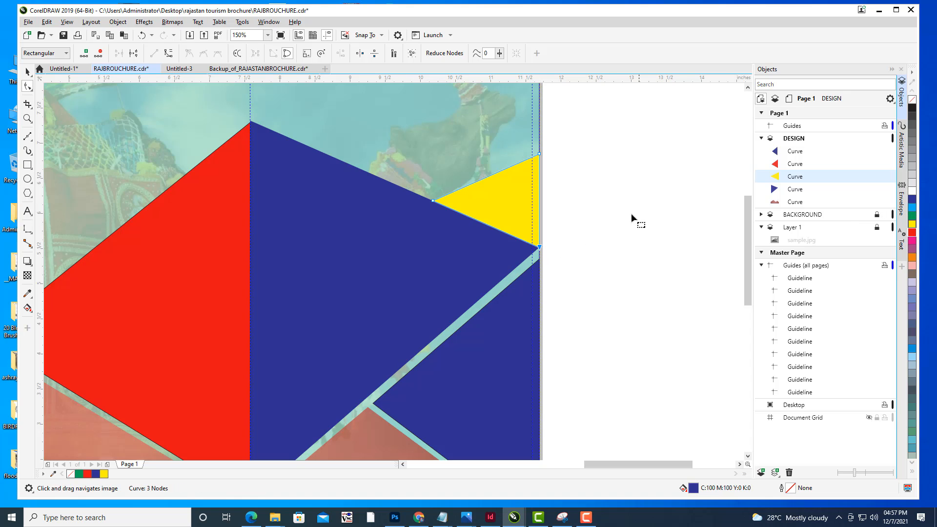
pyautogui.scroll(-2, 658, 203)
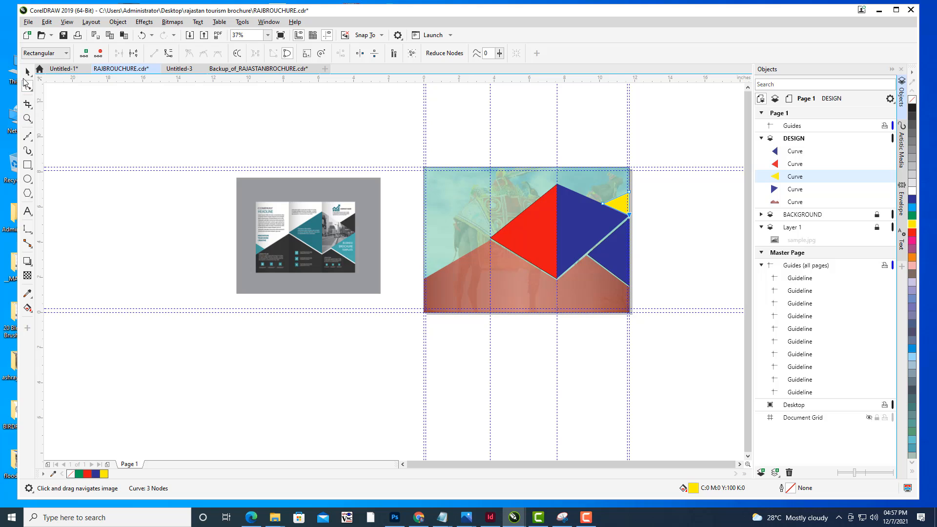
pyautogui.click(27, 72)
pyautogui.click(164, 121)
pyautogui.moveTo(600, 218)
pyautogui.mouseDown()
pyautogui.moveTo(628, 196)
pyautogui.moveTo(611, 208)
pyautogui.mouseUp()
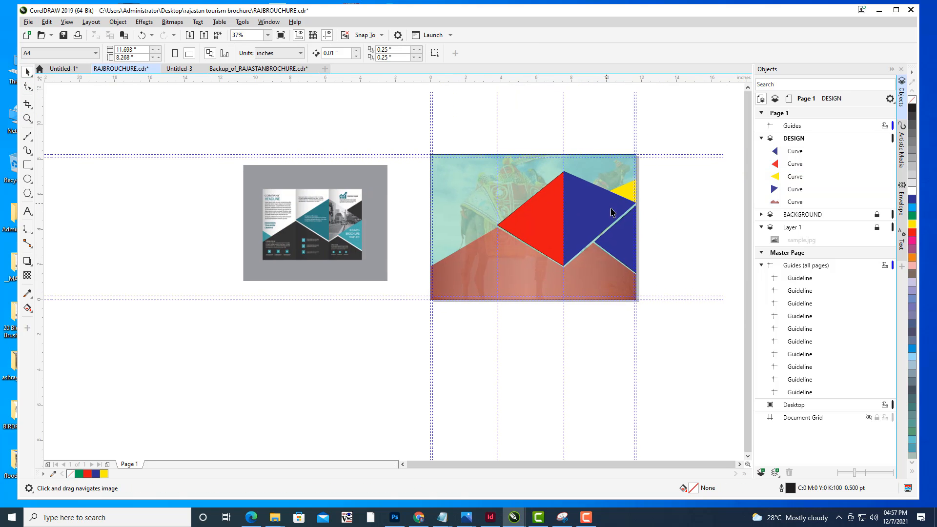
pyautogui.moveTo(441, 224); pyautogui.dragTo(458, 241)
# - Draw a rectangle about 1.6 by 1.76 inches at the page's left edge over the red zigzag
pyautogui.scroll(1, 537, 279)
pyautogui.click(27, 165)
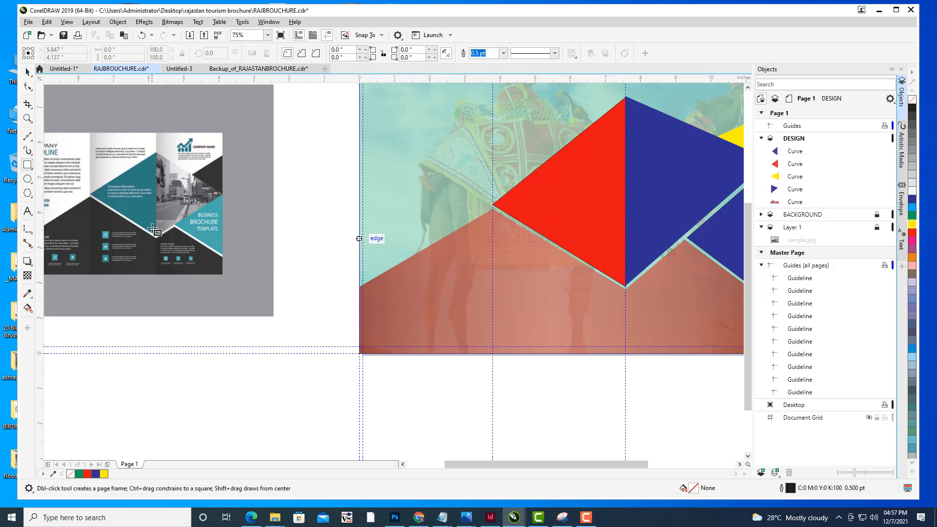
pyautogui.moveTo(360, 223); pyautogui.dragTo(416, 284)
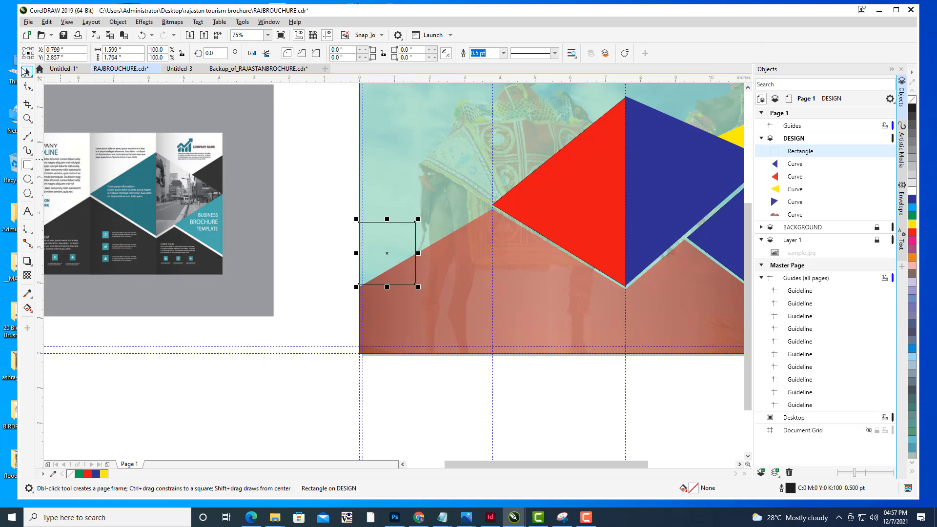
# - Fill the new rectangle with yellow and remove its outline
pyautogui.press('space')
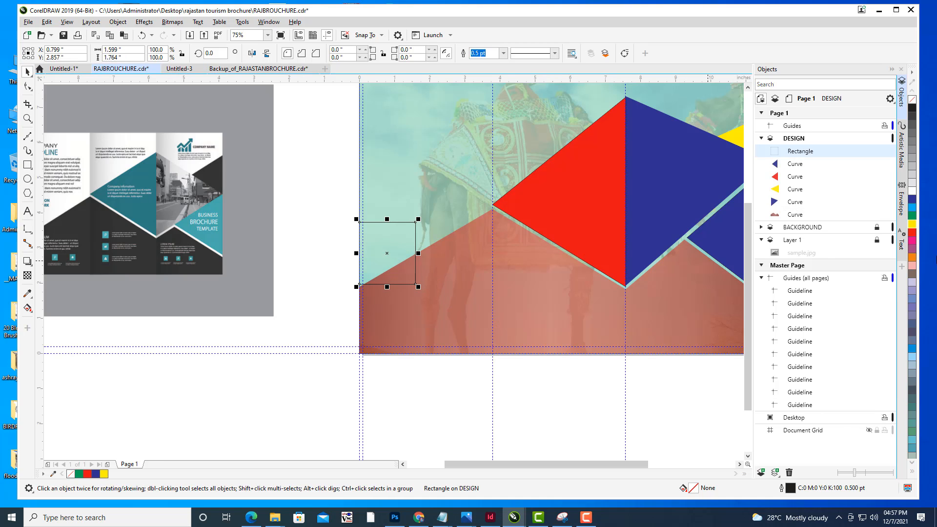
pyautogui.click(914, 226)
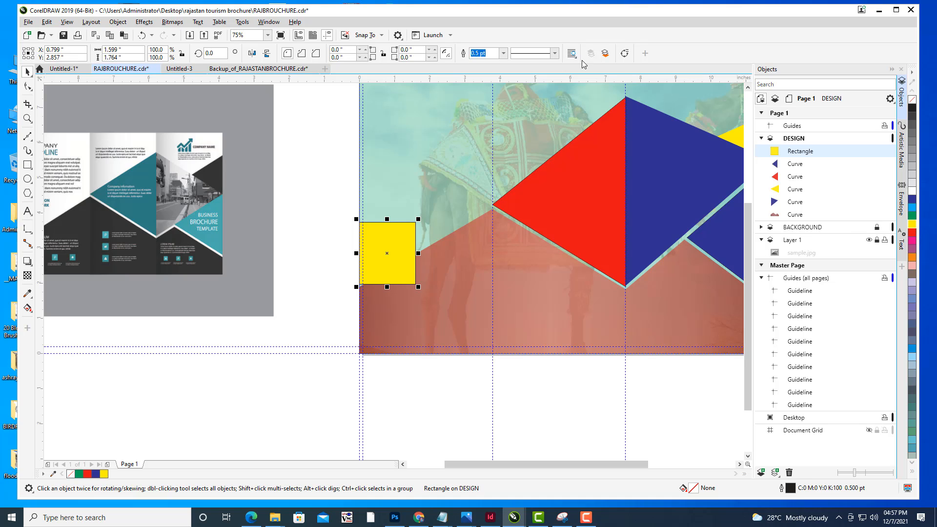
pyautogui.click(504, 53)
pyautogui.click(478, 63)
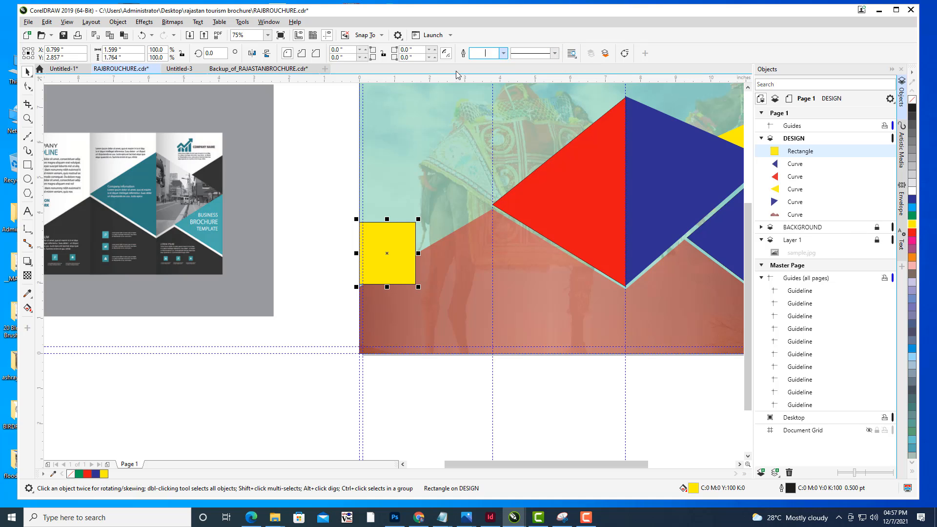
# - Convert the yellow square to curves and delete its bottom-right node to turn it into a triangle
pyautogui.click(339, 130)
pyautogui.click(392, 238)
pyautogui.click(391, 237)
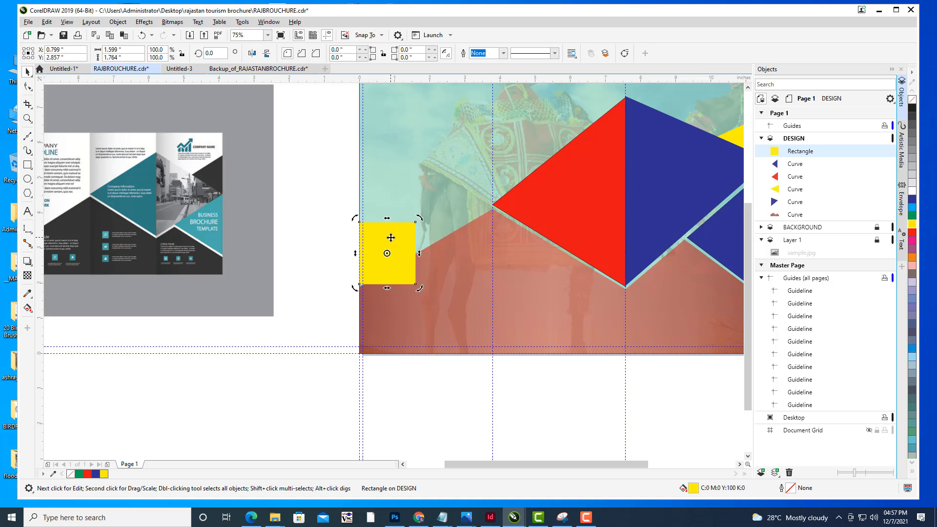
pyautogui.hotkey('ctrl', 'q')
pyautogui.click(320, 236)
pyautogui.click(414, 250)
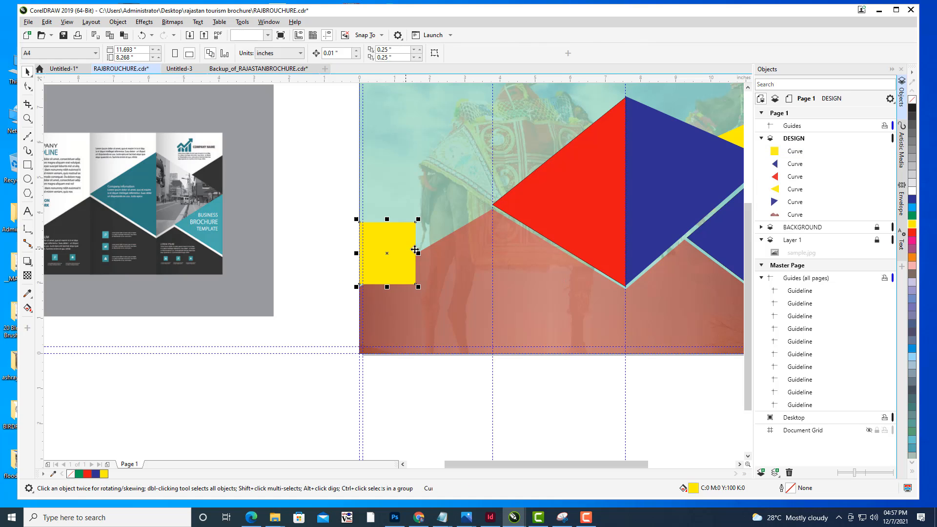
pyautogui.click(28, 87)
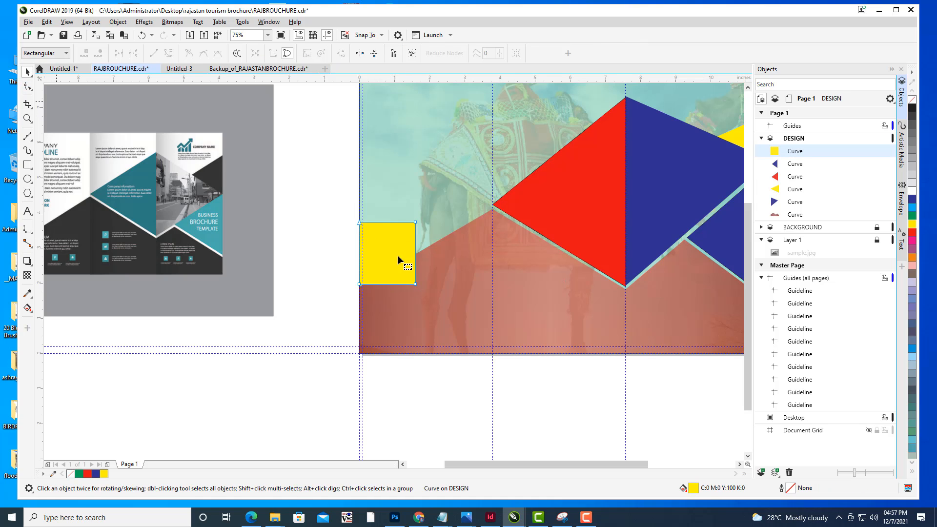
pyautogui.doubleClick(416, 284)
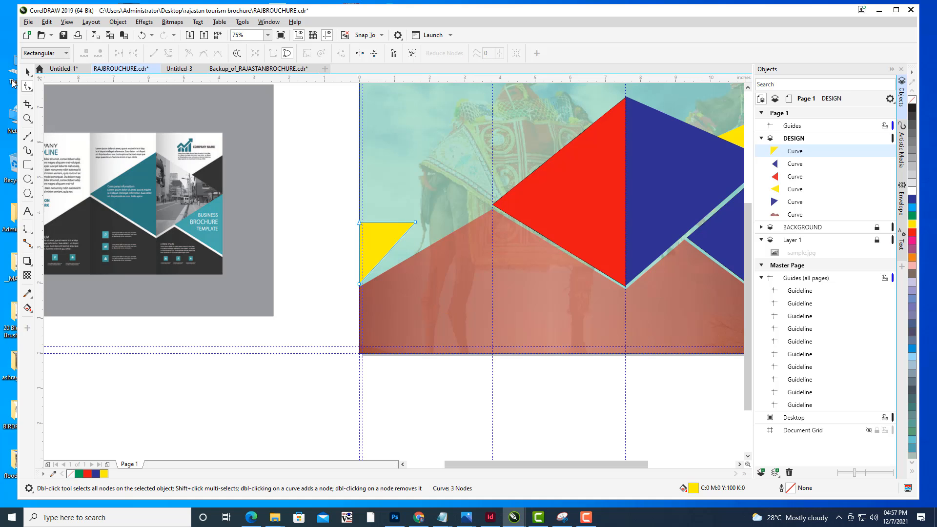
# - Move the yellow triangle's right node down onto the red zigzag's upper edge and nudge its bottom node
pyautogui.press('space')
pyautogui.moveTo(391, 259); pyautogui.dragTo(536, 263)
pyautogui.click(28, 87)
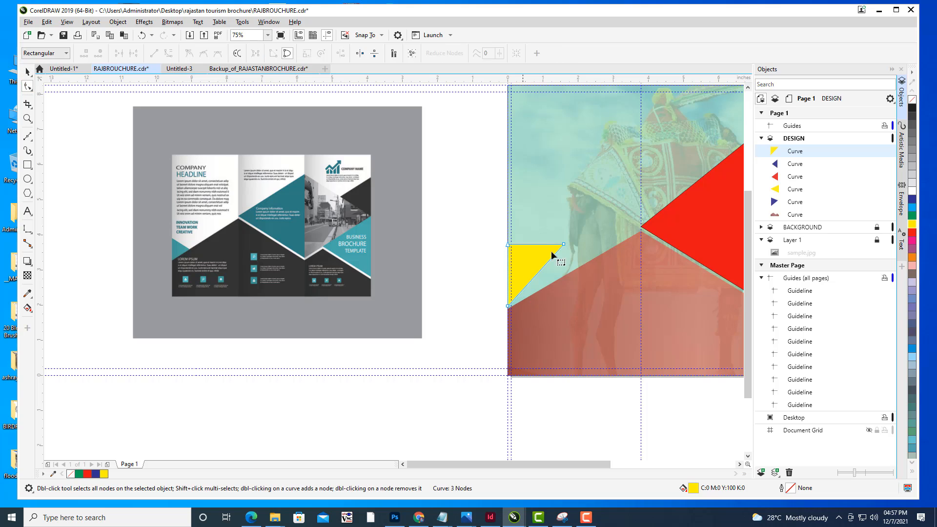
pyautogui.moveTo(564, 246); pyautogui.dragTo(567, 275)
pyautogui.moveTo(508, 306); pyautogui.dragTo(508, 309)
pyautogui.press('space')
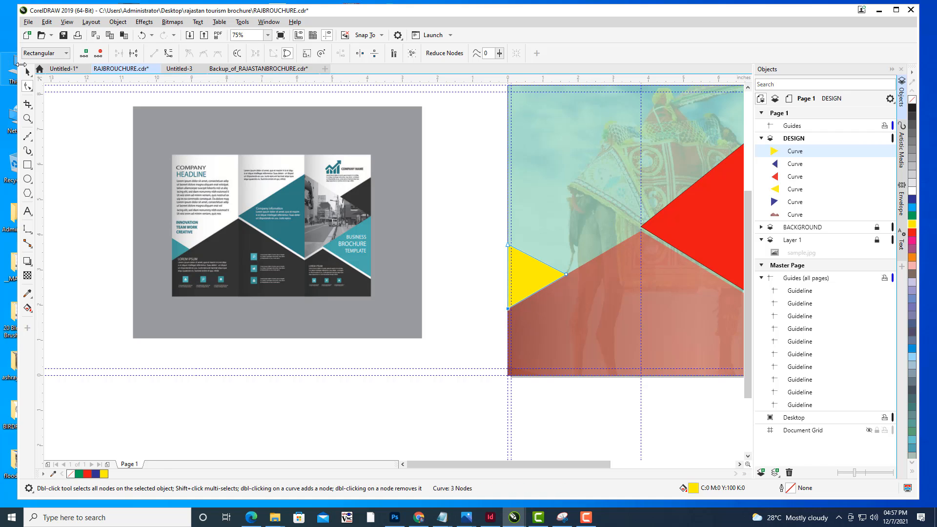
# - Nudge the large blue triangle's right node slightly down at the page's right edge
pyautogui.click(456, 221)
pyautogui.scroll(-2, 516, 188)
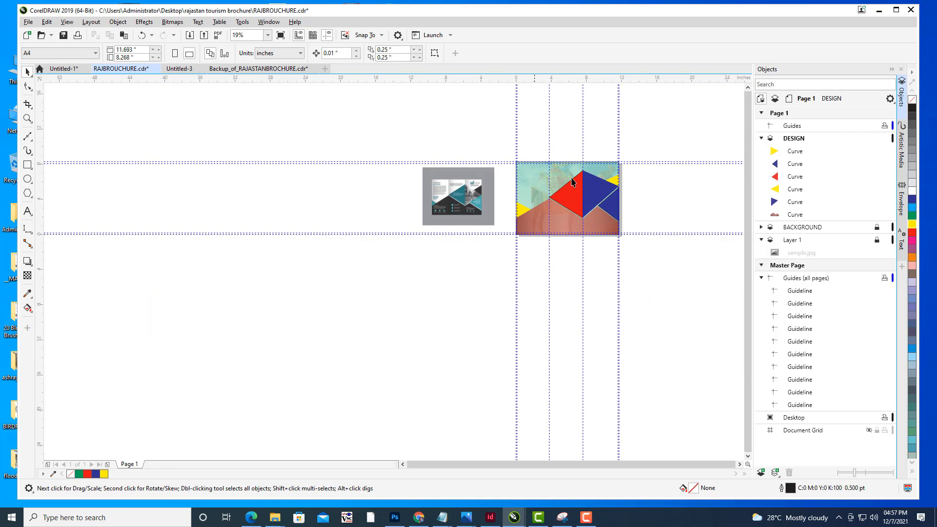
pyautogui.moveTo(572, 180); pyautogui.dragTo(525, 195)
pyautogui.scroll(1, 525, 195)
pyautogui.moveTo(569, 182); pyautogui.dragTo(594, 176)
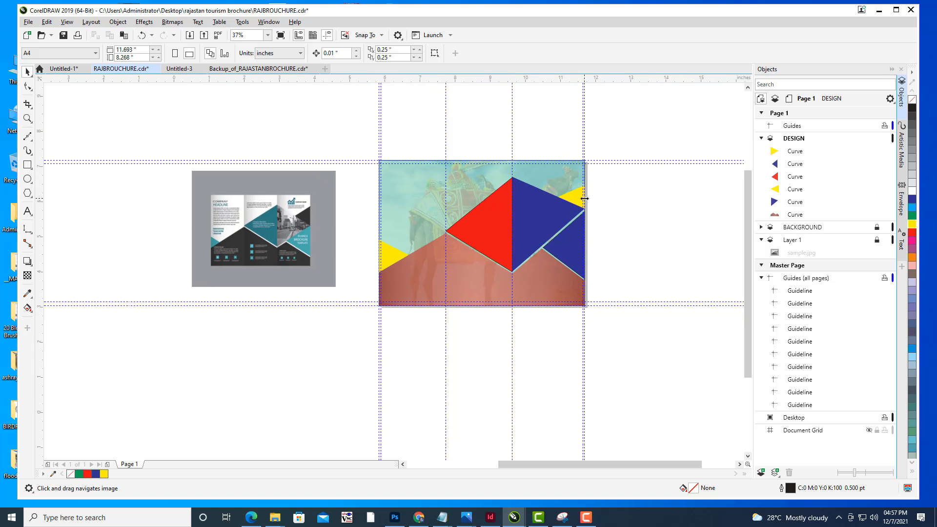
pyautogui.scroll(5, 584, 192)
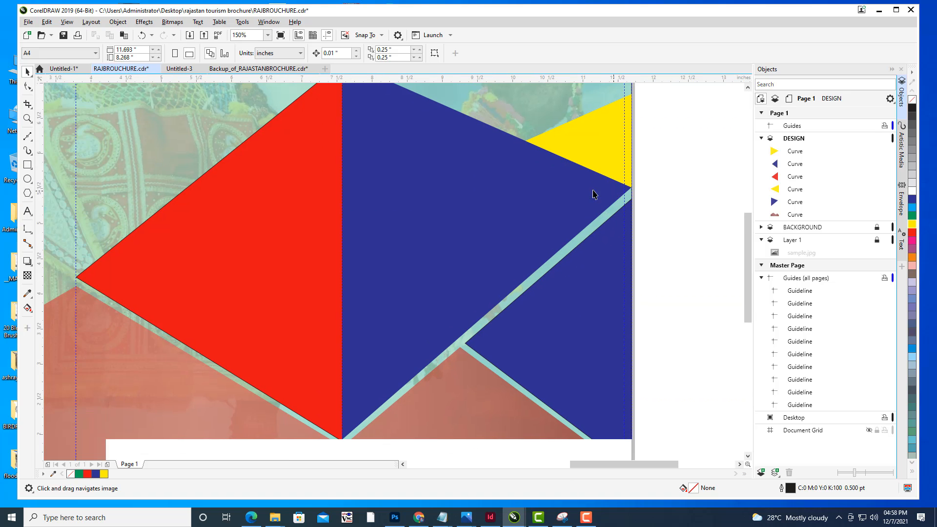
pyautogui.scroll(-3, 591, 194)
pyautogui.scroll(2, 603, 189)
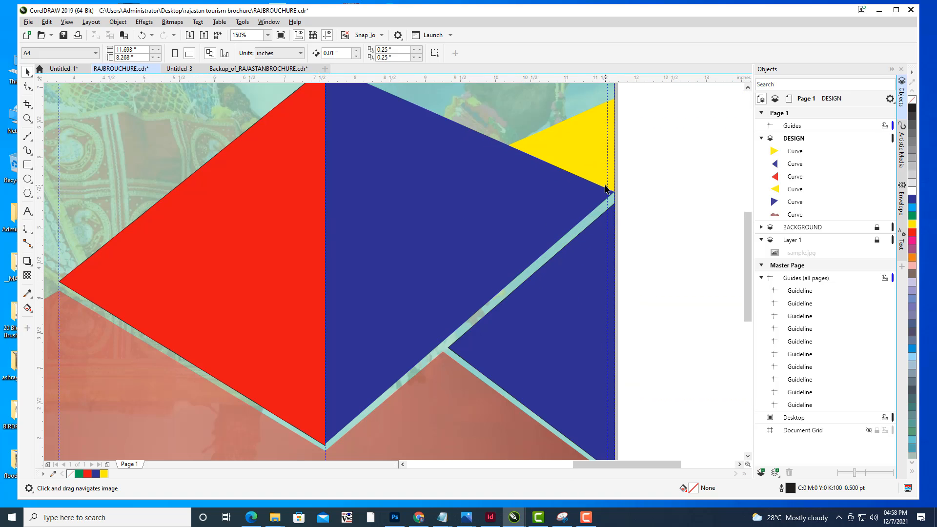
pyautogui.click(573, 198)
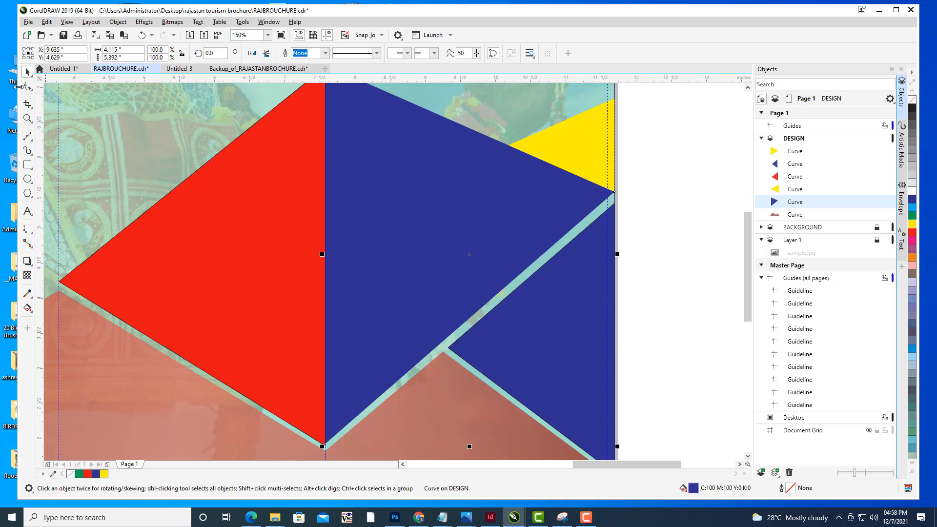
pyautogui.click(27, 86)
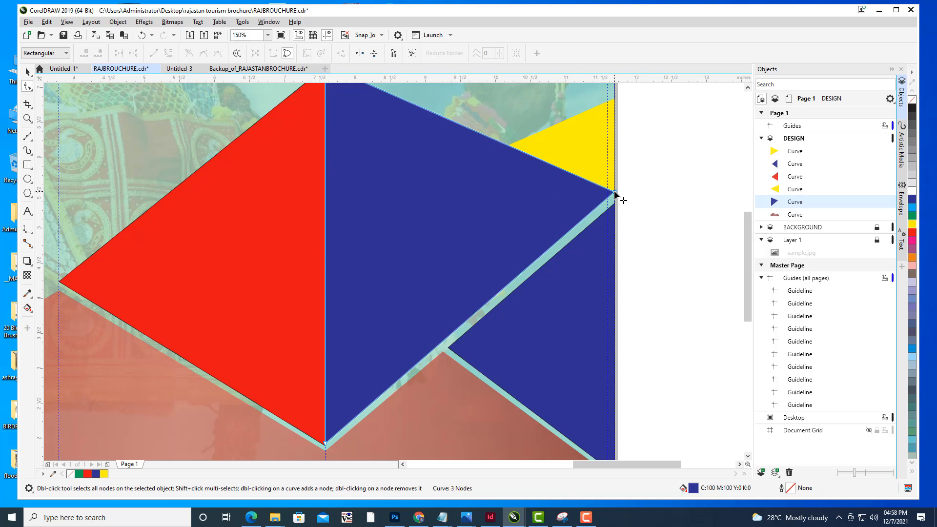
pyautogui.moveTo(614, 193); pyautogui.dragTo(615, 195)
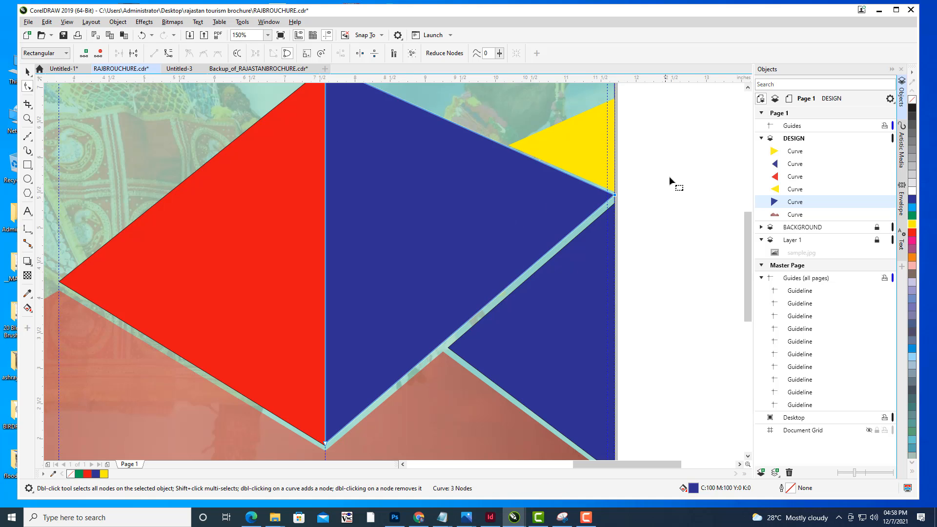
pyautogui.scroll(-3, 670, 174)
pyautogui.click(27, 72)
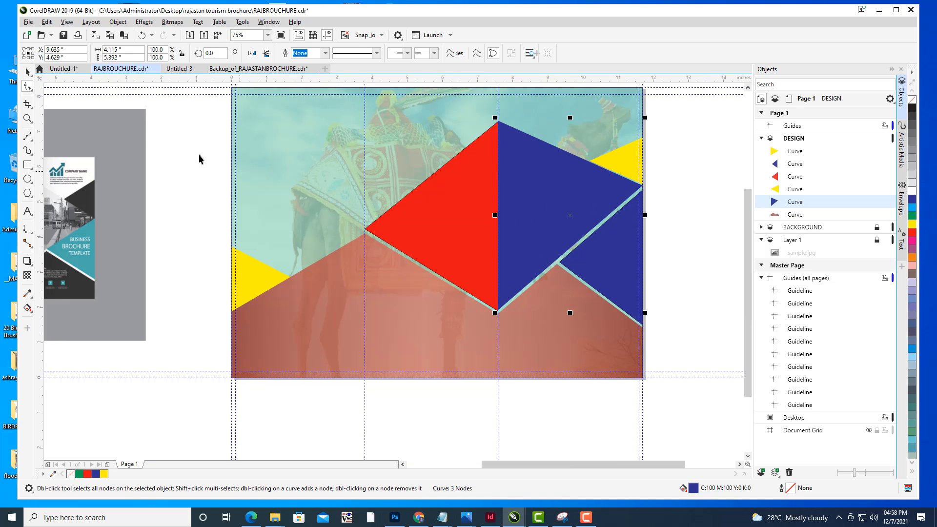
pyautogui.click(198, 155)
pyautogui.scroll(-3, 488, 203)
pyautogui.moveTo(529, 202); pyautogui.dragTo(595, 219)
pyautogui.scroll(-1, 560, 221)
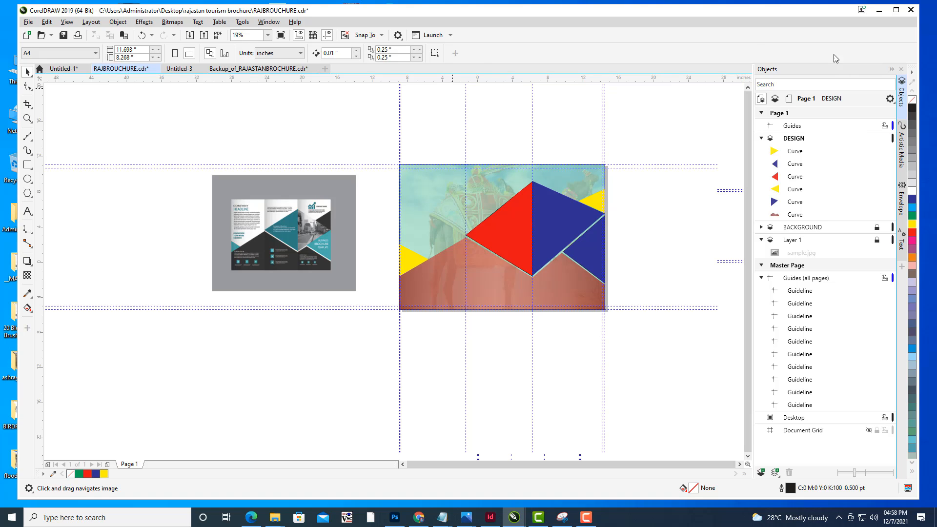
# - Switch to the browser and search Google Images for "rajasthan patterns"
pyautogui.click(419, 517)
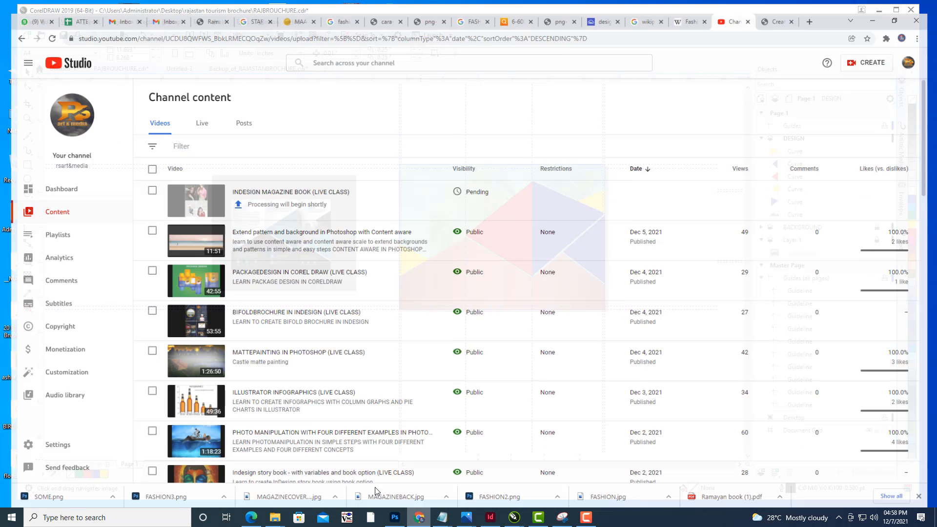
pyautogui.click(817, 8)
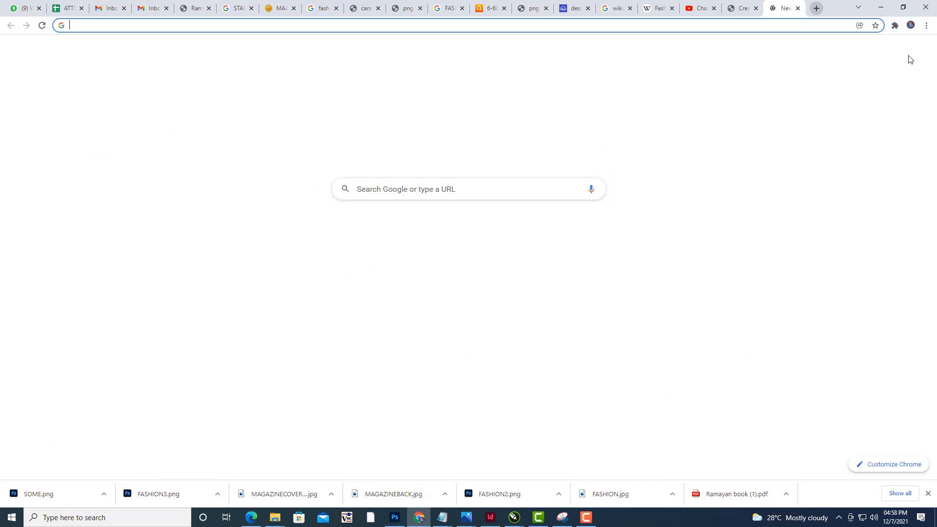
pyautogui.click(870, 51)
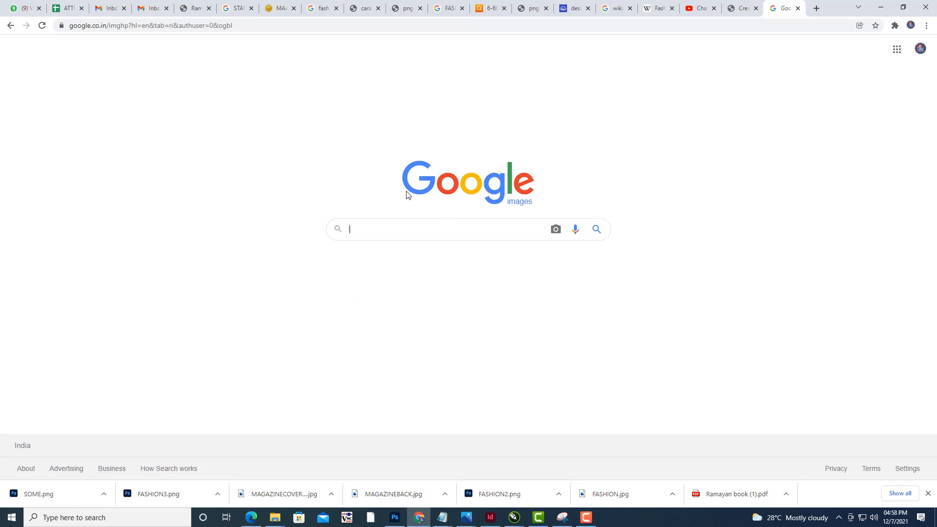
pyautogui.click(407, 223)
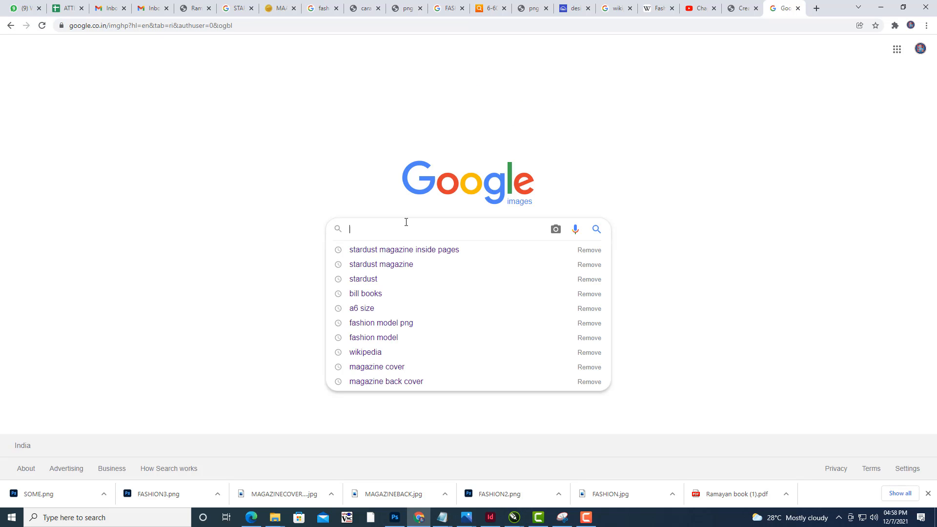
pyautogui.write('RAJAS')
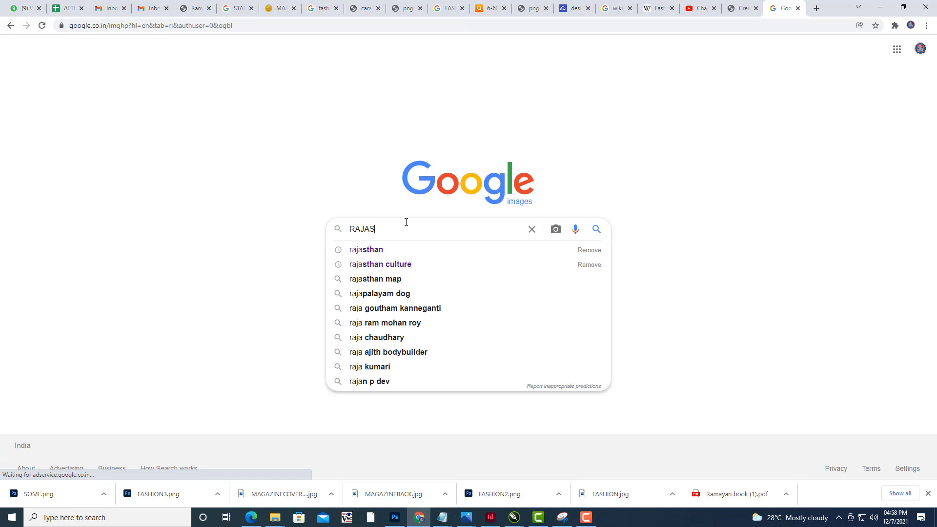
pyautogui.write('TAHAN')
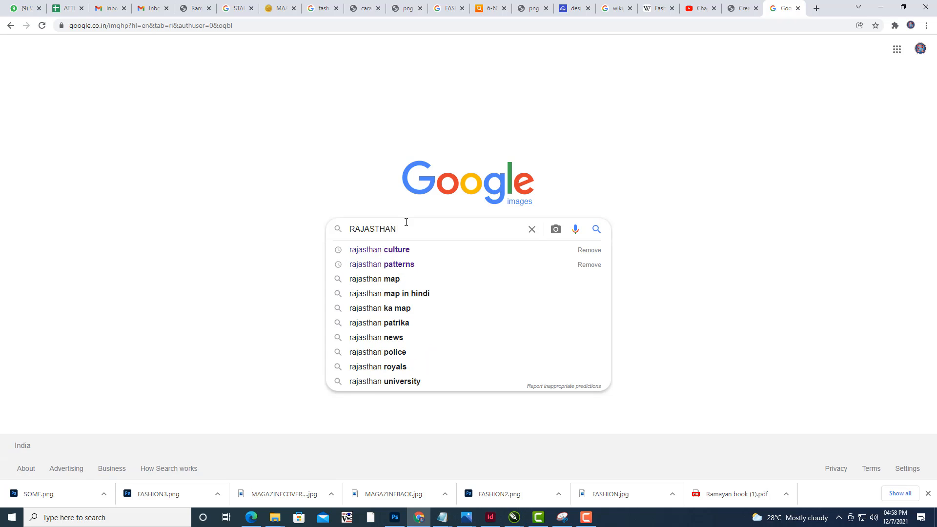
pyautogui.click(404, 265)
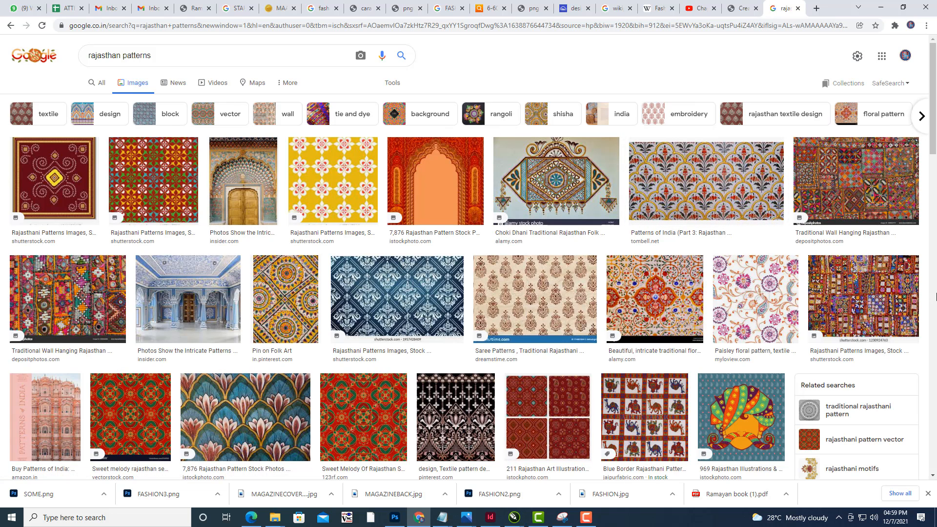
# - Browse the Rajasthan pattern image results and preview a floral carving pattern
pyautogui.scroll(-3, 541, 207)
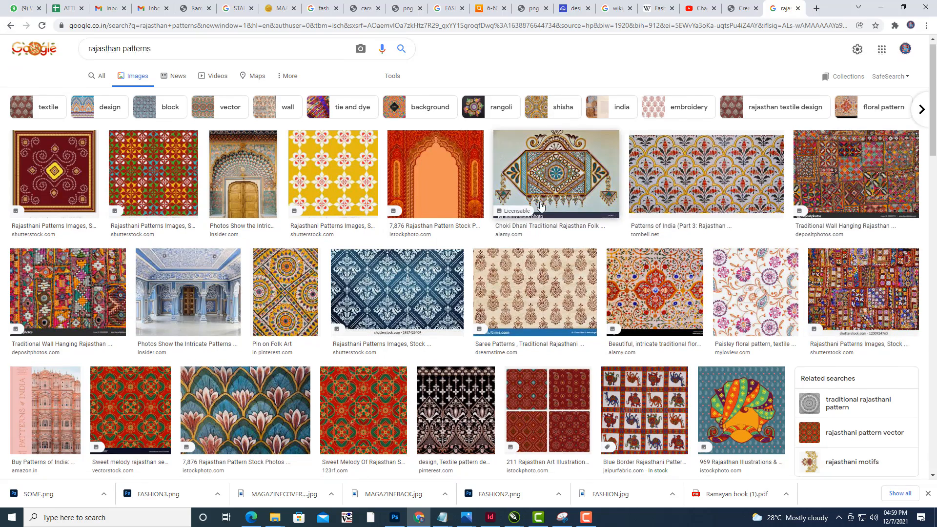
pyautogui.scroll(3, 896, 274)
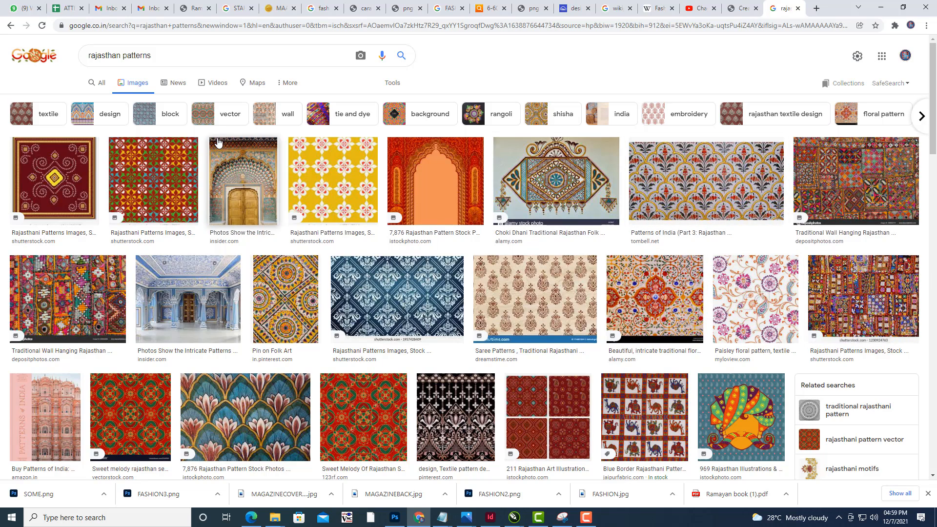
pyautogui.scroll(-7, 810, 260)
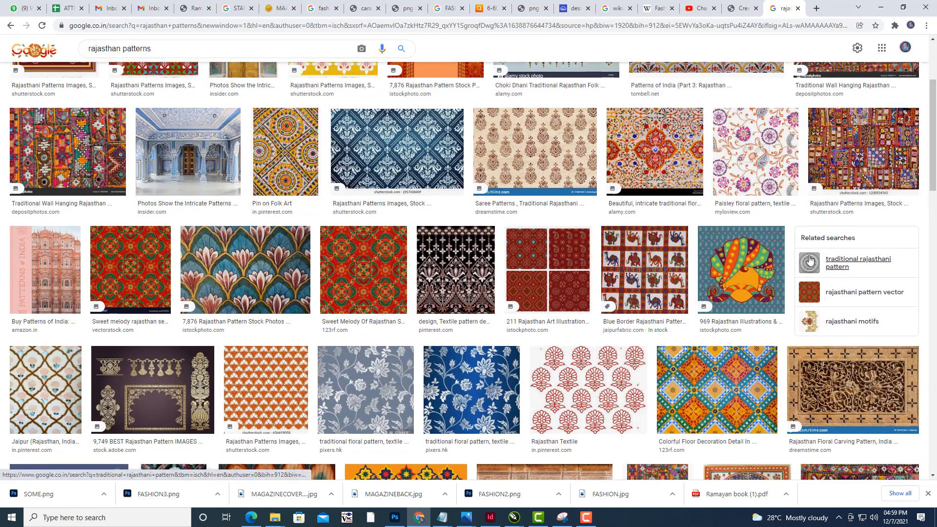
pyautogui.scroll(-4, 810, 261)
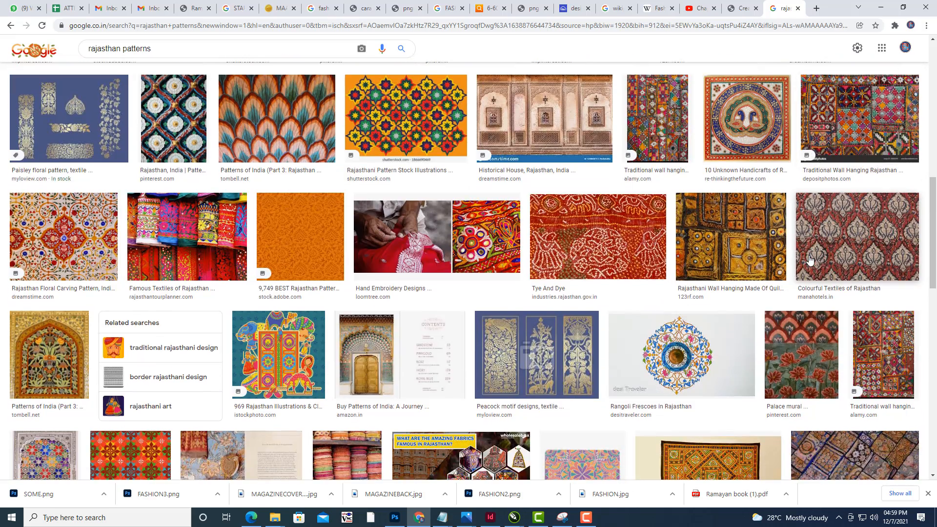
pyautogui.click(32, 249)
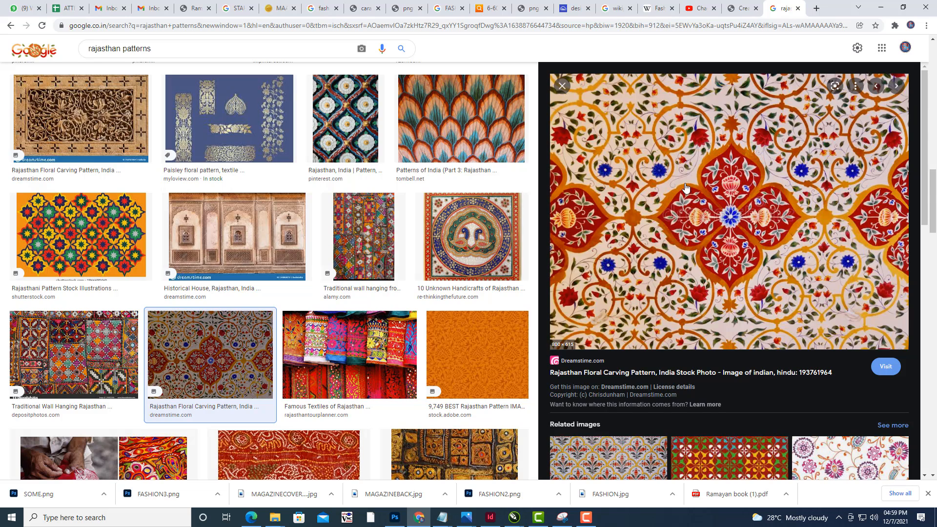
pyautogui.scroll(-2, 726, 192)
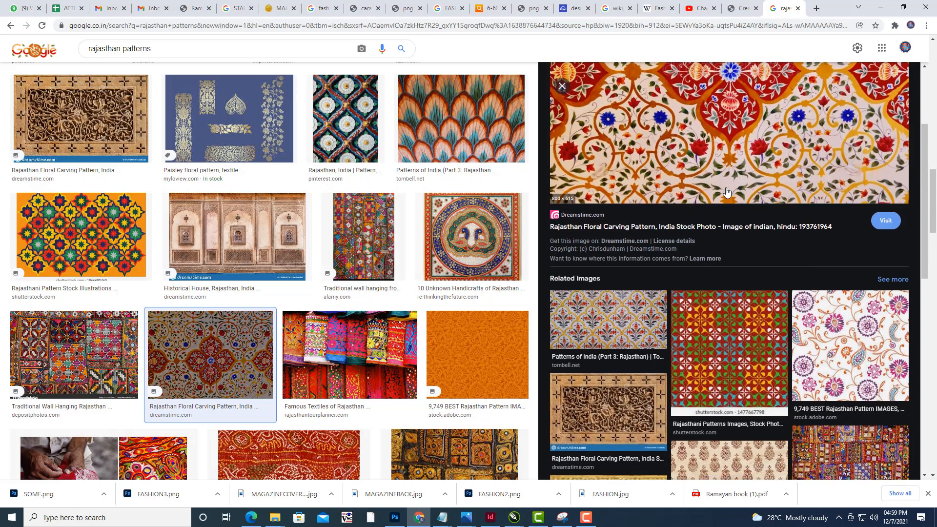
pyautogui.scroll(2, 726, 192)
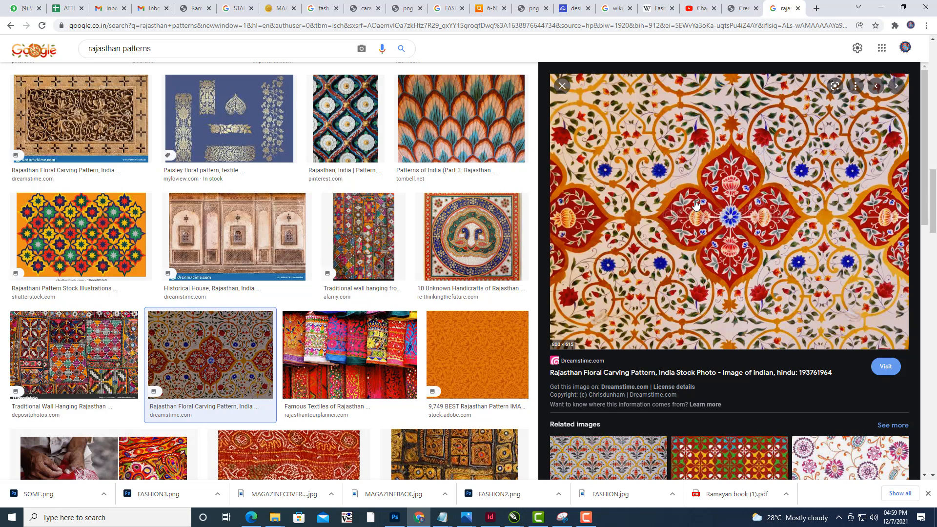
pyautogui.scroll(-5, 695, 204)
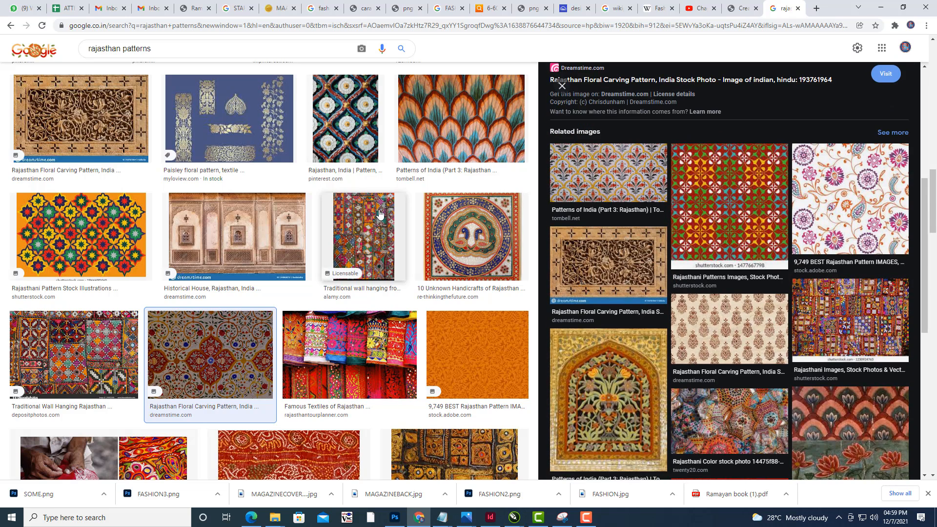
pyautogui.scroll(10, 384, 211)
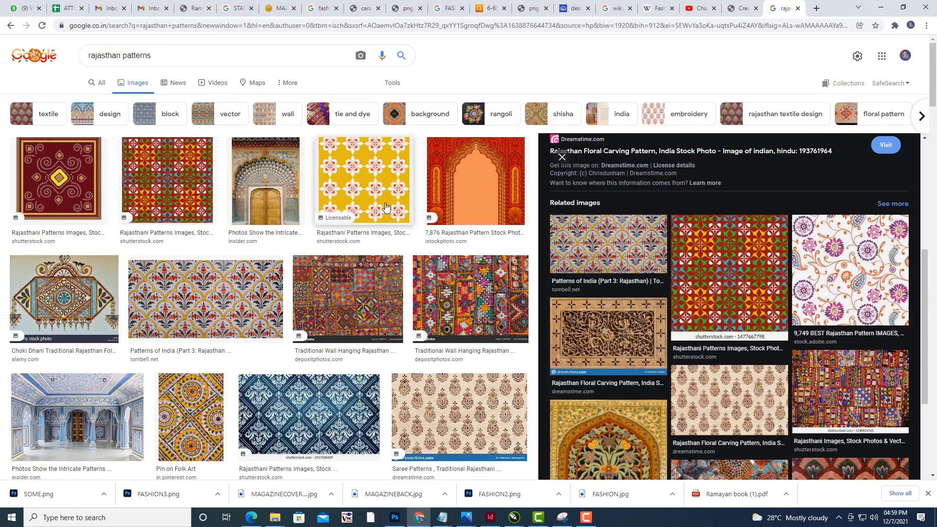
pyautogui.scroll(4, 716, 206)
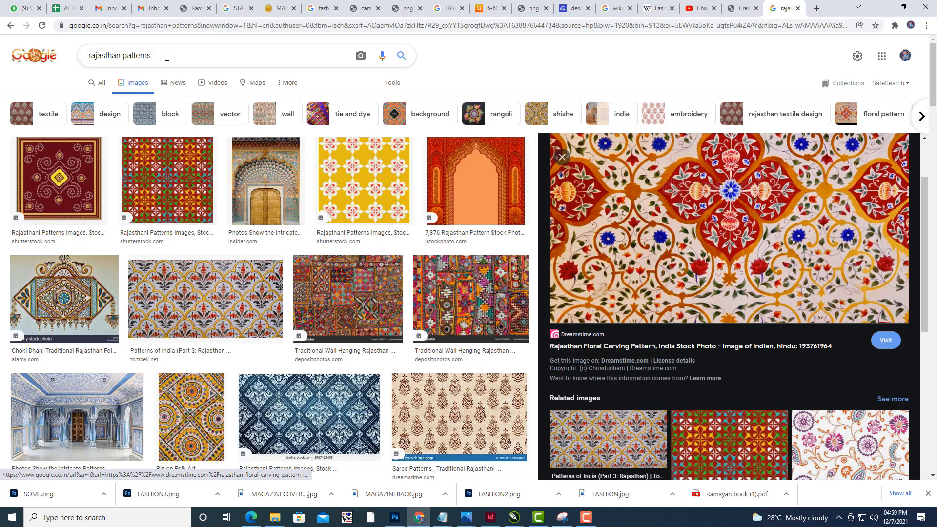
# - Refine the image search to "rajasthan patterns CLIPART"
pyautogui.click(166, 56)
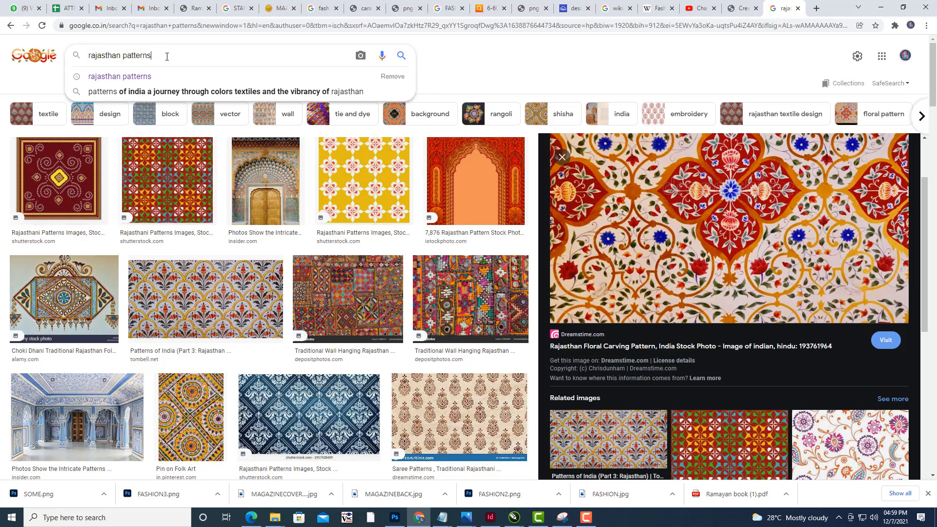
pyautogui.write('L')
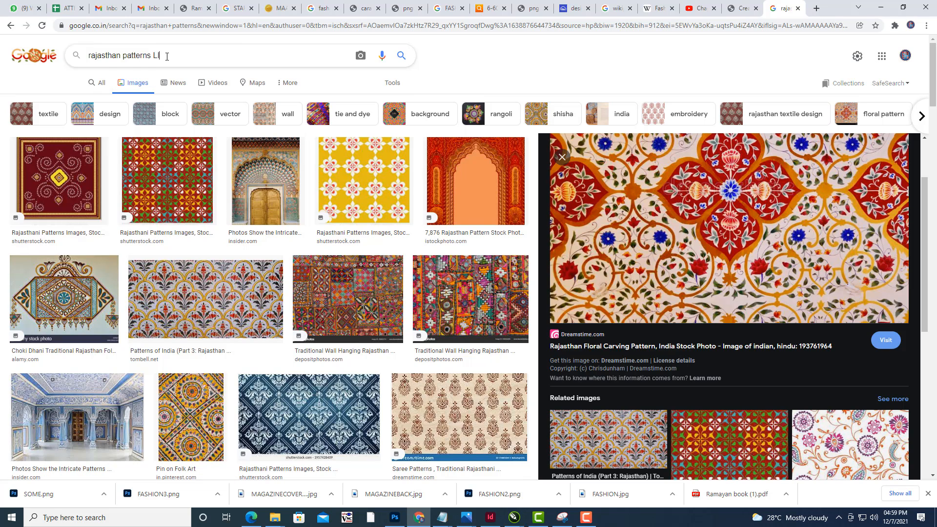
pyautogui.press('BackSpace')
pyautogui.write('CL')
pyautogui.write('IPART')
pyautogui.press('Return')
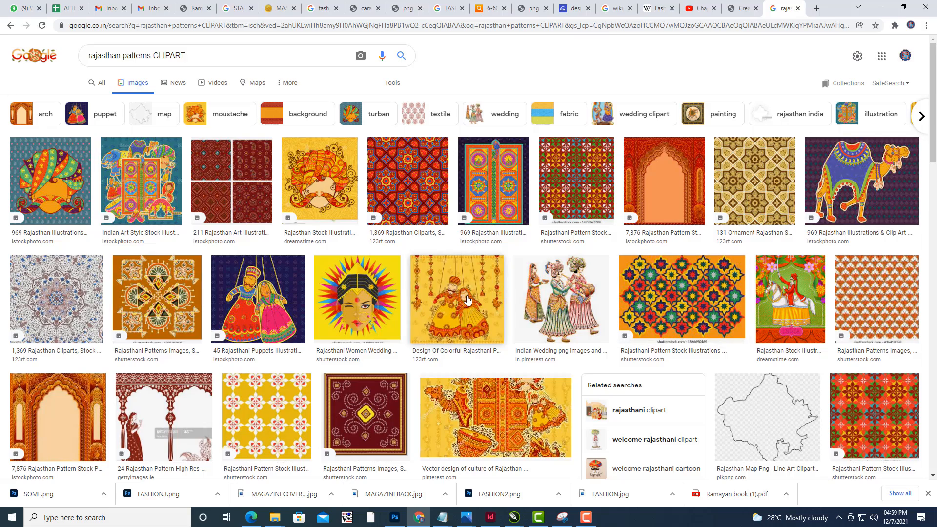
# - Browse the clipart results and preview a colourful Rajasthani star-tile pattern
pyautogui.scroll(-3, 776, 240)
pyautogui.scroll(-2, 807, 197)
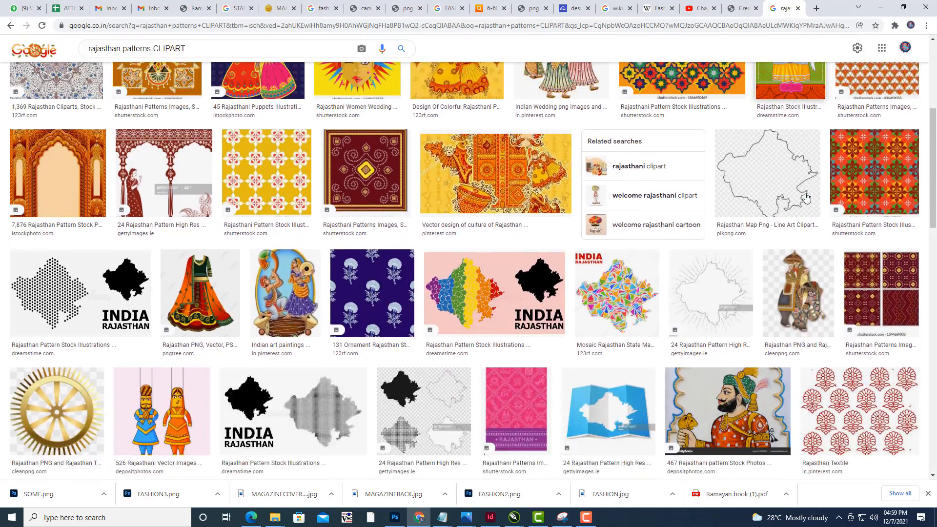
pyautogui.scroll(4, 806, 197)
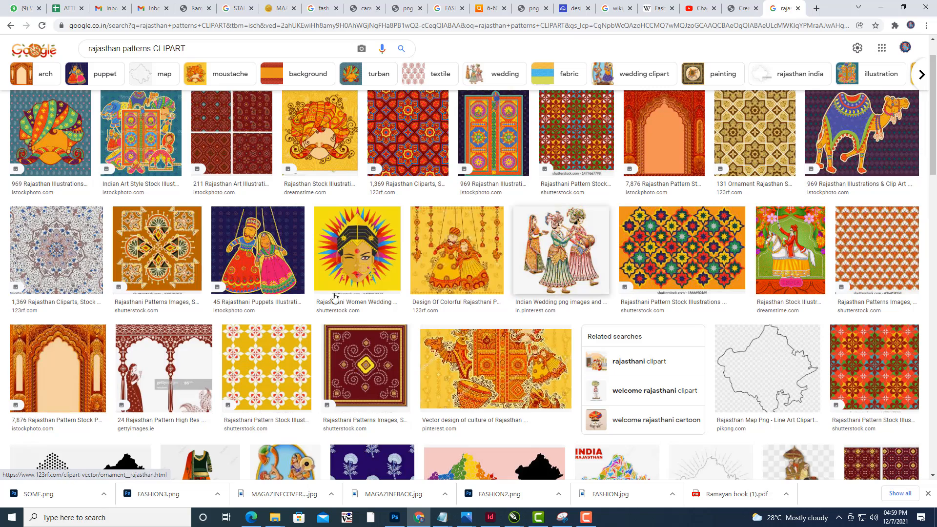
pyautogui.scroll(1, 563, 218)
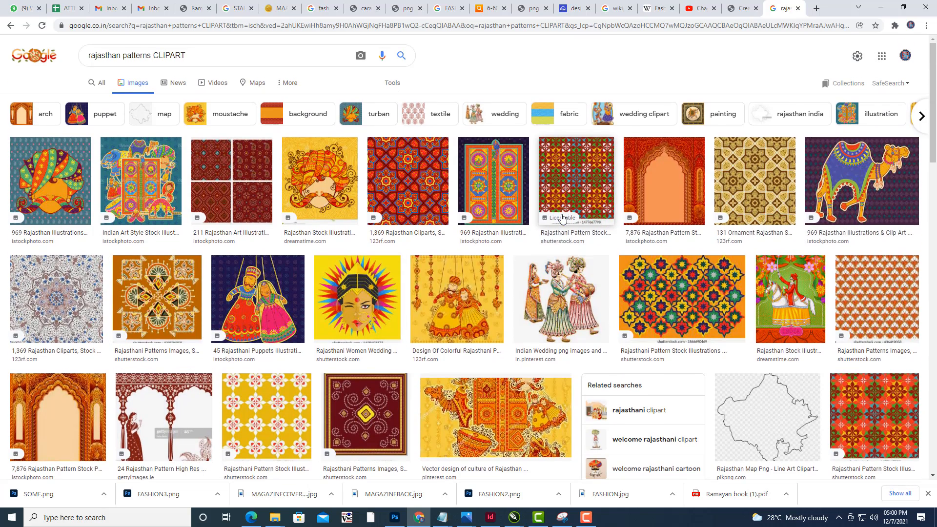
pyautogui.click(702, 299)
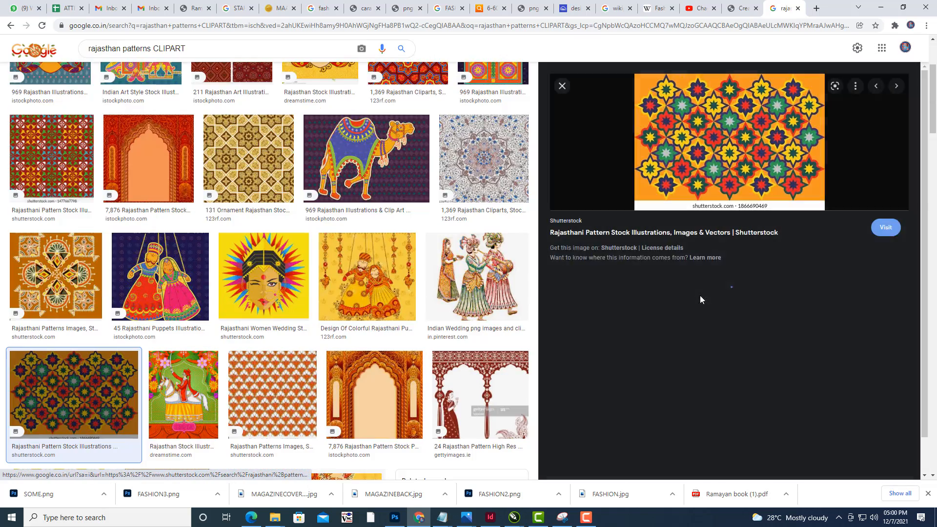
pyautogui.scroll(-3, 714, 285)
pyautogui.scroll(-5, 717, 288)
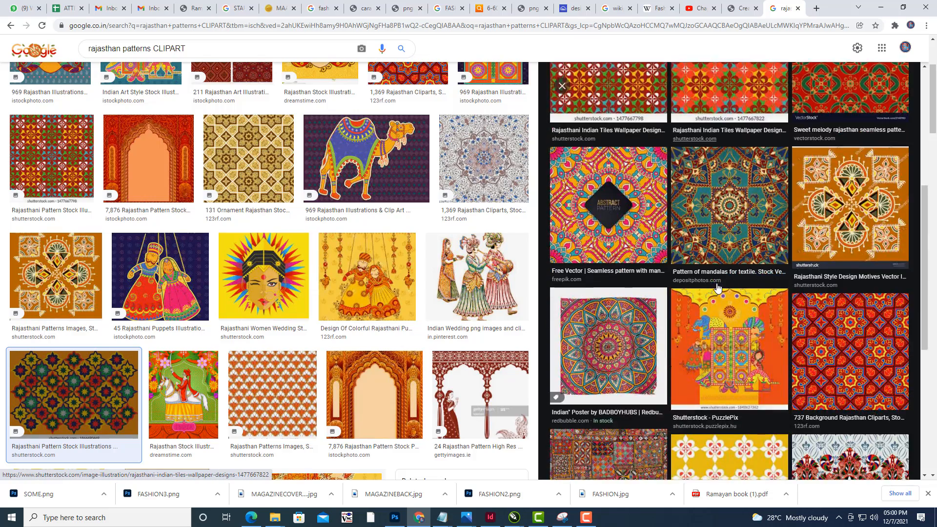
pyautogui.scroll(8, 716, 288)
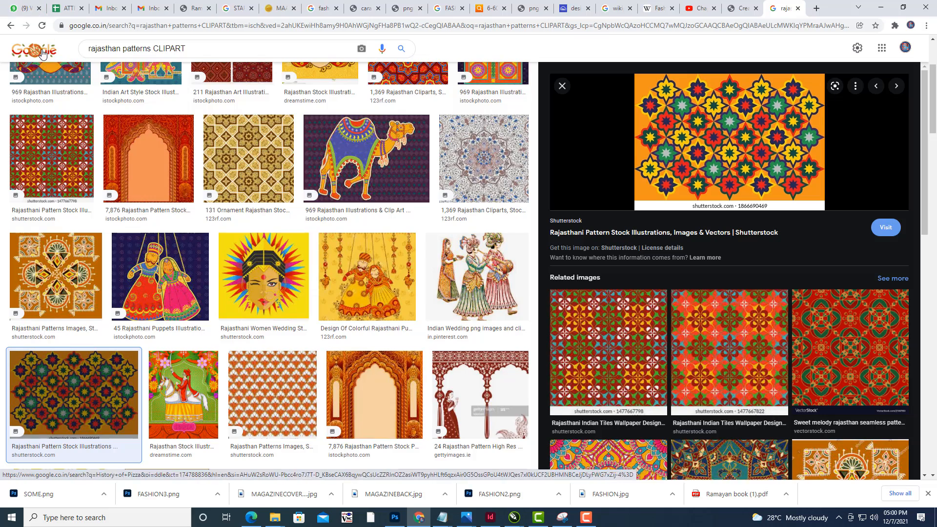
# - Return to the earlier results and save the floral carving pattern image as DESIGNS in the rajastan tourism brochure folder
pyautogui.click(11, 26)
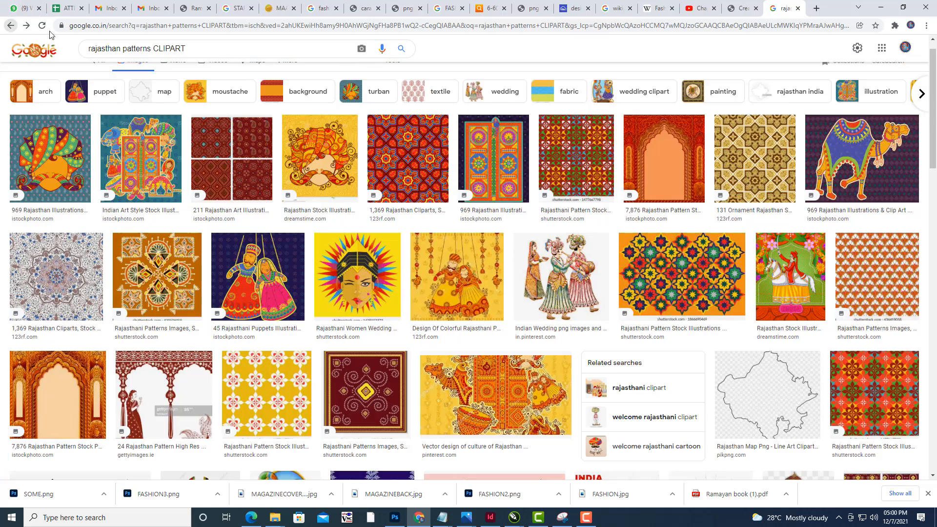
pyautogui.click(11, 25)
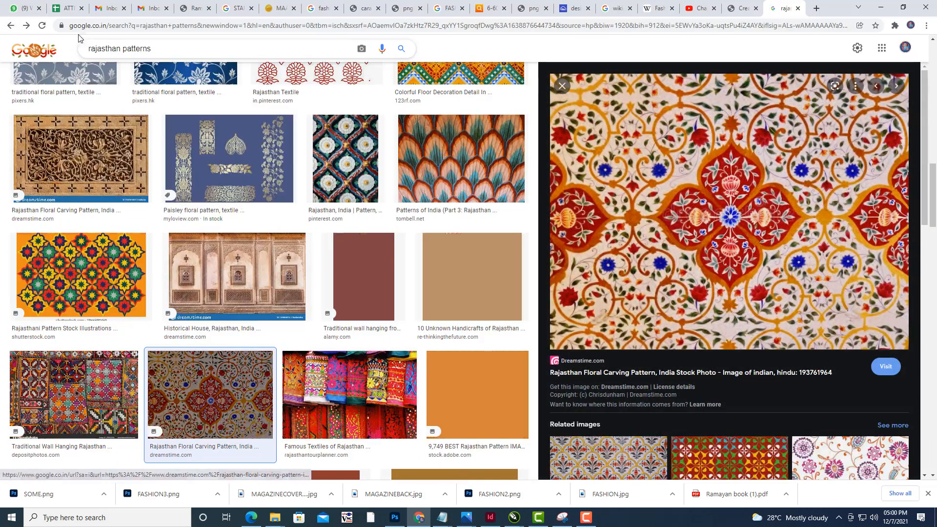
pyautogui.rightClick(644, 171)
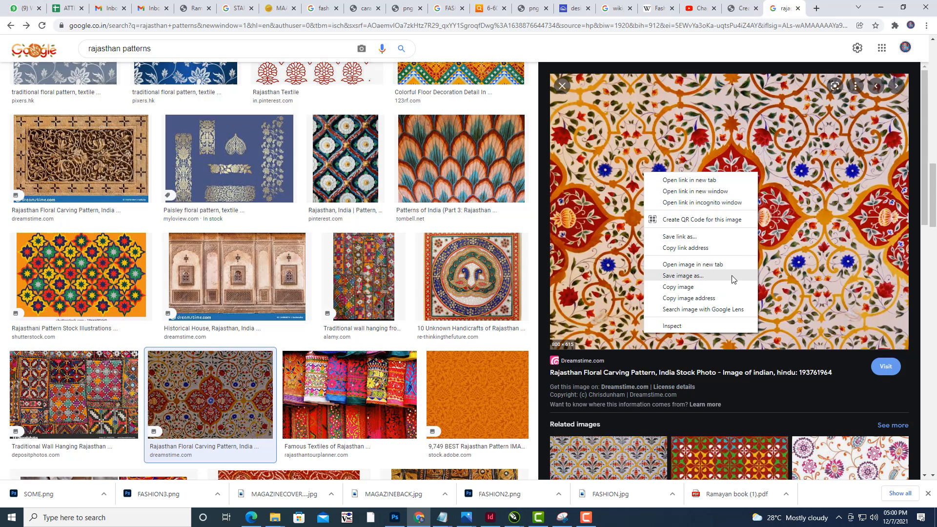
pyautogui.click(732, 276)
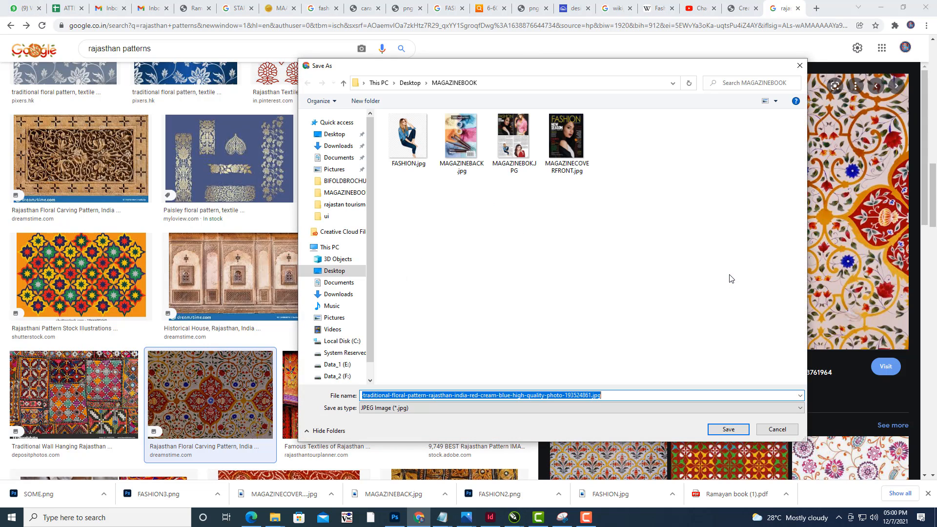
pyautogui.click(334, 134)
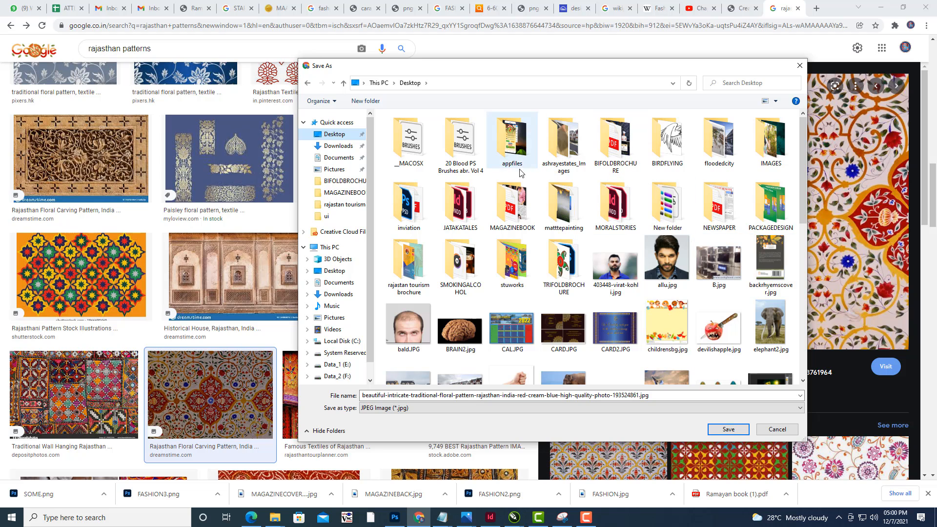
pyautogui.doubleClick(413, 259)
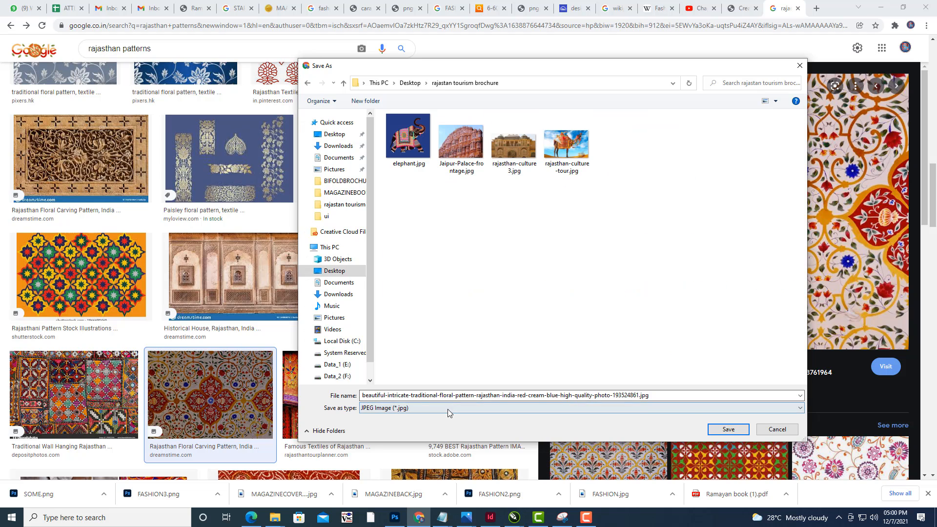
pyautogui.click(472, 396)
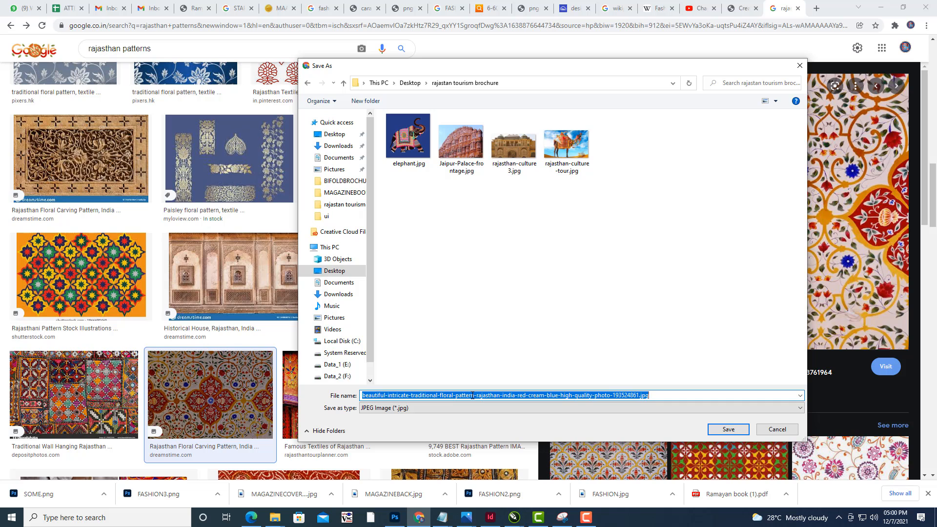
pyautogui.write('DESIGNS')
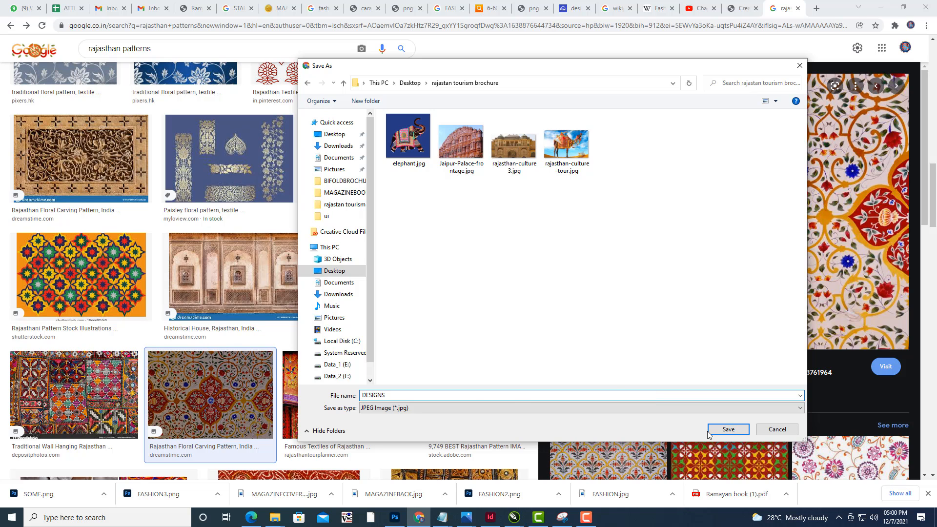
pyautogui.click(727, 429)
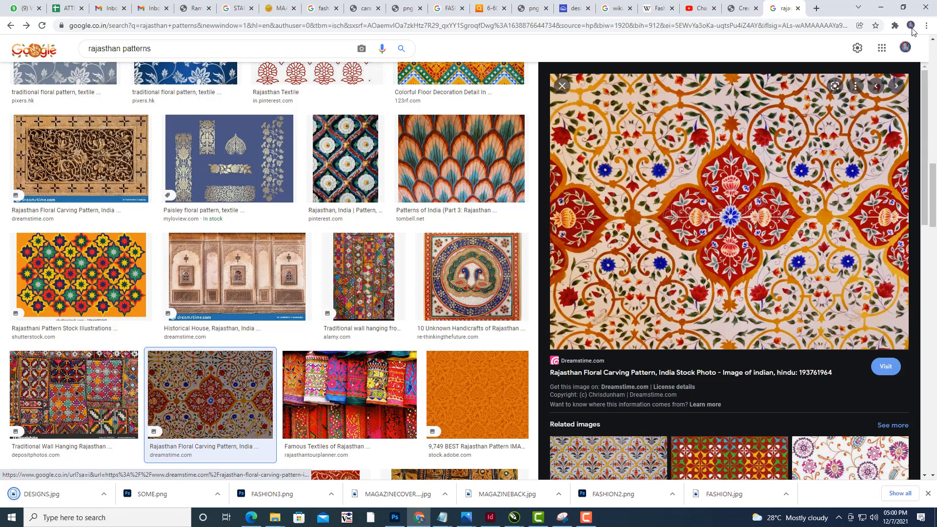
# - Switch back to CorelDRAW and import DESIGNS.jpg onto the brochure page
pyautogui.click(881, 7)
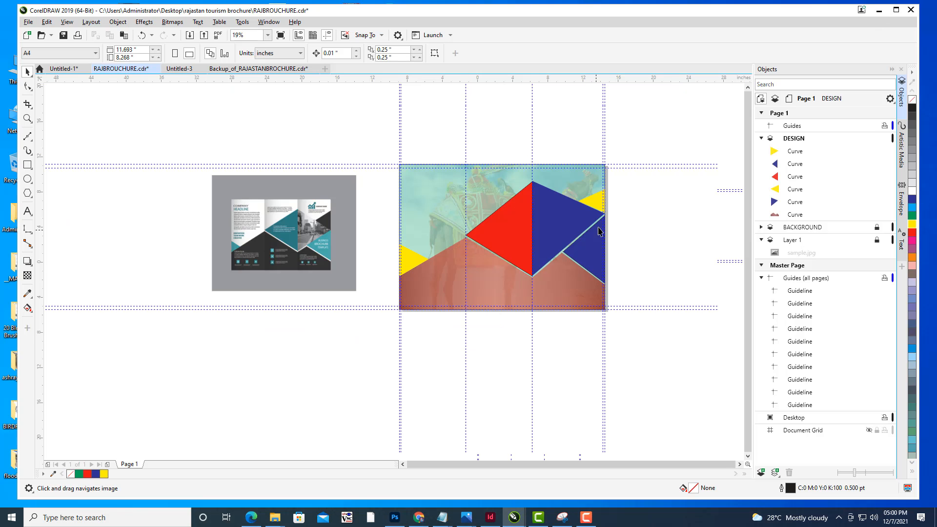
pyautogui.scroll(2, 608, 215)
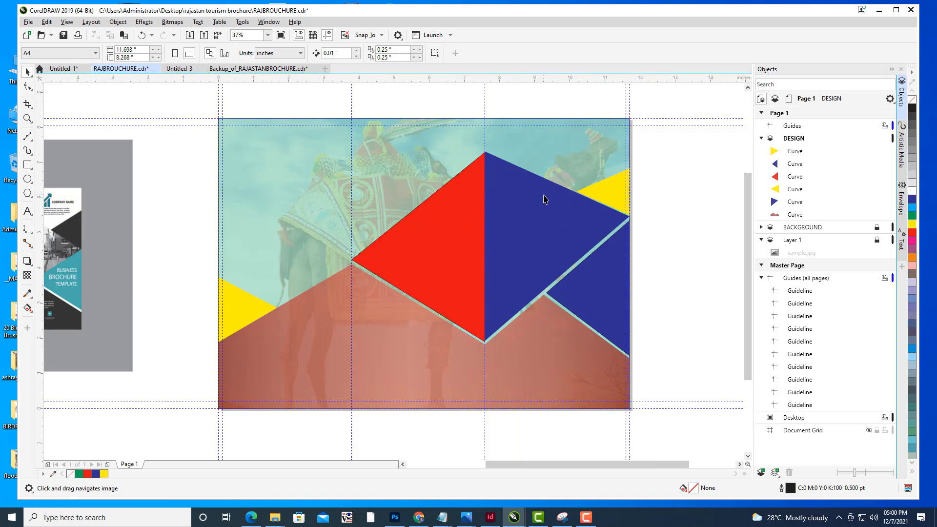
pyautogui.click(28, 23)
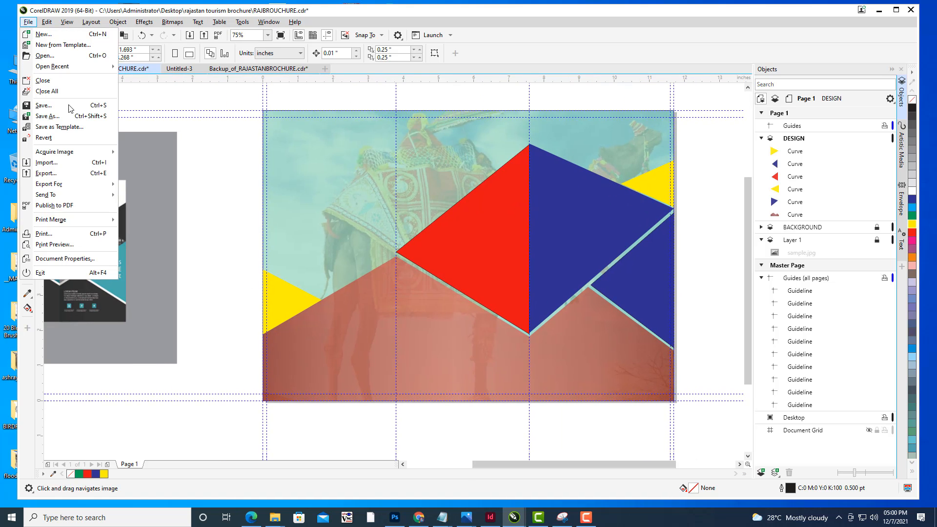
pyautogui.click(57, 162)
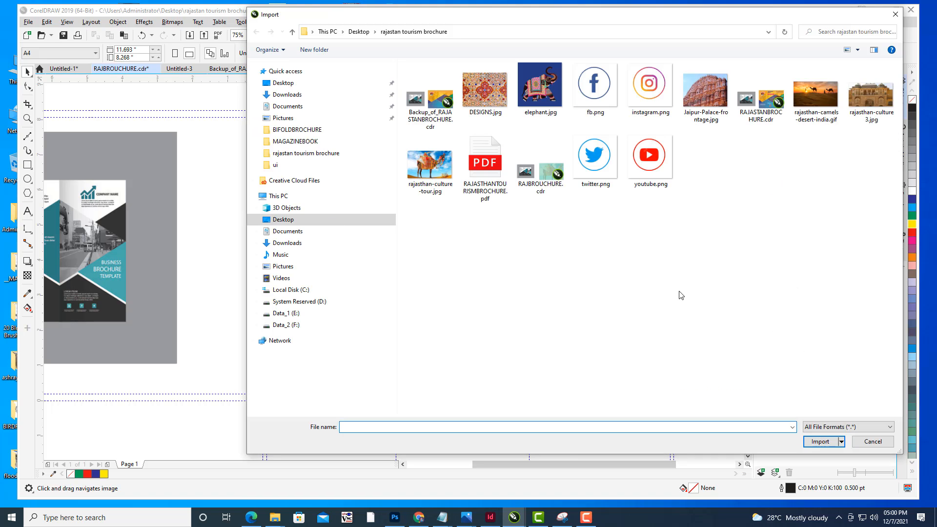
pyautogui.click(470, 116)
pyautogui.click(821, 442)
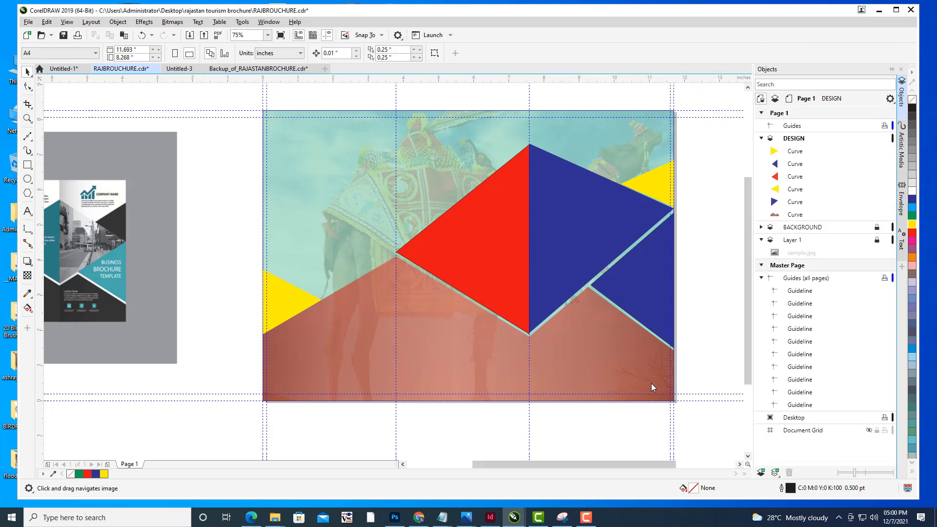
pyautogui.click(593, 344)
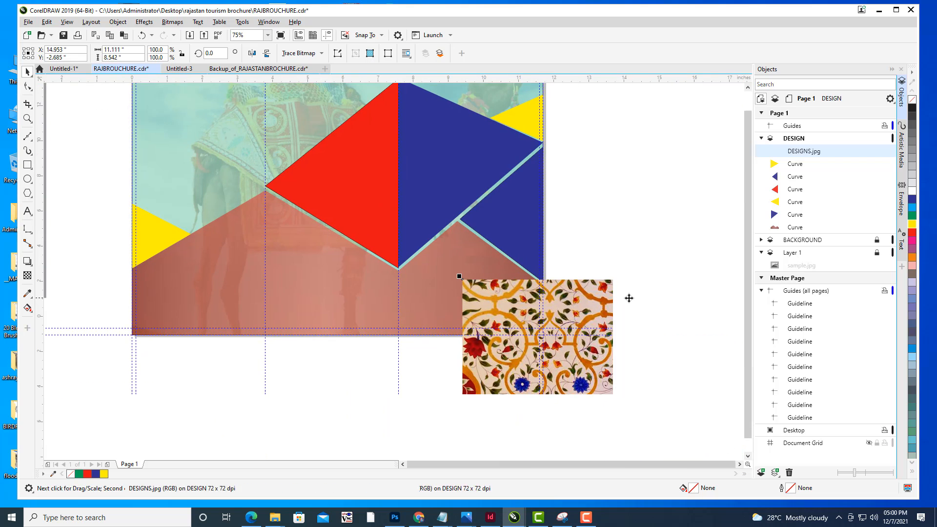
# - Shrink the imported pattern image to a small tile about 0.39 by 0.24 inches at the page's bottom-left corner
pyautogui.click(629, 298)
pyautogui.scroll(-2, 671, 320)
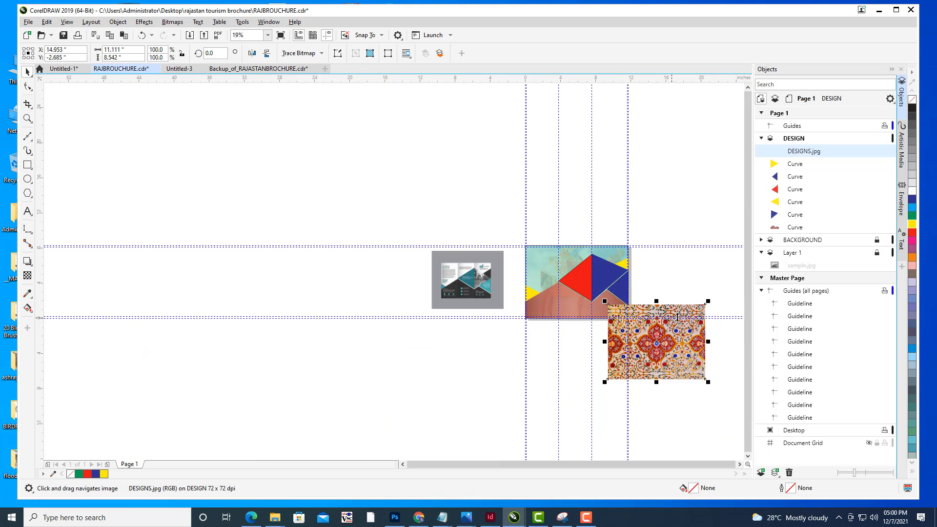
pyautogui.click(449, 305)
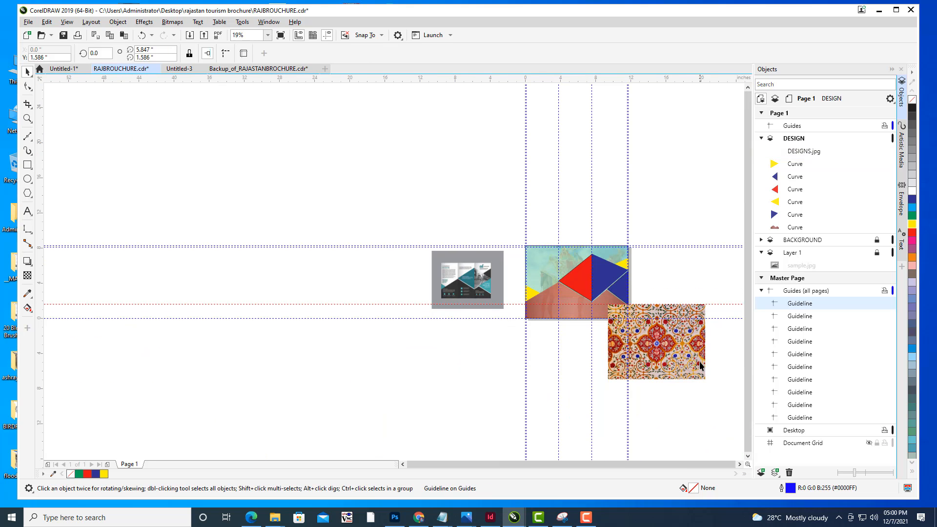
pyautogui.moveTo(680, 368); pyautogui.dragTo(483, 354)
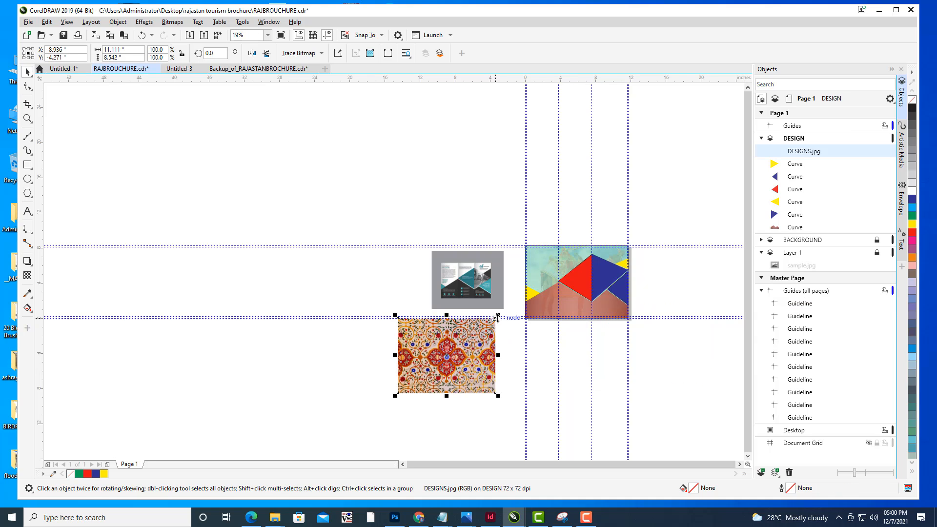
pyautogui.moveTo(498, 316); pyautogui.dragTo(497, 285)
pyautogui.scroll(2, 479, 349)
pyautogui.scroll(4, 510, 282)
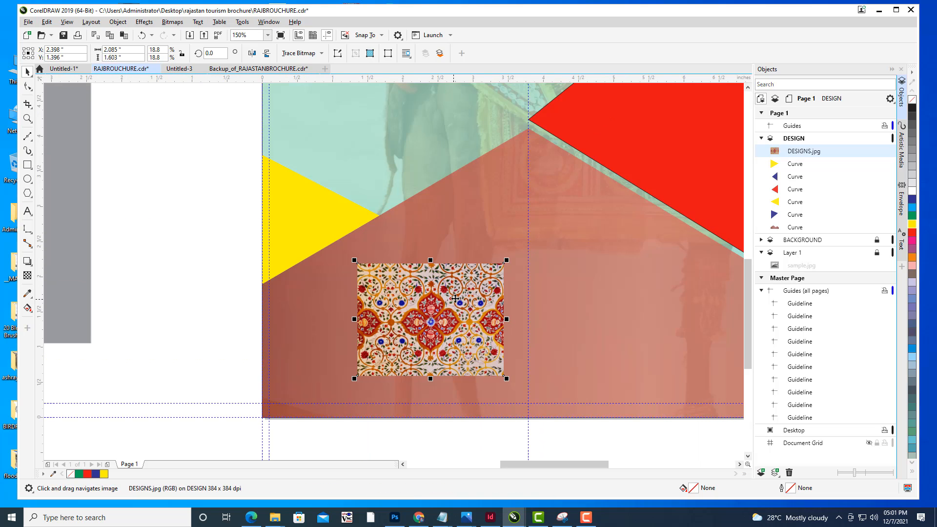
pyautogui.moveTo(509, 261); pyautogui.dragTo(297, 386)
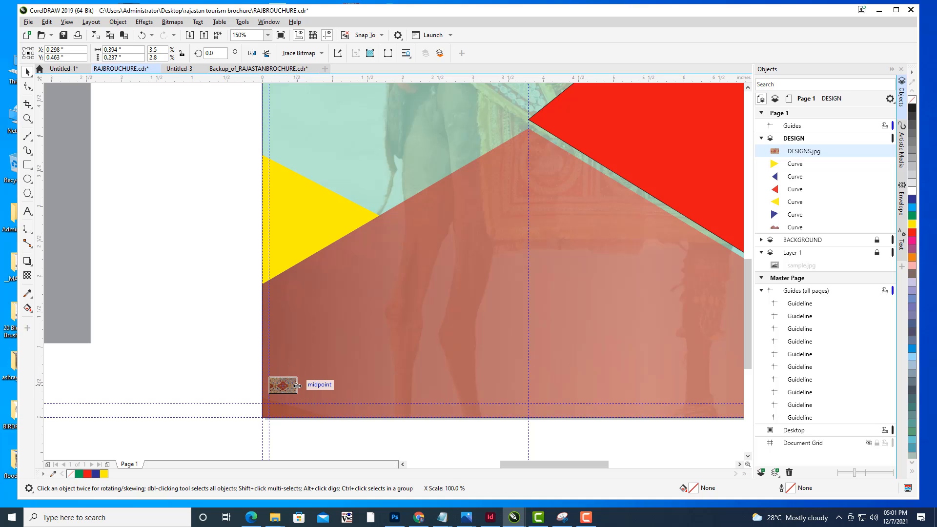
pyautogui.click(235, 358)
# - Select the pattern tile and open Step and Repeat, spacing copies horizontally to the right with no vertical offset
pyautogui.scroll(-2, 547, 281)
pyautogui.moveTo(547, 281); pyautogui.dragTo(452, 291)
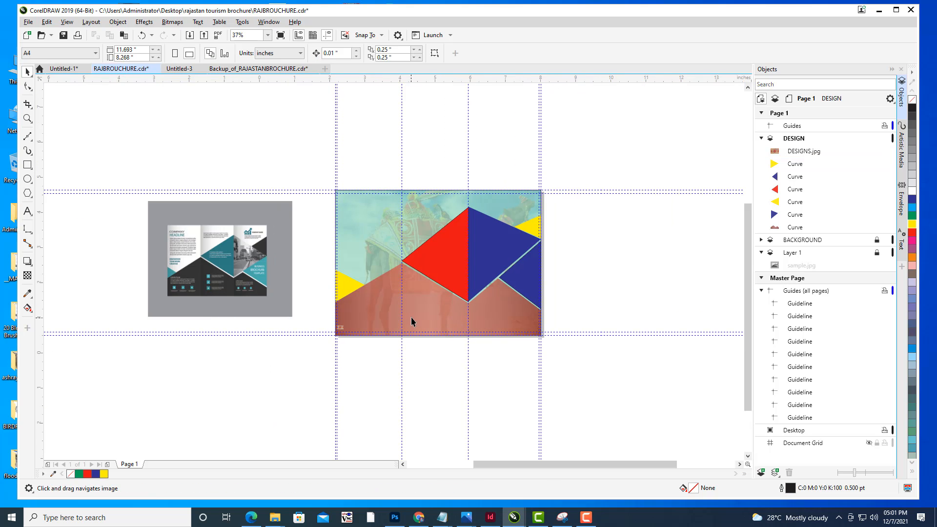
pyautogui.scroll(1, 411, 317)
pyautogui.click(271, 338)
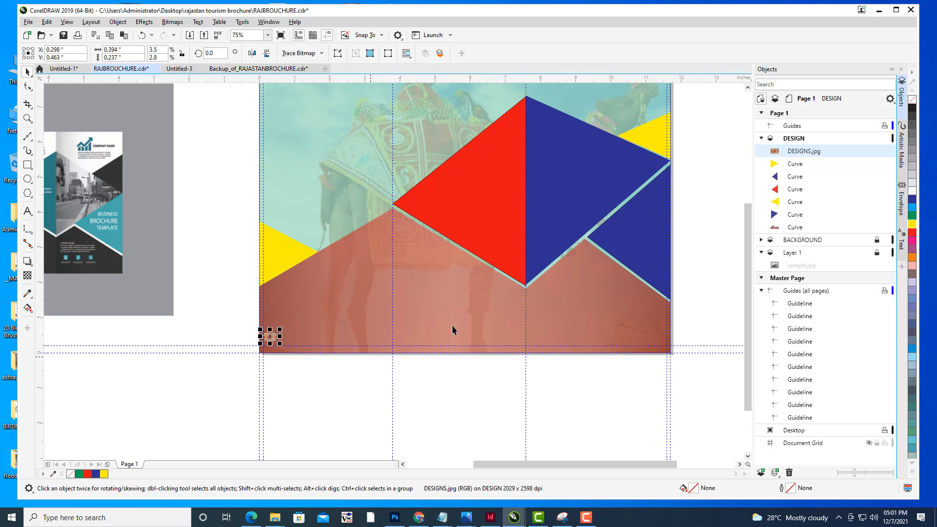
pyautogui.moveTo(500, 212); pyautogui.dragTo(468, 236)
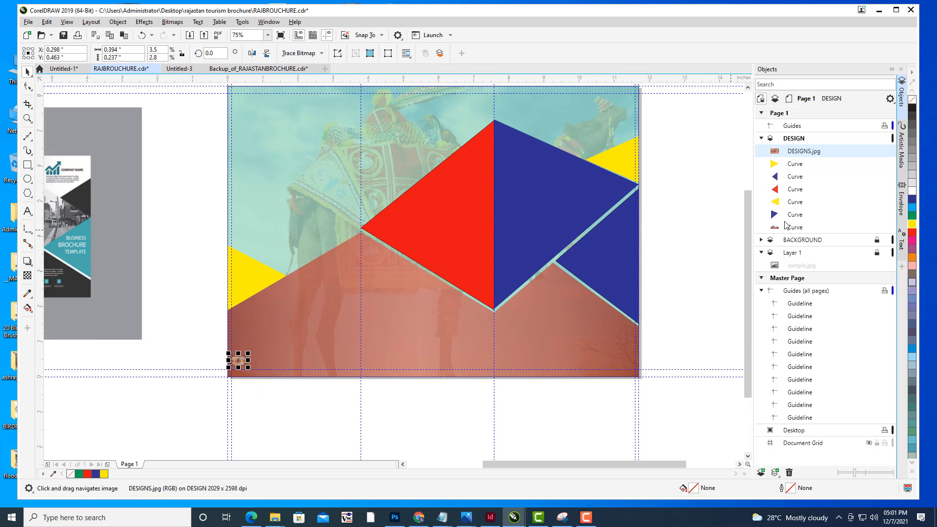
pyautogui.moveTo(515, 173); pyautogui.dragTo(517, 177)
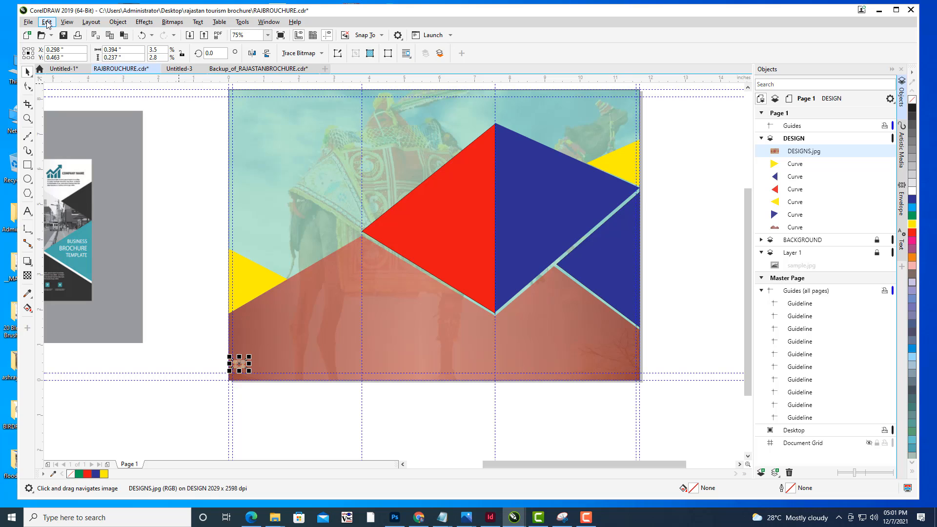
pyautogui.click(47, 22)
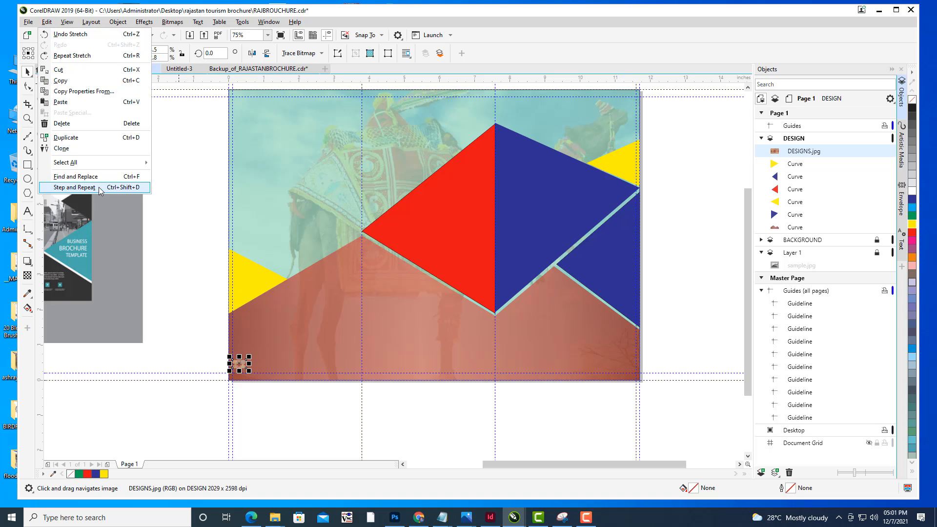
pyautogui.click(75, 188)
pyautogui.click(870, 196)
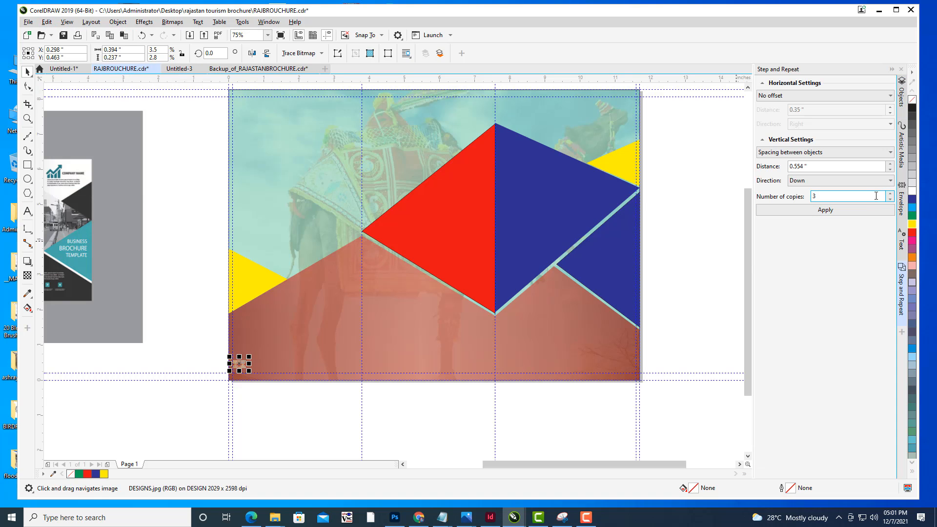
pyautogui.click(856, 100)
pyautogui.click(820, 118)
pyautogui.click(784, 152)
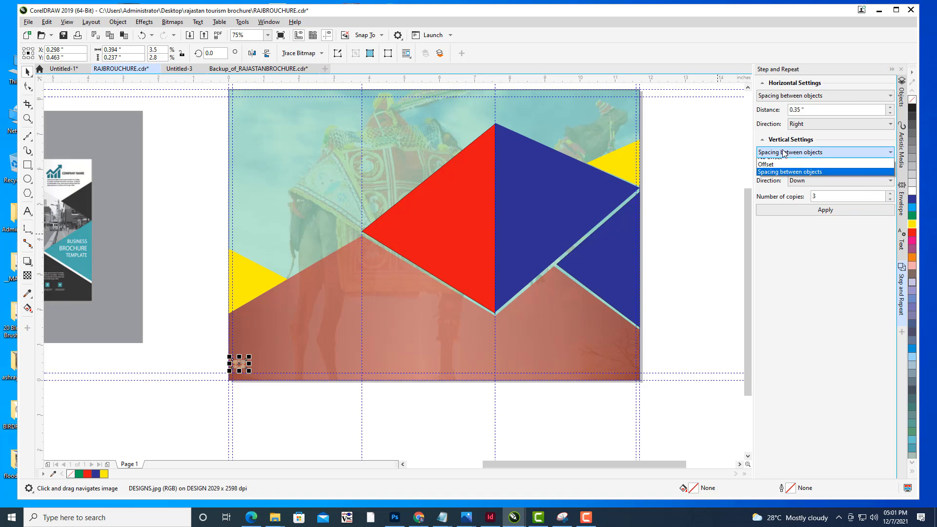
pyautogui.click(781, 160)
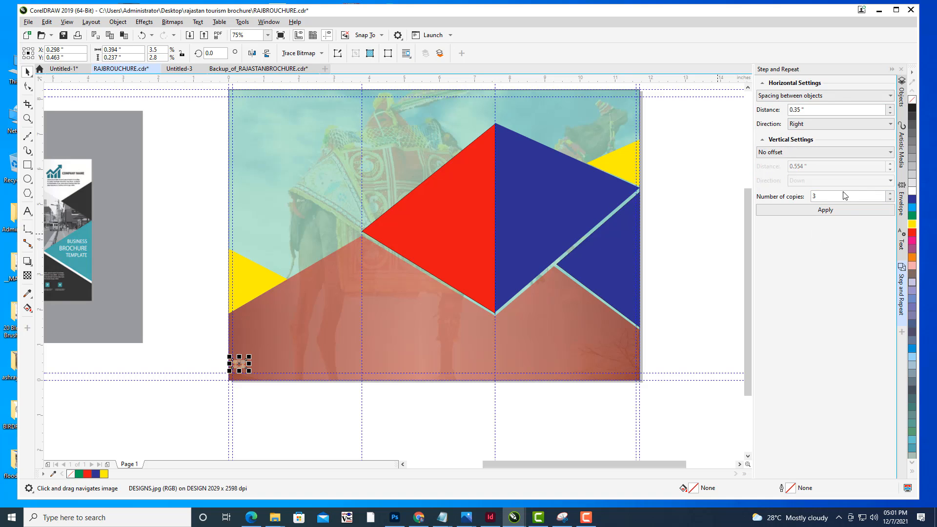
# - Try repeating the tile 10 times at 0.35 inch spacing and undo the copies
pyautogui.click(891, 195)
pyautogui.click(892, 195)
pyautogui.click(891, 194)
pyautogui.click(891, 194)
pyautogui.click(891, 194)
pyautogui.click(891, 194)
pyautogui.click(891, 194)
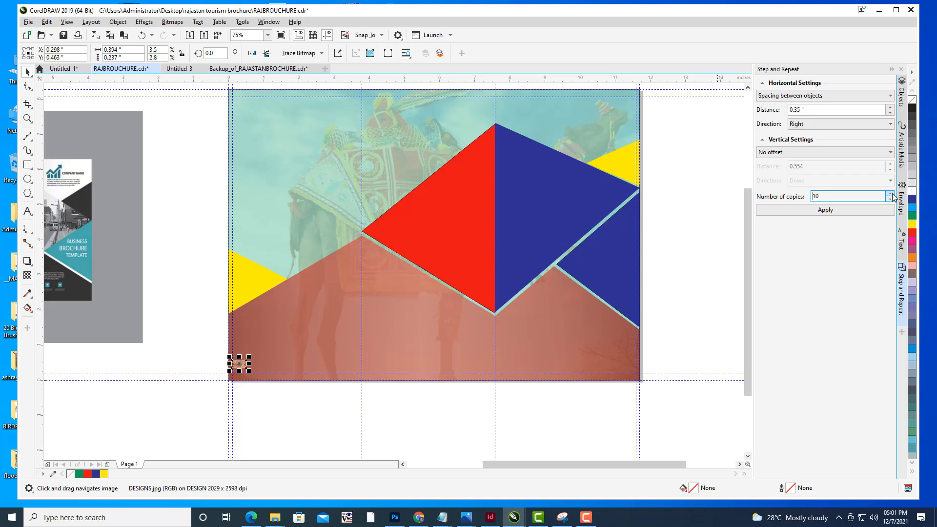
pyautogui.click(833, 211)
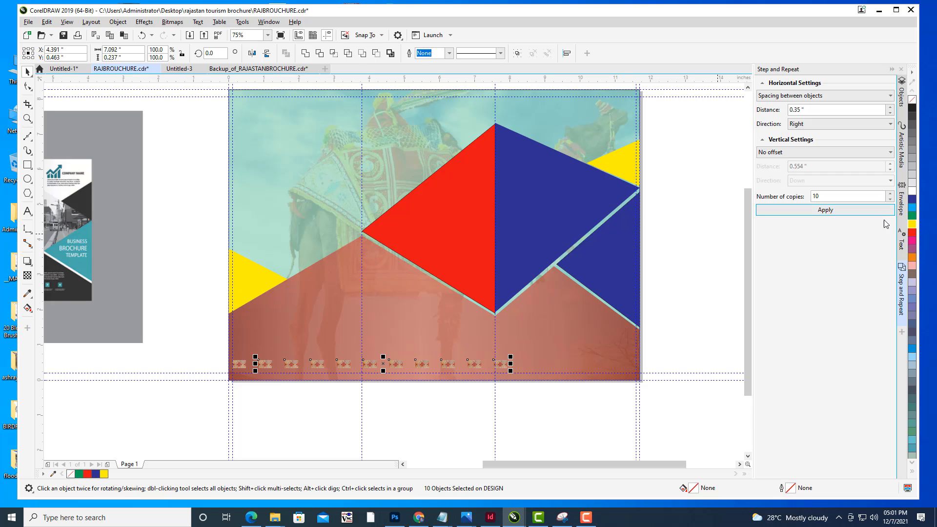
pyautogui.hotkey('ctrl', 'z')
# - Try 10 copies at 0.16 inch spacing and undo them
pyautogui.click(891, 113)
pyautogui.click(891, 113)
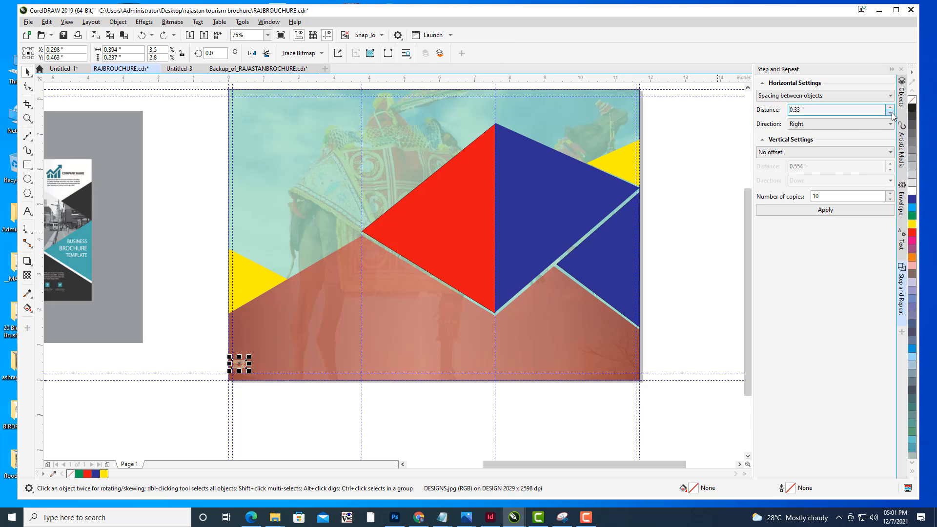
pyautogui.click(891, 112)
pyautogui.click(891, 113)
pyautogui.click(891, 112)
pyautogui.click(891, 113)
pyautogui.click(891, 112)
pyautogui.click(891, 113)
pyautogui.click(891, 113)
pyautogui.click(891, 113)
pyautogui.click(891, 112)
pyautogui.click(891, 112)
pyautogui.click(892, 113)
pyautogui.click(892, 113)
pyautogui.click(891, 113)
pyautogui.click(891, 113)
pyautogui.click(891, 113)
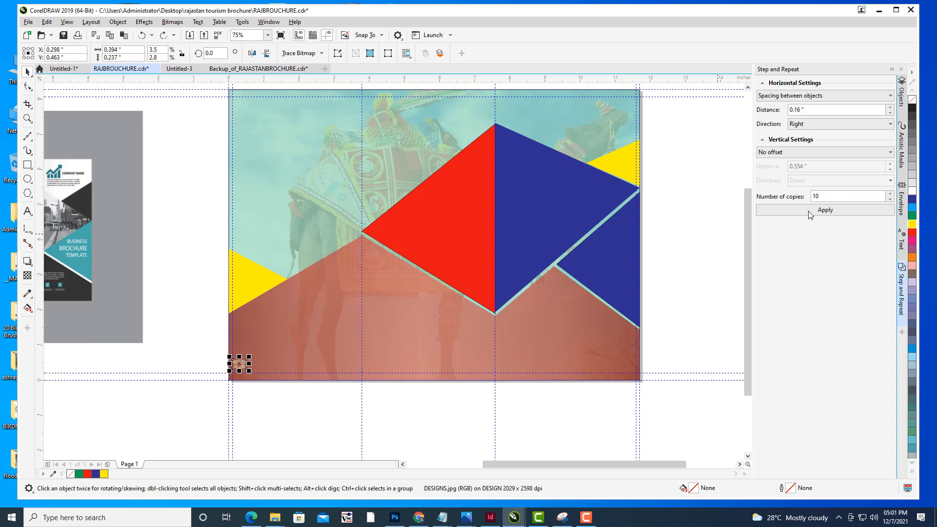
pyautogui.click(810, 214)
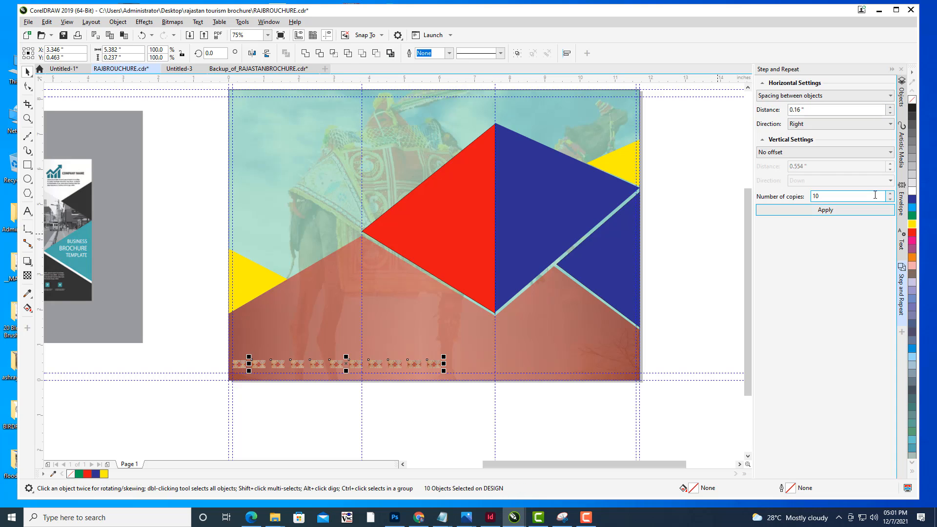
pyautogui.hotkey('ctrl', 'z')
# - Try 10 copies at 0.1 inch spacing and undo them
pyautogui.click(891, 114)
pyautogui.click(891, 113)
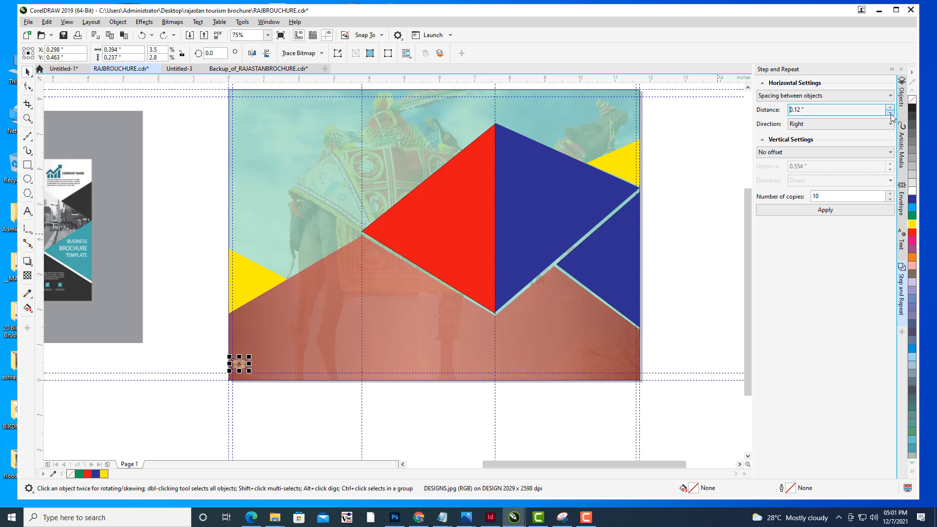
pyautogui.click(891, 114)
pyautogui.click(892, 113)
pyautogui.click(827, 211)
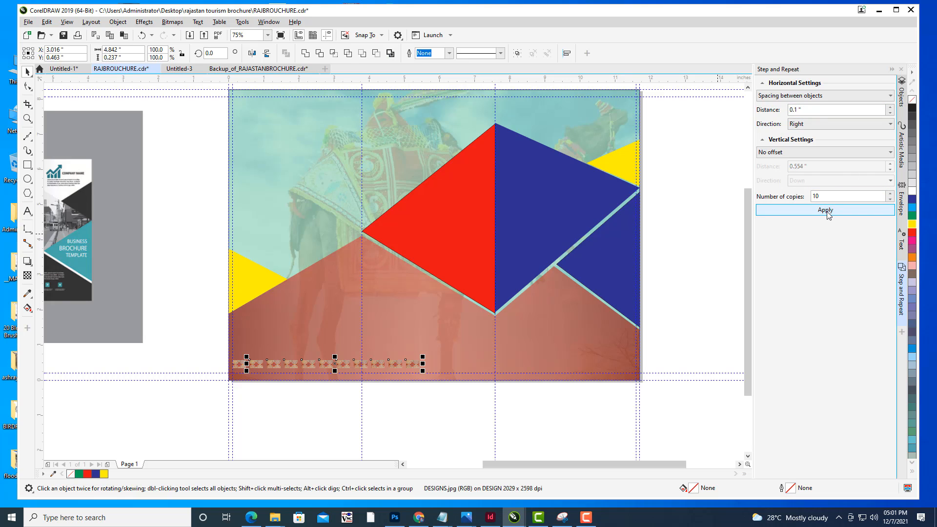
pyautogui.hotkey('ctrl', 'z')
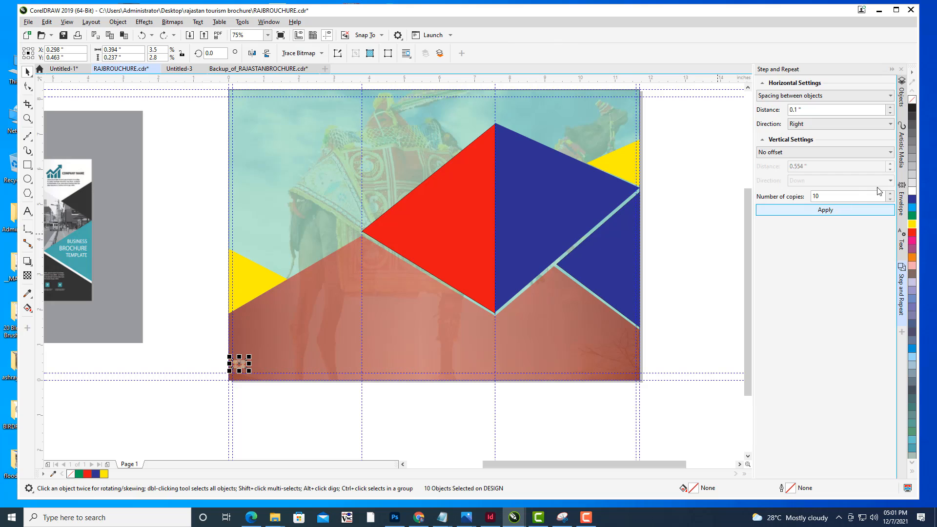
# - Try 17 copies at 0.1 inch spacing and undo them
pyautogui.click(891, 193)
pyautogui.click(891, 193)
pyautogui.click(891, 193)
pyautogui.click(892, 193)
pyautogui.click(892, 193)
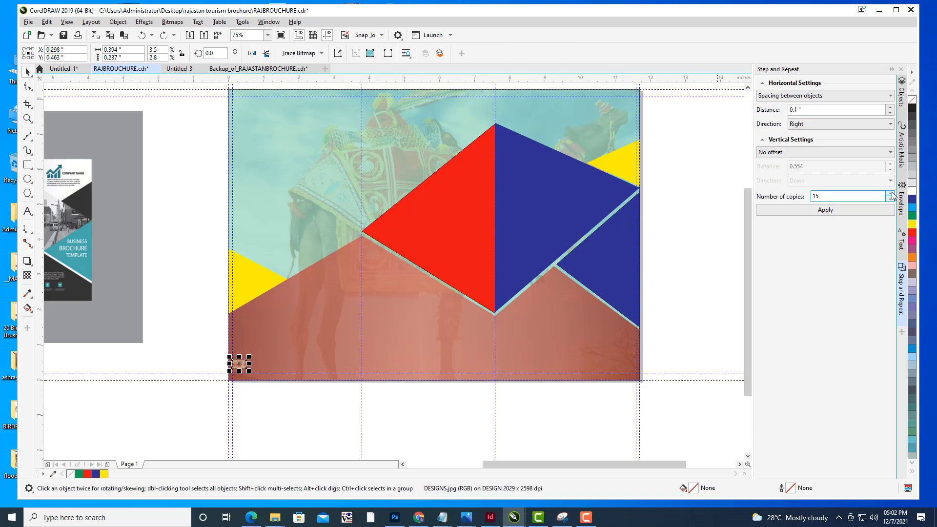
pyautogui.click(891, 194)
pyautogui.click(891, 193)
pyautogui.click(854, 210)
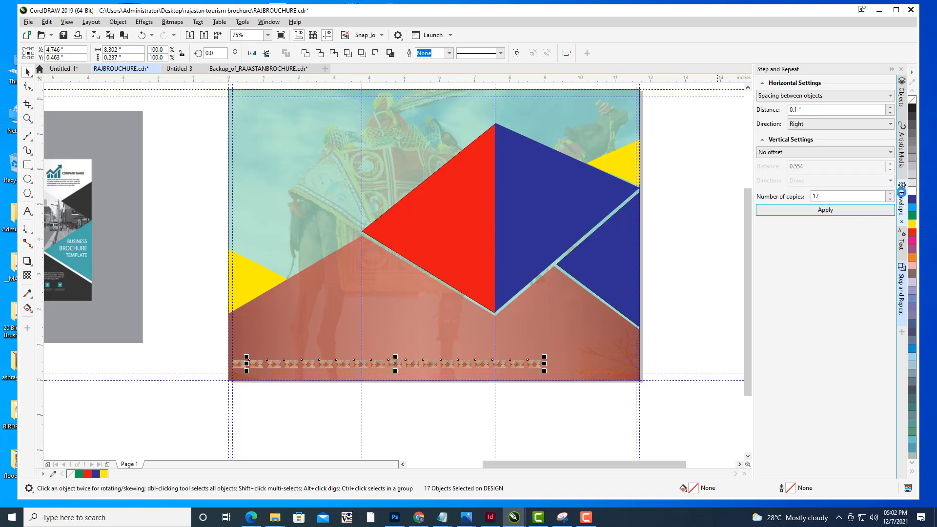
pyautogui.hotkey('ctrl', 'z')
# - Try 21 copies at 0.1 inch spacing and undo them
pyautogui.click(892, 193)
pyautogui.click(891, 193)
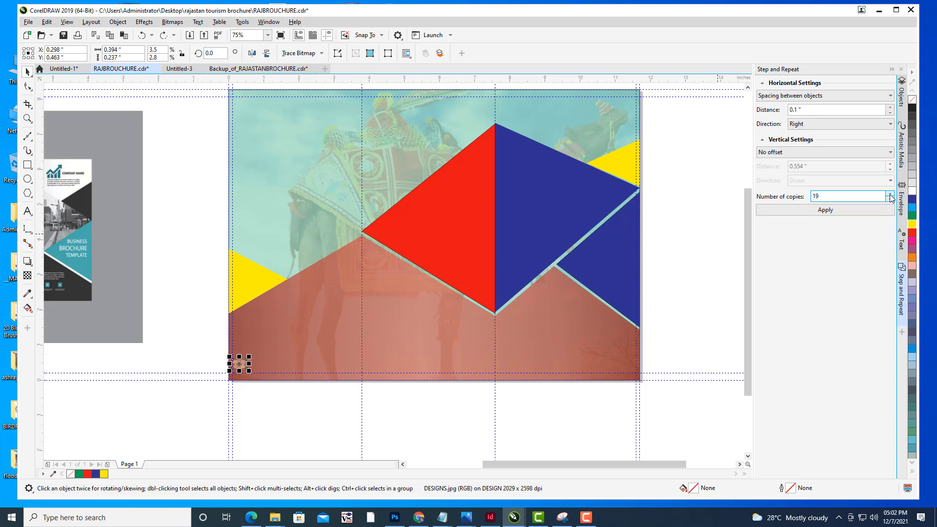
pyautogui.click(891, 193)
pyautogui.click(851, 210)
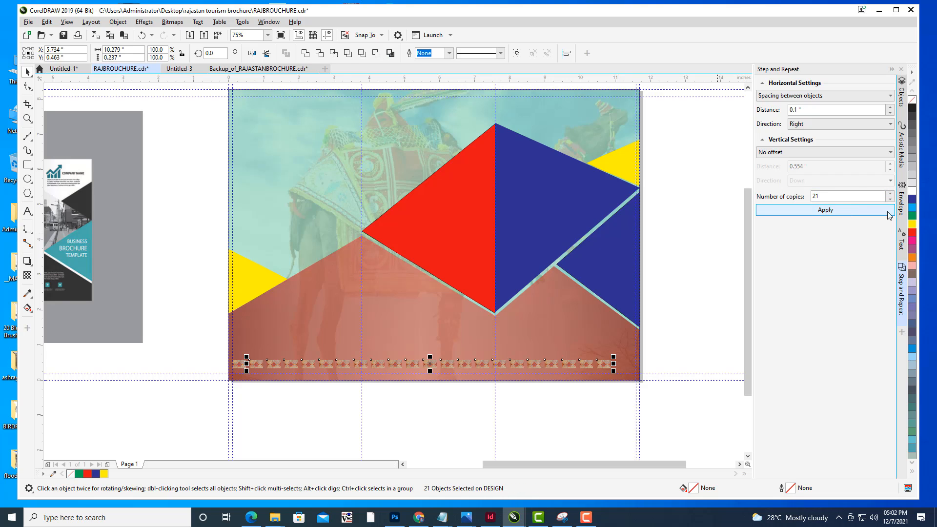
pyautogui.hotkey('ctrl', 'z')
# - Try 23 copies at 0.1 inch spacing and undo them
pyautogui.click(892, 193)
pyautogui.click(892, 193)
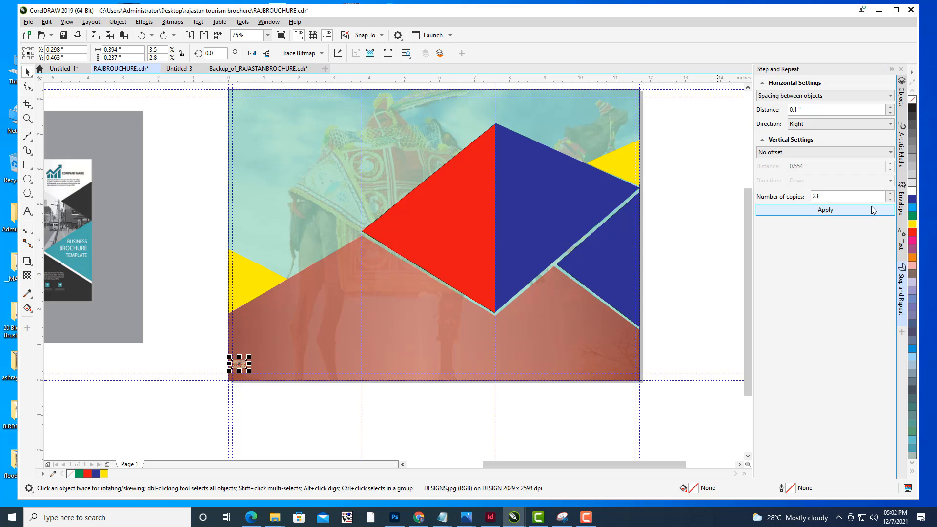
pyautogui.click(871, 210)
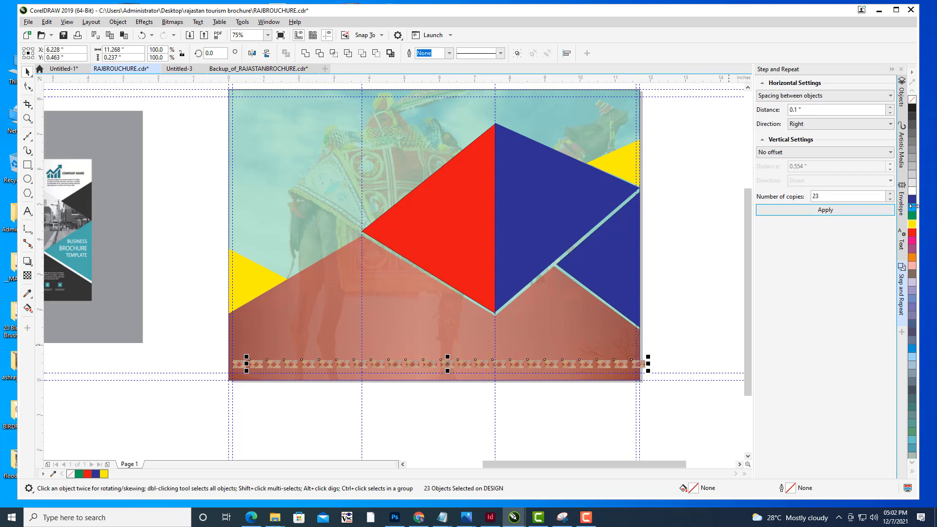
pyautogui.hotkey('ctrl', 'z')
# - Try 22 copies at 0.1 inch spacing and undo them
pyautogui.click(891, 199)
pyautogui.click(858, 211)
pyautogui.hotkey('ctrl', 'z')
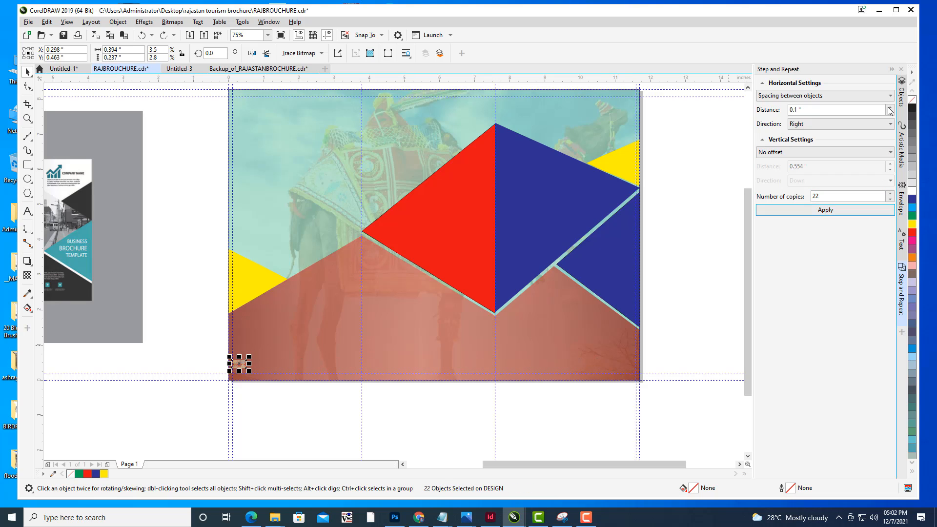
# - Repeat the tile 22 times to the right at 0.11 inch spacing along the page's bottom edge
pyautogui.click(890, 106)
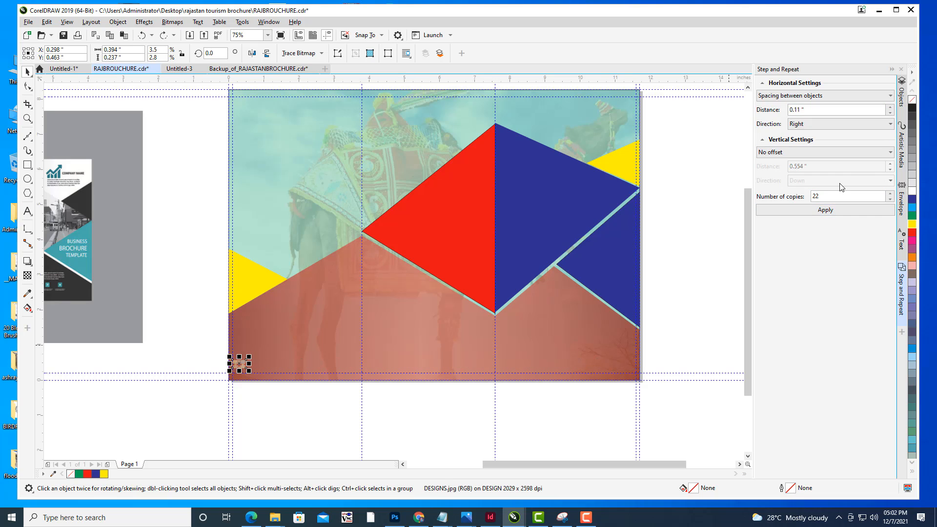
pyautogui.click(827, 210)
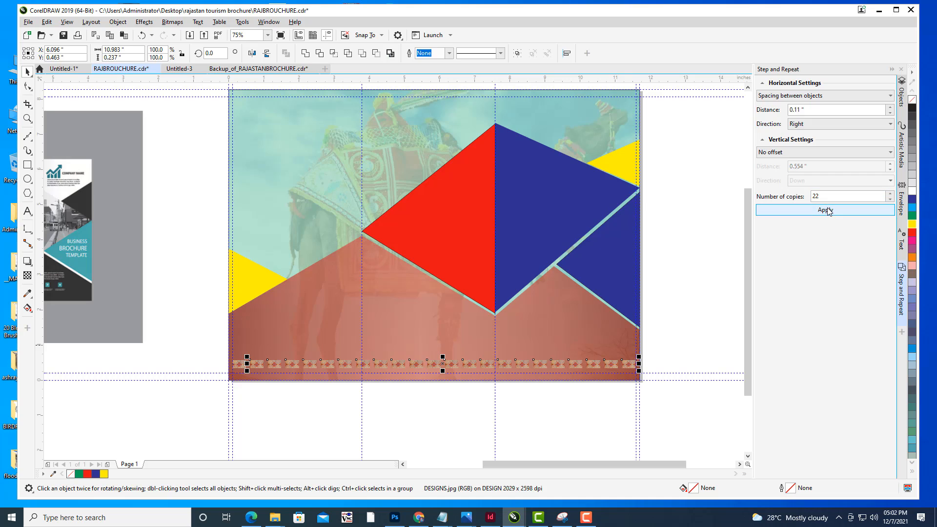
pyautogui.click(709, 306)
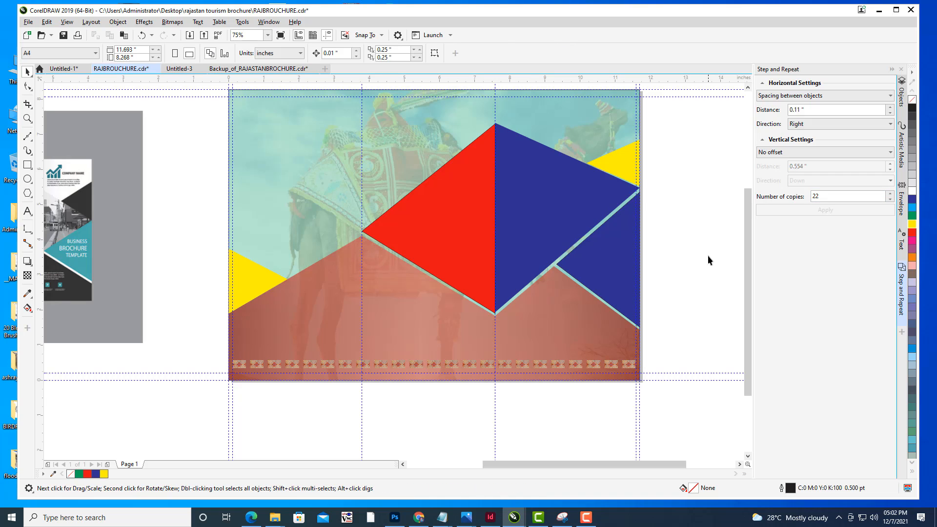
# - Select all 23 pattern tiles in the object list and group them
pyautogui.moveTo(708, 256); pyautogui.dragTo(613, 193)
pyautogui.scroll(-1, 701, 257)
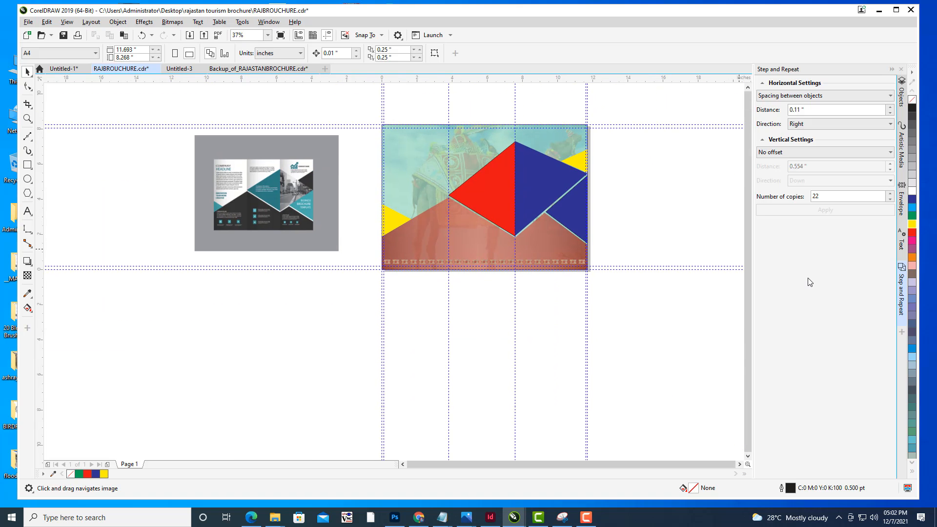
pyautogui.scroll(5, 515, 269)
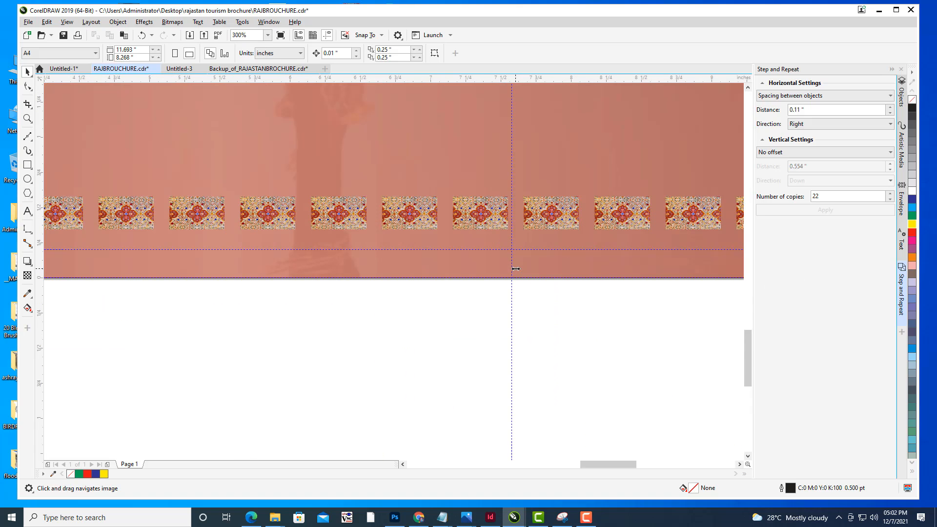
pyautogui.scroll(-3, 516, 269)
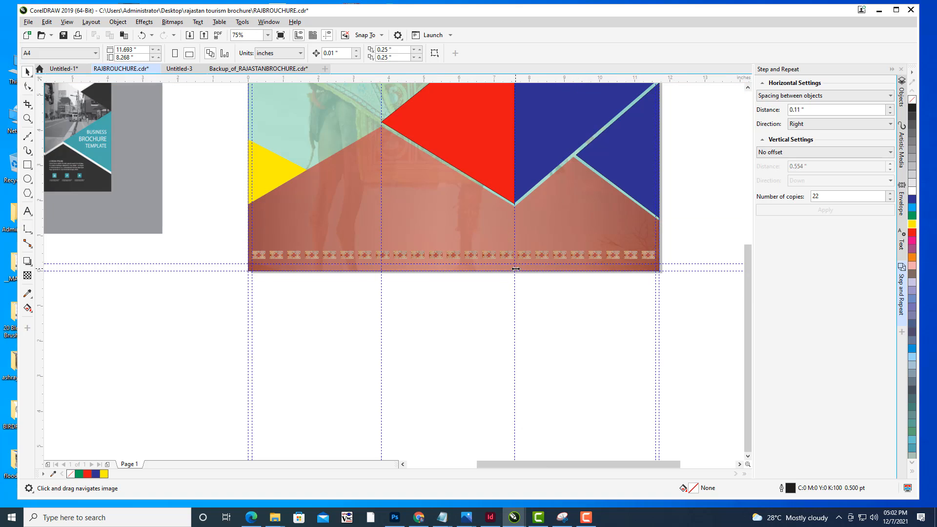
pyautogui.moveTo(516, 269); pyautogui.dragTo(574, 298)
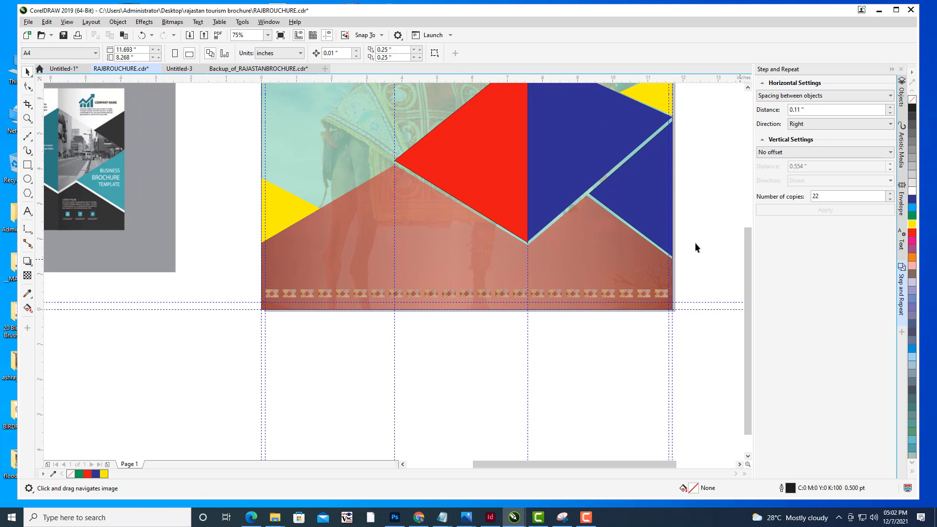
pyautogui.moveTo(591, 246); pyautogui.dragTo(580, 257)
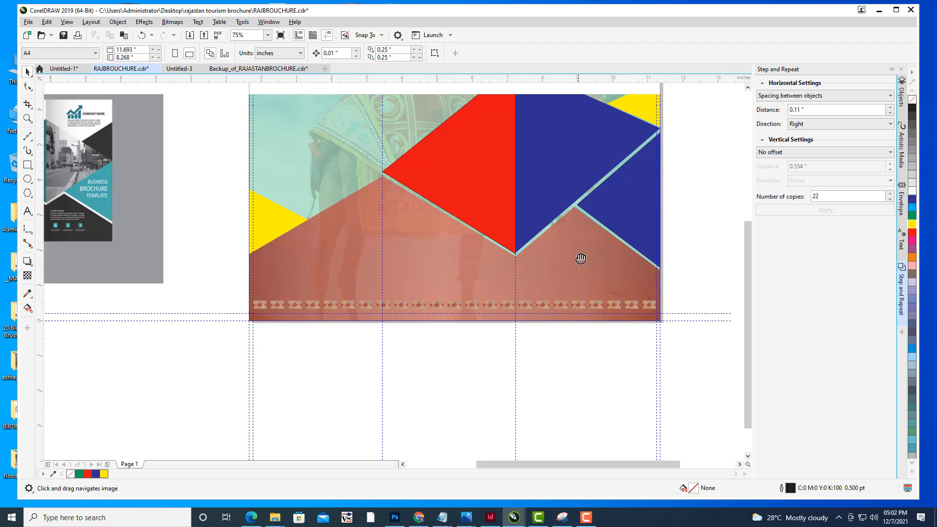
pyautogui.click(902, 102)
pyautogui.moveTo(515, 222); pyautogui.dragTo(457, 240)
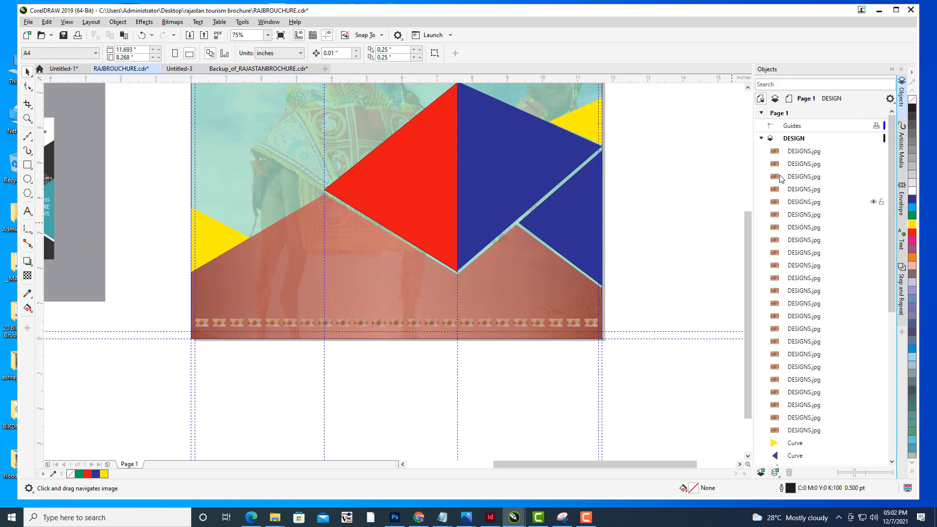
pyautogui.click(804, 151)
pyautogui.keyDown('shift'); pyautogui.click(813, 430); pyautogui.keyUp('shift')
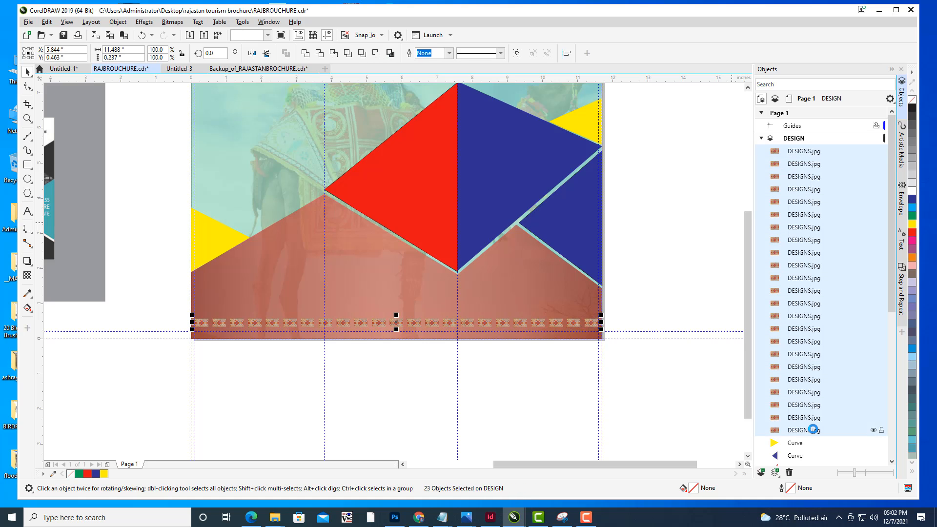
pyautogui.hotkey('ctrl', 'g')
# - Squash the grouped pattern strip to half its height, about 0.12 inch tall
pyautogui.moveTo(542, 278); pyautogui.dragTo(613, 328)
pyautogui.moveTo(606, 282); pyautogui.dragTo(603, 260)
pyautogui.scroll(1, 489, 329)
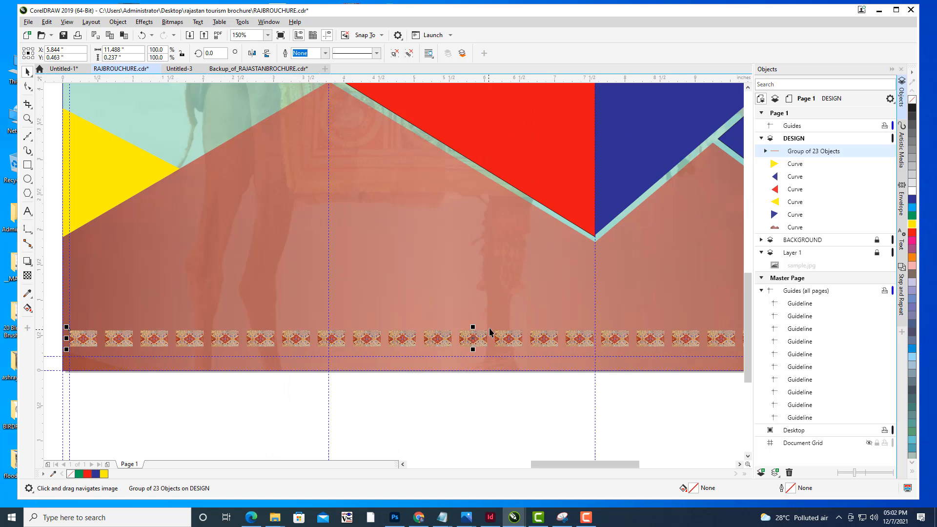
pyautogui.moveTo(472, 325); pyautogui.dragTo(472, 333)
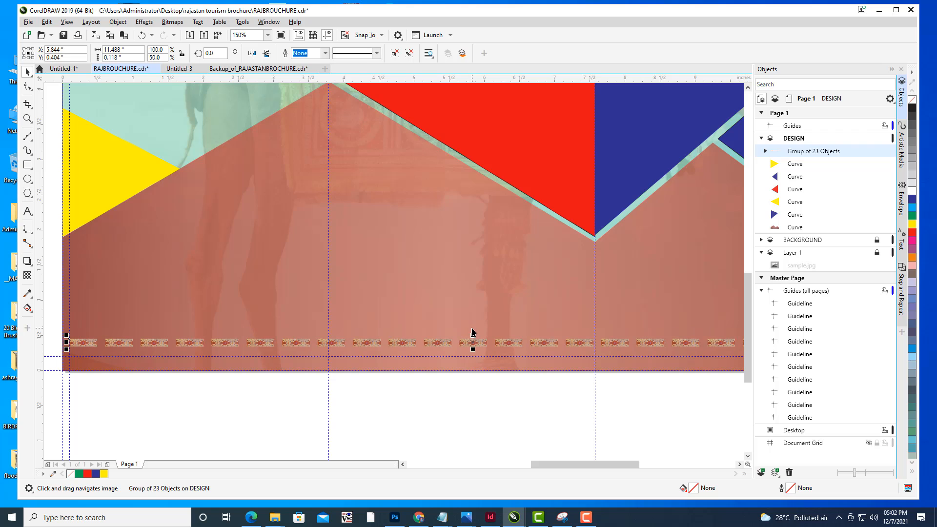
pyautogui.scroll(-1, 486, 286)
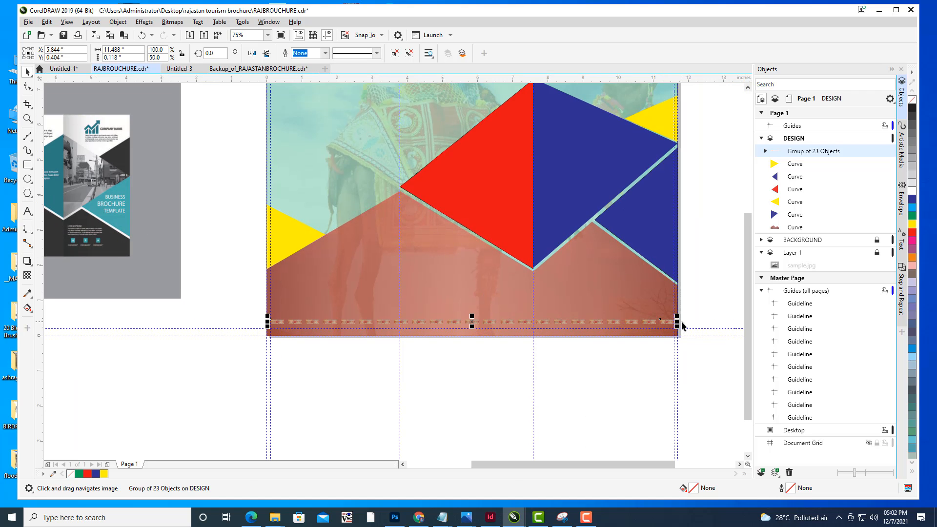
# - Duplicate the grouped pattern strip and move the copy slightly above the original
pyautogui.hotkey('ctrl', 'c')
pyautogui.hotkey('ctrl', 'v')
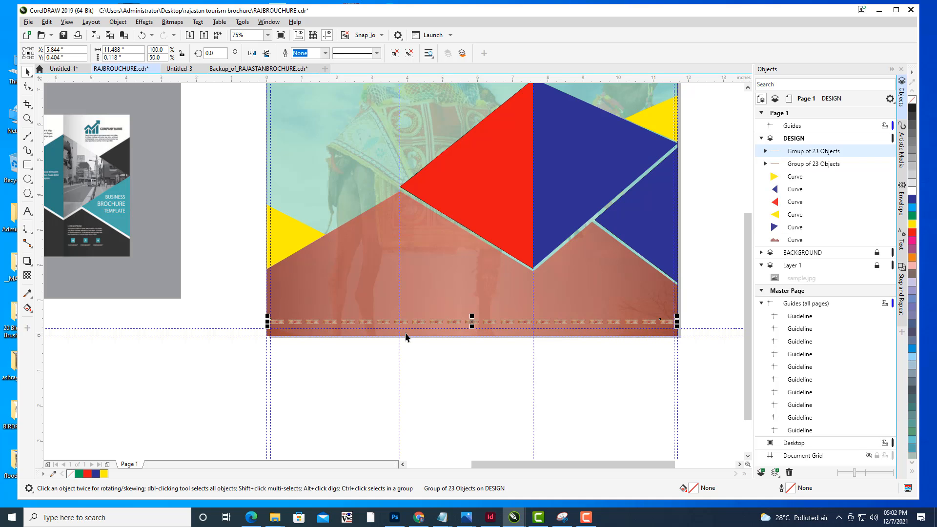
pyautogui.moveTo(486, 323); pyautogui.dragTo(485, 315)
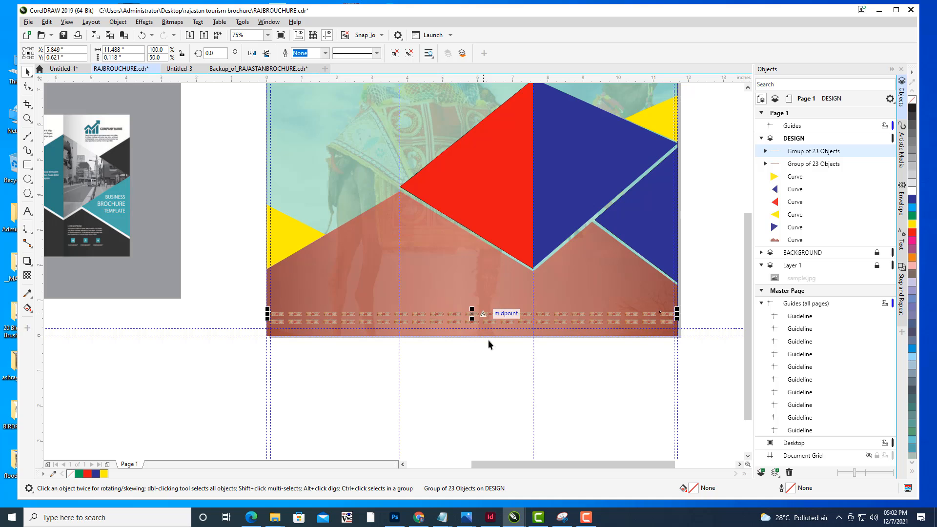
pyautogui.click(491, 371)
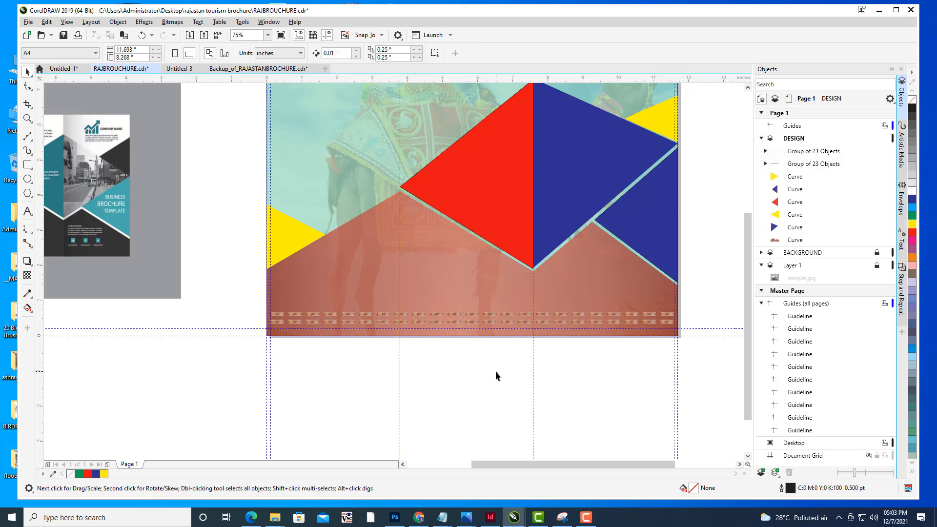
# - Select both pattern strips and nudge them slightly downward together
pyautogui.scroll(3, 492, 349)
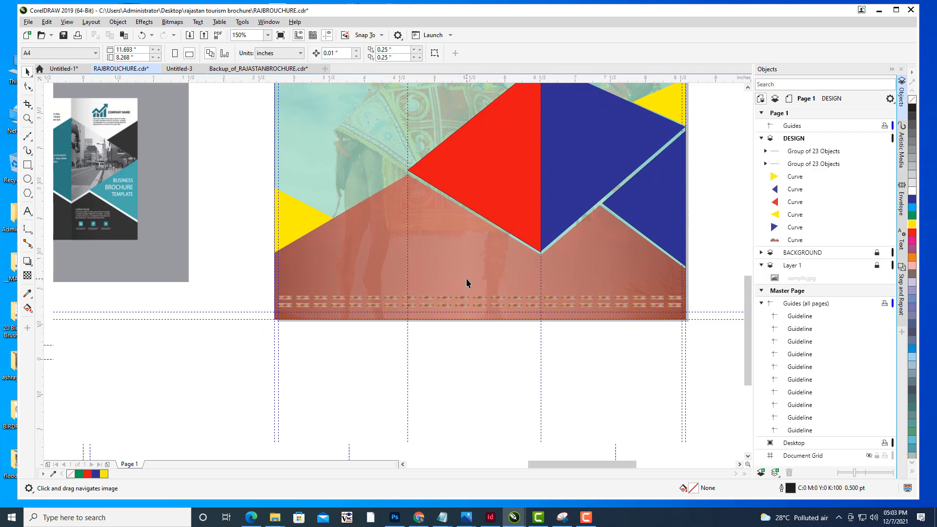
pyautogui.scroll(2, 503, 273)
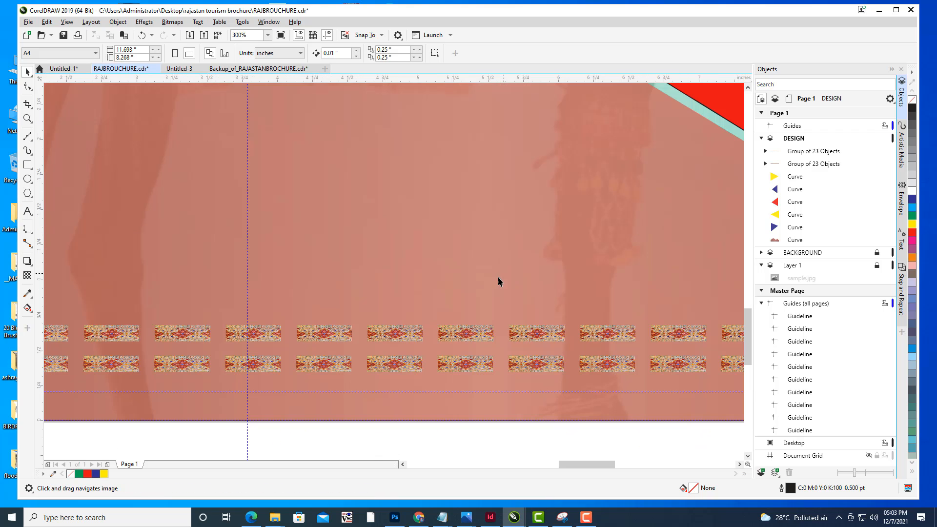
pyautogui.click(406, 336)
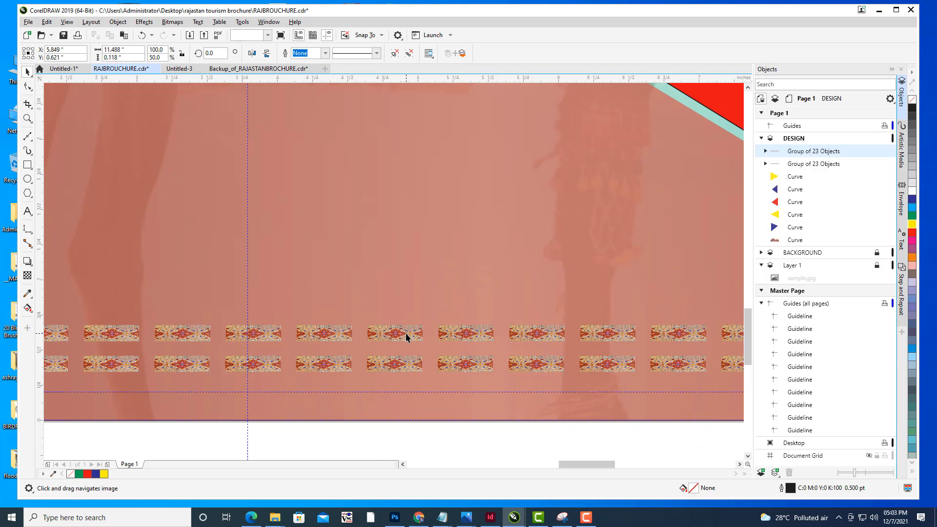
pyautogui.keyDown('ctrl'); pyautogui.click(813, 164); pyautogui.keyUp('ctrl')
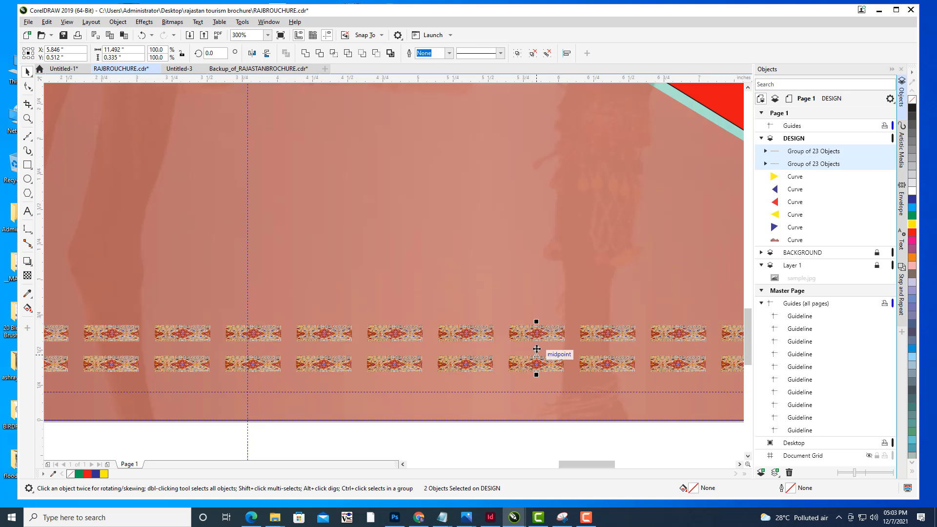
pyautogui.moveTo(537, 354); pyautogui.dragTo(537, 363)
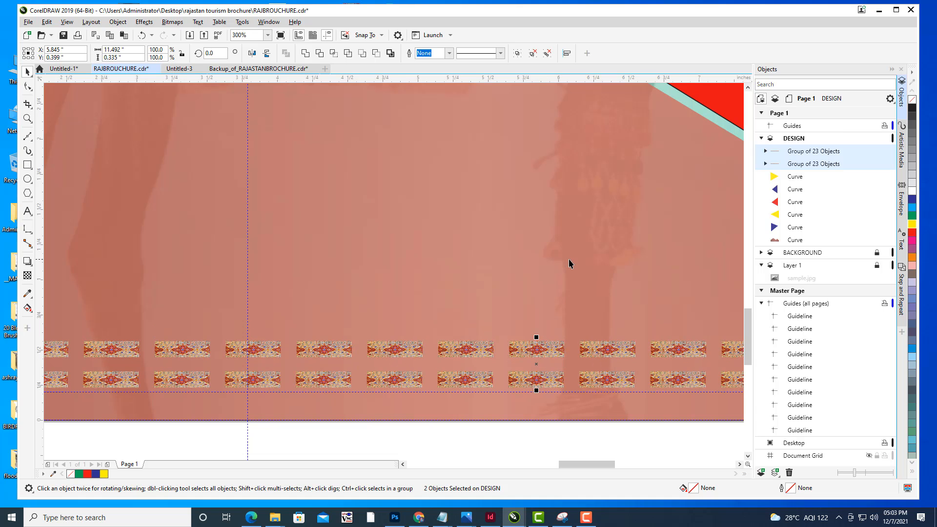
pyautogui.scroll(-5, 569, 259)
pyautogui.moveTo(382, 310); pyautogui.dragTo(318, 316)
pyautogui.click(666, 410)
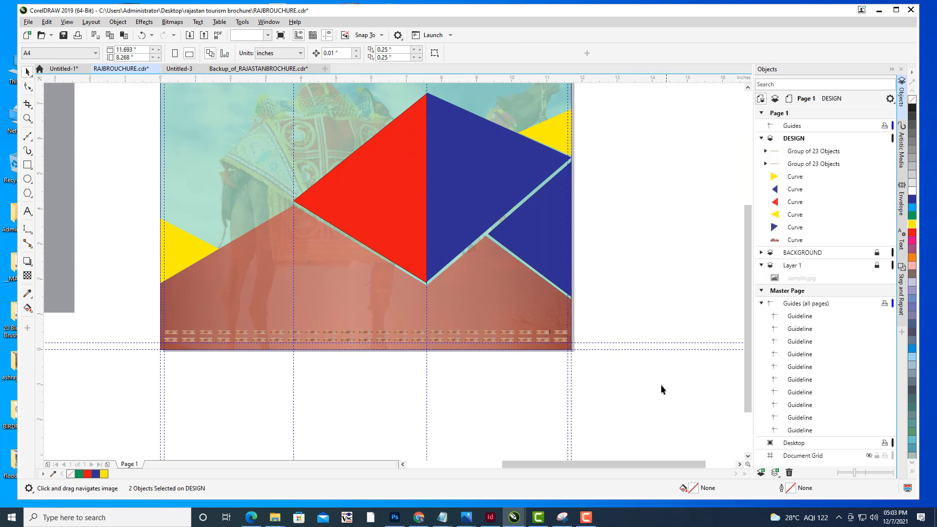
# - Examine the doubled pattern border along the page's bottom edge at different zoom levels
pyautogui.moveTo(589, 291); pyautogui.dragTo(678, 253)
pyautogui.scroll(-3, 647, 263)
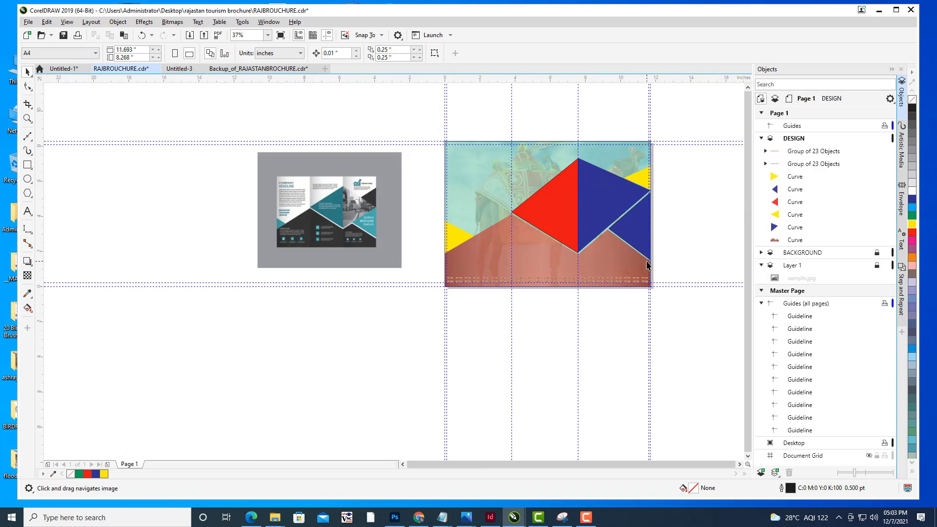
pyautogui.scroll(2, 546, 254)
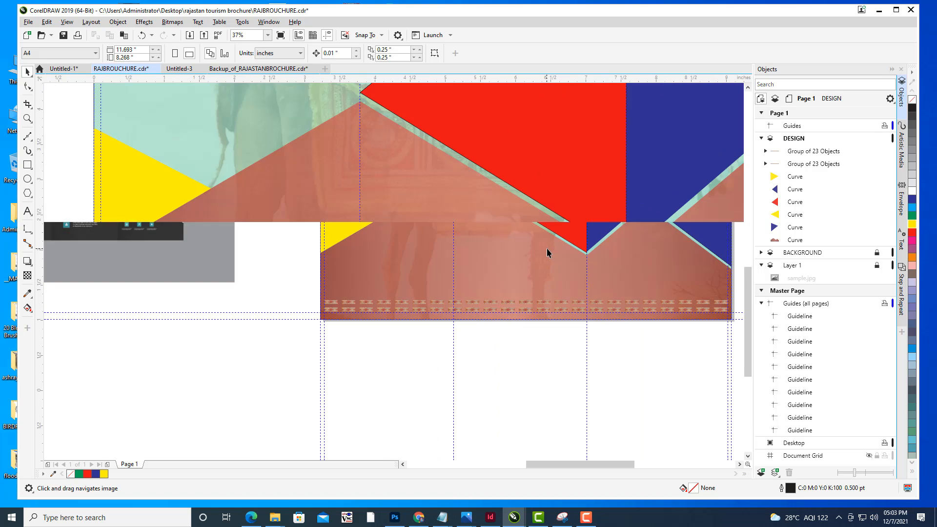
pyautogui.moveTo(548, 252); pyautogui.dragTo(503, 242)
pyautogui.scroll(-1, 531, 175)
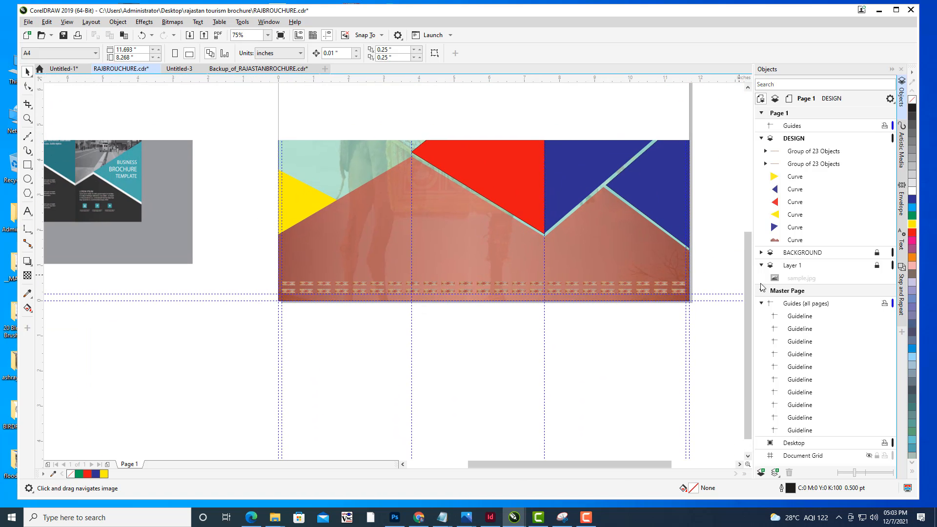
pyautogui.scroll(1, 576, 250)
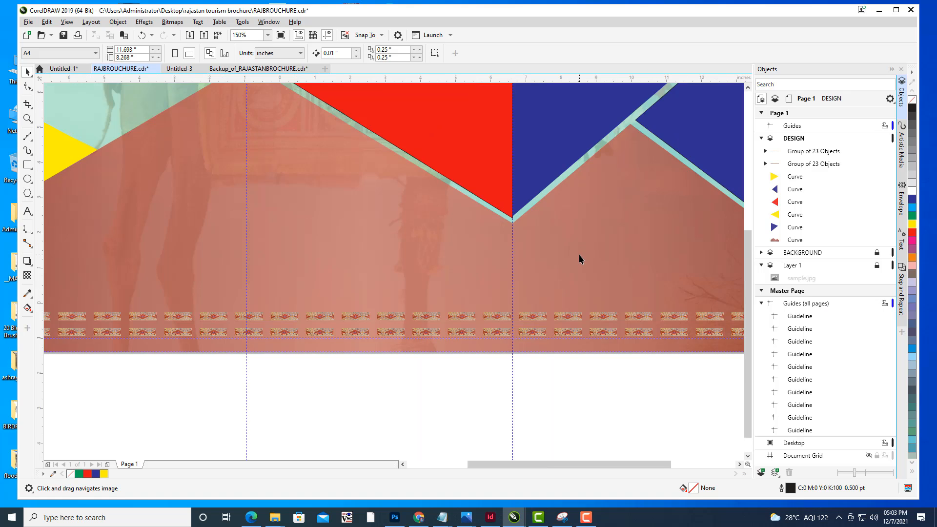
pyautogui.scroll(-1, 579, 259)
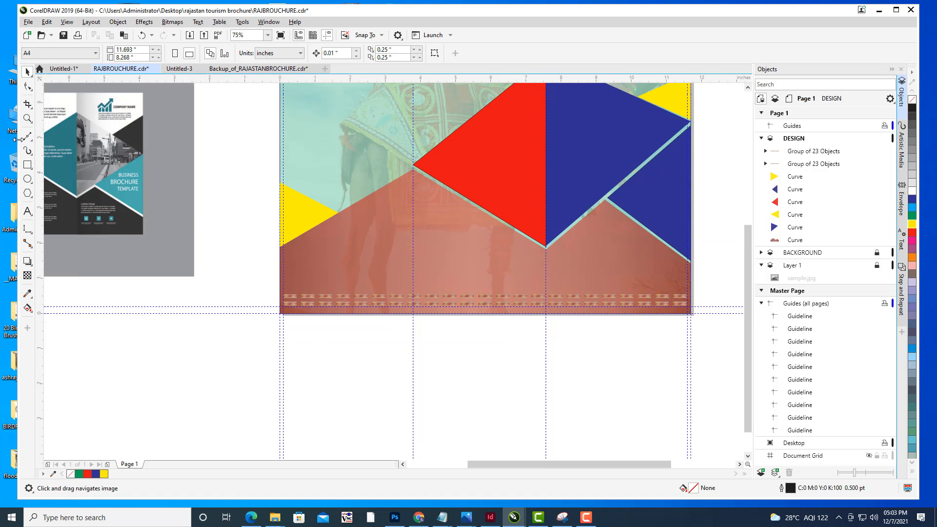
pyautogui.moveTo(366, 305); pyautogui.dragTo(346, 253)
pyautogui.scroll(1, 305, 238)
pyautogui.scroll(1, 347, 262)
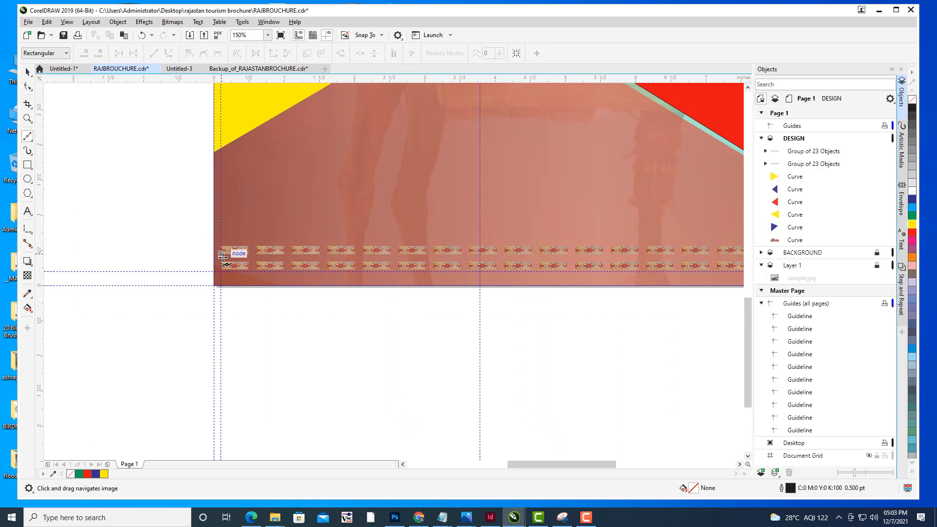
pyautogui.scroll(-1, 383, 240)
pyautogui.scroll(-1, 382, 240)
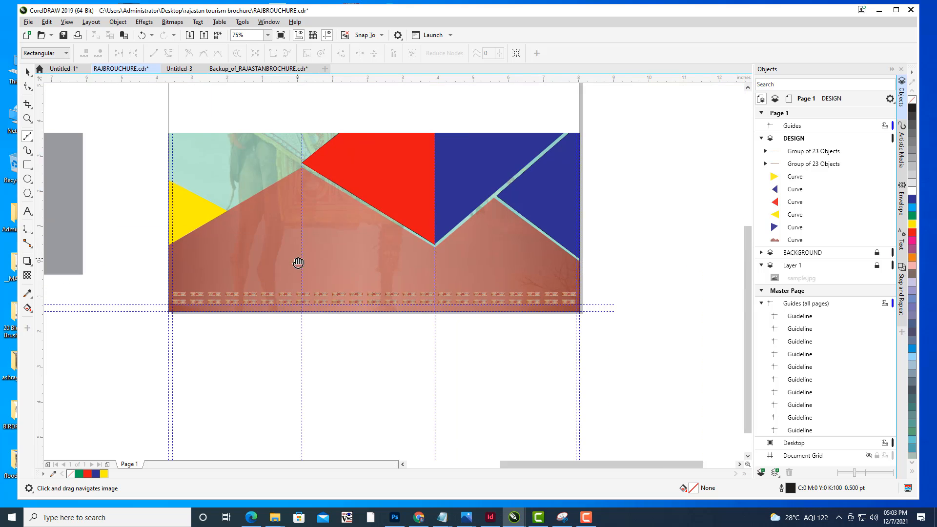
# - Draw a straight horizontal line with the 2-Point Line tool between the two pattern strips, about 11.5 inches long
pyautogui.click(173, 298)
pyautogui.doubleClick(540, 304)
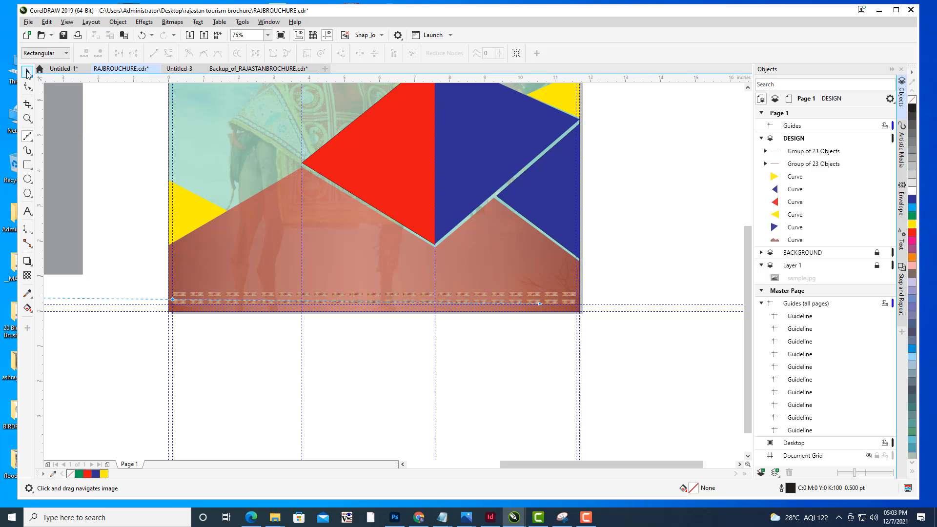
pyautogui.click(27, 73)
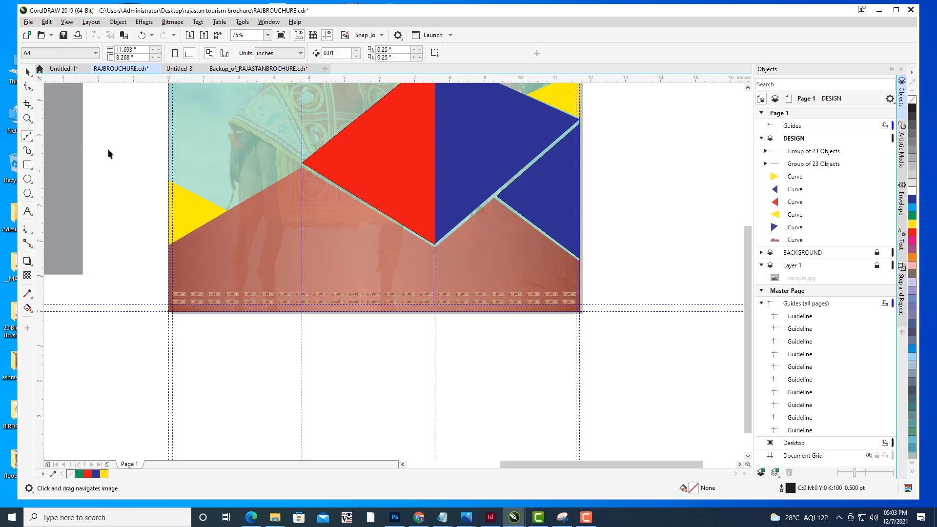
pyautogui.click(28, 88)
pyautogui.click(29, 138)
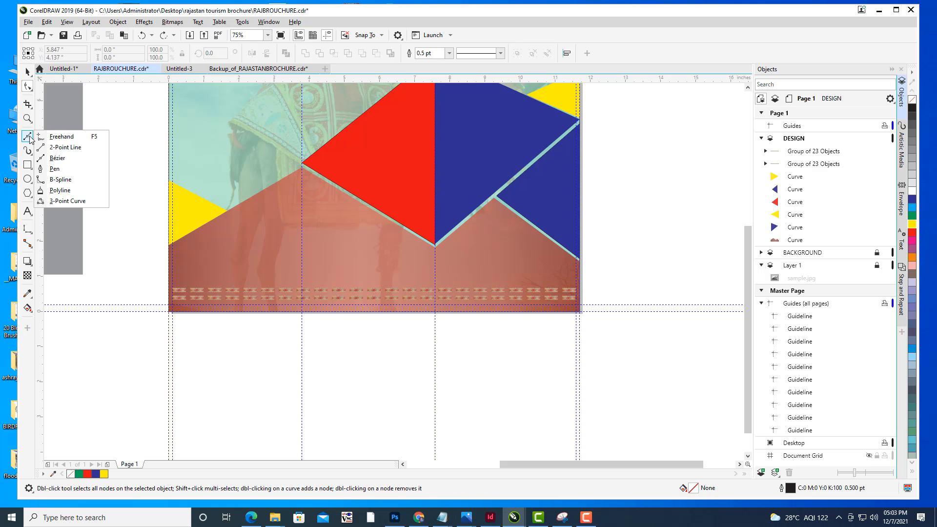
pyautogui.click(59, 157)
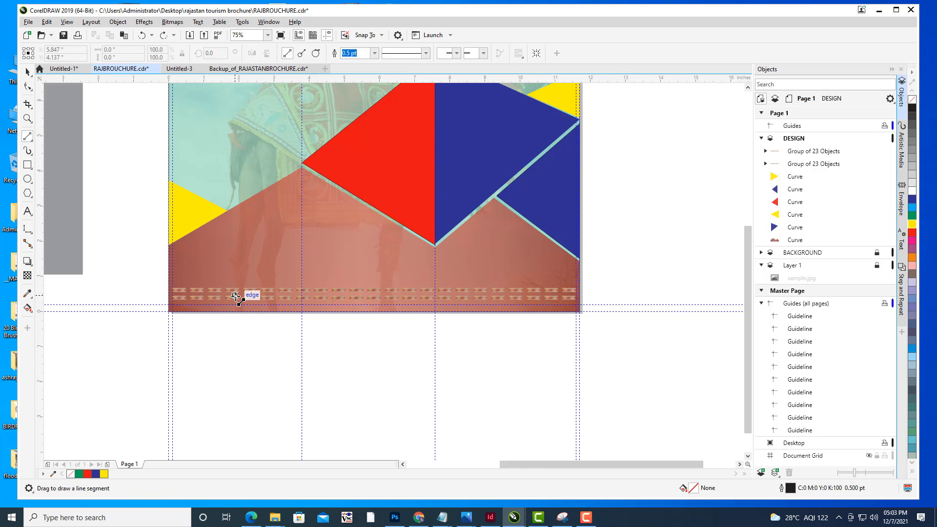
pyautogui.scroll(4, 261, 304)
pyautogui.scroll(-4, 261, 303)
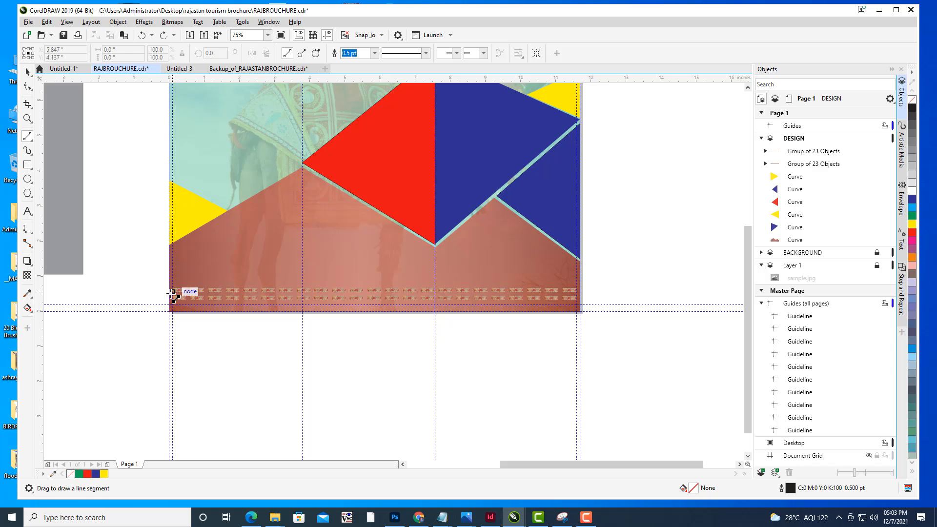
pyautogui.moveTo(184, 293); pyautogui.dragTo(580, 292)
pyautogui.scroll(2, 448, 295)
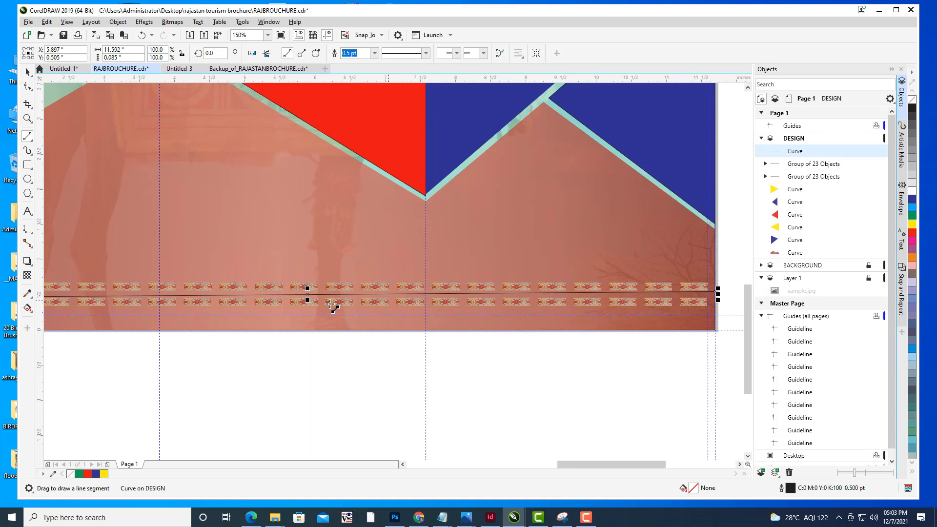
pyautogui.moveTo(687, 292); pyautogui.dragTo(661, 296)
pyautogui.moveTo(575, 292); pyautogui.dragTo(704, 269)
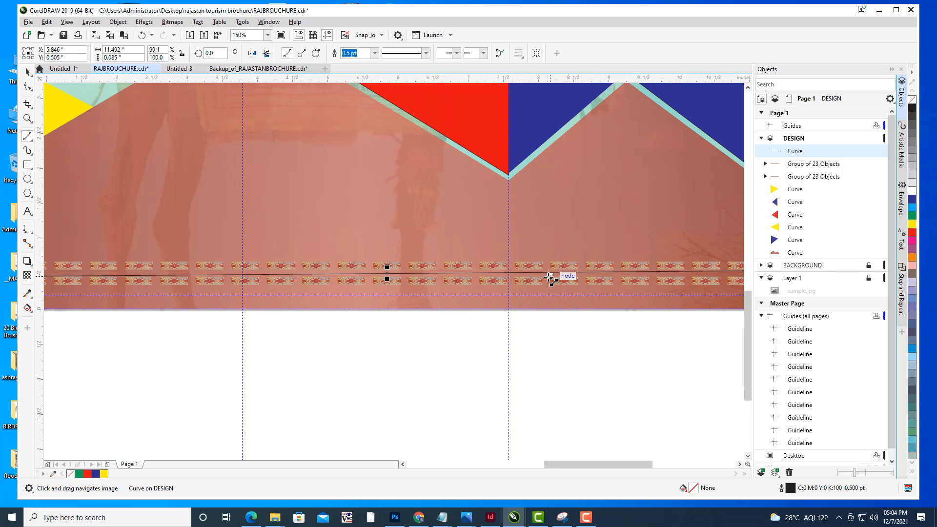
# - Adjust the line's left endpoint with the Shape tool to align it between the pattern strips
pyautogui.scroll(-1, 508, 278)
pyautogui.moveTo(523, 278); pyautogui.dragTo(663, 286)
pyautogui.scroll(1, 459, 281)
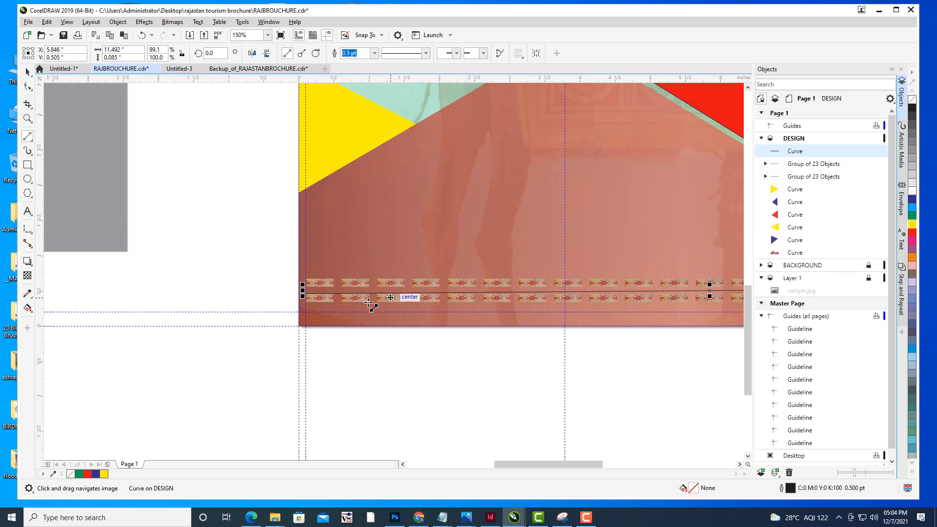
pyautogui.scroll(1, 318, 291)
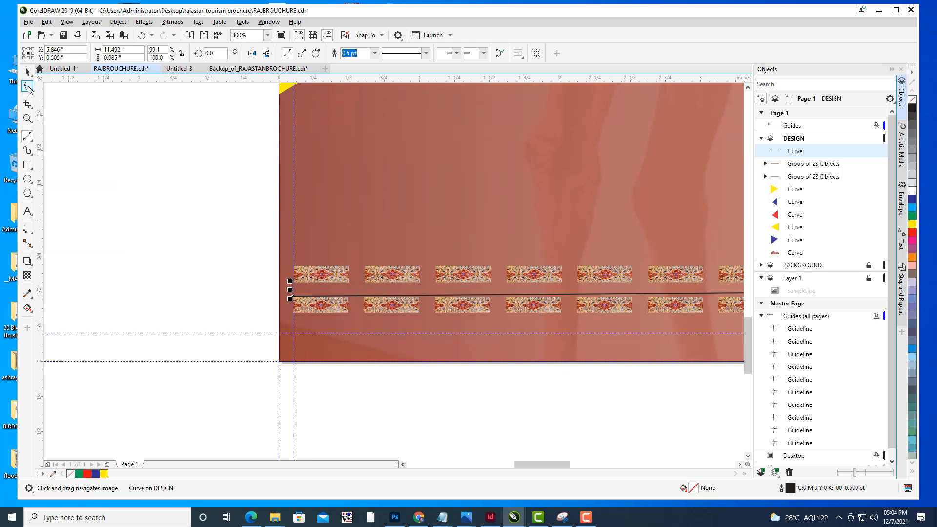
pyautogui.click(28, 86)
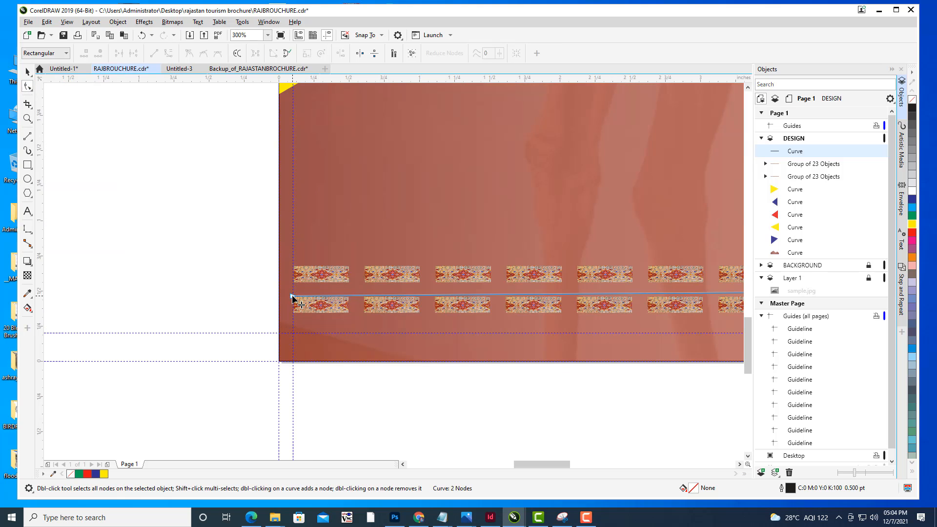
pyautogui.moveTo(292, 298); pyautogui.dragTo(293, 291)
pyautogui.scroll(-1, 480, 225)
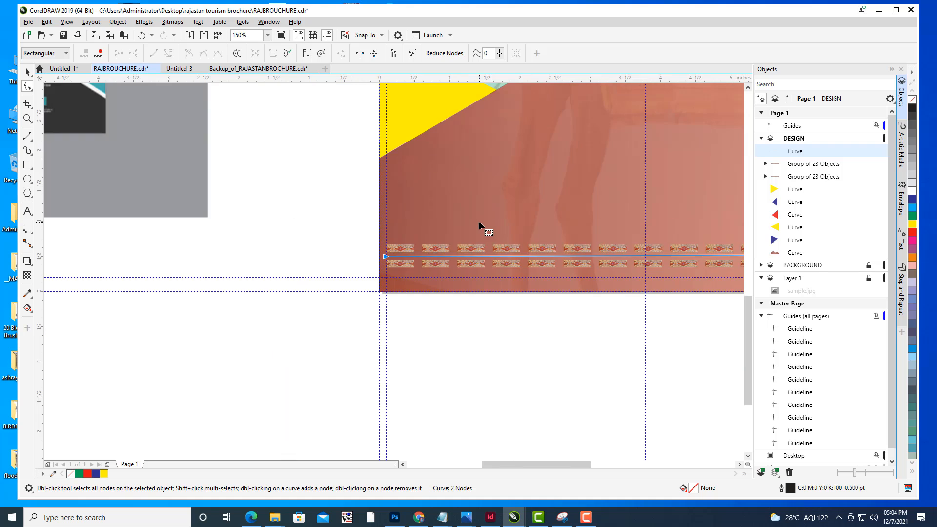
pyautogui.moveTo(479, 224); pyautogui.dragTo(241, 261)
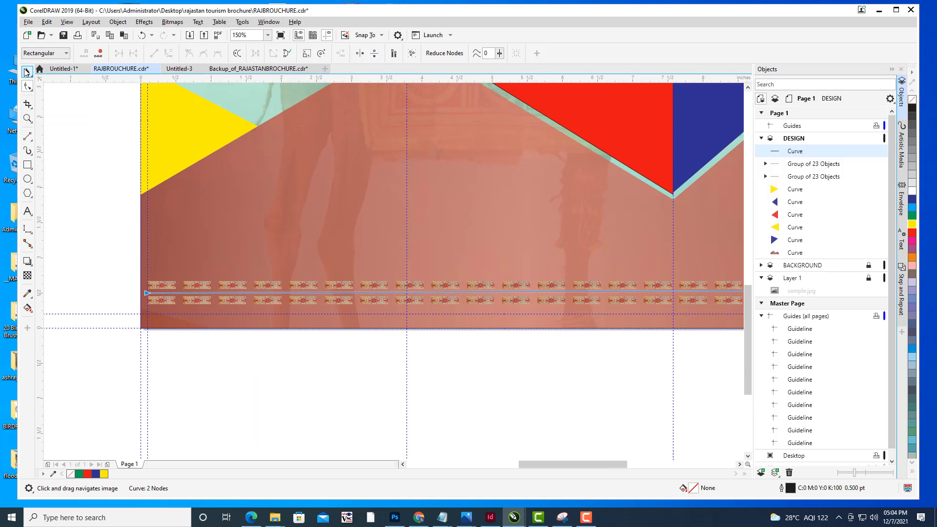
# - Set the line's outline width to 0.75 pt
pyautogui.click(26, 71)
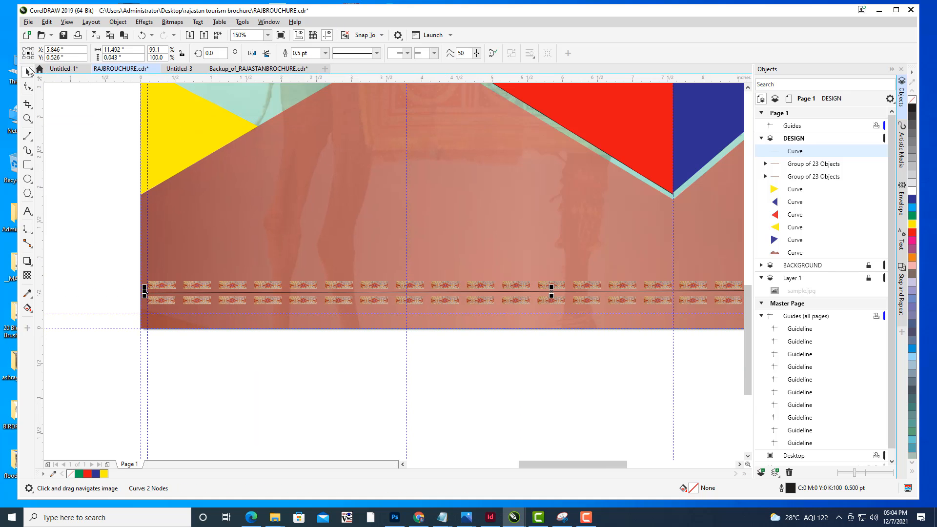
pyautogui.click(325, 53)
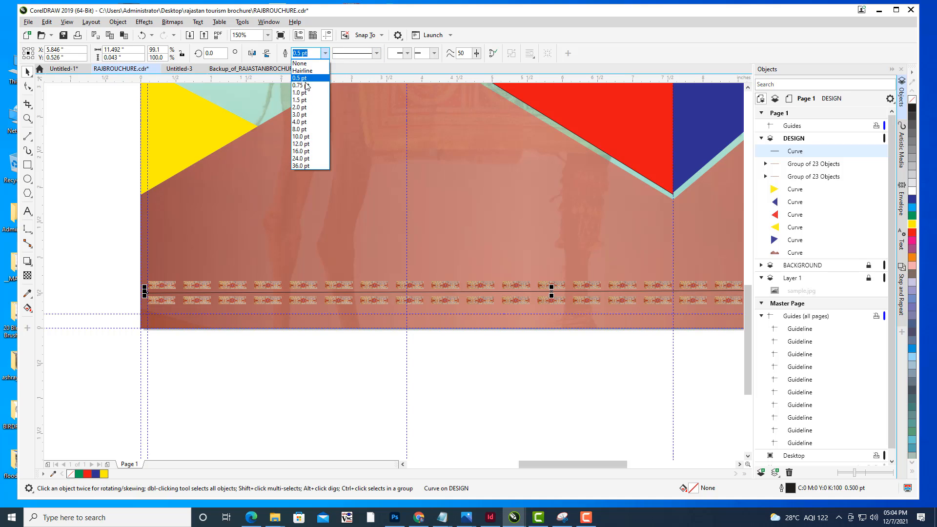
pyautogui.click(308, 86)
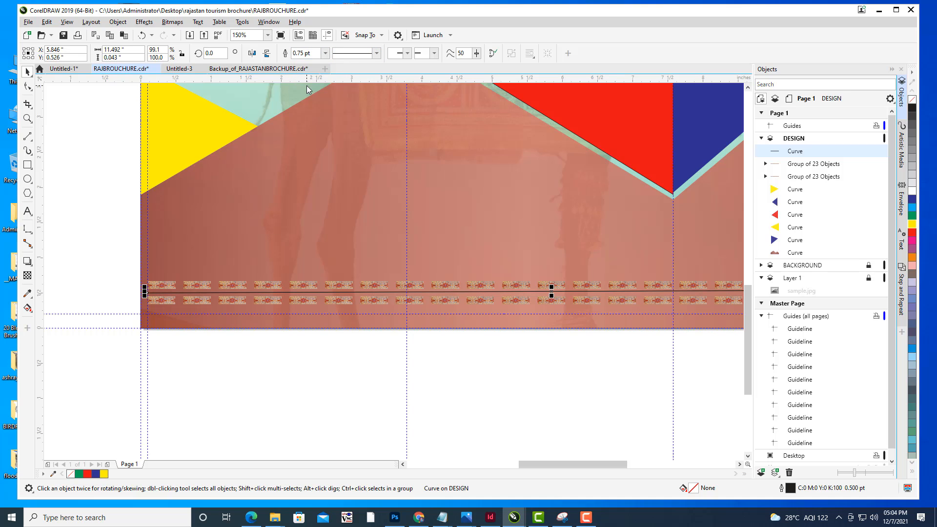
# - Set the line's outline colour to a very light pink, C0 M4 Y0 K0, in the Outline Pen dialog
pyautogui.doubleClick(795, 488)
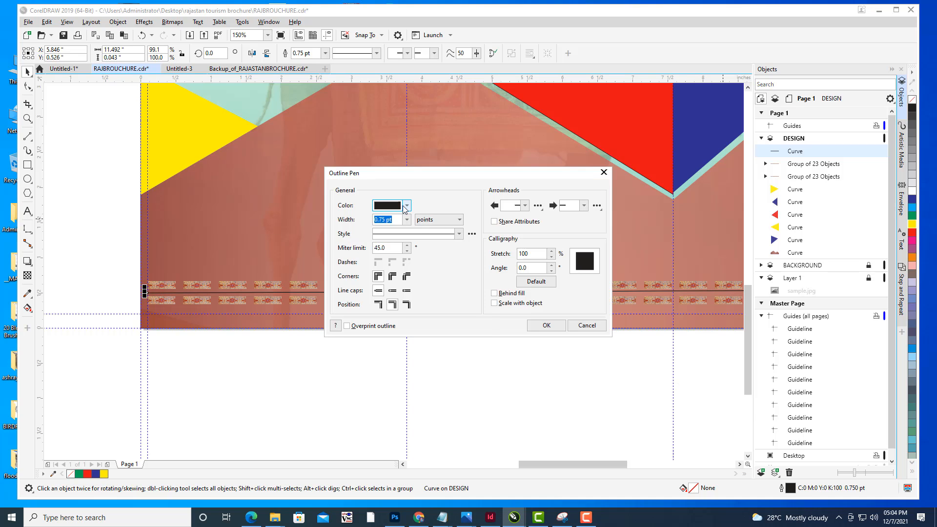
pyautogui.click(406, 205)
pyautogui.click(383, 255)
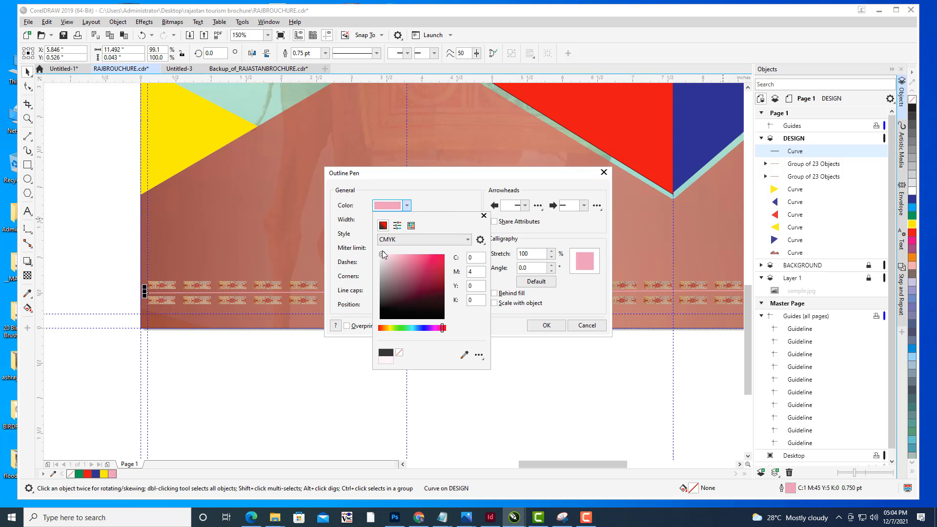
pyautogui.click(558, 327)
pyautogui.click(558, 327)
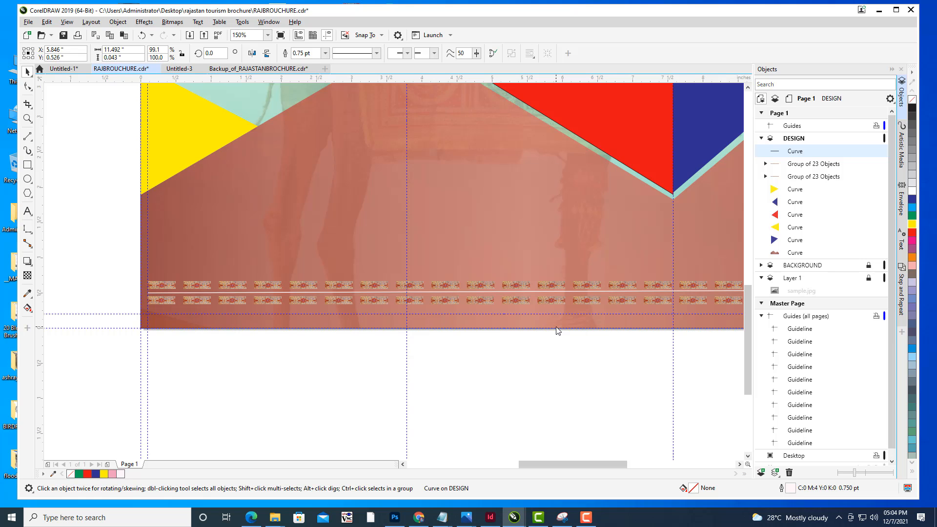
pyautogui.scroll(-2, 581, 221)
pyautogui.moveTo(582, 222); pyautogui.dragTo(528, 236)
pyautogui.scroll(1, 555, 245)
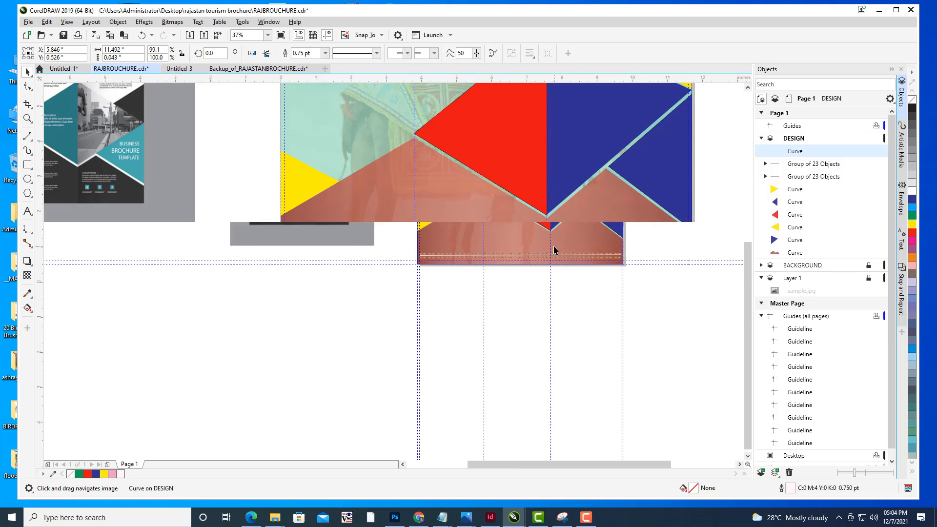
pyautogui.scroll(1, 555, 245)
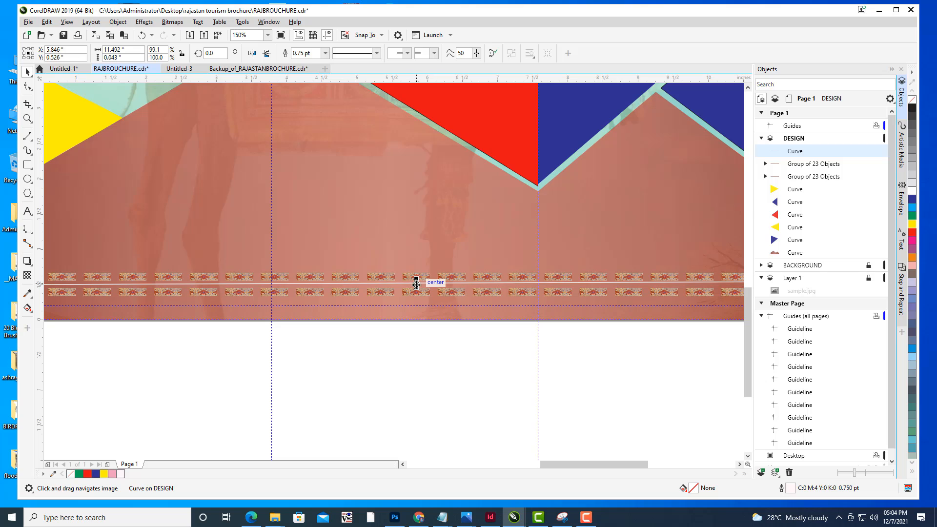
# - Duplicate the divider line and move the copy just above the upper pattern strip
pyautogui.moveTo(416, 287); pyautogui.dragTo(417, 285)
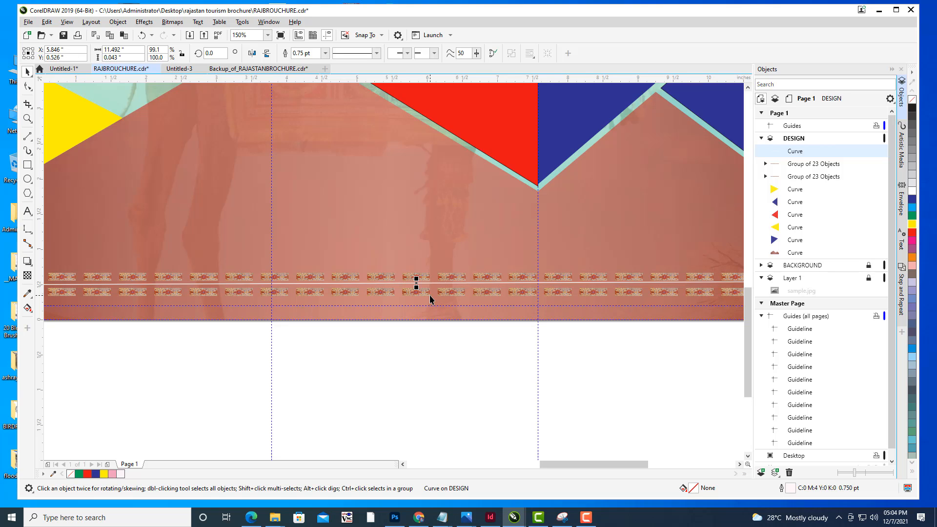
pyautogui.hotkey('ctrl', 'd')
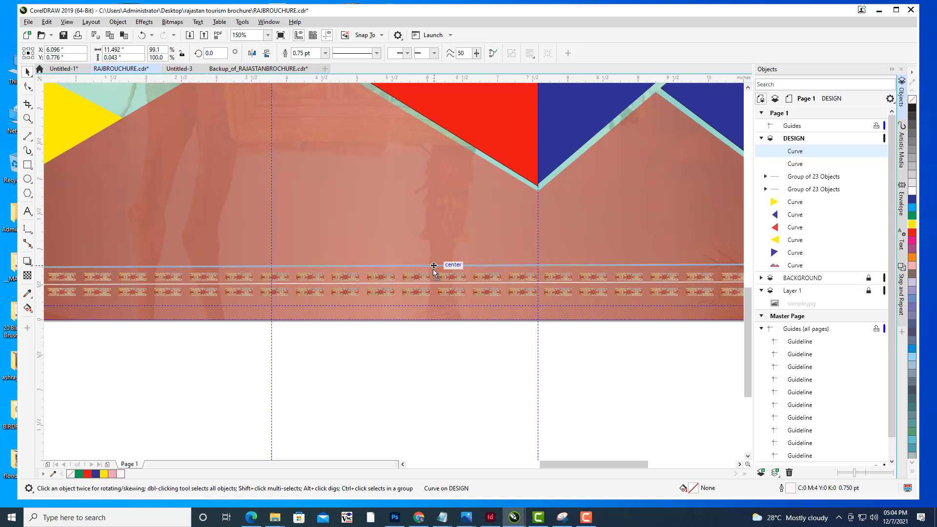
pyautogui.scroll(4, 434, 265)
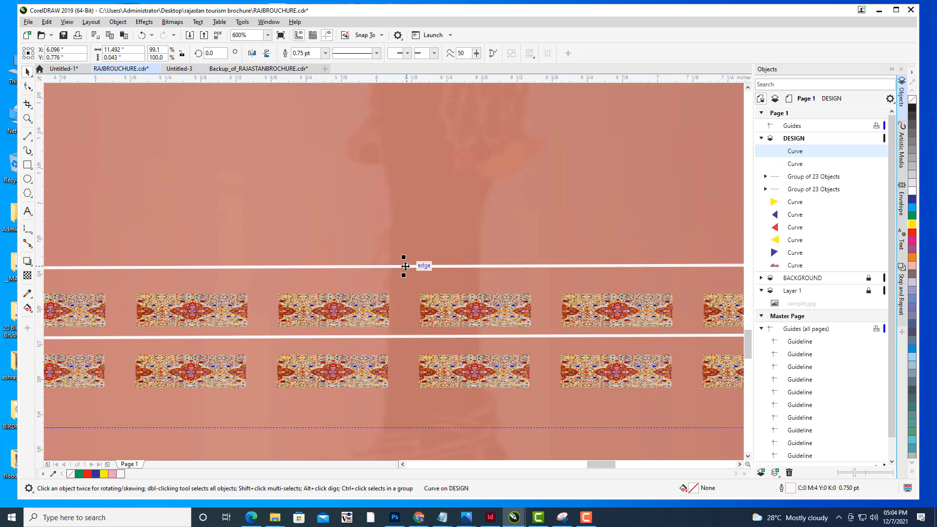
pyautogui.moveTo(406, 266); pyautogui.dragTo(403, 280)
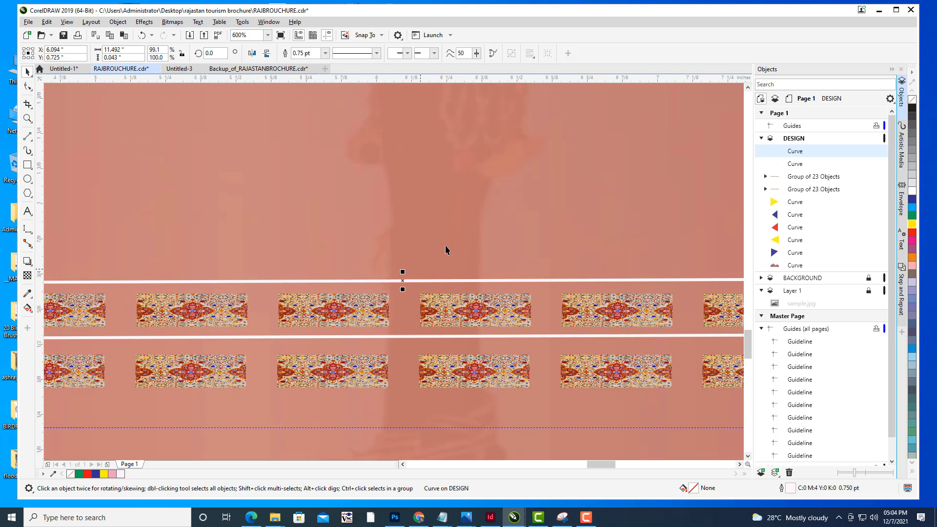
pyautogui.scroll(-4, 446, 250)
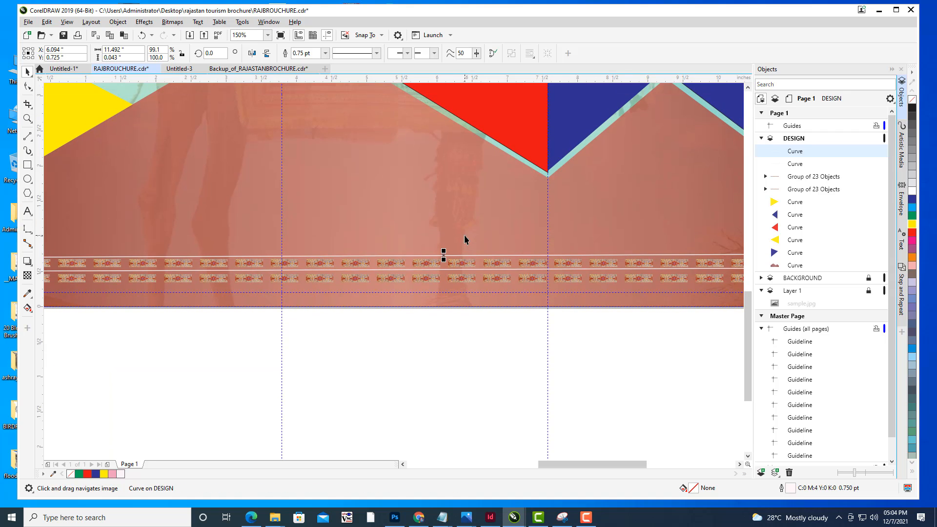
# - Duplicate the line again and position the copy just below the lower pattern strip
pyautogui.hotkey('ctrl', 'd')
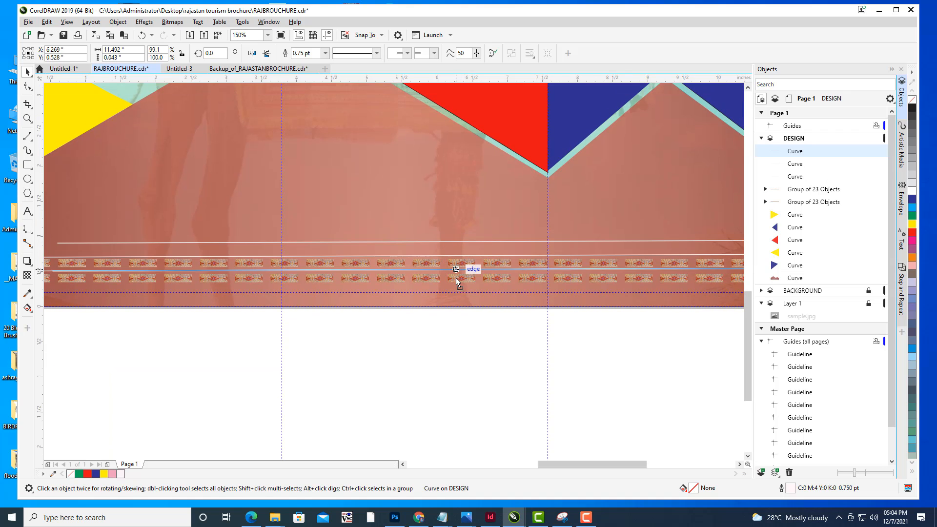
pyautogui.moveTo(456, 280); pyautogui.dragTo(452, 287)
pyautogui.scroll(2, 456, 290)
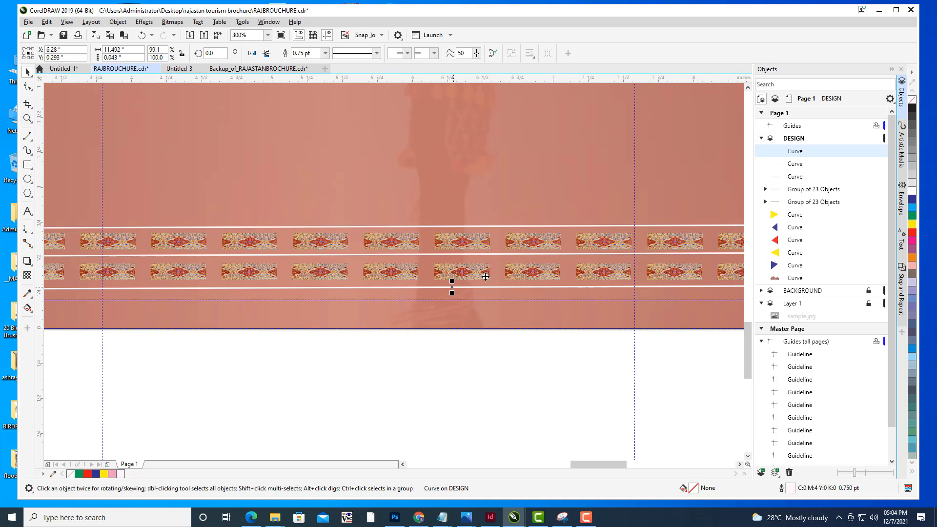
pyautogui.click(492, 373)
# - Extend the bottom divider line's left end out to the page's left edge
pyautogui.scroll(-2, 532, 343)
pyautogui.moveTo(696, 237); pyautogui.dragTo(658, 276)
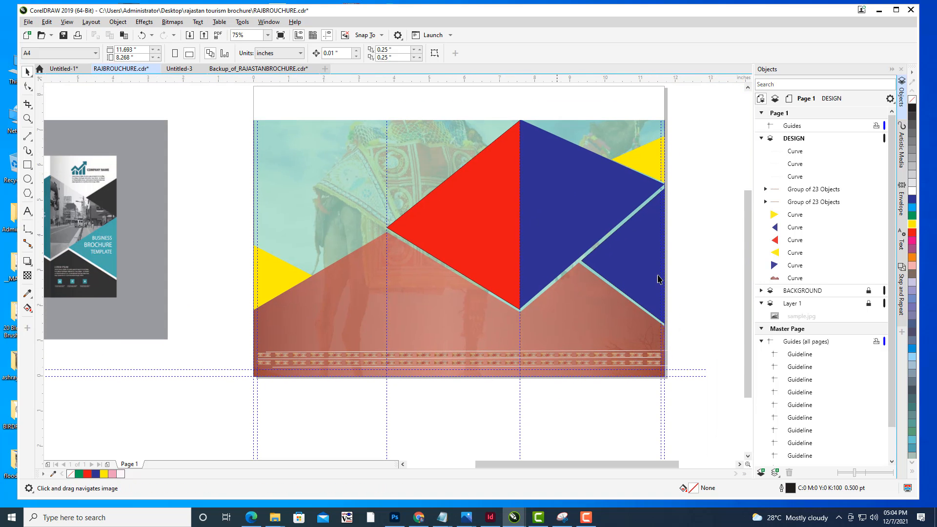
pyautogui.scroll(3, 617, 272)
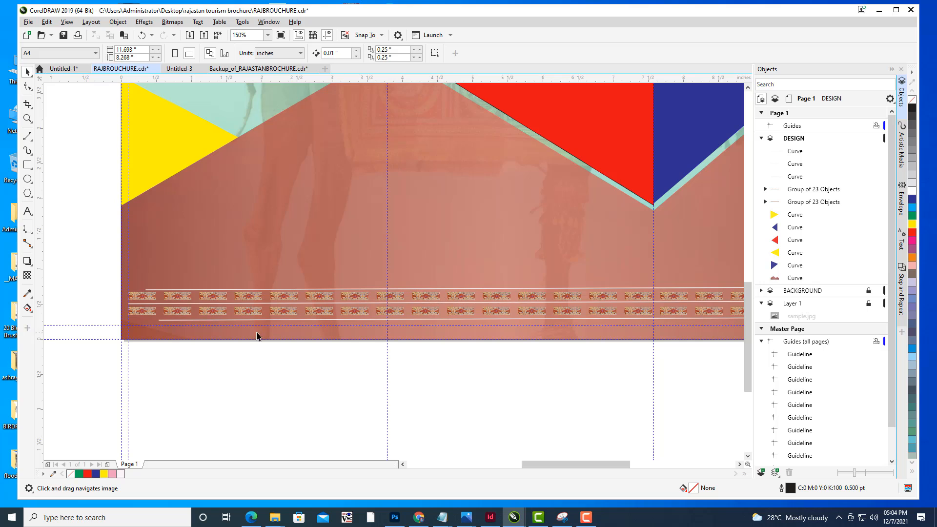
pyautogui.hscroll(-3, 256, 336)
pyautogui.click(378, 325)
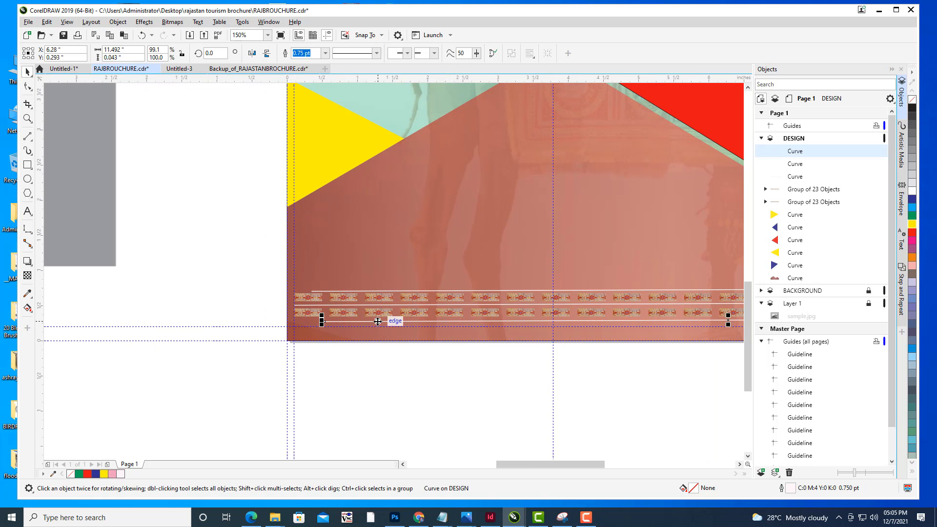
pyautogui.moveTo(321, 322); pyautogui.dragTo(292, 323)
pyautogui.scroll(-1, 469, 256)
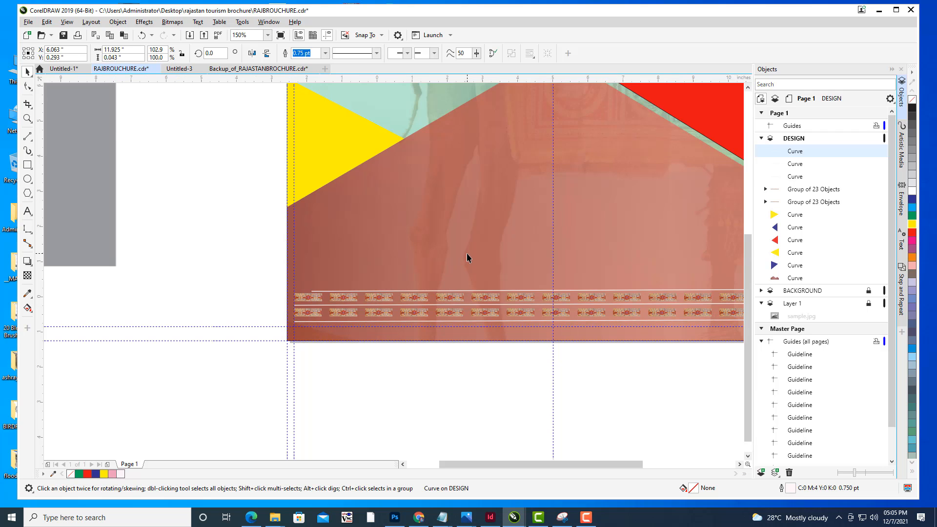
pyautogui.moveTo(664, 279); pyautogui.dragTo(163, 231)
pyautogui.moveTo(255, 255); pyautogui.dragTo(508, 314)
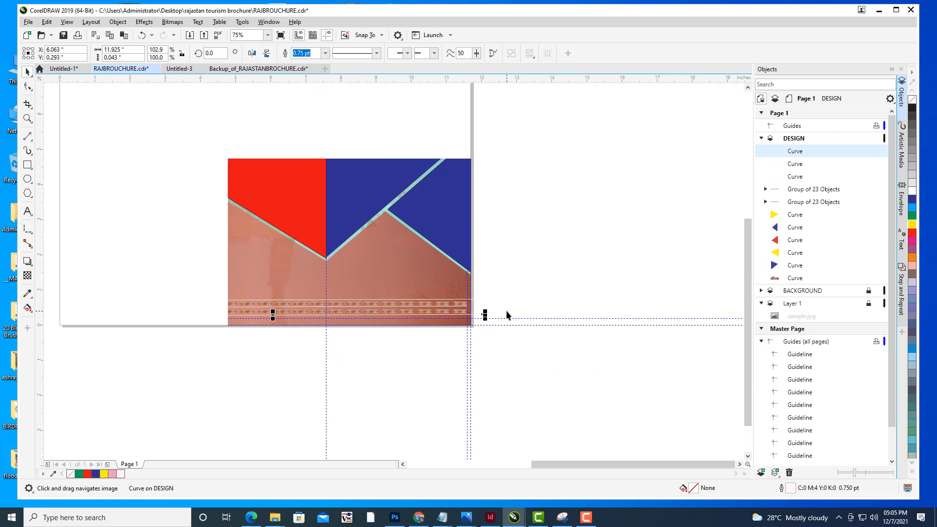
# - Pull the bottom divider line's right end back to the page's right edge
pyautogui.scroll(1, 504, 313)
pyautogui.scroll(1, 452, 315)
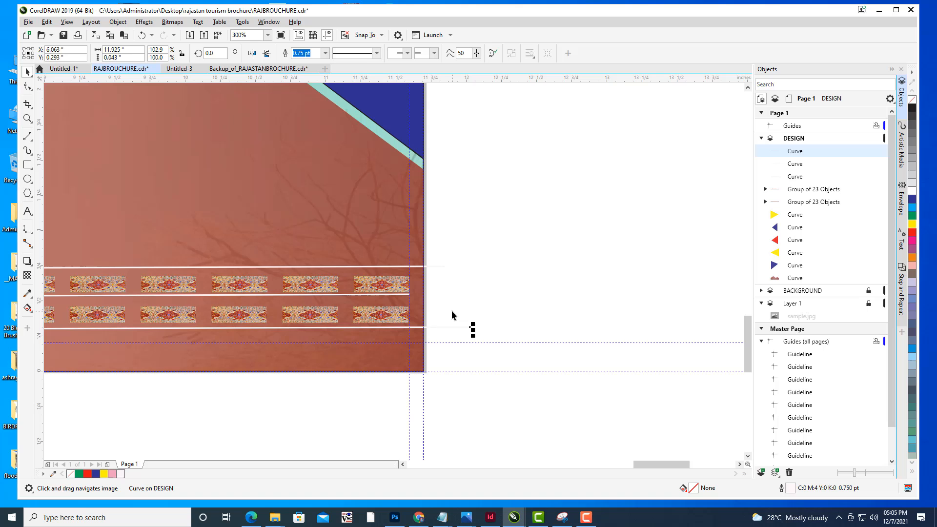
pyautogui.click(495, 326)
pyautogui.scroll(2, 425, 304)
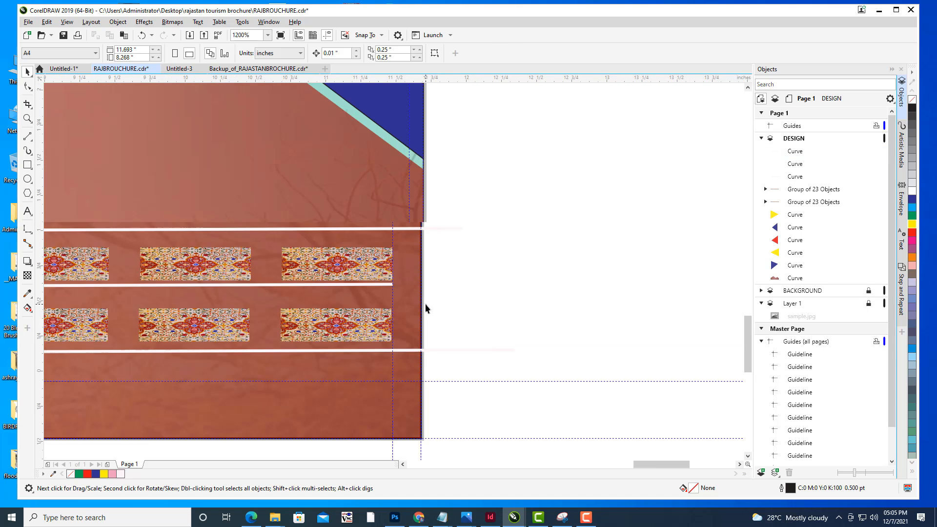
pyautogui.scroll(-2, 426, 304)
pyautogui.click(420, 328)
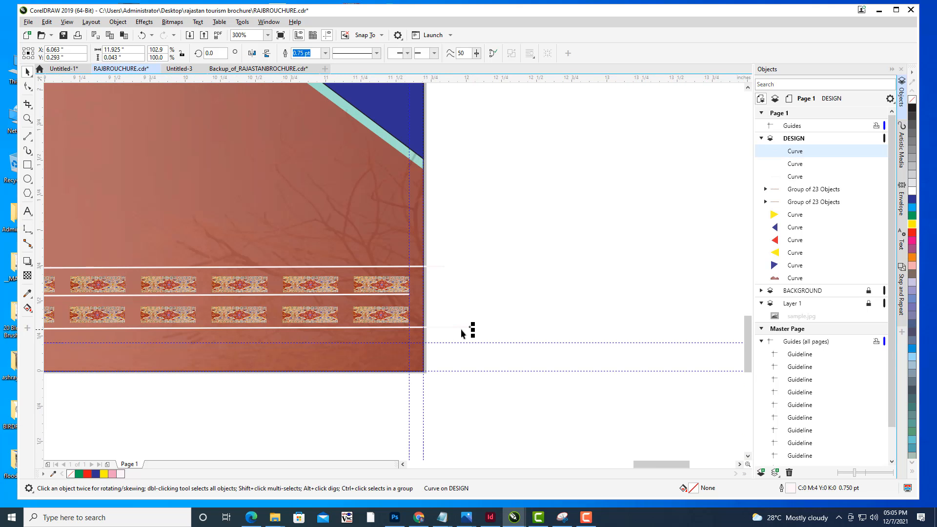
pyautogui.moveTo(472, 328); pyautogui.dragTo(412, 332)
# - Inspect the three divider lines' ends and the overall brochure layout at different zoom levels
pyautogui.click(417, 268)
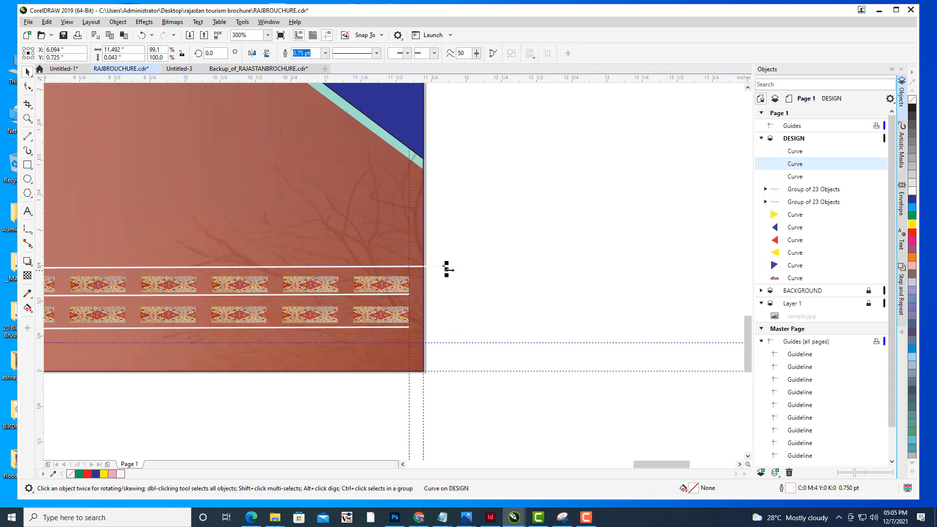
pyautogui.click(487, 296)
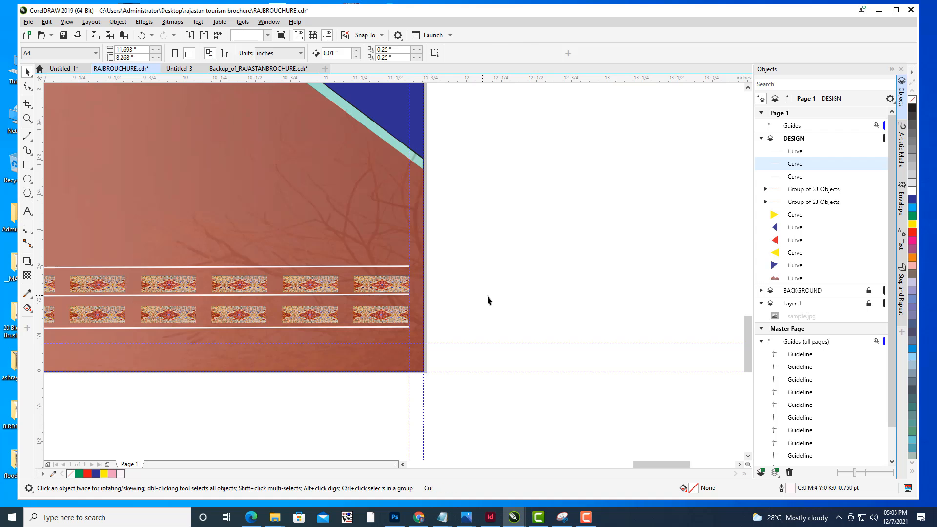
pyautogui.scroll(-3, 487, 296)
pyautogui.moveTo(487, 295); pyautogui.dragTo(801, 323)
pyautogui.scroll(1, 409, 333)
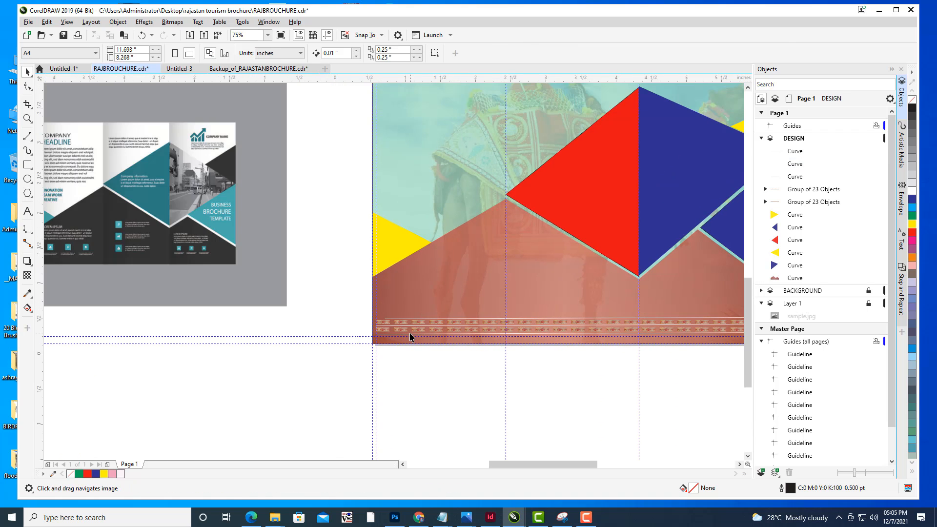
pyautogui.click(371, 306)
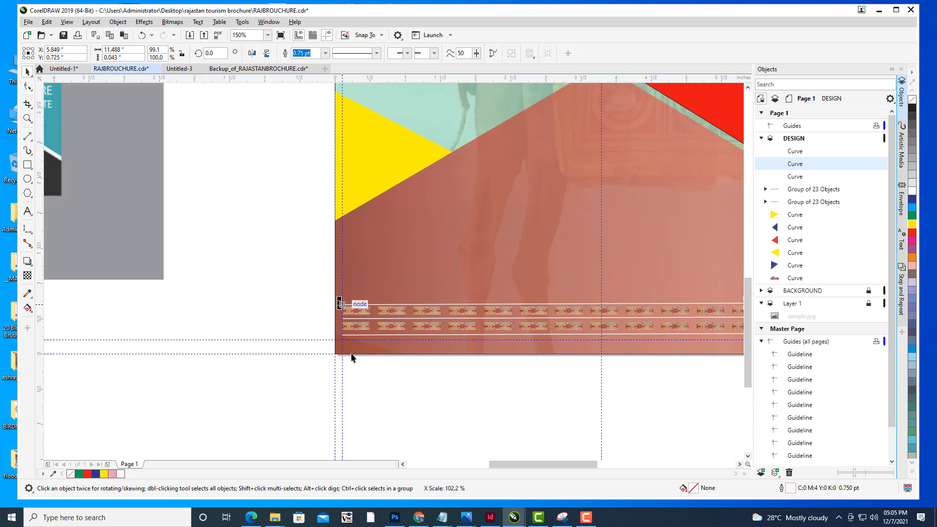
pyautogui.click(376, 388)
pyautogui.scroll(-5, 652, 203)
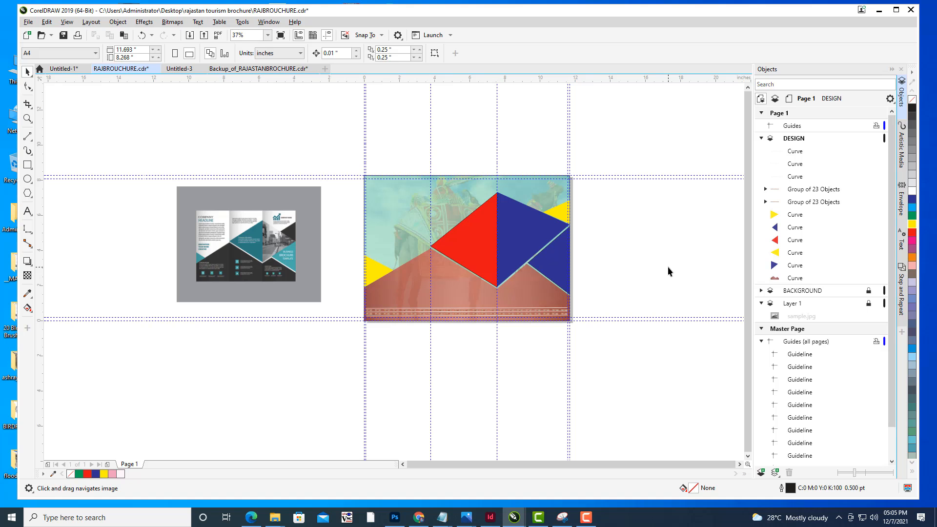
pyautogui.scroll(4, 646, 220)
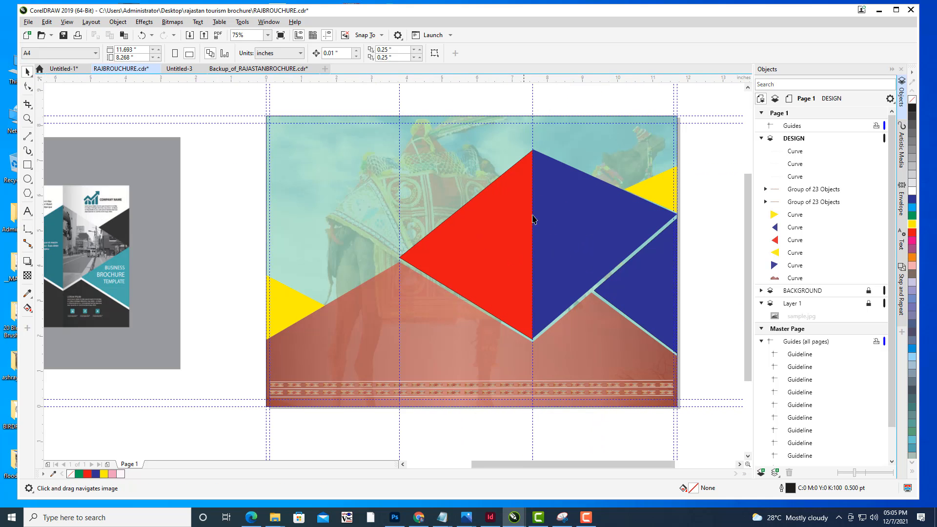
pyautogui.moveTo(533, 216); pyautogui.dragTo(518, 211)
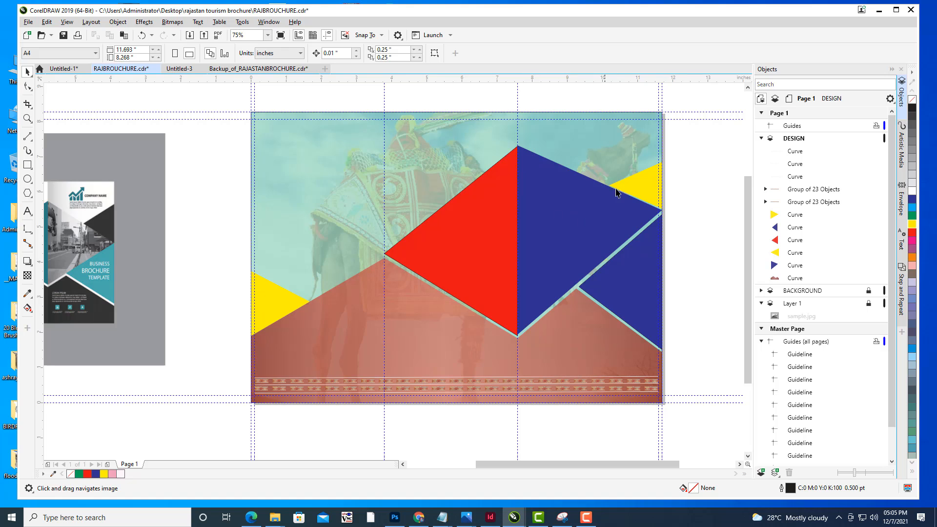
pyautogui.scroll(-4, 616, 188)
pyautogui.moveTo(676, 175); pyautogui.dragTo(619, 225)
pyautogui.moveTo(710, 214); pyautogui.dragTo(678, 242)
pyautogui.scroll(4, 699, 227)
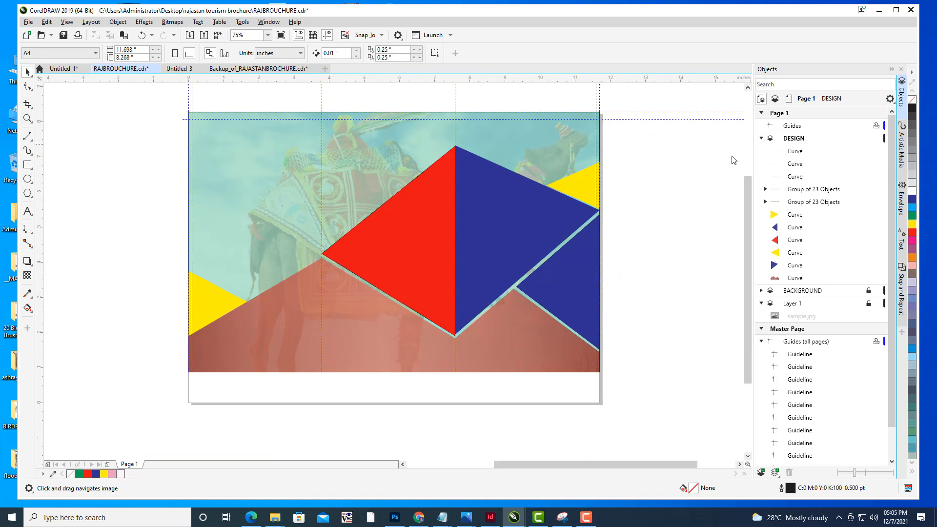
pyautogui.scroll(-4, 629, 182)
pyautogui.moveTo(640, 175); pyautogui.dragTo(588, 217)
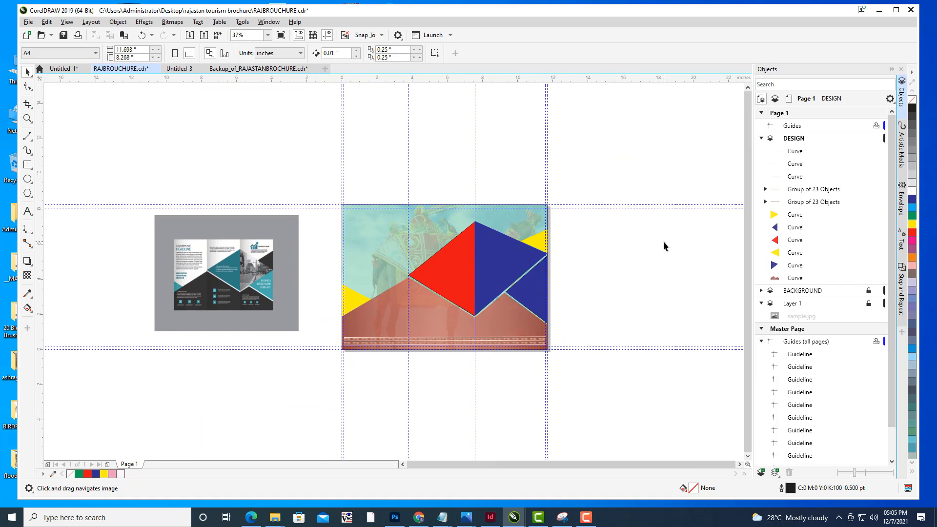
pyautogui.moveTo(632, 224); pyautogui.dragTo(613, 236)
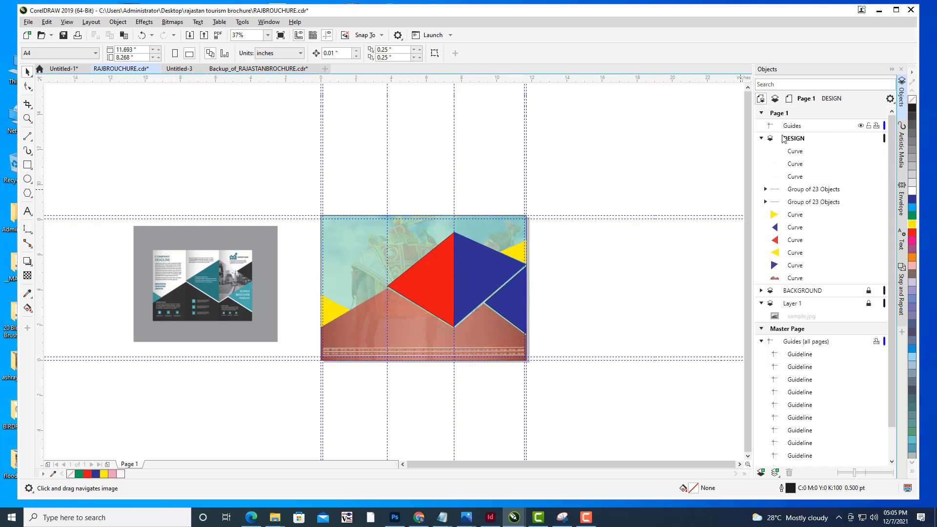
# - Collapse and lock the DESIGN layer, then add a new layer above it
pyautogui.click(761, 139)
pyautogui.click(801, 141)
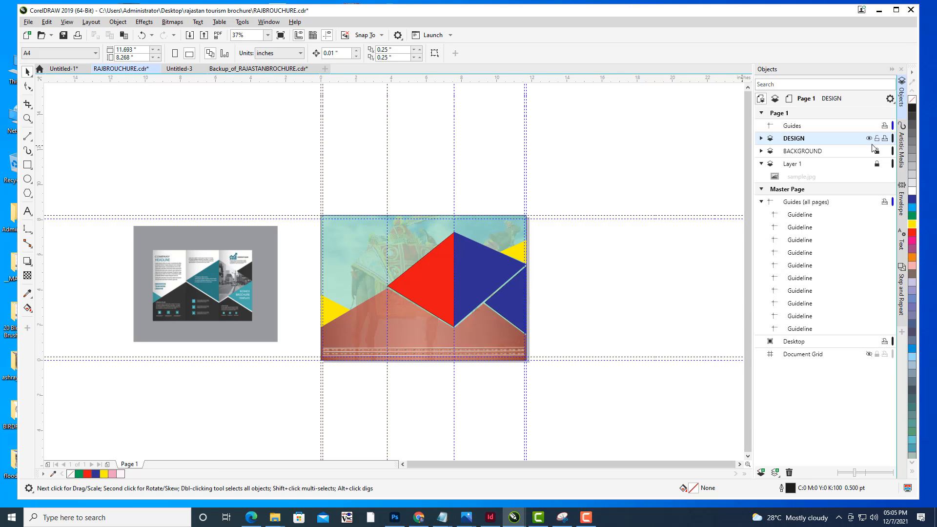
pyautogui.click(877, 138)
pyautogui.click(761, 474)
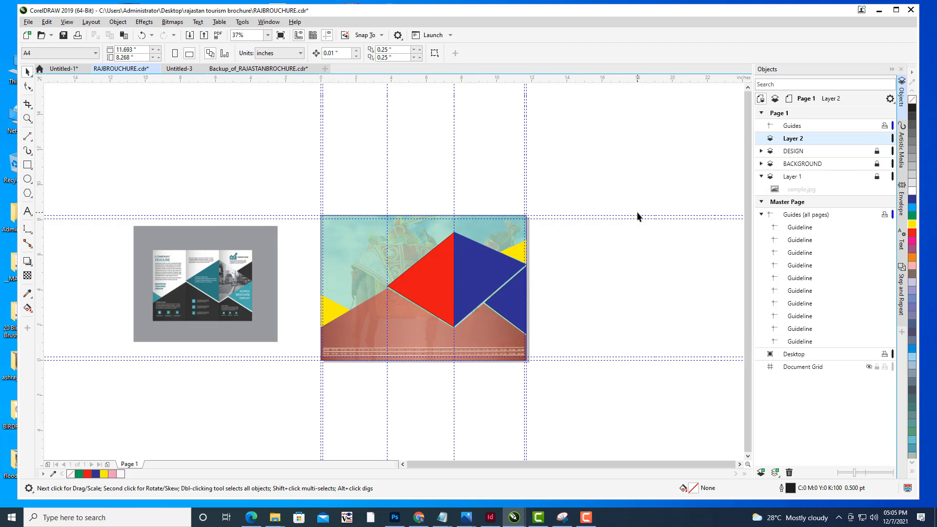
pyautogui.moveTo(638, 213); pyautogui.dragTo(636, 239)
# - Import Jaipur-Palace-frontage.jpg beside the page and scale it up to about 8.8 × 6.6 inches
pyautogui.click(28, 22)
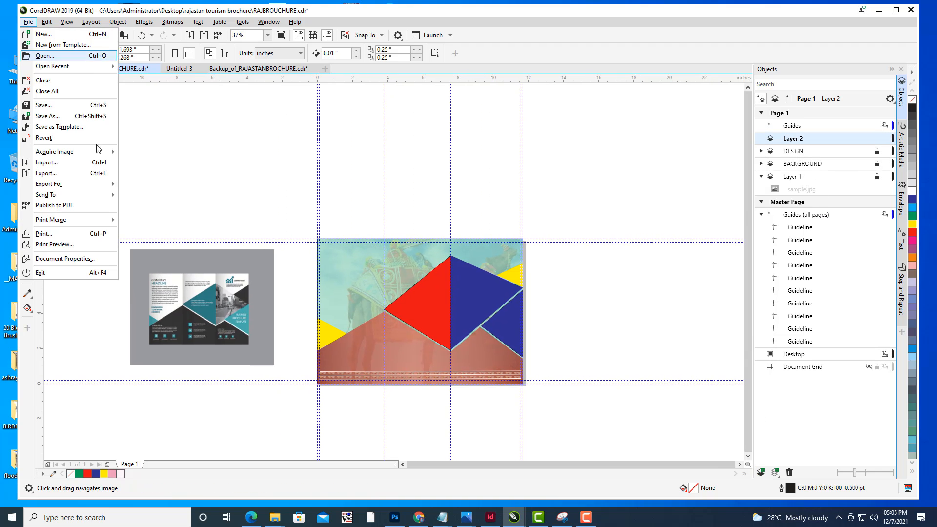
pyautogui.click(63, 164)
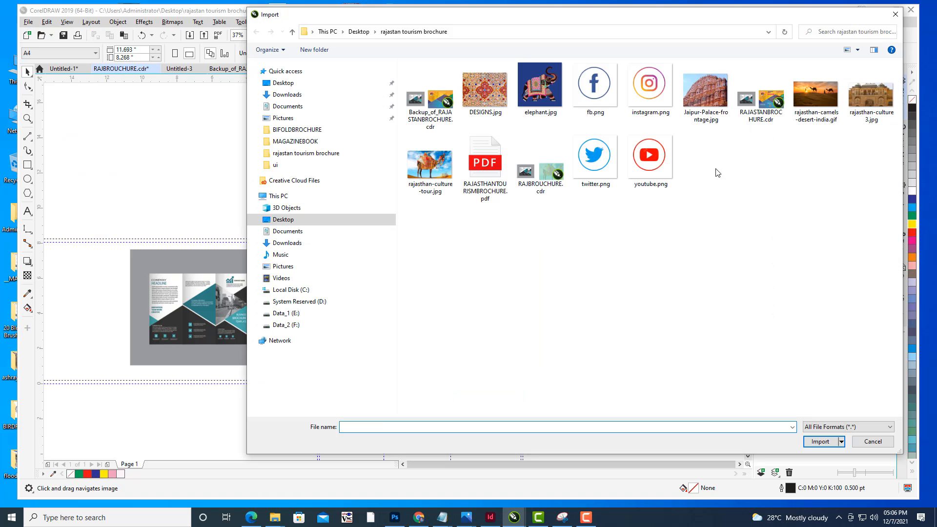
pyautogui.click(706, 99)
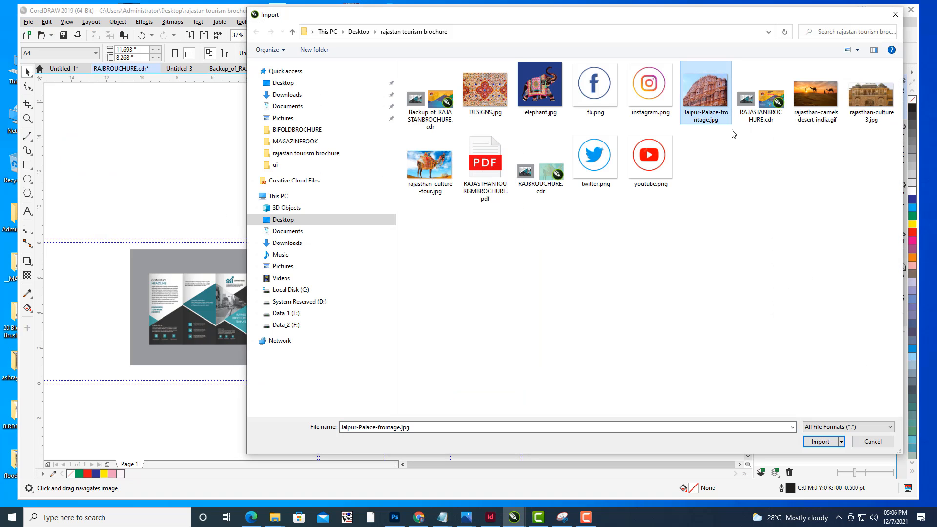
pyautogui.click(820, 441)
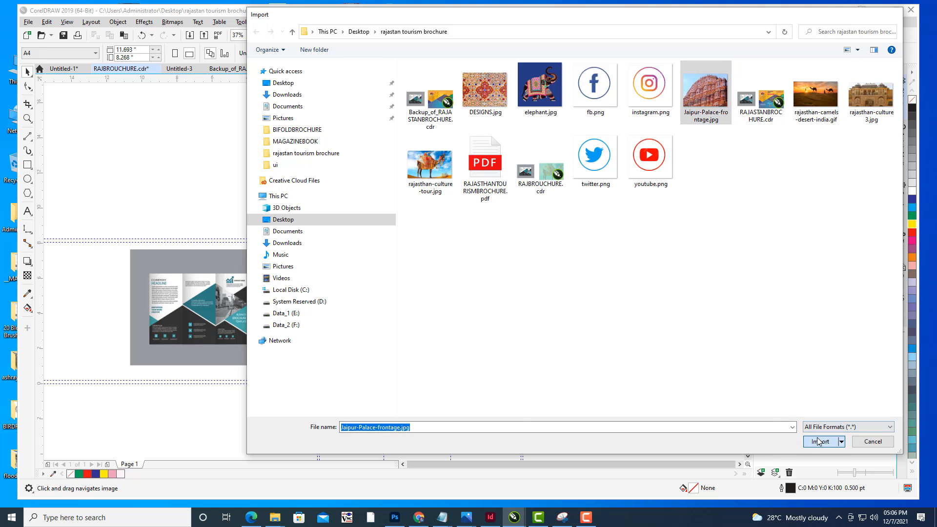
pyautogui.click(661, 295)
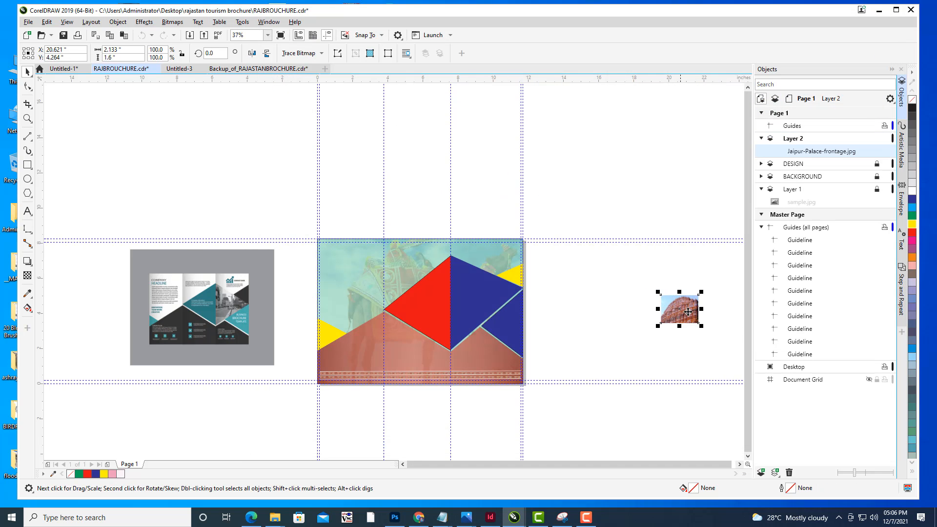
pyautogui.moveTo(690, 318); pyautogui.dragTo(652, 189)
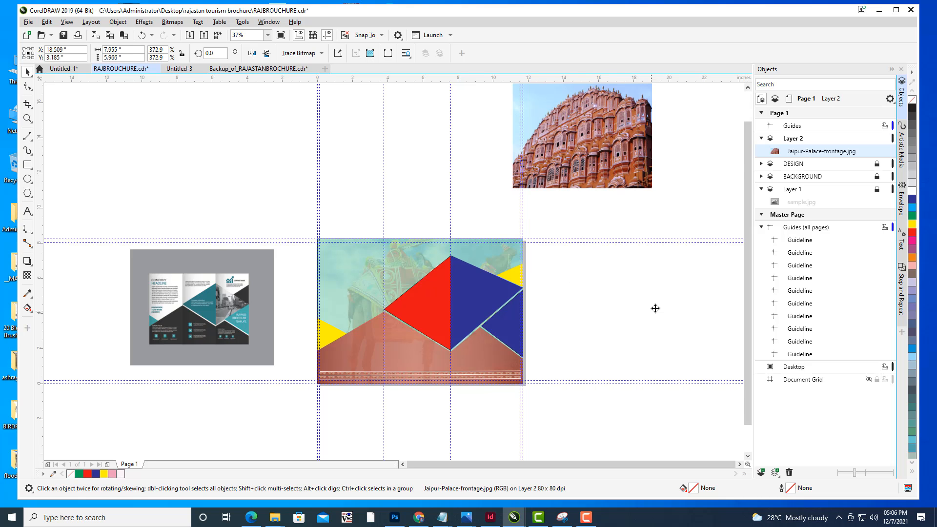
pyautogui.moveTo(655, 309); pyautogui.dragTo(677, 284)
# - Try to PowerClip the palace photo inside a shape on the brochure
pyautogui.rightClick(676, 284)
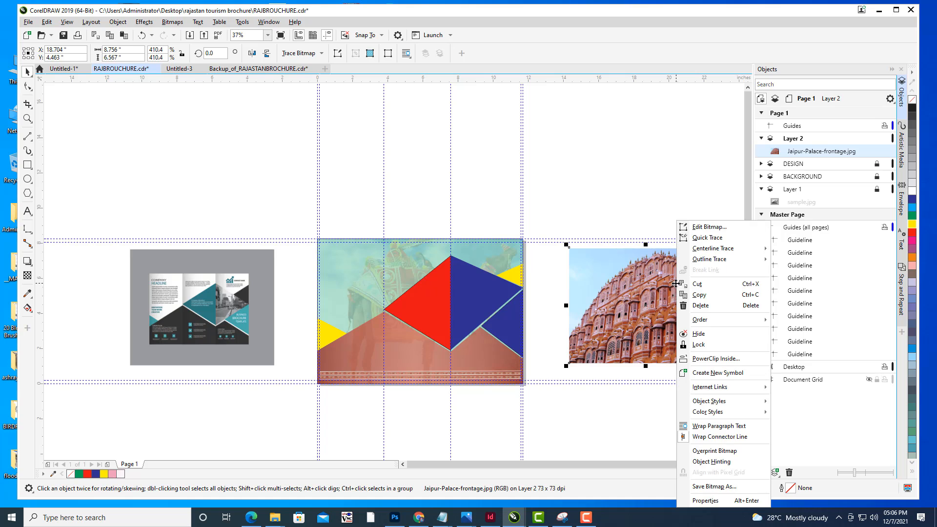
pyautogui.click(716, 359)
pyautogui.click(477, 295)
pyautogui.click(466, 289)
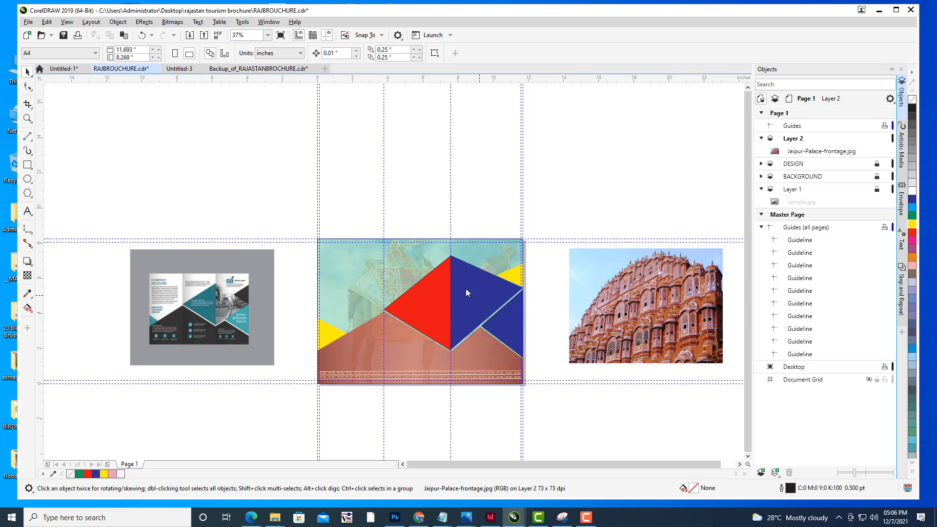
pyautogui.click(28, 73)
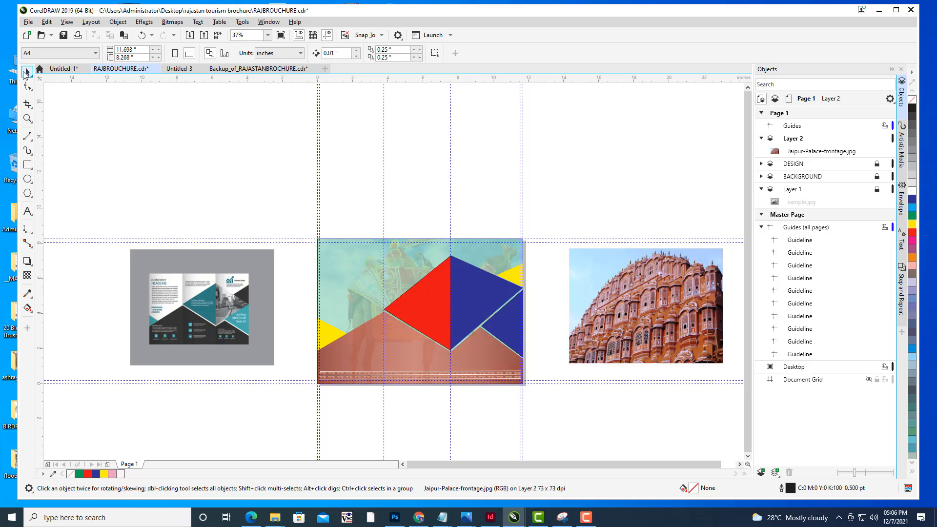
pyautogui.click(633, 311)
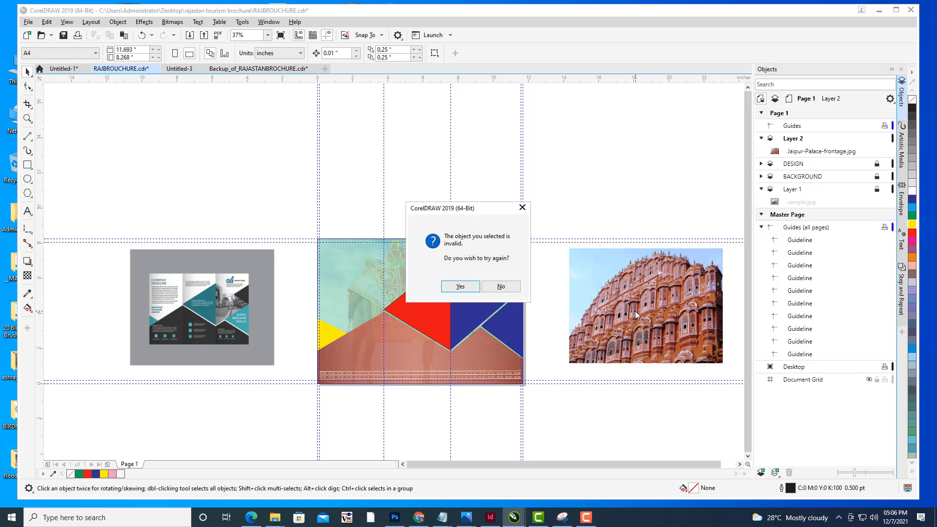
pyautogui.click(499, 288)
# - Move the palace photo down and PowerClip it inside the triangle between the red and blue shapes in the right panel
pyautogui.moveTo(638, 280); pyautogui.dragTo(634, 302)
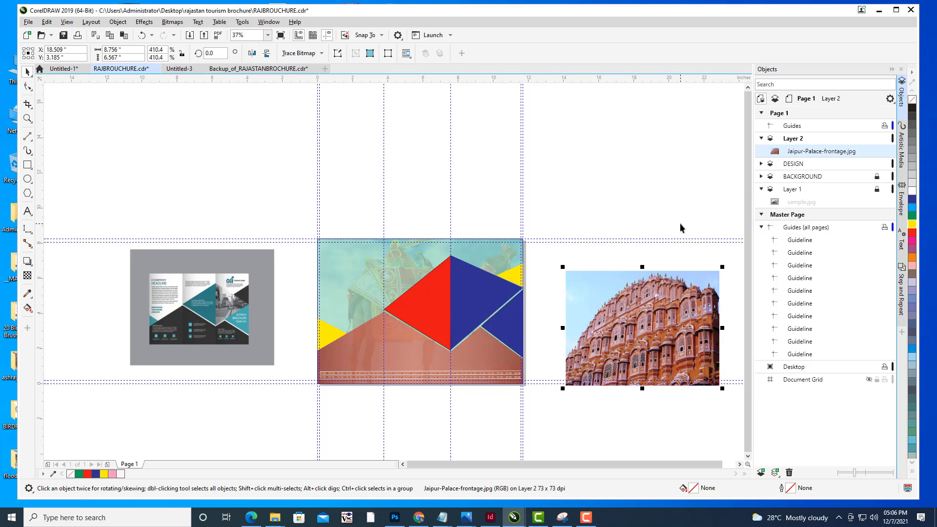
pyautogui.click(645, 212)
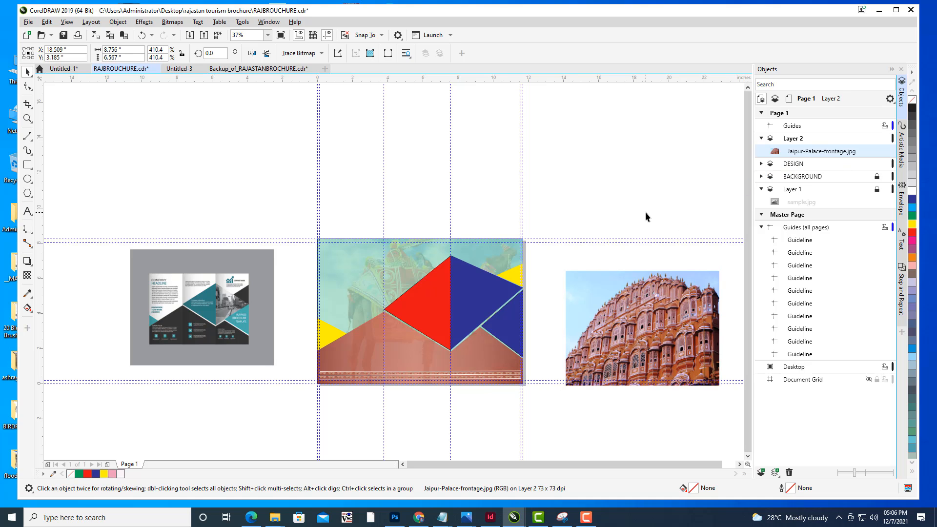
pyautogui.click(686, 314)
pyautogui.rightClick(686, 285)
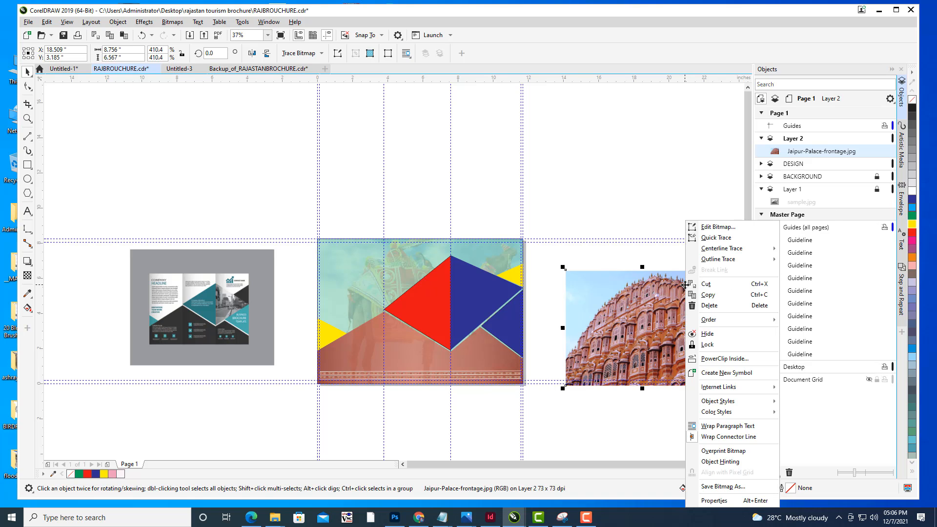
pyautogui.click(725, 359)
pyautogui.click(483, 297)
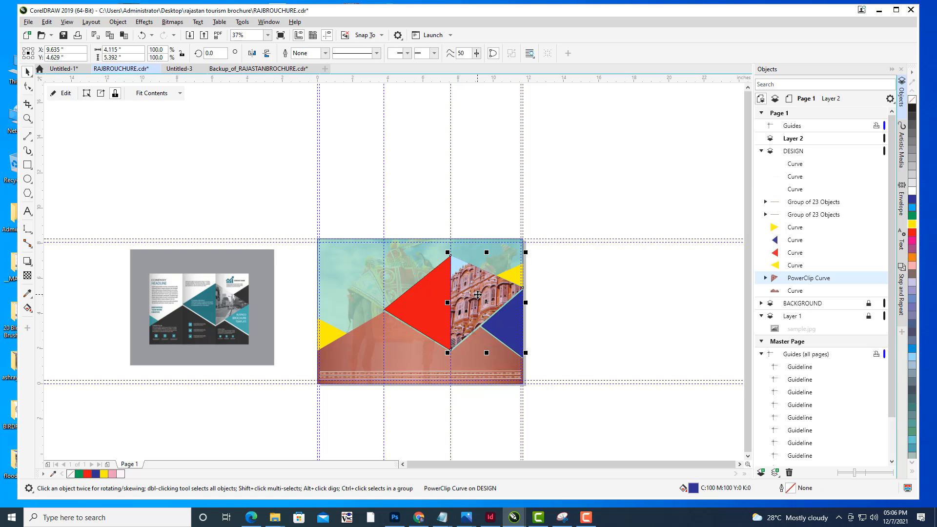
# - Edit the PowerClip contents, scaling the palace photo down to about 7.4 × 5.5 inches and repositioning it within the triangle
pyautogui.click(530, 311)
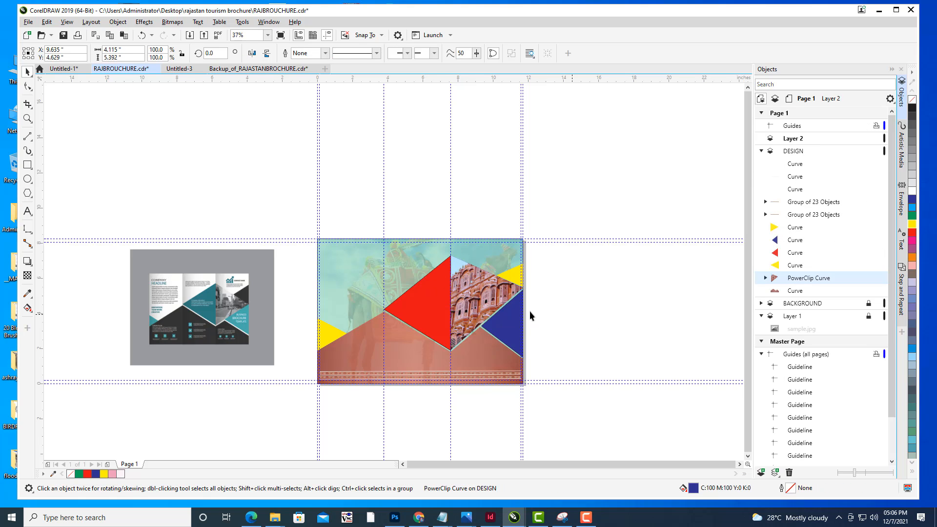
pyautogui.click(492, 304)
pyautogui.scroll(2, 494, 299)
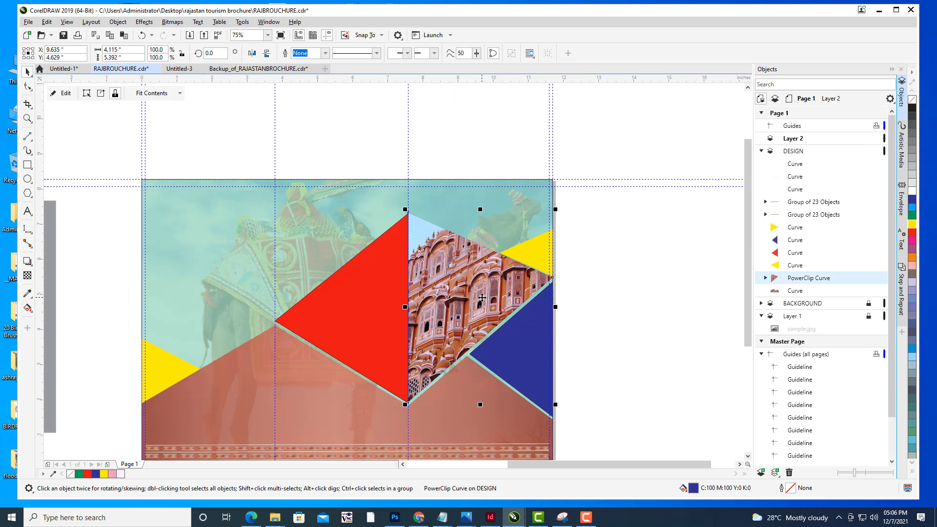
pyautogui.click(482, 298)
pyautogui.click(62, 93)
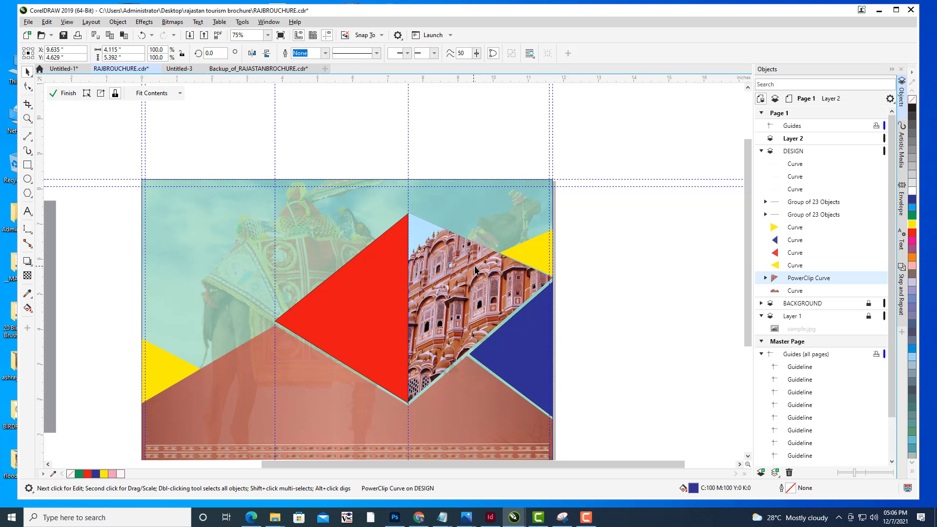
pyautogui.click(473, 270)
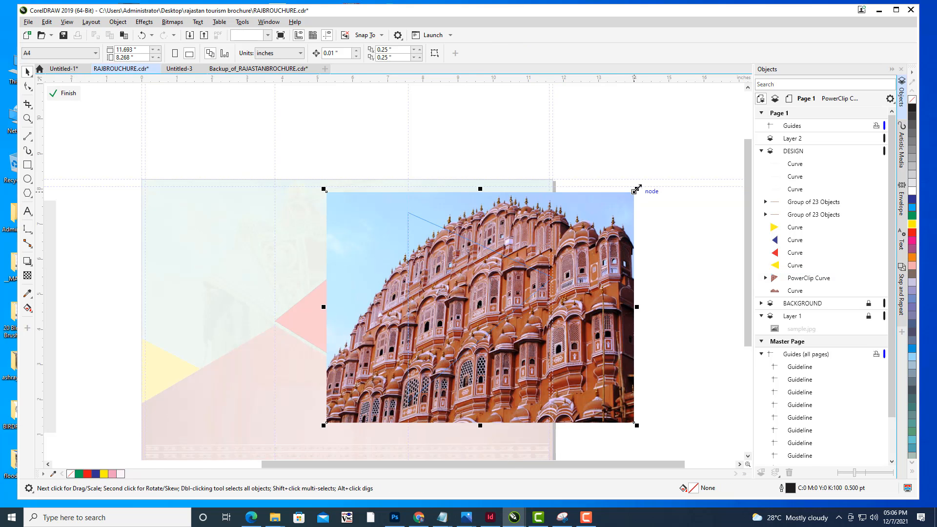
pyautogui.moveTo(635, 193); pyautogui.dragTo(573, 237)
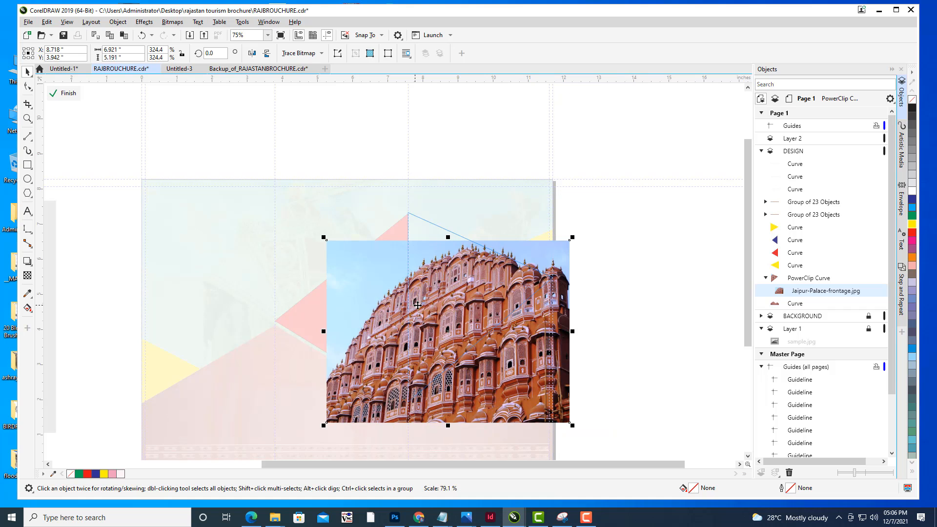
pyautogui.moveTo(423, 288); pyautogui.dragTo(425, 281)
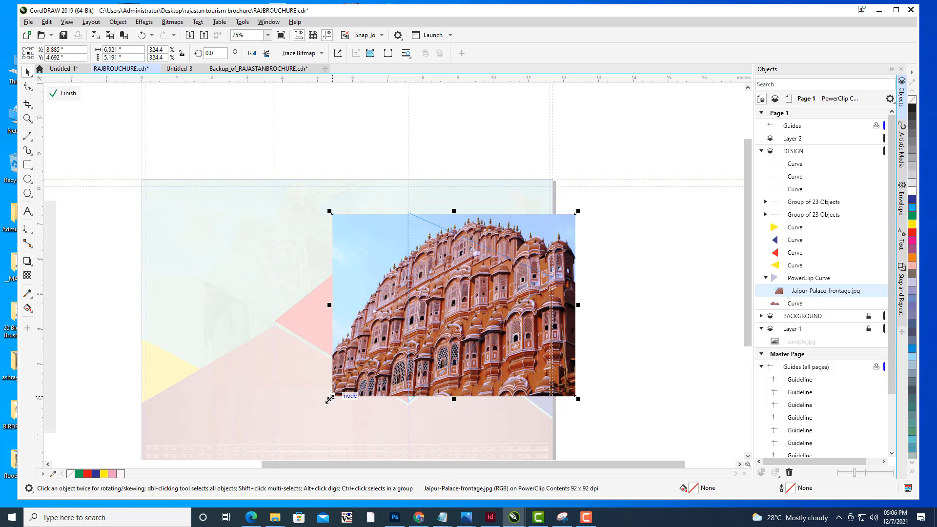
pyautogui.moveTo(330, 399); pyautogui.dragTo(345, 387)
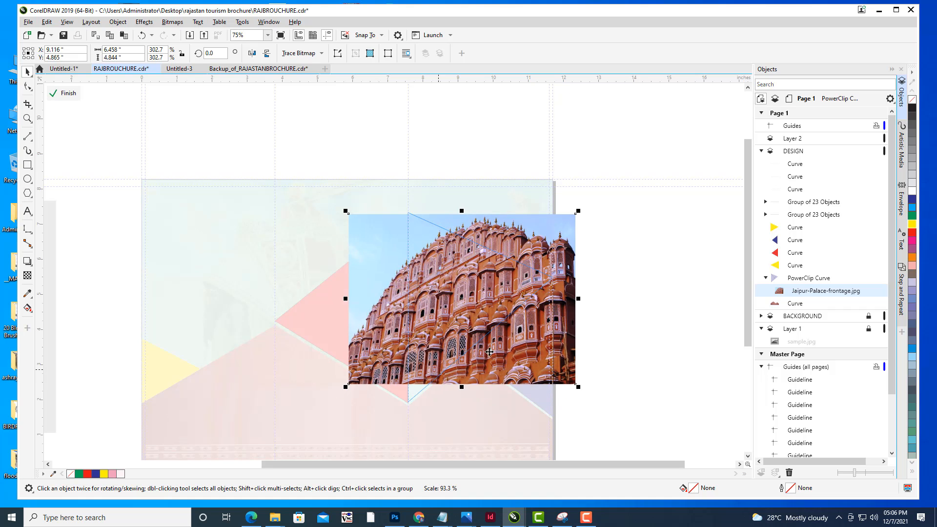
pyautogui.moveTo(489, 351); pyautogui.dragTo(488, 357)
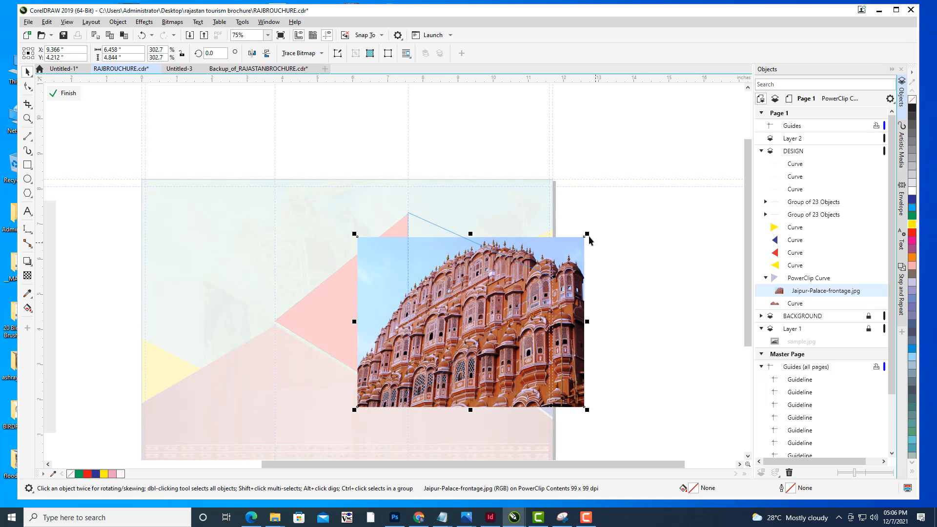
pyautogui.moveTo(589, 232); pyautogui.dragTo(619, 208)
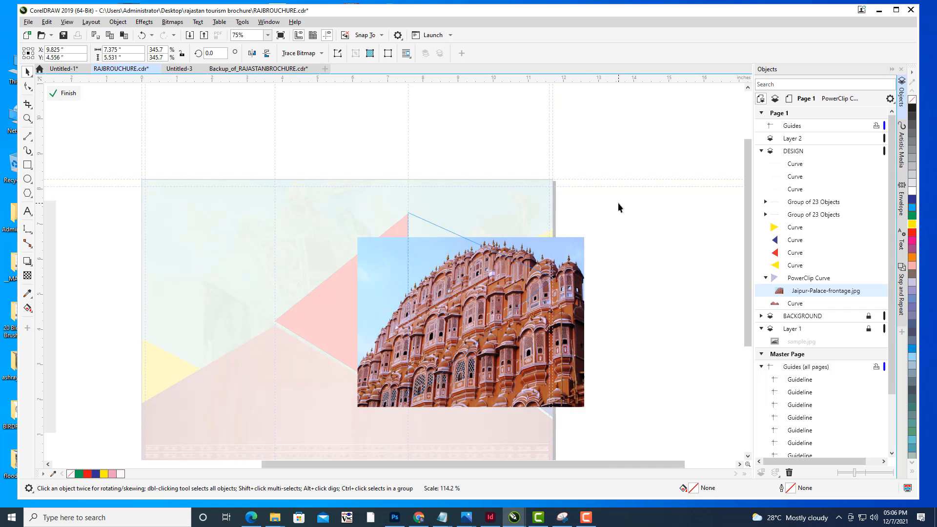
pyautogui.moveTo(504, 287); pyautogui.dragTo(470, 291)
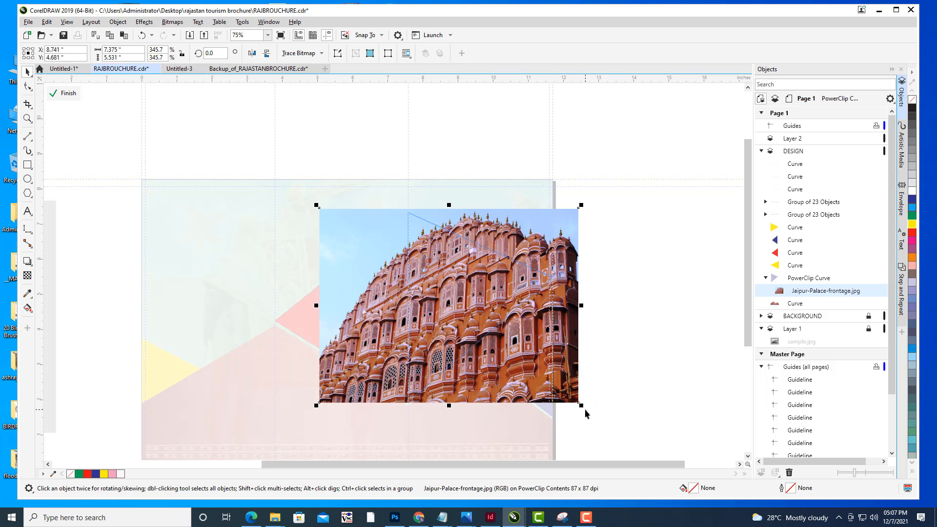
# - Narrow the clipped photo to about 6.0 × 5.3 inches by its side and top handles, then finish editing the PowerClip
pyautogui.click(570, 391)
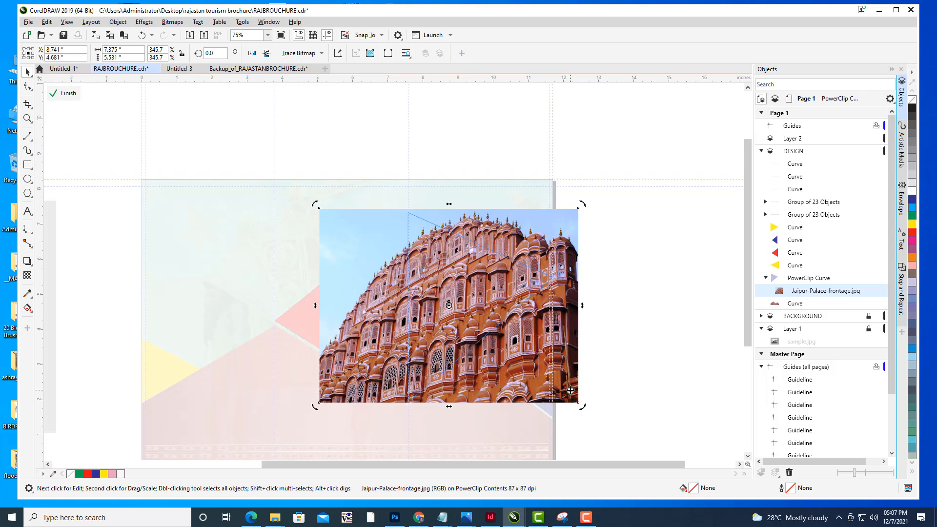
pyautogui.click(574, 381)
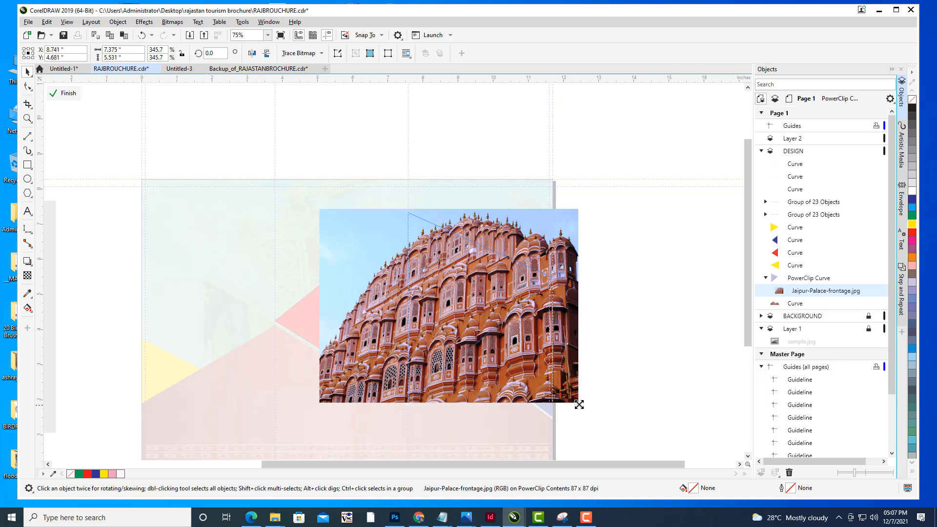
pyautogui.moveTo(581, 405); pyautogui.dragTo(581, 406)
pyautogui.moveTo(317, 305); pyautogui.dragTo(353, 306)
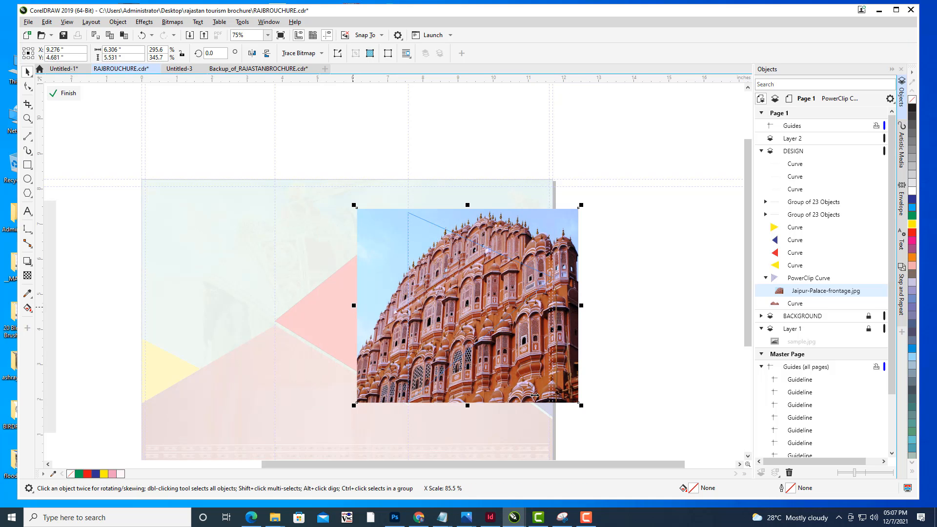
pyautogui.moveTo(583, 306); pyautogui.dragTo(571, 307)
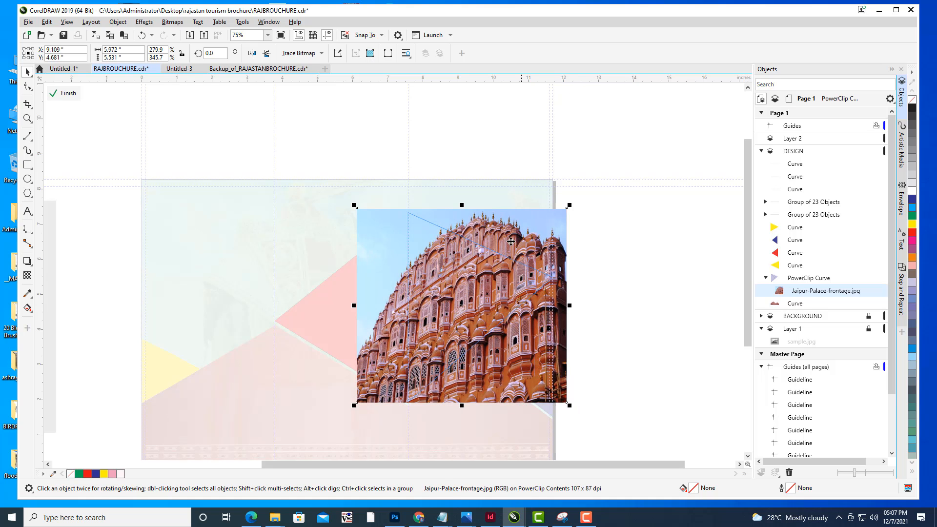
pyautogui.moveTo(462, 205); pyautogui.dragTo(466, 218)
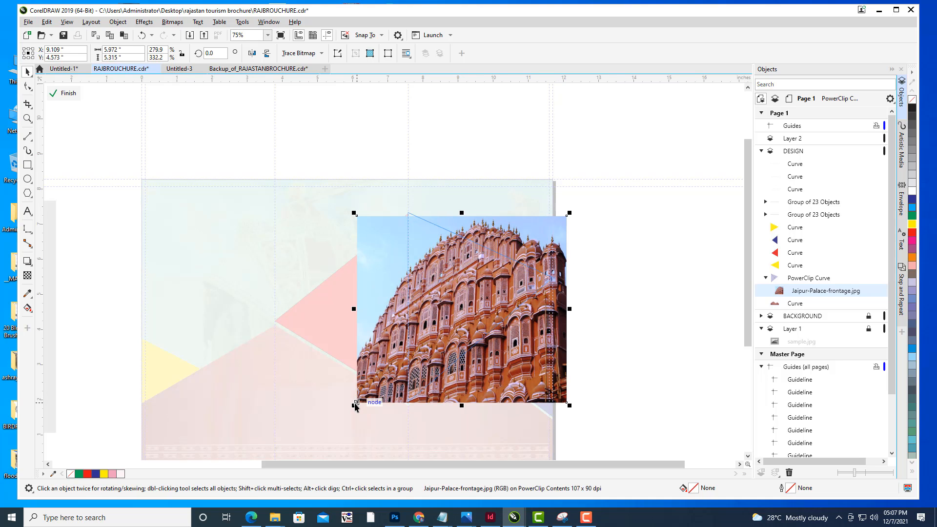
pyautogui.click(64, 93)
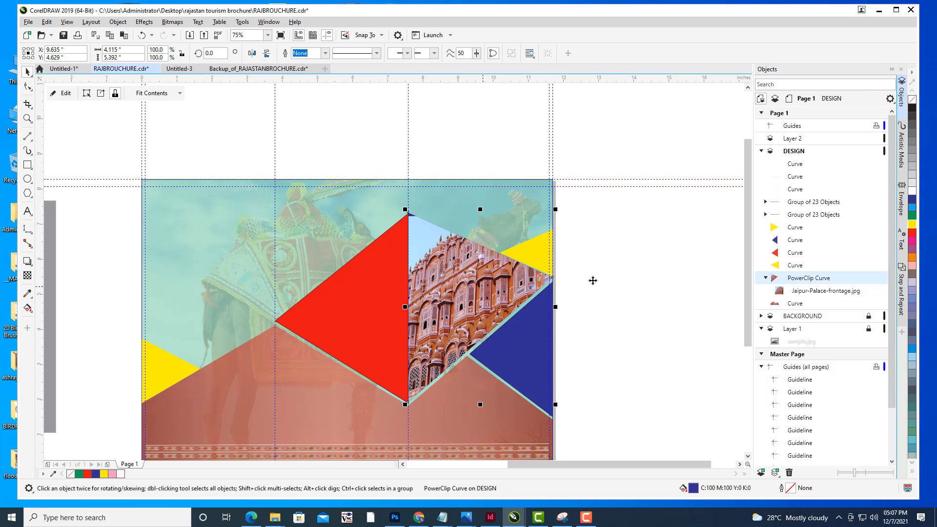
# - Reopen the PowerClip, reposition the photo and resize it to about 5.7 × 5.6 inches, then finish editing
pyautogui.click(67, 97)
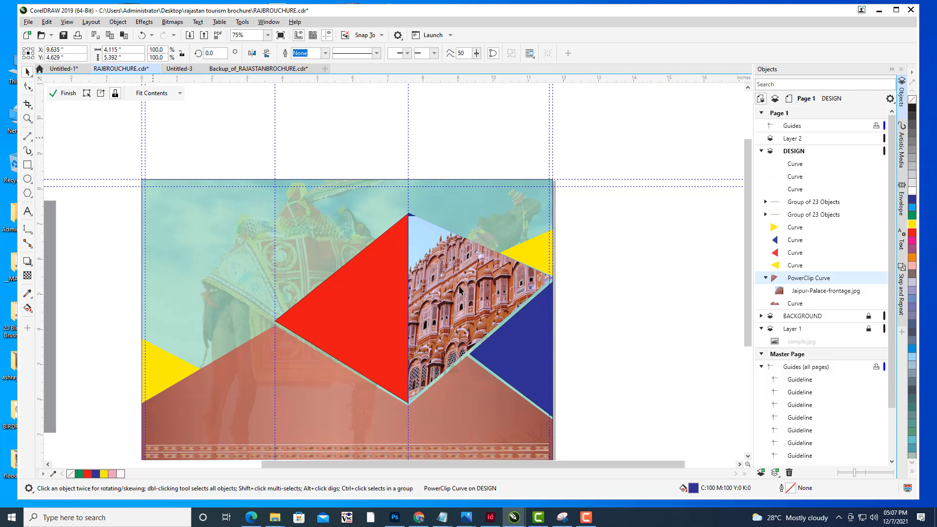
pyautogui.moveTo(460, 283); pyautogui.dragTo(458, 277)
pyautogui.moveTo(508, 293); pyautogui.dragTo(503, 296)
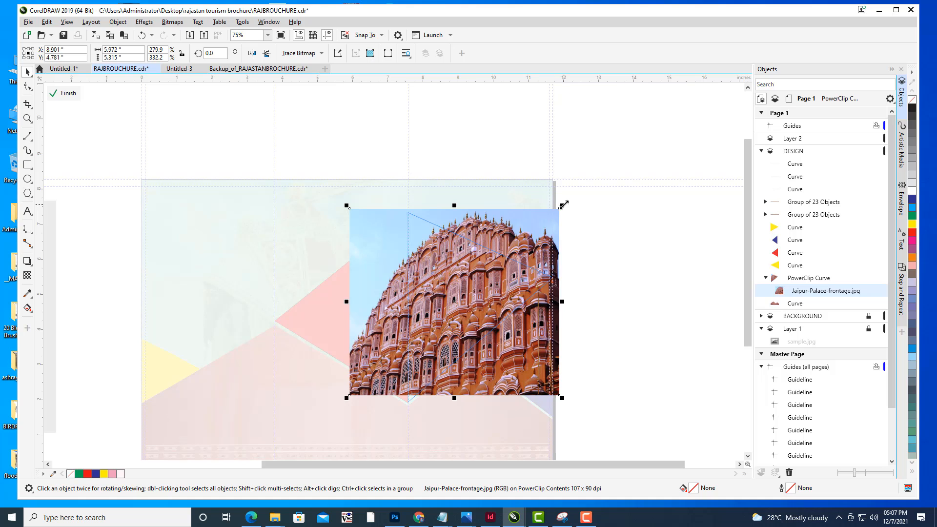
pyautogui.moveTo(564, 205)
pyautogui.mouseDown()
pyautogui.moveTo(555, 214)
pyautogui.moveTo(566, 215)
pyautogui.mouseUp()
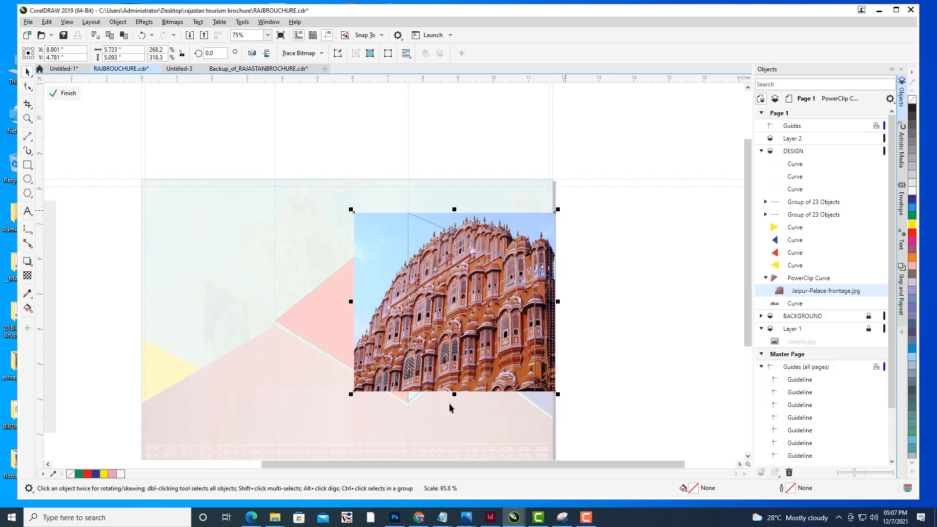
pyautogui.moveTo(456, 395); pyautogui.dragTo(454, 403)
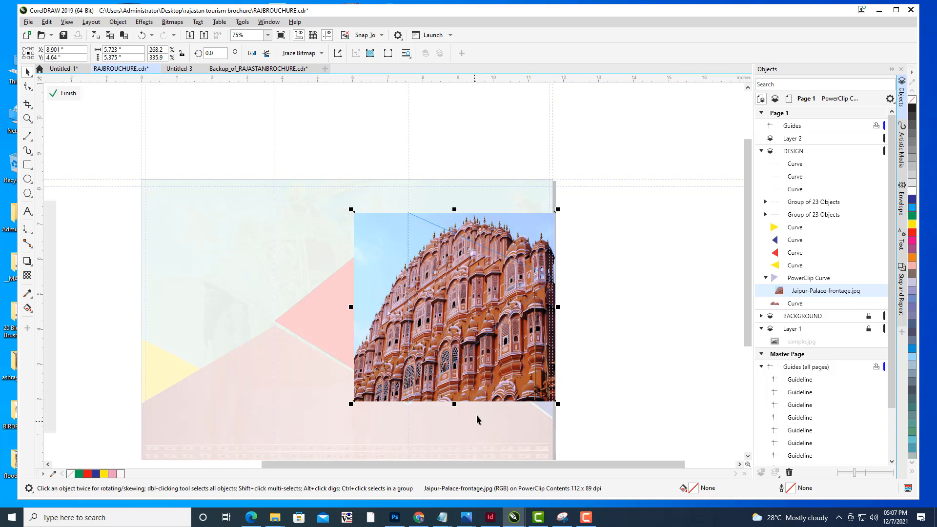
pyautogui.moveTo(454, 403); pyautogui.dragTo(457, 410)
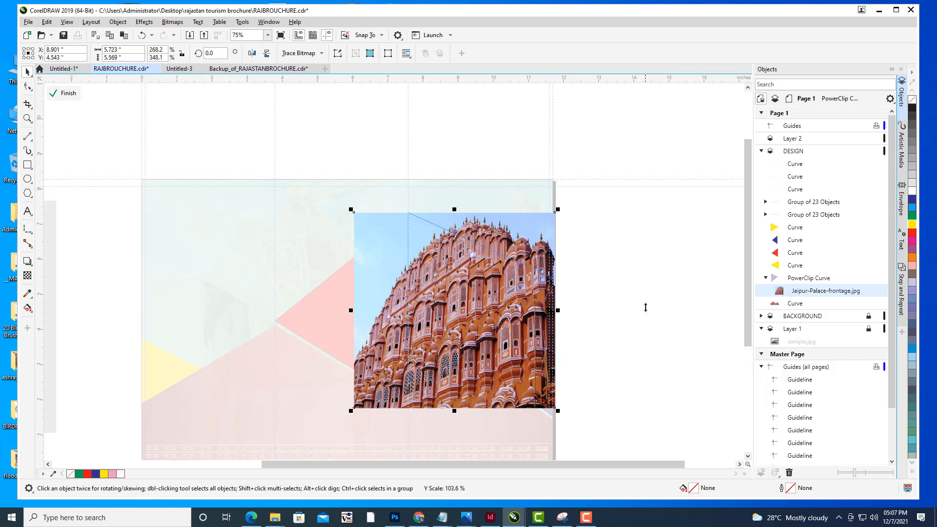
pyautogui.click(63, 94)
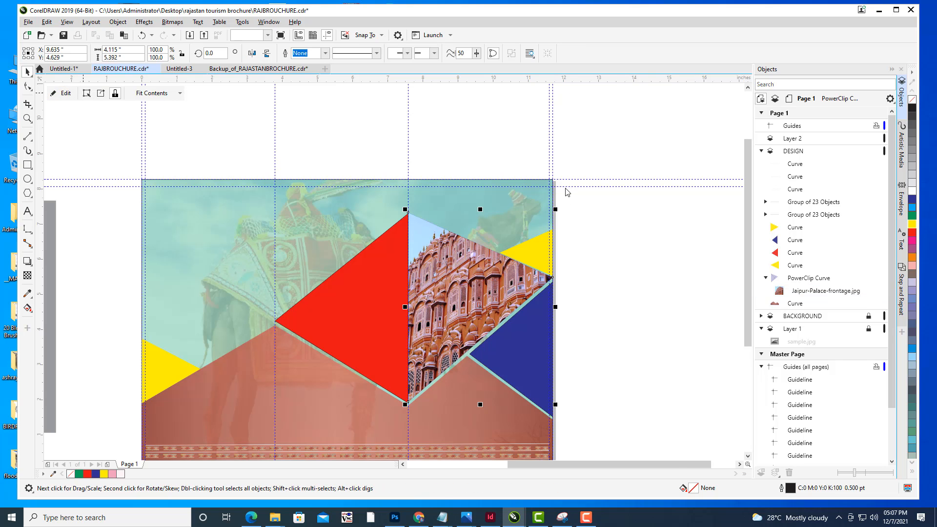
pyautogui.click(570, 156)
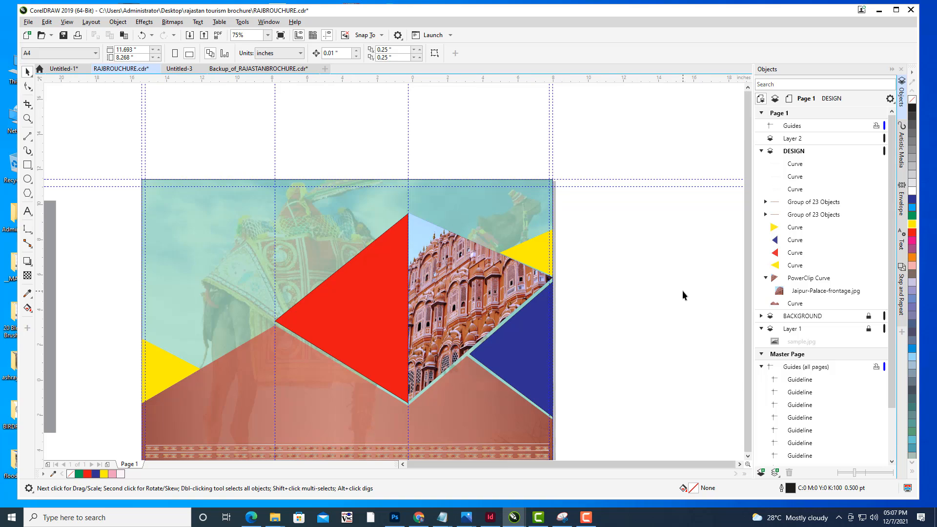
pyautogui.scroll(-2, 682, 291)
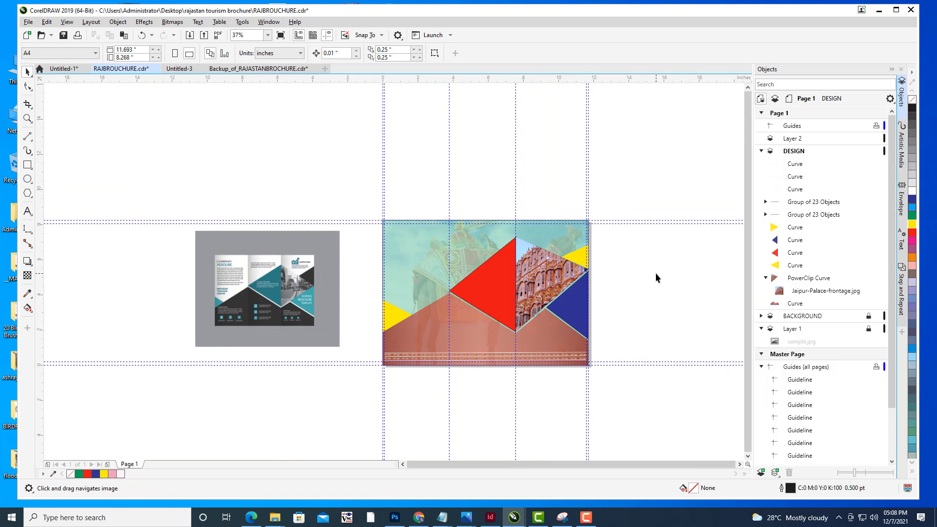
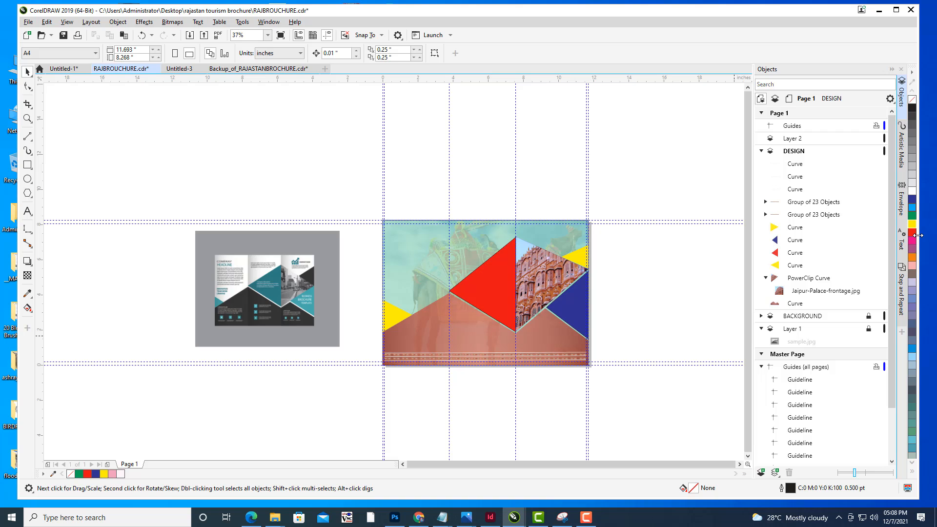
pyautogui.moveTo(705, 349); pyautogui.dragTo(699, 308)
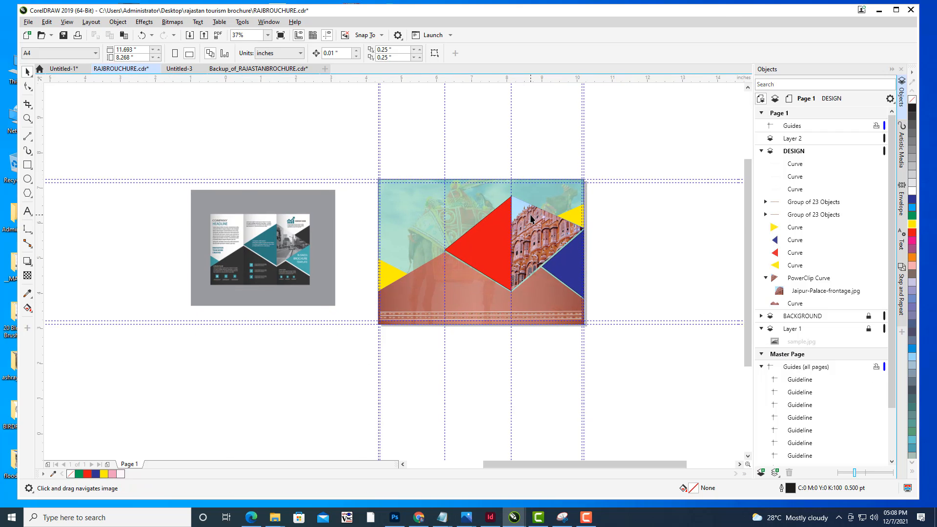
pyautogui.scroll(1, 528, 220)
pyautogui.moveTo(530, 220); pyautogui.dragTo(618, 199)
pyautogui.click(523, 196)
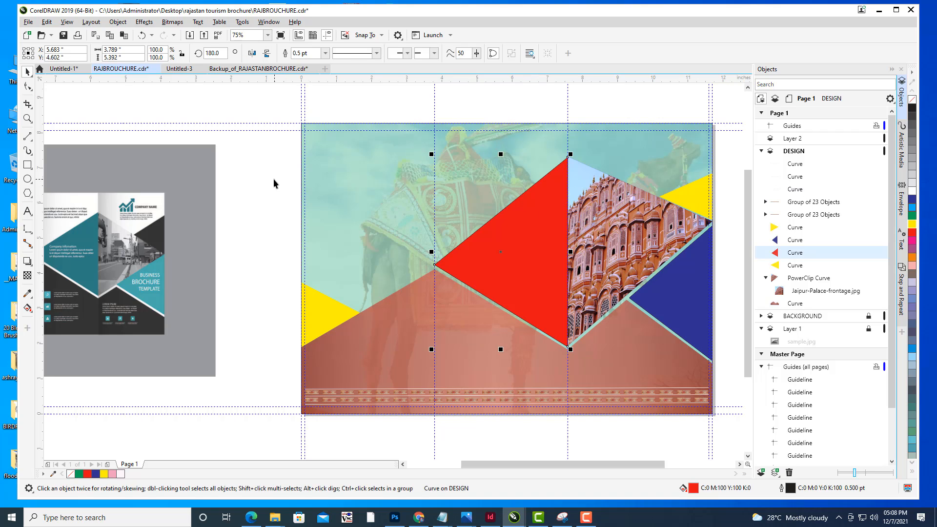
pyautogui.click(257, 174)
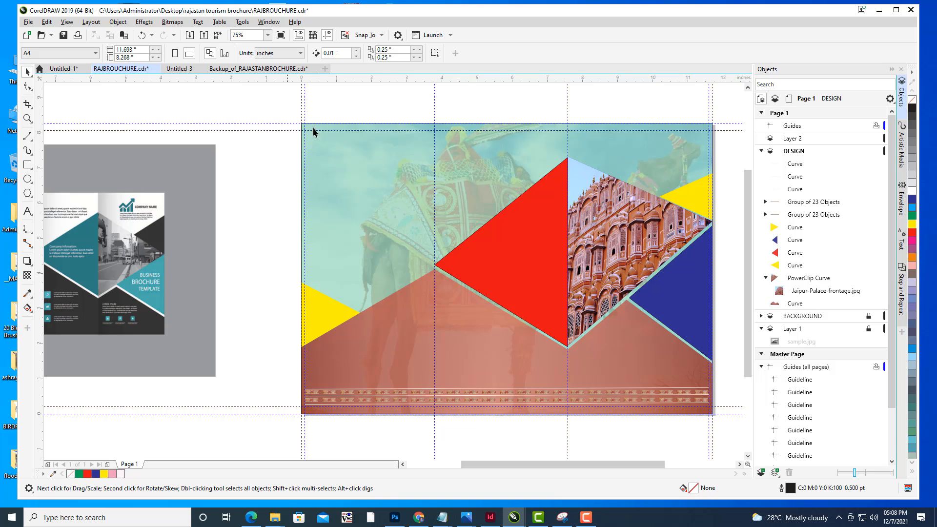
pyautogui.moveTo(459, 132); pyautogui.dragTo(431, 142)
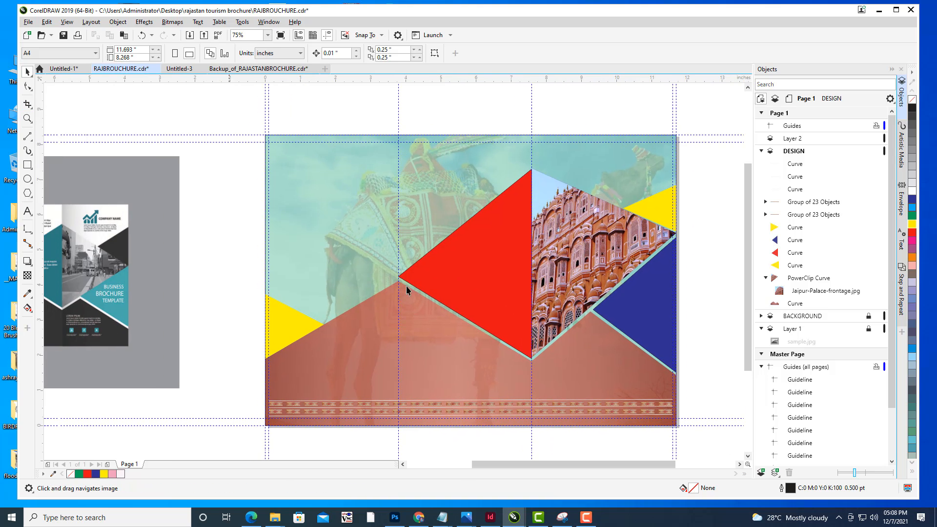
# - Inspect the outline settings of the red and blue triangles in the right panel
pyautogui.click(462, 255)
pyautogui.click(566, 127)
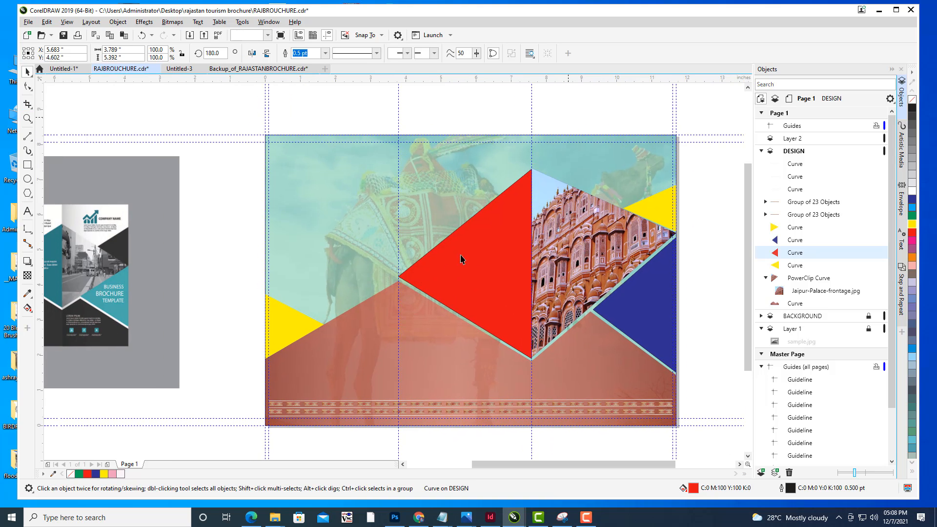
pyautogui.moveTo(398, 328); pyautogui.dragTo(415, 312)
pyautogui.click(650, 294)
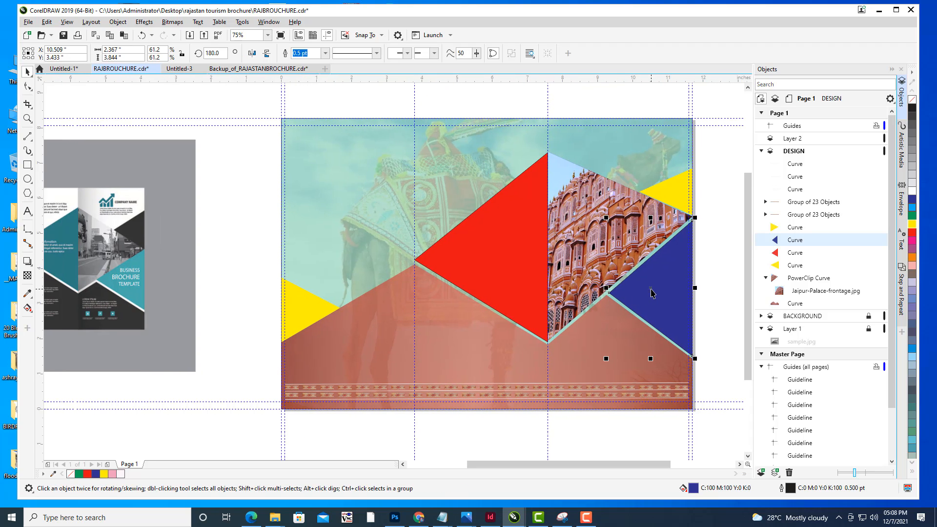
pyautogui.click(106, 113)
# - Import the rajasthan-culture3.jpg photo and place it beside the page
pyautogui.click(28, 22)
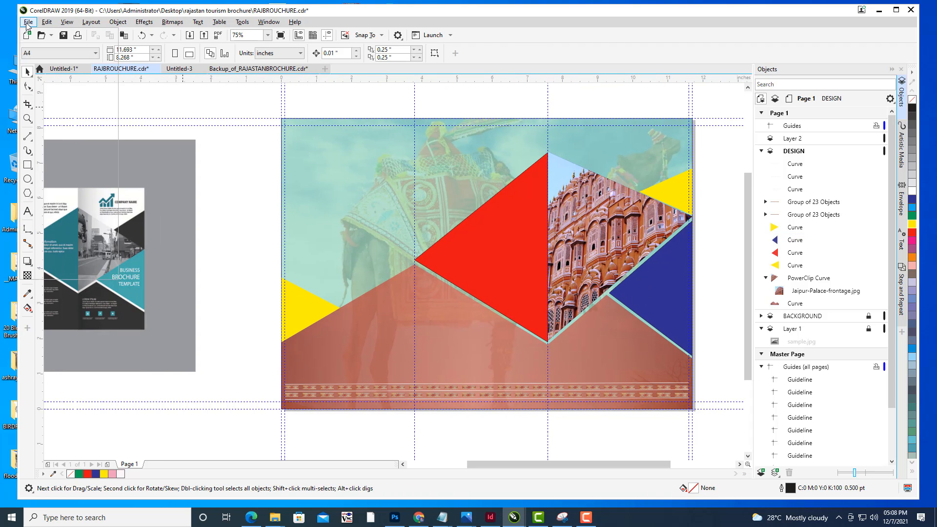
pyautogui.click(59, 163)
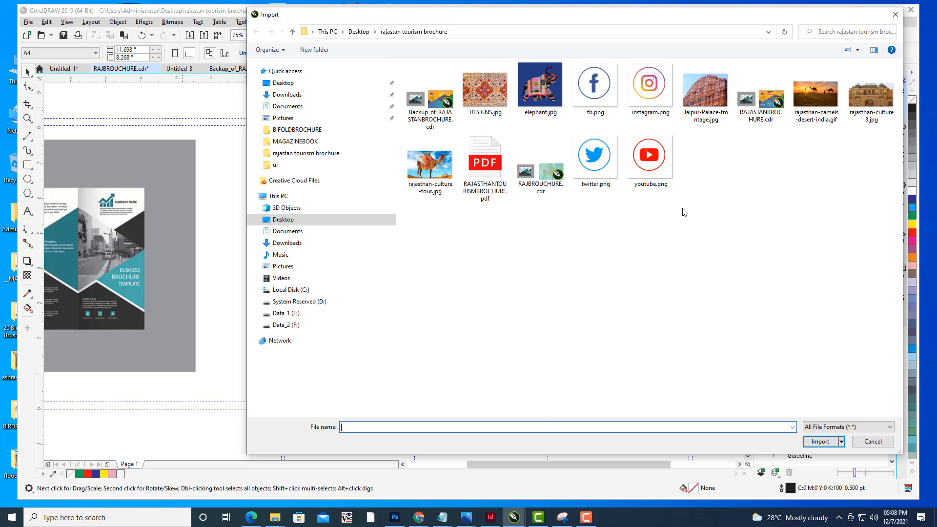
pyautogui.click(871, 94)
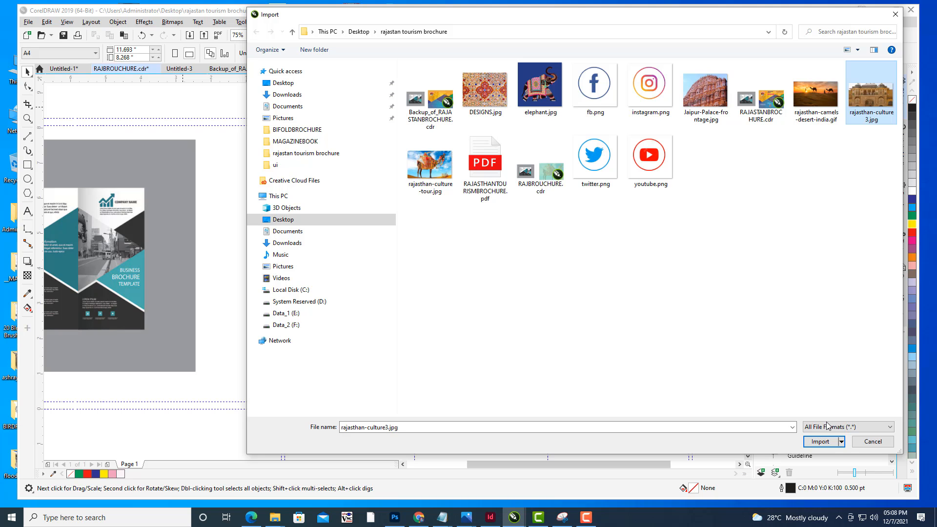
pyautogui.click(820, 441)
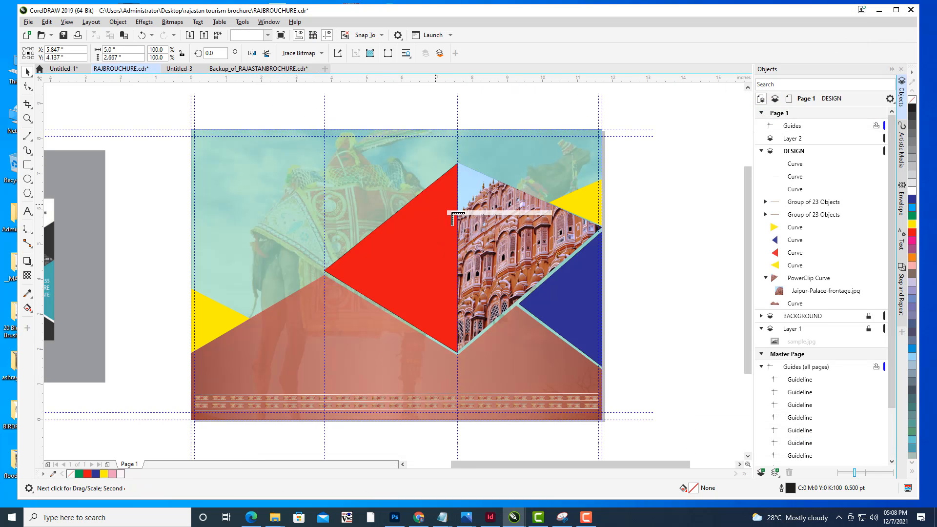
pyautogui.click(622, 245)
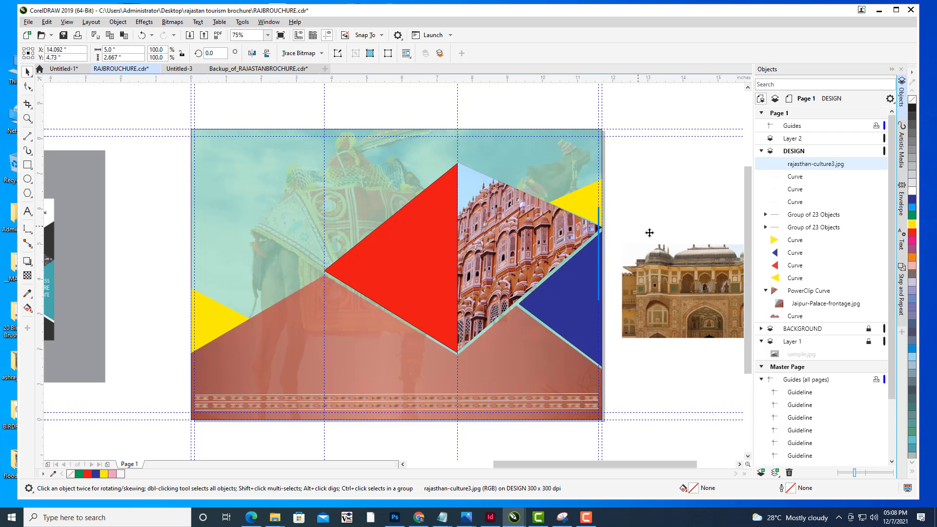
pyautogui.moveTo(654, 252); pyautogui.dragTo(645, 210)
# - Enlarge the imported photo to about 7.0 × 3.8 inches and move it next to the blue triangle
pyautogui.hscroll(4, 703, 236)
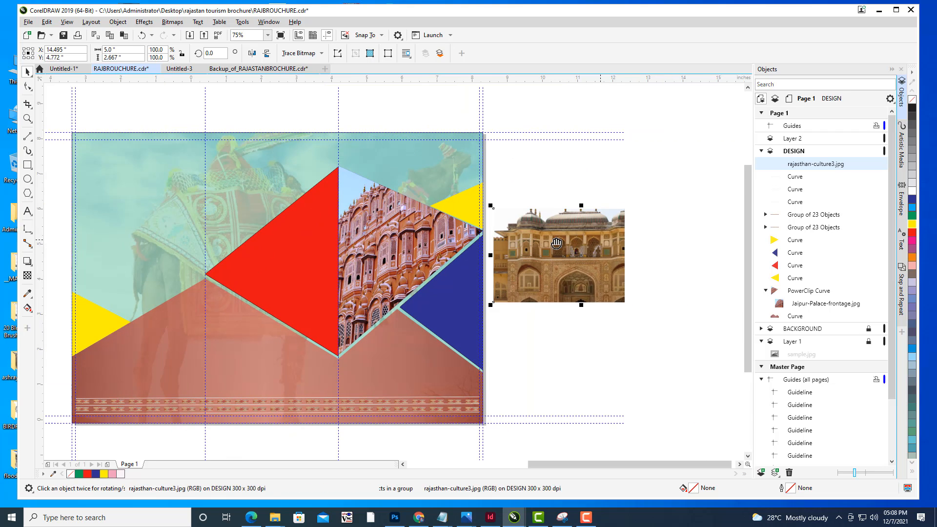
pyautogui.moveTo(642, 307); pyautogui.dragTo(712, 342)
pyautogui.moveTo(605, 280); pyautogui.dragTo(630, 280)
# - PowerClip the rajasthan-culture3 photo inside the blue triangle in the right panel
pyautogui.rightClick(617, 255)
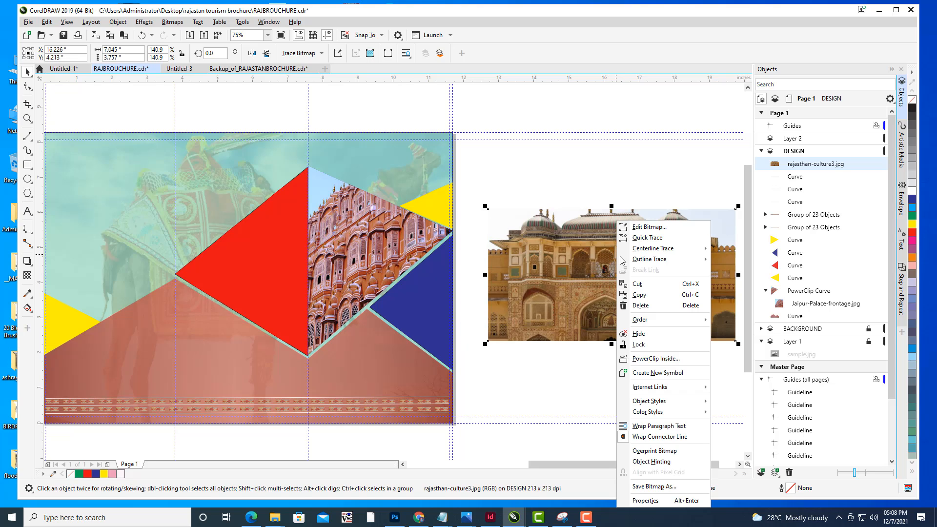
pyautogui.click(645, 358)
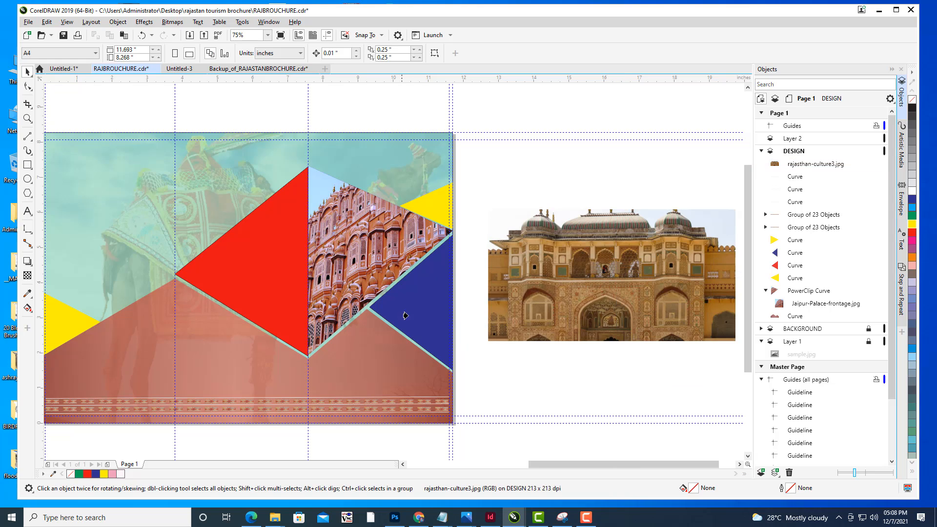
pyautogui.click(414, 310)
pyautogui.click(467, 305)
pyautogui.click(432, 299)
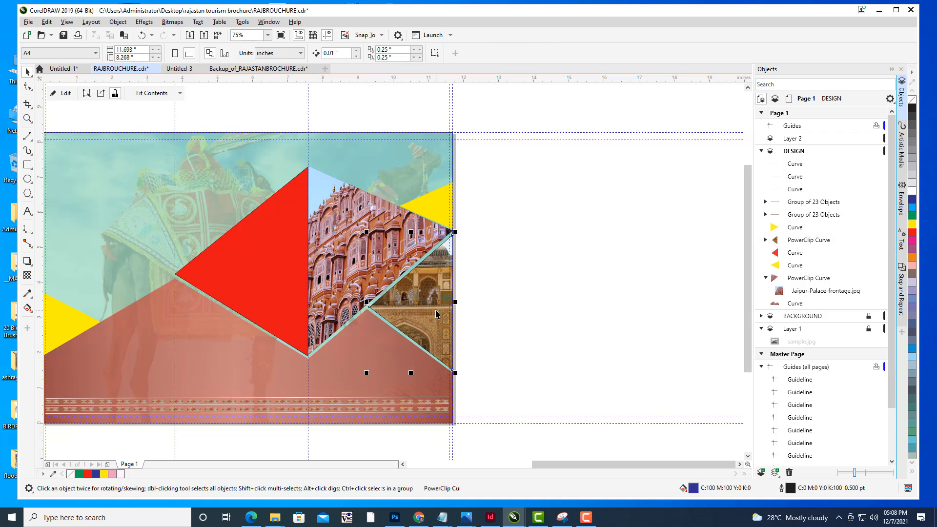
# - Edit the PowerClip contents, scaling the photo down to about 6.1 × 3.2 inches
pyautogui.moveTo(269, 205); pyautogui.dragTo(356, 203)
pyautogui.click(67, 93)
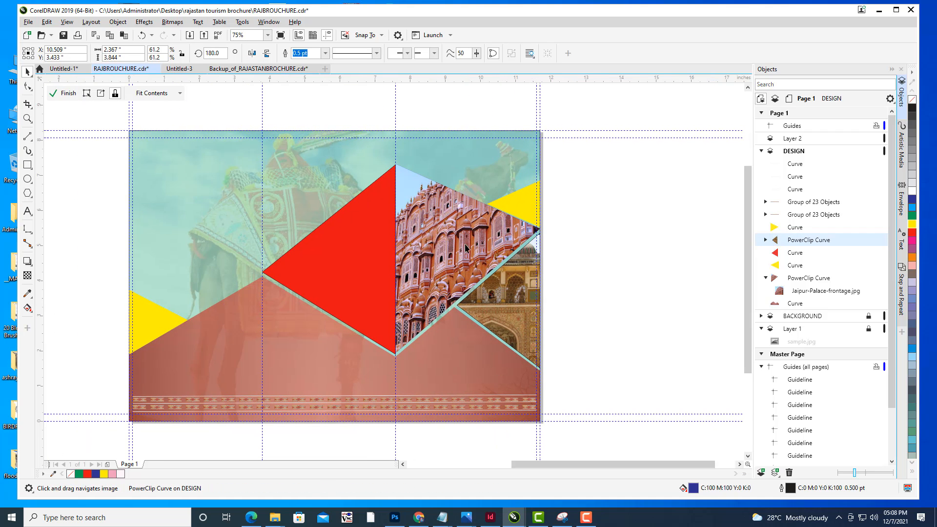
pyautogui.click(595, 300)
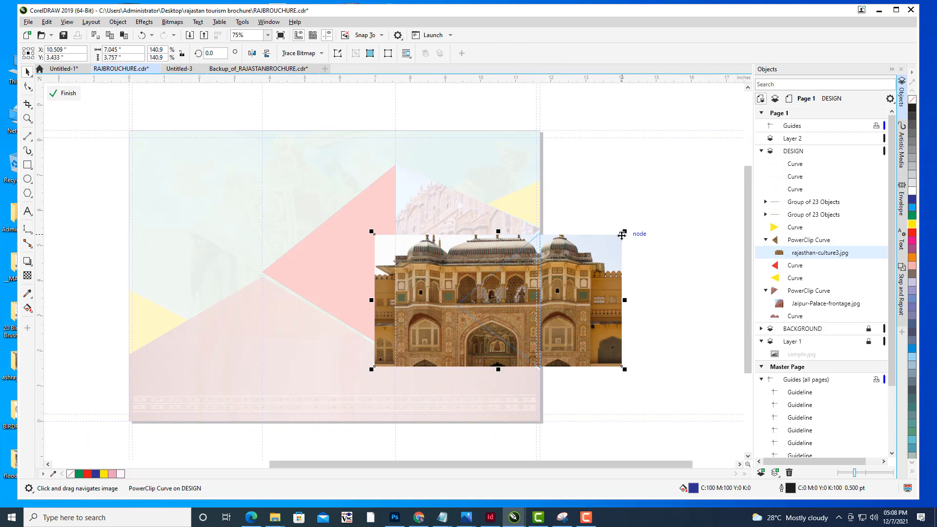
pyautogui.moveTo(624, 231); pyautogui.dragTo(591, 251)
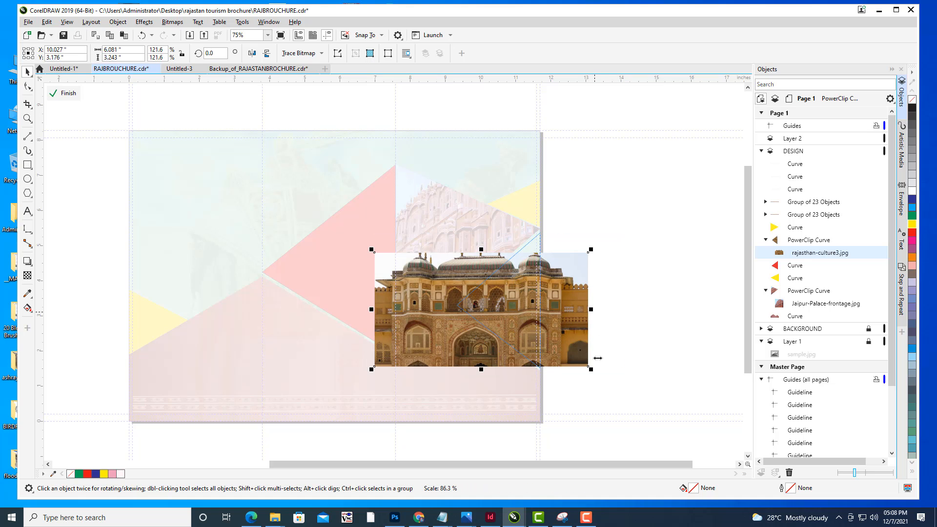
# - Rotate the clipped photo about 4°, resize it to about 4.7 × 4.3 inches and reposition it, then finish editing
pyautogui.click(568, 347)
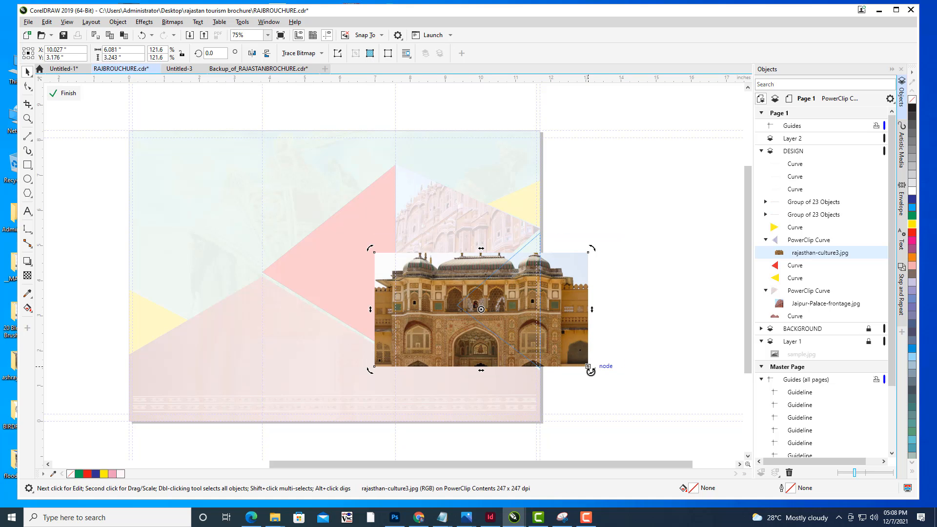
pyautogui.moveTo(591, 371); pyautogui.dragTo(594, 366)
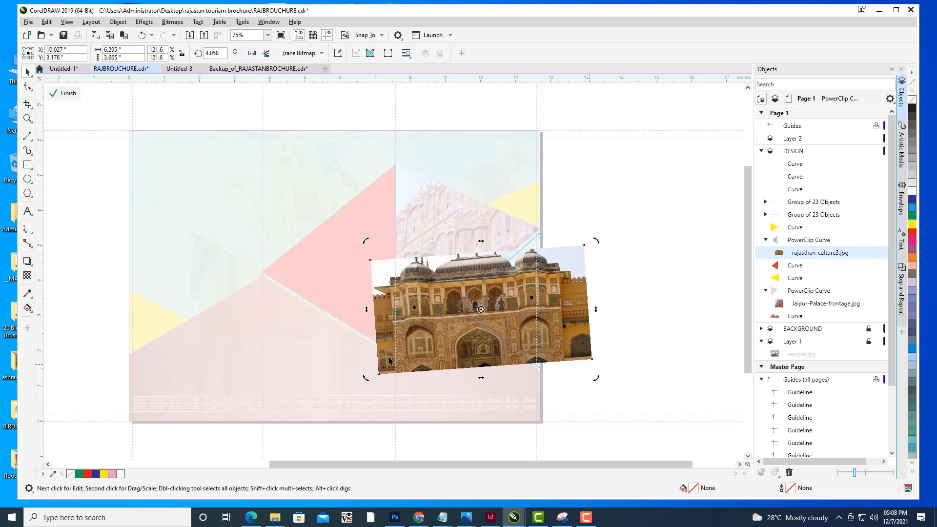
pyautogui.click(428, 337)
pyautogui.moveTo(367, 376); pyautogui.dragTo(435, 376)
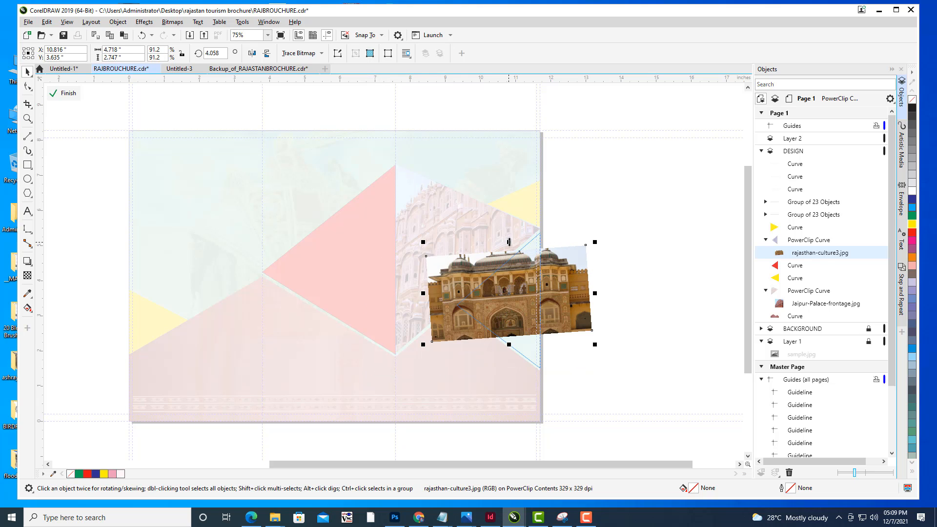
pyautogui.moveTo(509, 241); pyautogui.dragTo(510, 222)
pyautogui.moveTo(509, 345); pyautogui.dragTo(515, 381)
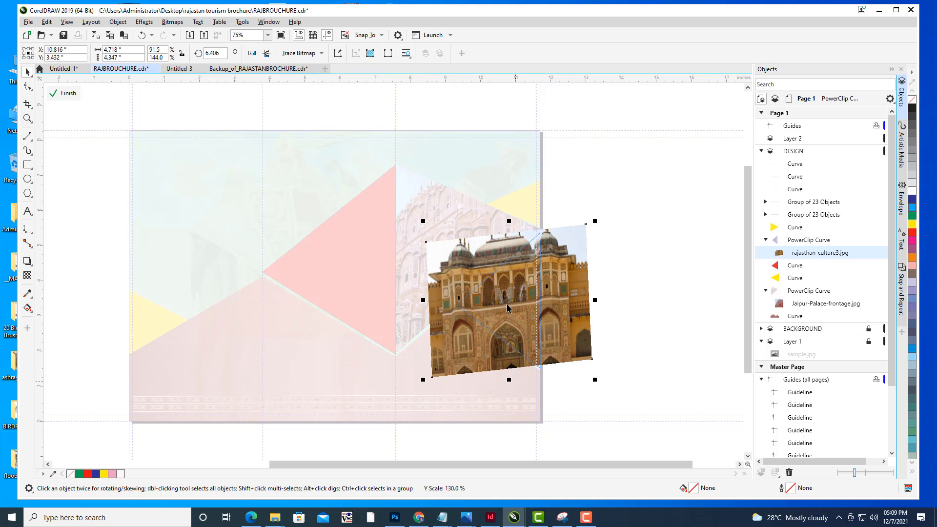
pyautogui.moveTo(574, 287); pyautogui.dragTo(580, 288)
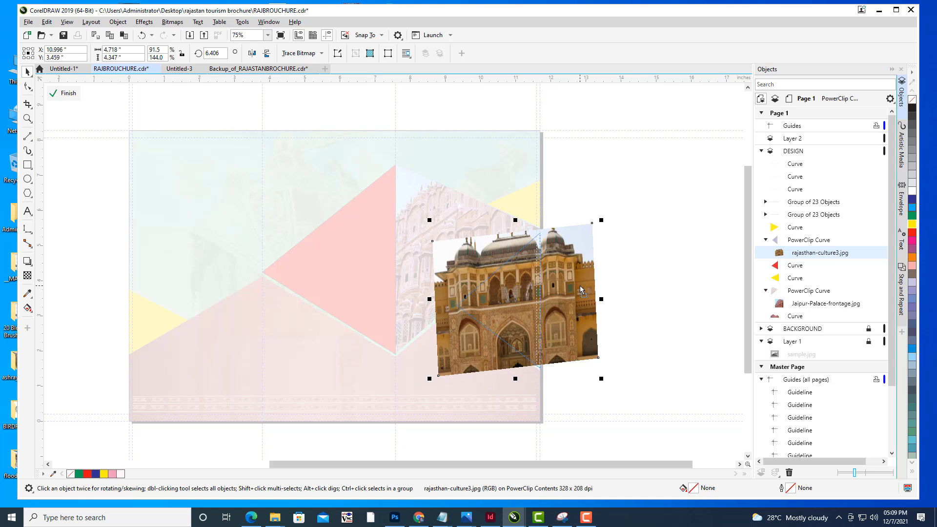
pyautogui.click(63, 93)
pyautogui.click(599, 207)
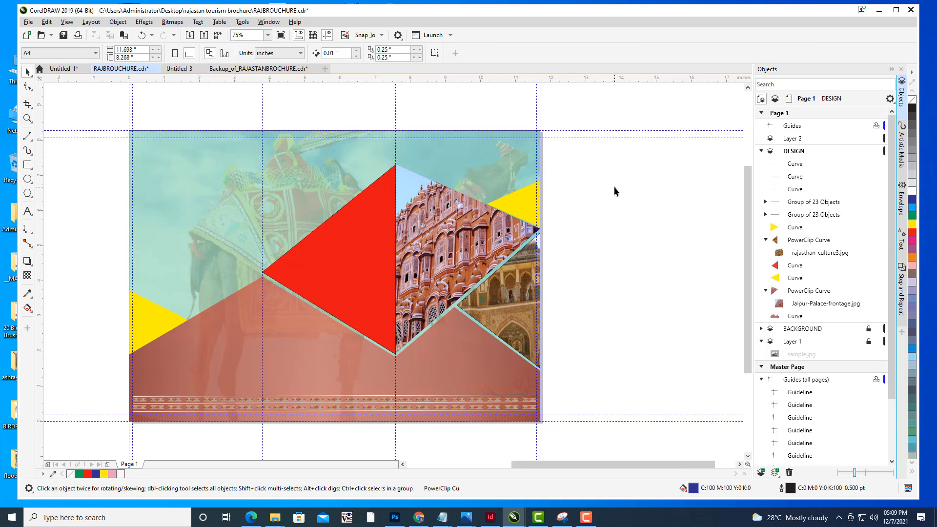
# - Remove the outline from the red triangle by setting its outline width to None
pyautogui.scroll(-2, 615, 186)
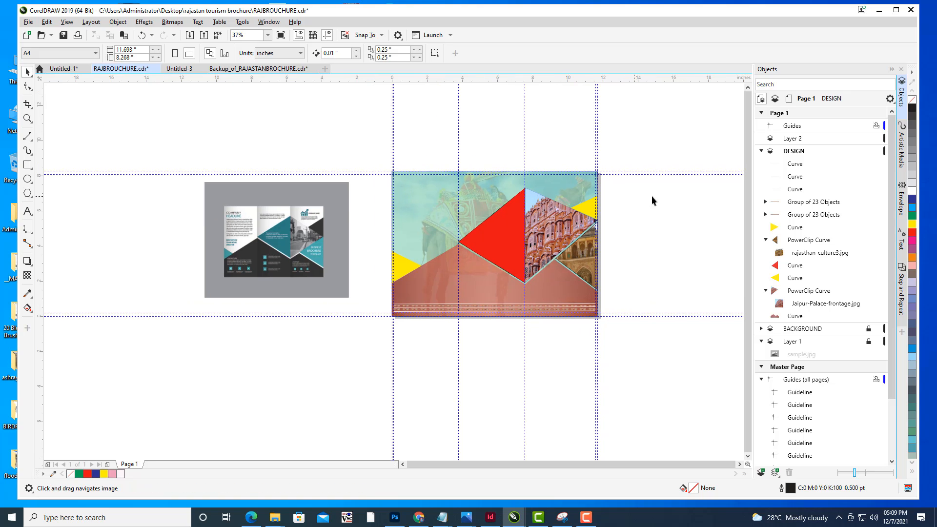
pyautogui.moveTo(686, 194); pyautogui.dragTo(665, 210)
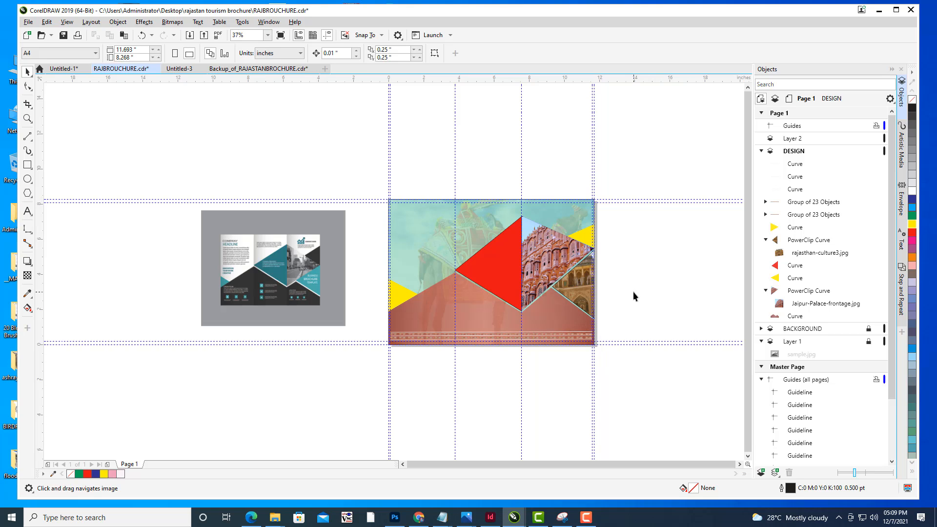
pyautogui.moveTo(632, 279); pyautogui.dragTo(623, 279)
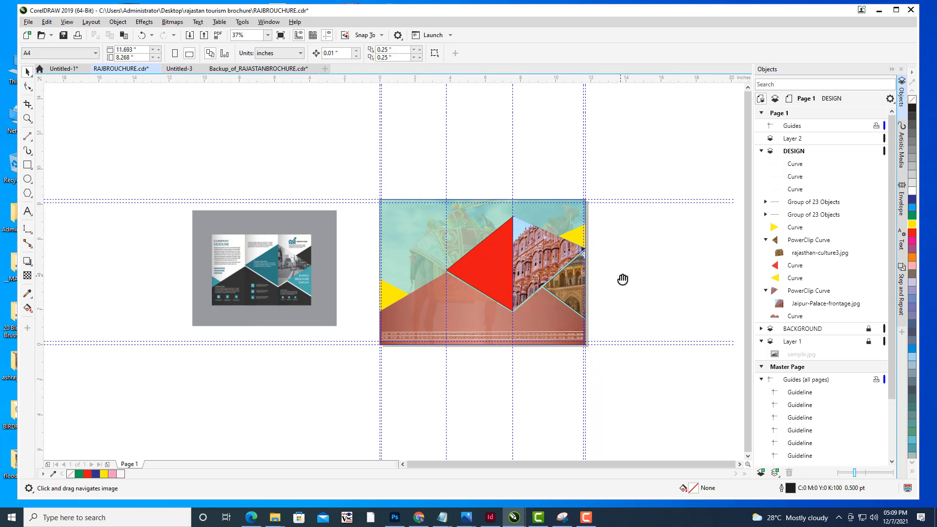
pyautogui.click(489, 261)
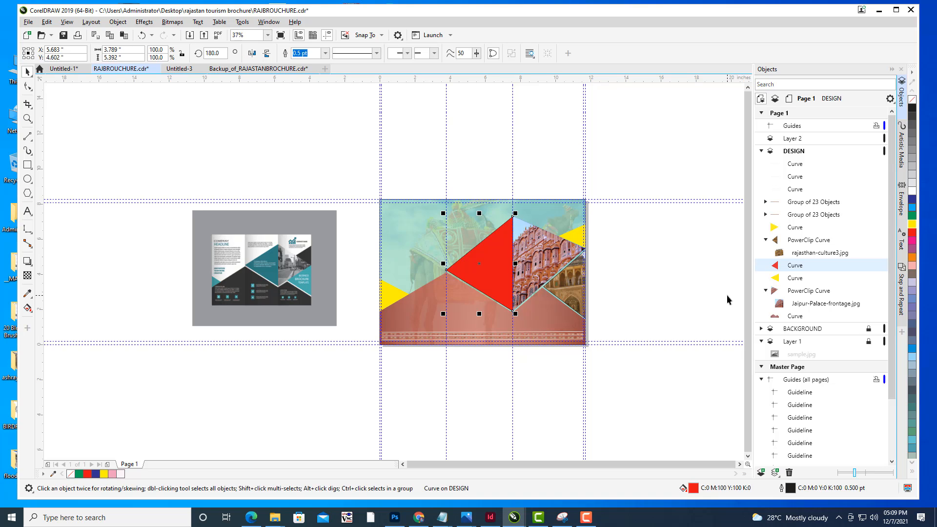
pyautogui.click(325, 52)
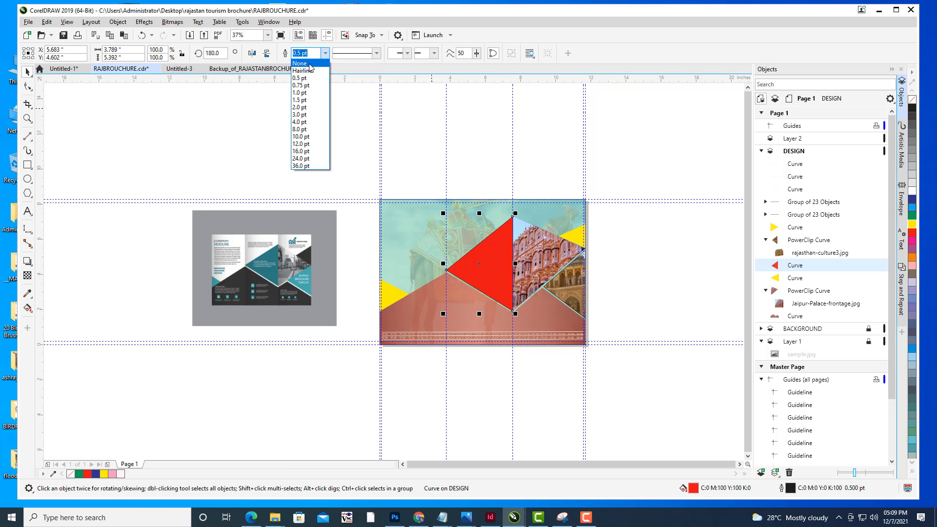
pyautogui.click(300, 65)
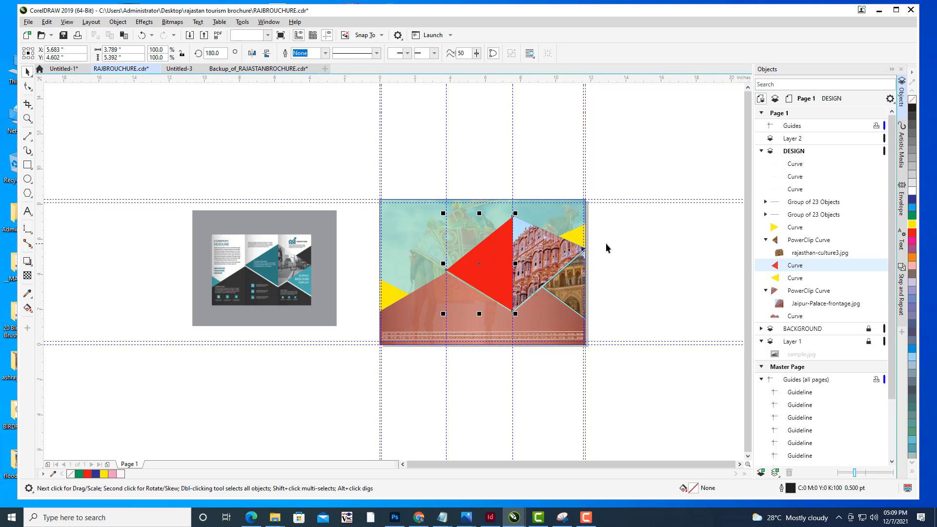
# - Apply a uniform transparency of 32 to the red triangle
pyautogui.moveTo(607, 247); pyautogui.dragTo(573, 266)
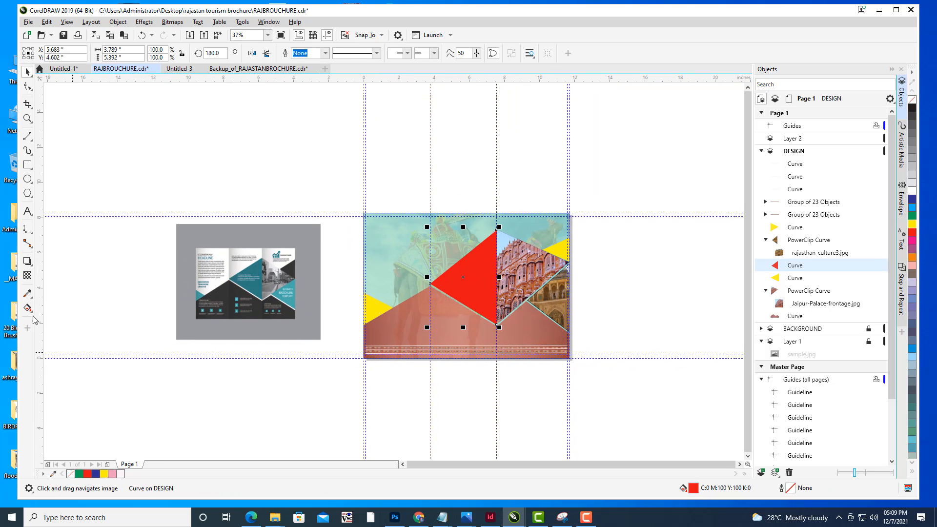
pyautogui.click(28, 275)
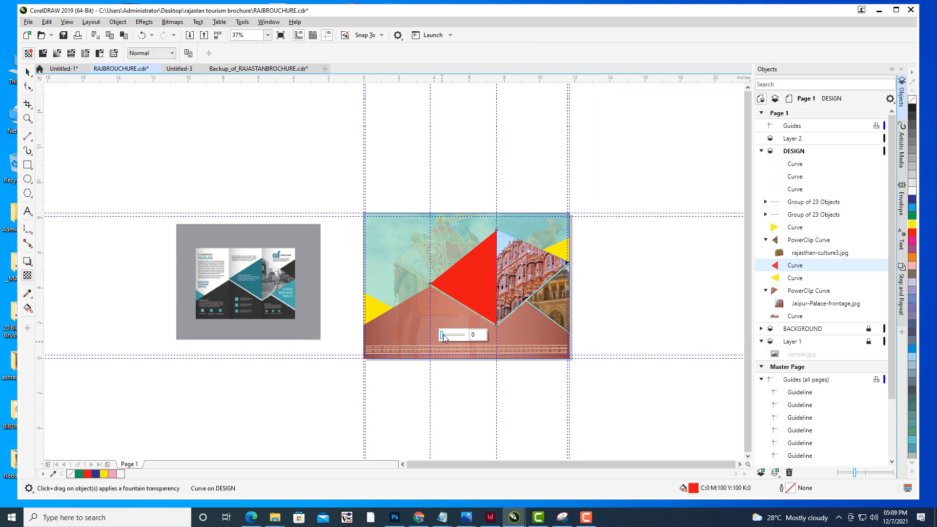
pyautogui.moveTo(446, 338); pyautogui.dragTo(450, 335)
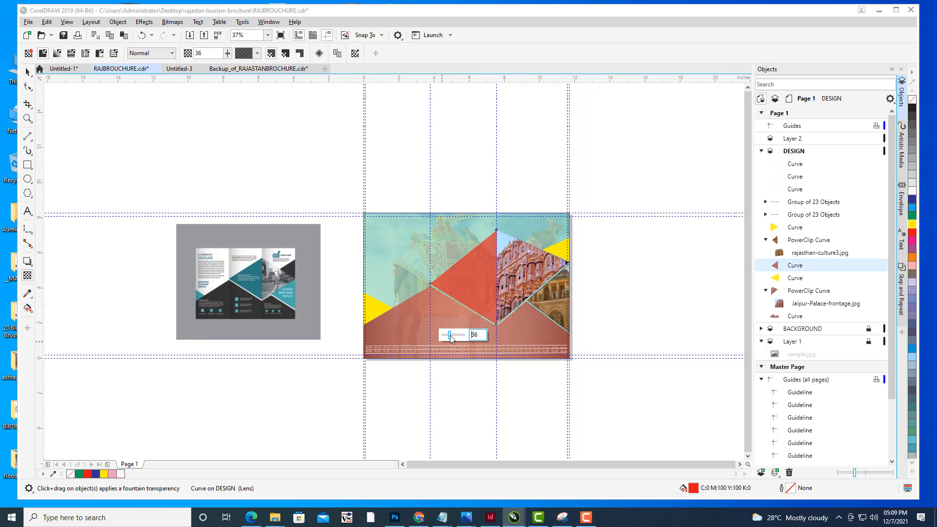
pyautogui.moveTo(455, 336); pyautogui.dragTo(450, 339)
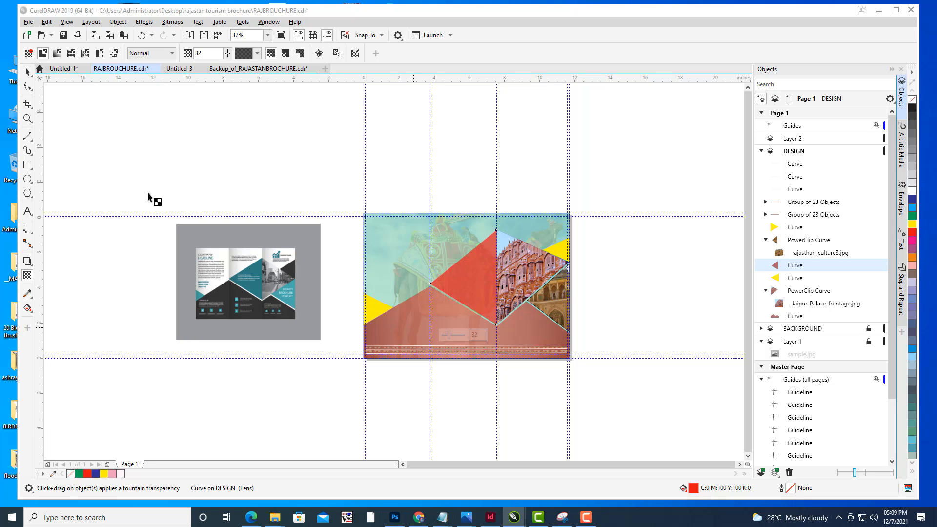
pyautogui.click(27, 72)
pyautogui.click(287, 213)
pyautogui.moveTo(450, 267); pyautogui.dragTo(487, 247)
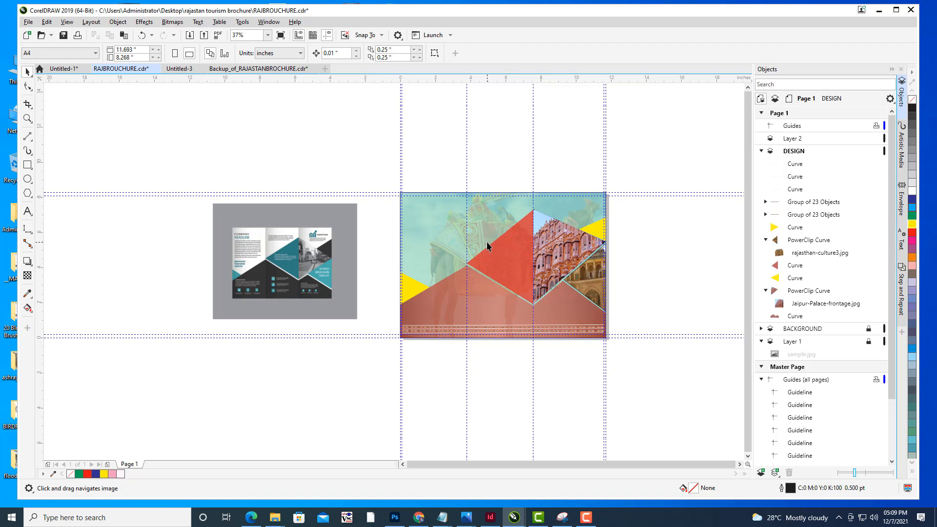
# - Collapse the DESIGN layer in the object list and lock it
pyautogui.moveTo(614, 227); pyautogui.dragTo(642, 224)
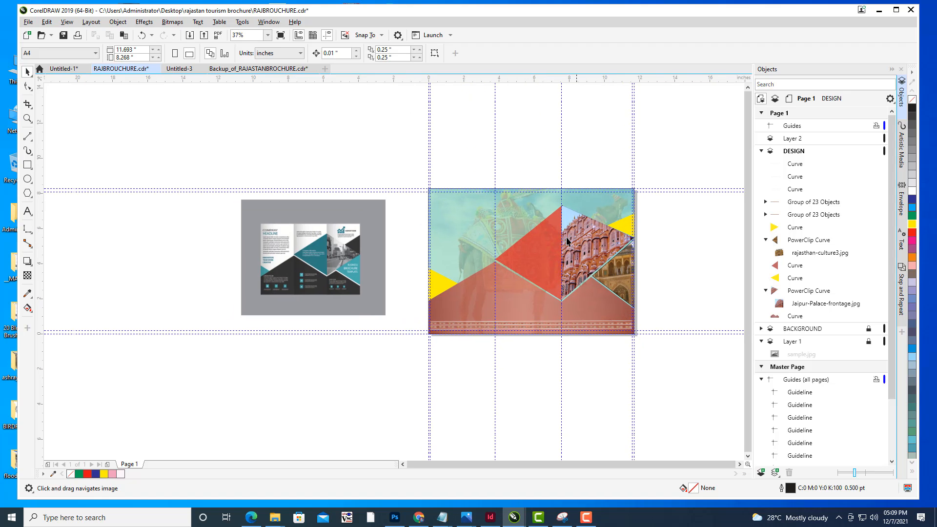
pyautogui.moveTo(454, 254); pyautogui.dragTo(430, 265)
pyautogui.moveTo(659, 247); pyautogui.dragTo(583, 196)
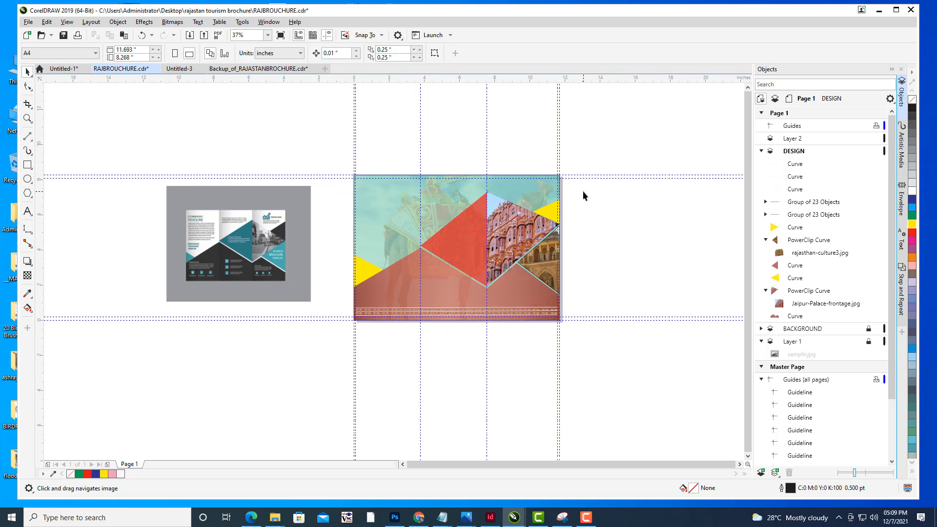
pyautogui.moveTo(582, 191); pyautogui.dragTo(538, 193)
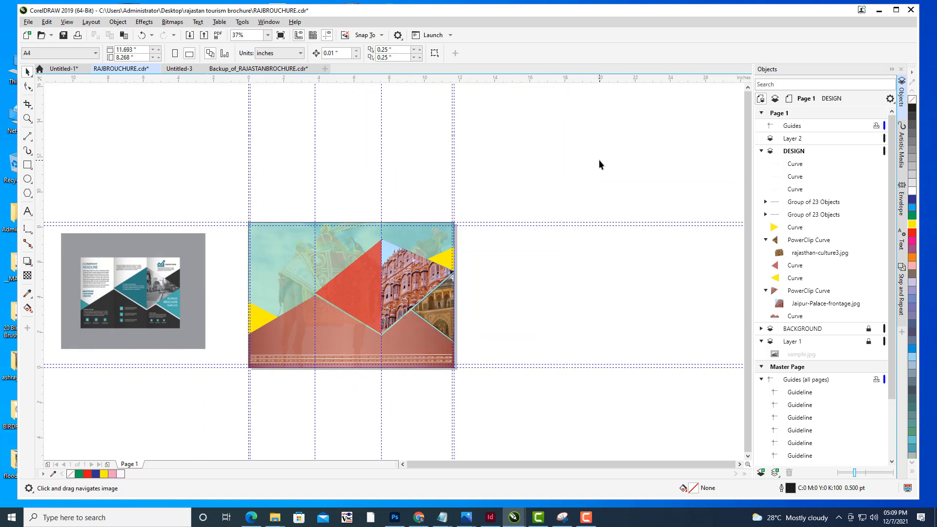
pyautogui.moveTo(599, 161); pyautogui.dragTo(594, 200)
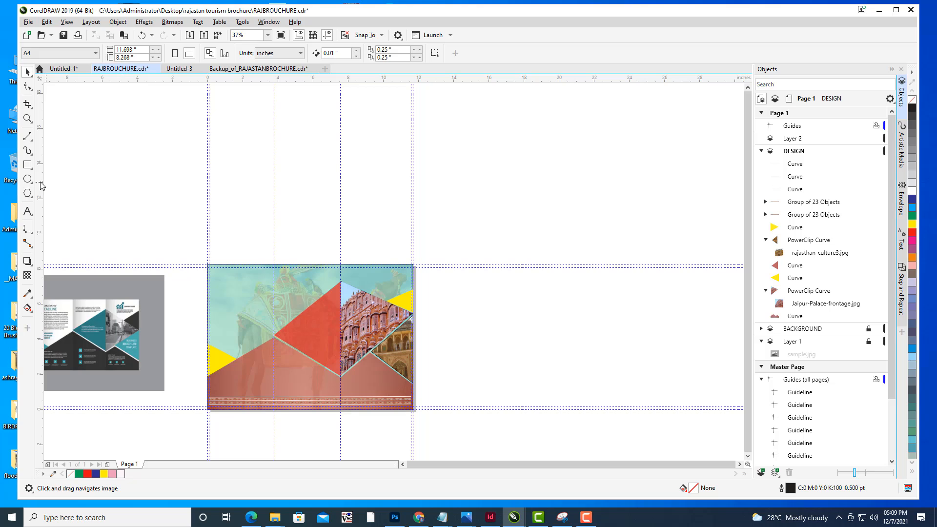
pyautogui.moveTo(483, 171); pyautogui.dragTo(523, 178)
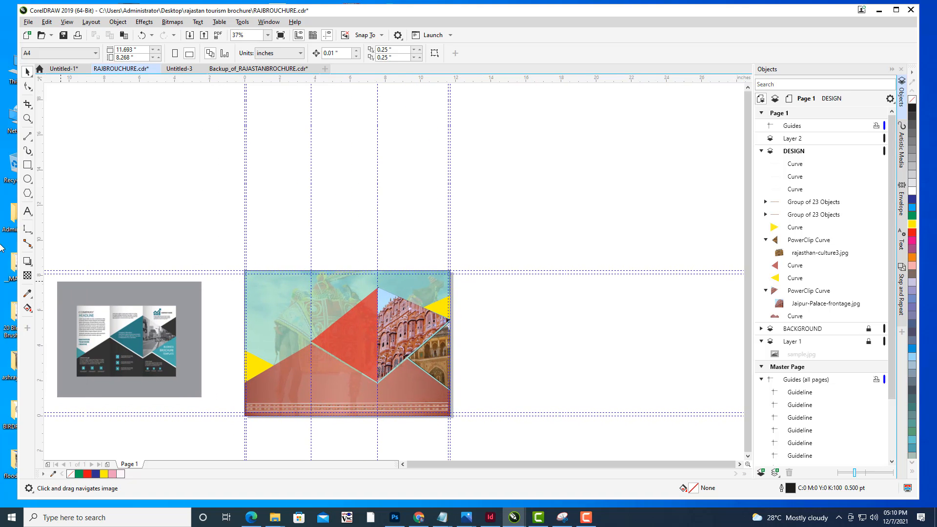
pyautogui.click(28, 179)
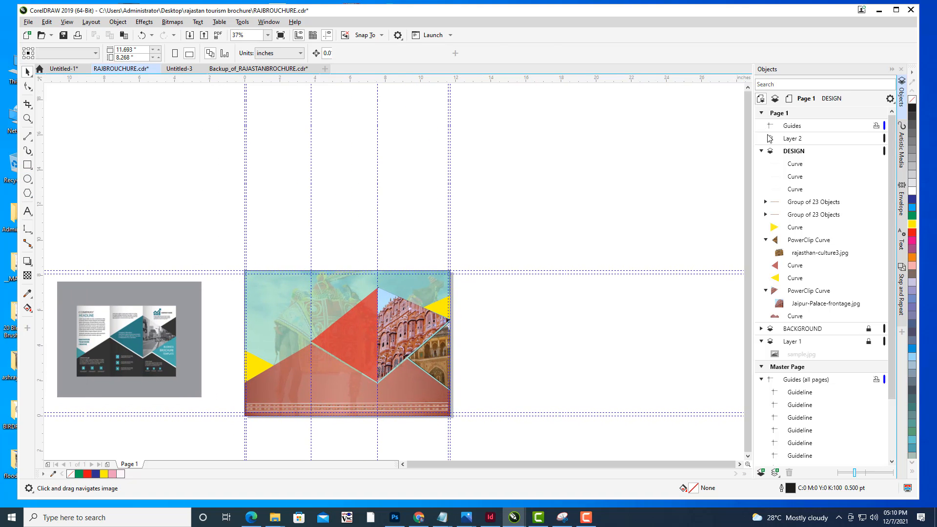
pyautogui.click(762, 151)
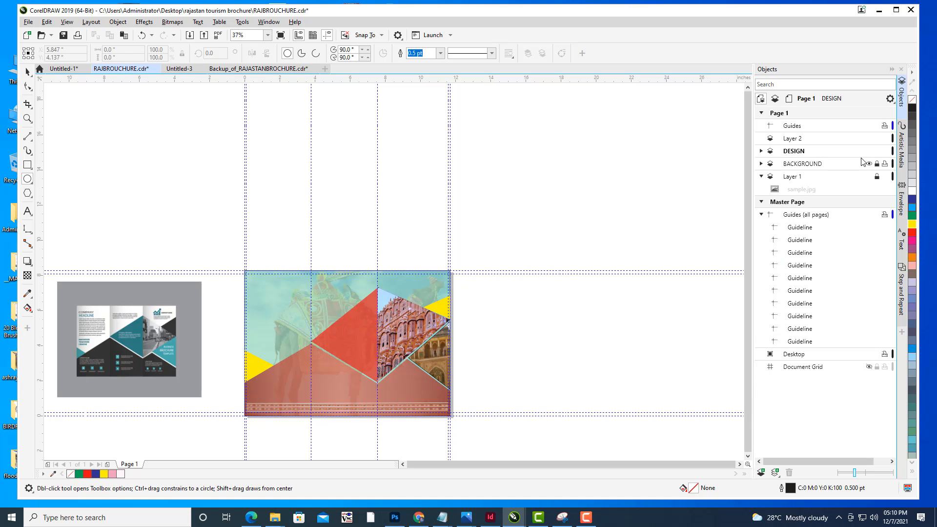
pyautogui.moveTo(562, 341); pyautogui.dragTo(625, 318)
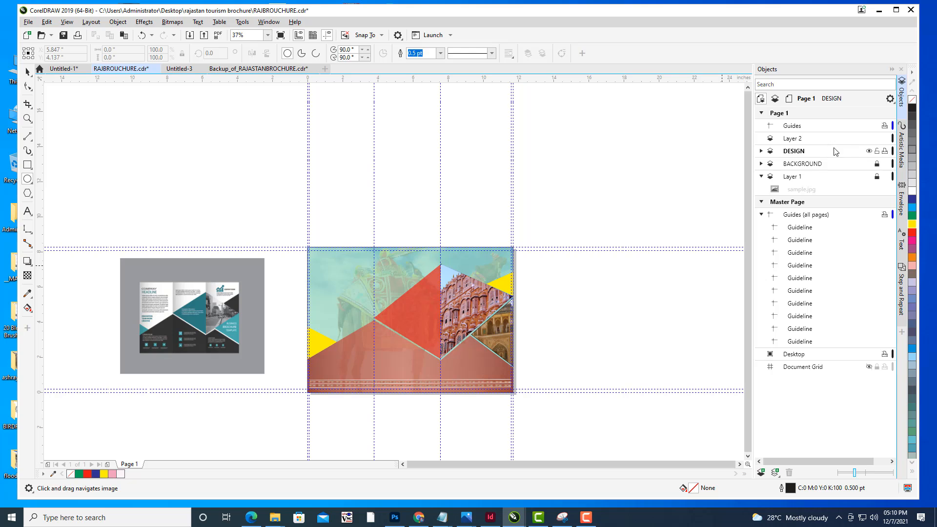
pyautogui.click(878, 151)
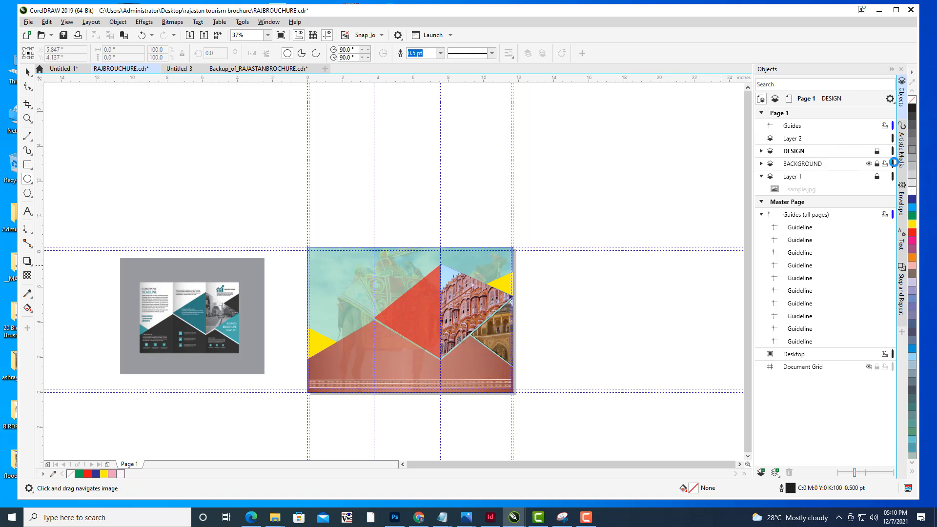
# - Make Layer 2 the active layer and save the document
pyautogui.click(820, 139)
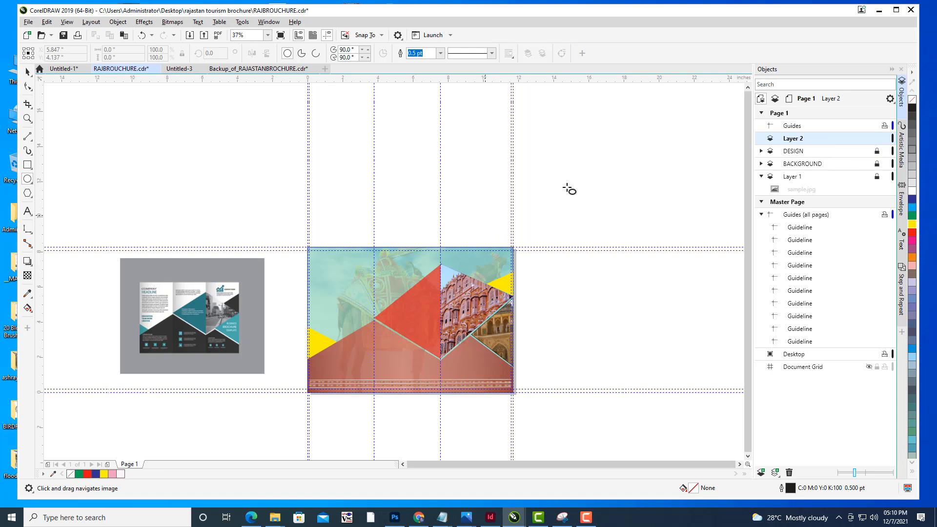
pyautogui.moveTo(643, 161); pyautogui.dragTo(576, 203)
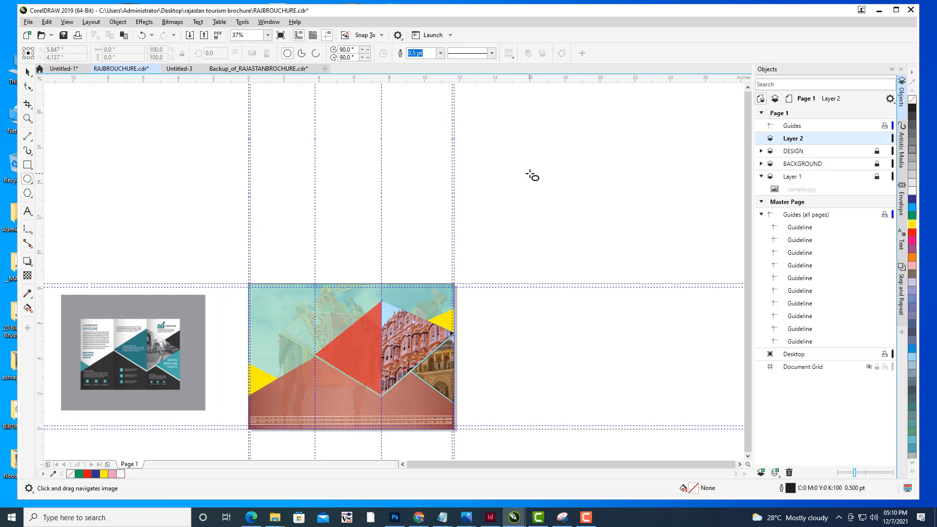
pyautogui.click(28, 22)
pyautogui.click(43, 105)
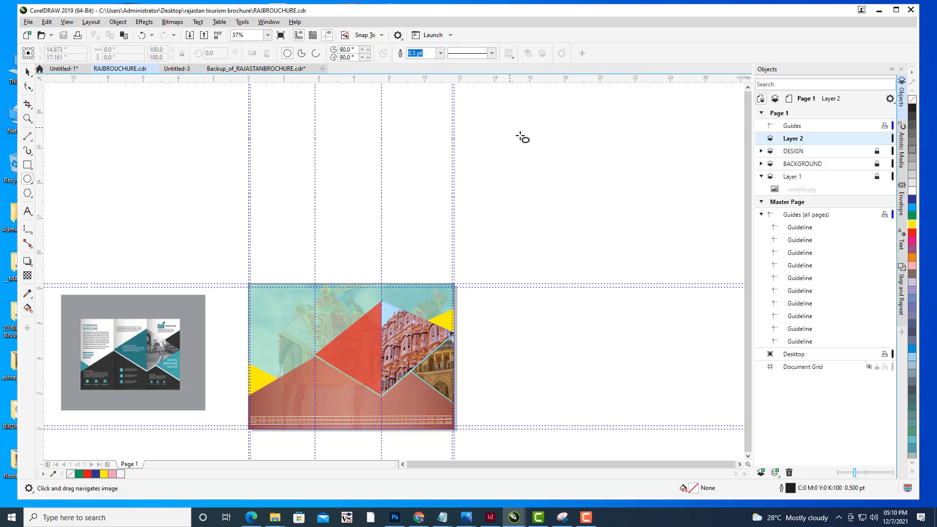
# - Draw a circle about 5.9 inches wide on Layer 2 above the page and nudge it into place
pyautogui.moveTo(510, 127)
pyautogui.mouseDown()
pyautogui.moveTo(594, 215)
pyautogui.moveTo(592, 205)
pyautogui.mouseUp()
pyautogui.hotkey('ctrl', 'z')
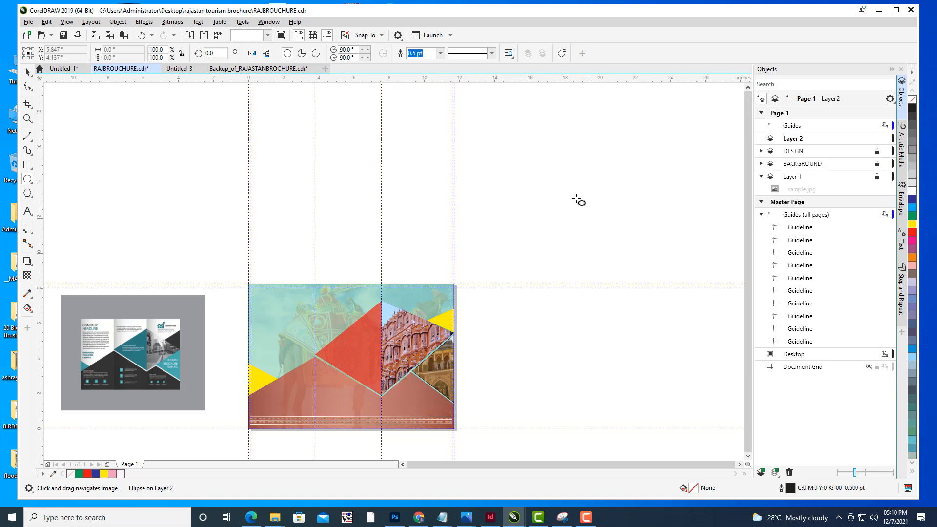
pyautogui.moveTo(527, 140); pyautogui.dragTo(620, 245)
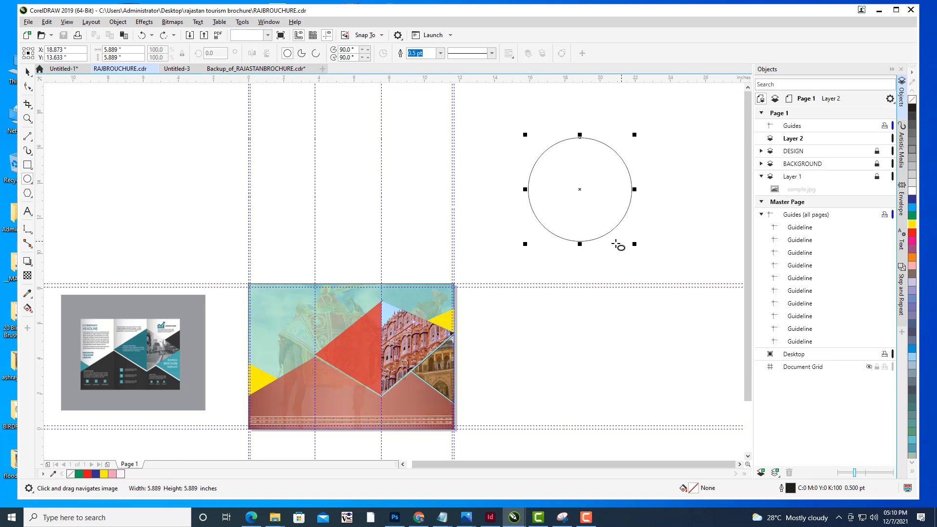
pyautogui.click(28, 72)
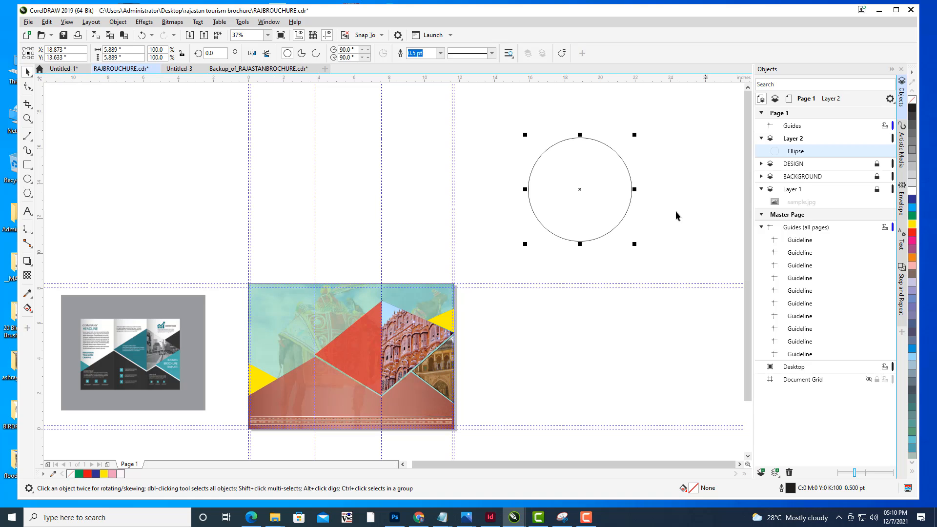
pyautogui.moveTo(629, 174); pyautogui.dragTo(610, 186)
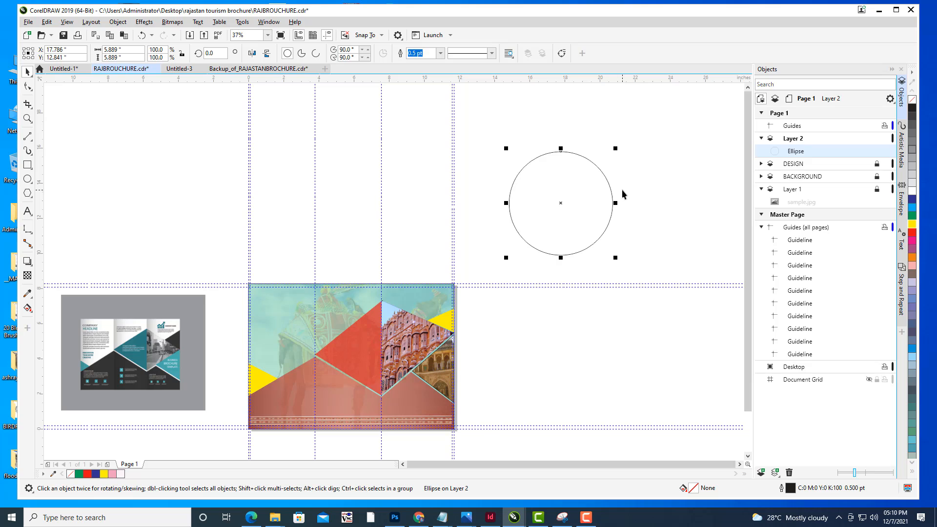
# - Fill the circle with dark blue
pyautogui.click(912, 199)
pyautogui.click(642, 130)
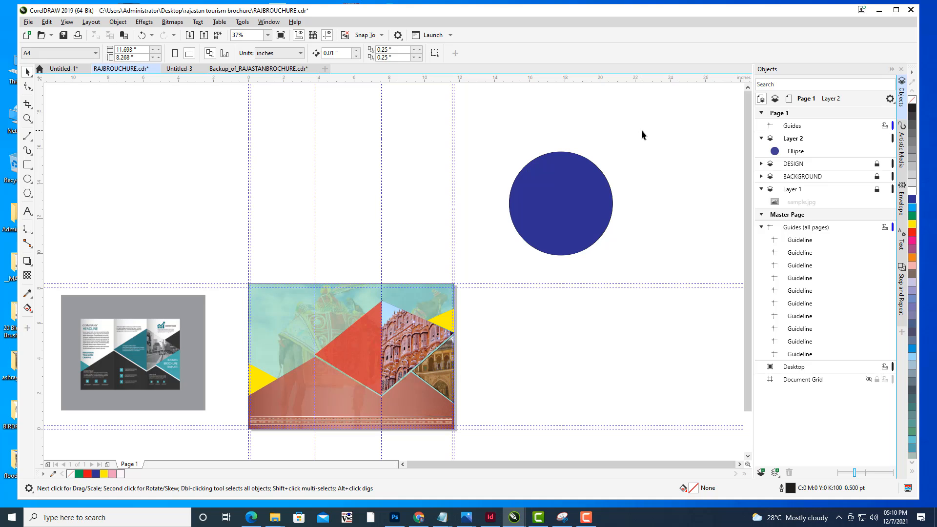
pyautogui.moveTo(641, 130)
pyautogui.mouseDown()
pyautogui.moveTo(610, 142)
pyautogui.moveTo(636, 147)
pyautogui.mouseUp()
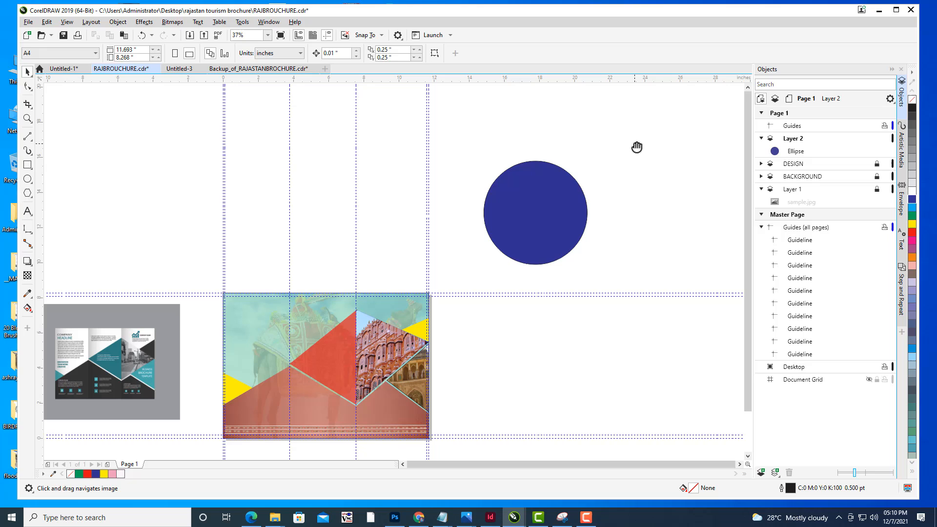
pyautogui.click(513, 251)
pyautogui.click(690, 179)
# - Import elephant.jpg and place it beside the circle at about 8 × 8 inches
pyautogui.click(28, 22)
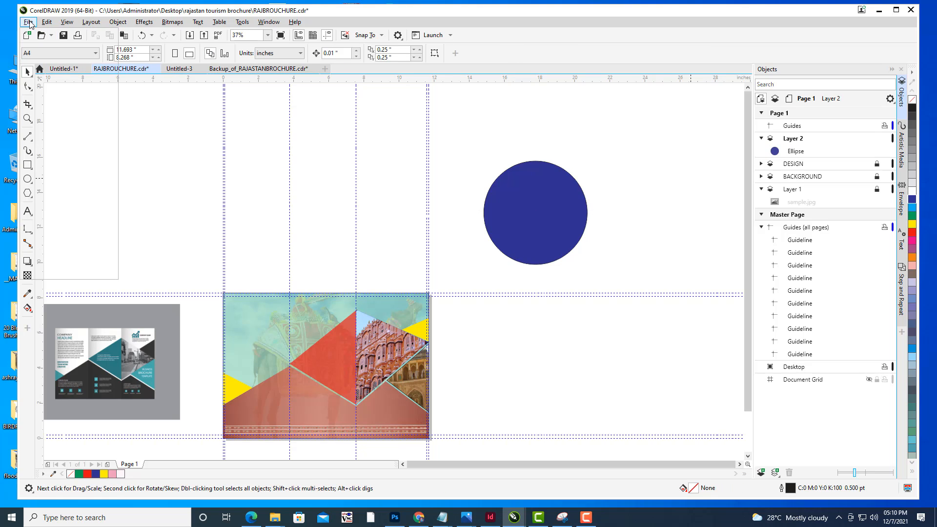
pyautogui.click(58, 164)
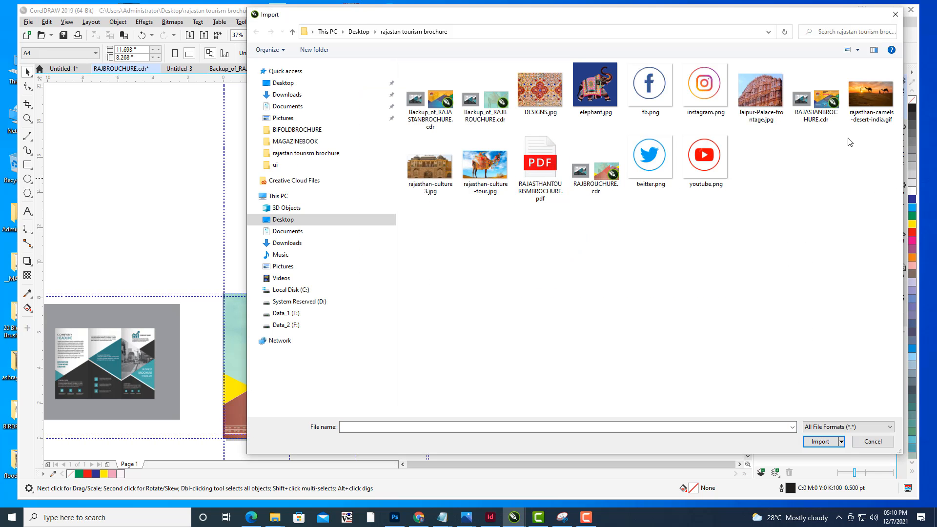
pyautogui.click(595, 85)
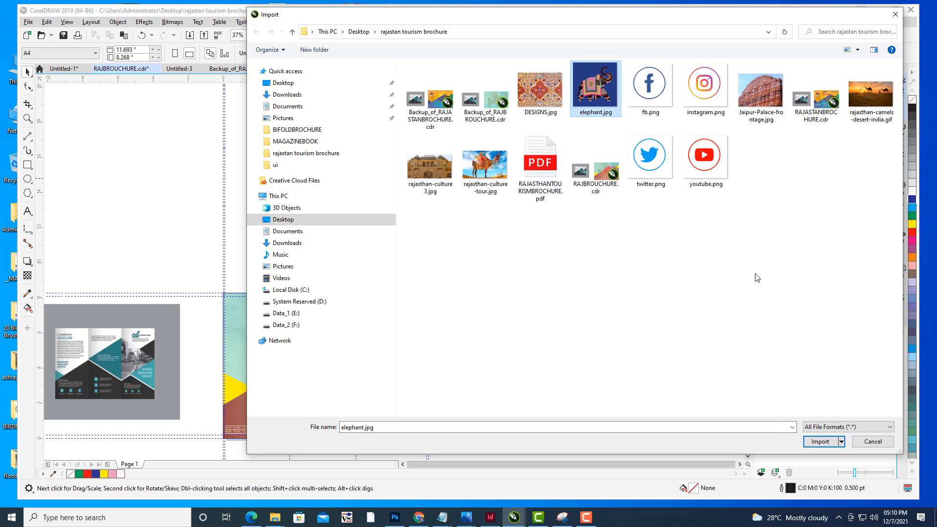
pyautogui.click(815, 444)
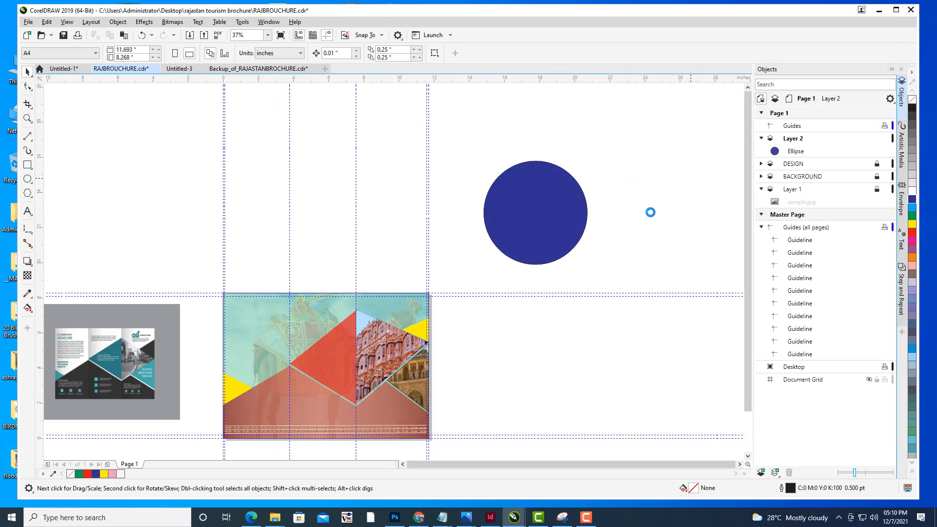
pyautogui.click(667, 220)
pyautogui.moveTo(706, 250); pyautogui.dragTo(629, 143)
pyautogui.moveTo(658, 171); pyautogui.dragTo(618, 173)
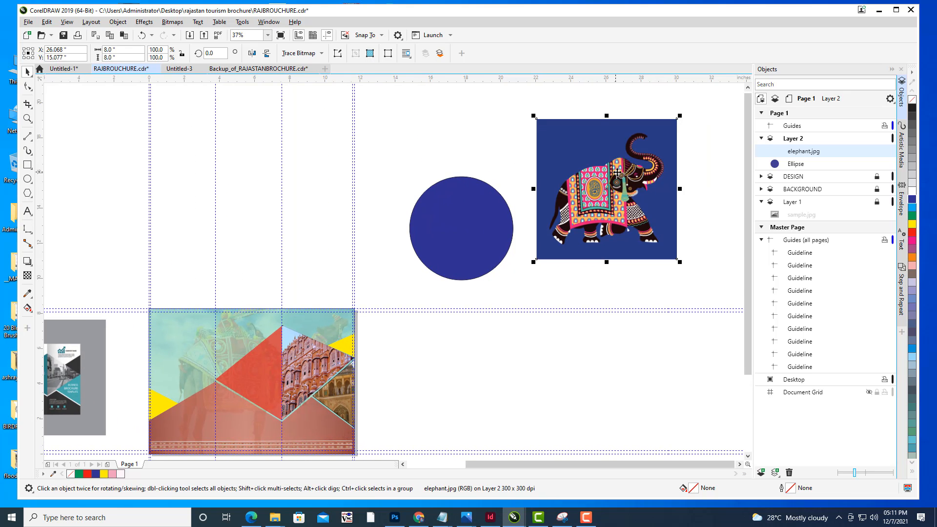
# - PowerClip the elephant image inside the blue circle
pyautogui.rightClick(618, 172)
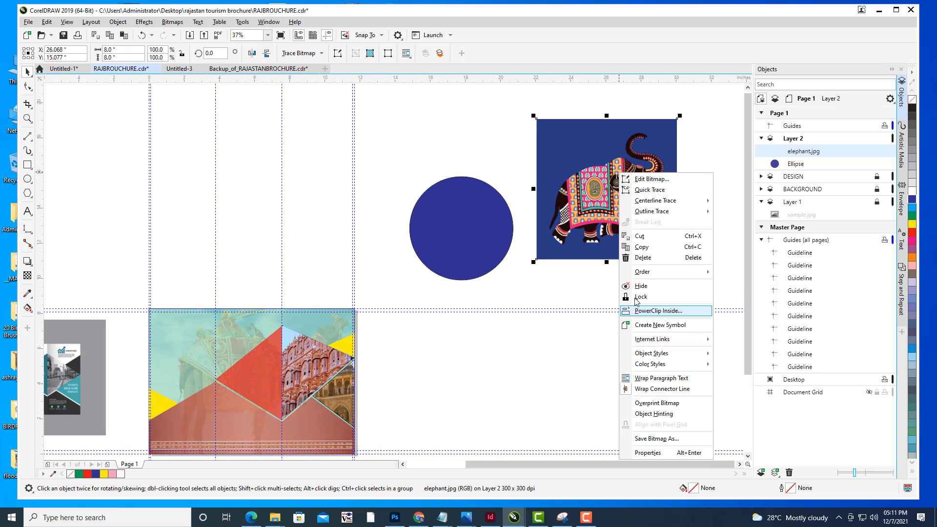
pyautogui.click(654, 311)
pyautogui.click(465, 238)
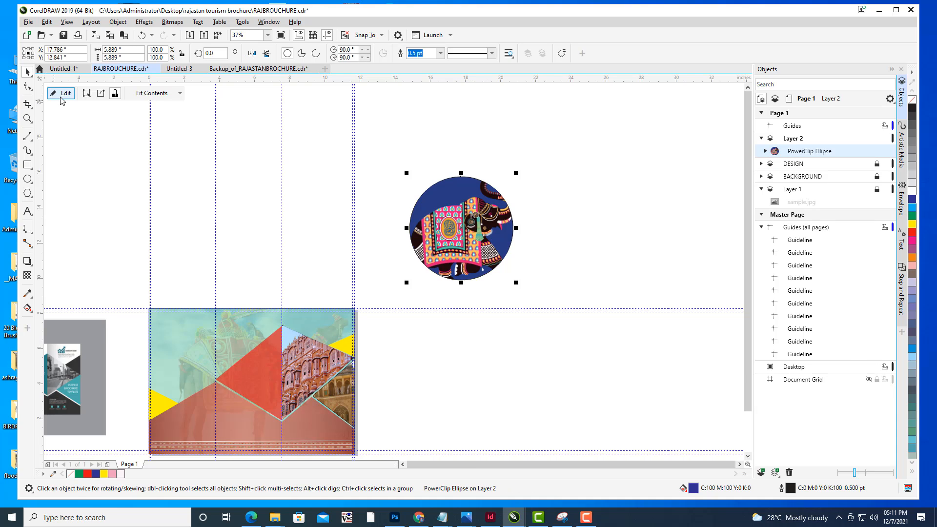
# - Edit the PowerClip contents, scaling the elephant image to about 5.9 × 5.9 inches, then finish editing
pyautogui.click(62, 100)
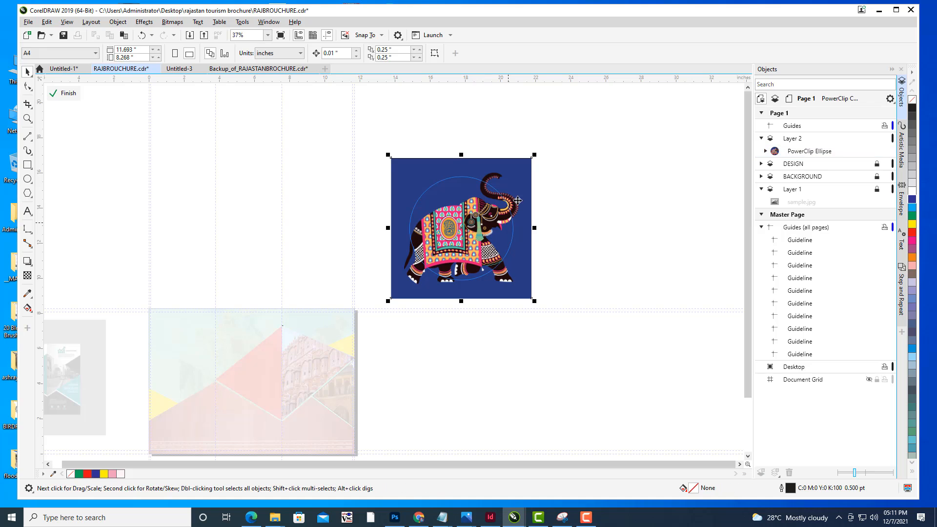
pyautogui.moveTo(534, 156); pyautogui.dragTo(516, 171)
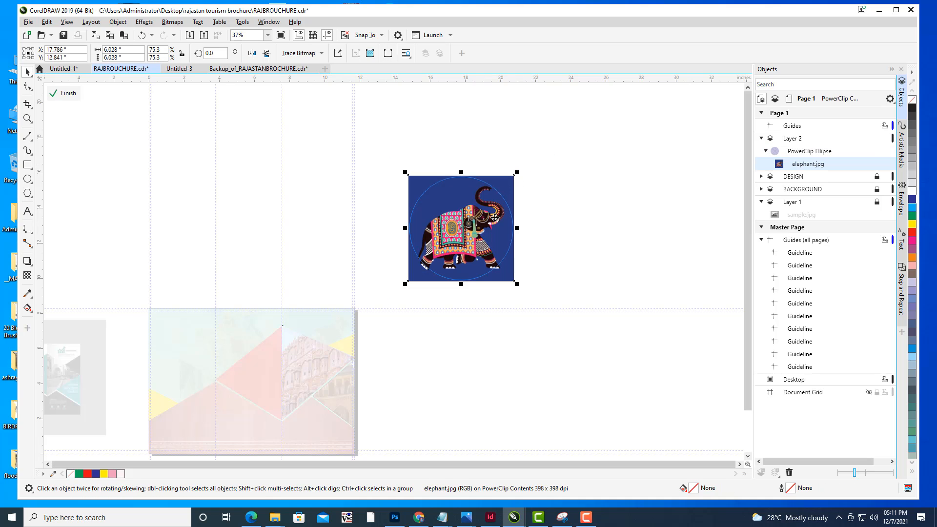
pyautogui.click(517, 173)
pyautogui.moveTo(461, 284); pyautogui.dragTo(462, 281)
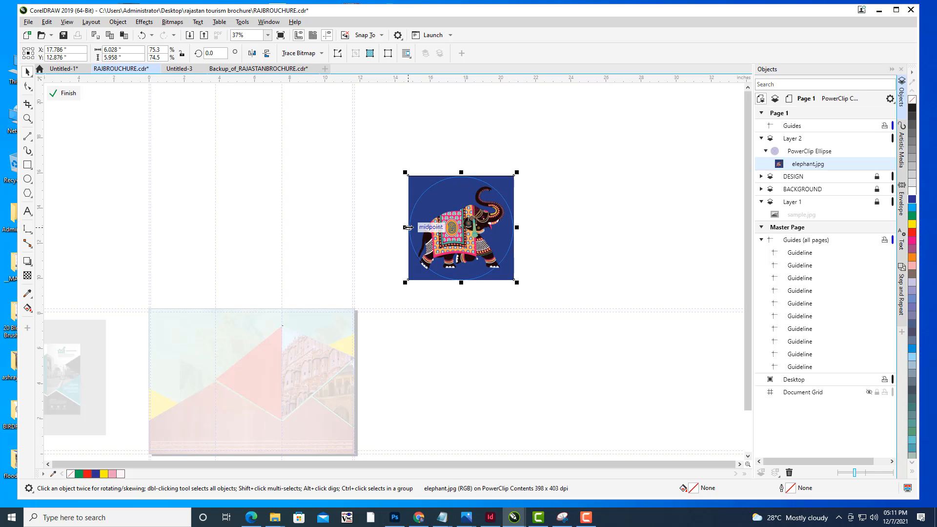
pyautogui.moveTo(406, 228); pyautogui.dragTo(406, 228)
pyautogui.moveTo(520, 228); pyautogui.dragTo(518, 228)
pyautogui.moveTo(462, 171); pyautogui.dragTo(462, 175)
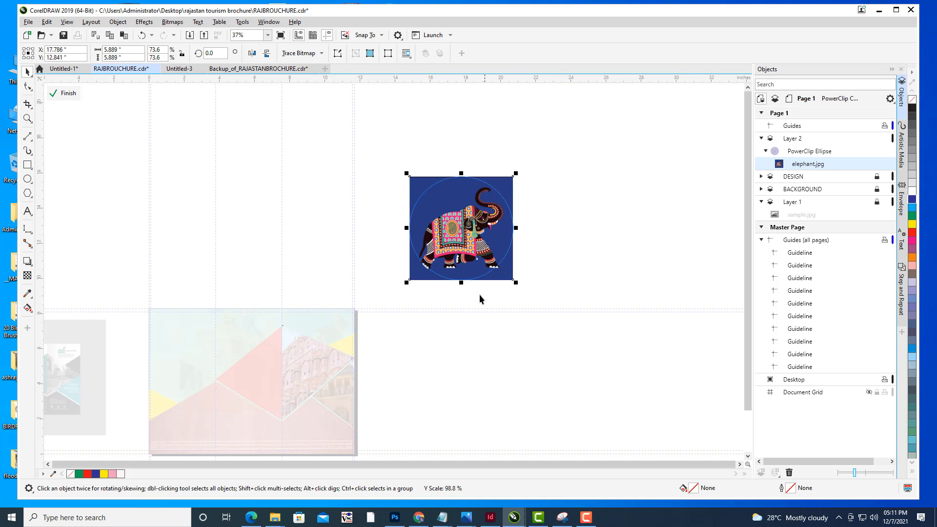
pyautogui.moveTo(408, 280); pyautogui.dragTo(404, 282)
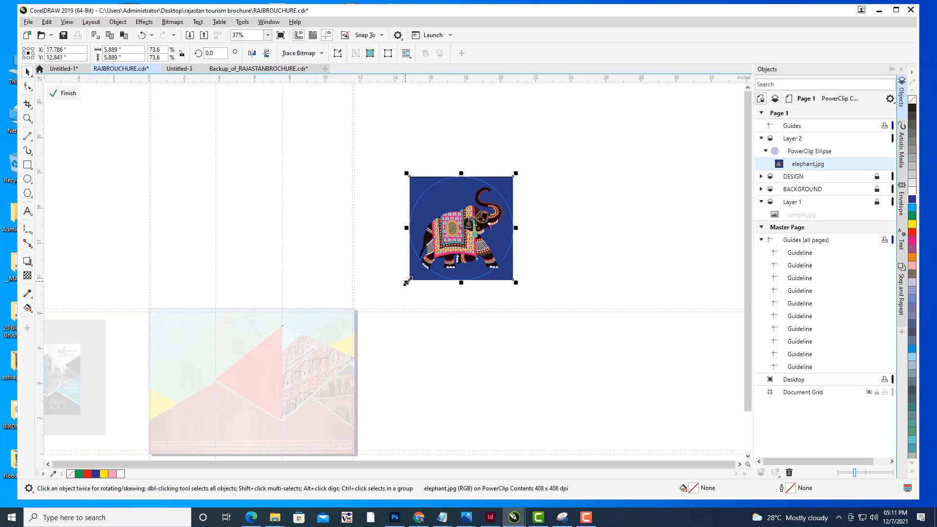
pyautogui.click(576, 231)
pyautogui.click(468, 201)
pyautogui.click(68, 93)
# - Select and inspect the elephant PowerClip circle
pyautogui.click(468, 236)
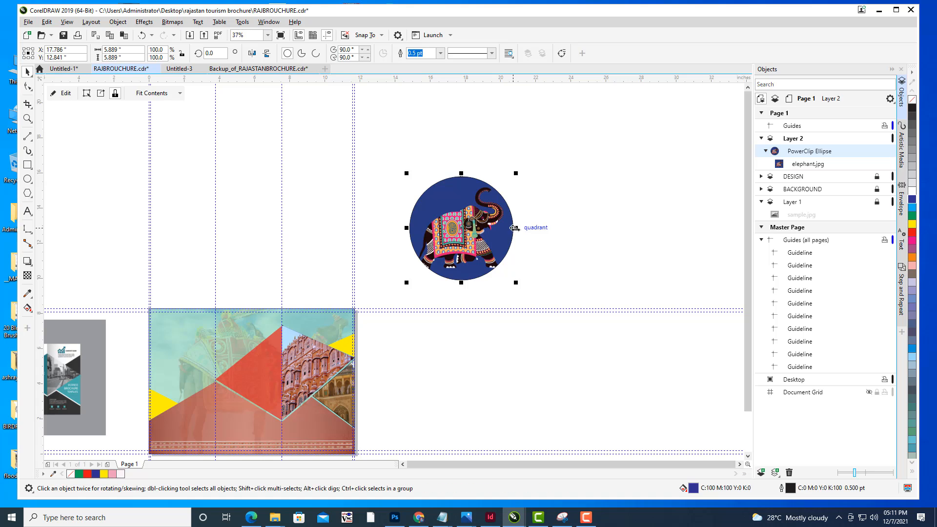
pyautogui.hscroll(-2, 512, 205)
pyautogui.moveTo(582, 175); pyautogui.dragTo(475, 228)
pyautogui.click(606, 206)
pyautogui.click(476, 230)
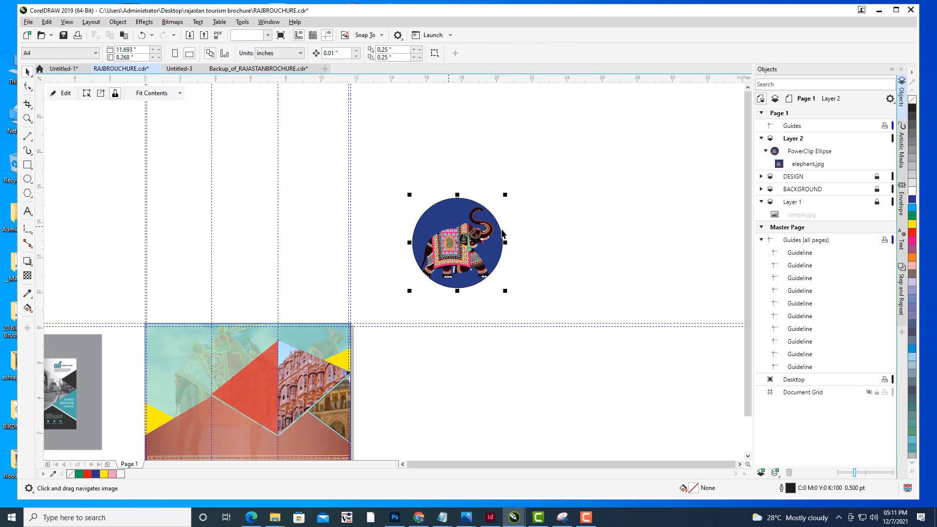
pyautogui.click(539, 225)
# - Draw a second circle about 5.5 inches wide to the right of the elephant circle
pyautogui.click(30, 181)
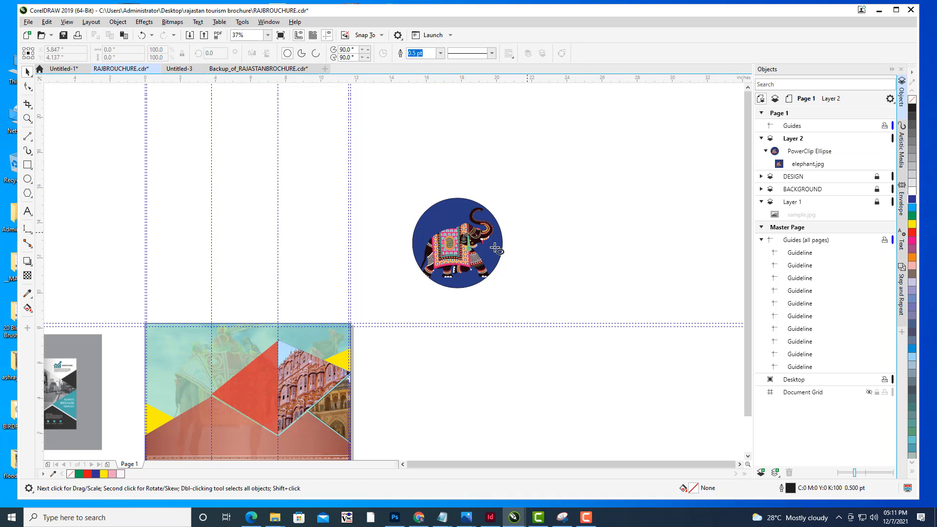
pyautogui.moveTo(557, 234); pyautogui.dragTo(613, 283)
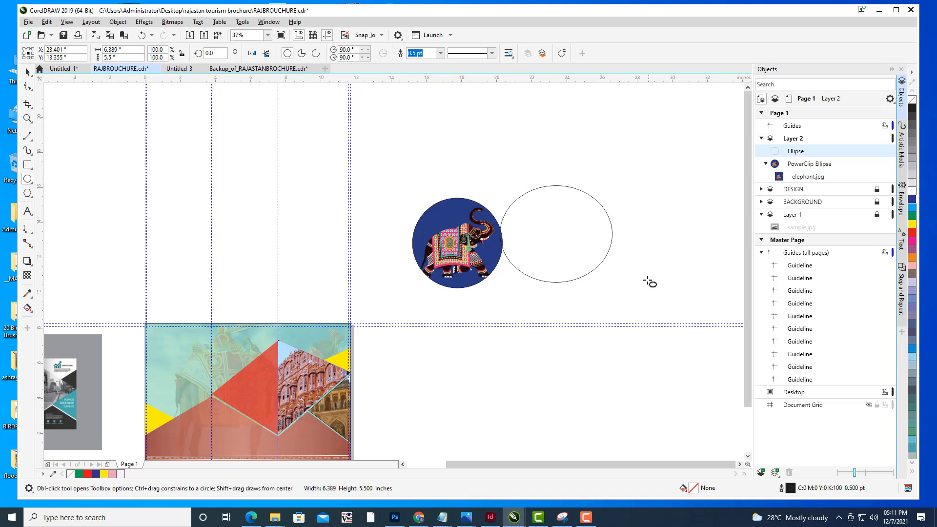
pyautogui.hotkey('ctrl', 'z')
pyautogui.moveTo(563, 200); pyautogui.dragTo(641, 298)
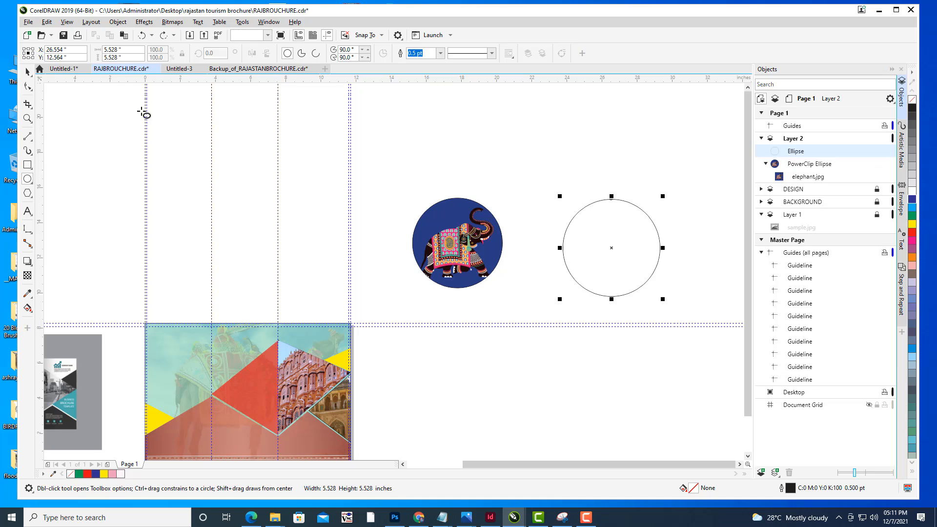
# - Move the second circle beside the elephant circle and turn it into an arc with angles 0° and 180°
pyautogui.click(28, 72)
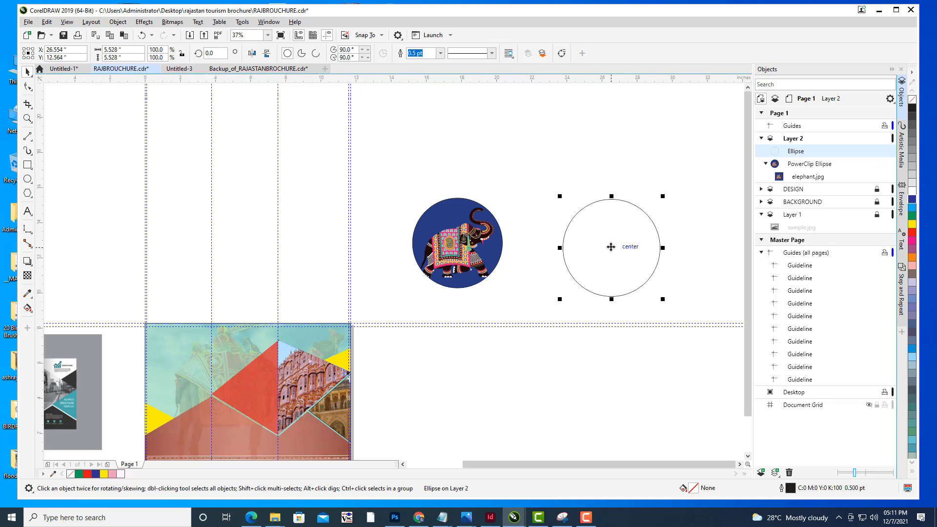
pyautogui.moveTo(611, 247); pyautogui.dragTo(581, 232)
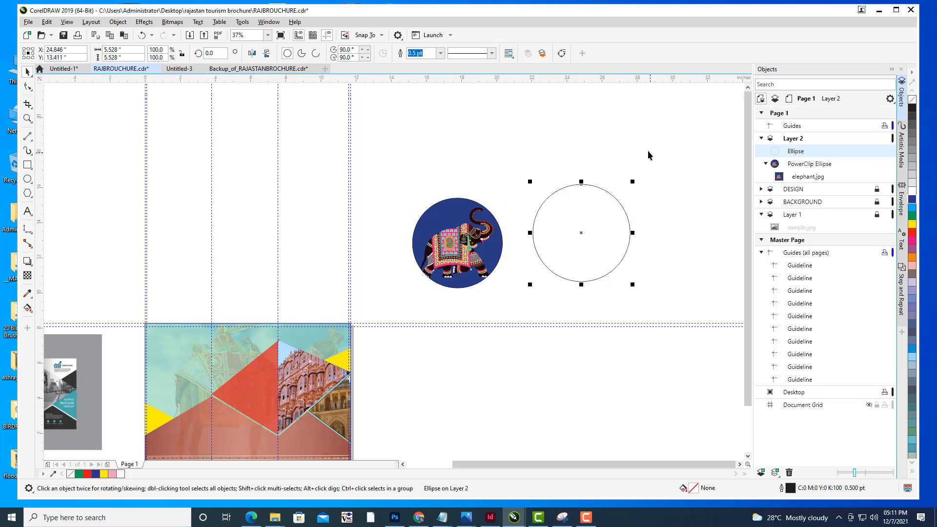
pyautogui.hscroll(1, 593, 149)
pyautogui.click(317, 53)
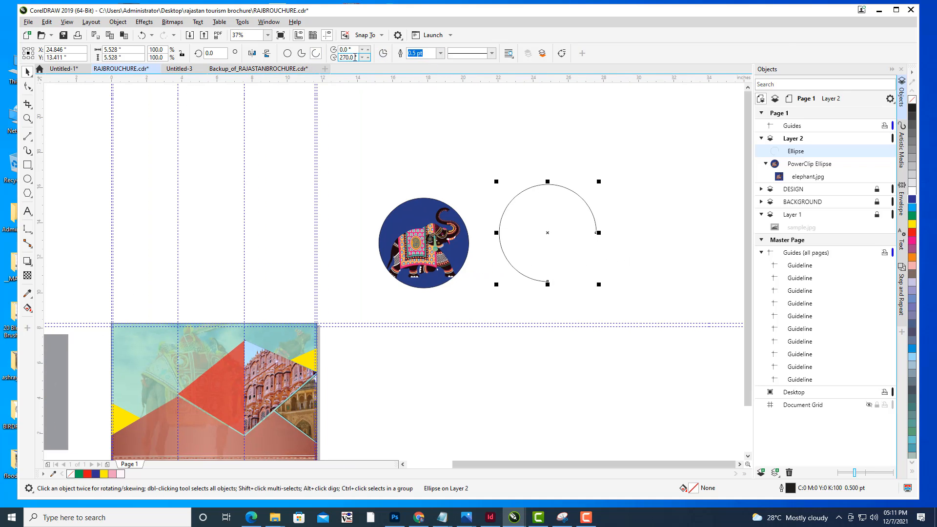
pyautogui.moveTo(358, 57); pyautogui.dragTo(285, 57)
pyautogui.write('1')
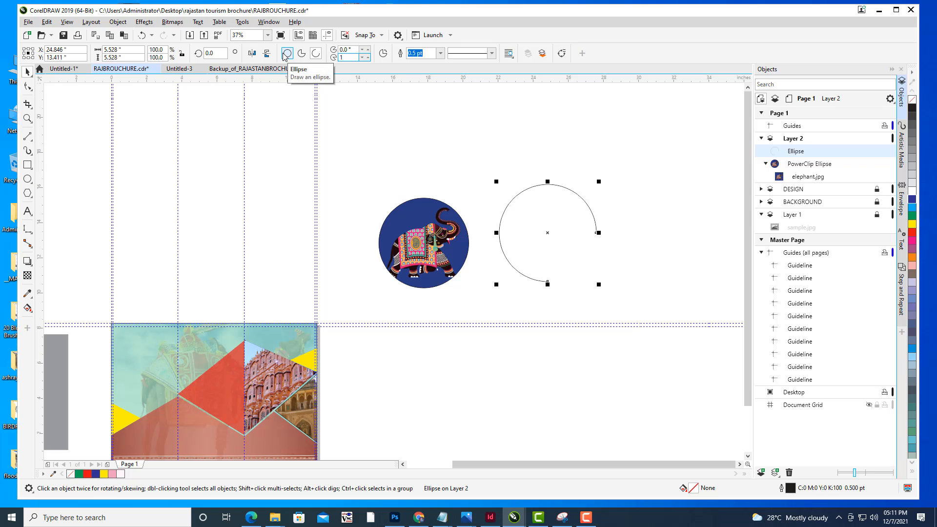
pyautogui.write('80')
pyautogui.press('Return')
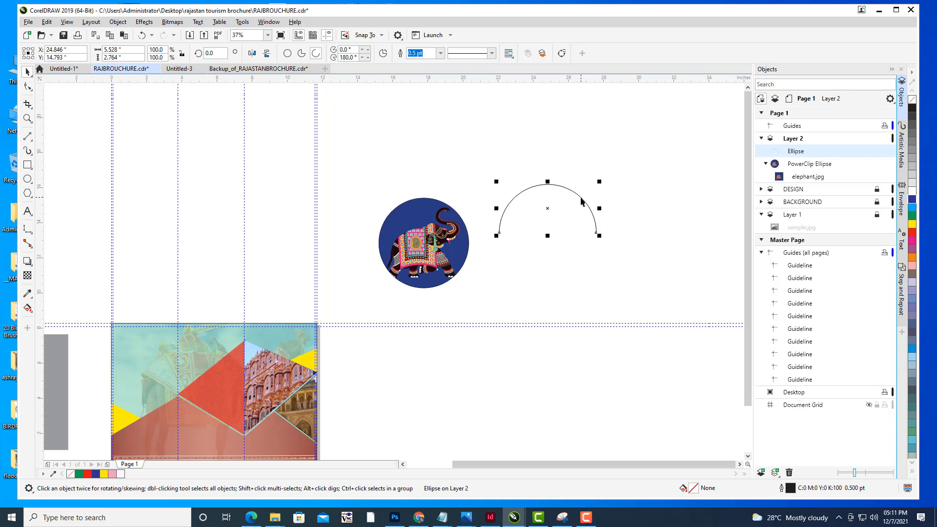
# - Paste a copy of the arc, reverse its direction, and move it down to form the circle's lower half
pyautogui.hotkey('ctrl', 'v')
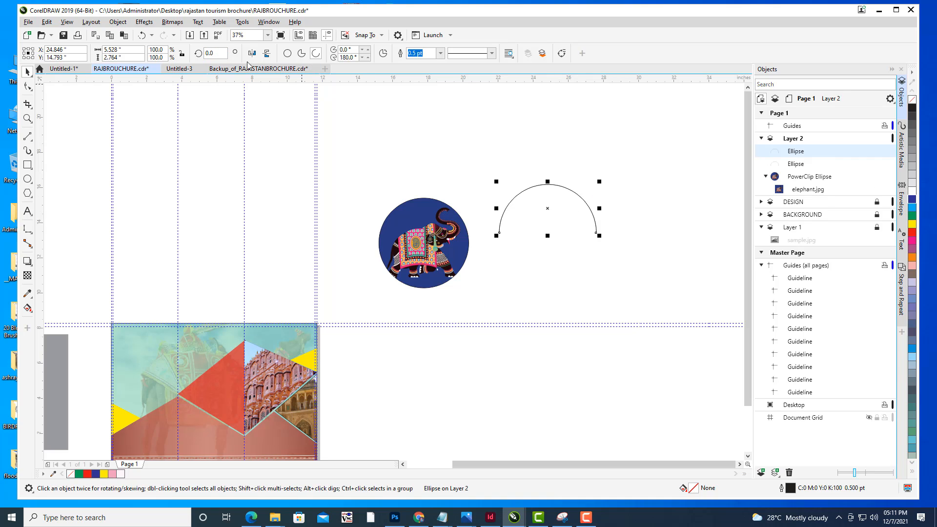
pyautogui.click(267, 56)
pyautogui.moveTo(548, 209); pyautogui.dragTo(547, 269)
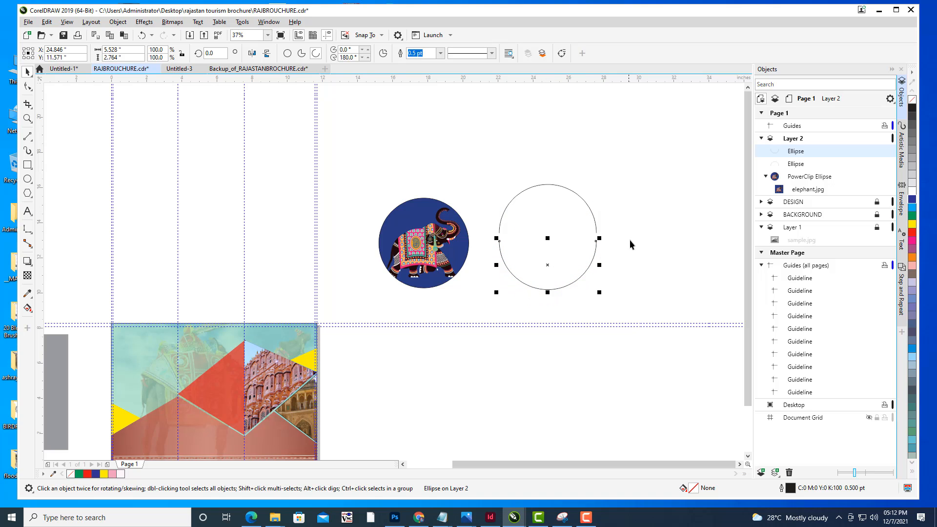
# - Add the artistic text "RAJASTHAN TOURISM" above the arcs
pyautogui.click(527, 237)
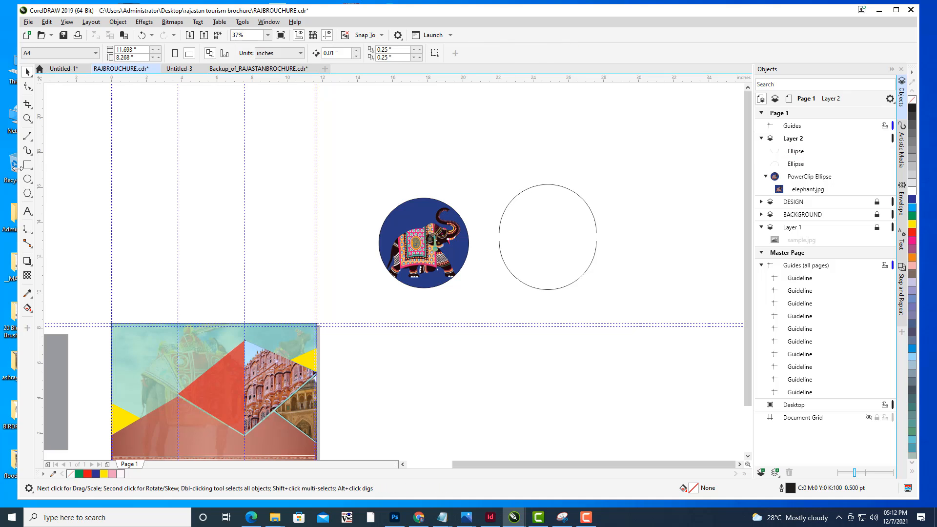
pyautogui.click(27, 211)
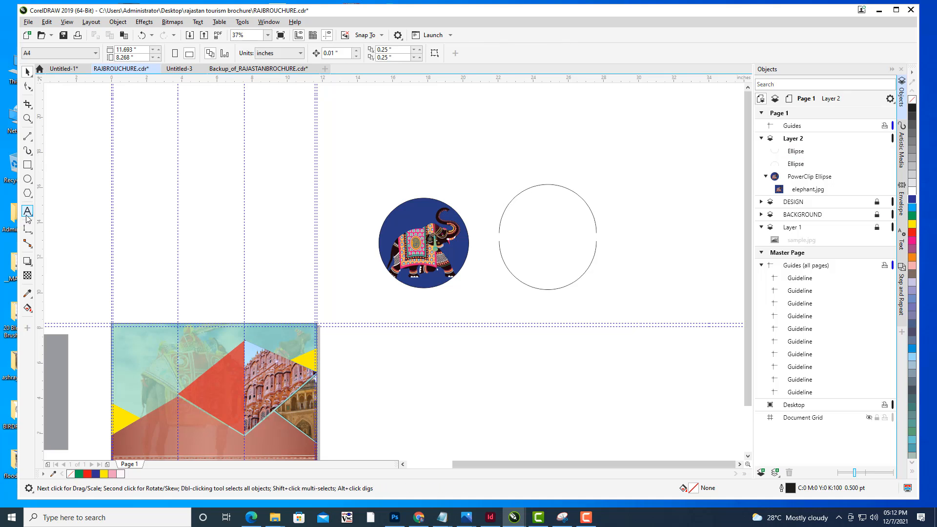
pyautogui.click(497, 132)
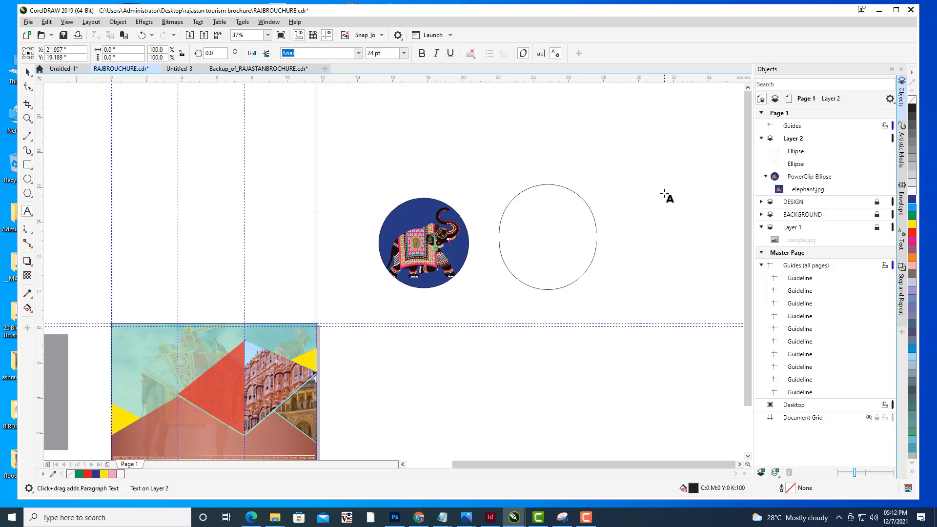
pyautogui.write('RAJASTHA')
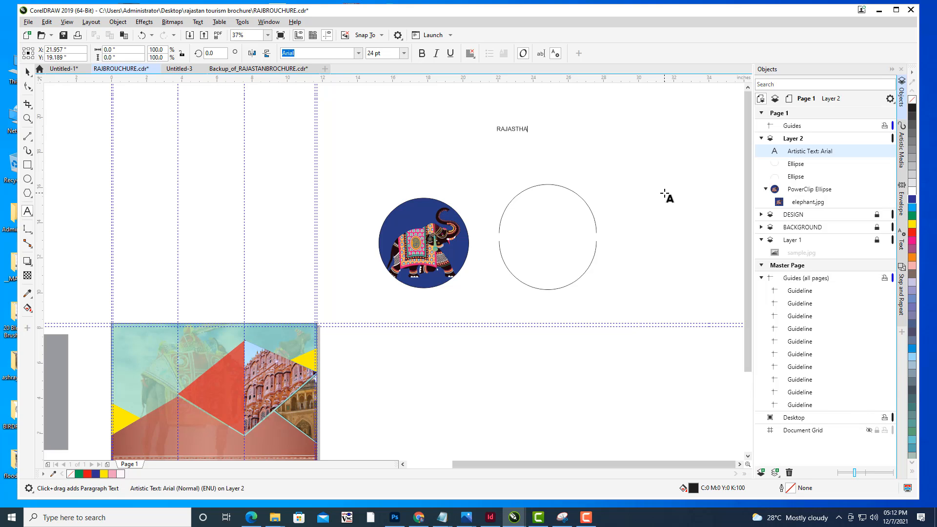
pyautogui.press('BackSpace')
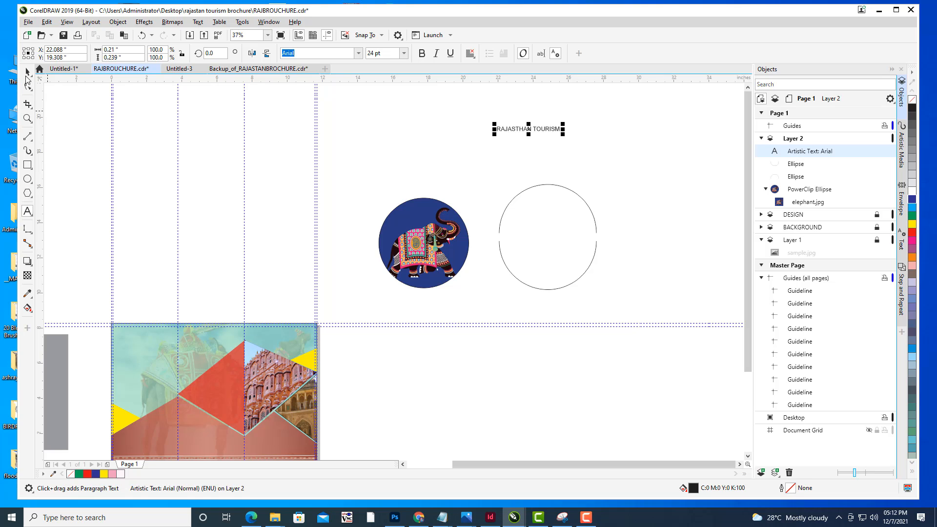
# - Set the title font to Impact, enlarge it to about 70 pt, and place it above the arcs
pyautogui.click(316, 54)
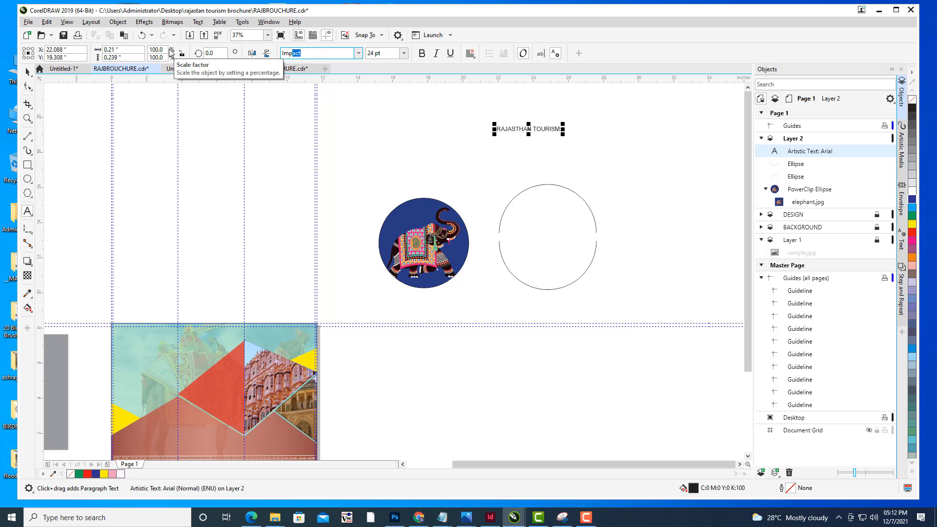
pyautogui.press('Return')
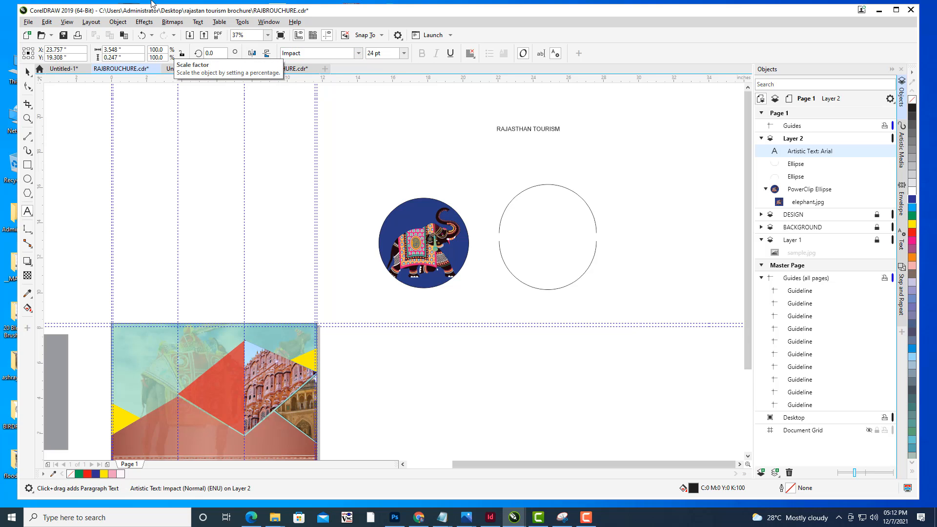
pyautogui.click(27, 73)
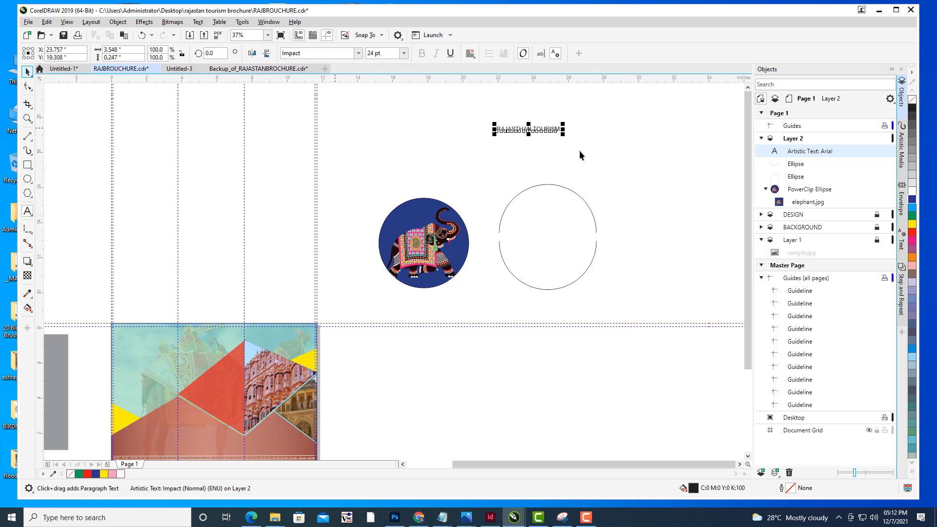
pyautogui.moveTo(564, 124); pyautogui.dragTo(602, 109)
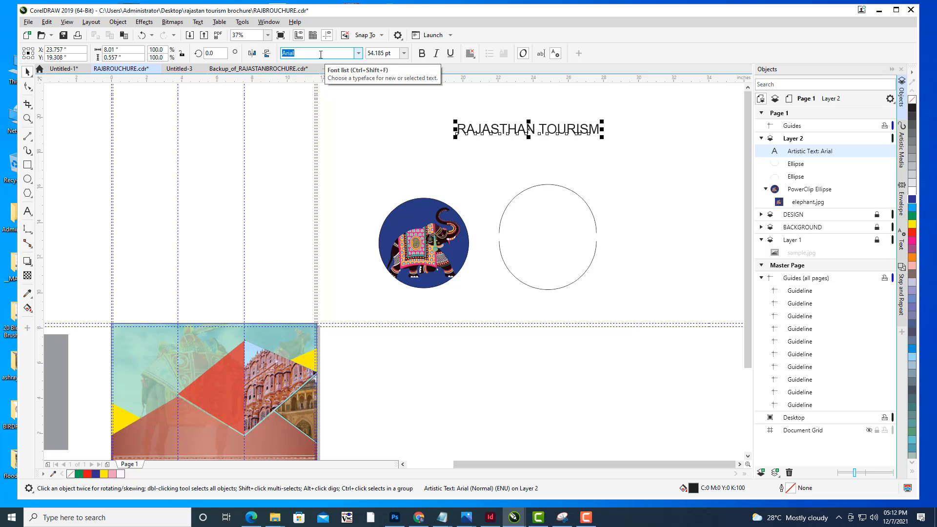
pyautogui.press('Return')
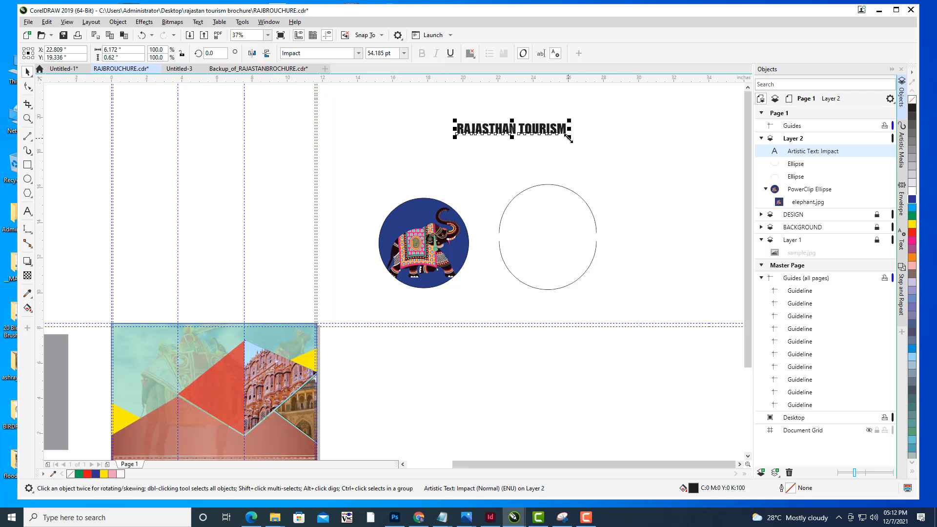
pyautogui.moveTo(569, 137); pyautogui.dragTo(585, 142)
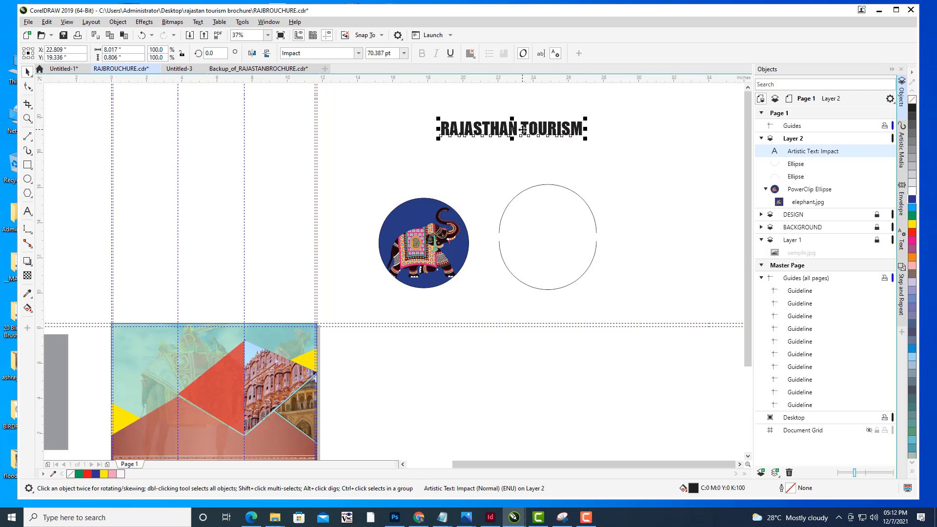
pyautogui.moveTo(525, 131); pyautogui.dragTo(556, 152)
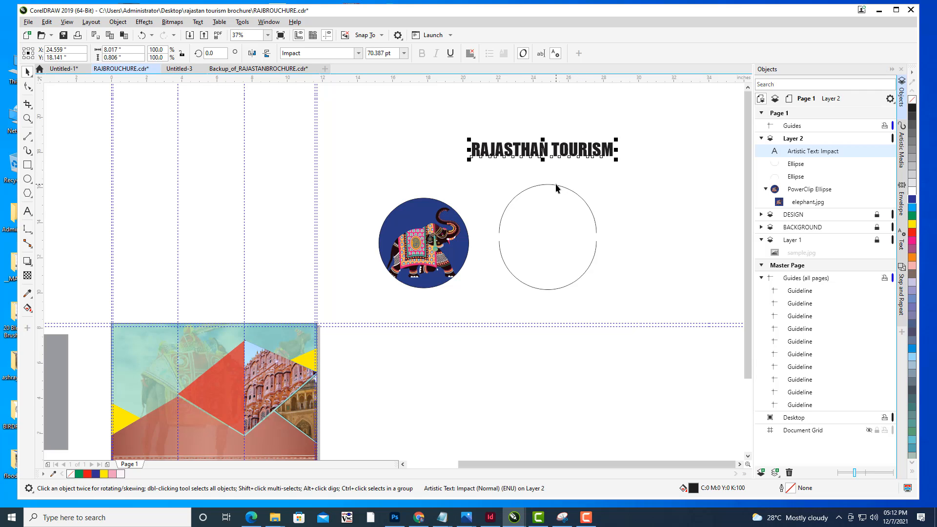
# - Fit the title text to the upper arc with Fit Text to Path
pyautogui.keyDown('shift'); pyautogui.click(556, 185); pyautogui.keyUp('shift')
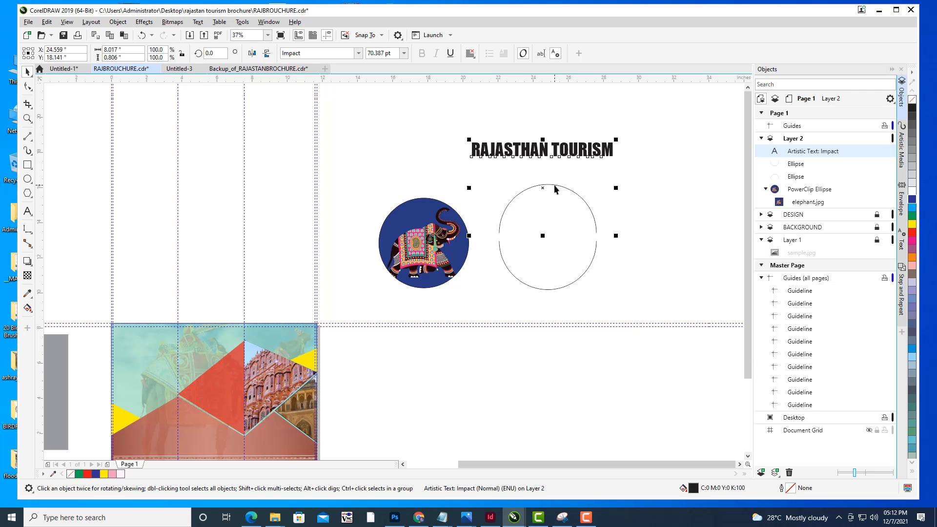
pyautogui.click(198, 22)
pyautogui.click(232, 155)
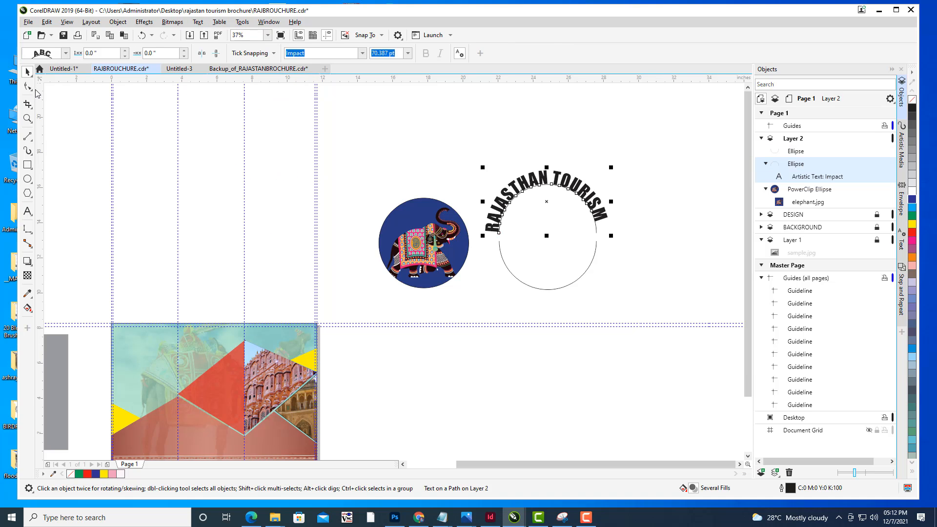
# - Set the text-on-path offset to 0.45 inches
pyautogui.click(185, 50)
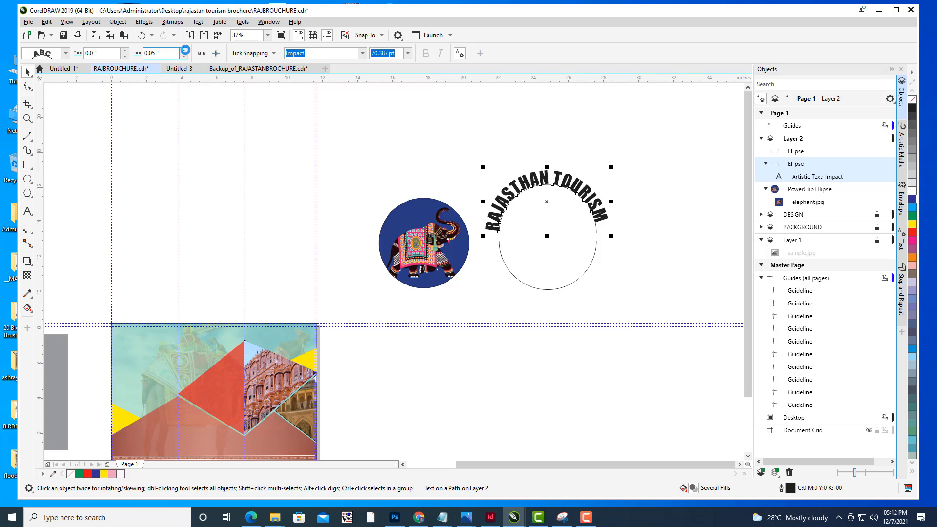
pyautogui.click(185, 51)
pyautogui.click(185, 50)
pyautogui.click(185, 50)
pyautogui.click(185, 50)
pyautogui.click(185, 50)
pyautogui.click(185, 50)
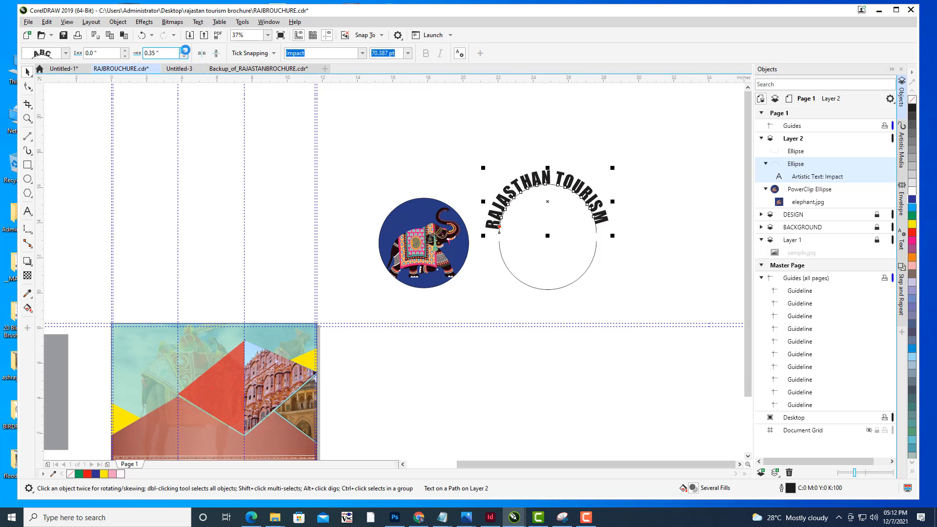
pyautogui.click(185, 50)
pyautogui.click(185, 50)
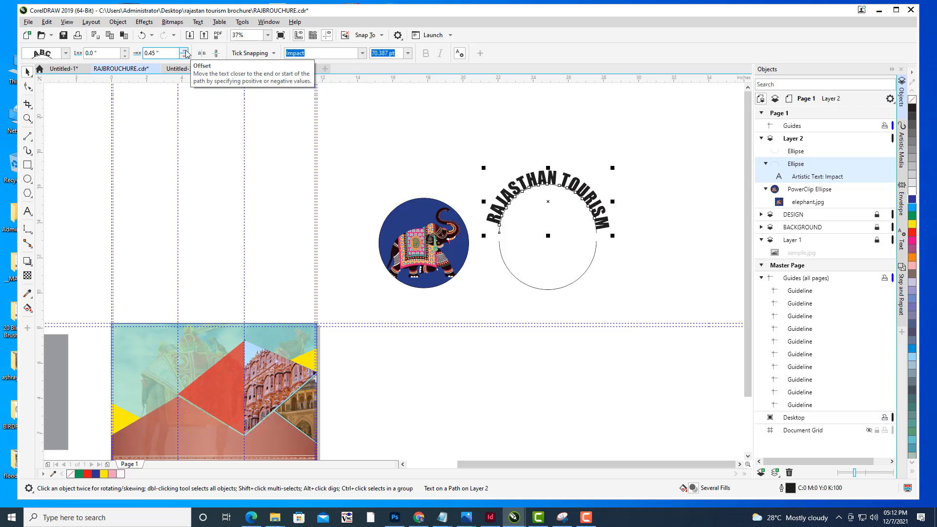
pyautogui.click(636, 208)
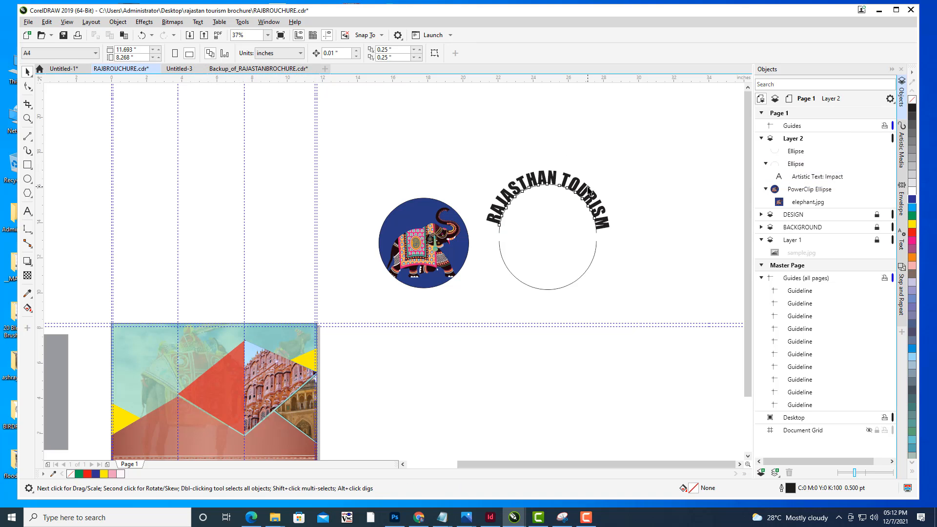
# - Fill the curved title text with yellow
pyautogui.click(589, 189)
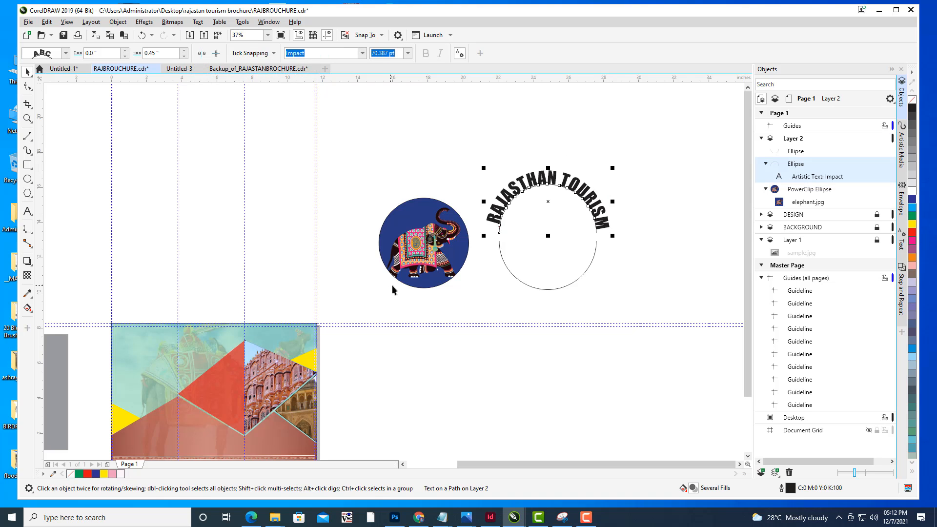
pyautogui.moveTo(393, 290); pyautogui.dragTo(513, 251)
pyautogui.click(915, 225)
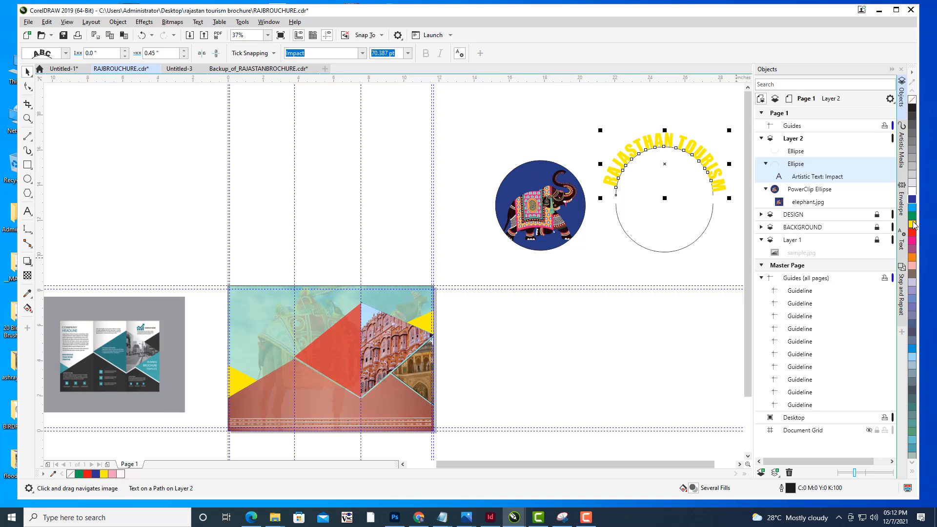
pyautogui.moveTo(490, 162); pyautogui.dragTo(373, 160)
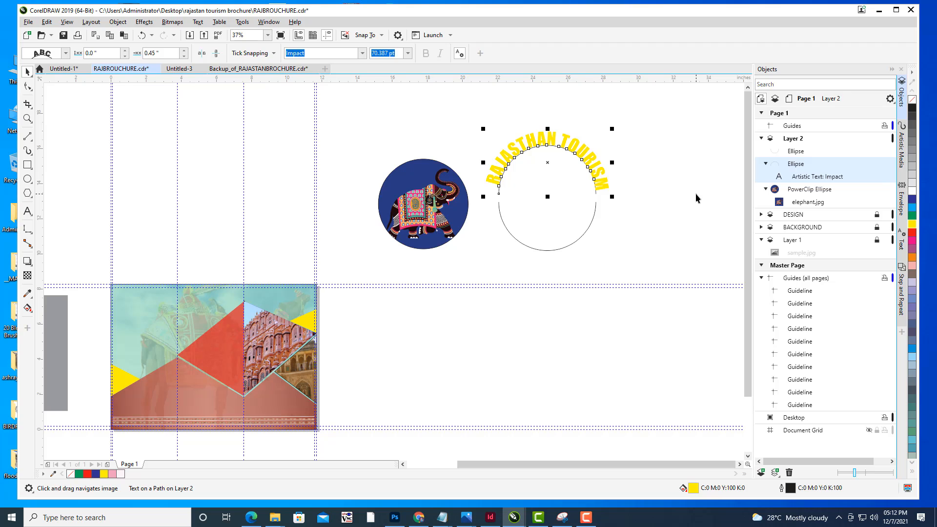
pyautogui.click(696, 193)
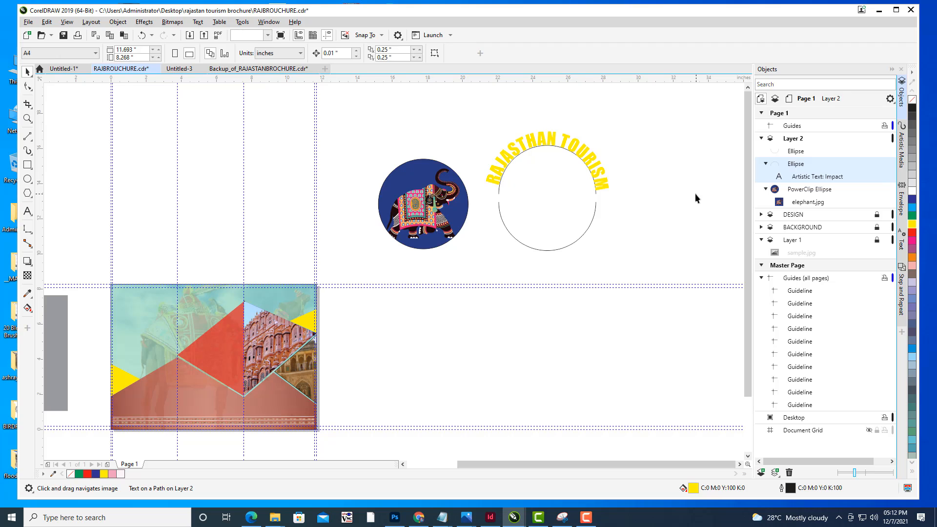
# - Add the artistic text "RAJ TRAVELS" to the right of the badge circle
pyautogui.click(25, 213)
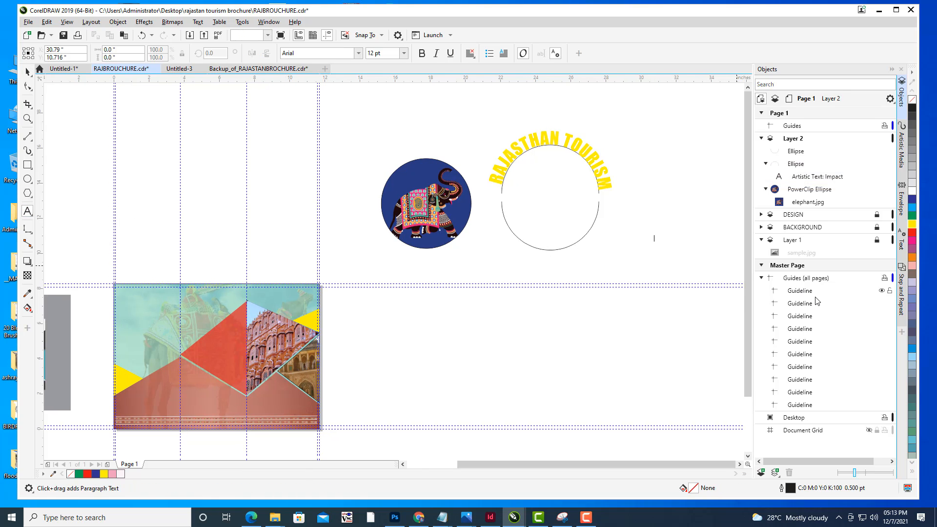
pyautogui.write('AJ TRAVELS')
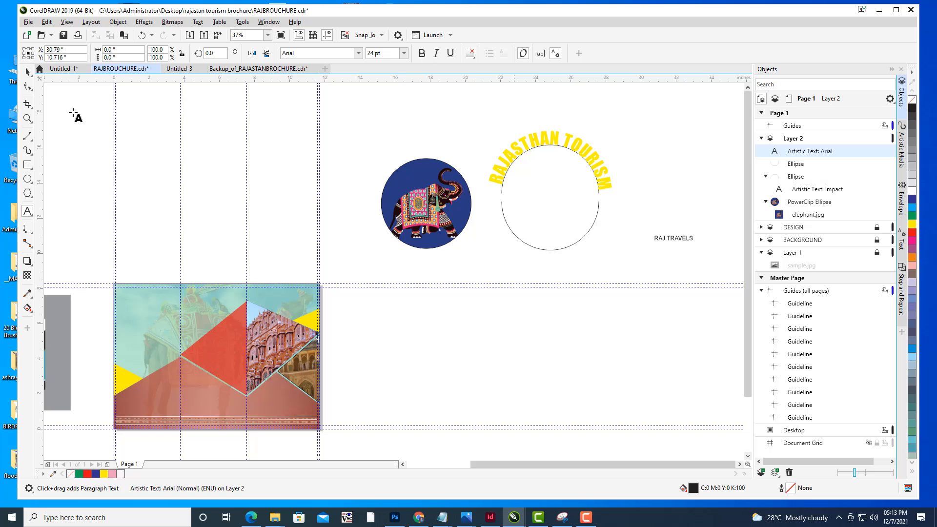
pyautogui.click(28, 72)
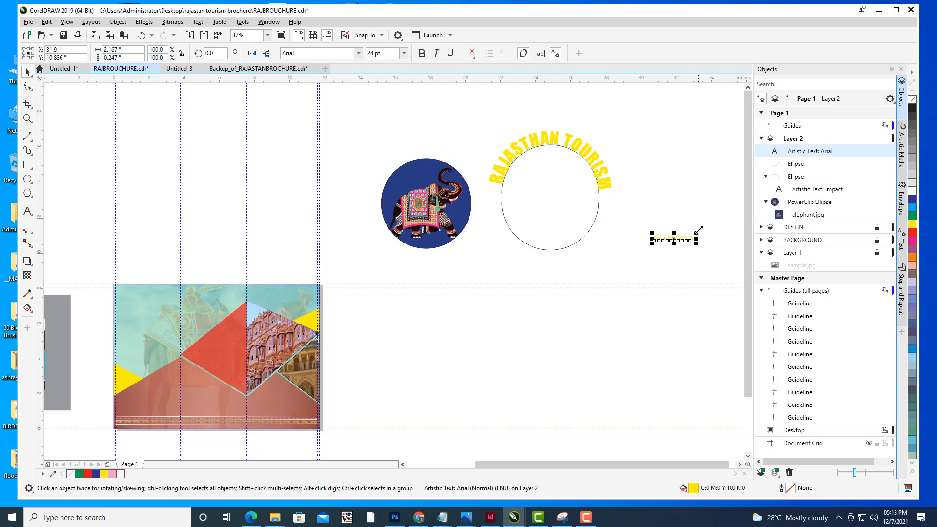
# - Enlarge the RAJ TRAVELS text and set its font to Impact
pyautogui.moveTo(697, 234); pyautogui.dragTo(711, 217)
pyautogui.click(318, 51)
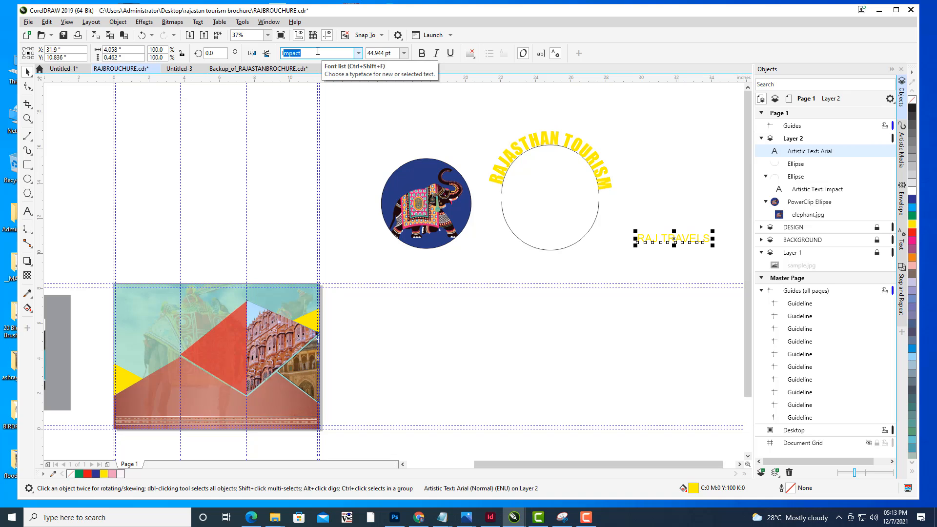
pyautogui.write('I')
pyautogui.press('Return')
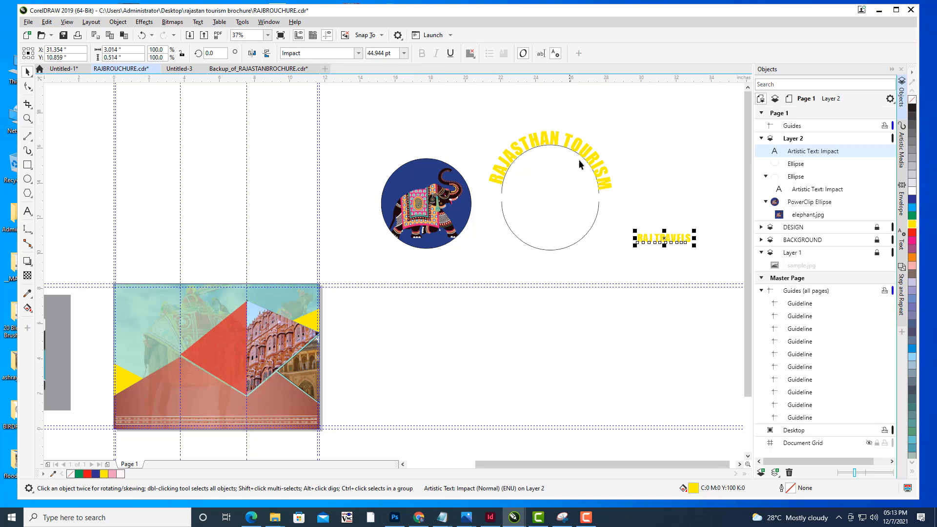
pyautogui.click(683, 240)
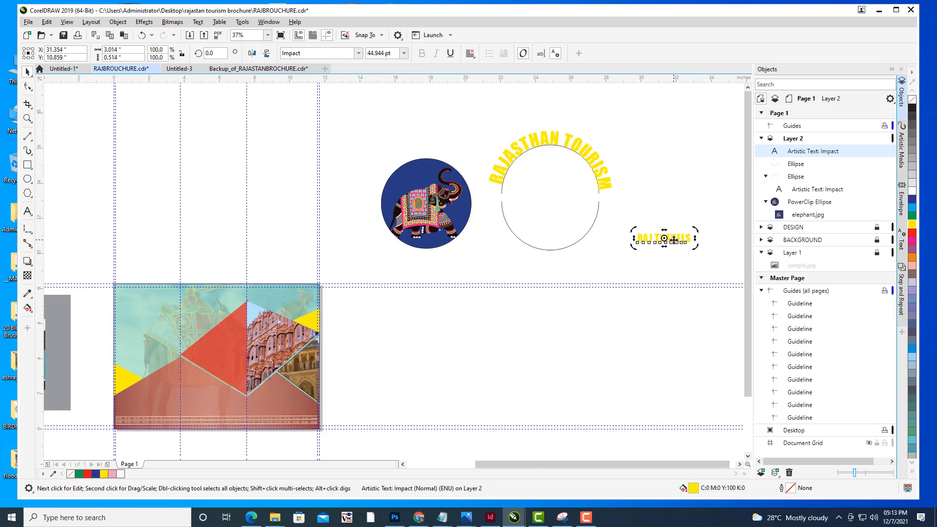
# - Resize the RAJ TRAVELS text smaller and place it just below the empty circle
pyautogui.click(681, 238)
pyautogui.moveTo(697, 228); pyautogui.dragTo(728, 207)
pyautogui.moveTo(587, 267); pyautogui.dragTo(557, 269)
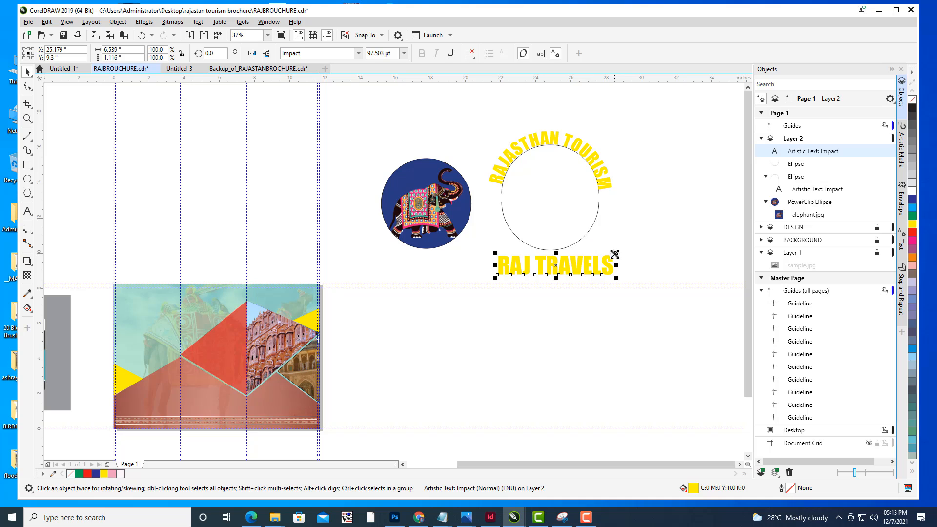
pyautogui.moveTo(616, 253); pyautogui.dragTo(582, 248)
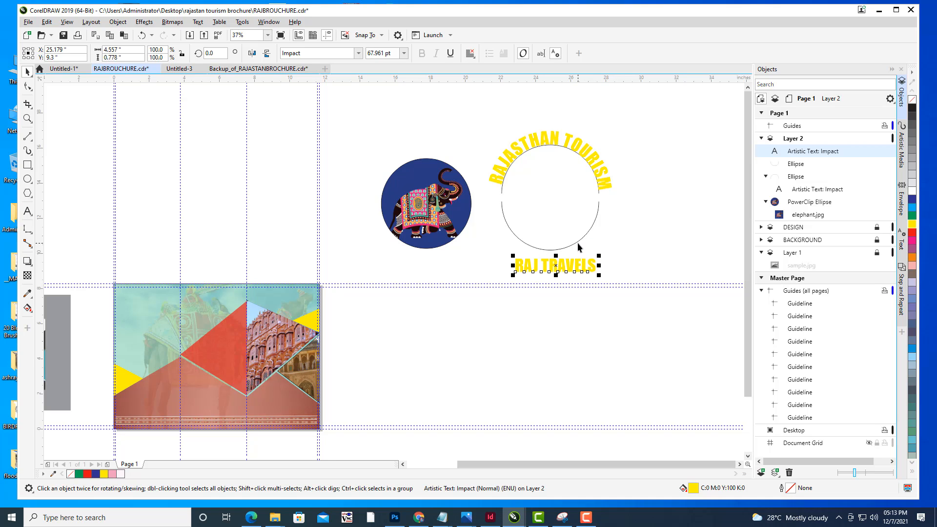
# - Fit the RAJ TRAVELS text to the empty circle's path
pyautogui.keyDown('shift'); pyautogui.click(579, 241); pyautogui.keyUp('shift')
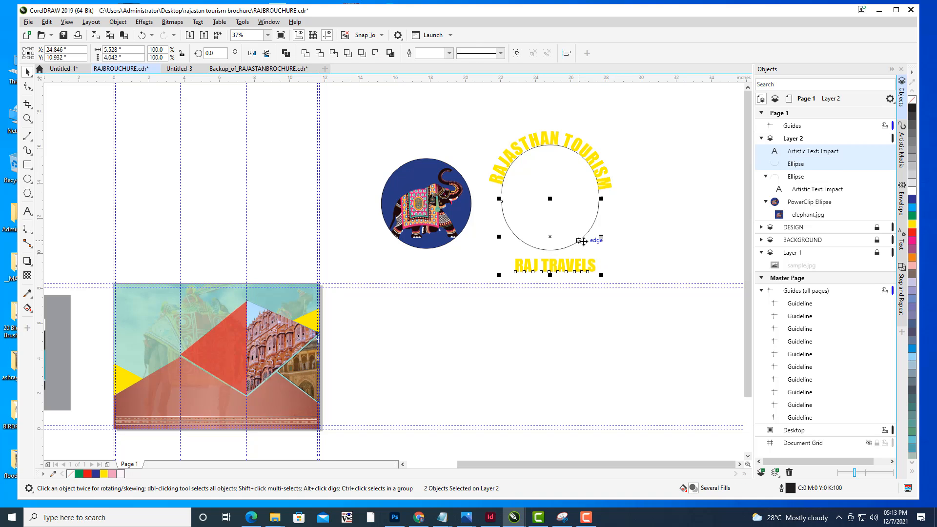
pyautogui.click(197, 22)
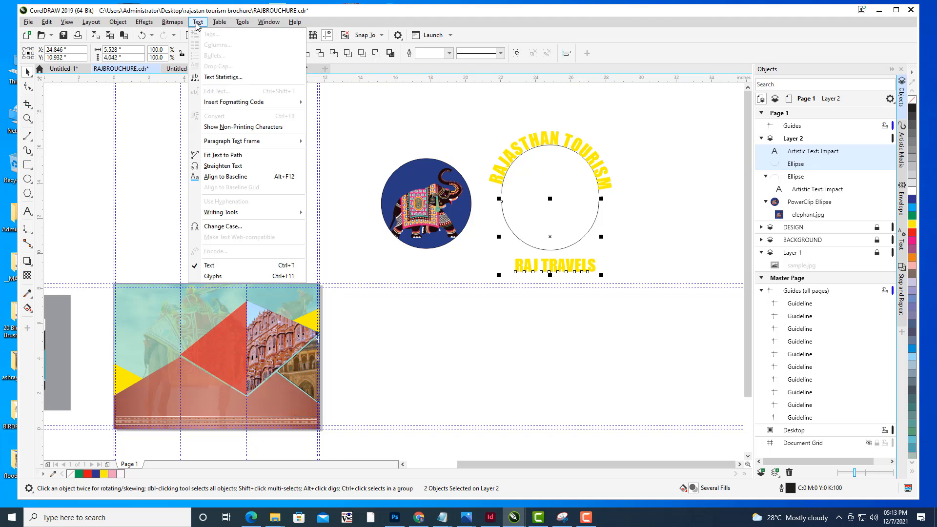
pyautogui.click(229, 158)
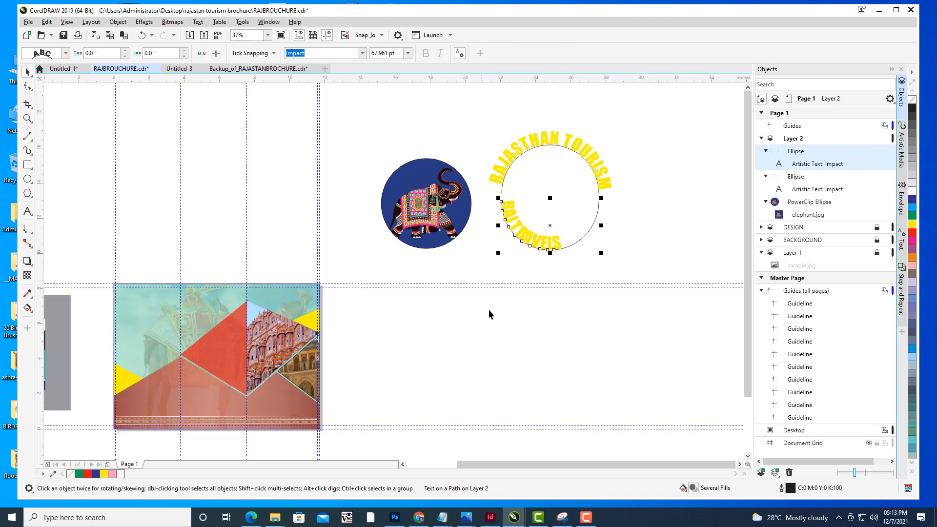
# - Set the RAJ TRAVELS text's offset along the path to 3.6 inches and its distance from path to -0.9 inches
pyautogui.click(184, 51)
pyautogui.moveTo(184, 52); pyautogui.dragTo(193, 34)
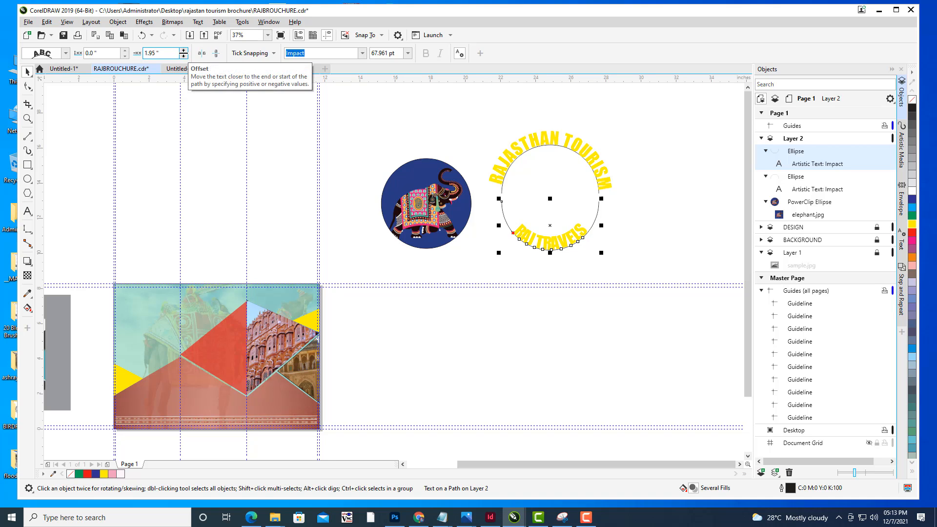
pyautogui.moveTo(184, 53); pyautogui.dragTo(185, 51)
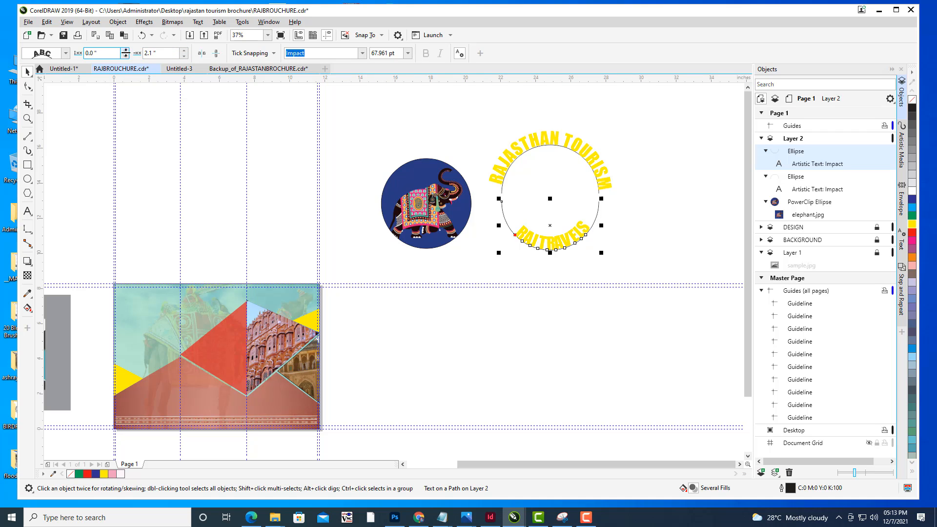
pyautogui.moveTo(125, 51); pyautogui.dragTo(135, 60)
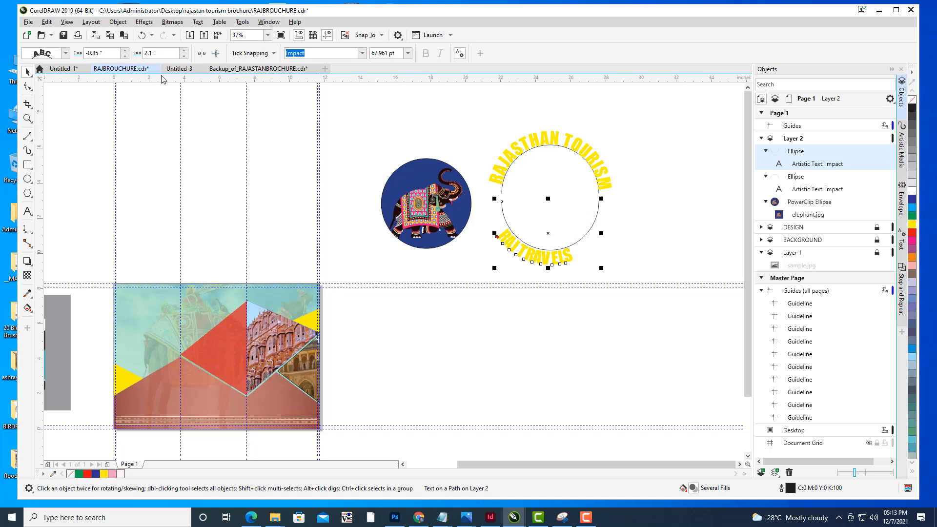
pyautogui.moveTo(185, 55); pyautogui.dragTo(182, 38)
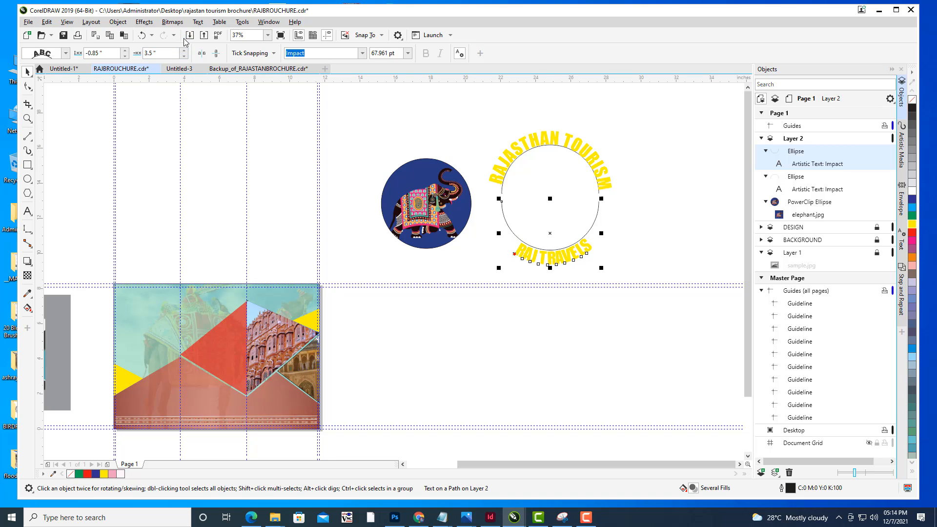
pyautogui.click(183, 50)
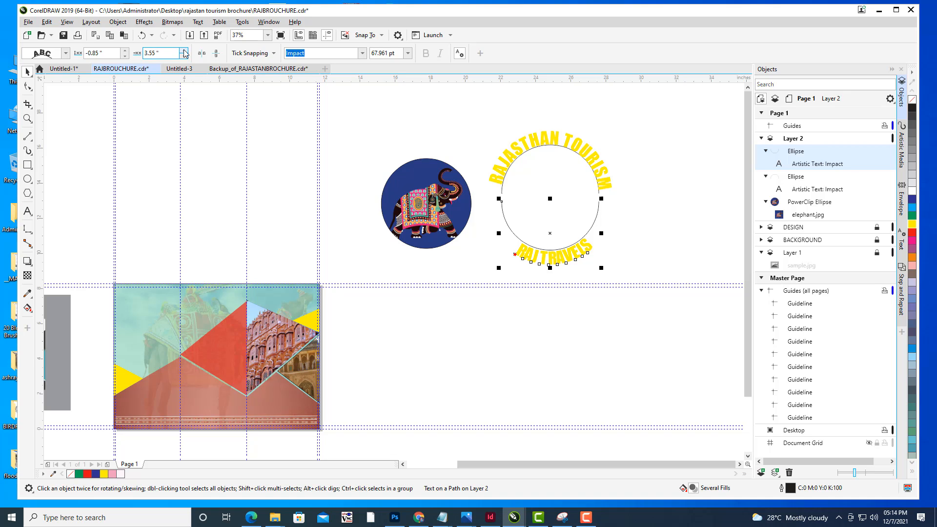
pyautogui.click(124, 50)
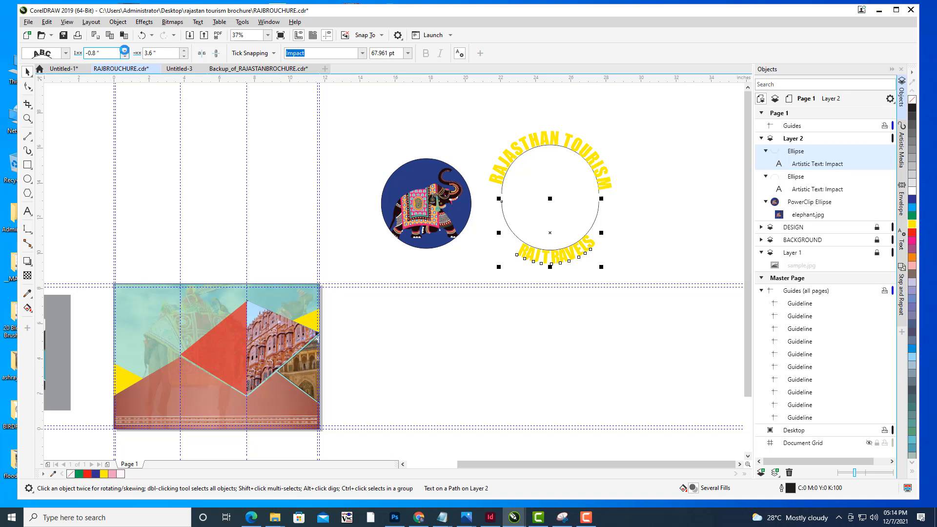
pyautogui.click(125, 57)
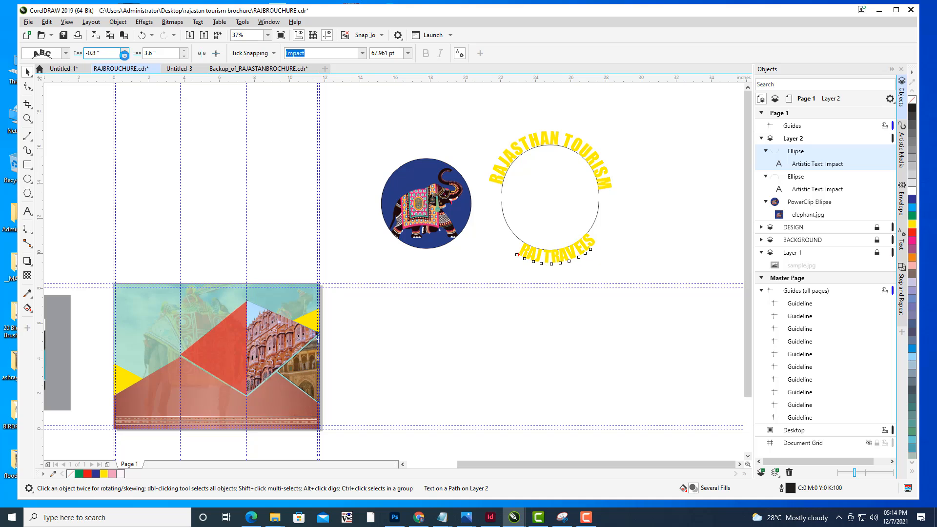
pyautogui.click(125, 56)
pyautogui.click(125, 57)
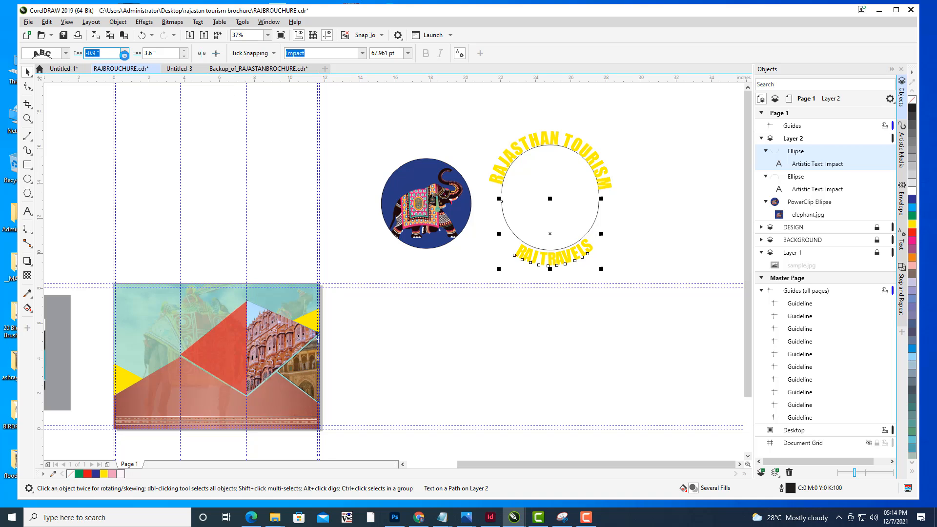
pyautogui.click(125, 57)
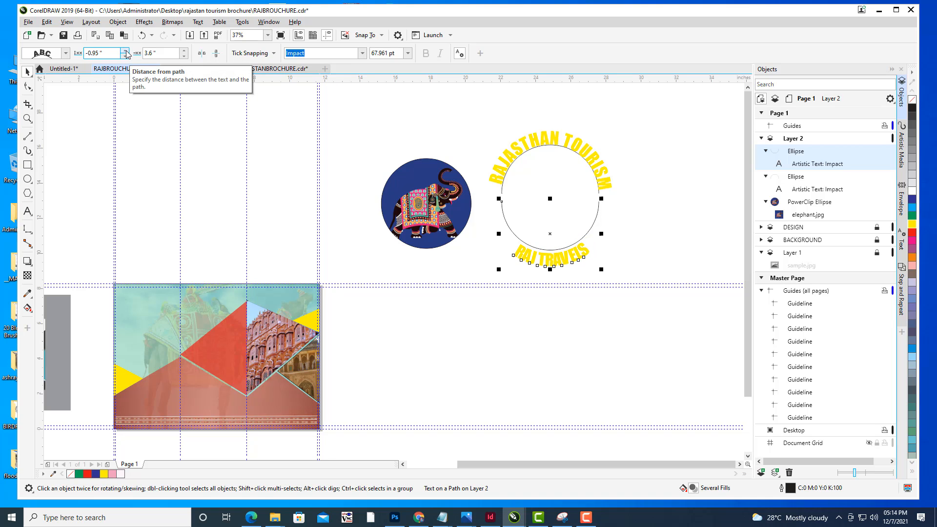
pyautogui.click(126, 51)
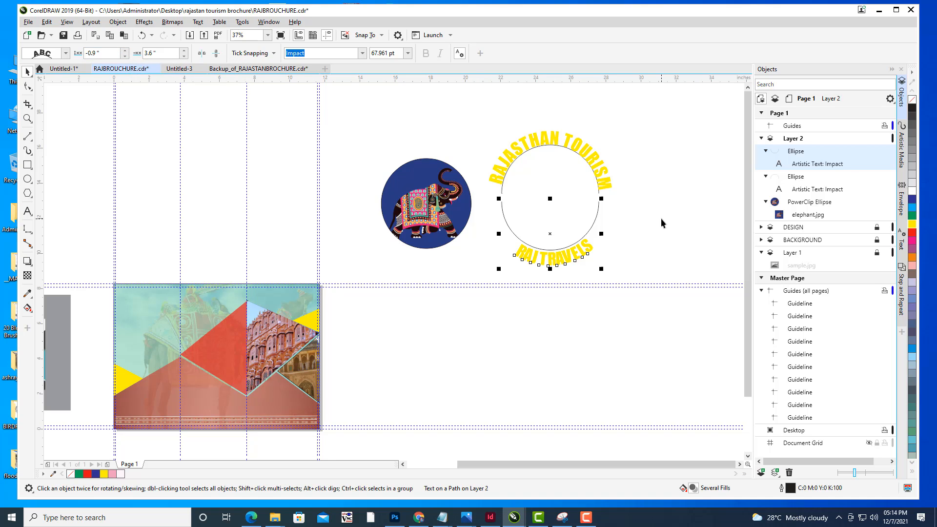
# - Set the RAJASTHAN TOURISM text's distance from the path to 0.05 inches
pyautogui.click(539, 139)
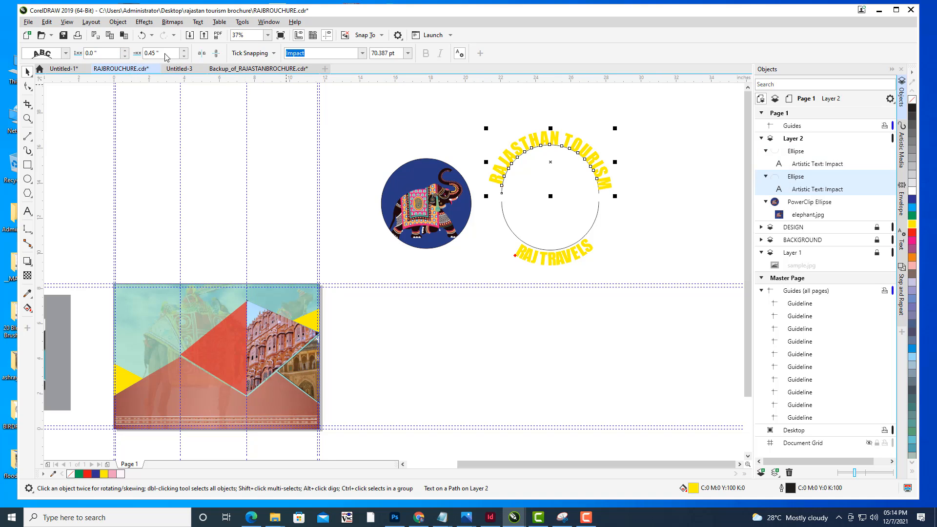
pyautogui.click(126, 54)
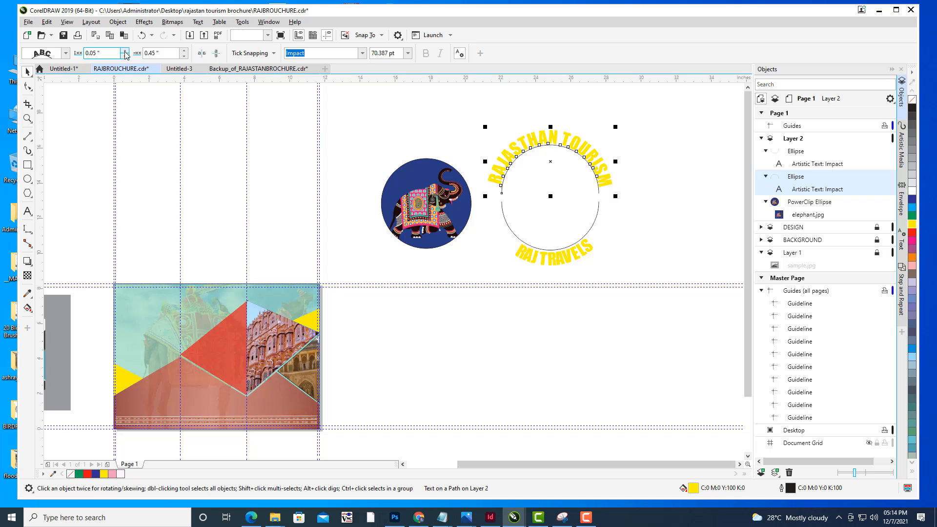
pyautogui.click(125, 54)
pyautogui.click(126, 50)
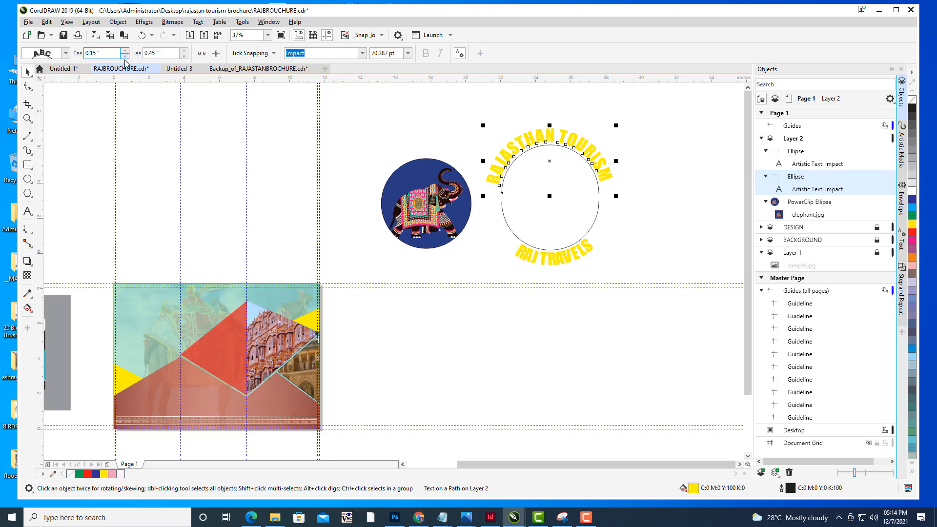
pyautogui.click(126, 50)
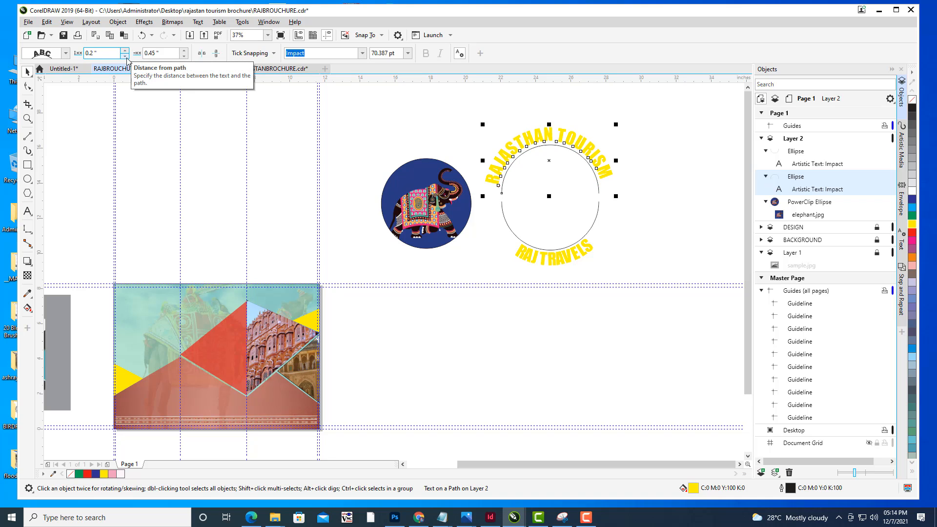
pyautogui.click(125, 56)
pyautogui.click(125, 56)
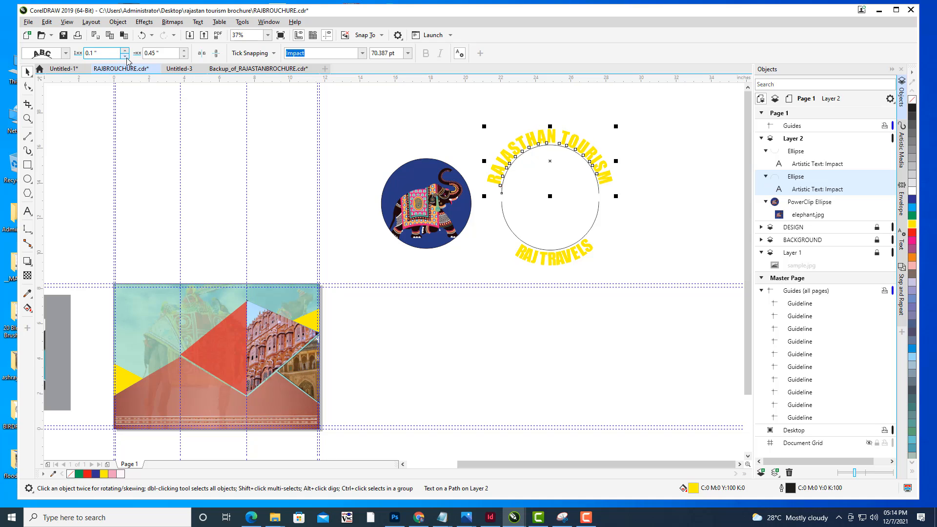
pyautogui.click(126, 57)
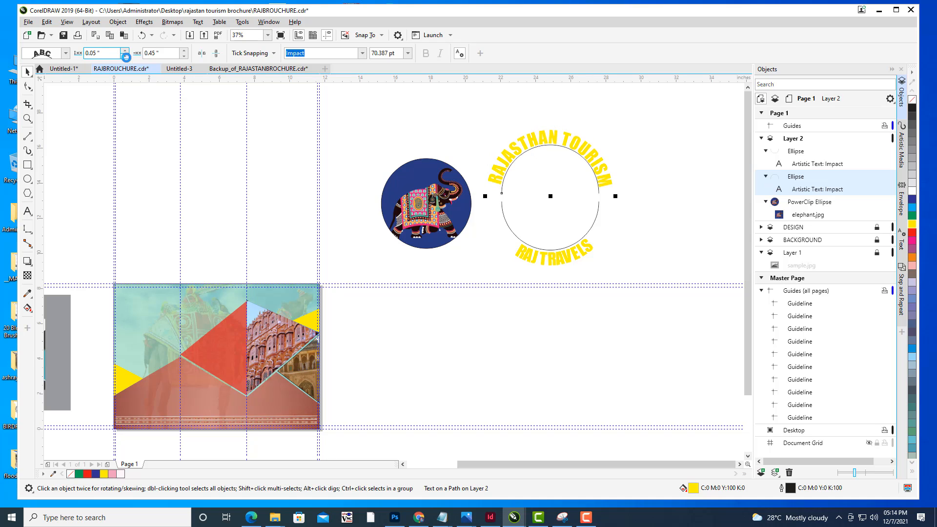
pyautogui.click(655, 154)
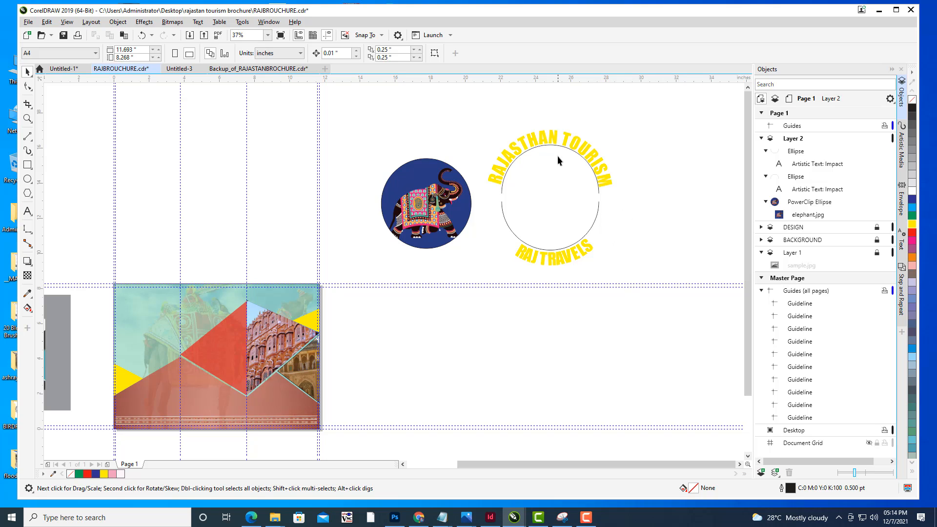
# - Convert the RAJASTHAN TOURISM and RAJ TRAVELS path texts to curves
pyautogui.click(601, 167)
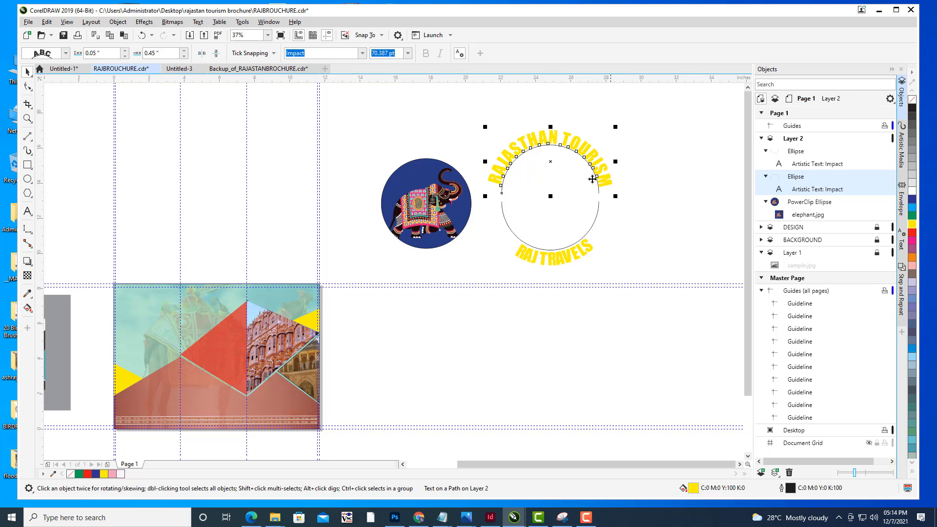
pyautogui.click(840, 198)
pyautogui.click(578, 253)
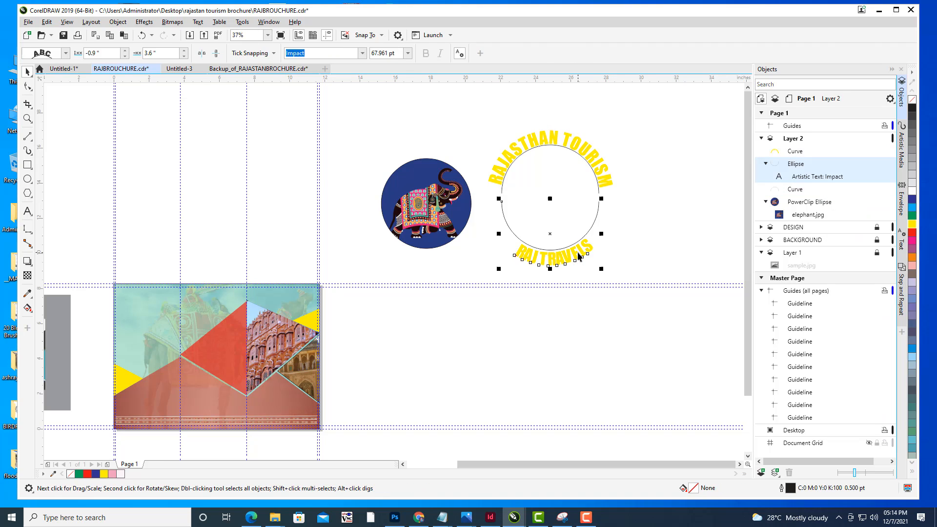
pyautogui.rightClick(832, 180)
pyautogui.click(846, 189)
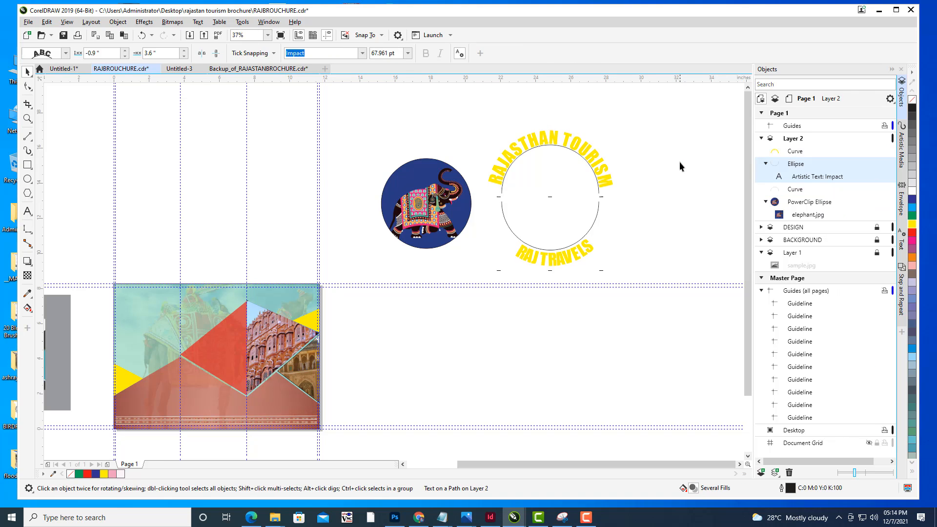
# - Delete the lower part of the circle path
pyautogui.click(600, 206)
pyautogui.press('Delete')
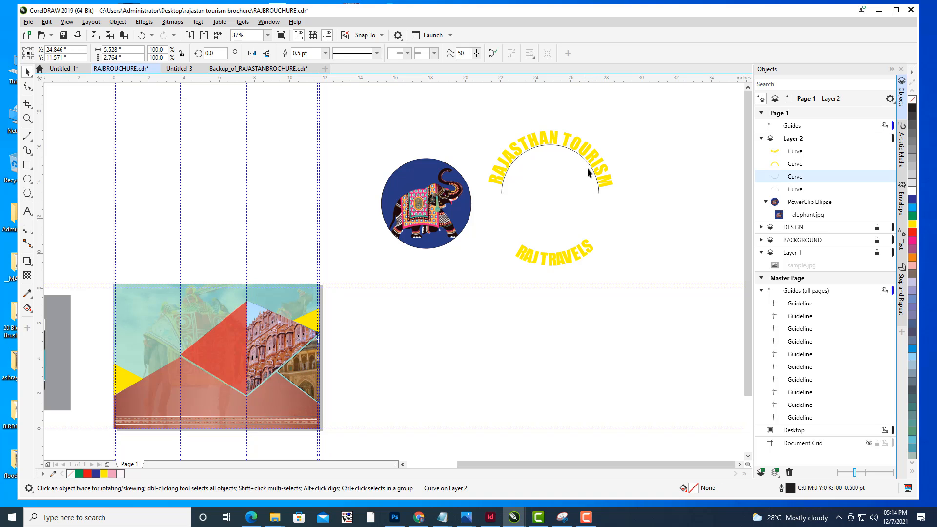
pyautogui.click(591, 172)
pyautogui.press('Delete')
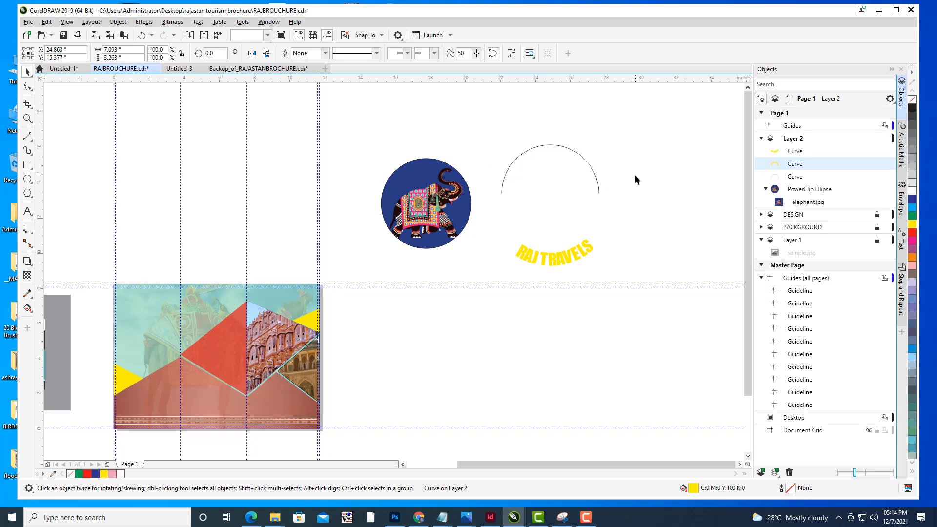
pyautogui.hotkey('ctrl', 'z')
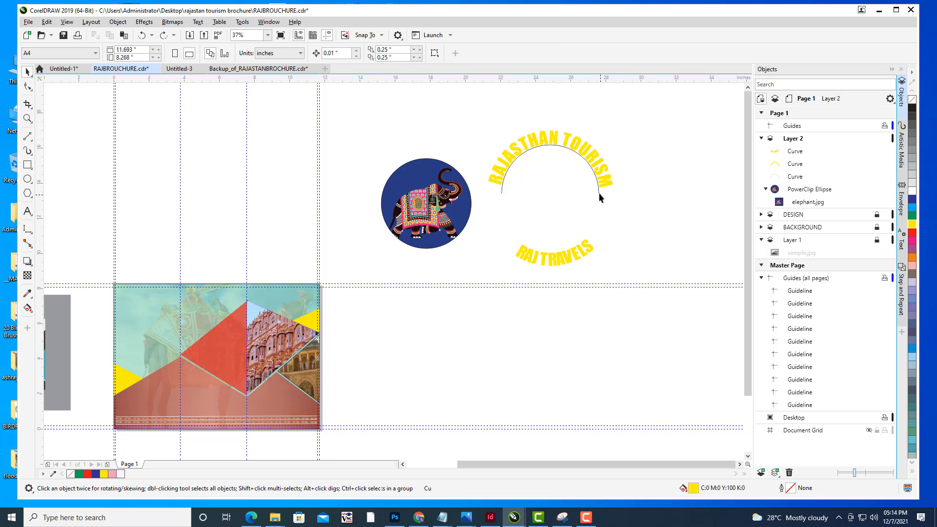
# - Delete the remaining upper arc of the circle path
pyautogui.click(599, 192)
pyautogui.press('Delete')
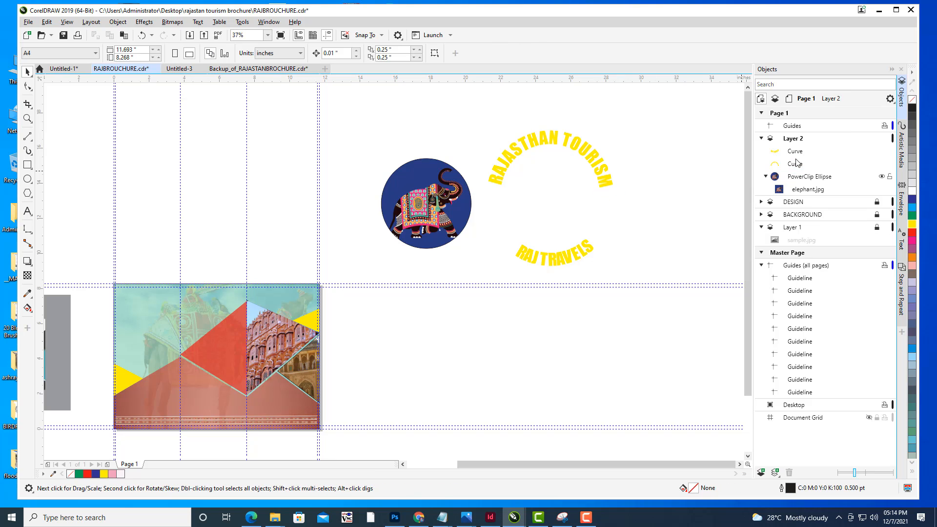
# - Move the RAJASTHAN TOURISM curve over the top edge of the elephant badge
pyautogui.click(795, 151)
pyautogui.click(805, 165)
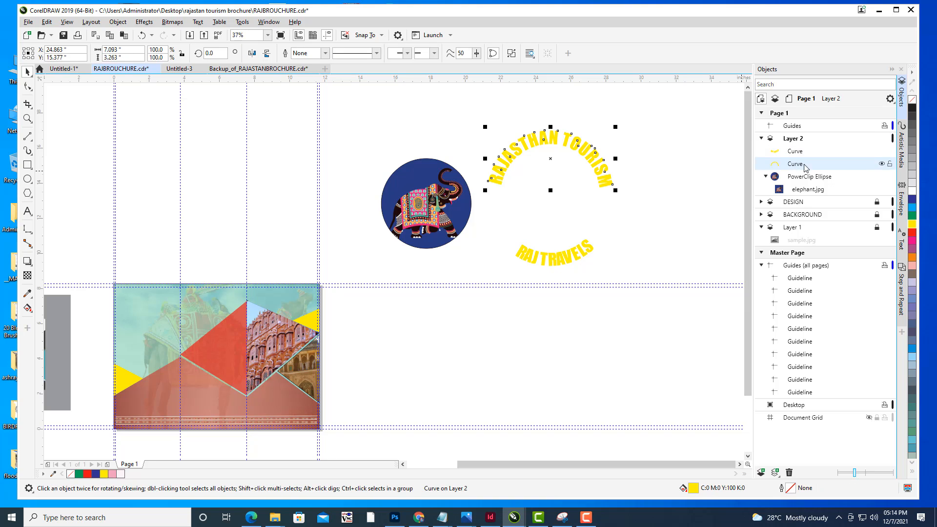
pyautogui.moveTo(543, 146); pyautogui.dragTo(430, 156)
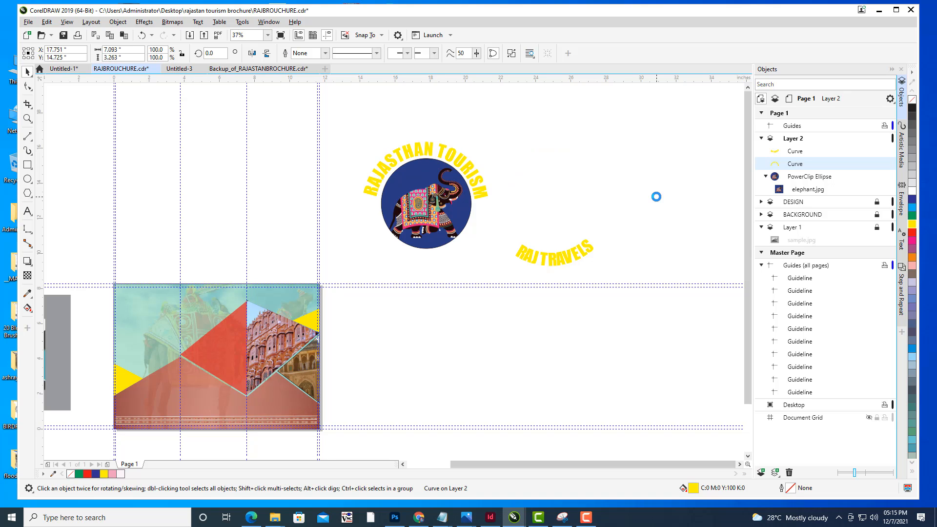
pyautogui.click(647, 173)
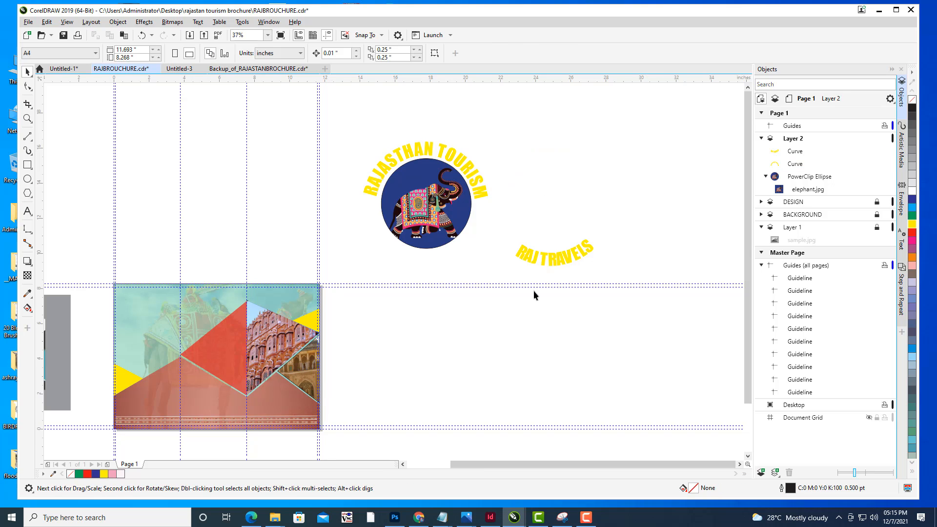
# - Move the RAJ TRAVELS curve beneath the elephant badge
pyautogui.moveTo(552, 259); pyautogui.dragTo(429, 259)
pyautogui.click(579, 228)
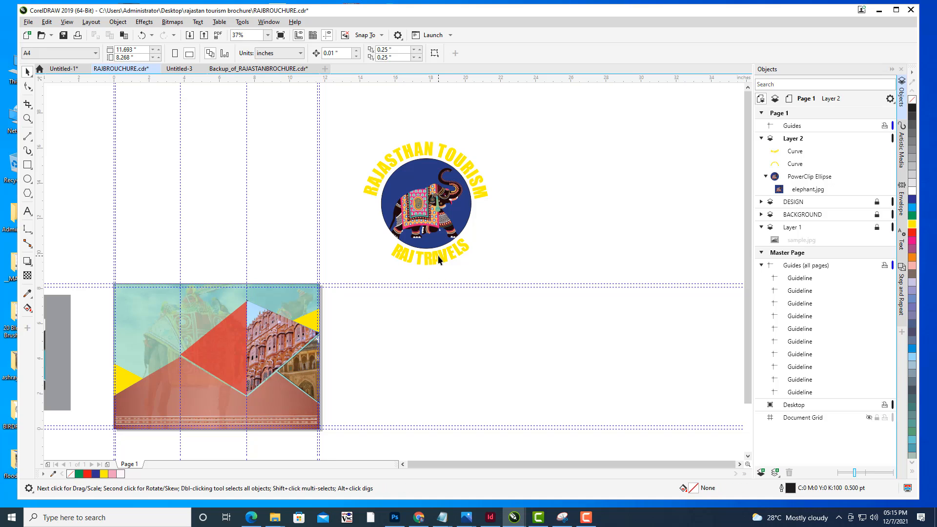
pyautogui.click(439, 260)
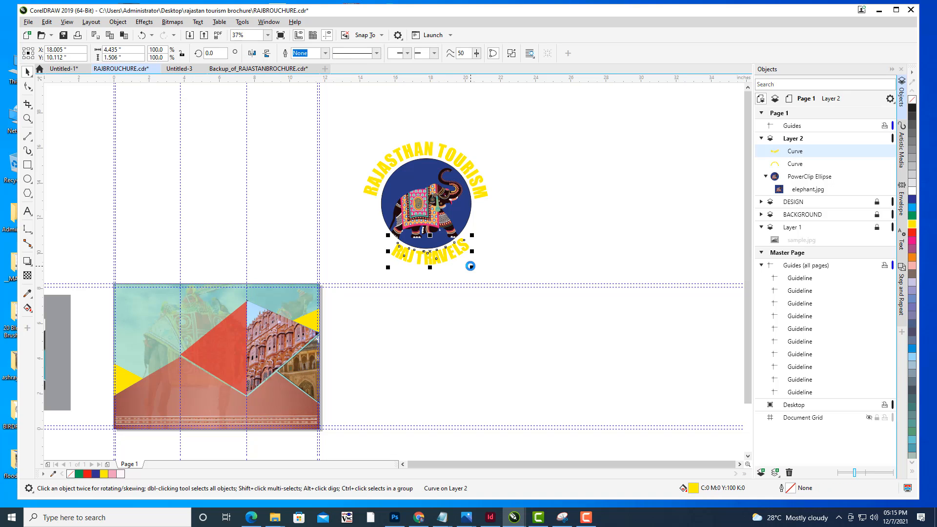
pyautogui.click(573, 251)
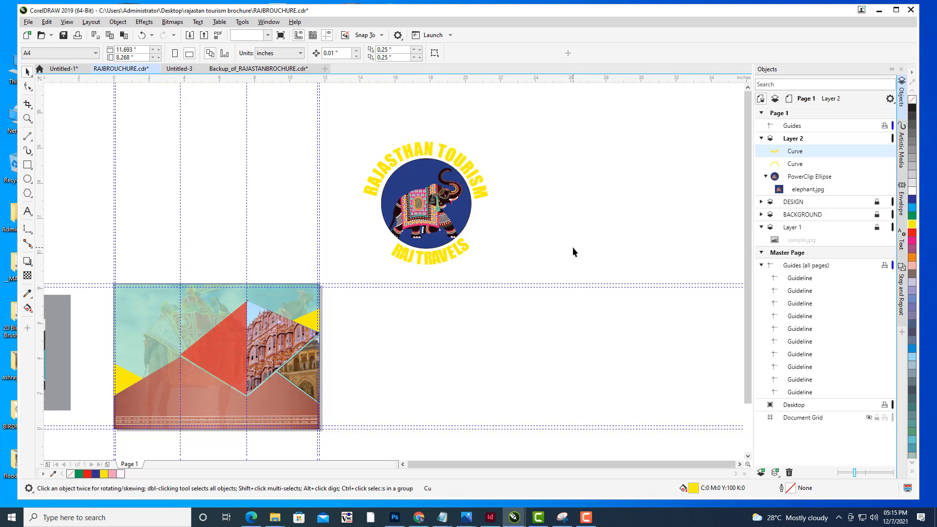
# - Select both curved titles and the elephant badge and group them into one object
pyautogui.click(430, 153)
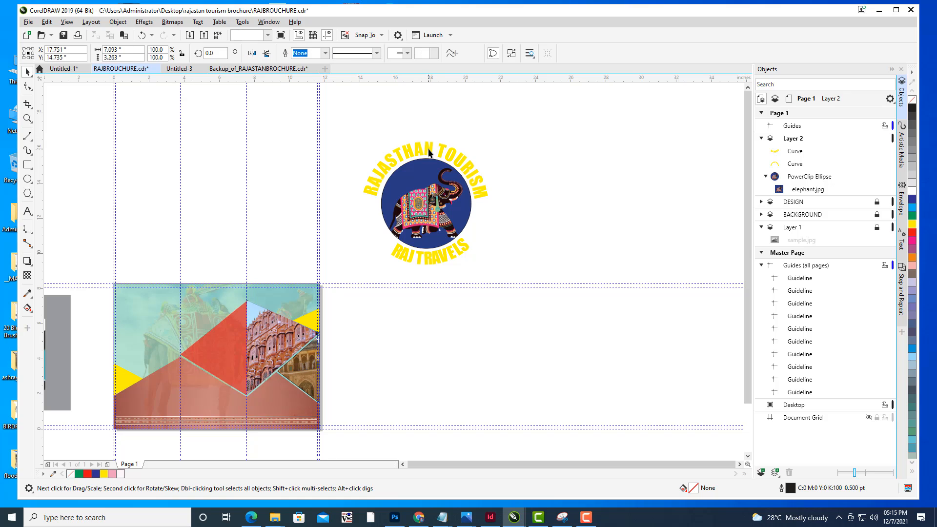
pyautogui.click(585, 183)
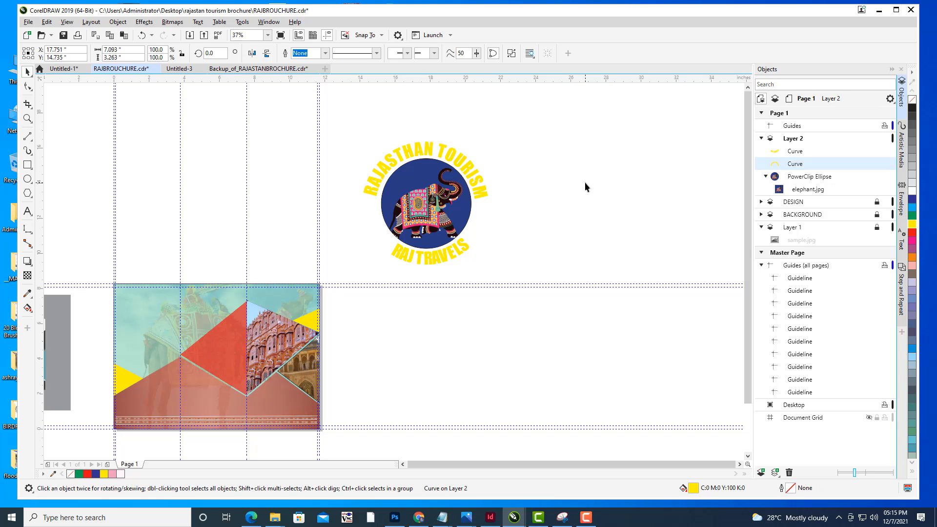
pyautogui.click(455, 156)
pyautogui.click(534, 164)
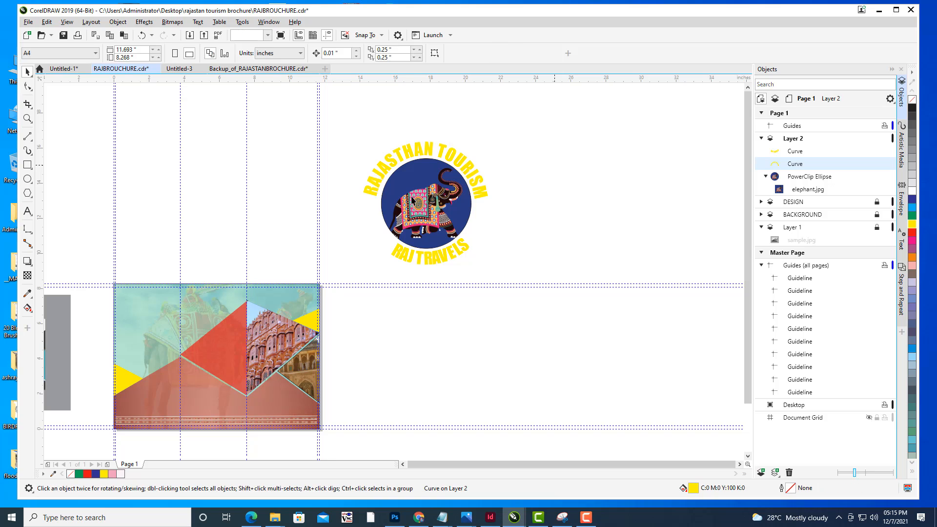
pyautogui.moveTo(356, 126); pyautogui.dragTo(514, 274)
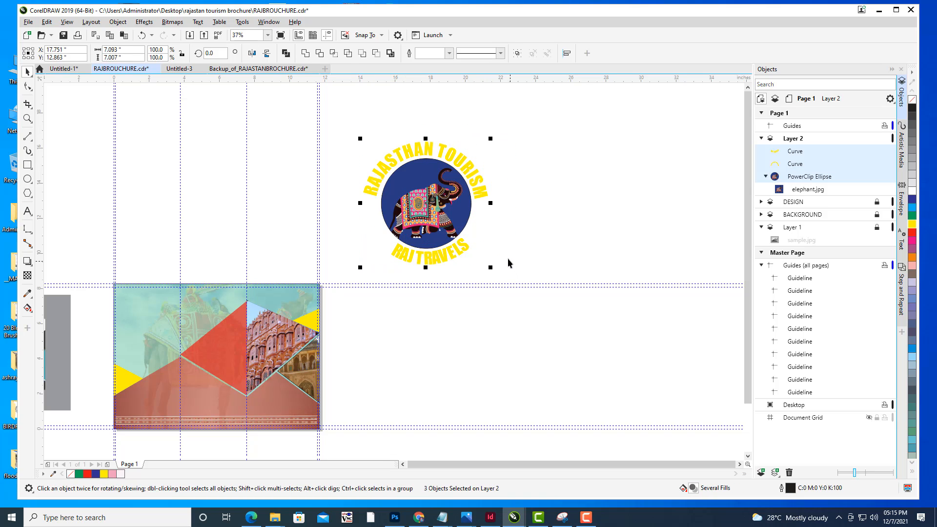
pyautogui.hotkey('ctrl', 'g')
# - Move the badge group onto the brochure and scale it to about 33% in the front panel's upper-left corner
pyautogui.moveTo(510, 227); pyautogui.dragTo(654, 212)
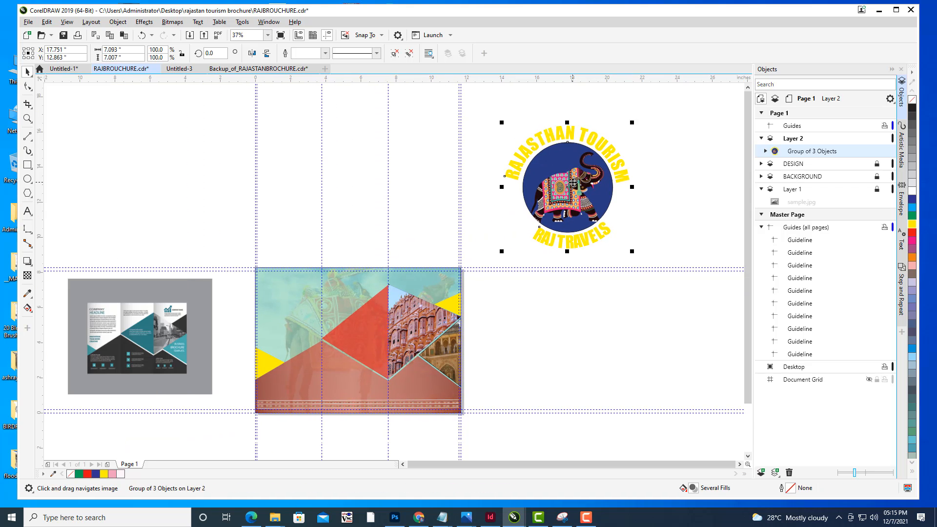
pyautogui.moveTo(574, 183); pyautogui.dragTo(317, 307)
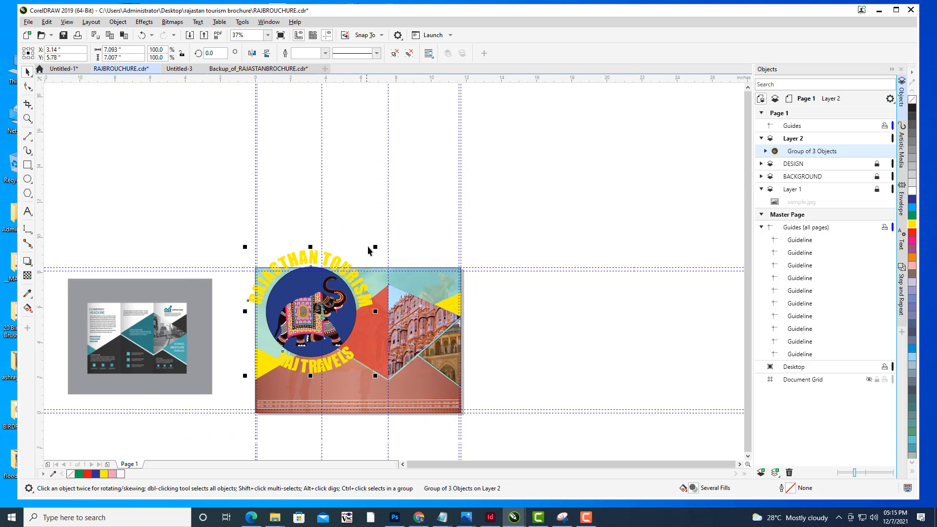
pyautogui.moveTo(376, 247); pyautogui.dragTo(532, 224)
pyautogui.moveTo(485, 256); pyautogui.dragTo(461, 236)
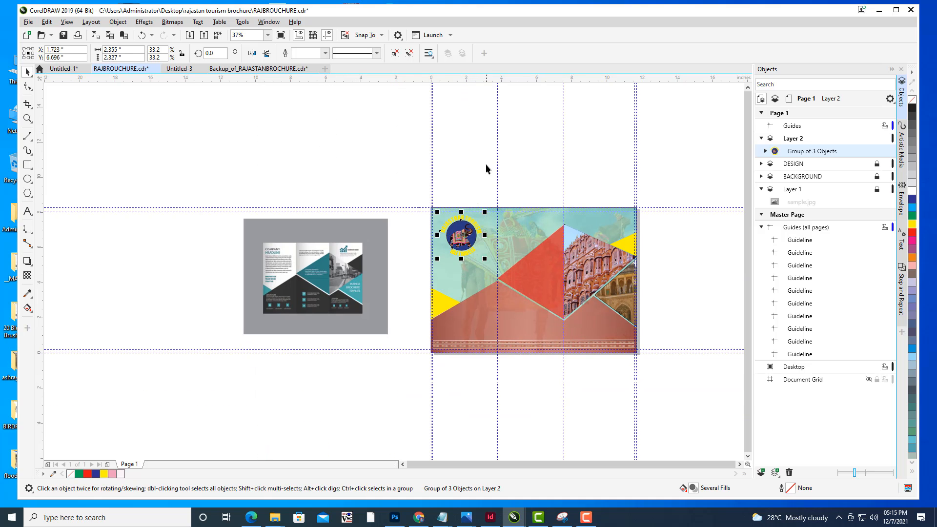
# - Recolor both curved titles, RAJASTHAN TOURISM and RAJ TRAVELS, dark blue
pyautogui.click(486, 166)
pyautogui.scroll(2, 477, 221)
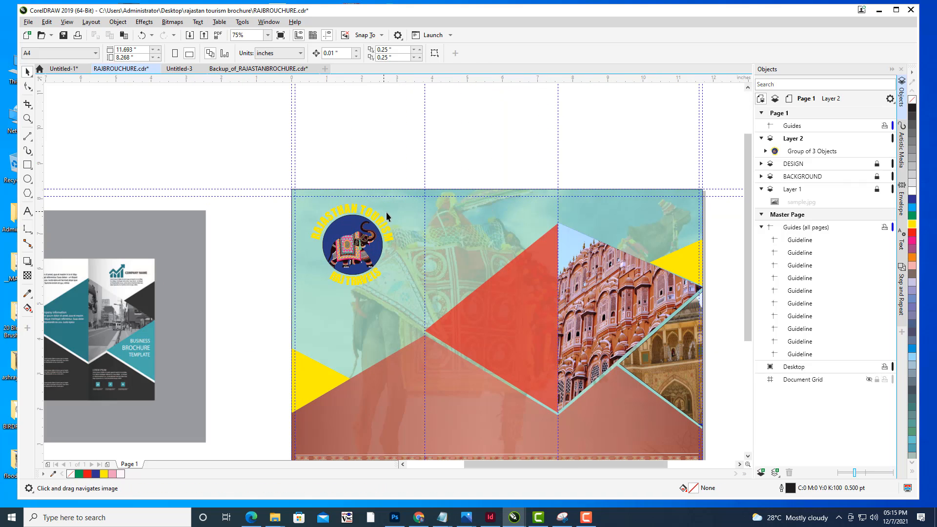
pyautogui.moveTo(385, 212); pyautogui.dragTo(393, 203)
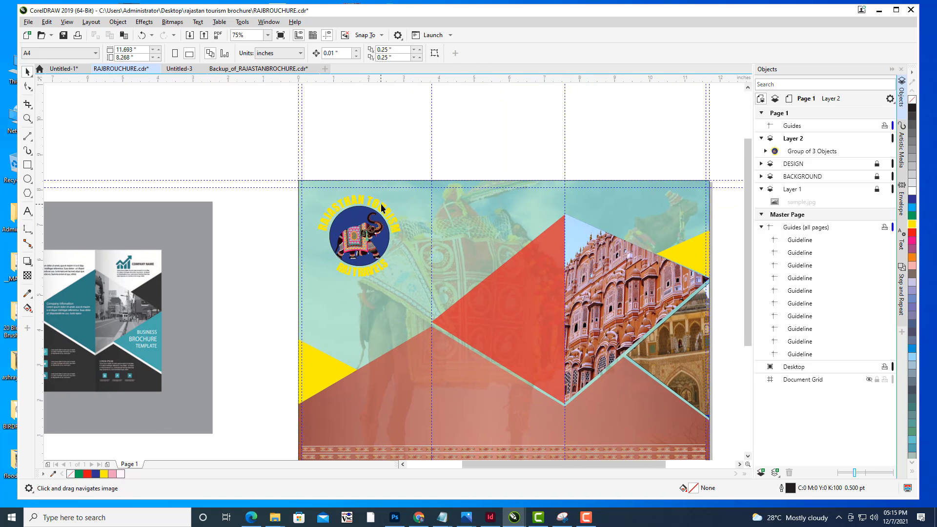
pyautogui.click(800, 154)
pyautogui.click(765, 152)
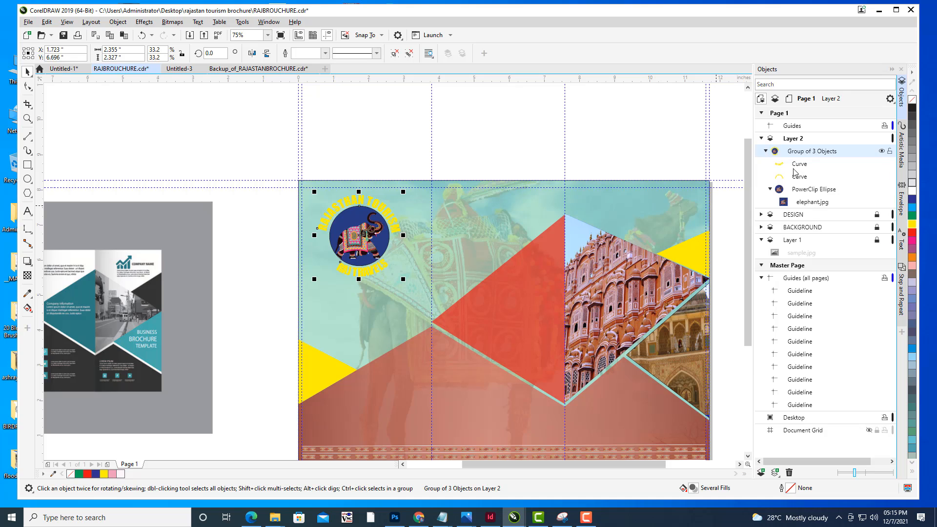
pyautogui.click(801, 178)
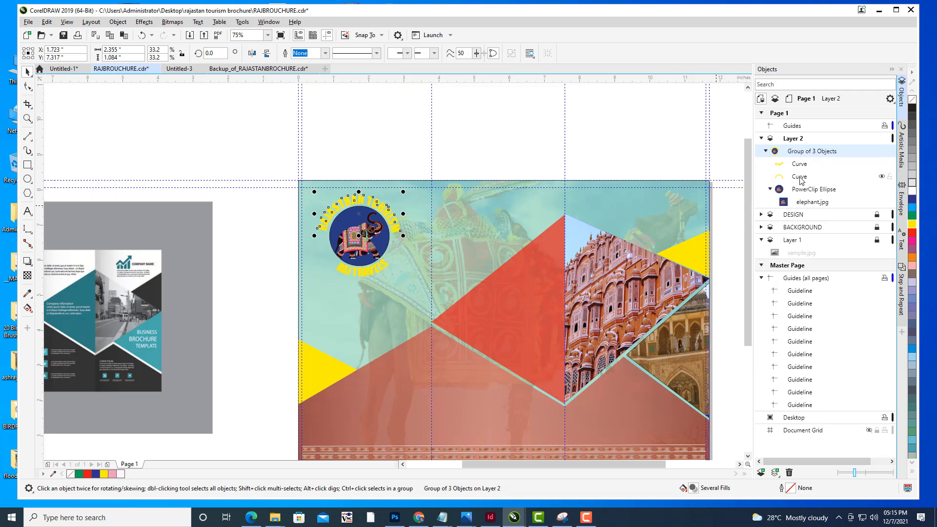
pyautogui.click(912, 200)
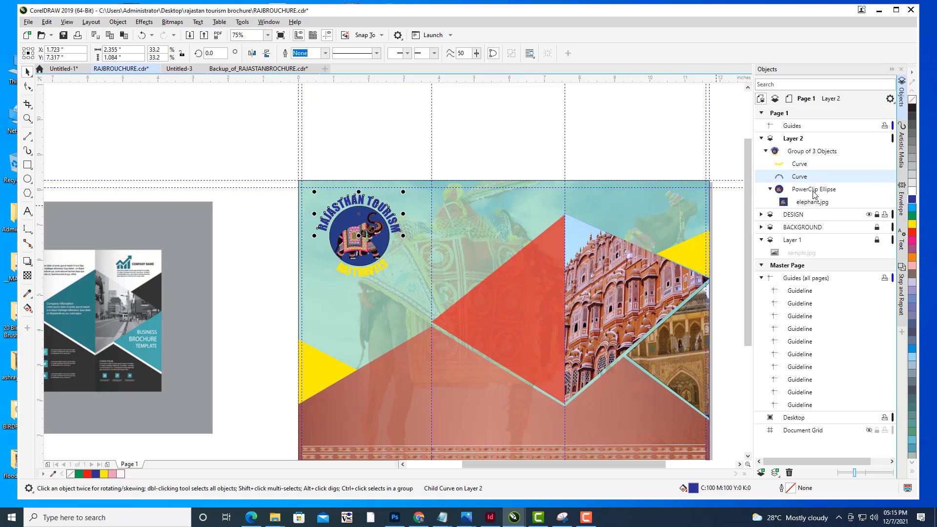
pyautogui.click(805, 166)
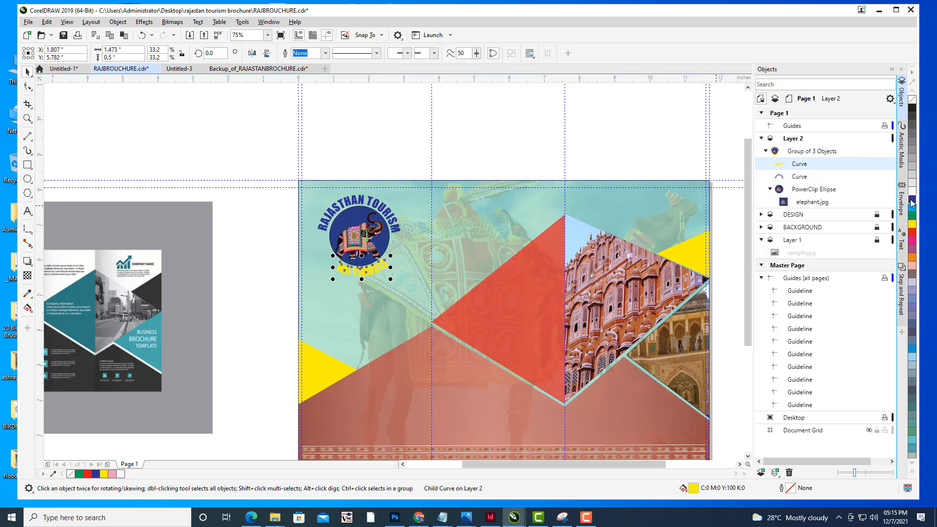
pyautogui.click(912, 202)
pyautogui.click(372, 138)
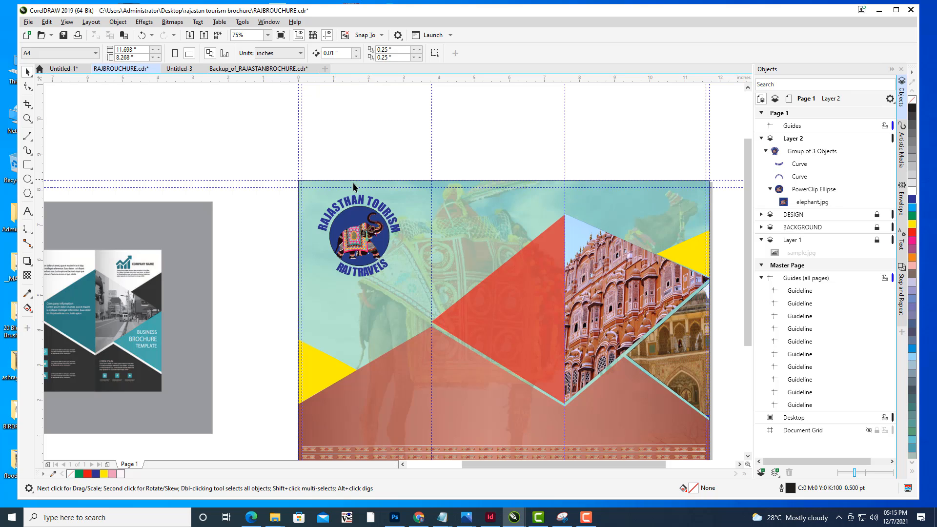
# - Set the badge group's outline width to None in the Outline Pen settings
pyautogui.click(355, 200)
pyautogui.click(390, 138)
pyautogui.moveTo(560, 263); pyautogui.dragTo(530, 248)
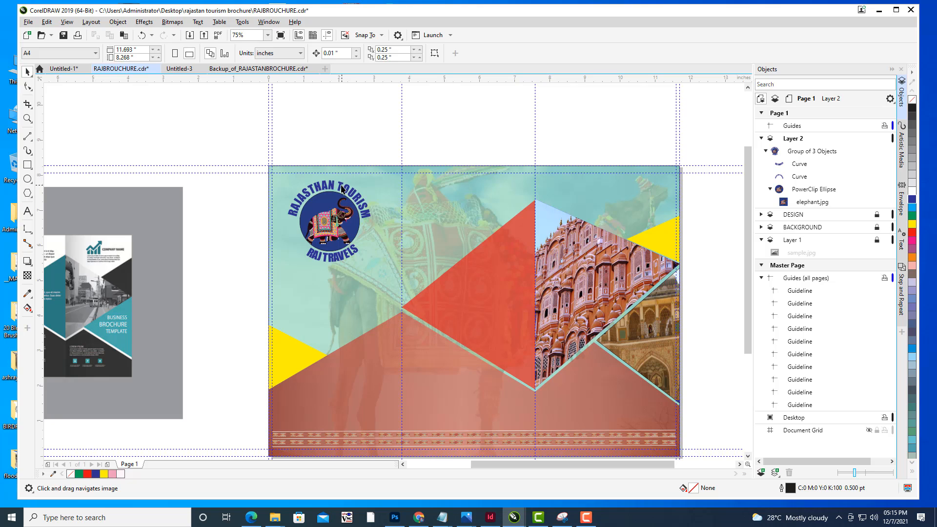
pyautogui.click(343, 190)
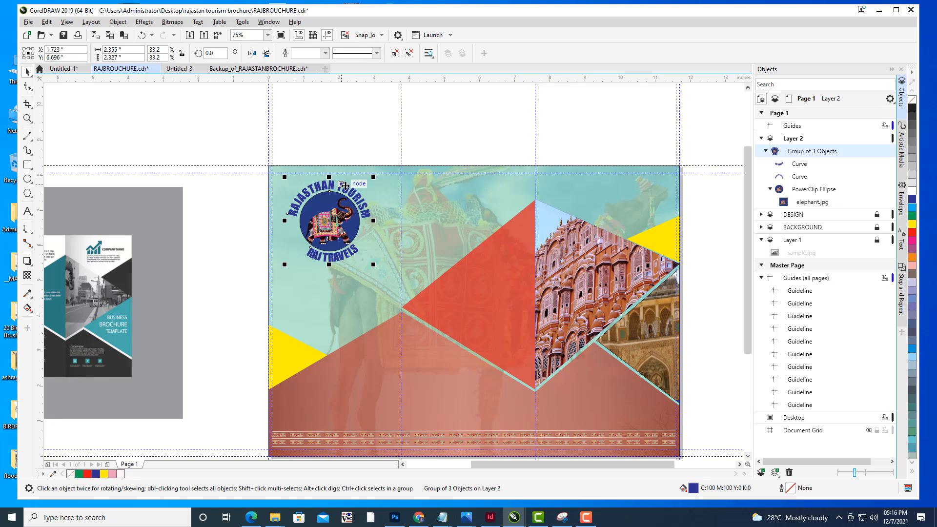
pyautogui.doubleClick(792, 490)
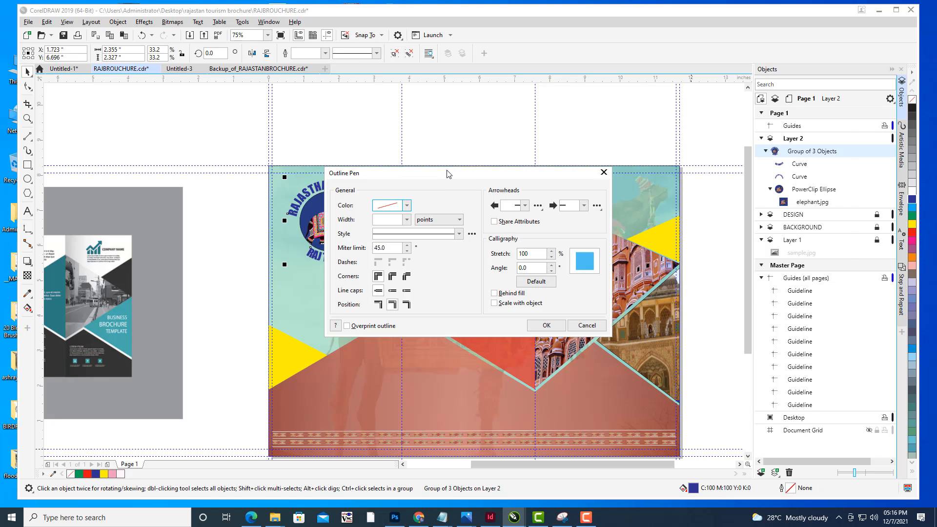
pyautogui.moveTo(447, 172); pyautogui.dragTo(685, 98)
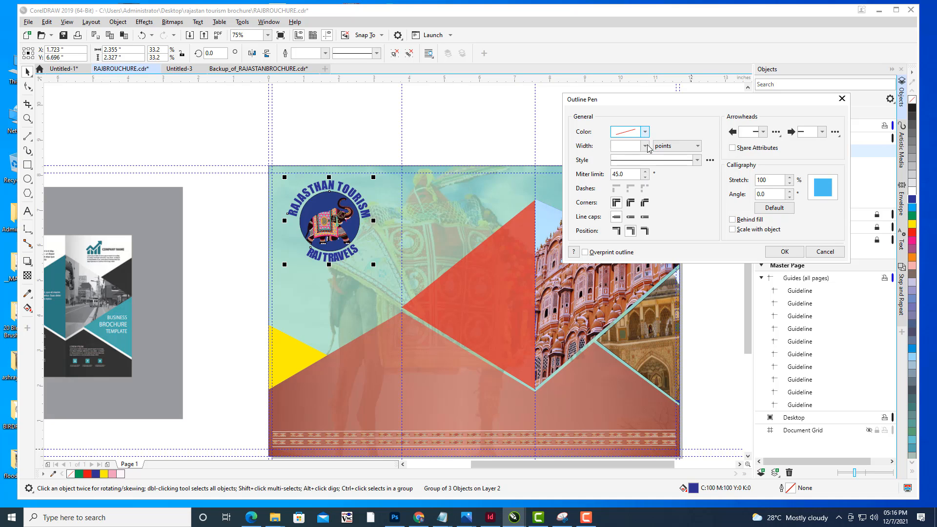
pyautogui.click(645, 132)
pyautogui.click(619, 182)
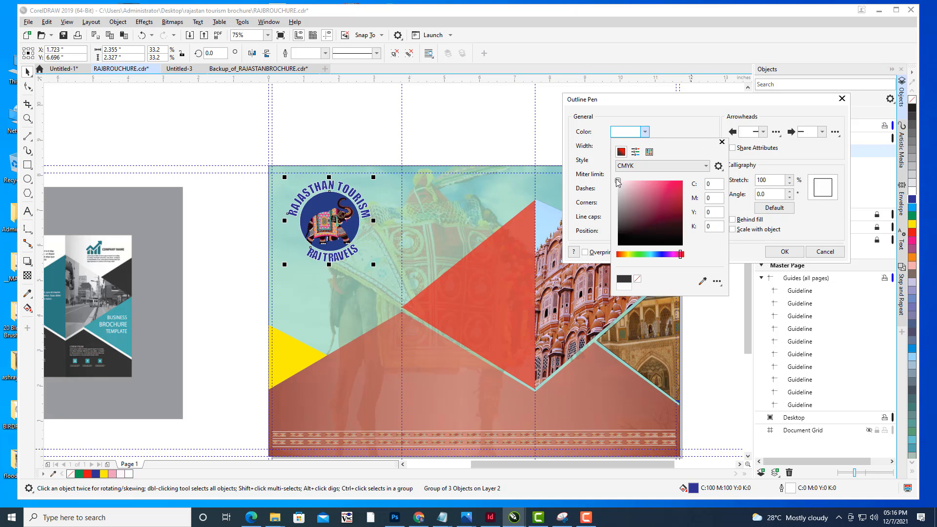
pyautogui.click(596, 145)
pyautogui.click(646, 134)
pyautogui.click(654, 255)
pyautogui.click(676, 186)
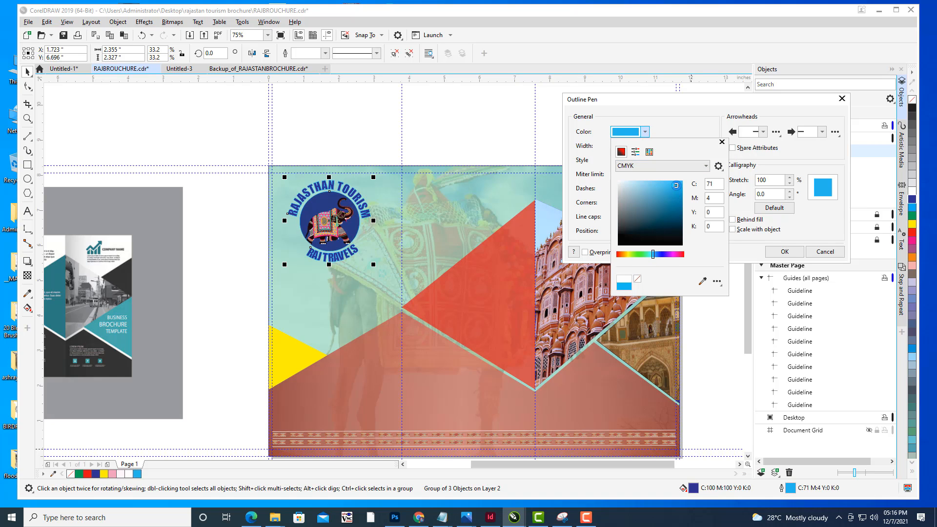
pyautogui.click(661, 254)
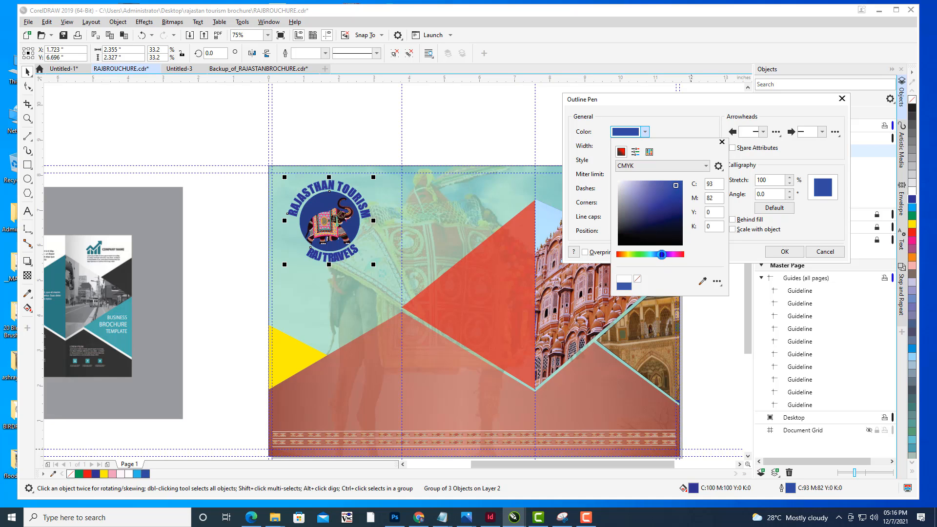
pyautogui.moveTo(641, 194); pyautogui.dragTo(598, 173)
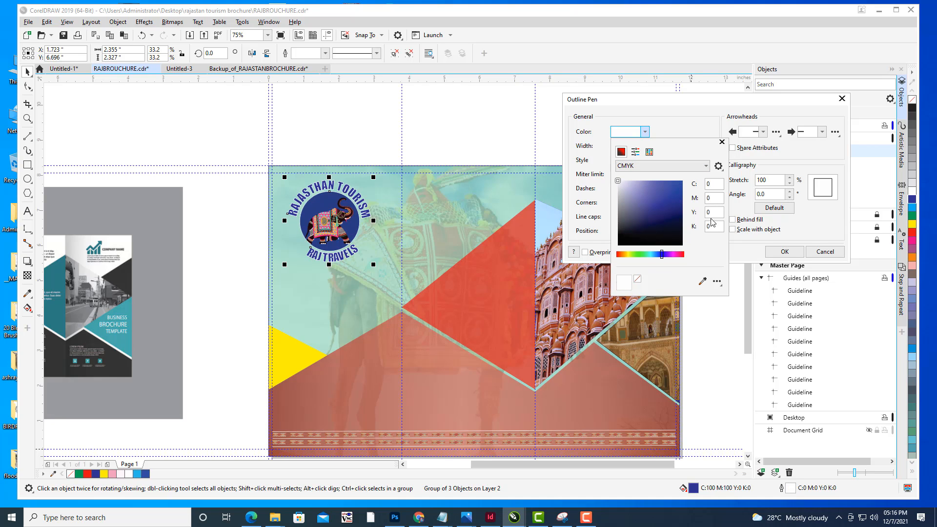
pyautogui.moveTo(626, 258); pyautogui.dragTo(615, 258)
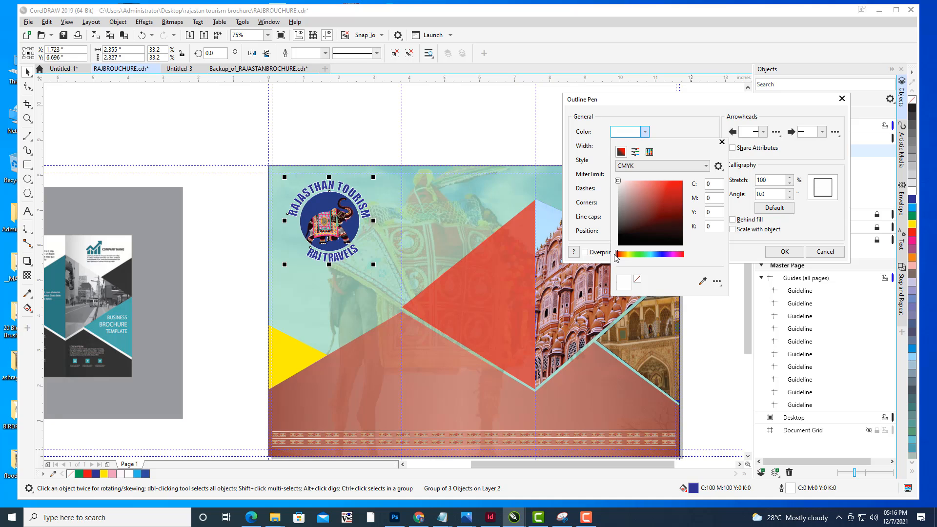
pyautogui.click(680, 183)
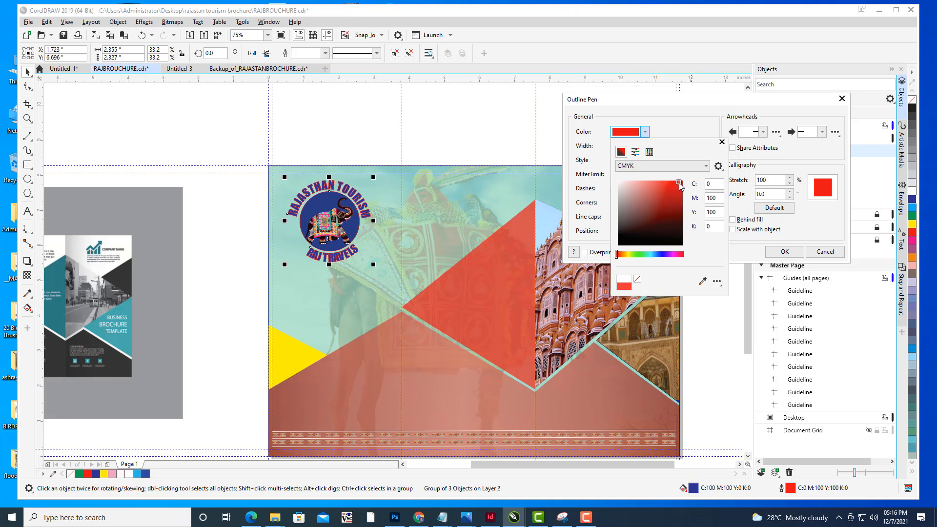
pyautogui.click(677, 133)
pyautogui.click(645, 147)
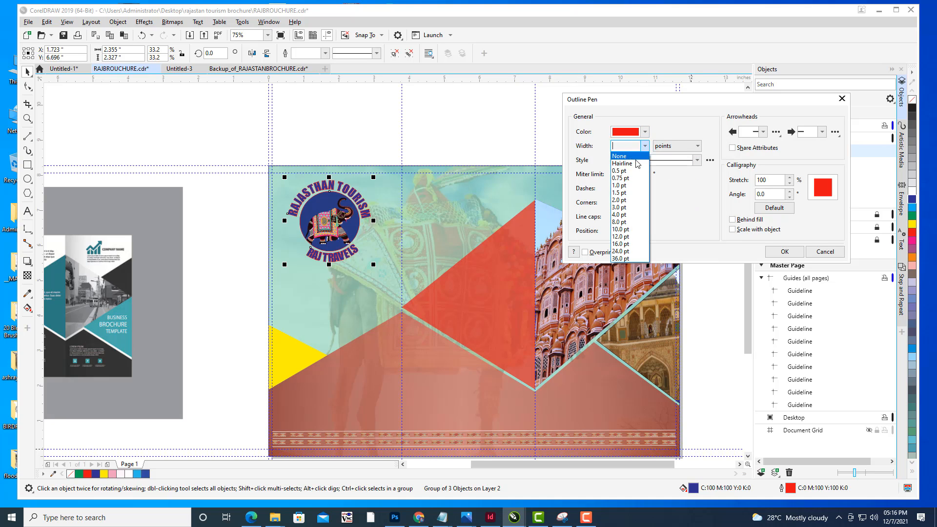
pyautogui.click(635, 165)
pyautogui.click(645, 146)
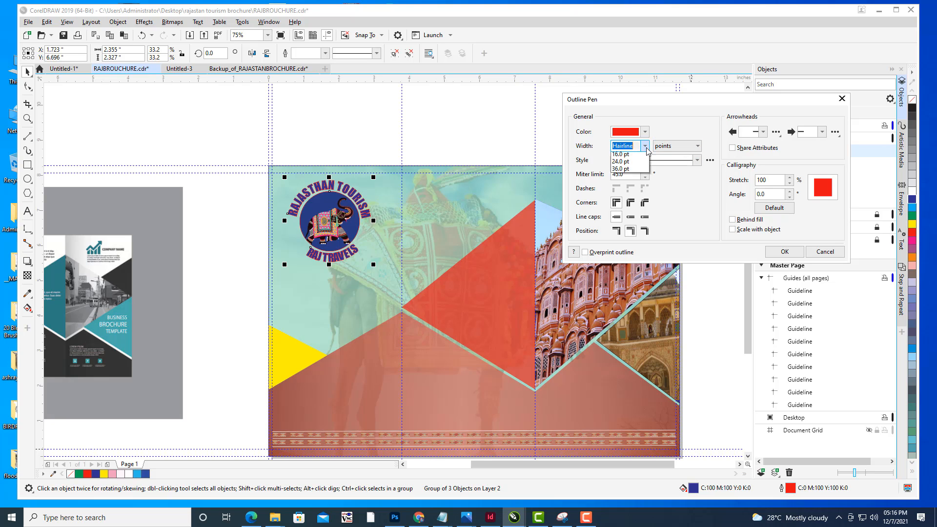
pyautogui.click(646, 147)
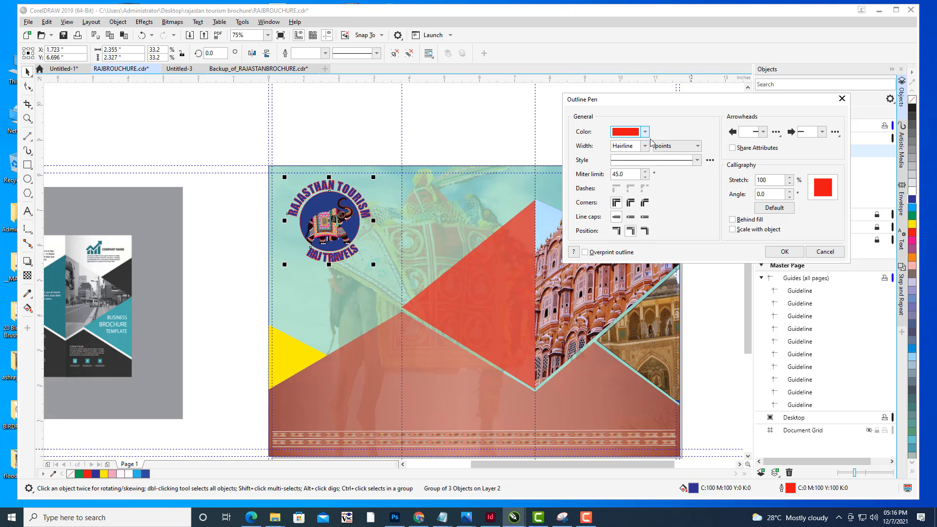
pyautogui.click(645, 131)
pyautogui.click(689, 113)
pyautogui.click(645, 147)
pyautogui.click(632, 157)
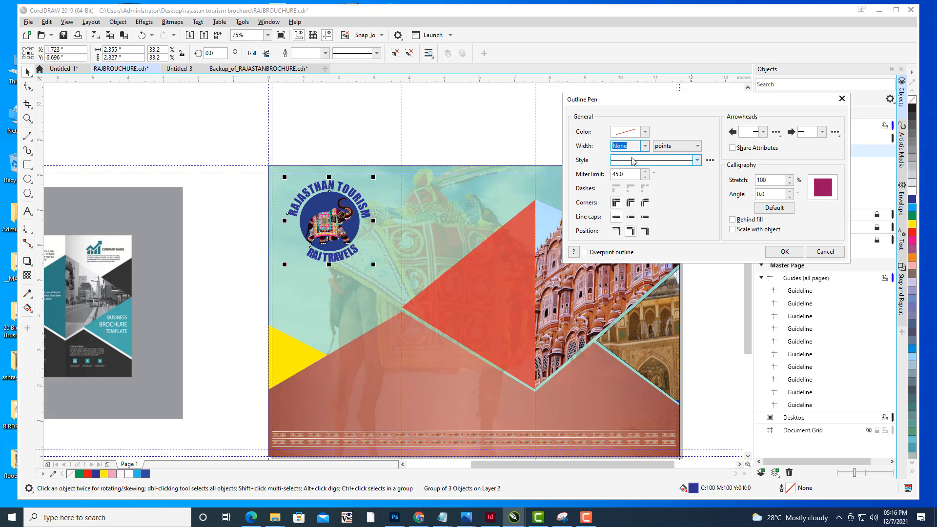
pyautogui.moveTo(673, 102); pyautogui.dragTo(655, 99)
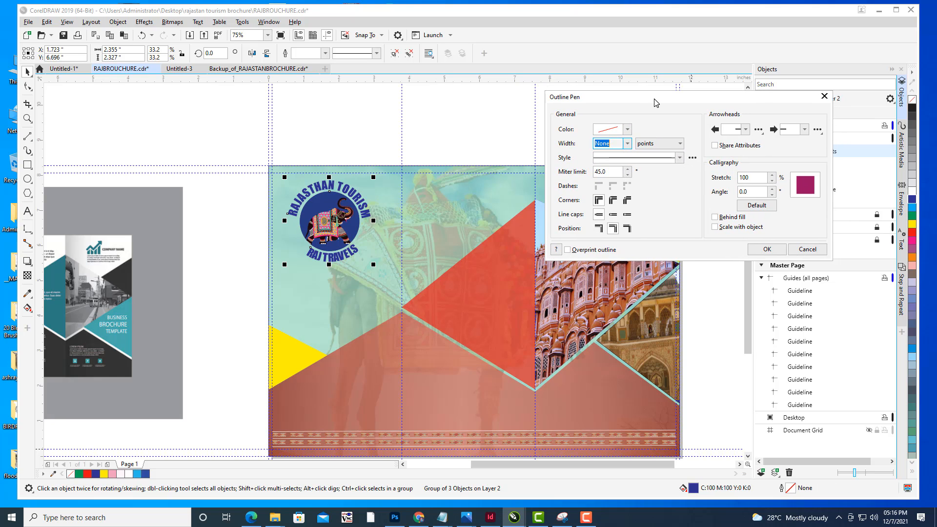
pyautogui.click(767, 249)
pyautogui.click(502, 131)
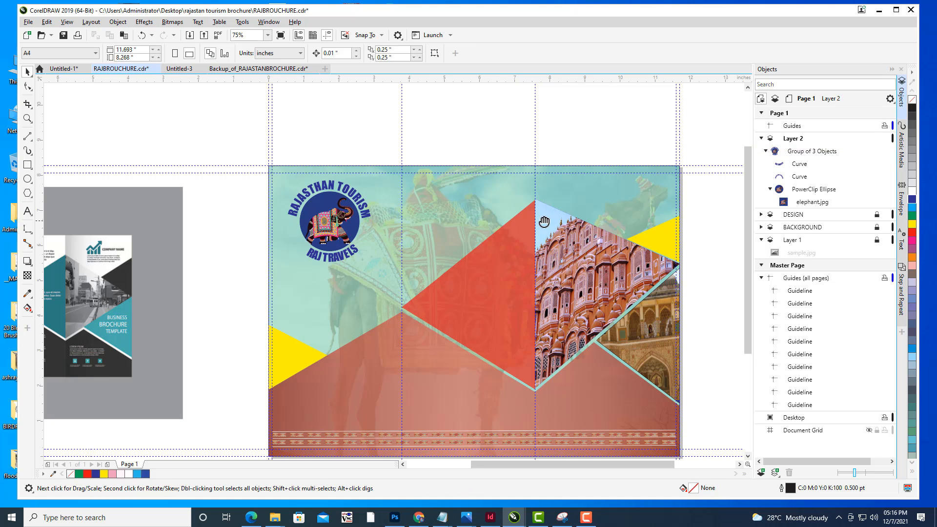
# - Add the artistic text 'Explore Rajasthan the state of Palaces' above the brochure
pyautogui.scroll(-3, 590, 172)
pyautogui.moveTo(675, 165); pyautogui.dragTo(623, 187)
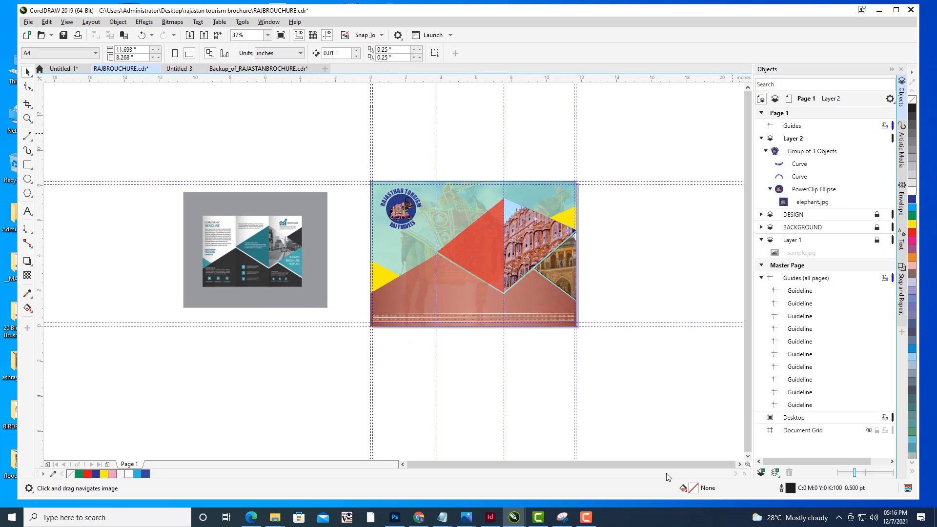
pyautogui.scroll(2, 469, 209)
pyautogui.moveTo(468, 209); pyautogui.dragTo(314, 275)
pyautogui.moveTo(400, 268); pyautogui.dragTo(313, 275)
pyautogui.click(27, 211)
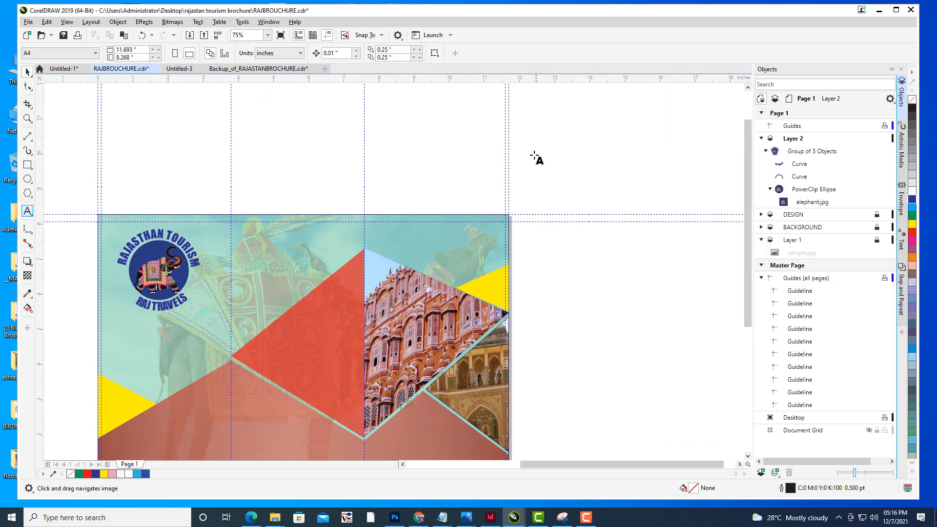
pyautogui.click(537, 150)
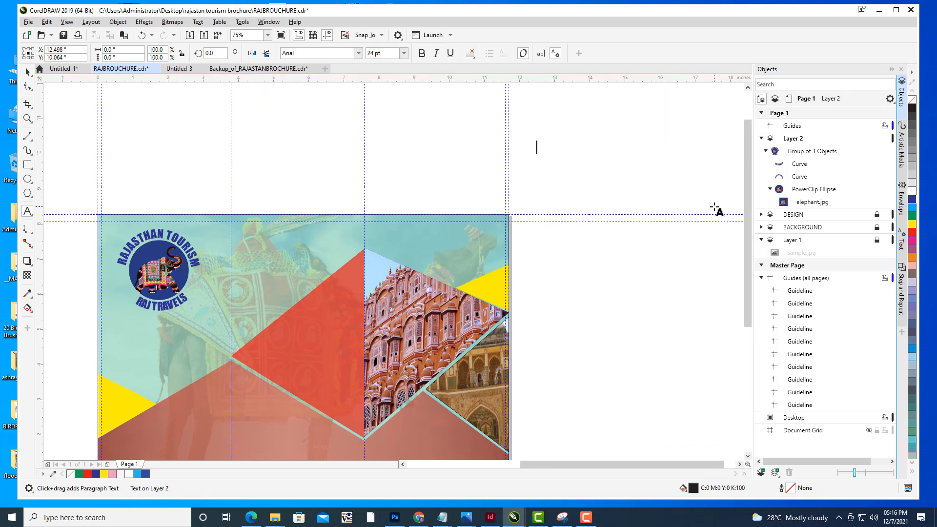
pyautogui.write('Ex')
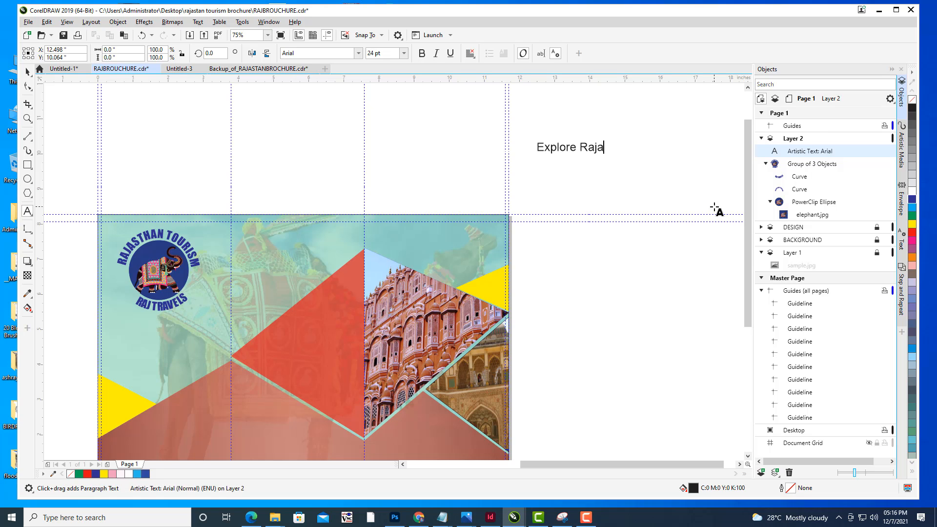
pyautogui.write('plore Rajasthan')
pyautogui.write('the state of Palaces')
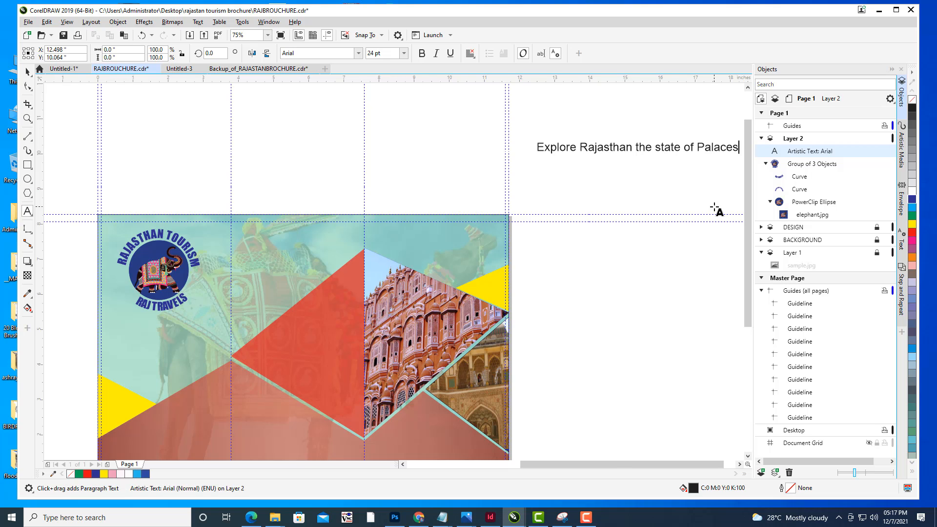
# - Break the text into two lines after 'Explore Rajasthan'
pyautogui.scroll(1, 712, 196)
pyautogui.scroll(-1, 454, 148)
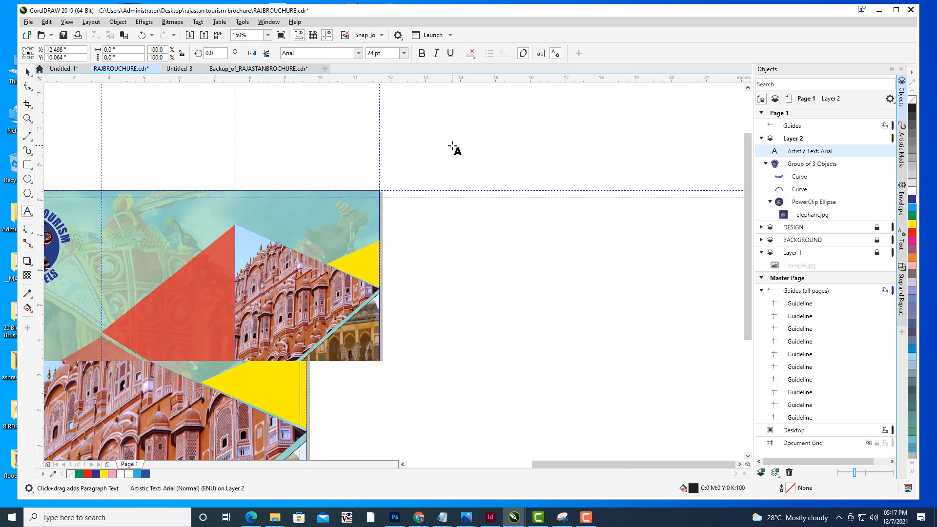
pyautogui.moveTo(583, 117); pyautogui.dragTo(647, 142)
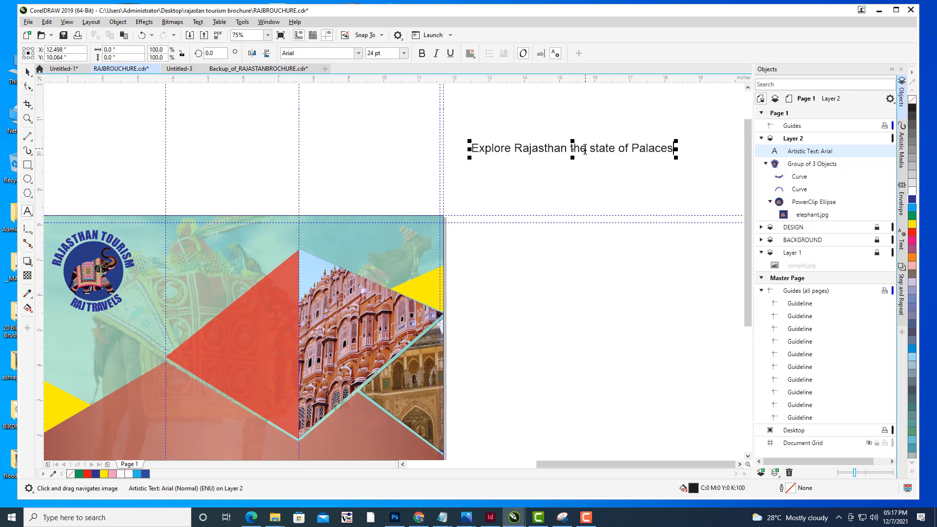
pyautogui.click(596, 146)
pyautogui.press('Return')
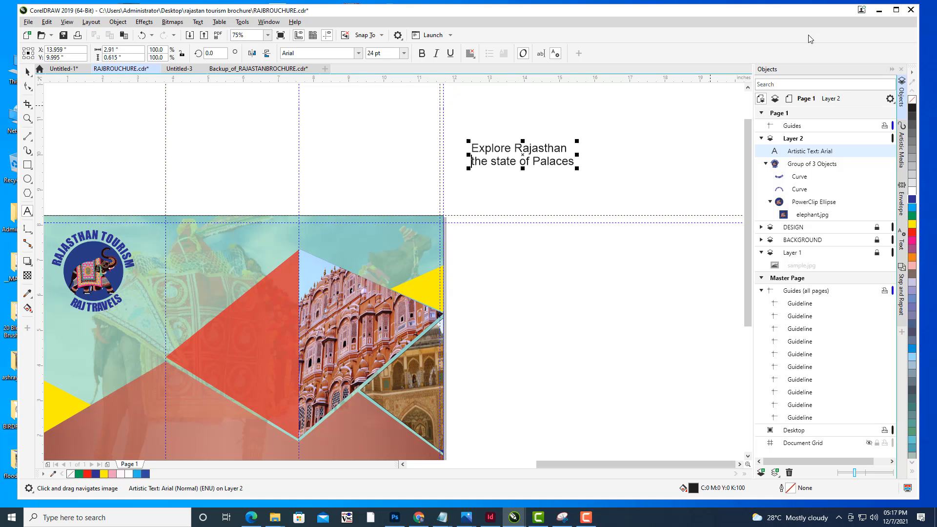
# - Center-align both lines of the headline text
pyautogui.moveTo(575, 163); pyautogui.dragTo(472, 139)
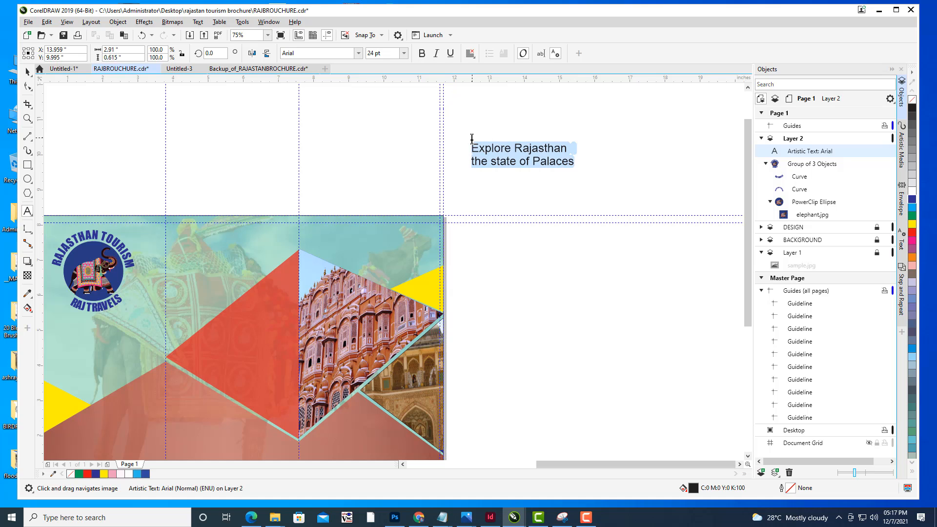
pyautogui.click(471, 54)
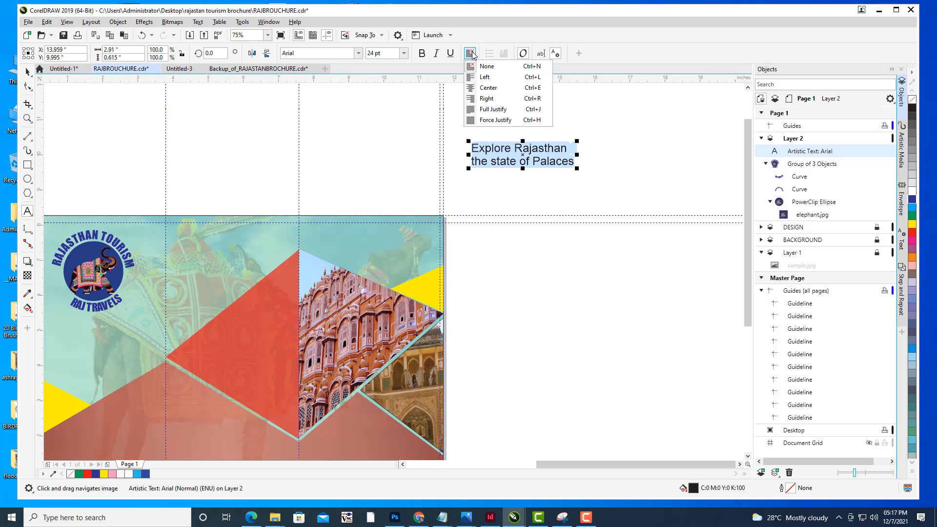
pyautogui.click(488, 88)
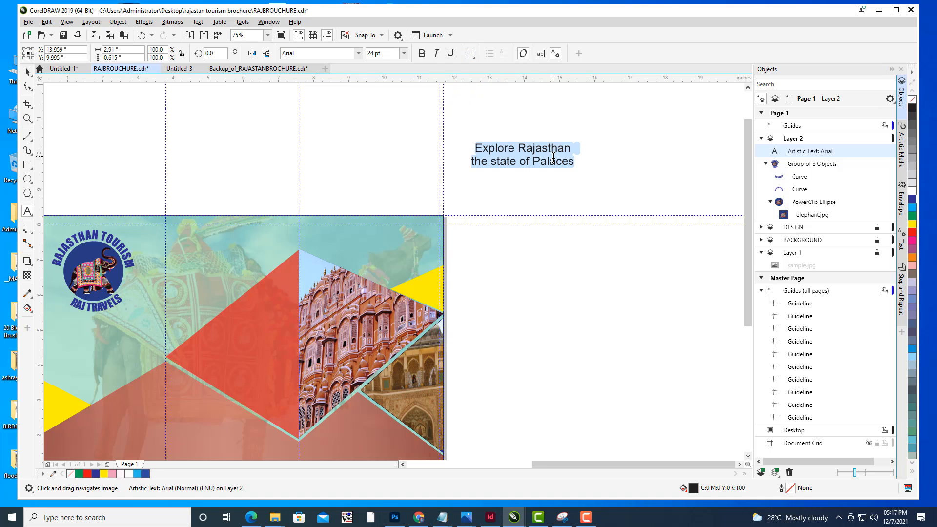
# - Set the headline text's font to Great Vibes
pyautogui.click(307, 53)
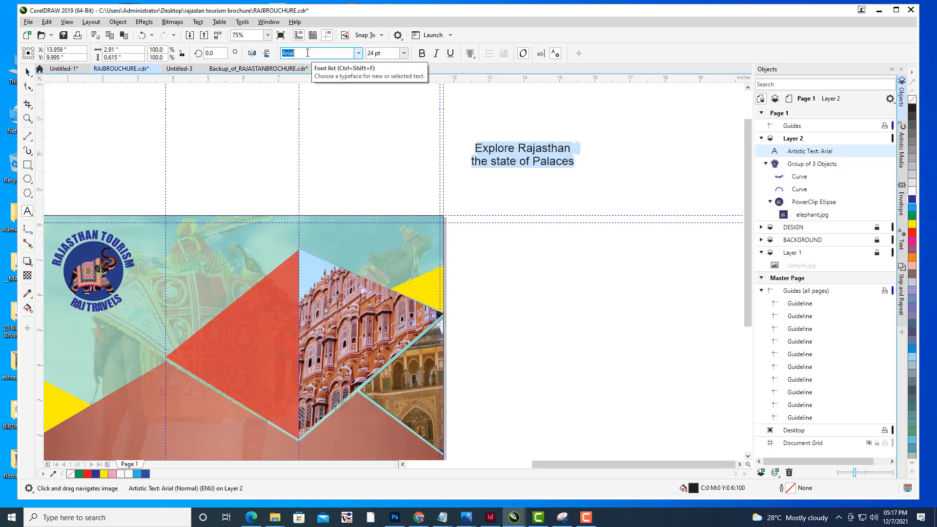
pyautogui.write('Great Vibes')
pyautogui.press('Return')
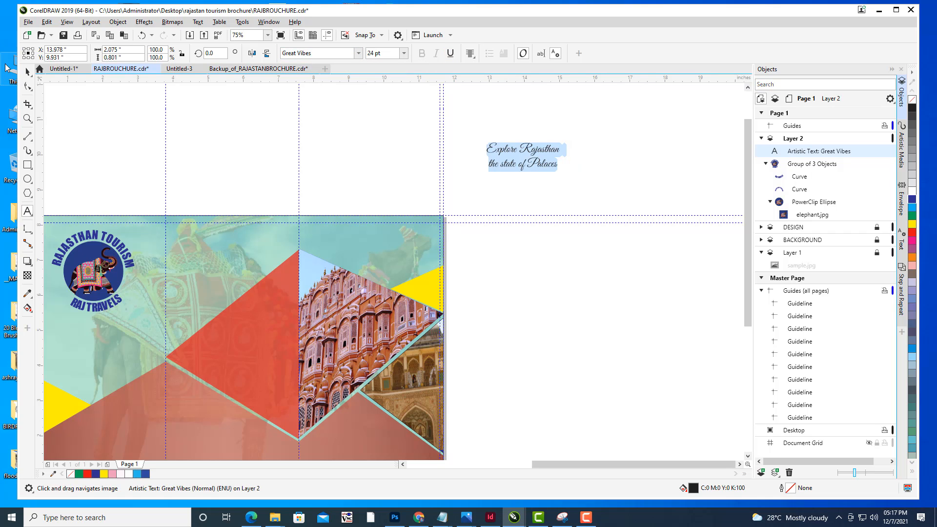
# - Move the headline onto the front panel below the badge and enlarge it slightly
pyautogui.click(28, 72)
pyautogui.moveTo(527, 159); pyautogui.dragTo(212, 325)
pyautogui.moveTo(323, 234); pyautogui.dragTo(487, 91)
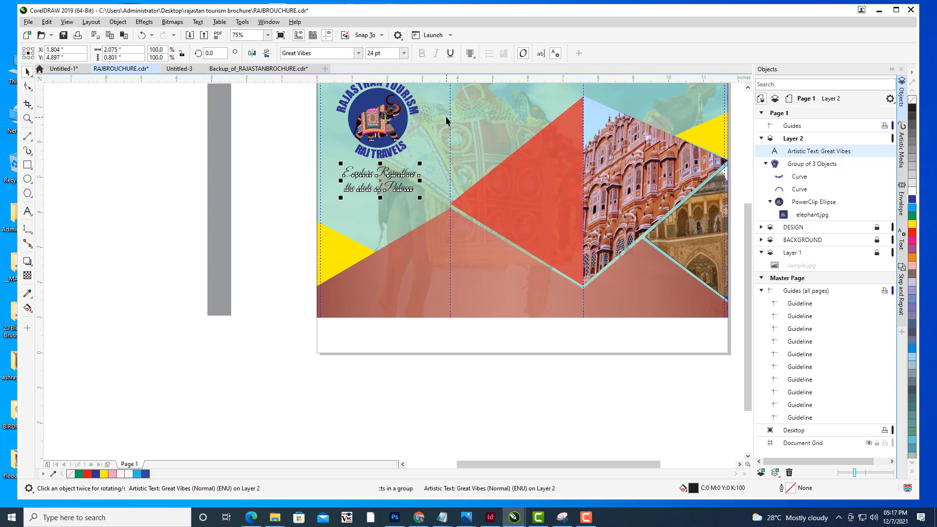
pyautogui.scroll(1, 446, 118)
pyautogui.moveTo(391, 213); pyautogui.dragTo(397, 199)
pyautogui.moveTo(315, 244); pyautogui.dragTo(316, 250)
pyautogui.moveTo(401, 218); pyautogui.dragTo(404, 211)
pyautogui.click(102, 172)
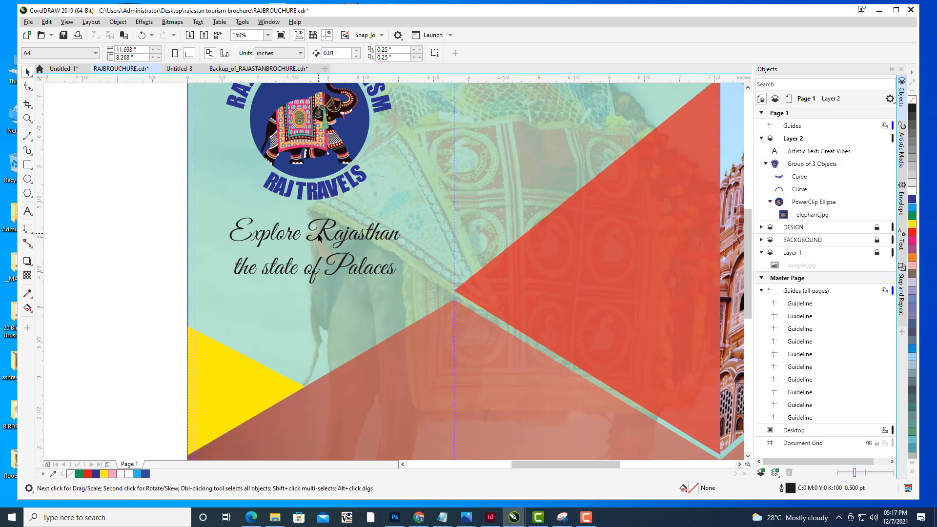
# - Fill the headline text dark blue
pyautogui.click(315, 238)
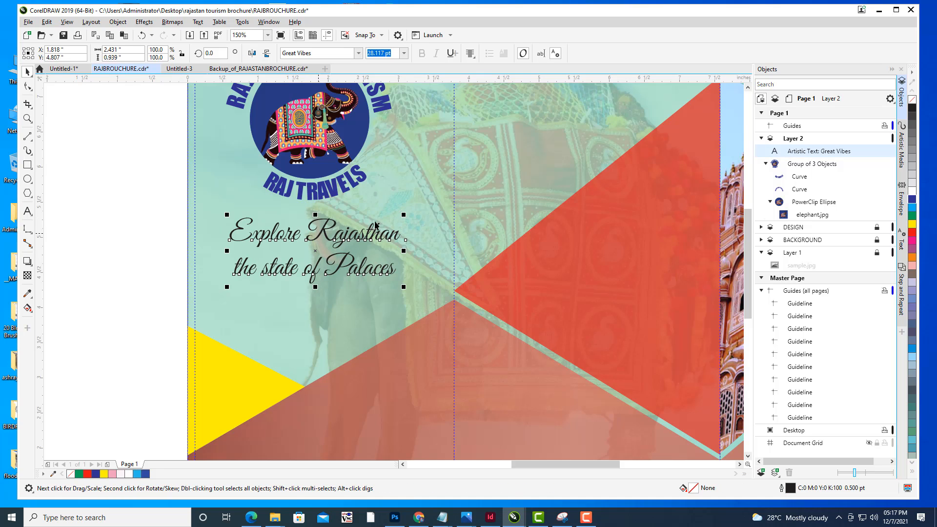
pyautogui.click(913, 225)
pyautogui.click(913, 203)
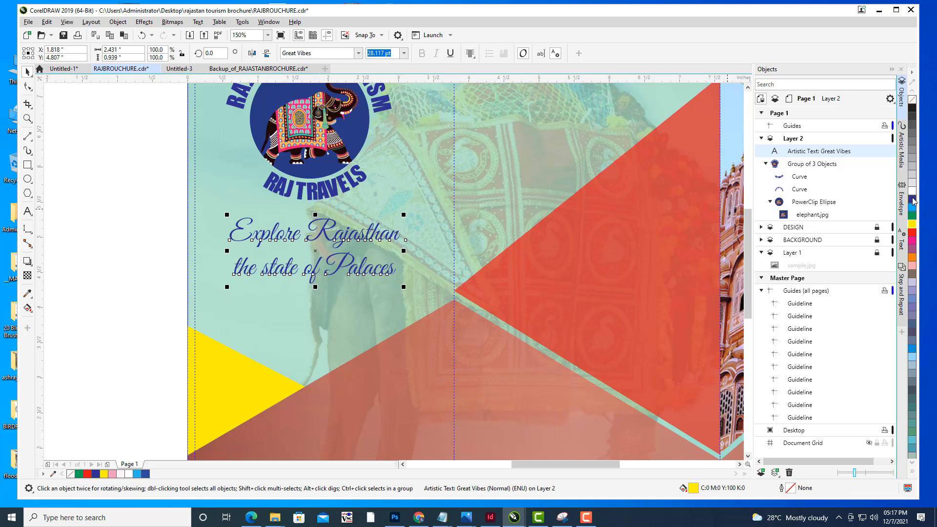
# - Review the front panel with the new headline at different zoom levels
pyautogui.click(133, 177)
pyautogui.scroll(-2, 184, 178)
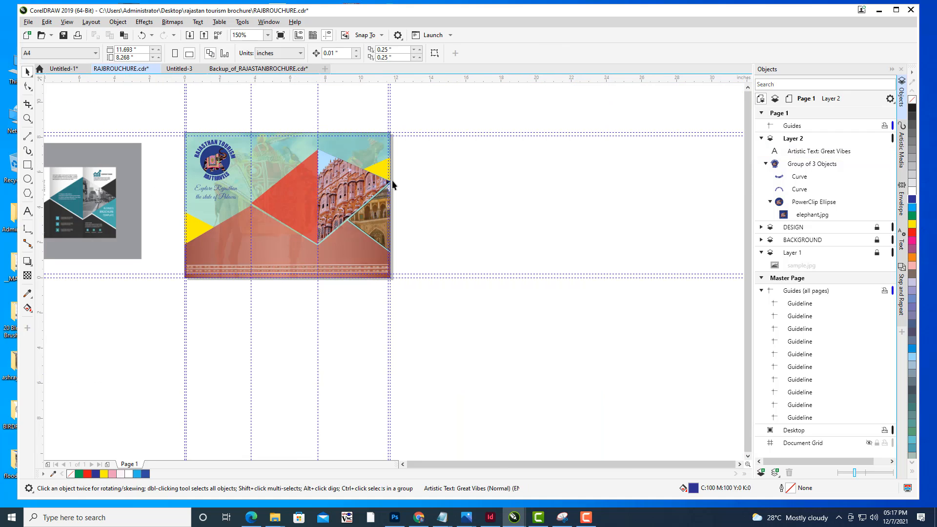
pyautogui.moveTo(392, 185); pyautogui.dragTo(609, 256)
pyautogui.scroll(2, 540, 237)
pyautogui.moveTo(562, 232); pyautogui.dragTo(584, 219)
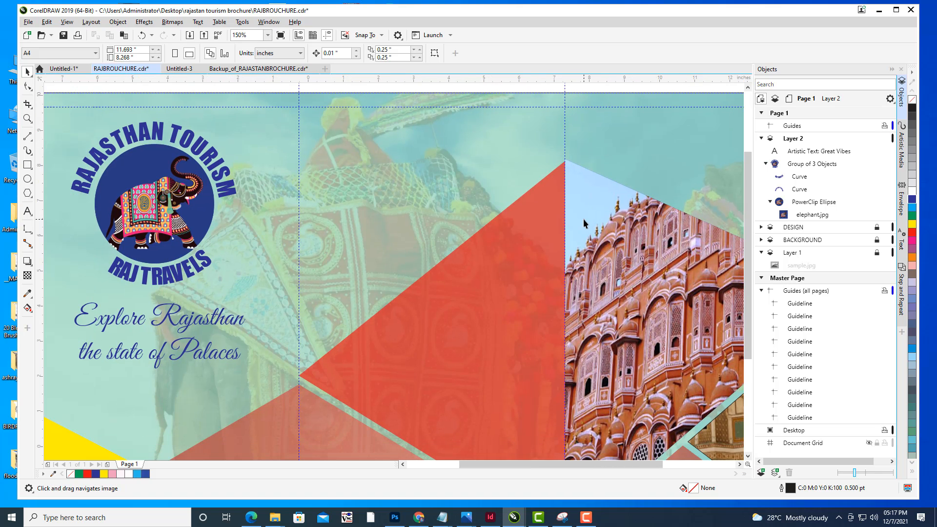
pyautogui.scroll(-2, 584, 218)
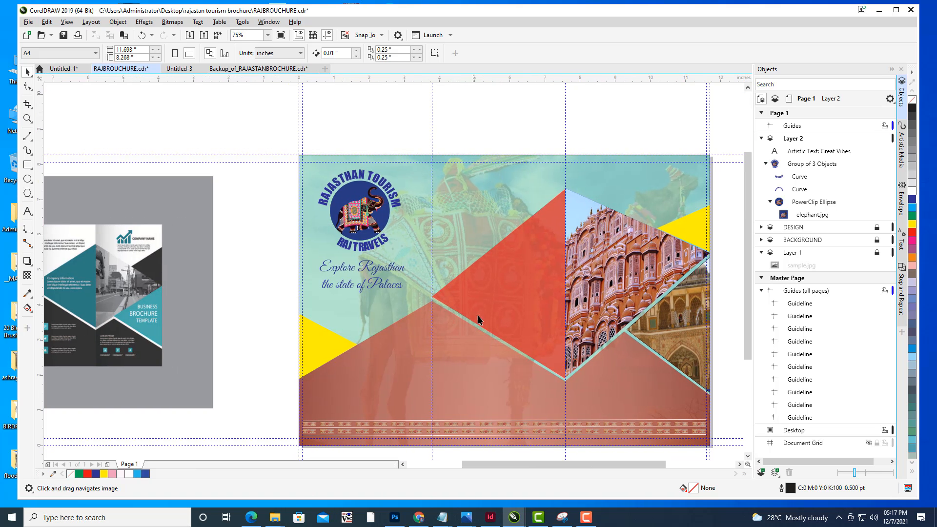
pyautogui.moveTo(586, 241); pyautogui.dragTo(519, 226)
pyautogui.moveTo(610, 202); pyautogui.dragTo(614, 195)
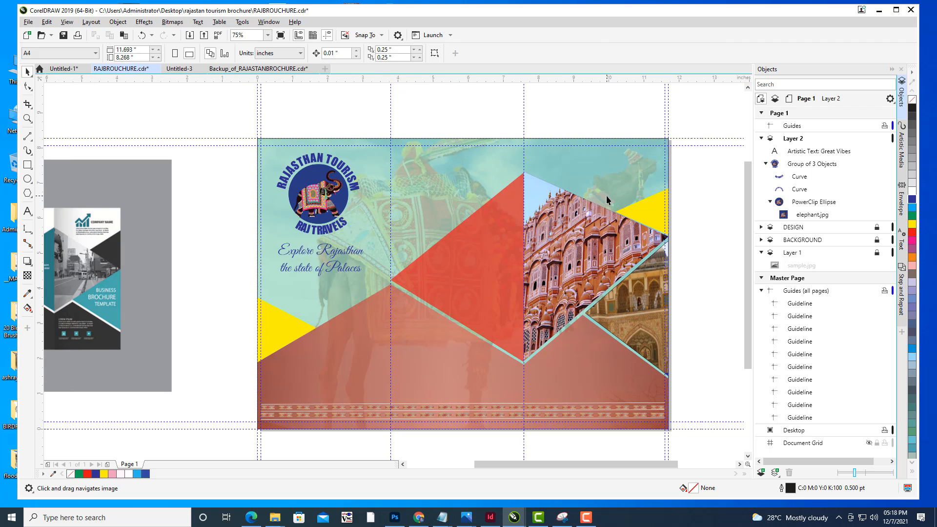
pyautogui.press('space')
# - Add a drop shadow to the headline text with the Drop Shadow tool
pyautogui.click(336, 250)
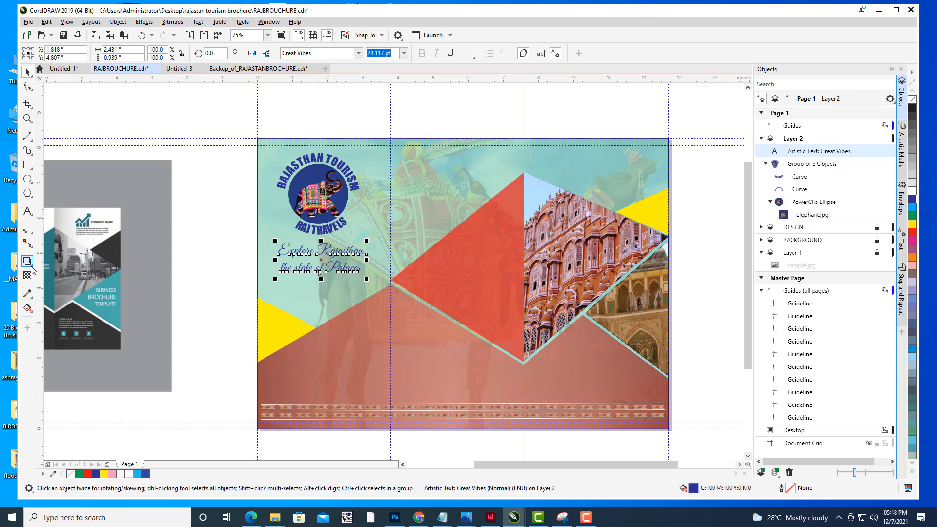
pyautogui.click(27, 262)
pyautogui.click(58, 261)
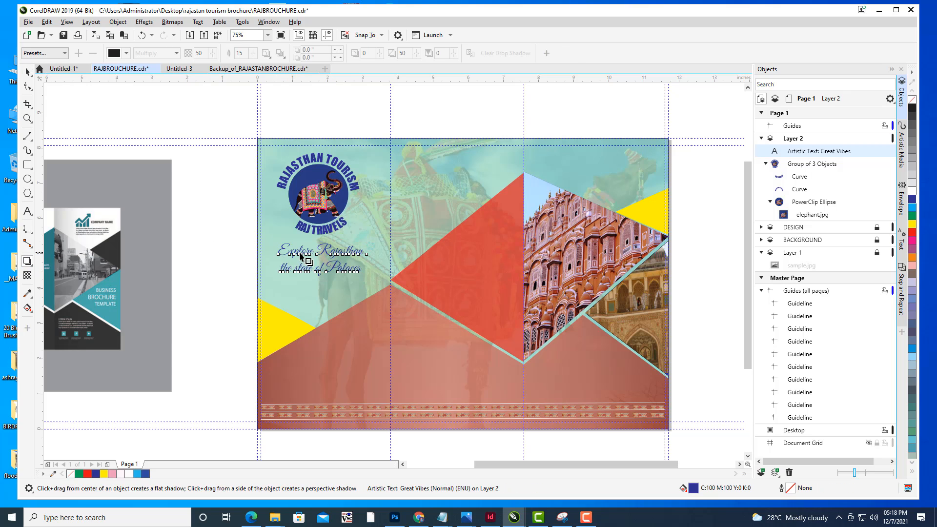
pyautogui.moveTo(278, 260); pyautogui.dragTo(367, 264)
pyautogui.scroll(2, 359, 260)
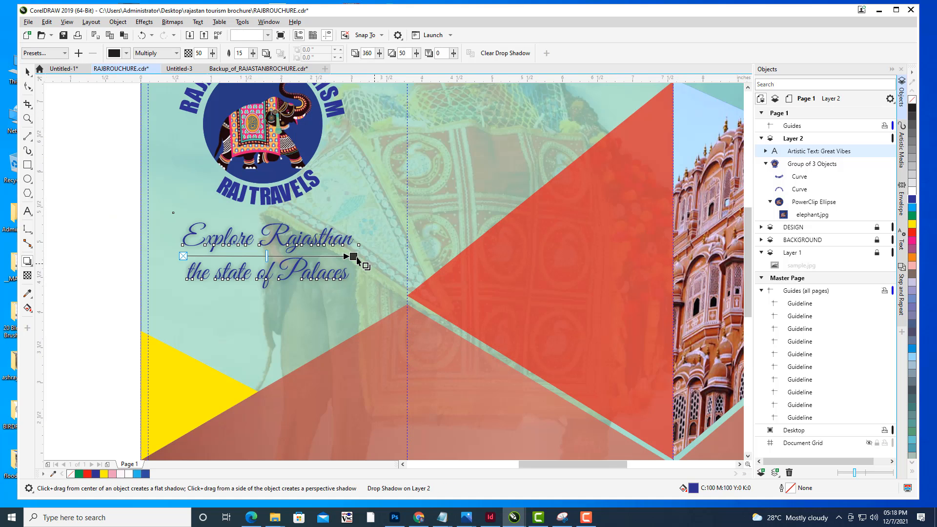
pyautogui.moveTo(462, 278); pyautogui.dragTo(459, 278)
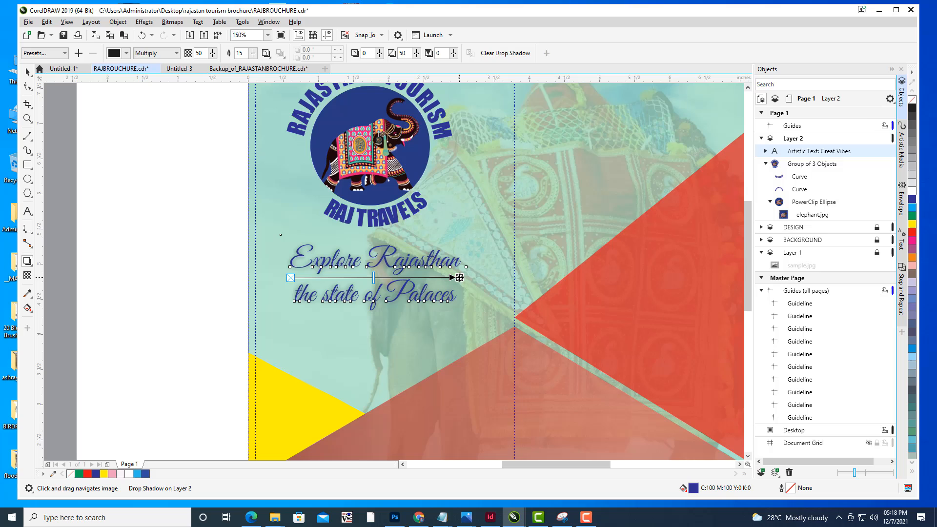
# - Adjust the drop shadow's offset slightly and set its blur to 11
pyautogui.click(253, 54)
pyautogui.moveTo(253, 65); pyautogui.dragTo(248, 68)
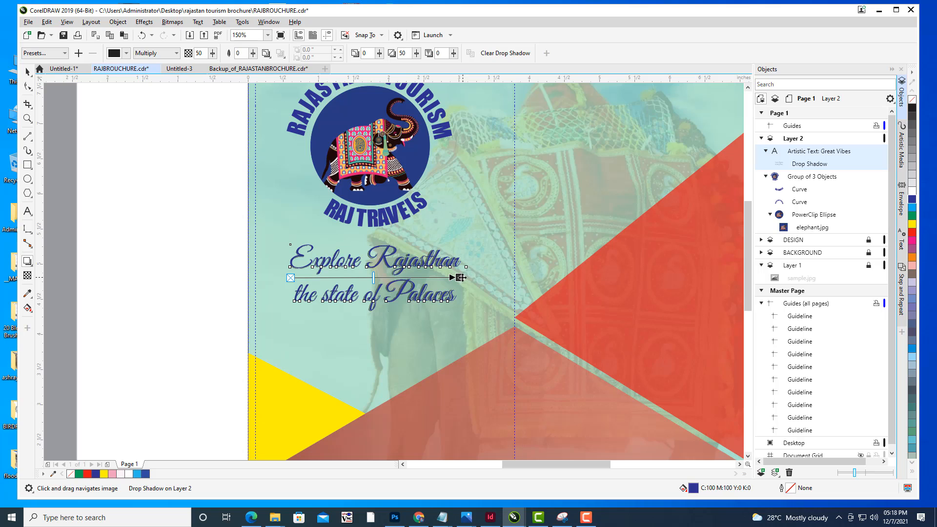
pyautogui.moveTo(461, 278); pyautogui.dragTo(458, 278)
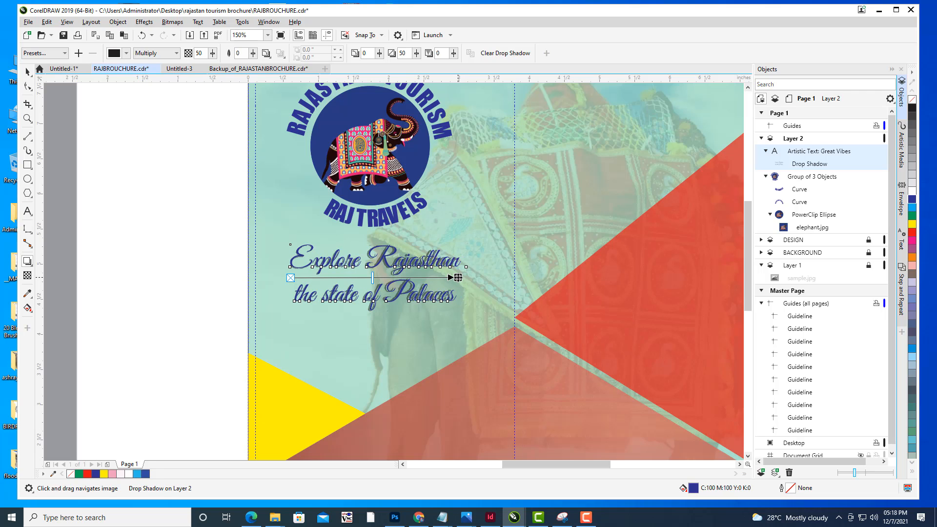
pyautogui.scroll(4, 459, 278)
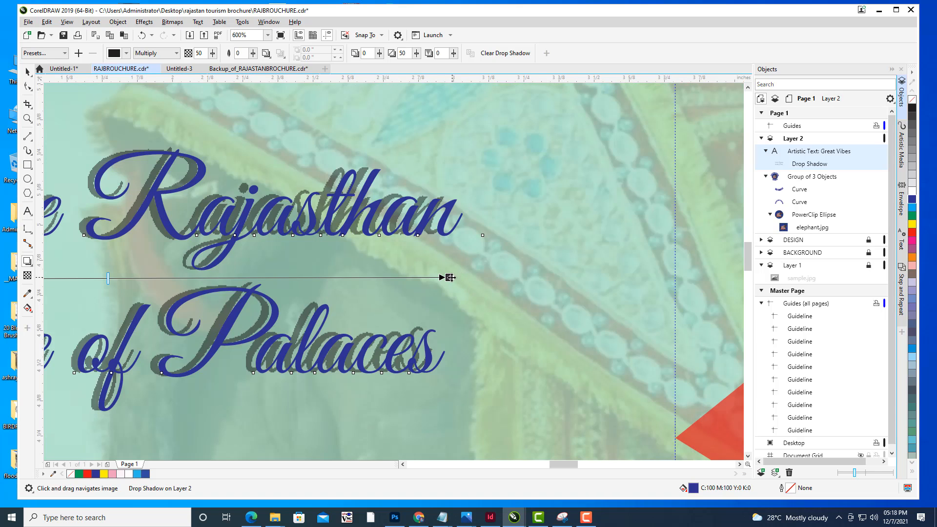
pyautogui.moveTo(456, 277); pyautogui.dragTo(464, 277)
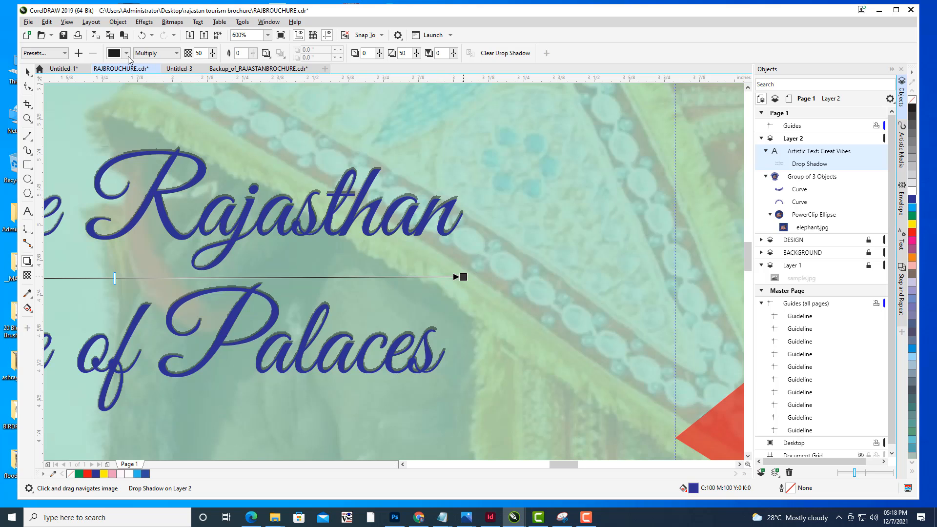
pyautogui.click(253, 54)
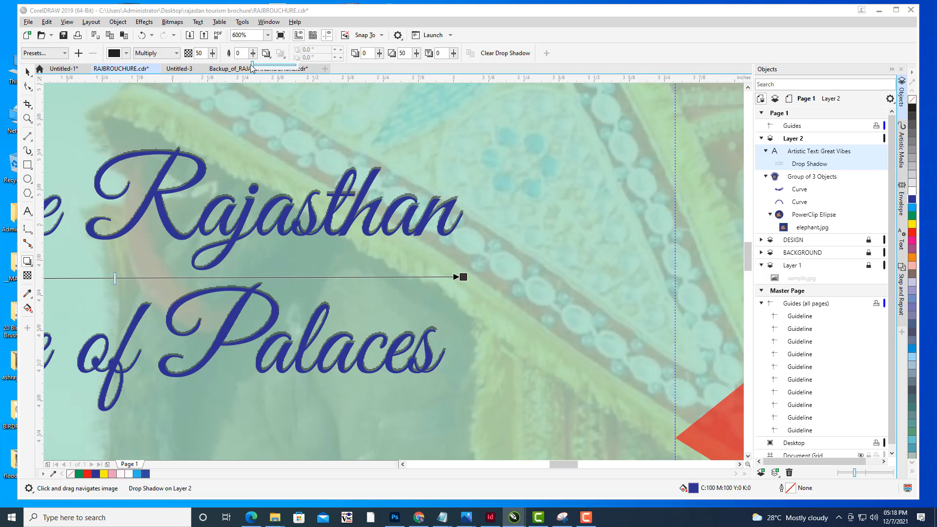
pyautogui.moveTo(253, 65); pyautogui.dragTo(262, 67)
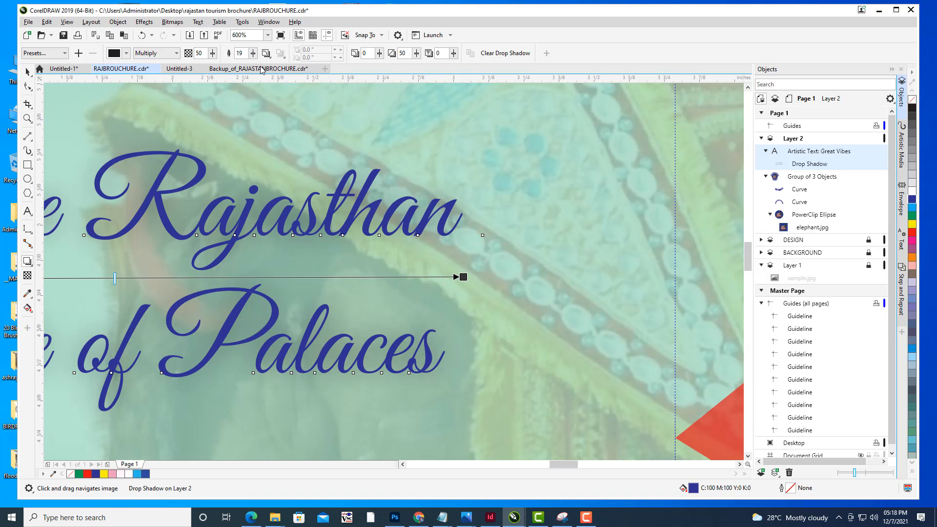
pyautogui.click(253, 55)
pyautogui.moveTo(253, 66); pyautogui.dragTo(255, 68)
pyautogui.click(254, 54)
# - Set the drop shadow's opacity to 32 and deselect the headline
pyautogui.click(211, 54)
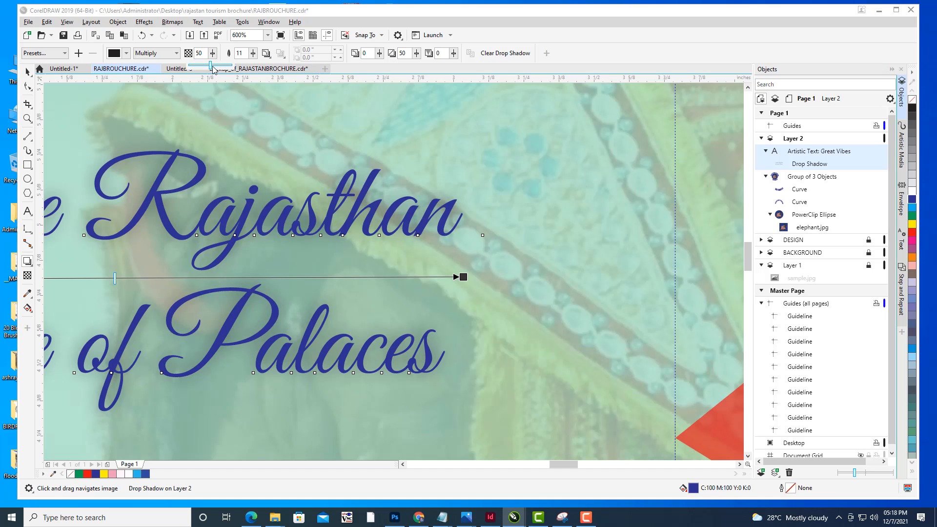
pyautogui.moveTo(211, 66)
pyautogui.mouseDown()
pyautogui.moveTo(224, 65)
pyautogui.moveTo(194, 66)
pyautogui.mouseUp()
pyautogui.click(213, 54)
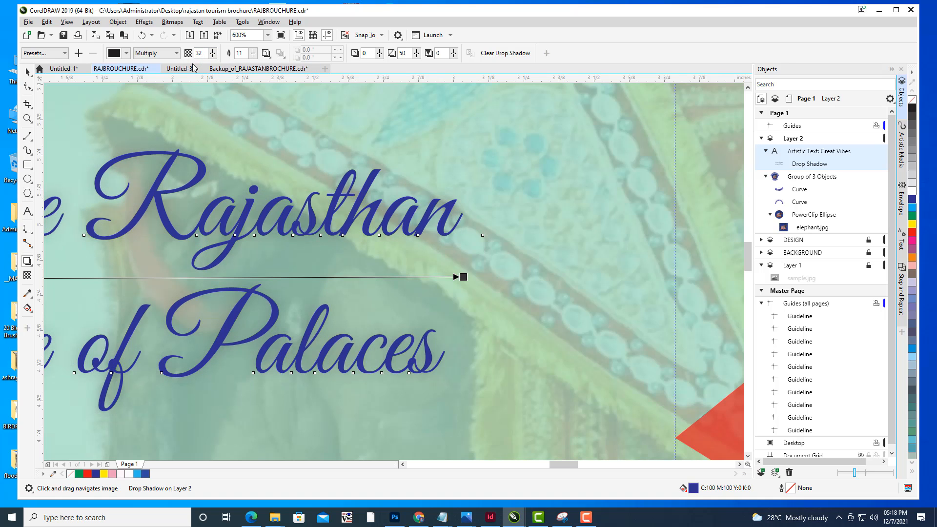
pyautogui.scroll(-2, 498, 145)
pyautogui.scroll(-3, 498, 145)
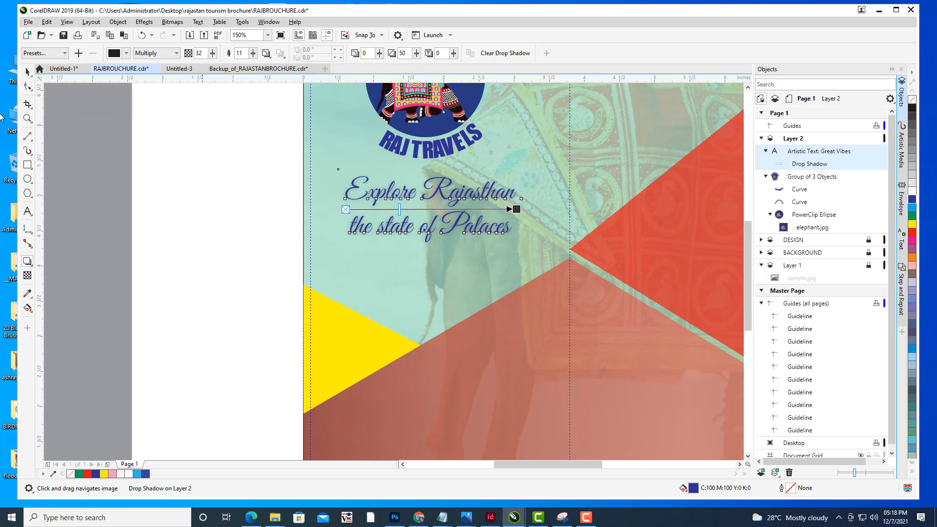
pyautogui.click(27, 71)
pyautogui.click(293, 178)
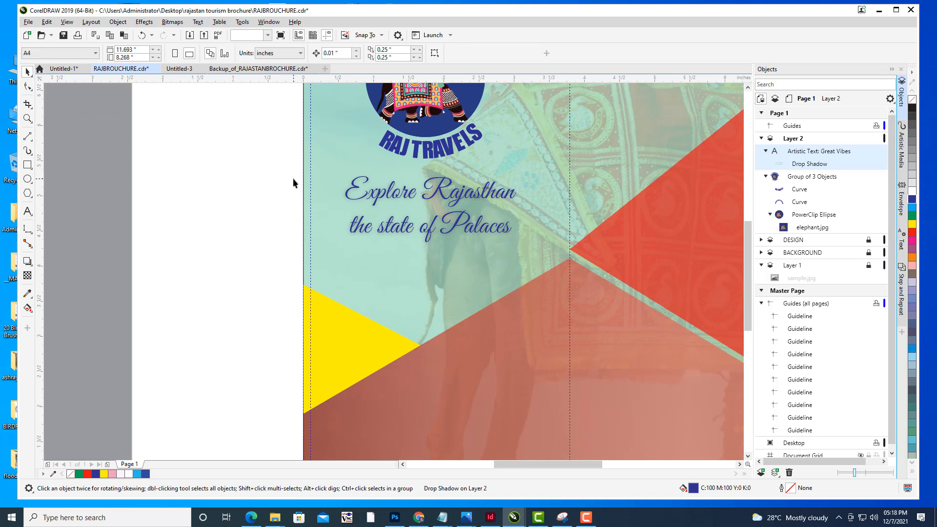
# - Examine the whole tri-fold spread alongside the reference template at different zoom levels
pyautogui.scroll(-1, 293, 178)
pyautogui.moveTo(543, 218); pyautogui.dragTo(516, 258)
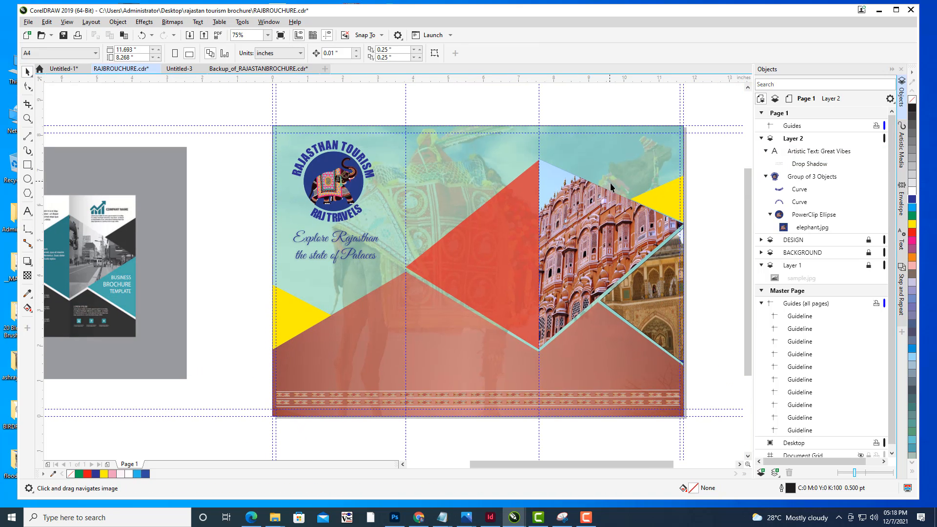
pyautogui.scroll(-1, 583, 186)
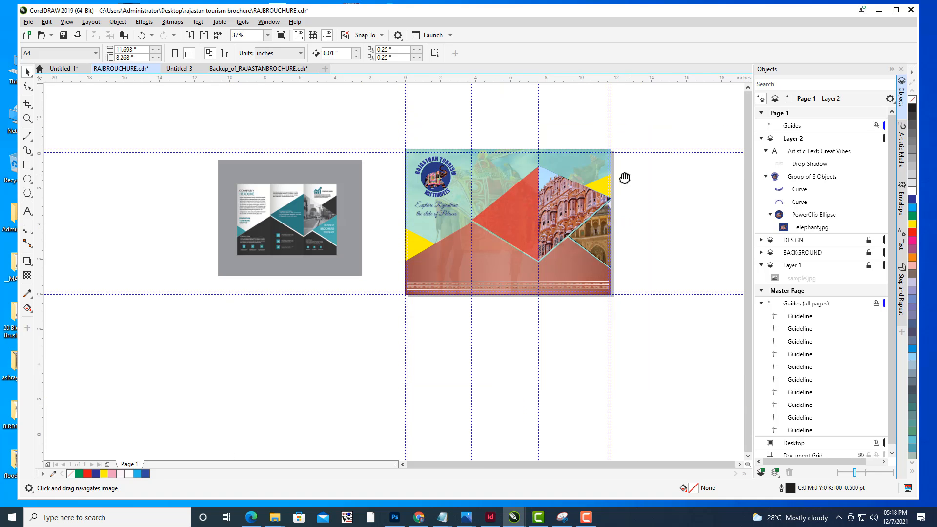
pyautogui.moveTo(624, 178); pyautogui.dragTo(572, 187)
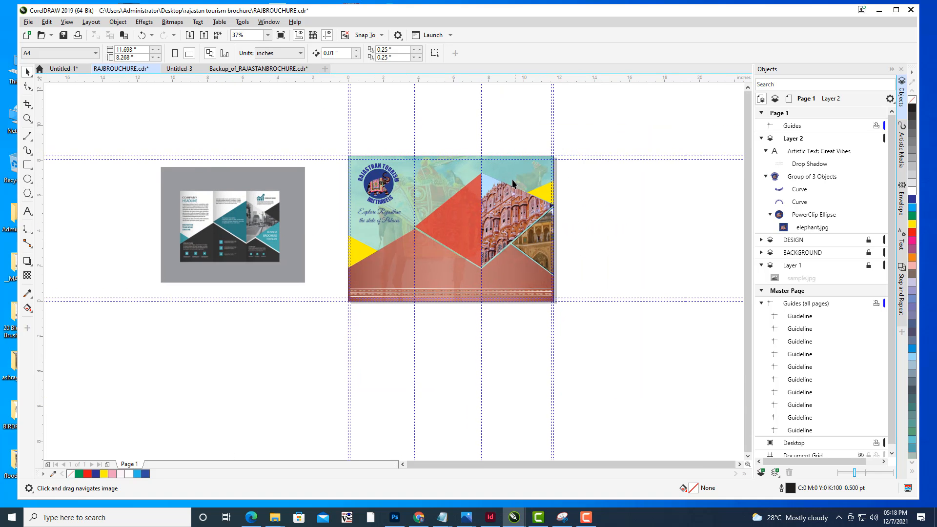
pyautogui.moveTo(512, 180); pyautogui.dragTo(507, 211)
pyautogui.scroll(1, 529, 184)
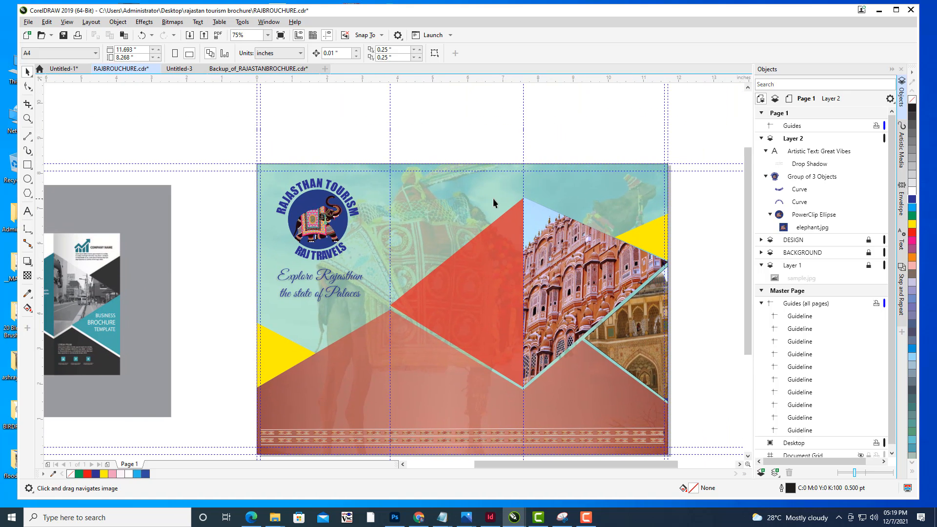
pyautogui.moveTo(603, 268); pyautogui.dragTo(572, 227)
pyautogui.moveTo(275, 201); pyautogui.dragTo(289, 209)
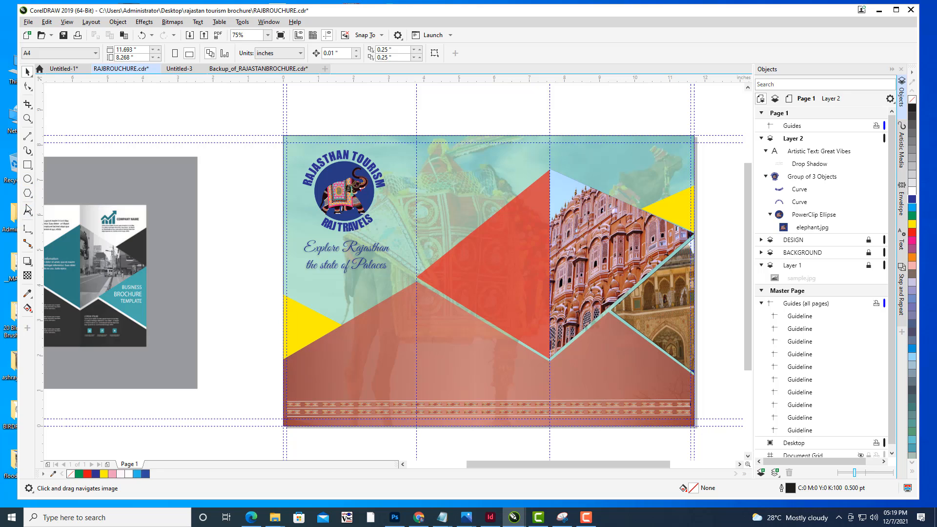
# - Draw a rectangle about 3.1 × 0.6 inches near the top of the middle panel
pyautogui.click(27, 165)
pyautogui.moveTo(568, 216); pyautogui.dragTo(530, 248)
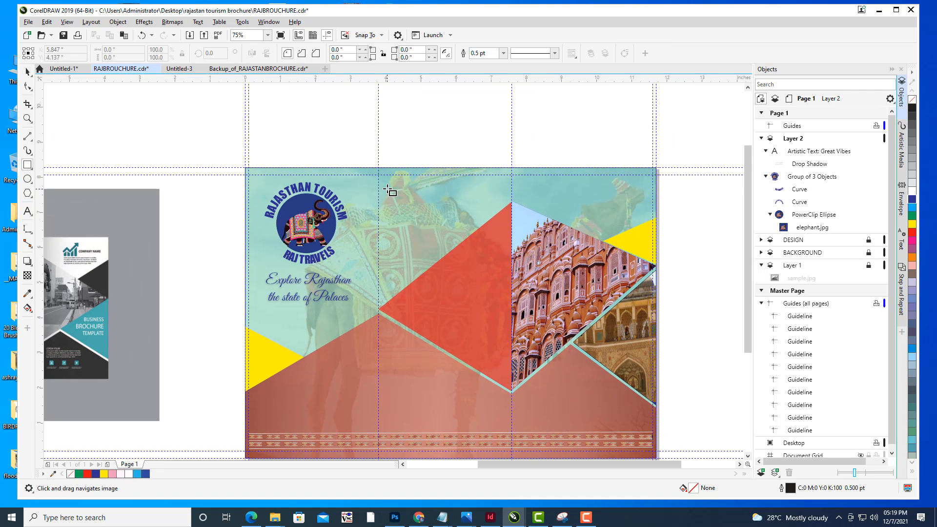
pyautogui.moveTo(389, 191); pyautogui.dragTo(642, 228)
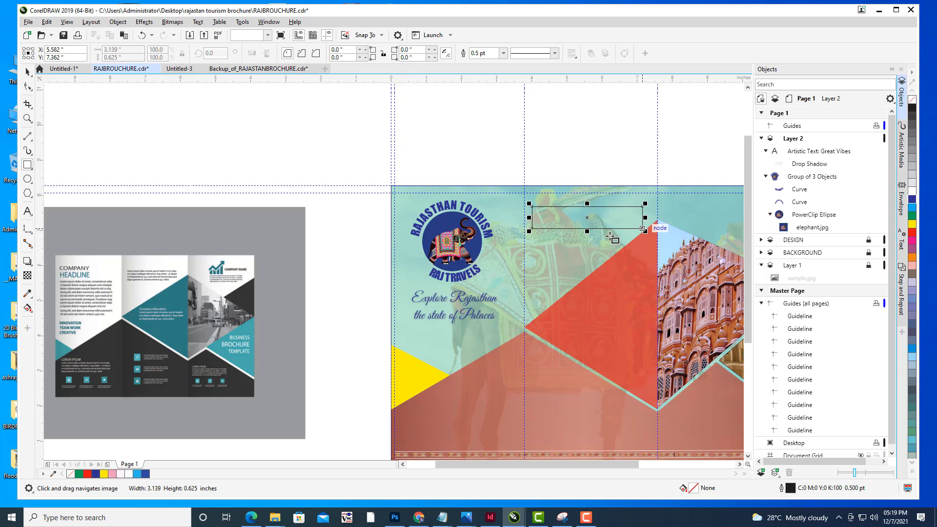
# - Round the rectangle's corners to 0.313 inches with the Shape tool and deselect it
pyautogui.click(29, 87)
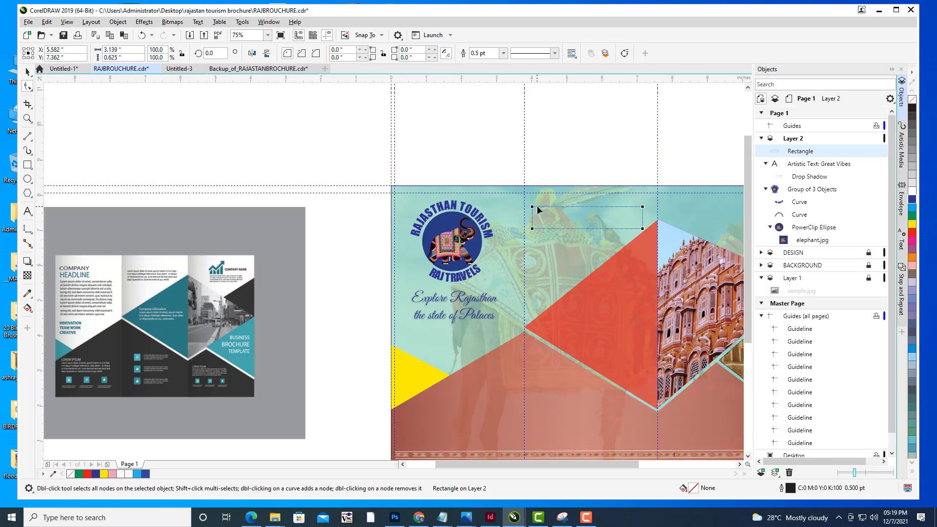
pyautogui.moveTo(533, 207); pyautogui.dragTo(544, 208)
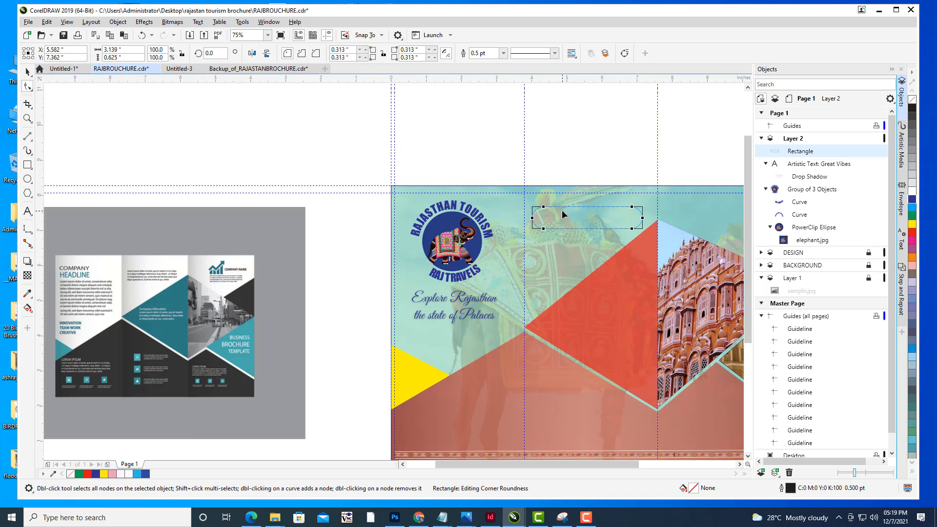
pyautogui.click(29, 72)
pyautogui.click(181, 136)
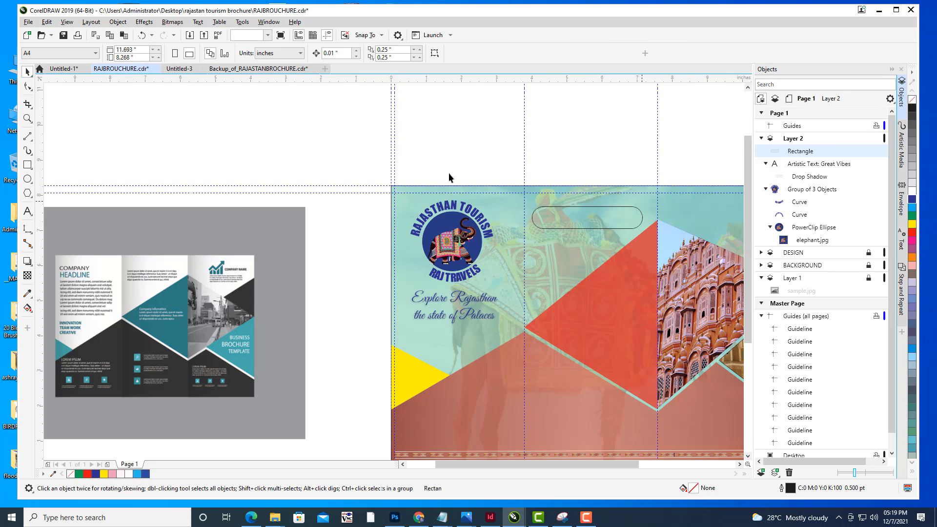
# - Give the rounded rectangle a fountain fill and begin choosing a color for its first gradient node
pyautogui.moveTo(641, 210); pyautogui.dragTo(446, 183)
pyautogui.click(426, 180)
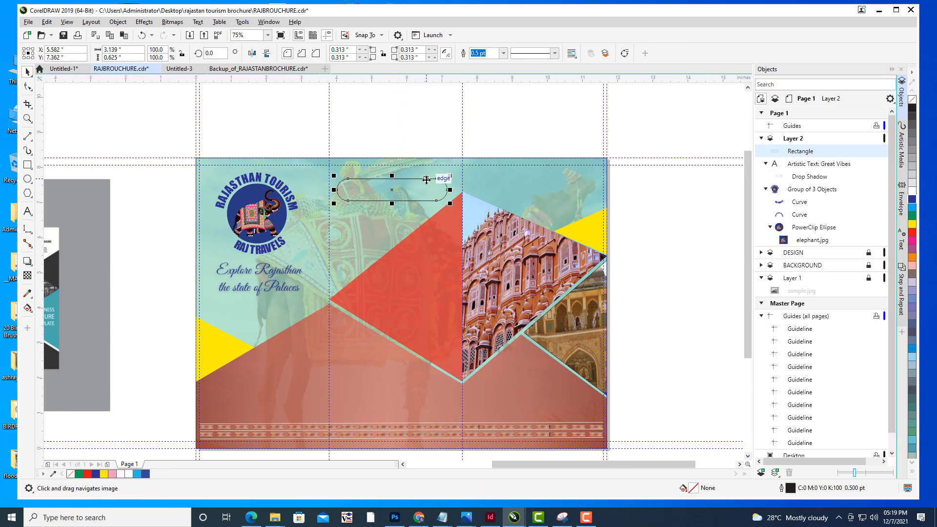
pyautogui.moveTo(661, 216); pyautogui.dragTo(648, 223)
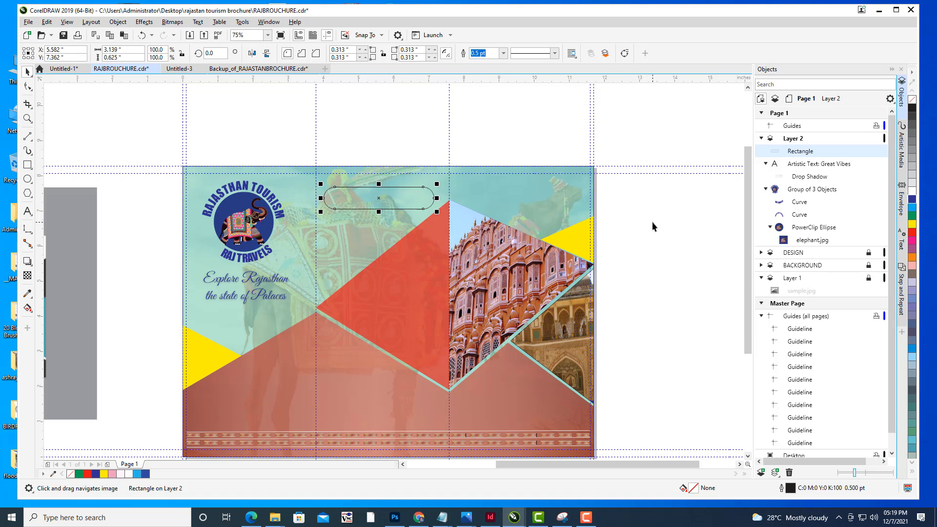
pyautogui.press('F11')
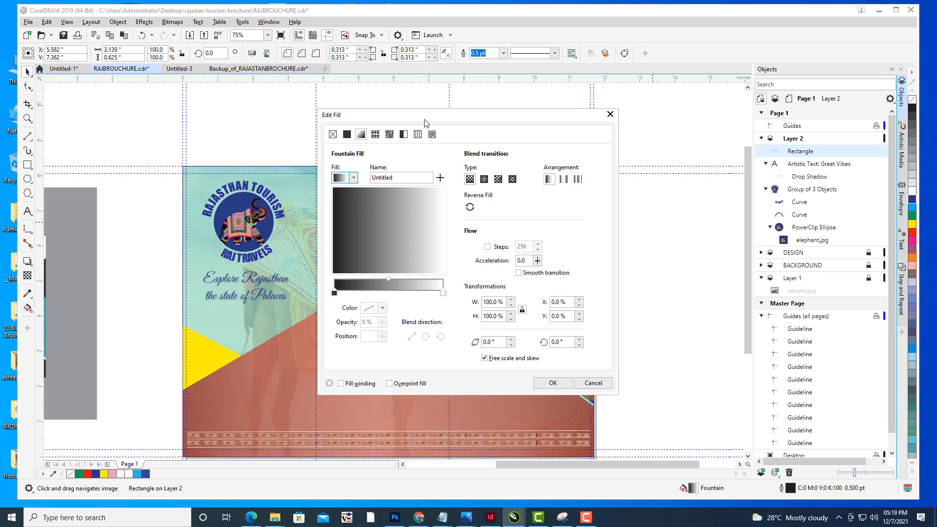
pyautogui.moveTo(424, 119); pyautogui.dragTo(721, 66)
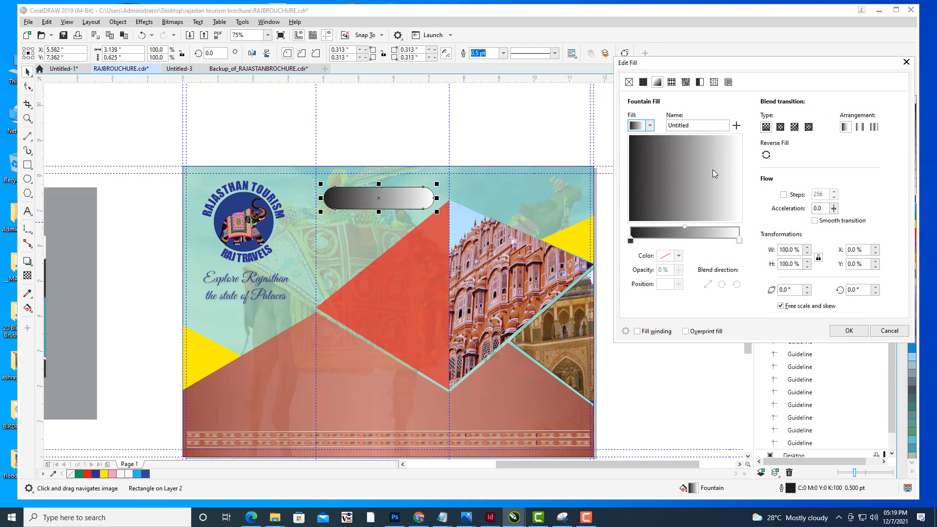
pyautogui.click(630, 241)
pyautogui.click(678, 256)
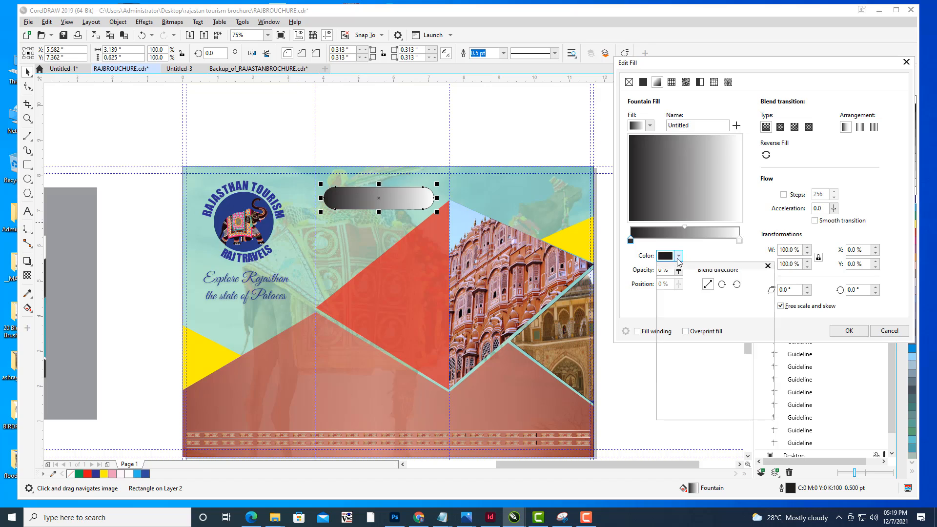
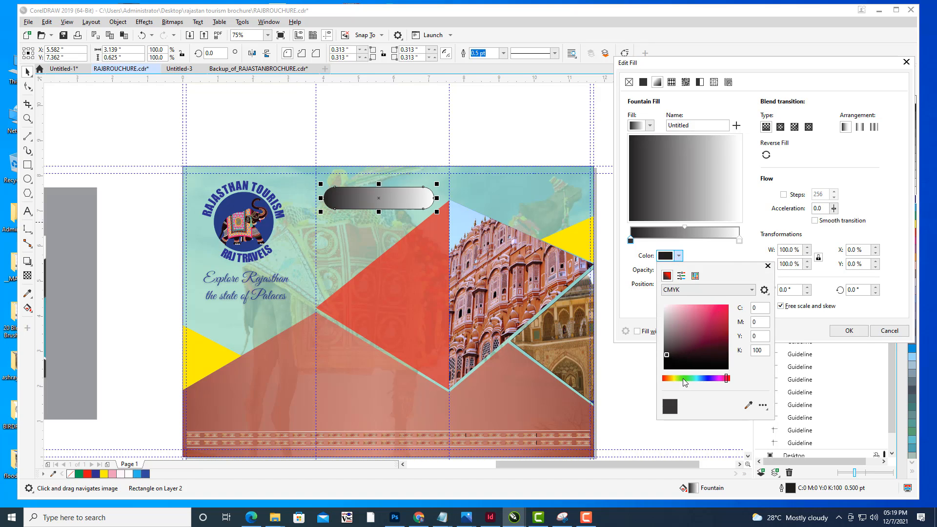
# - Color the banner gradient's first node pink and its end node red (C0 M100 Y100 K0)
pyautogui.click(723, 309)
pyautogui.click(740, 241)
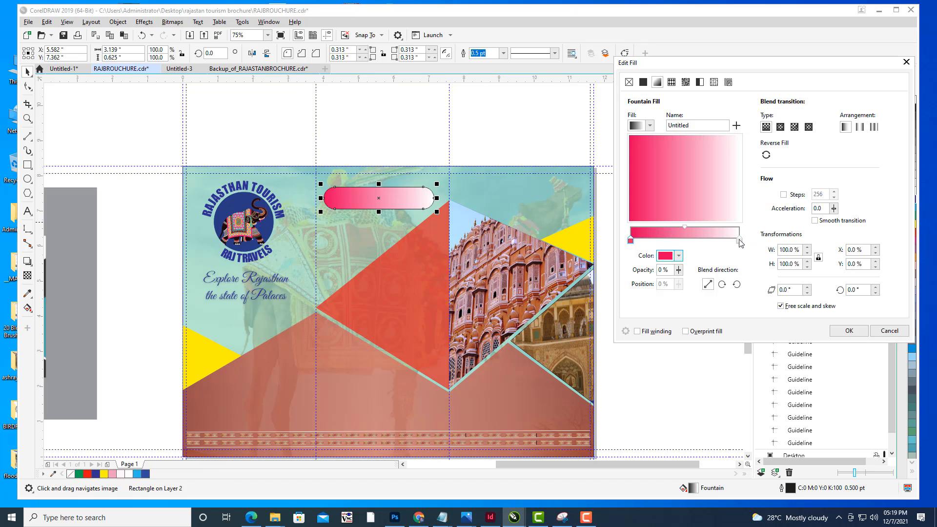
pyautogui.click(680, 256)
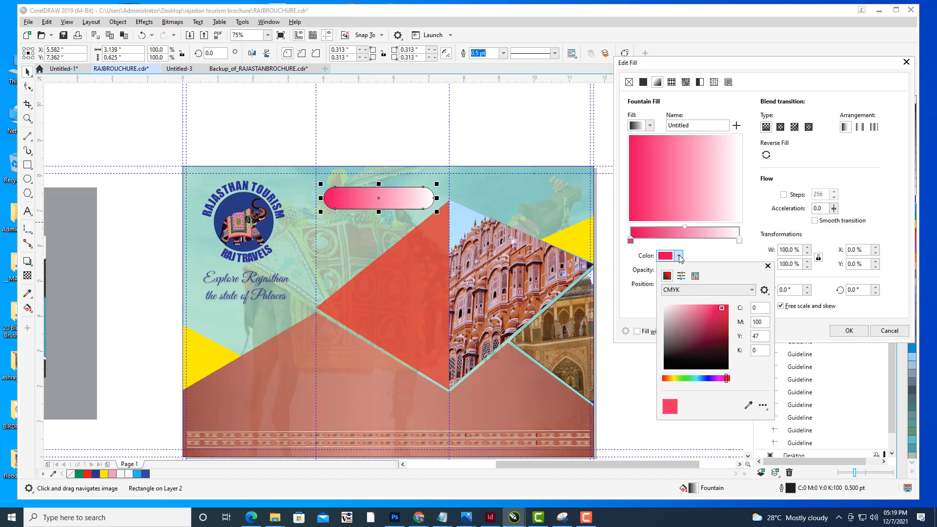
pyautogui.click(695, 307)
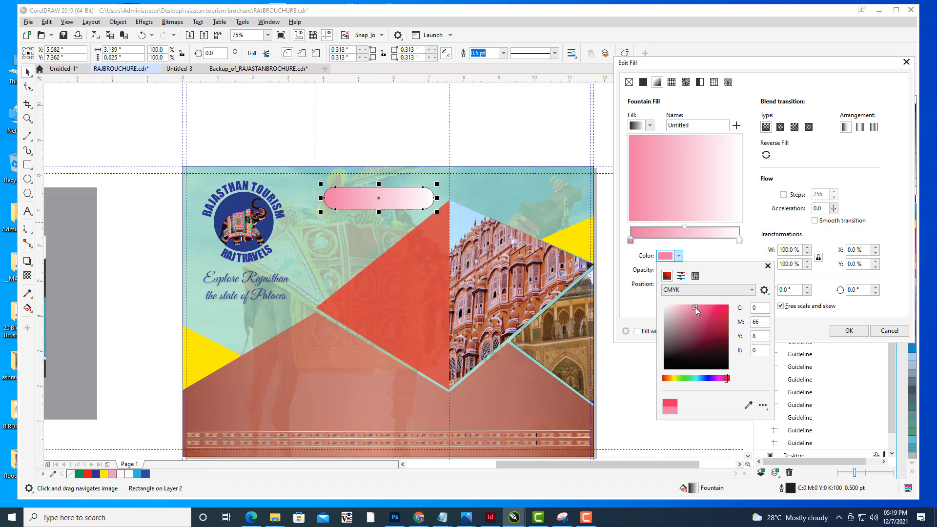
pyautogui.click(739, 241)
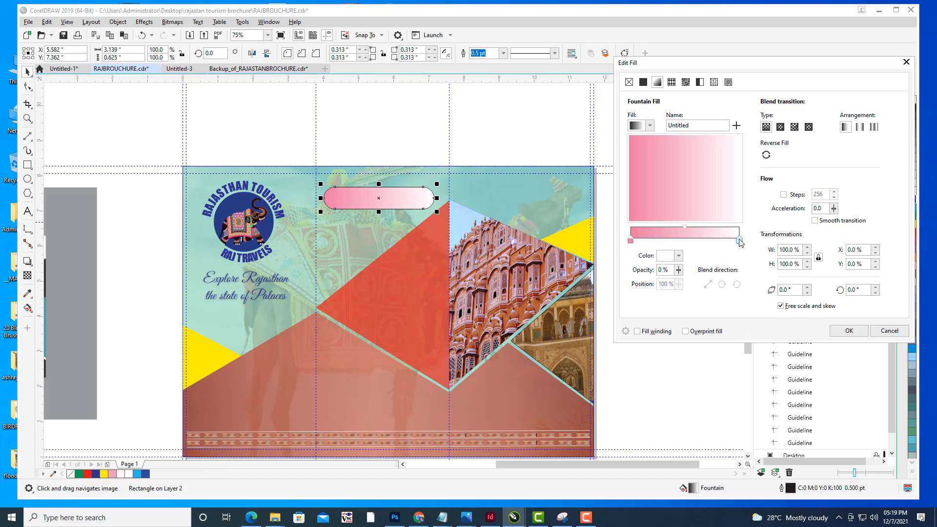
pyautogui.click(680, 256)
pyautogui.click(720, 307)
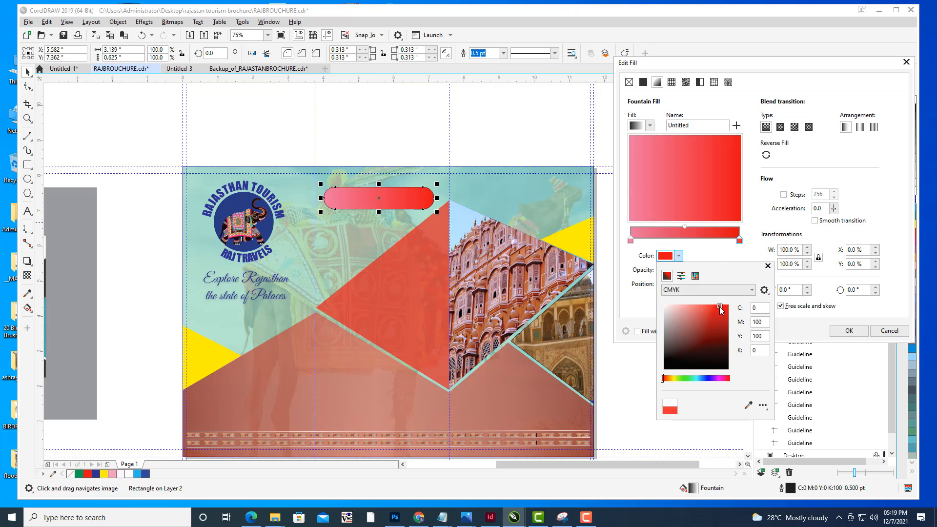
pyautogui.click(717, 255)
# - Switch the fountain fill to elliptical, reverse it, add a midpoint node at 52%, and apply the fill
pyautogui.click(781, 128)
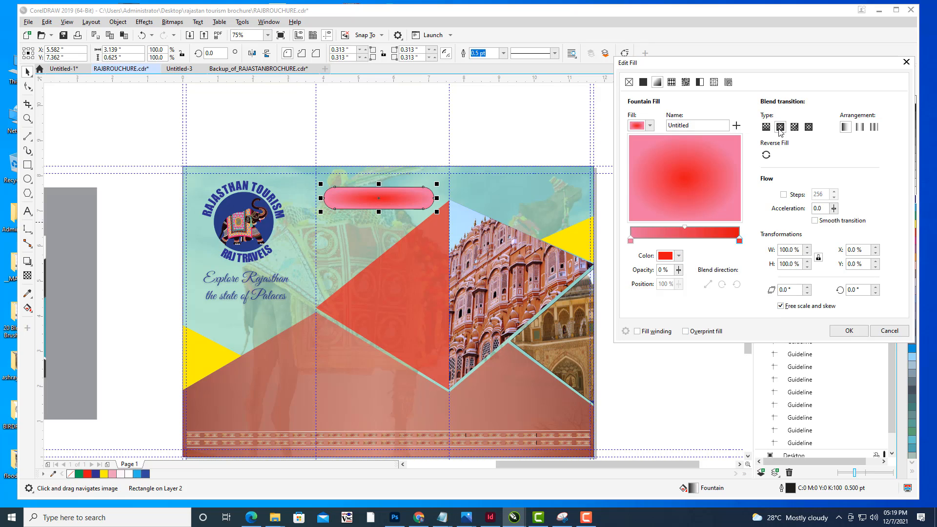
pyautogui.click(766, 155)
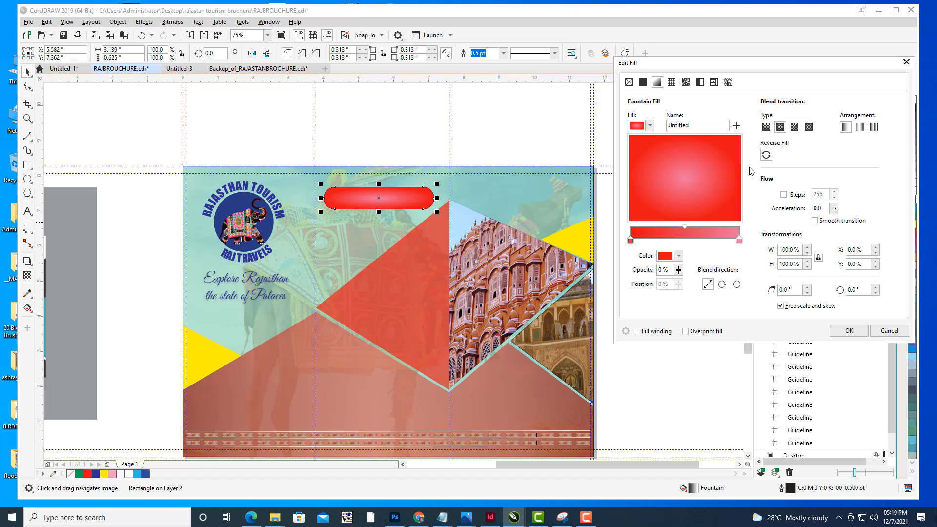
pyautogui.click(686, 226)
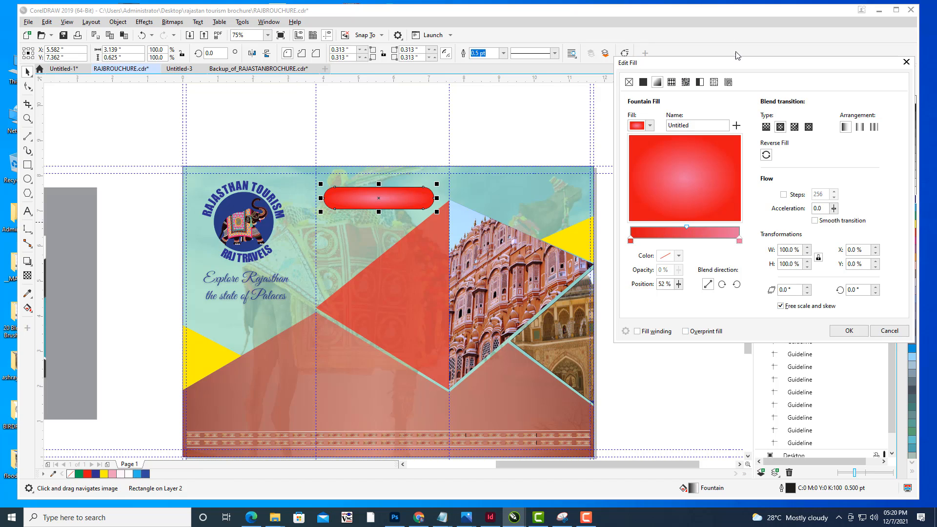
pyautogui.moveTo(737, 63); pyautogui.dragTo(676, 64)
pyautogui.click(787, 332)
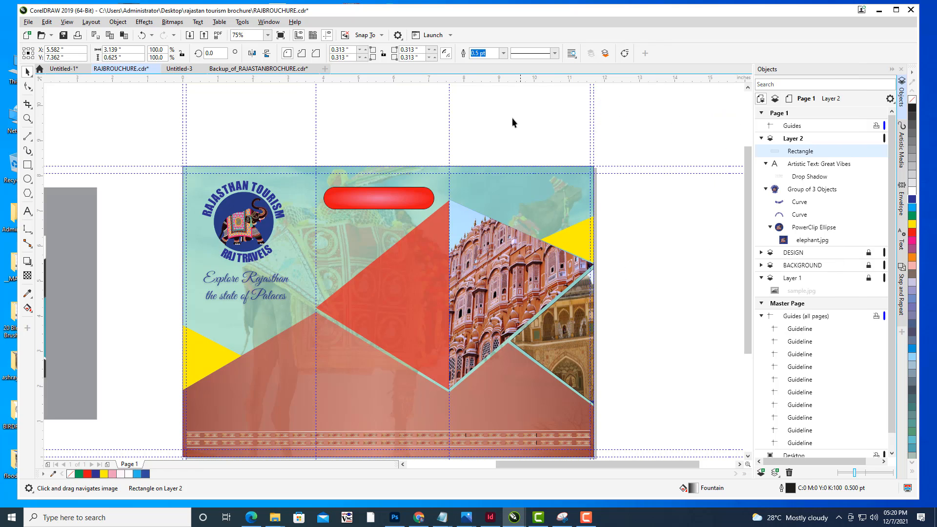
# - Set the rounded banner's outline color to yellow (C2 M3 Y100 K0)
pyautogui.doubleClick(790, 489)
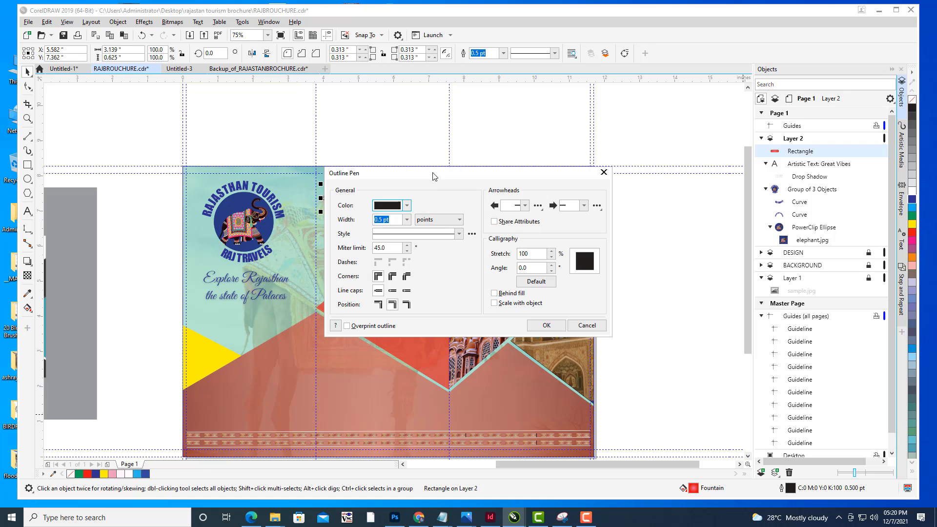
pyautogui.moveTo(434, 177); pyautogui.dragTo(680, 79)
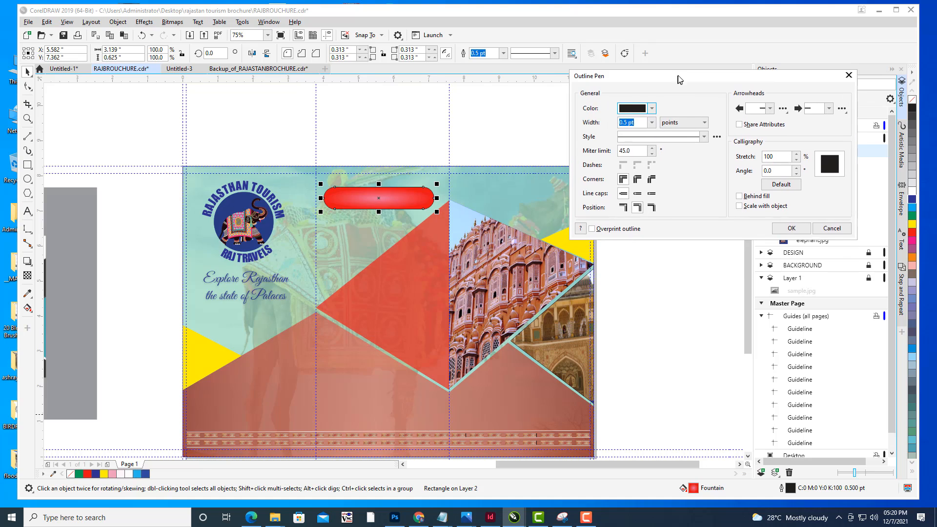
pyautogui.click(654, 109)
pyautogui.click(635, 232)
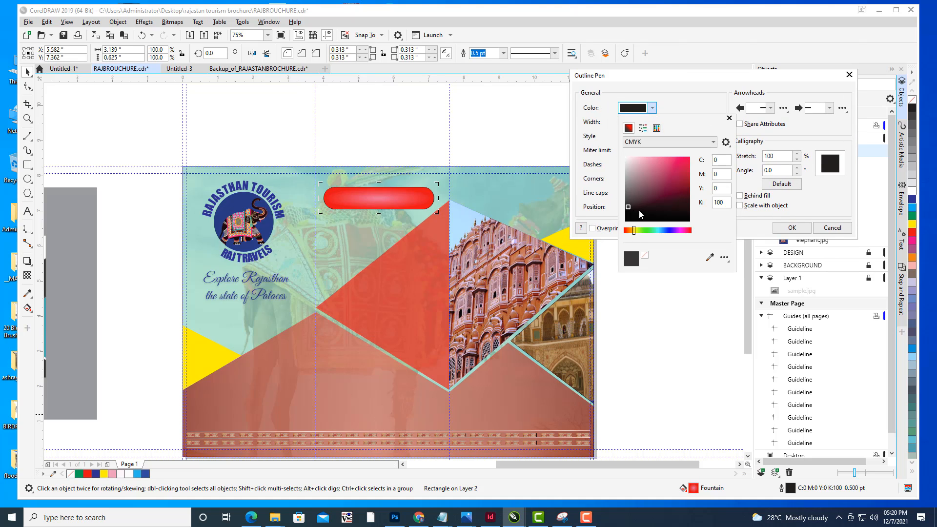
pyautogui.moveTo(641, 166); pyautogui.dragTo(686, 148)
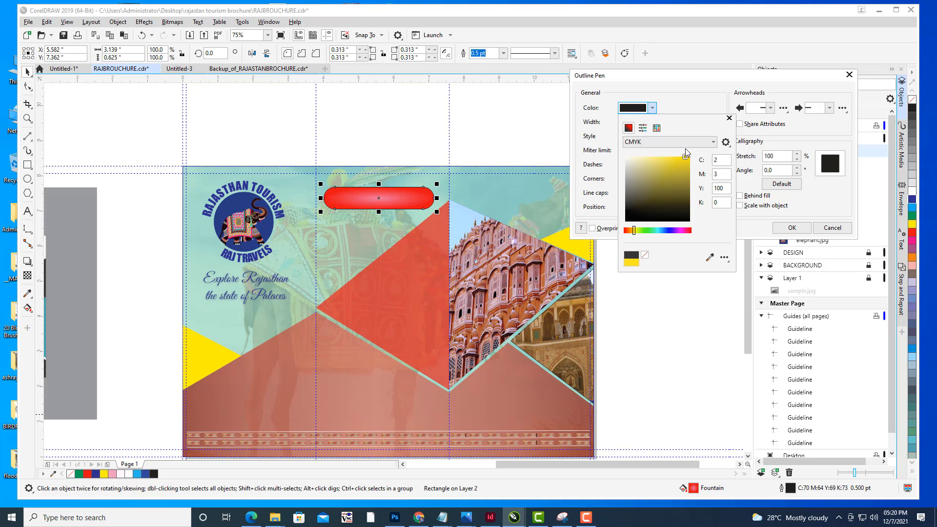
pyautogui.click(674, 87)
pyautogui.moveTo(681, 77); pyautogui.dragTo(669, 78)
pyautogui.click(780, 230)
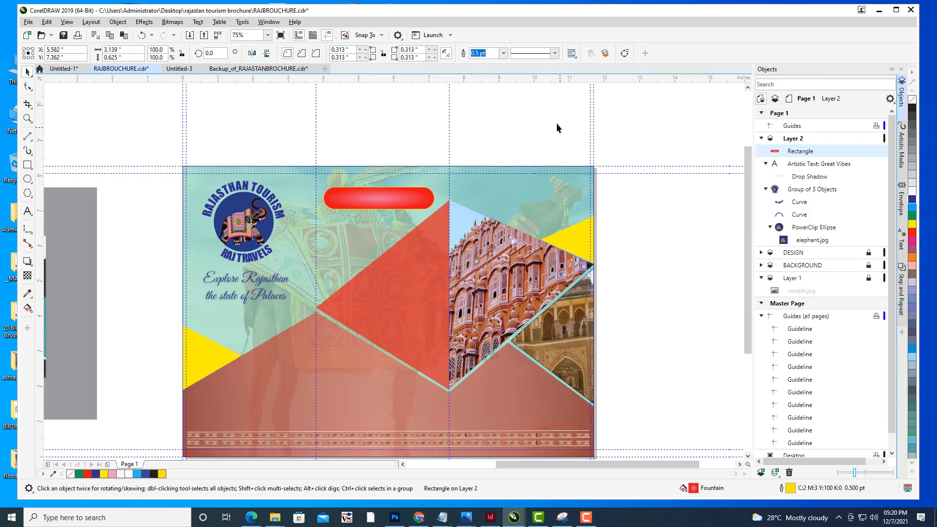
# - Reshape the banner's elliptical gradient interactively by stretching its end handle and shortening its vertical radius
pyautogui.click(556, 122)
pyautogui.moveTo(385, 195); pyautogui.dragTo(436, 199)
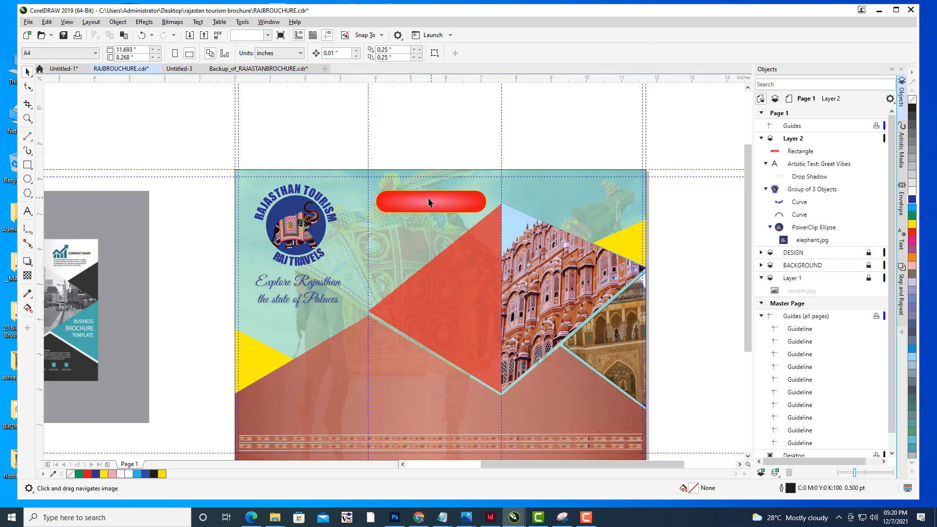
pyautogui.click(436, 198)
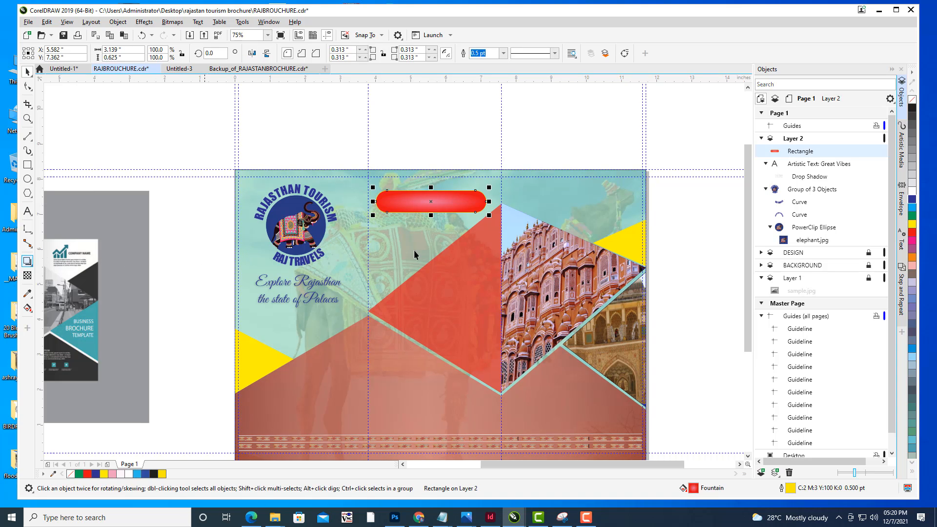
pyautogui.press('g')
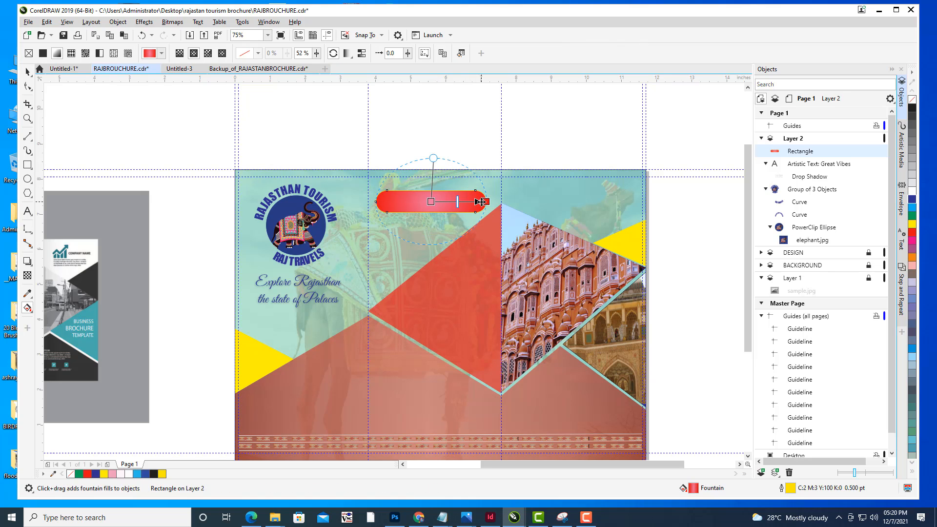
pyautogui.moveTo(485, 202); pyautogui.dragTo(523, 199)
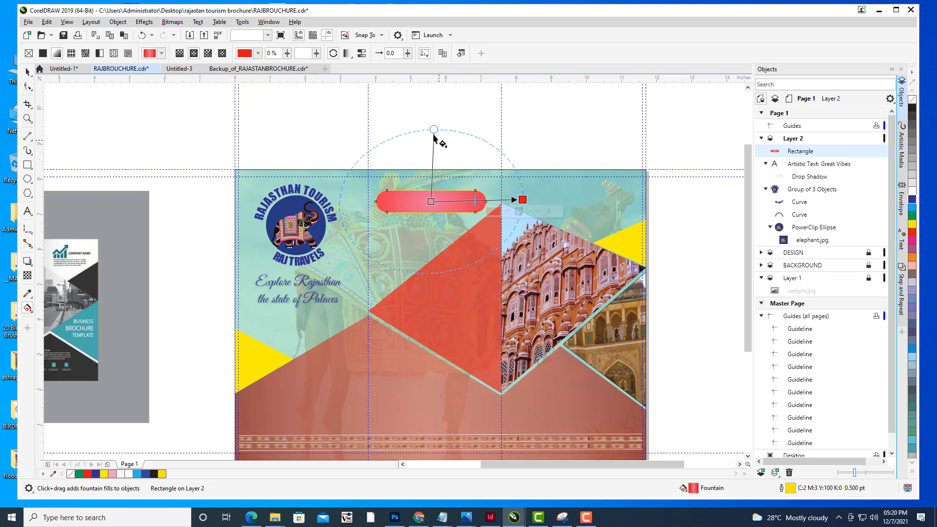
pyautogui.moveTo(434, 137); pyautogui.dragTo(430, 174)
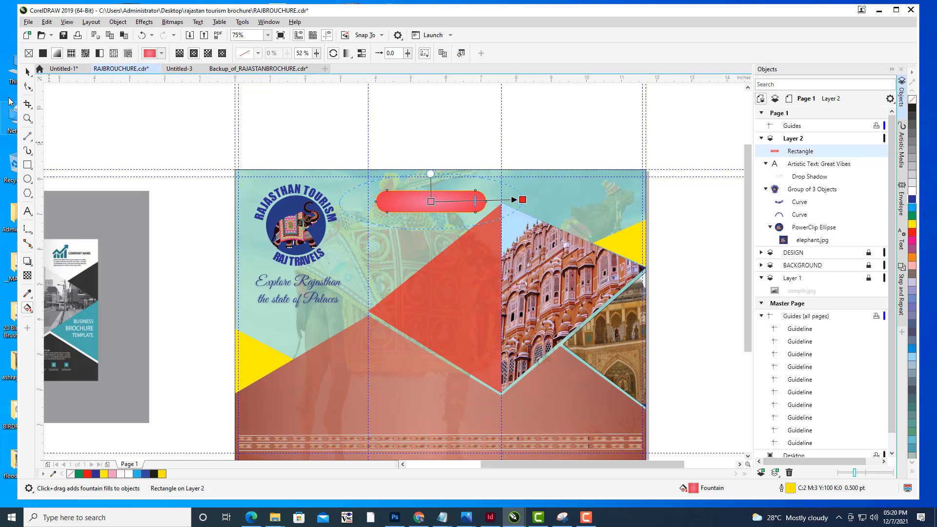
# - Add the two-line text "ACCOMODATION AVAILABLE" above the middle panel
pyautogui.click(28, 72)
pyautogui.click(661, 257)
pyautogui.moveTo(630, 280); pyautogui.dragTo(651, 282)
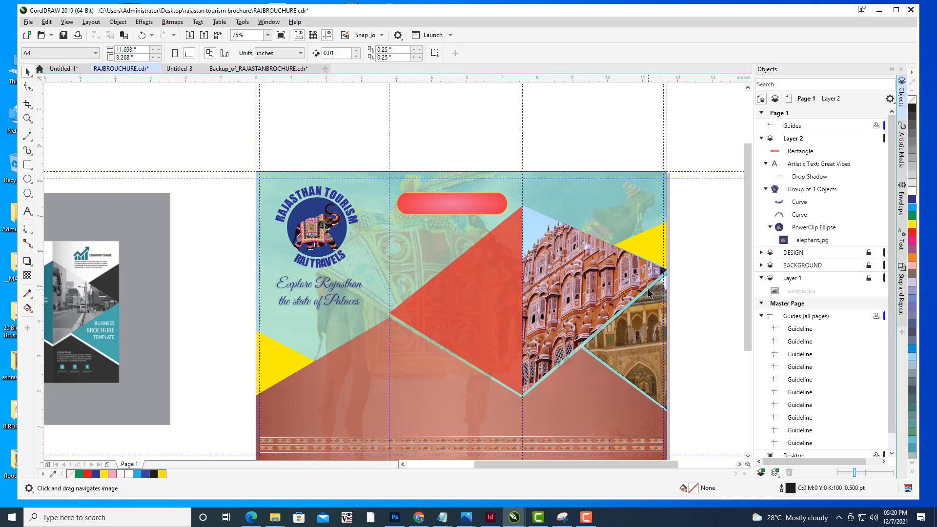
pyautogui.moveTo(532, 270); pyautogui.dragTo(518, 266)
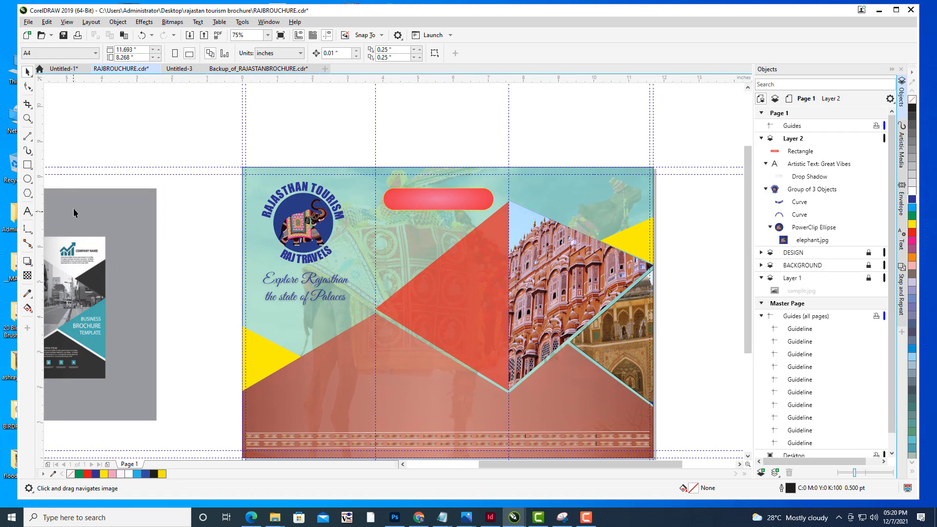
pyautogui.click(28, 211)
pyautogui.moveTo(466, 164); pyautogui.dragTo(480, 194)
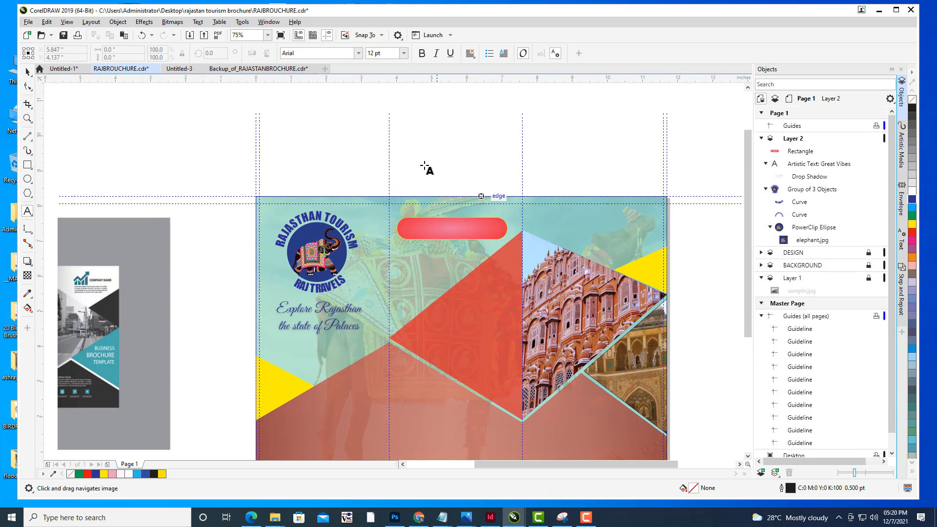
pyautogui.click(421, 160)
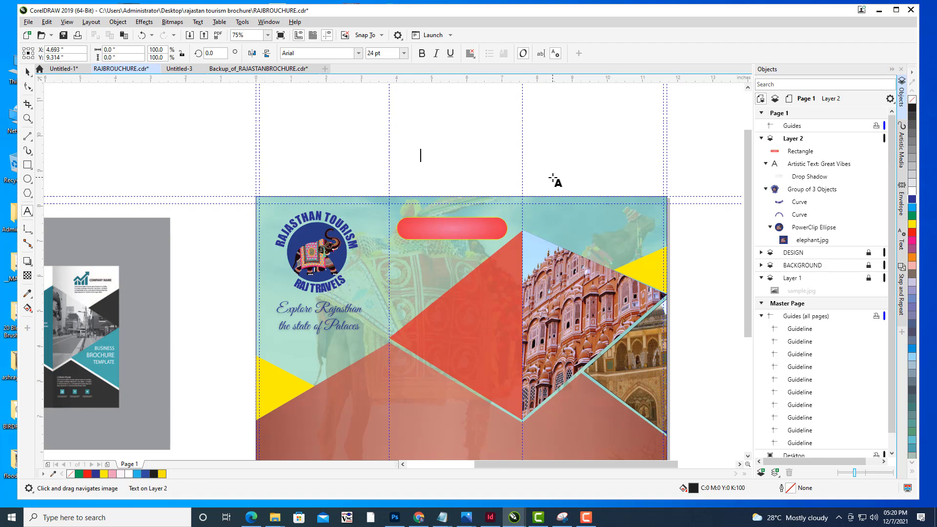
pyautogui.write('AC')
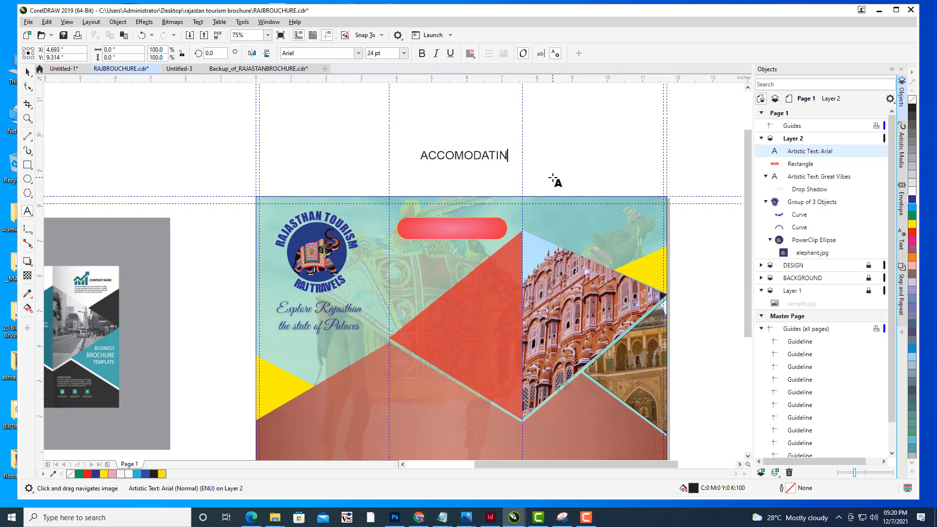
pyautogui.write('COMODATION ')
pyautogui.write('AVAILA')
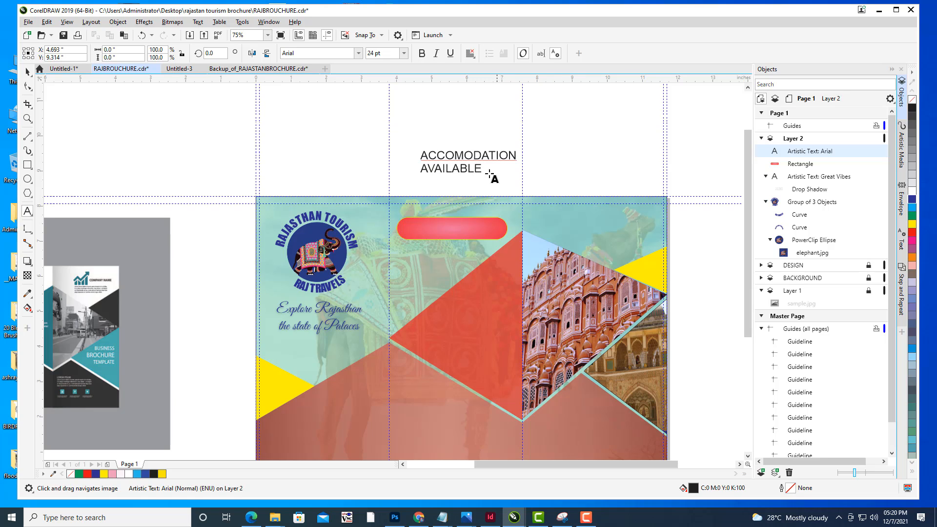
pyautogui.write('BLE')
# - Center-align the new text and make it bold
pyautogui.click(470, 54)
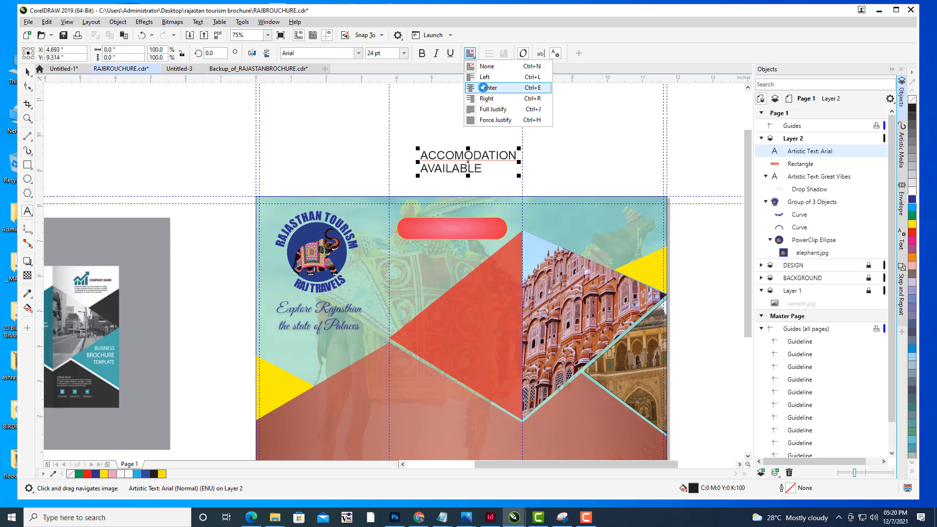
pyautogui.click(483, 88)
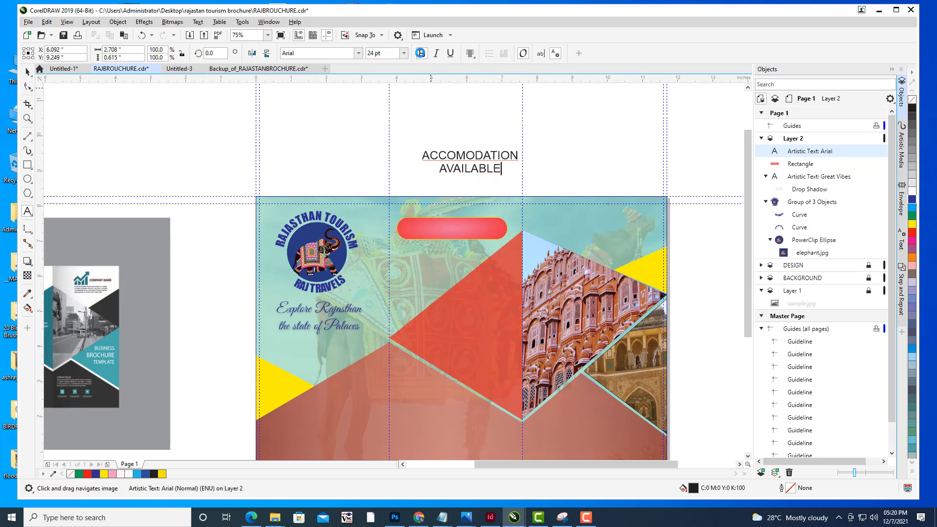
pyautogui.click(421, 53)
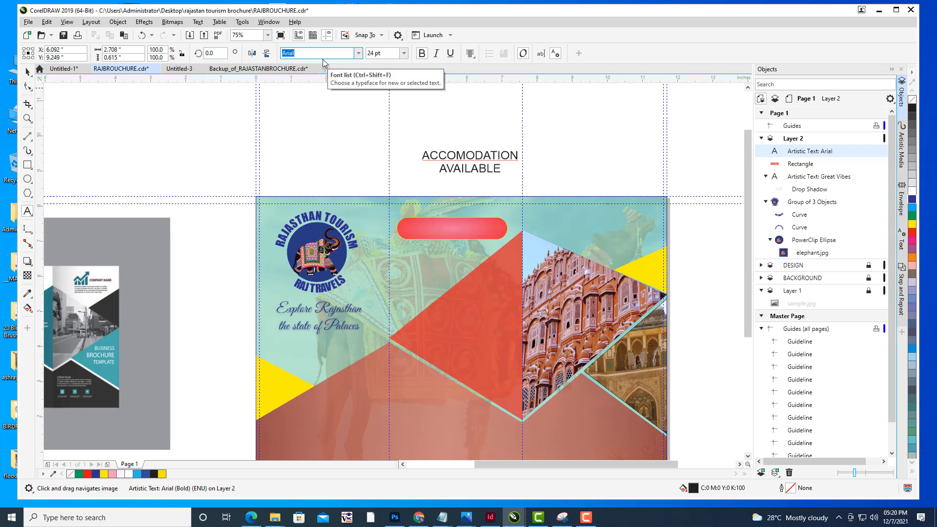
# - Change the text's font to Impact
pyautogui.write('Impact')
pyautogui.press('Return')
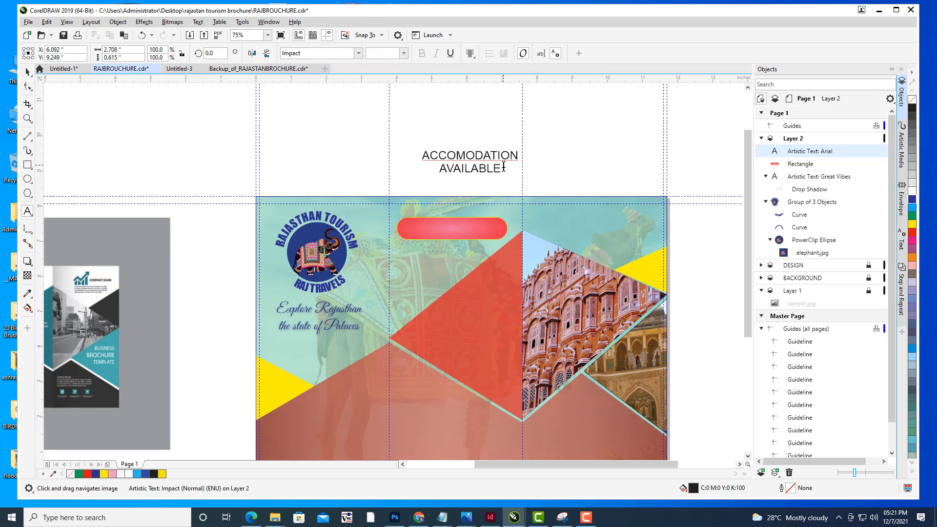
pyautogui.moveTo(503, 166); pyautogui.dragTo(402, 152)
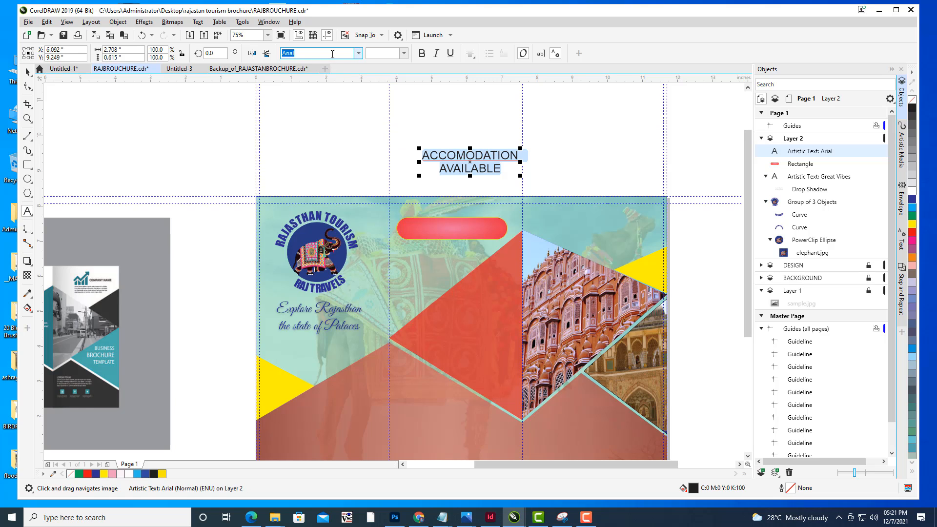
pyautogui.write('Impact')
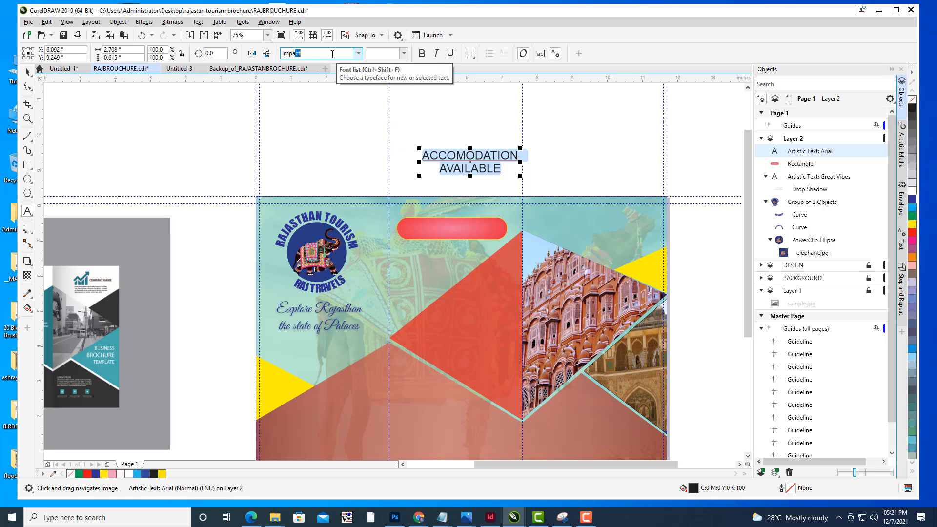
pyautogui.press('Return')
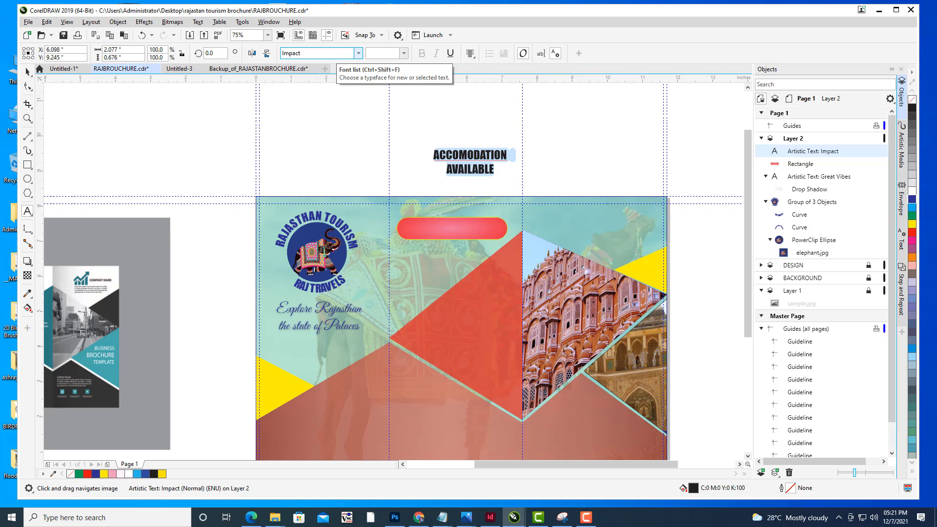
# - Move the "ACCOMODATION AVAILABLE" text onto the red rounded banner and nudge it down slightly
pyautogui.click(27, 72)
pyautogui.moveTo(470, 164); pyautogui.dragTo(489, 217)
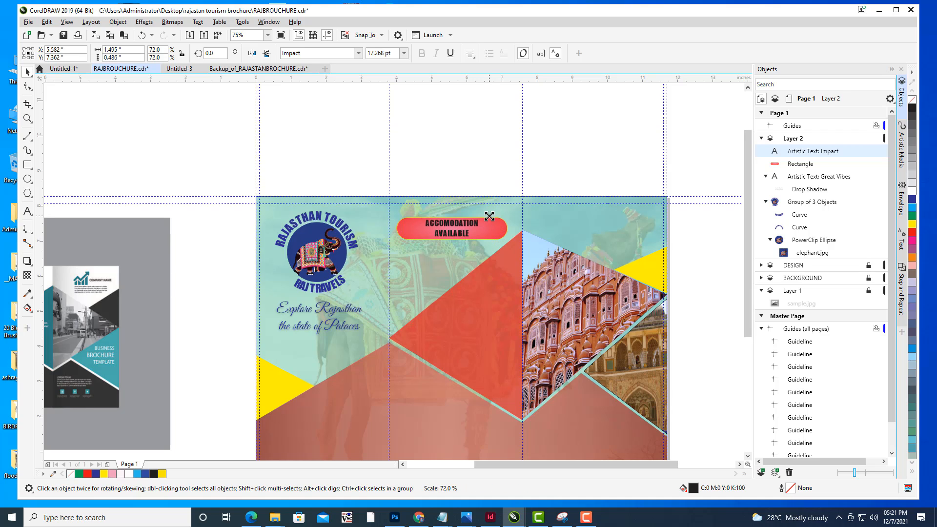
pyautogui.click(497, 157)
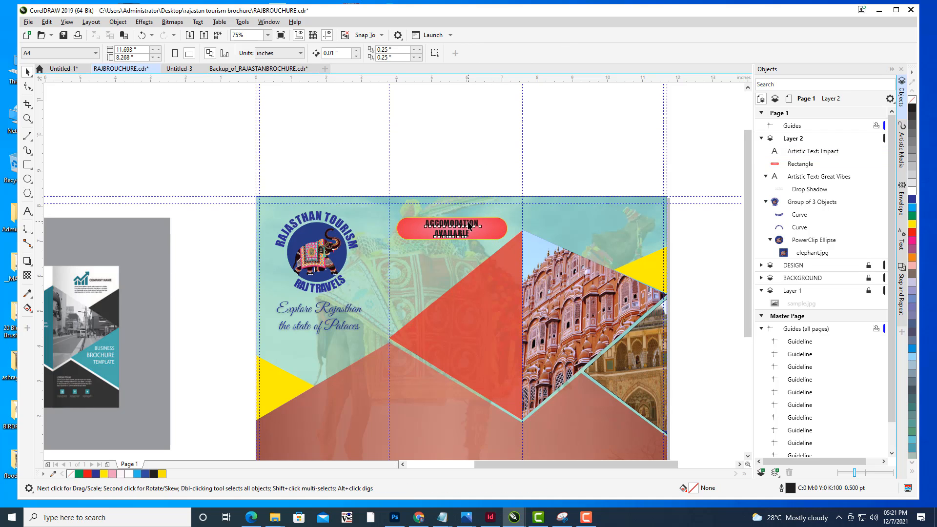
pyautogui.click(473, 224)
pyautogui.press('Down')
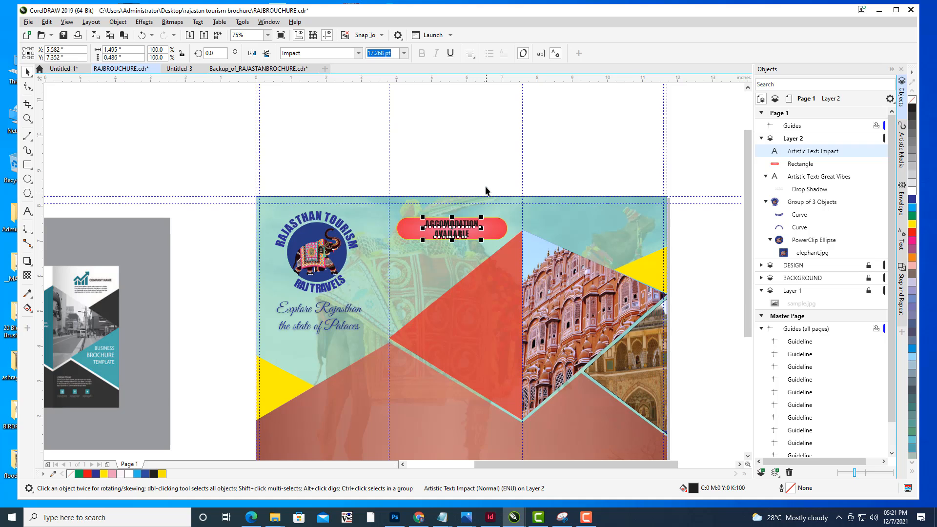
# - Join the two lines of the banner text into a single line reading "ACCOMODATION AVAILABLE"
pyautogui.click(483, 174)
pyautogui.click(459, 223)
pyautogui.scroll(1, 488, 230)
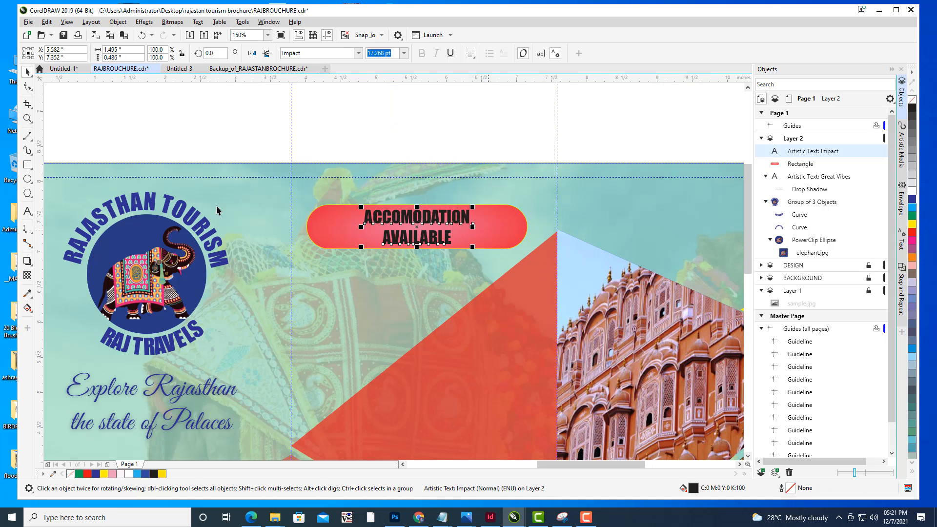
pyautogui.click(27, 211)
pyautogui.click(384, 238)
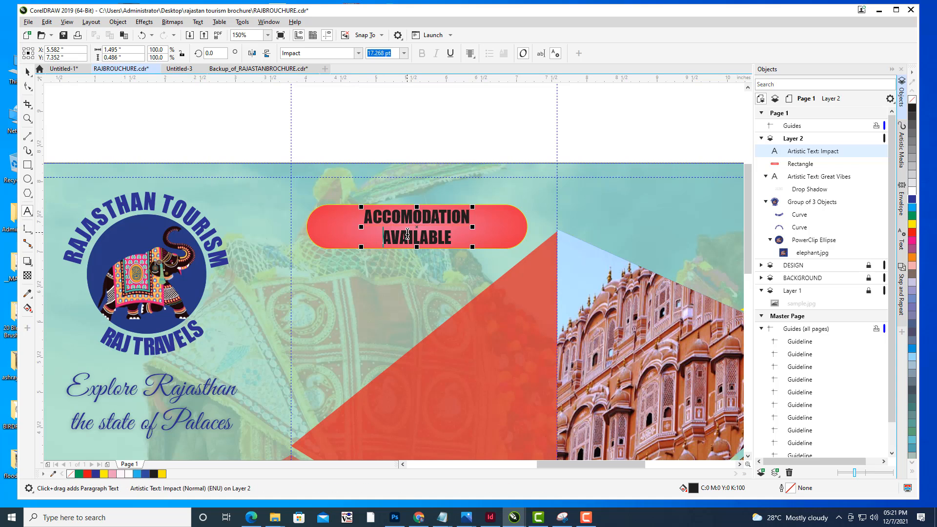
pyautogui.press('BackSpace')
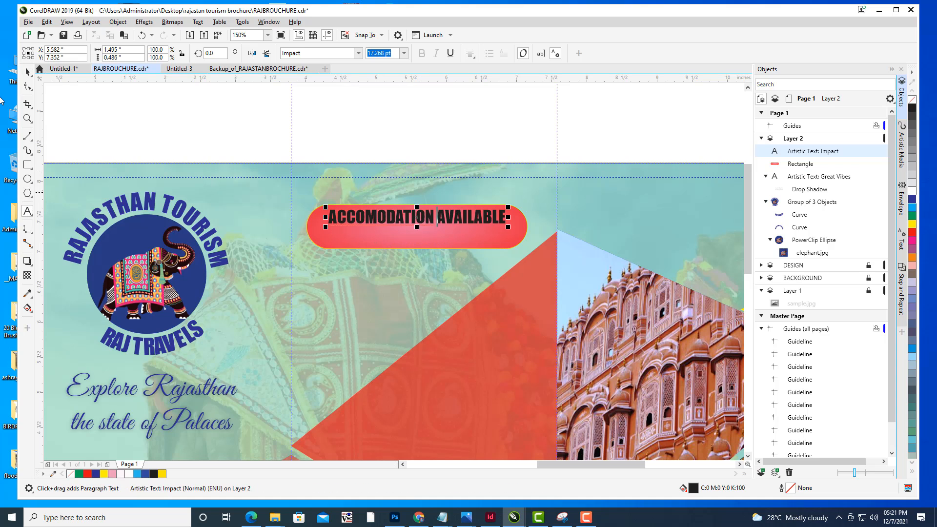
# - Enlarge the single-line text to span the red banner and center it on the banner
pyautogui.hotkey('ctrl', 'space')
pyautogui.moveTo(425, 217); pyautogui.dragTo(423, 227)
pyautogui.moveTo(505, 216); pyautogui.dragTo(516, 215)
pyautogui.moveTo(429, 230); pyautogui.dragTo(434, 229)
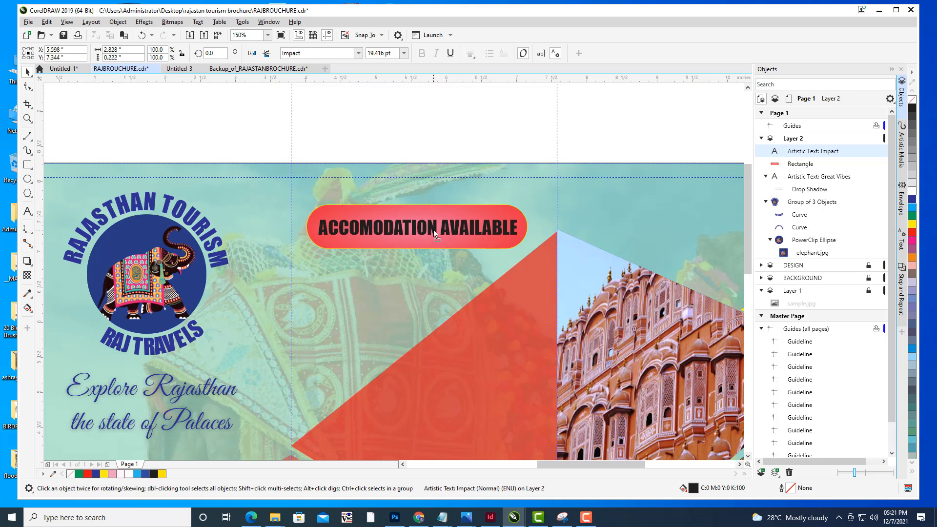
# - Color the "ACCOMODATION AVAILABLE" text yellow
pyautogui.click(912, 226)
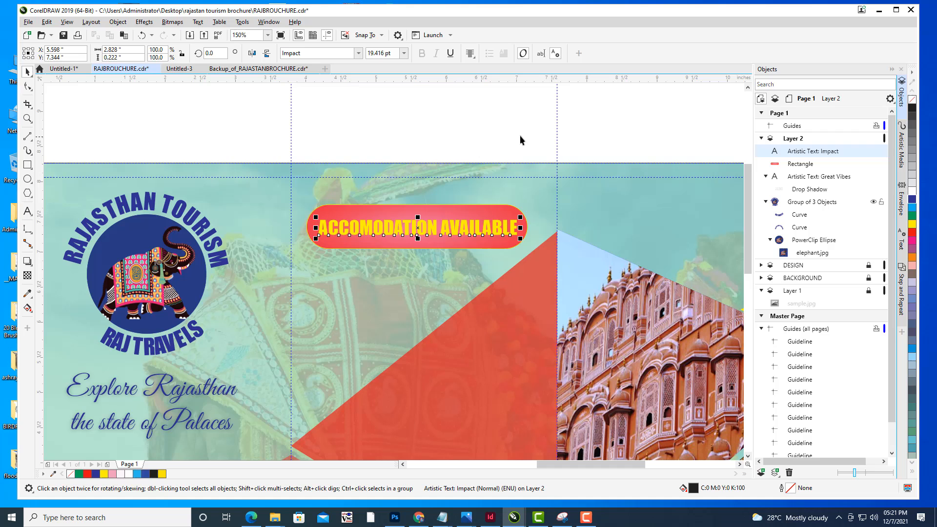
pyautogui.click(497, 120)
pyautogui.scroll(-2, 537, 116)
pyautogui.moveTo(626, 131); pyautogui.dragTo(601, 130)
pyautogui.moveTo(644, 158); pyautogui.dragTo(575, 146)
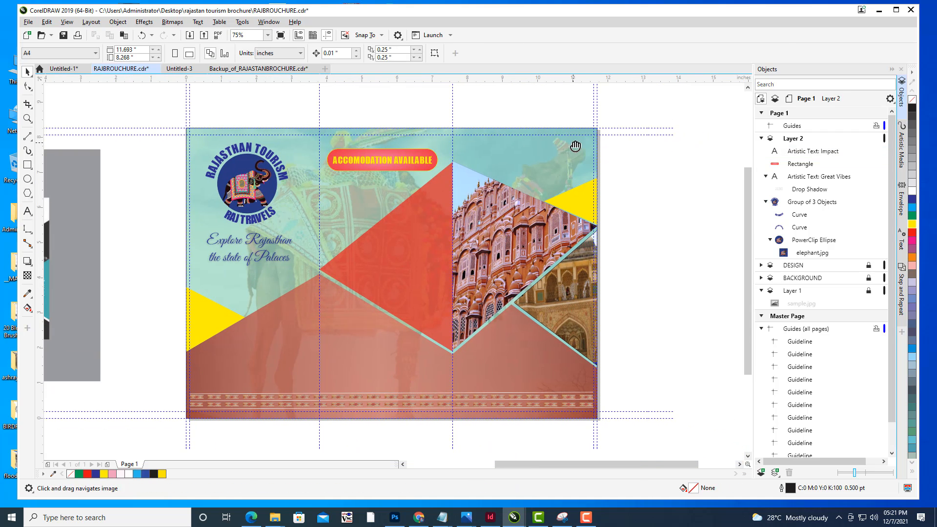
pyautogui.moveTo(408, 191); pyautogui.dragTo(484, 192)
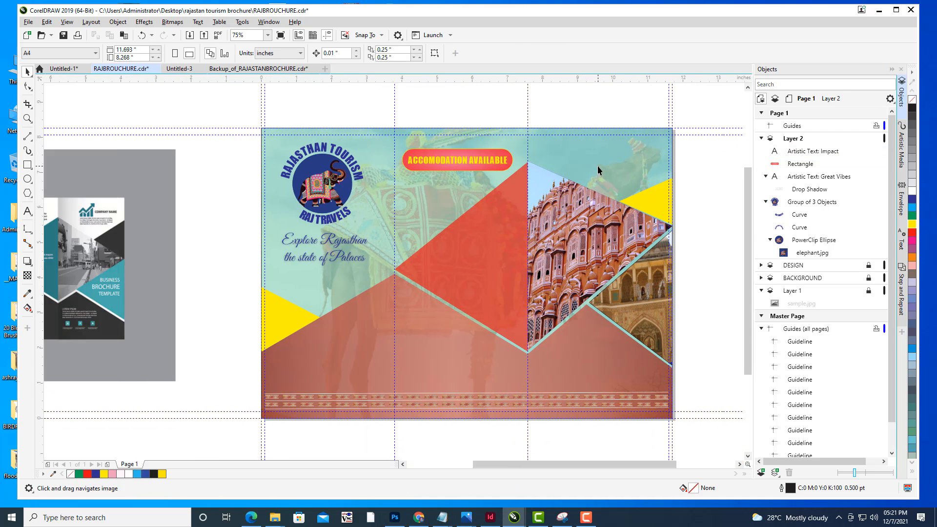
pyautogui.moveTo(597, 166); pyautogui.dragTo(605, 203)
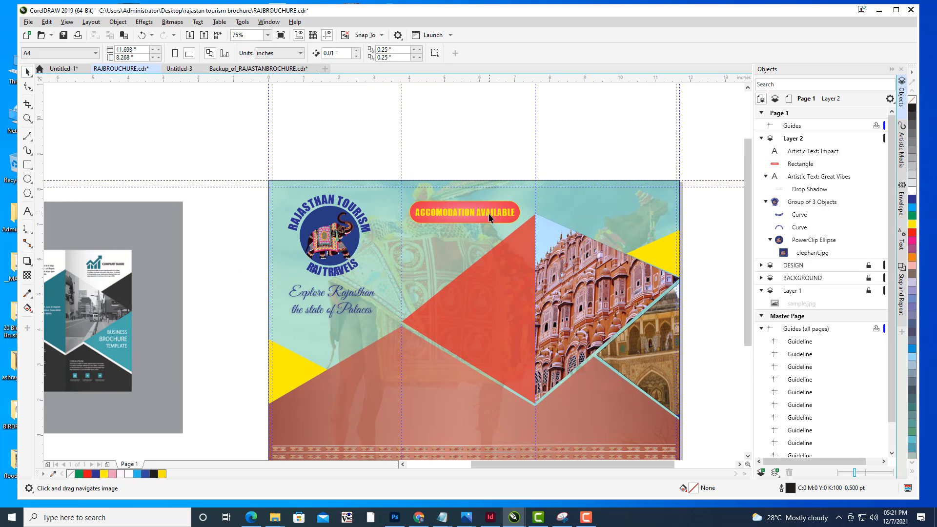
# - Add a drop shadow to the "ACCOMODATION AVAILABLE" text with the Drop Shadow tool
pyautogui.click(489, 215)
pyautogui.scroll(1, 503, 204)
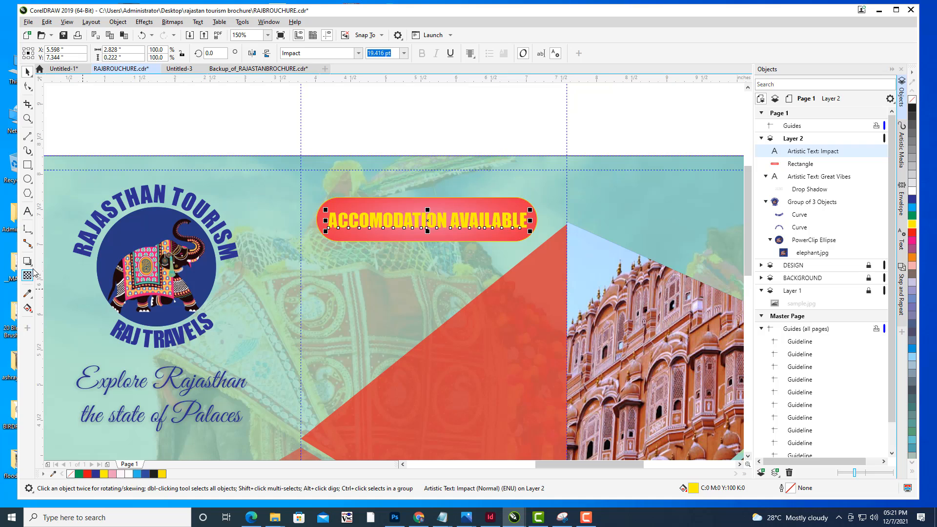
pyautogui.click(30, 264)
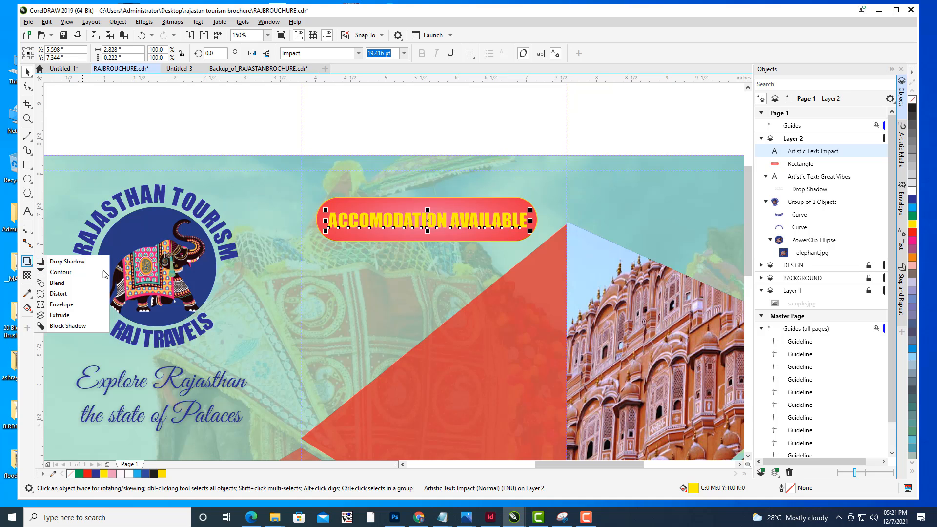
pyautogui.click(67, 261)
pyautogui.moveTo(330, 221); pyautogui.dragTo(528, 220)
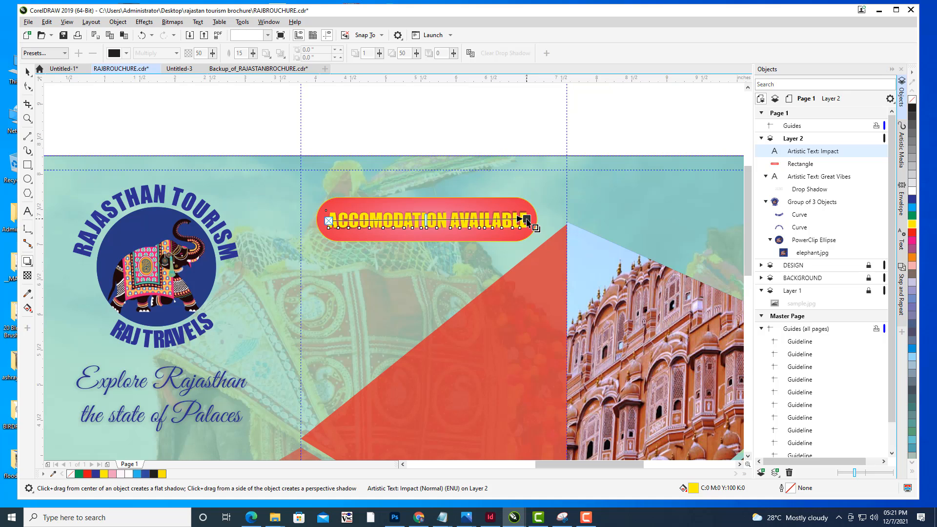
pyautogui.click(27, 72)
pyautogui.click(130, 118)
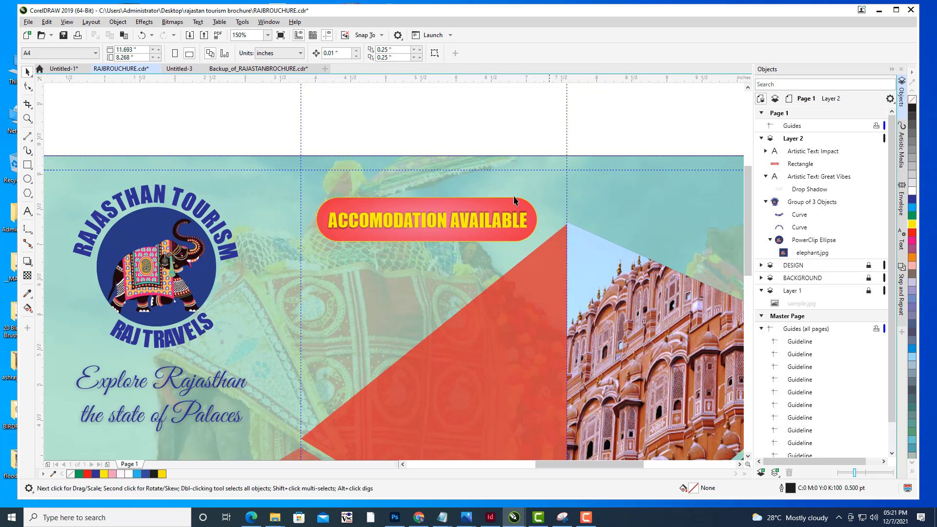
# - Add a drop shadow to the red rounded banner rectangle behind the text
pyautogui.click(432, 241)
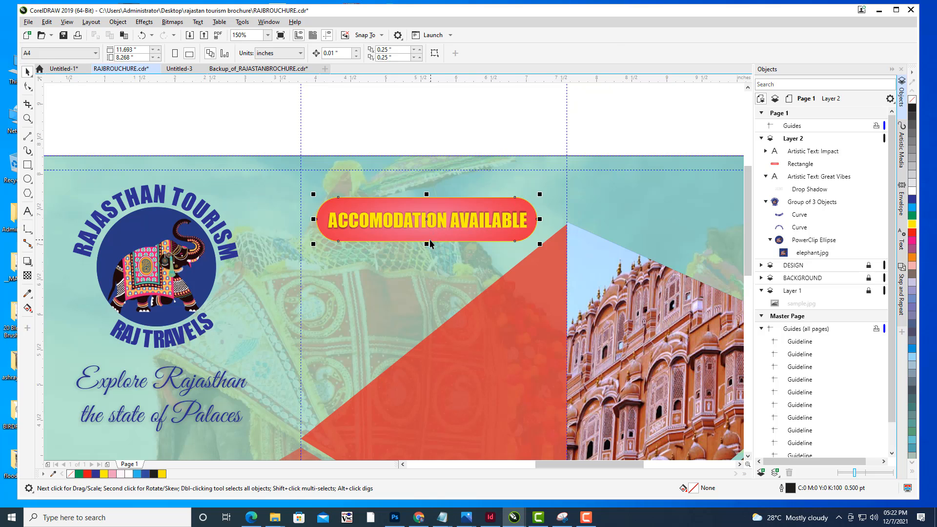
pyautogui.click(30, 263)
pyautogui.click(68, 264)
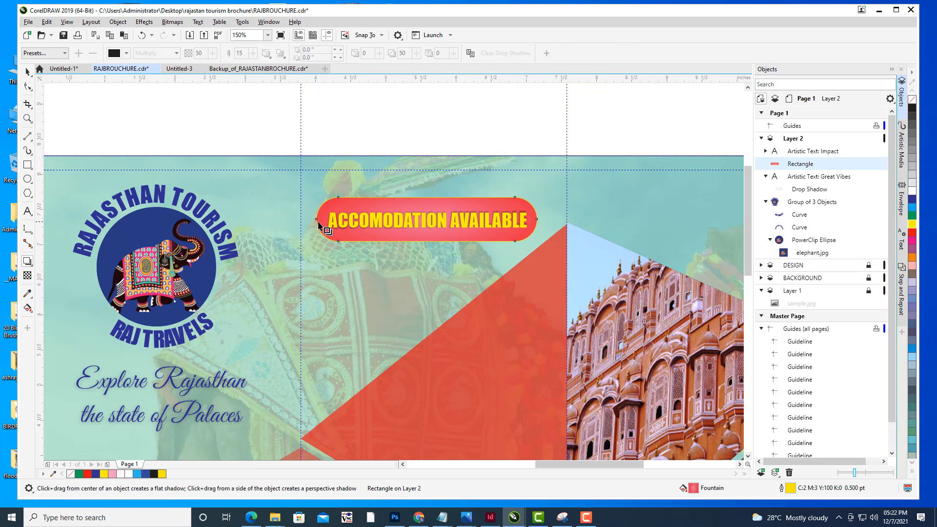
pyautogui.moveTo(316, 220); pyautogui.dragTo(539, 220)
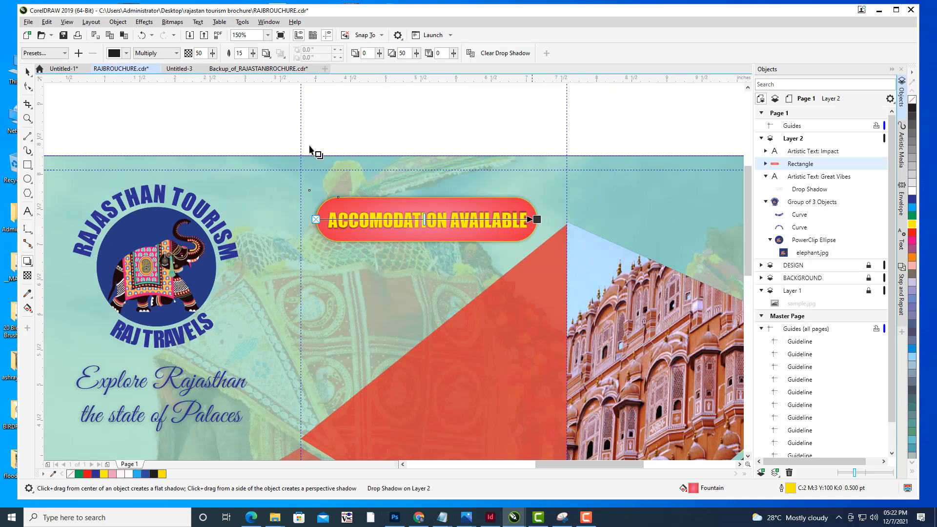
pyautogui.click(28, 73)
pyautogui.click(453, 134)
# - Examine the whole brochure layout with the shadowed banner
pyautogui.scroll(-1, 454, 134)
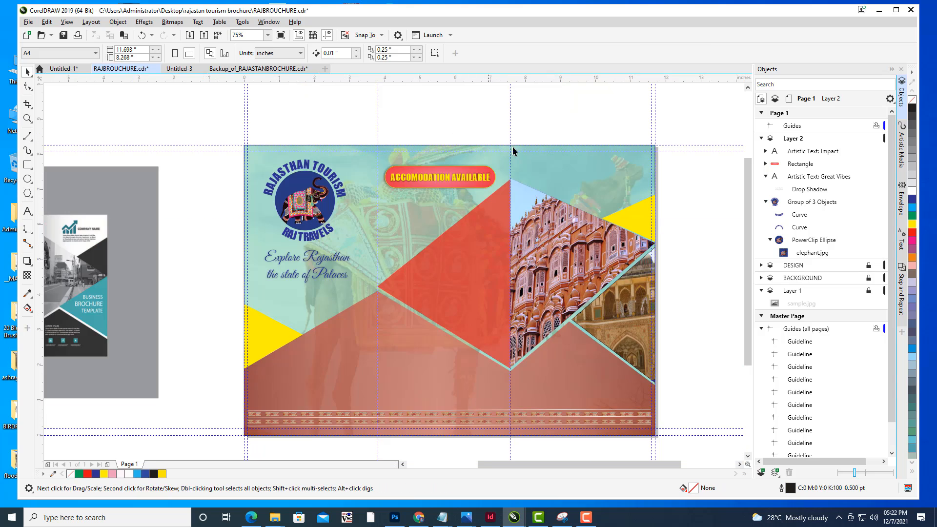
pyautogui.moveTo(549, 148); pyautogui.dragTo(577, 131)
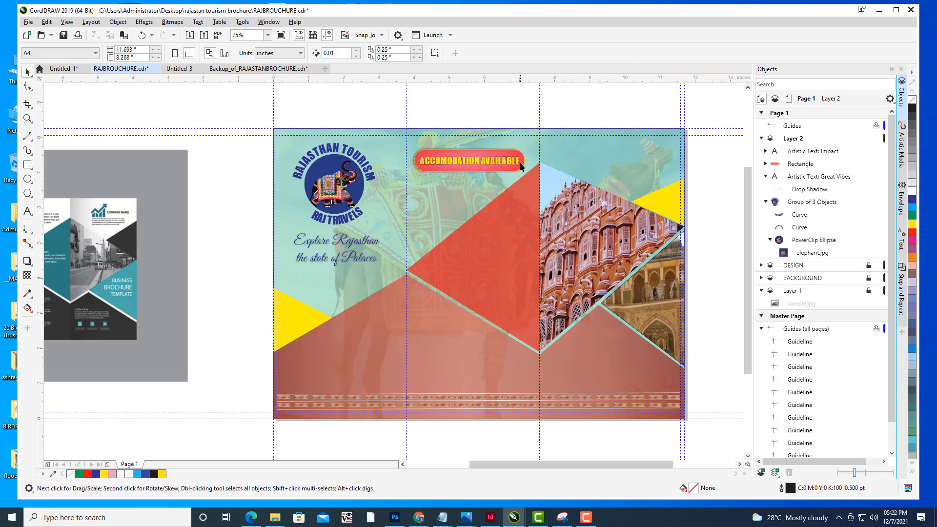
pyautogui.scroll(-1, 585, 191)
pyautogui.scroll(1, 613, 209)
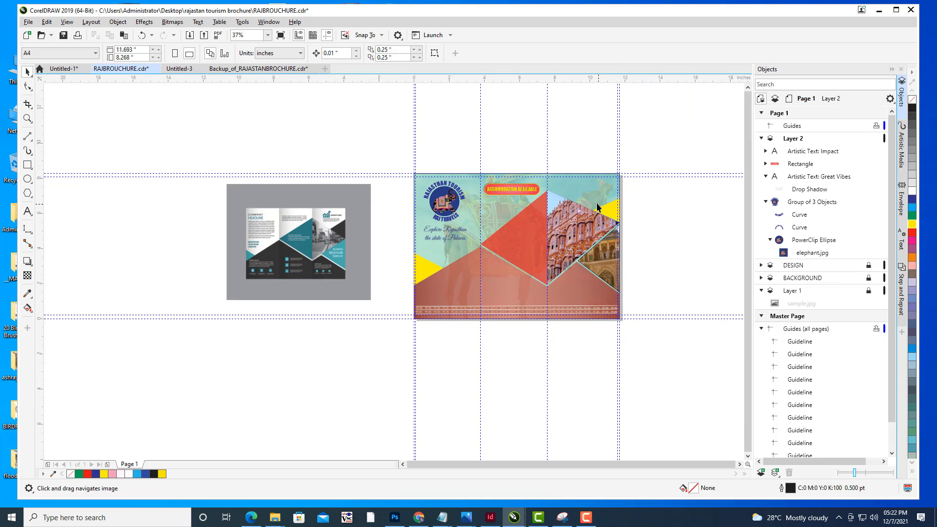
pyautogui.scroll(1, 547, 179)
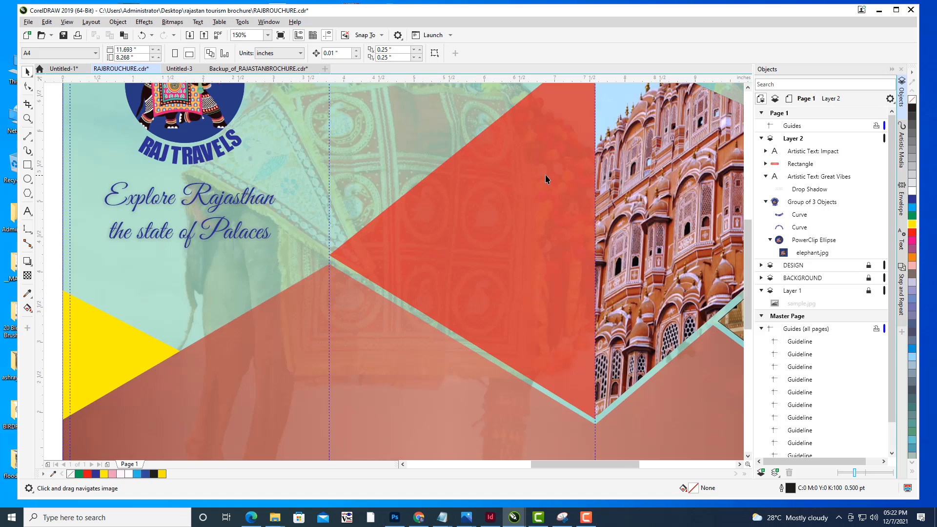
pyautogui.hscroll(1, 539, 175)
pyautogui.scroll(-1, 533, 170)
pyautogui.moveTo(548, 185); pyautogui.dragTo(515, 221)
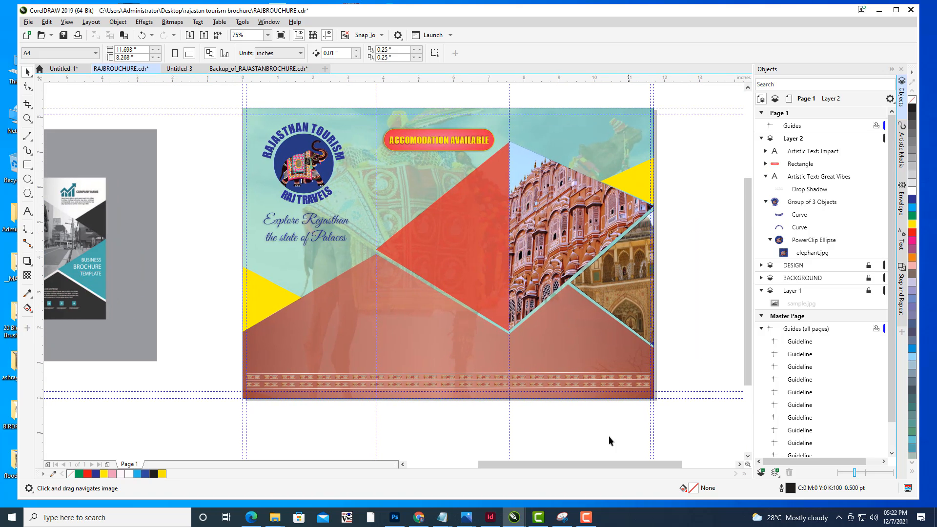
pyautogui.moveTo(432, 213); pyautogui.dragTo(421, 220)
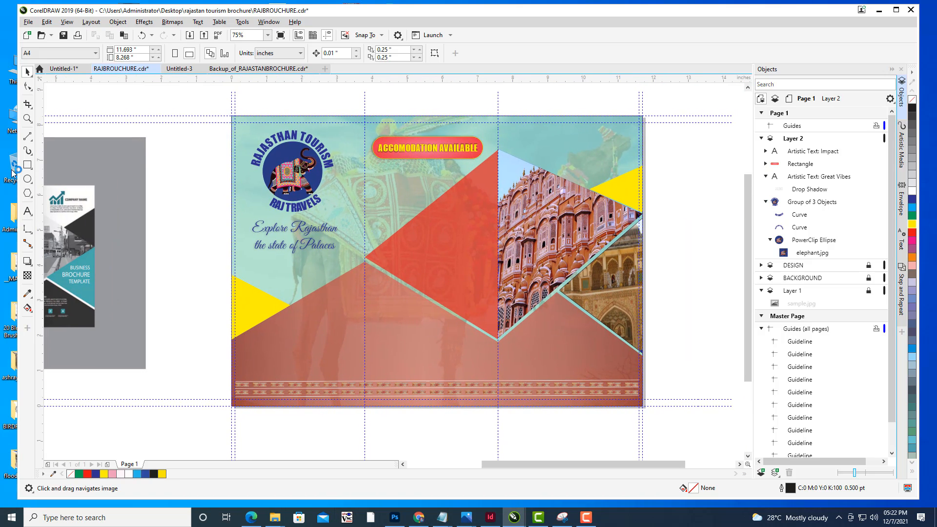
pyautogui.moveTo(337, 194); pyautogui.dragTo(379, 208)
pyautogui.moveTo(497, 194); pyautogui.dragTo(507, 208)
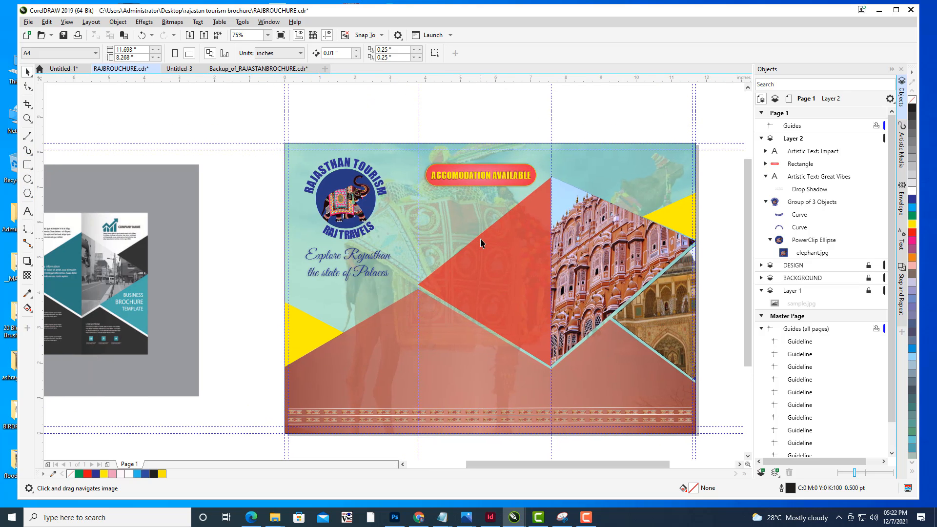
pyautogui.moveTo(483, 243); pyautogui.dragTo(474, 242)
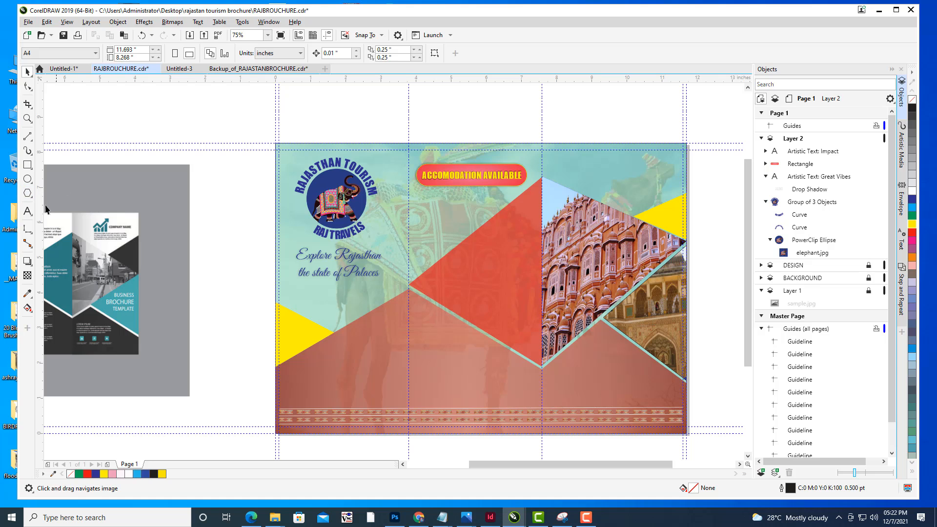
# - Add the text "Features" on the red triangle in the middle panel
pyautogui.click(28, 211)
pyautogui.scroll(2, 436, 211)
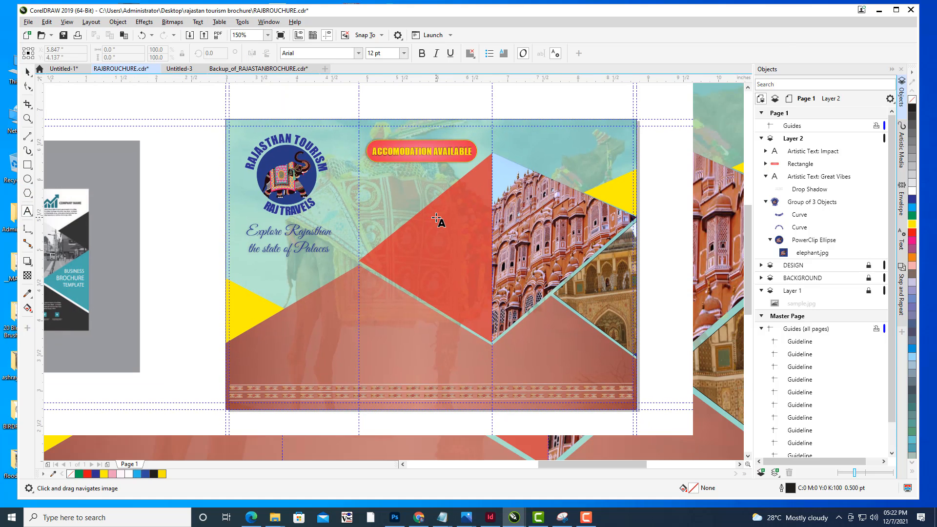
pyautogui.scroll(2, 448, 215)
pyautogui.click(437, 222)
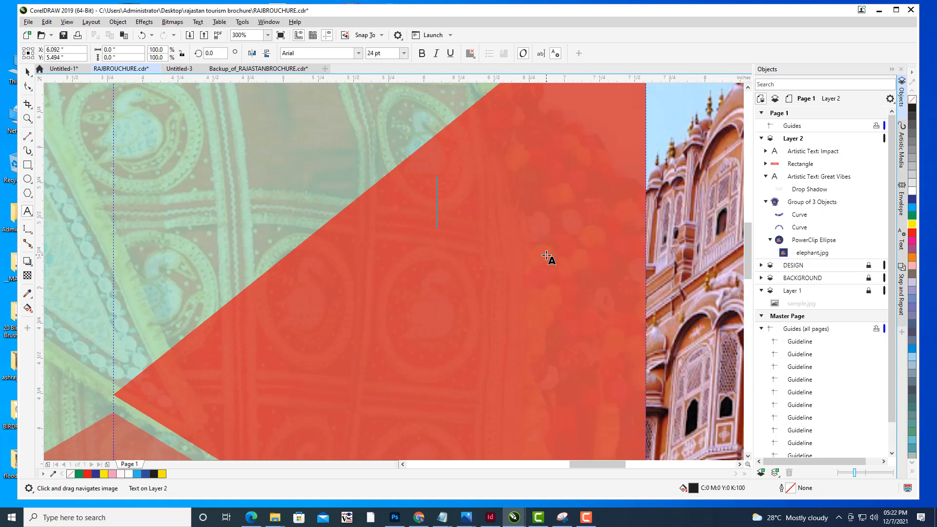
pyautogui.write('Fe')
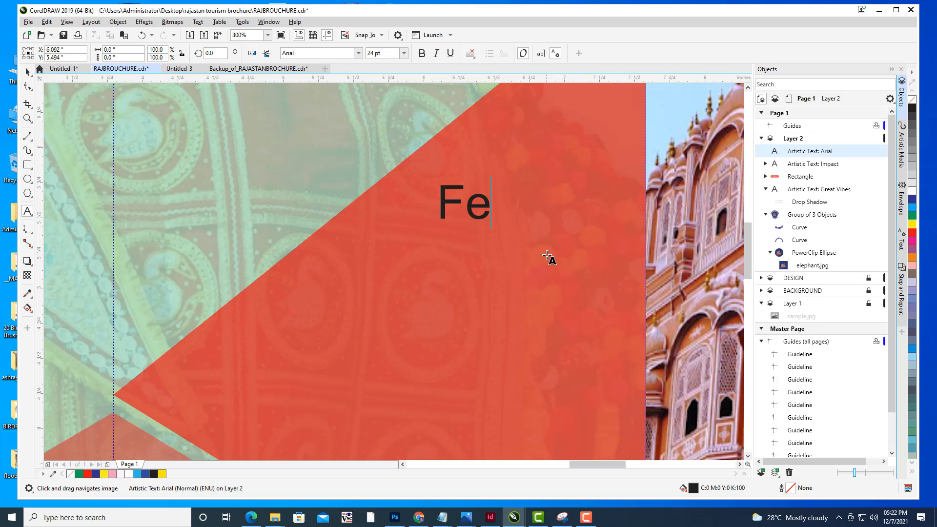
pyautogui.write('ac=ty')
pyautogui.press('BackSpace')
pyautogui.press('BackSpace')
pyautogui.press('BackSpace')
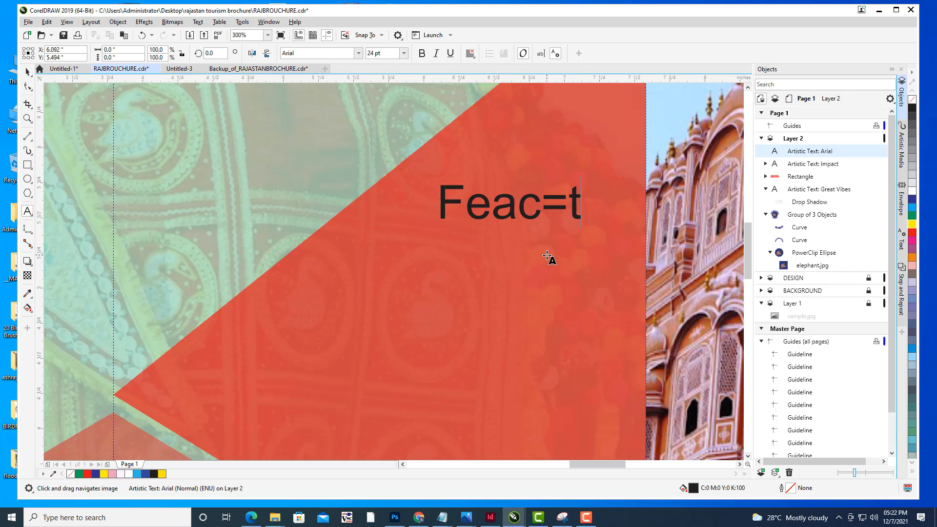
pyautogui.press('BackSpace')
pyautogui.write('tures')
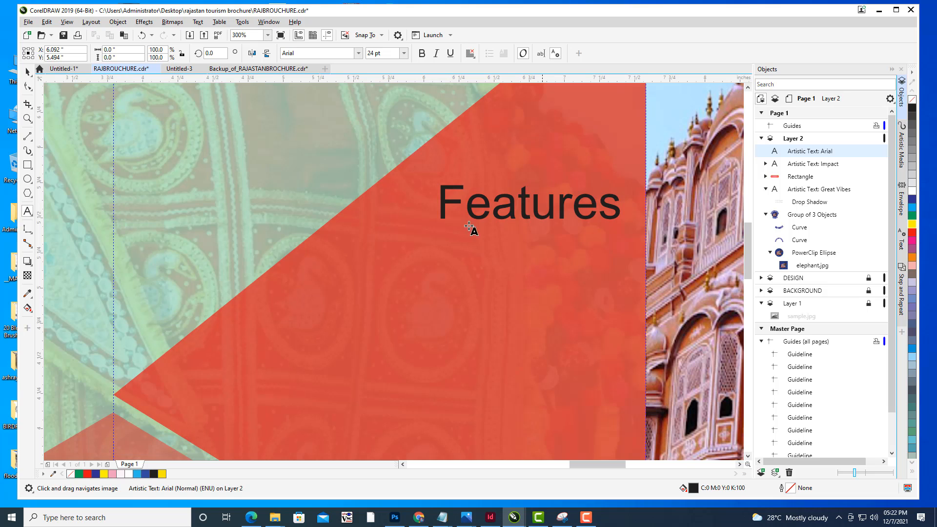
# - Move the "Features" text up slightly and change its font to Great Vibes
pyautogui.hotkey('ctrl', 'space')
pyautogui.moveTo(532, 216); pyautogui.dragTo(515, 184)
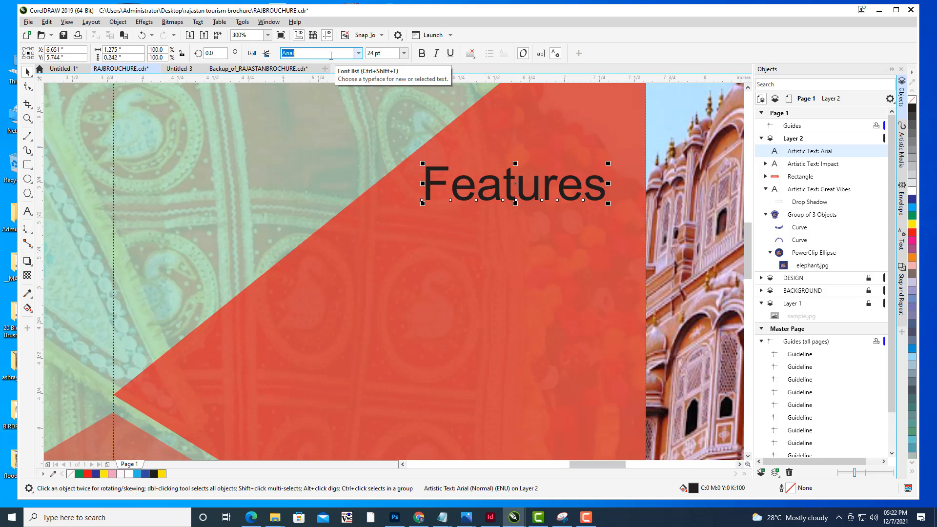
pyautogui.write('Great Vibes')
pyautogui.press('Return')
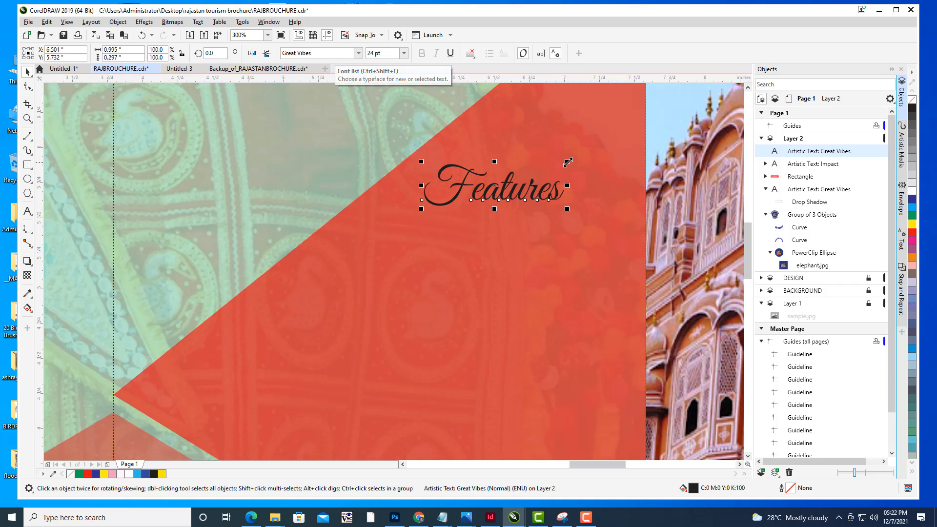
# - Enlarge the "Features" text and color it yellow
pyautogui.moveTo(568, 162); pyautogui.dragTo(614, 148)
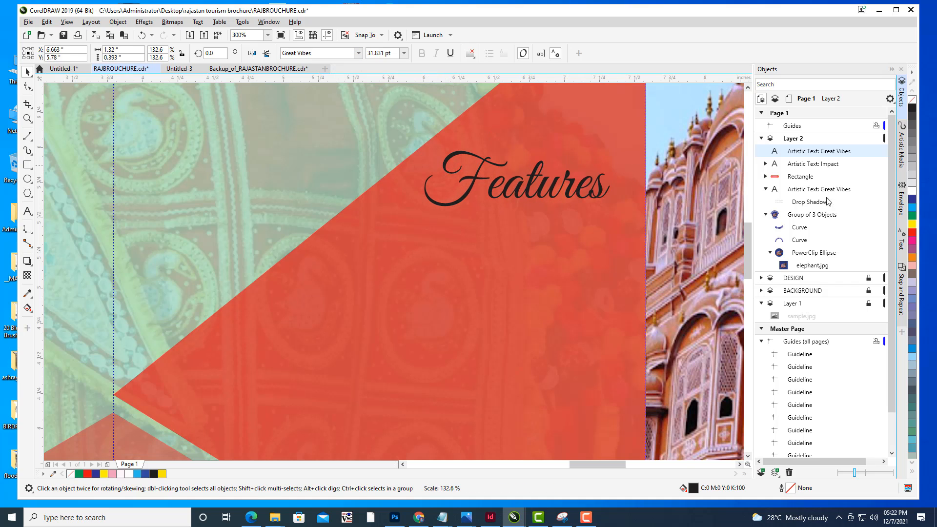
pyautogui.click(913, 224)
pyautogui.moveTo(518, 182); pyautogui.dragTo(512, 185)
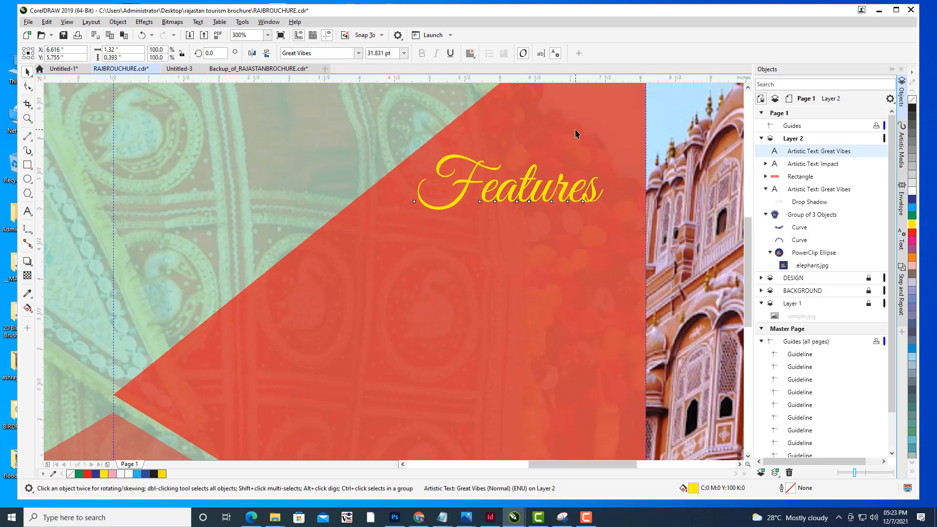
# - Nudge the "Features" text slightly left within the middle panel
pyautogui.scroll(-4, 576, 134)
pyautogui.click(272, 192)
pyautogui.moveTo(731, 147); pyautogui.dragTo(596, 196)
pyautogui.moveTo(659, 209); pyautogui.dragTo(688, 206)
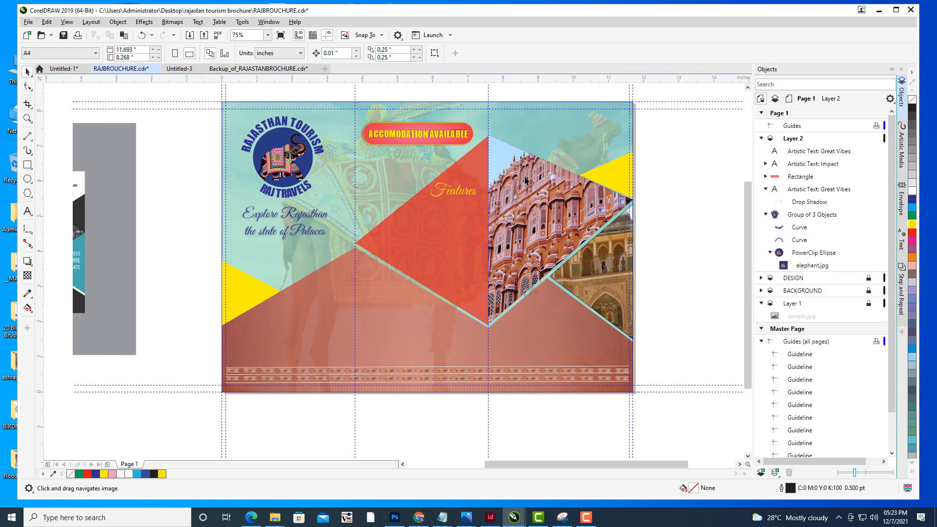
pyautogui.scroll(1, 526, 175)
pyautogui.moveTo(389, 212); pyautogui.dragTo(384, 210)
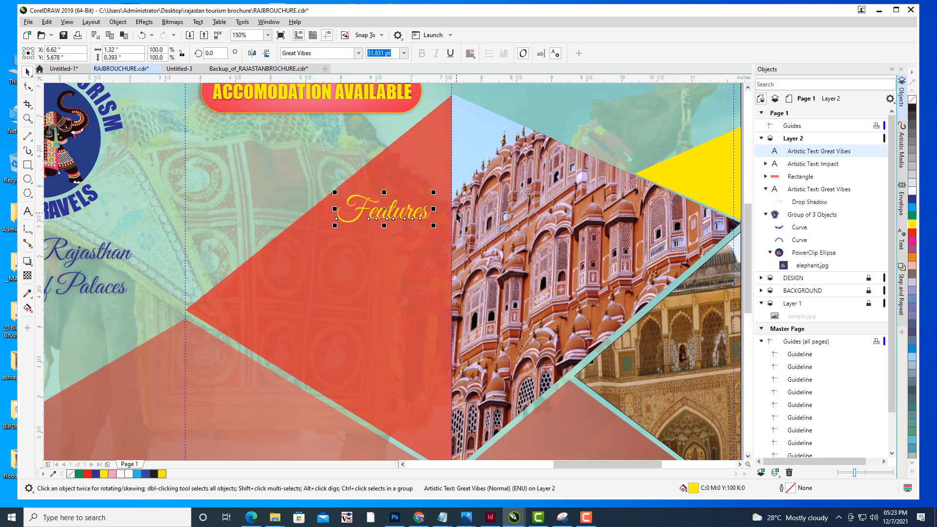
# - Draw a small right-pointing arrow, about 0.24 by 0.17 inches, below the Features heading and fill it yellow
pyautogui.scroll(-1, 457, 214)
pyautogui.click(661, 231)
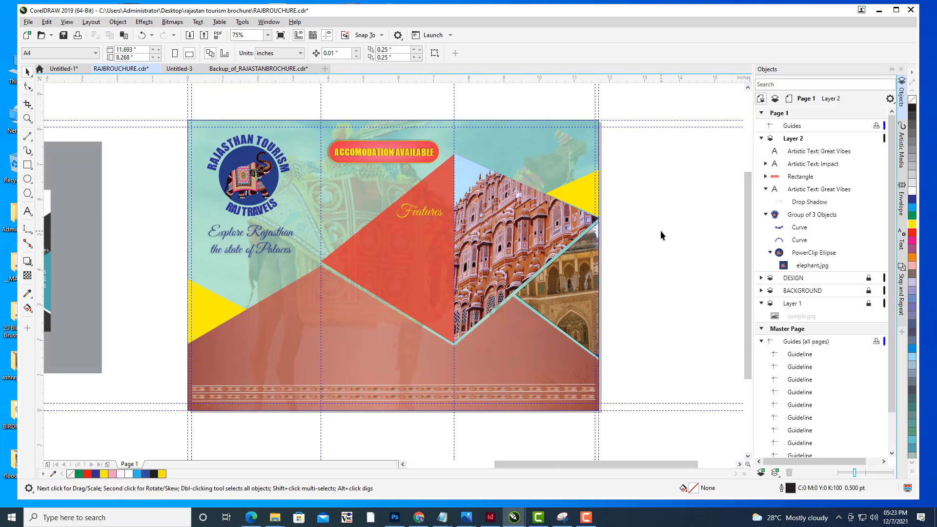
pyautogui.moveTo(575, 181); pyautogui.dragTo(631, 186)
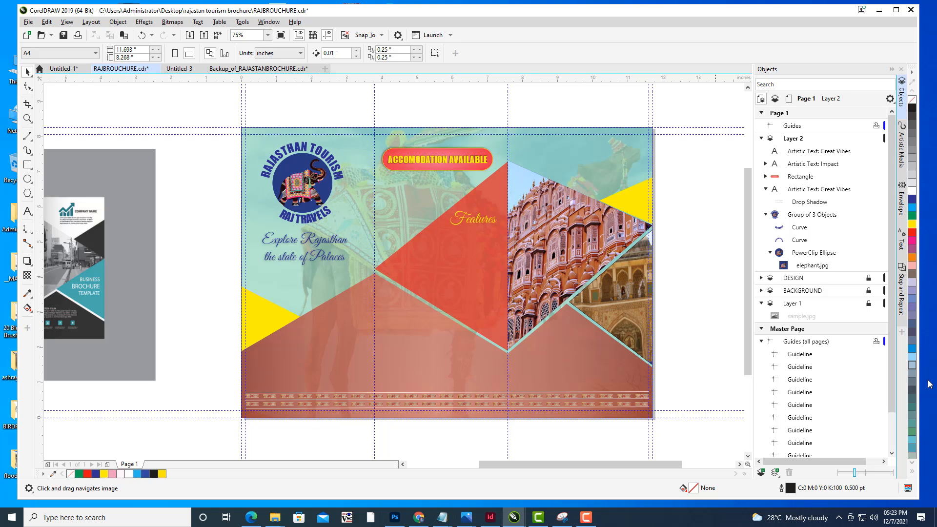
pyautogui.moveTo(486, 270); pyautogui.dragTo(517, 266)
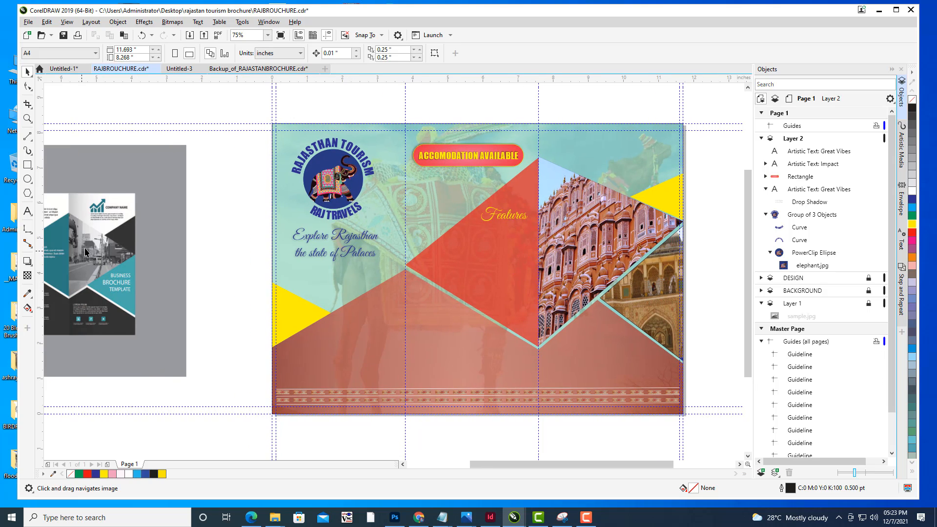
pyautogui.click(28, 196)
pyautogui.click(62, 225)
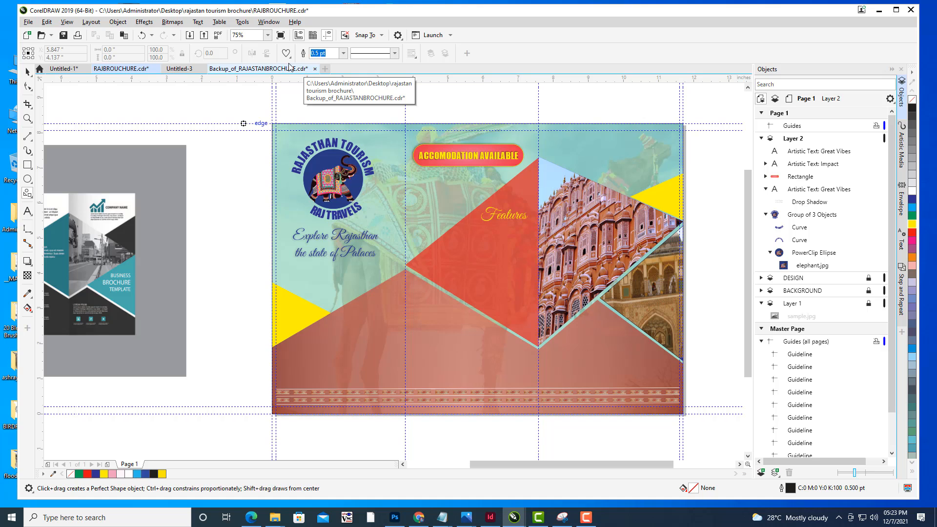
pyautogui.moveTo(410, 190)
pyautogui.mouseDown()
pyautogui.moveTo(400, 196)
pyautogui.moveTo(408, 201)
pyautogui.mouseUp()
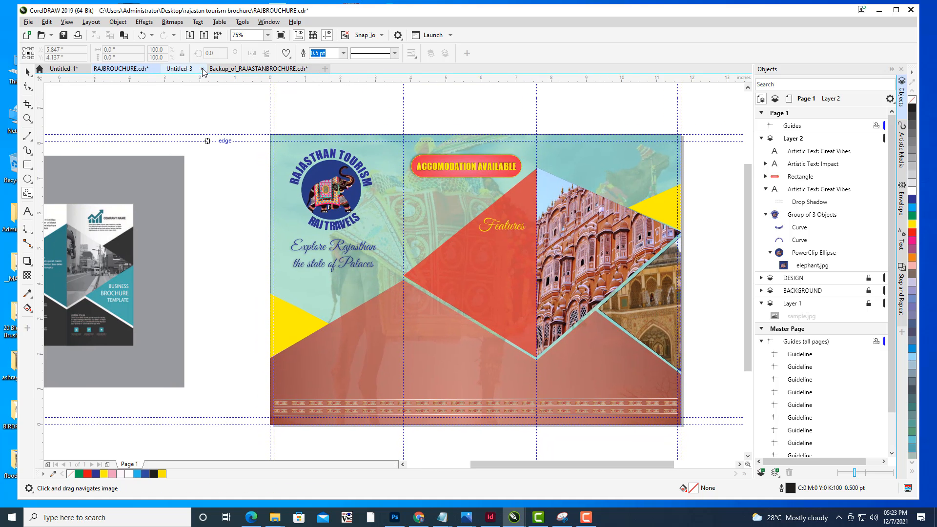
pyautogui.click(286, 53)
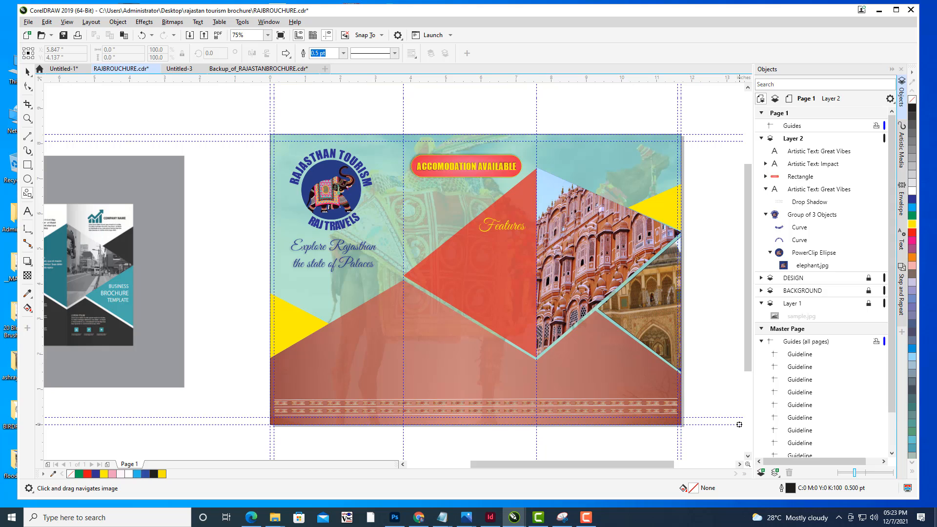
pyautogui.scroll(2, 477, 251)
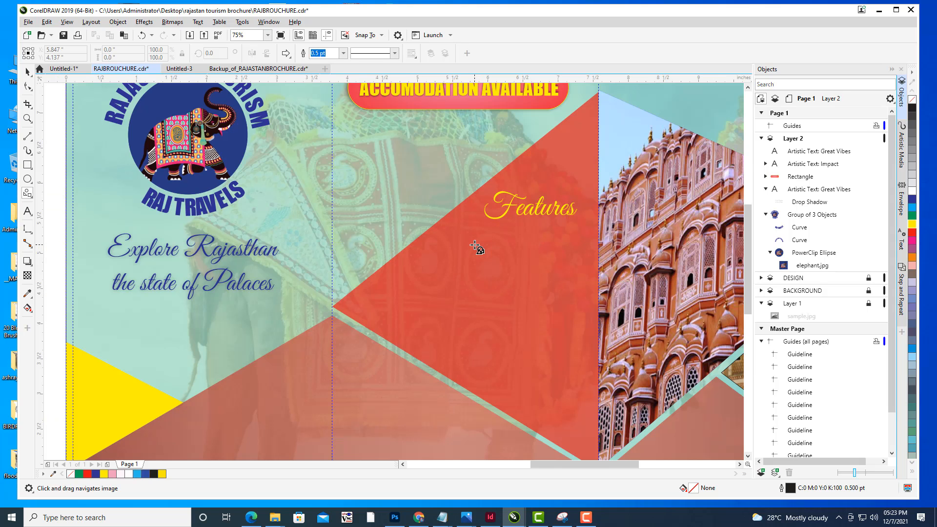
pyautogui.moveTo(432, 241); pyautogui.dragTo(452, 254)
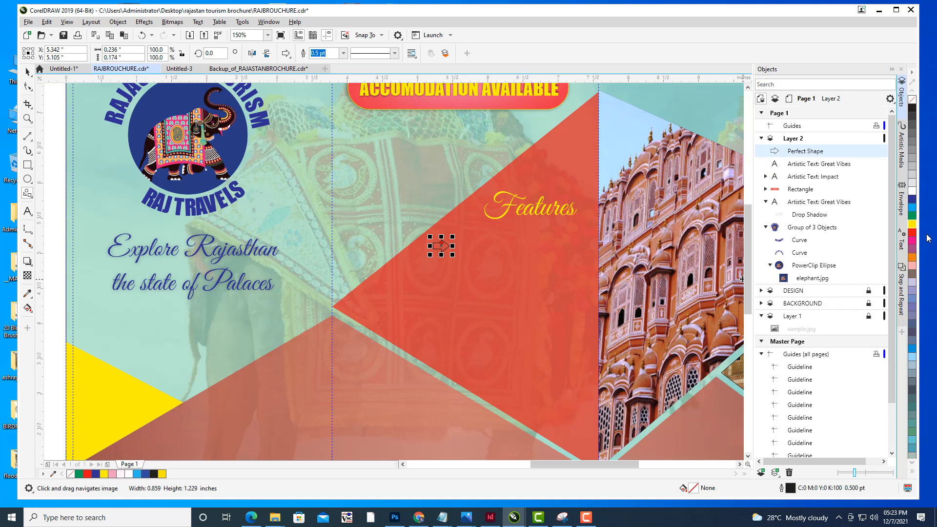
pyautogui.click(910, 224)
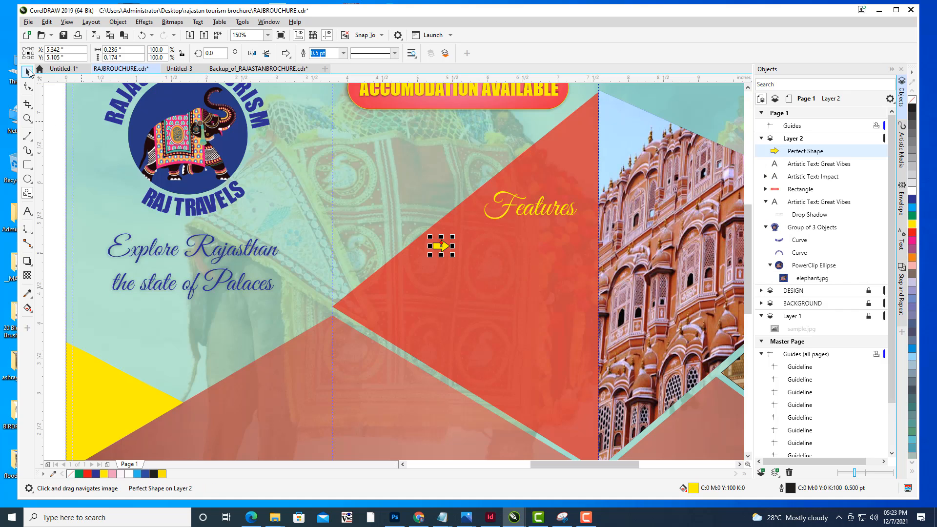
# - Move the arrow slightly up and right and remove its outline
pyautogui.click(27, 71)
pyautogui.moveTo(441, 246); pyautogui.dragTo(451, 240)
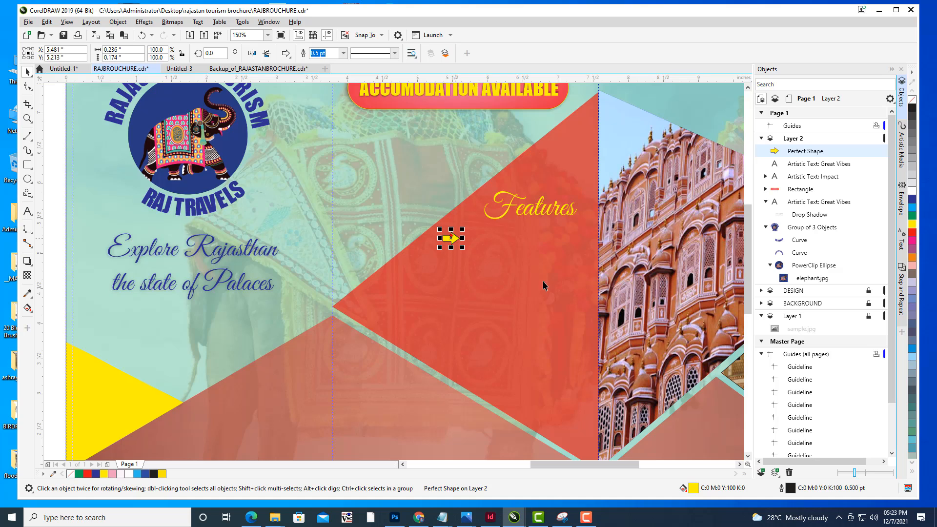
pyautogui.click(343, 53)
pyautogui.click(323, 63)
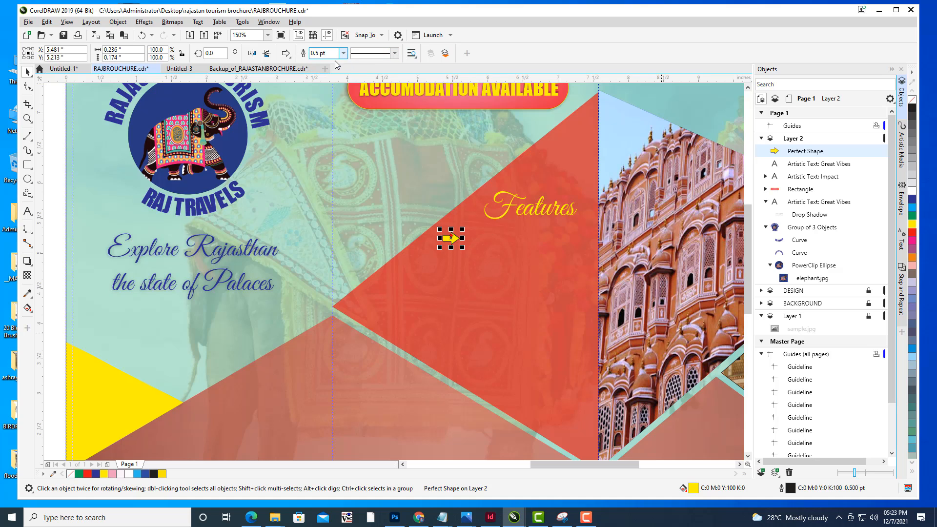
pyautogui.click(378, 155)
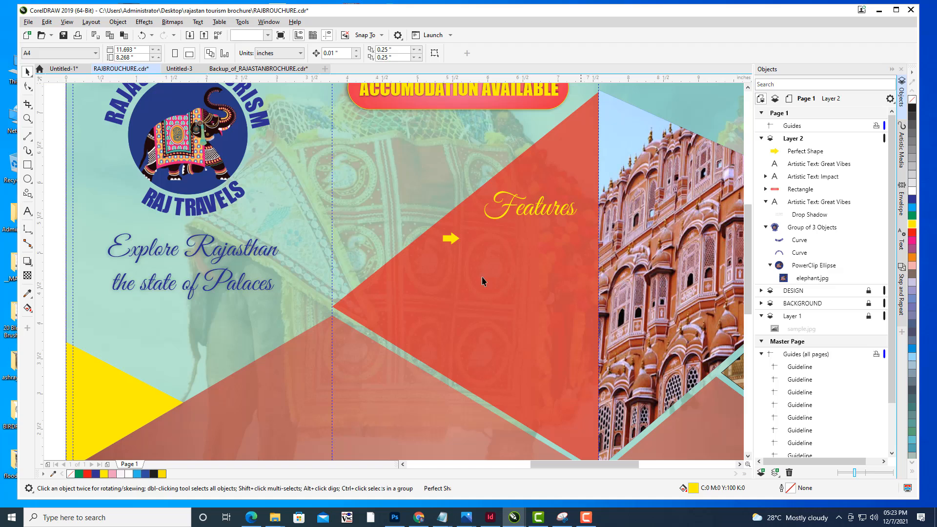
# - Add the text "Cab Service" to the right of the yellow arrow
pyautogui.click(28, 211)
pyautogui.click(483, 246)
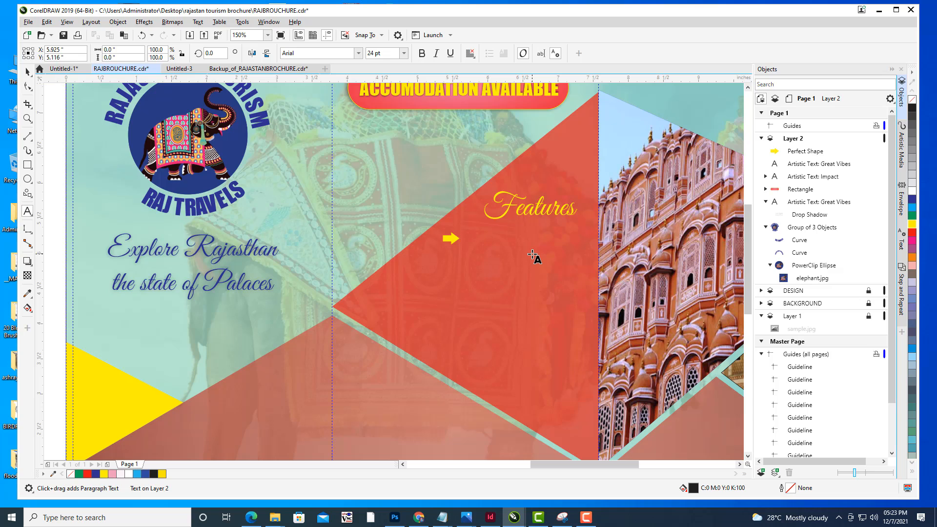
pyautogui.write('Ca')
pyautogui.press('BackSpace')
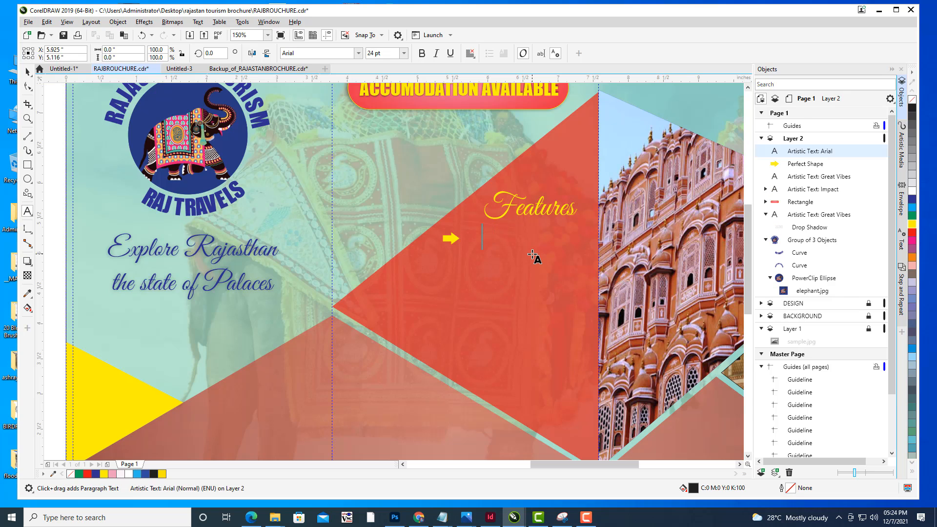
pyautogui.write('Cab ser')
pyautogui.press('BackSpace')
pyautogui.press('BackSpace')
pyautogui.write('S')
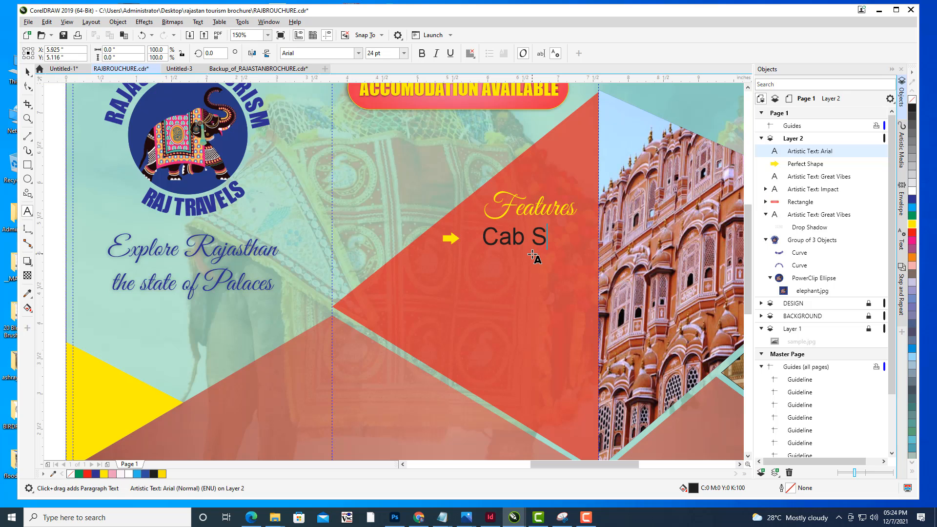
pyautogui.write('ervice')
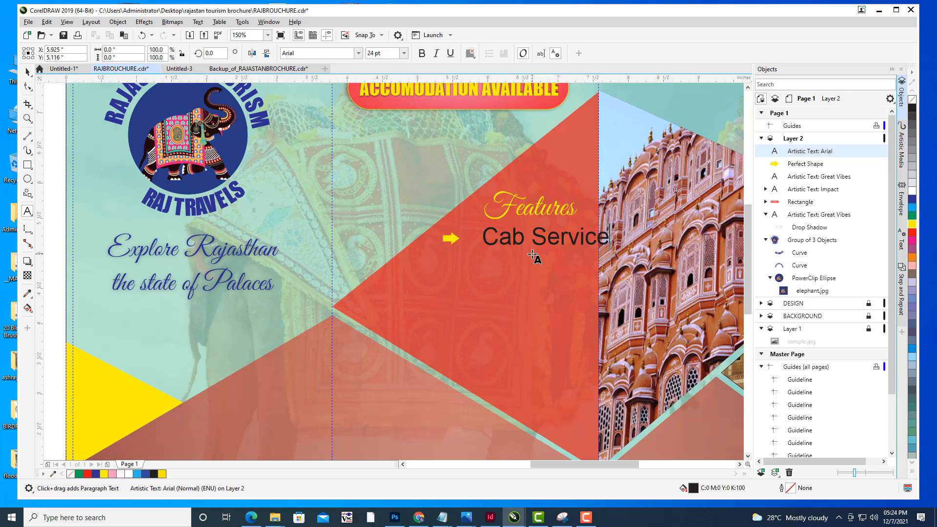
# - Nudge the Cab Service text left toward the arrow and change its font to Impact
pyautogui.press('Escape')
pyautogui.press('space')
pyautogui.moveTo(535, 236); pyautogui.dragTo(524, 236)
pyautogui.click(420, 53)
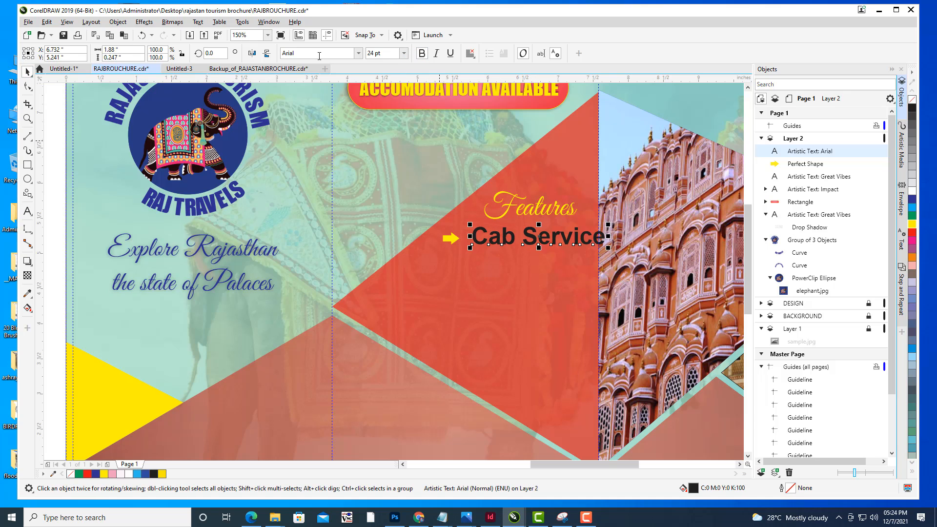
pyautogui.click(317, 54)
pyautogui.write('i')
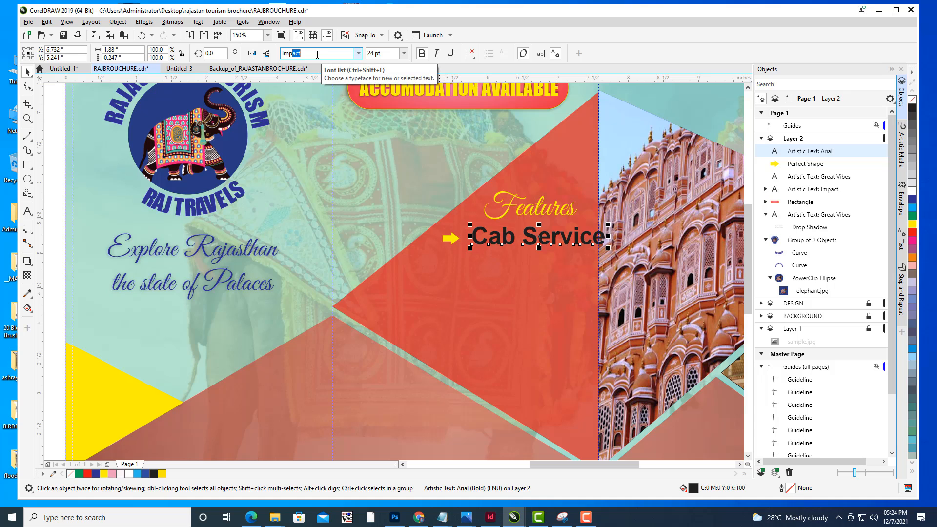
pyautogui.press('Return')
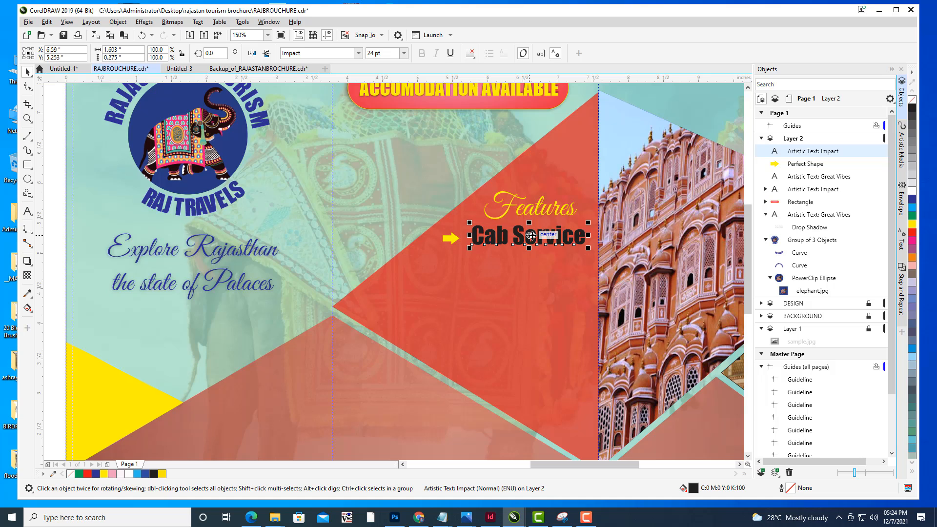
# - Shrink the Cab Service text to about 20.9 pt beside the arrow and color it yellow
pyautogui.click(531, 235)
pyautogui.moveTo(530, 224); pyautogui.dragTo(532, 223)
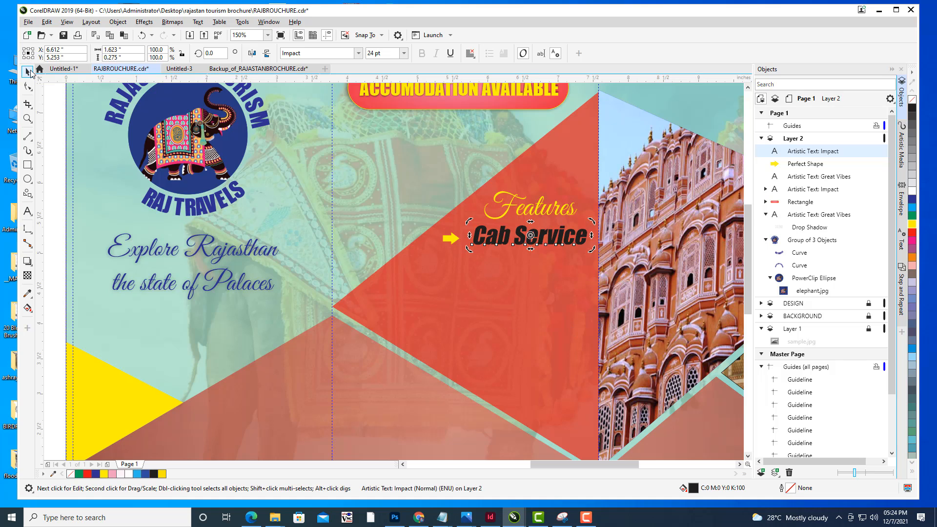
pyautogui.click(577, 235)
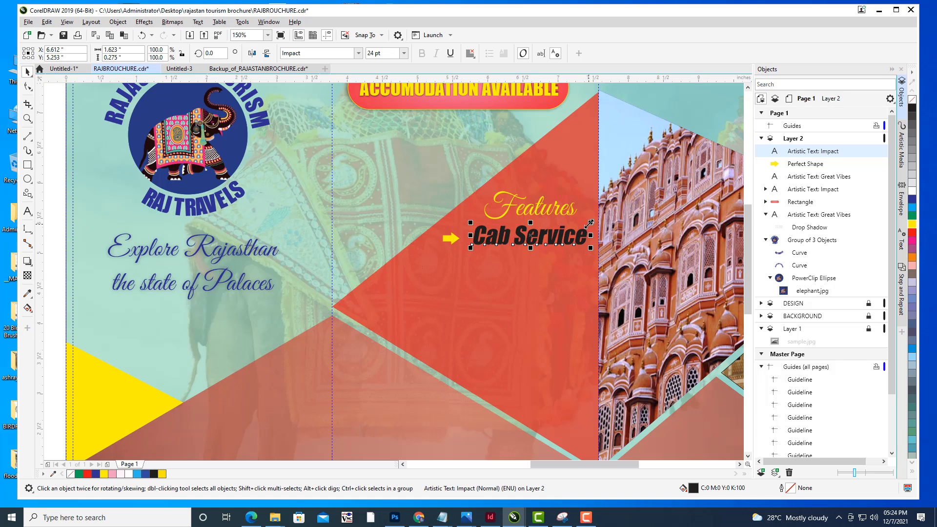
pyautogui.moveTo(591, 223); pyautogui.dragTo(525, 239)
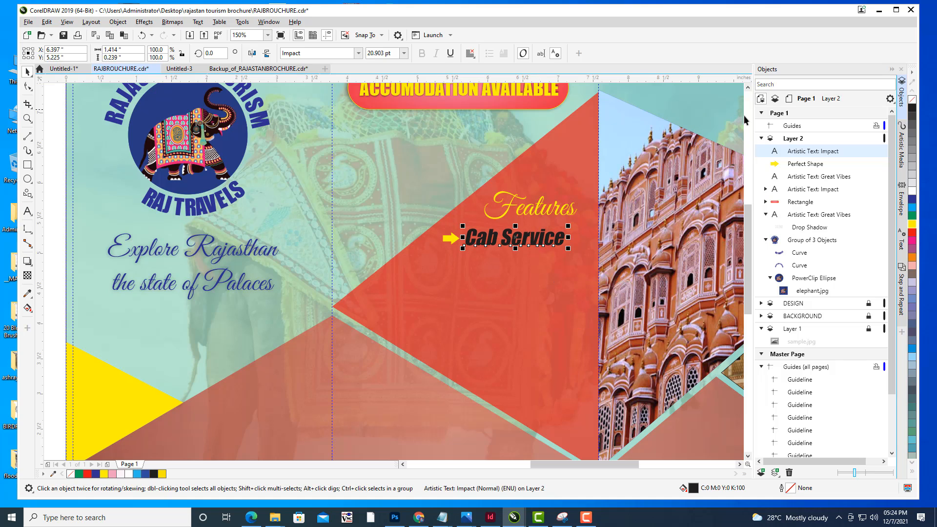
pyautogui.click(912, 224)
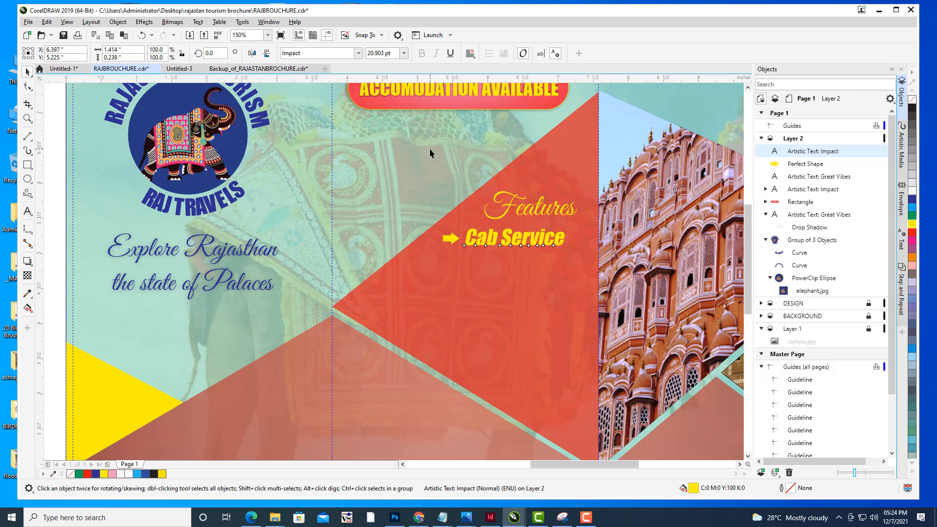
# - Duplicate the arrow and Cab Service text together and place the copy just below
pyautogui.click(482, 242)
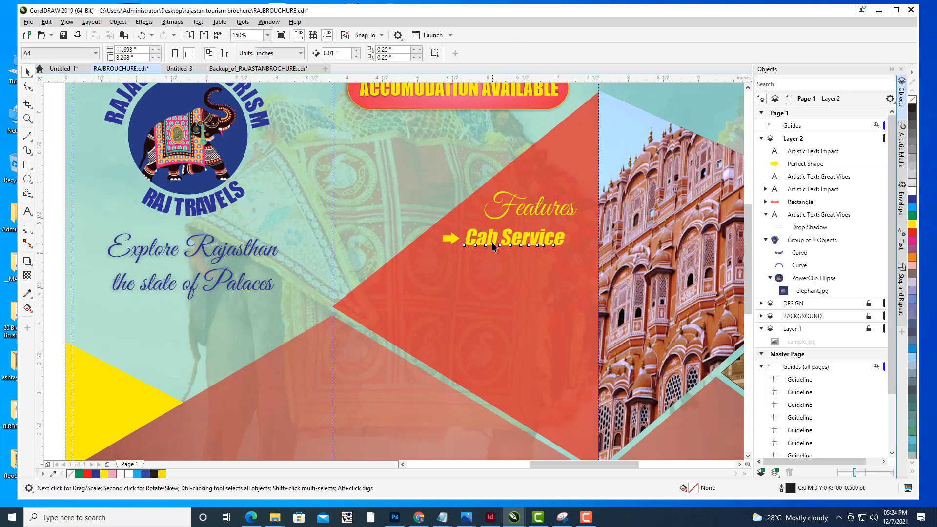
pyautogui.keyDown('shift'); pyautogui.click(452, 242); pyautogui.keyUp('shift')
pyautogui.hotkey('ctrl', 'd')
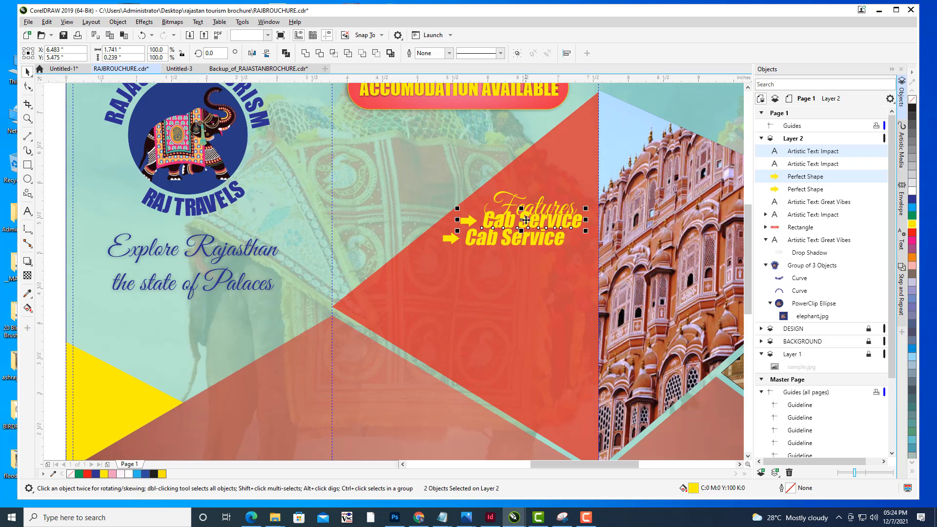
pyautogui.moveTo(523, 219); pyautogui.dragTo(505, 263)
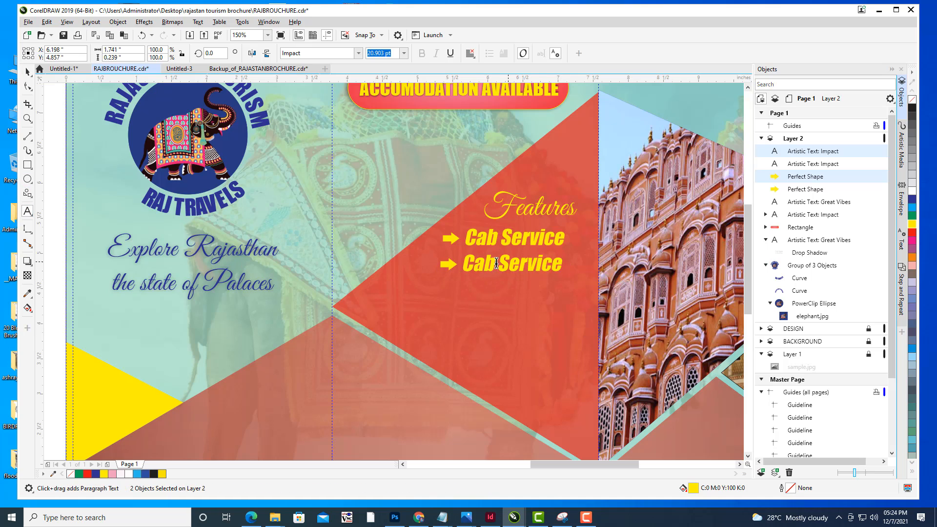
# - Replace the copied line's text with "Hotel Facility"
pyautogui.moveTo(562, 265); pyautogui.dragTo(467, 260)
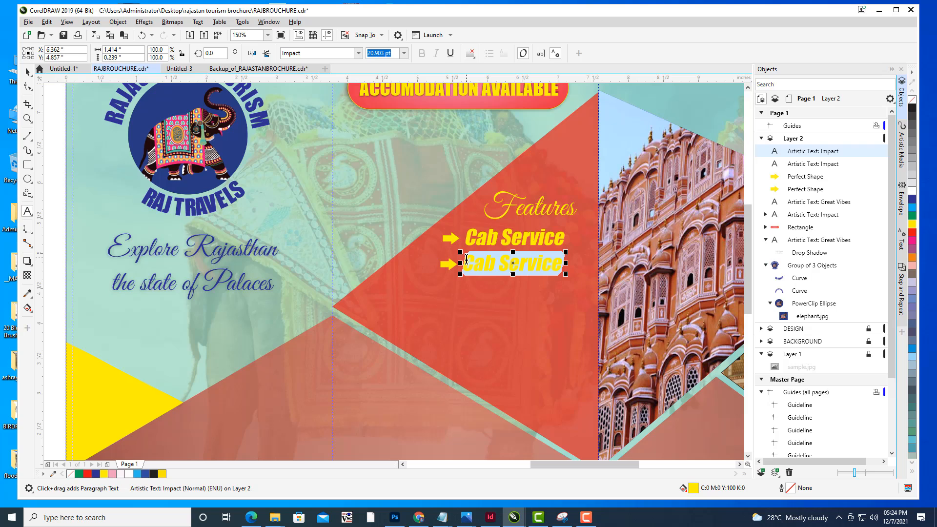
pyautogui.press('BackSpace')
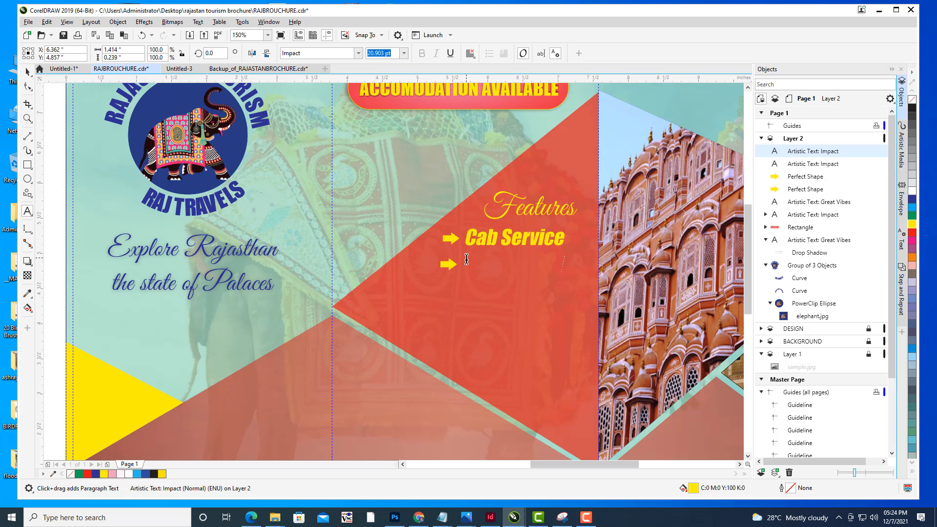
pyautogui.write('Hotel Faci')
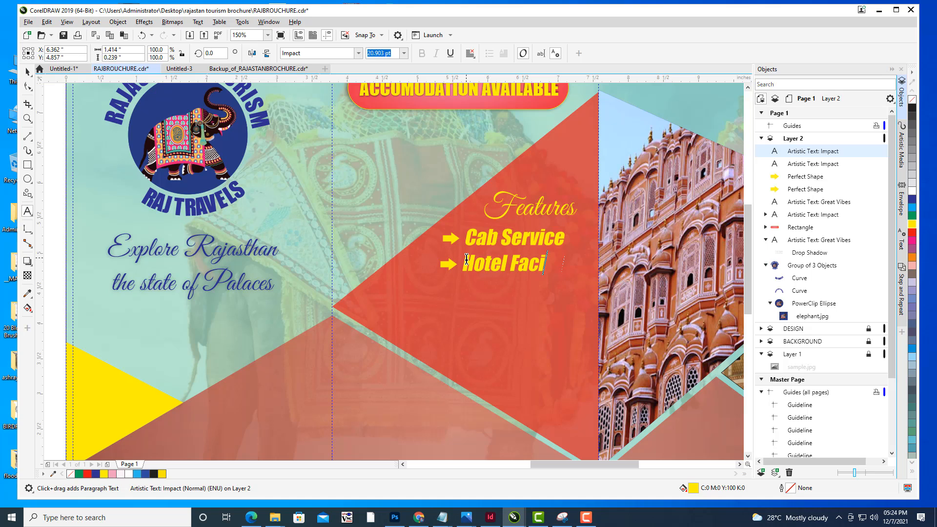
pyautogui.write('lity')
pyautogui.click(28, 73)
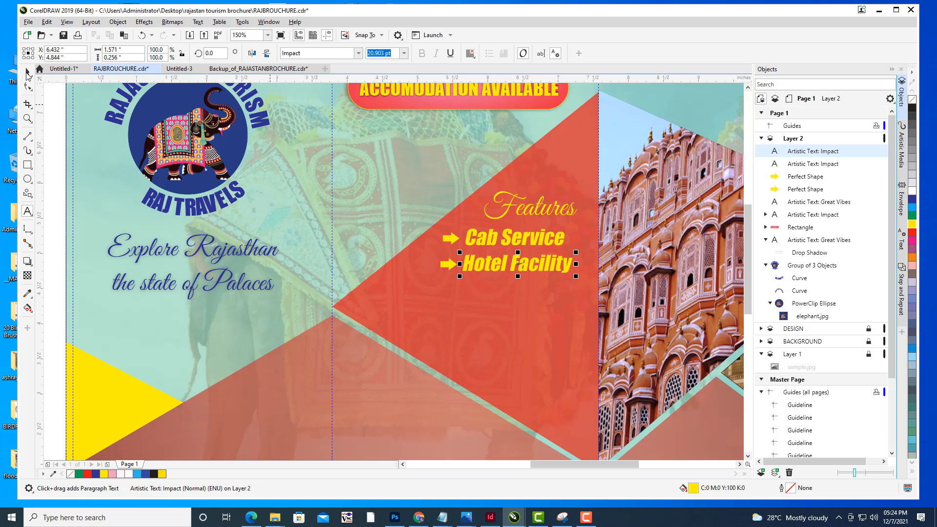
# - Duplicate the Hotel Facility line with its arrow and move the copy below it
pyautogui.click(447, 265)
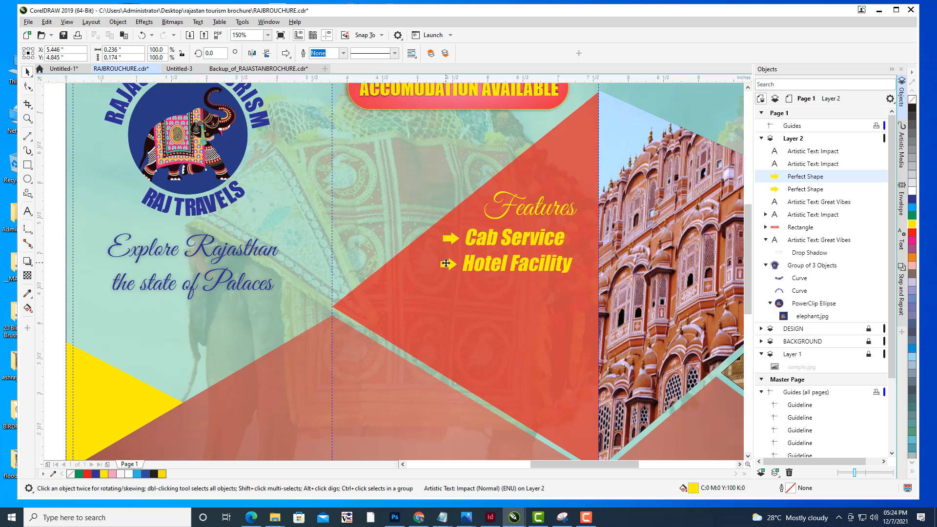
pyautogui.keyDown('shift'); pyautogui.click(500, 266); pyautogui.keyUp('shift')
pyautogui.keyDown('shift'); pyautogui.click(501, 267); pyautogui.keyUp('shift')
pyautogui.hotkey('ctrl', 'd')
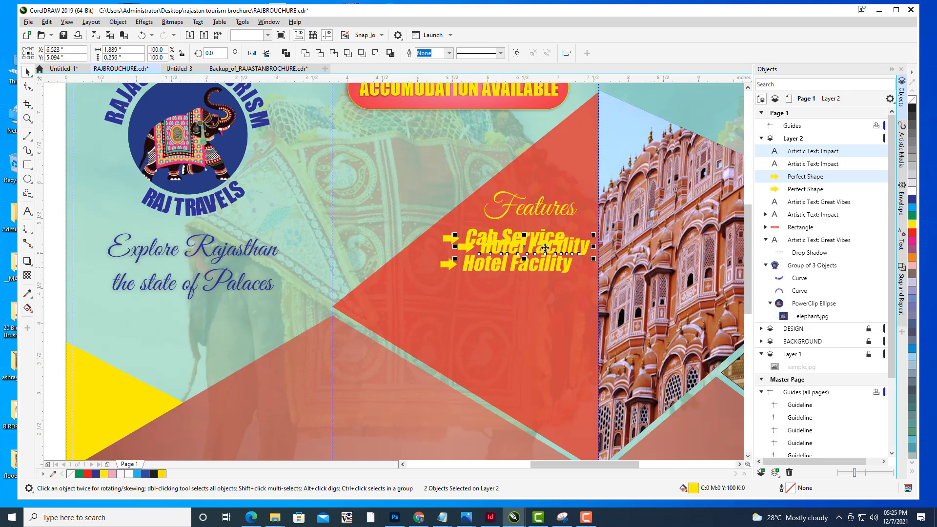
pyautogui.moveTo(524, 247); pyautogui.dragTo(505, 291)
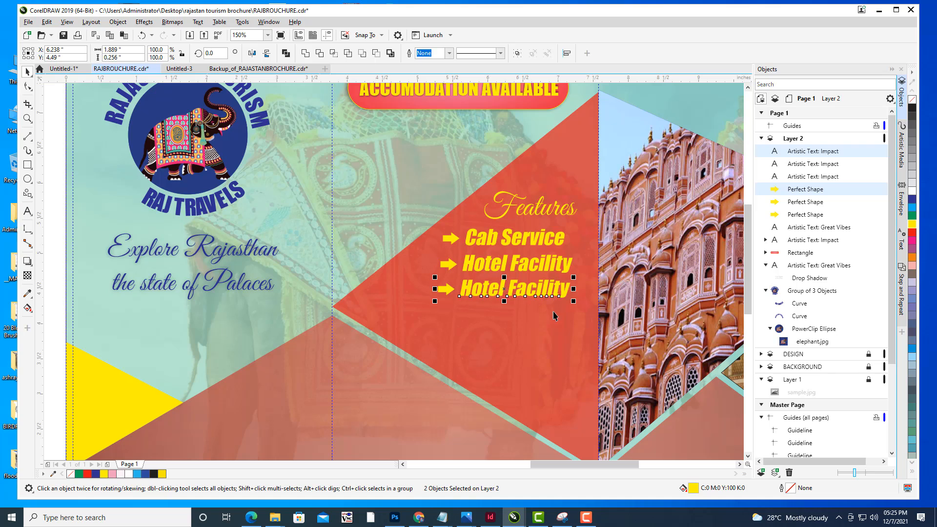
# - Replace the third line's text with "Catering"
pyautogui.click(27, 211)
pyautogui.click(462, 282)
pyautogui.hotkey('ctrl', 'a')
pyautogui.press('Delete')
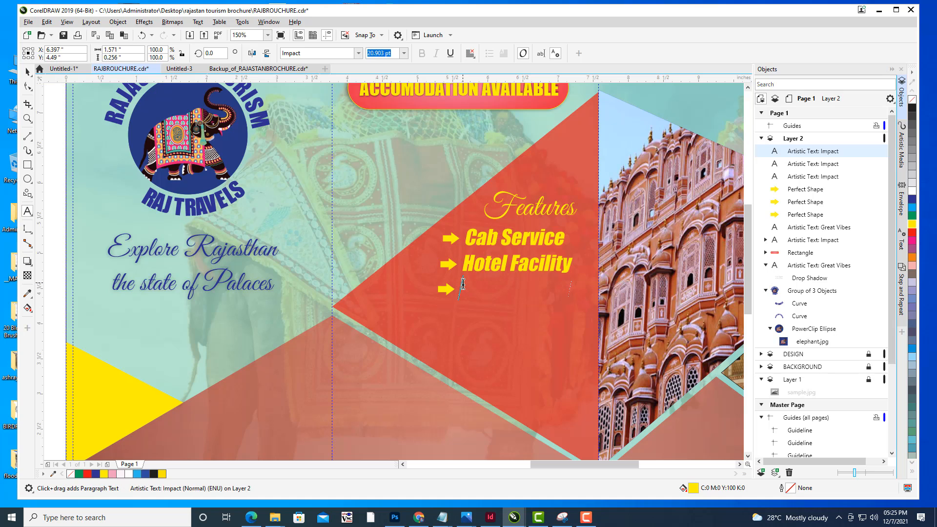
pyautogui.write('Catering')
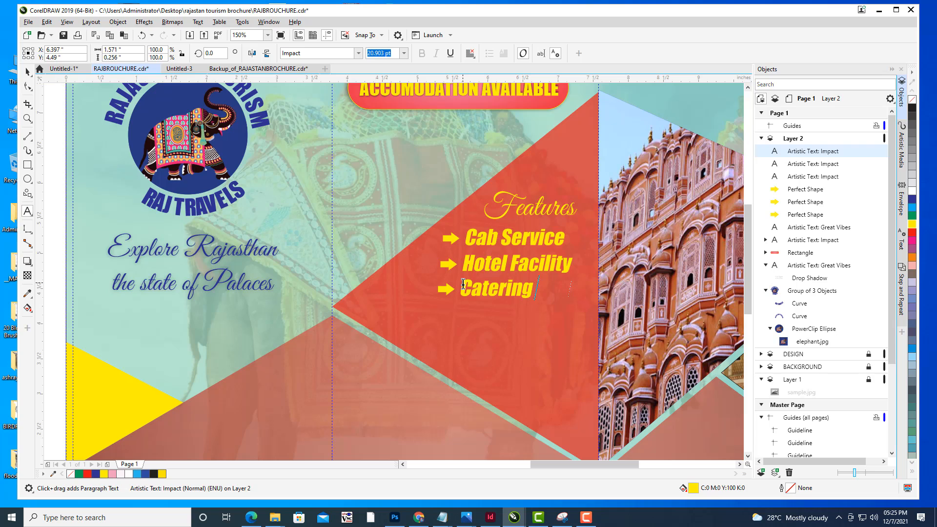
pyautogui.write(' Service')
pyautogui.press('BackSpace')
pyautogui.press('BackSpace')
pyautogui.press('BackSpace')
pyautogui.press('BackSpace')
pyautogui.press('BackSpace')
pyautogui.press('BackSpace')
pyautogui.press('BackSpace')
pyautogui.press('BackSpace')
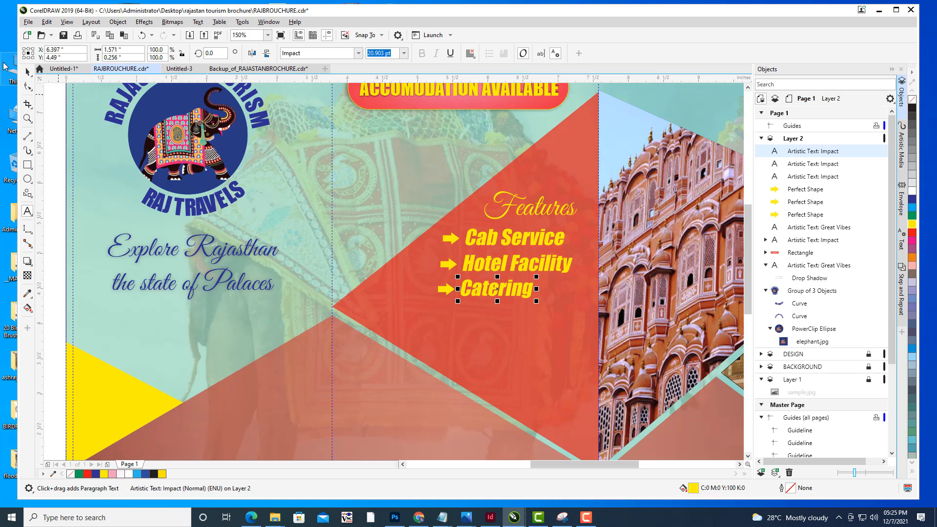
# - Duplicate the Catering line together with its arrow and move the copy just below it
pyautogui.click(28, 72)
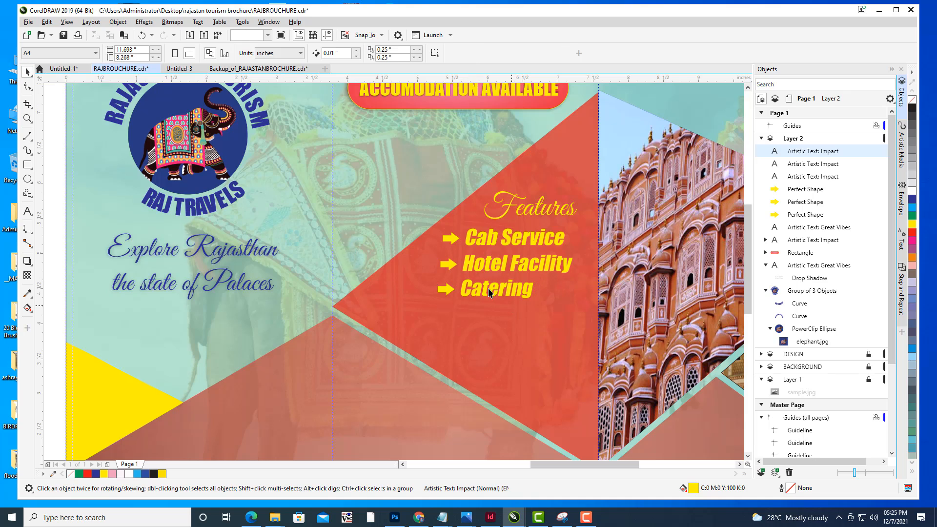
pyautogui.click(453, 289)
pyautogui.keyDown('shift'); pyautogui.click(447, 290); pyautogui.keyUp('shift')
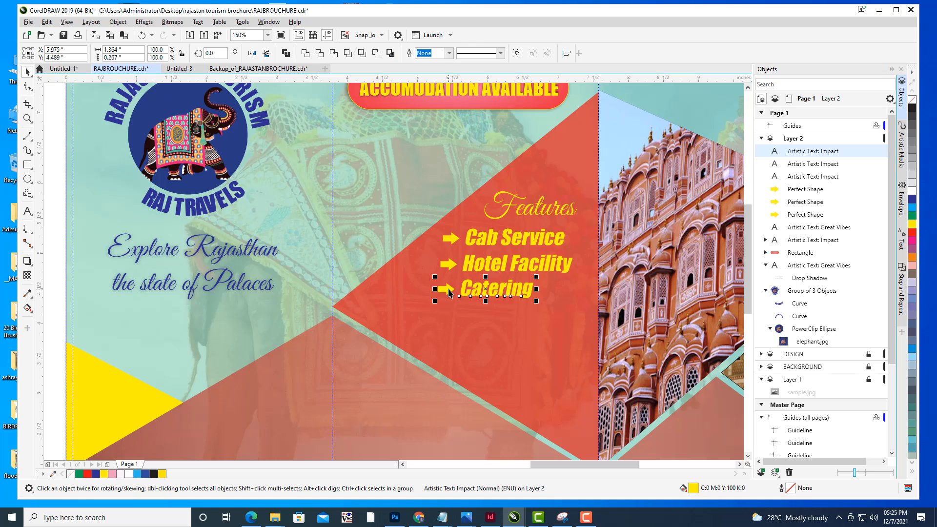
pyautogui.hotkey('ctrl', 'd')
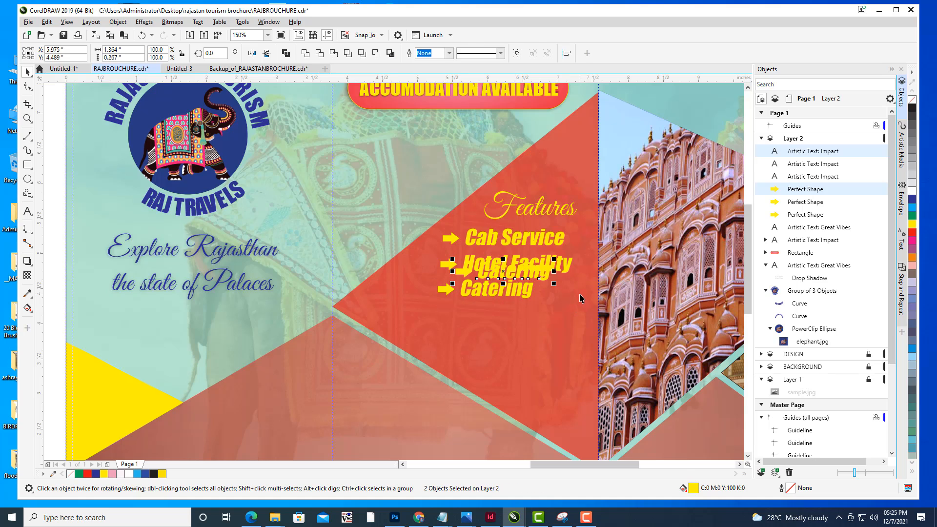
pyautogui.moveTo(491, 317); pyautogui.dragTo(488, 313)
# - Replace the fourth line's text with "Online Booking"
pyautogui.click(27, 211)
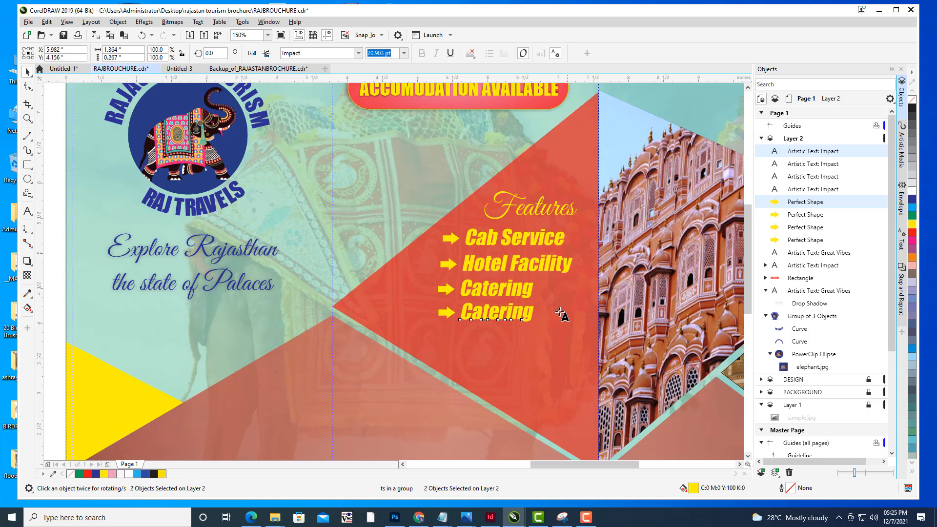
pyautogui.doubleClick(465, 313)
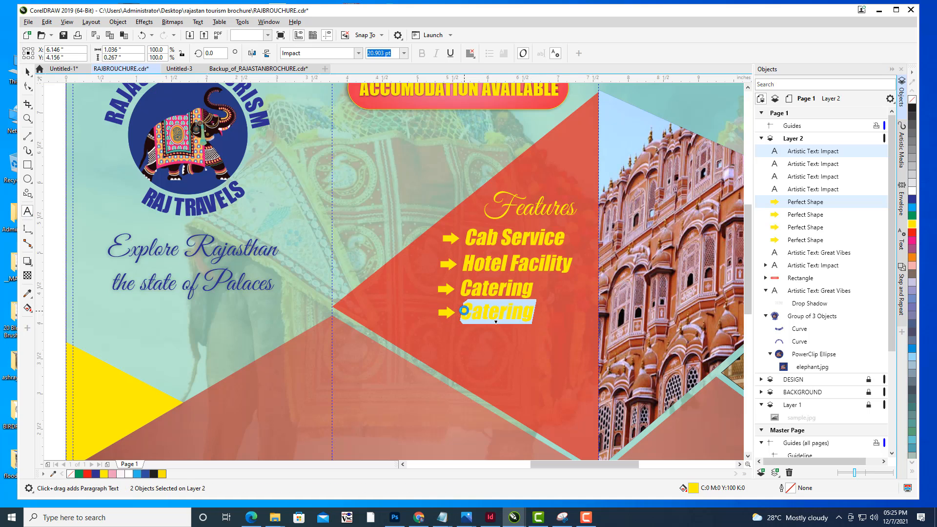
pyautogui.press('Delete')
pyautogui.write('O')
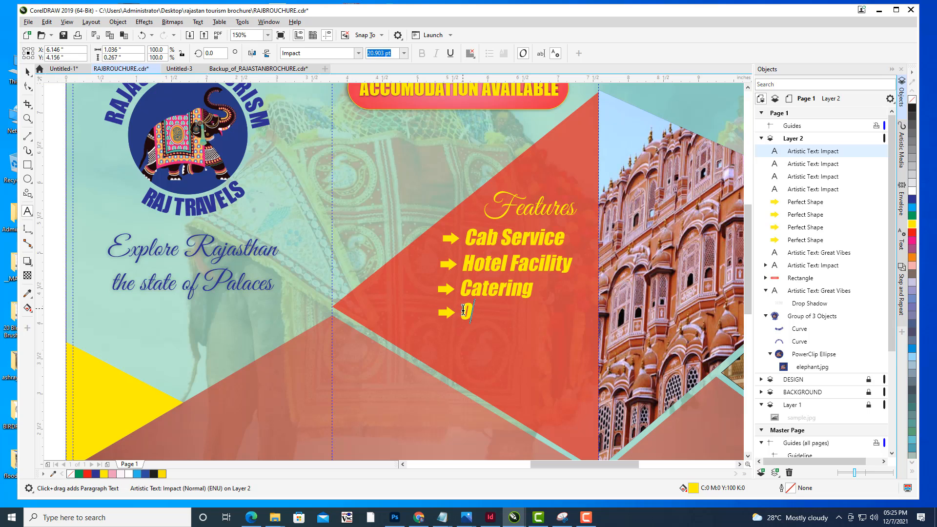
pyautogui.write('nline Booking')
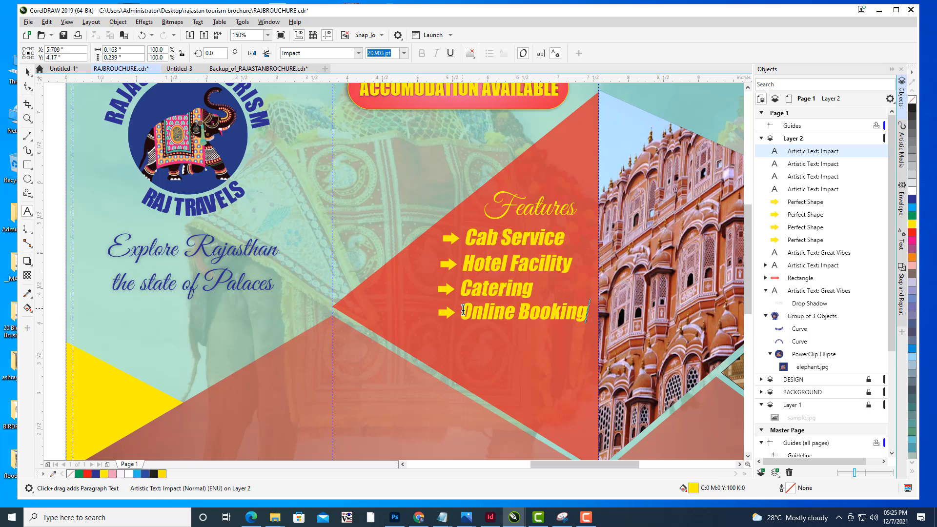
pyautogui.press('Escape')
# - Duplicate the Online Booking line with its arrow and place the copy just below it
pyautogui.click(450, 316)
pyautogui.keyDown('shift'); pyautogui.click(494, 314); pyautogui.keyUp('shift')
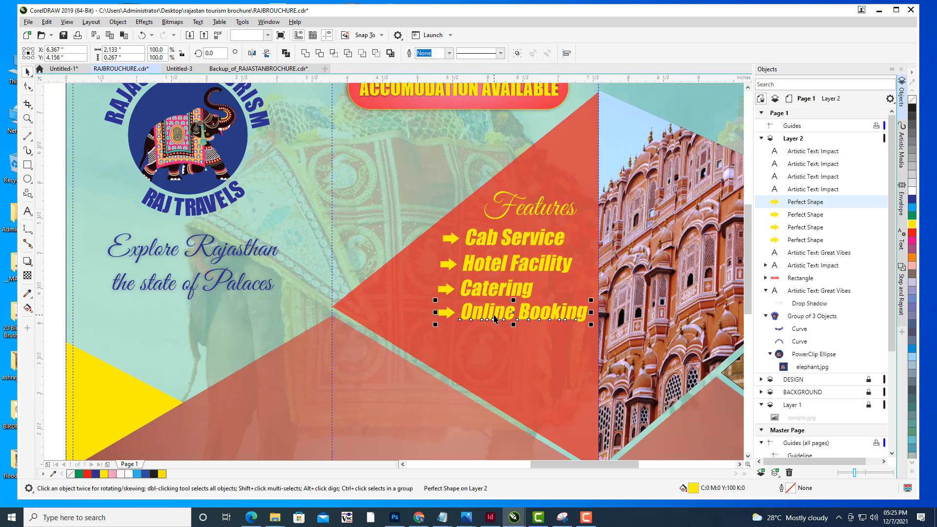
pyautogui.hotkey('ctrl', 'd')
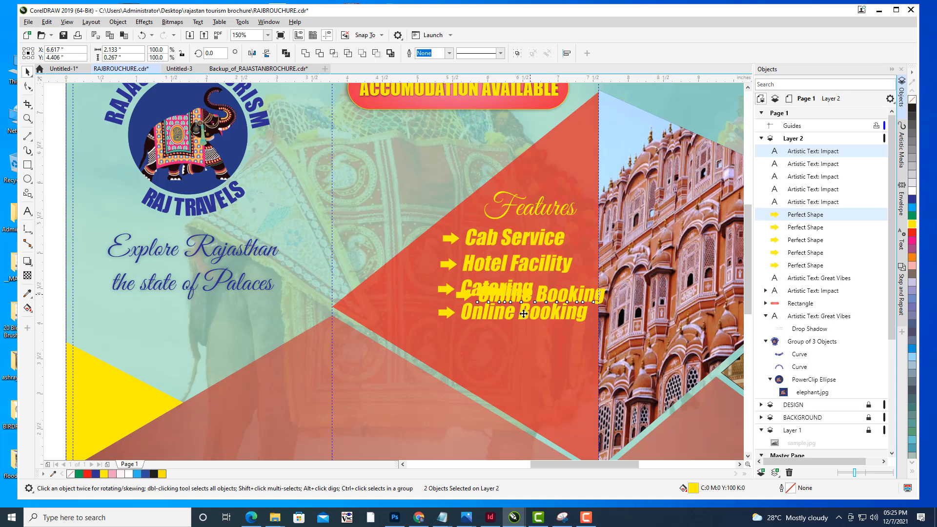
pyautogui.moveTo(524, 314); pyautogui.dragTo(512, 335)
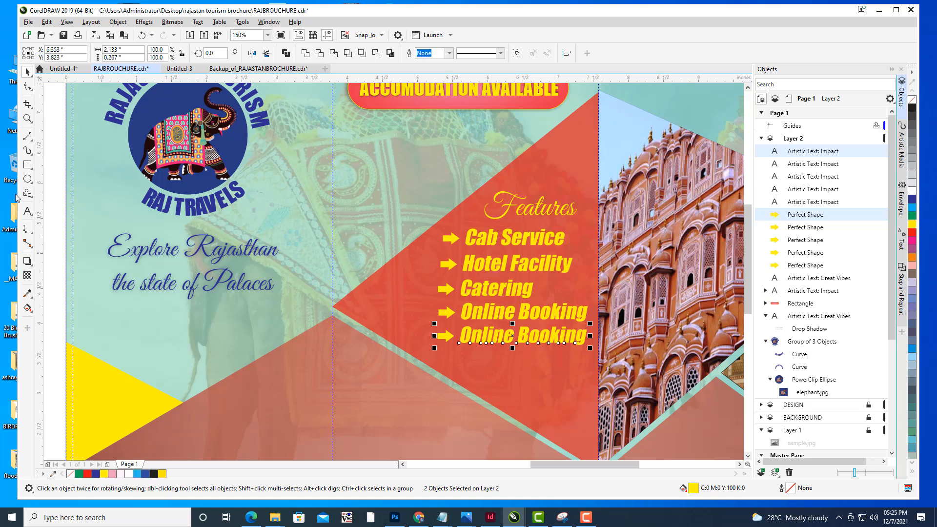
# - Replace the fifth line's text with "Tour Guide"
pyautogui.click(28, 211)
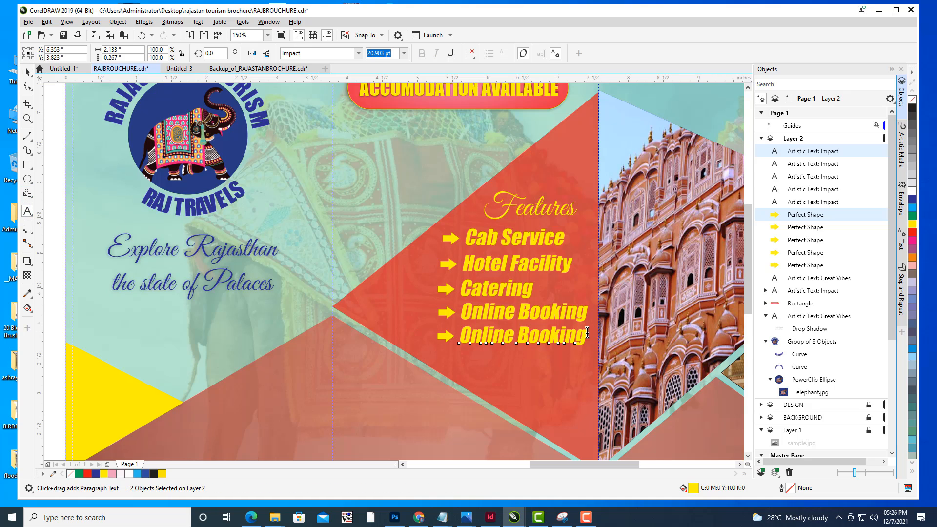
pyautogui.moveTo(588, 334); pyautogui.dragTo(464, 334)
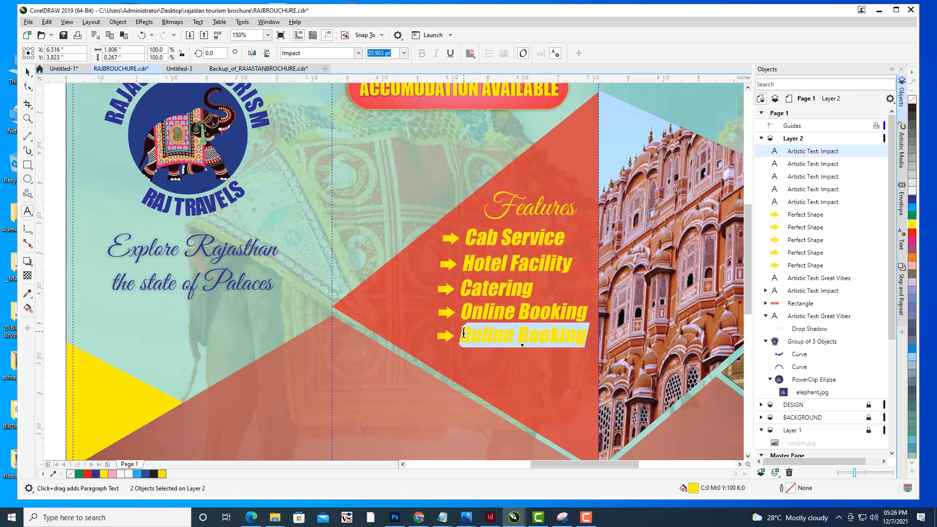
pyautogui.press('BackSpace')
pyautogui.write('Tour')
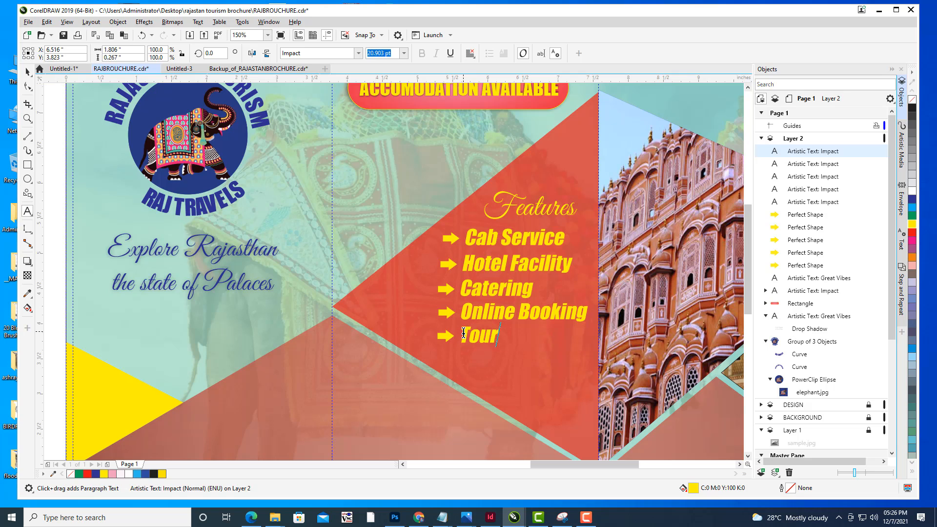
pyautogui.write(' Guide')
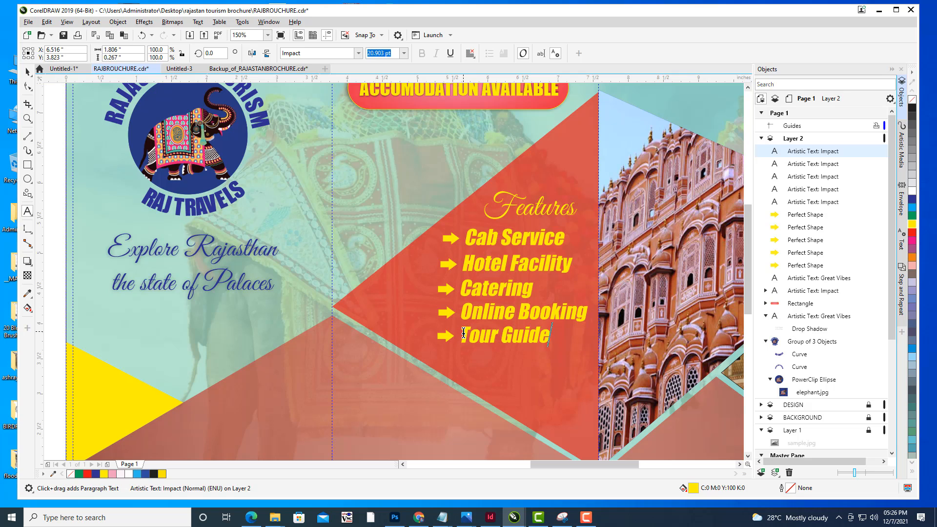
# - Select all five feature lines and their arrows and group them into one object
pyautogui.click(28, 75)
pyautogui.click(52, 117)
pyautogui.scroll(-1, 364, 199)
pyautogui.moveTo(374, 199); pyautogui.dragTo(384, 225)
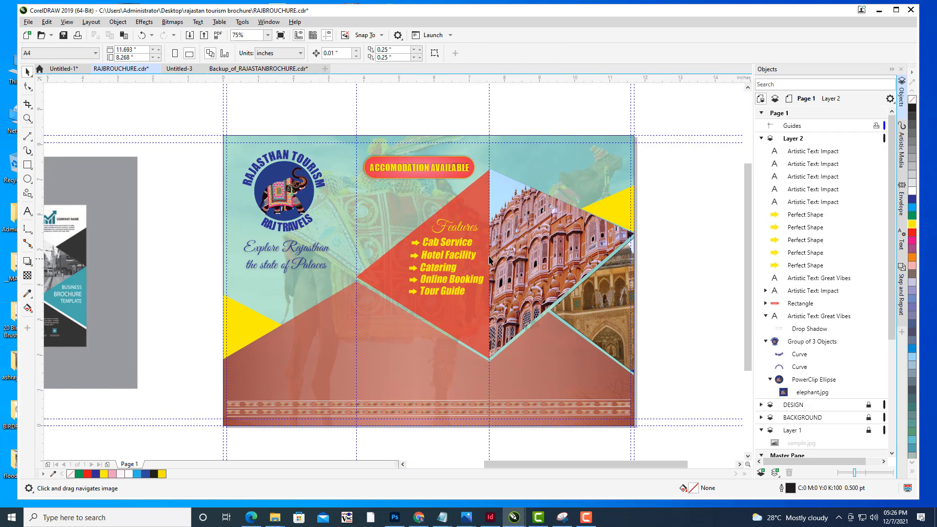
pyautogui.scroll(1, 469, 244)
pyautogui.click(422, 245)
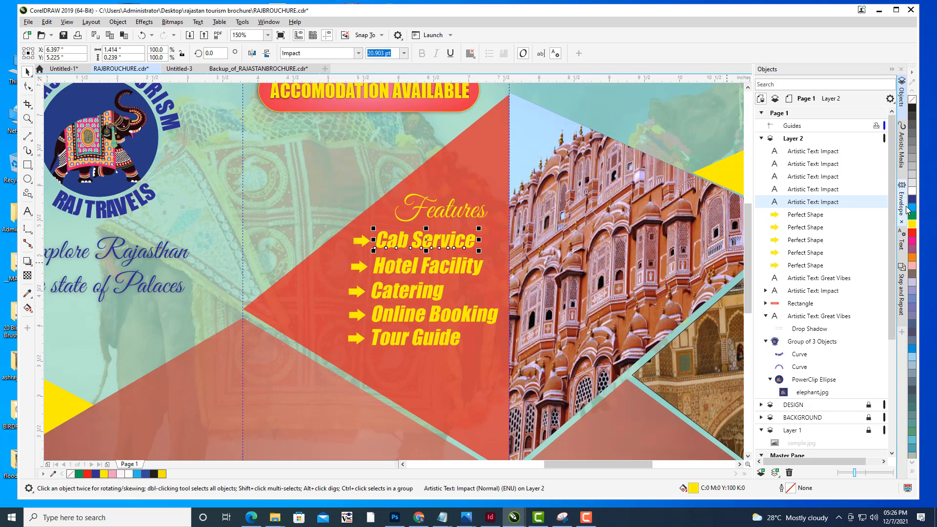
pyautogui.click(813, 153)
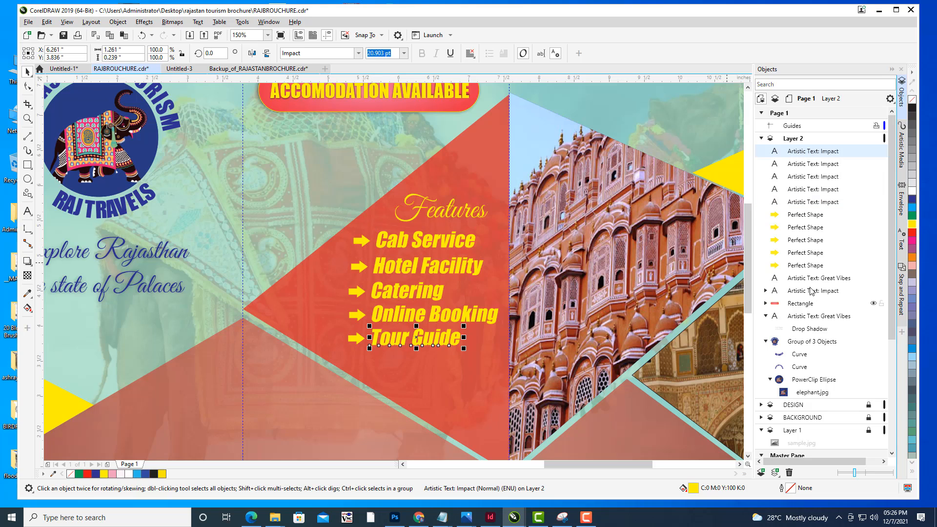
pyautogui.keyDown('shift'); pyautogui.click(813, 265); pyautogui.keyUp('shift')
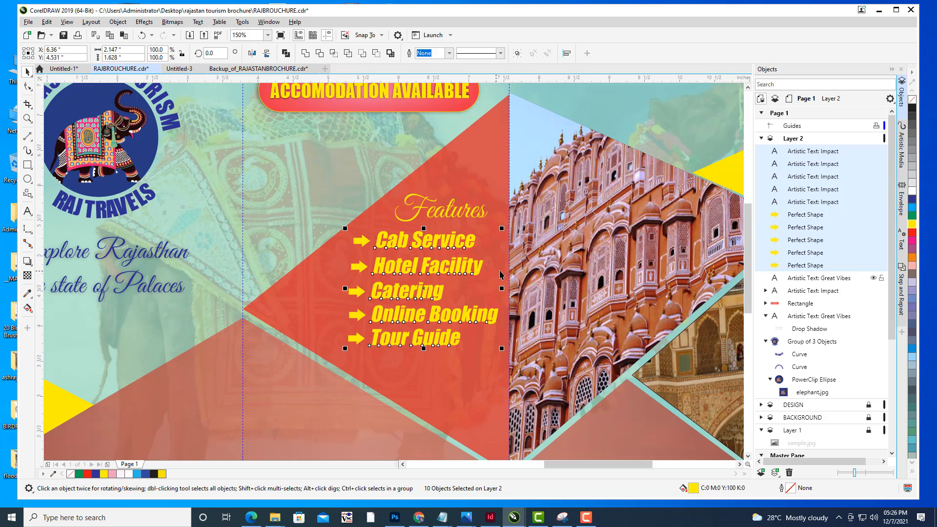
pyautogui.hotkey('ctrl', 'g')
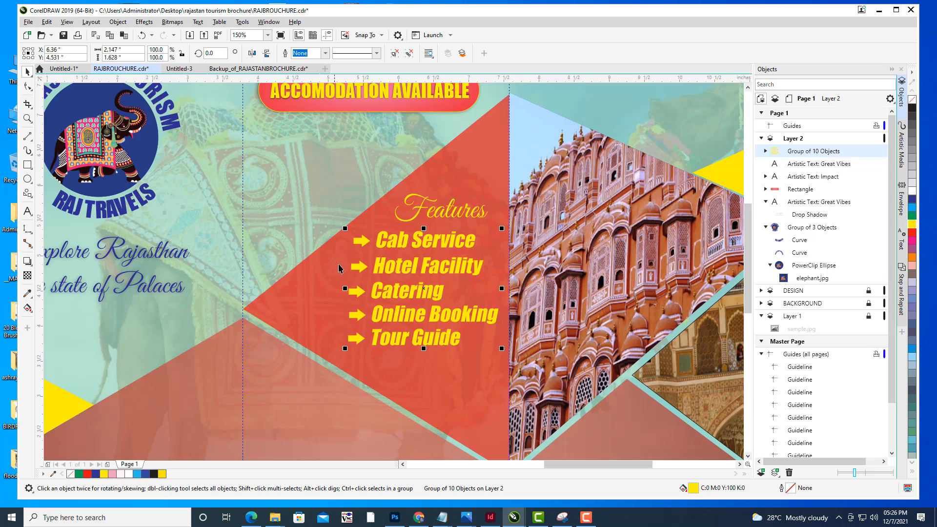
# - Move the grouped Features list slightly lower on the page
pyautogui.moveTo(424, 288); pyautogui.dragTo(425, 293)
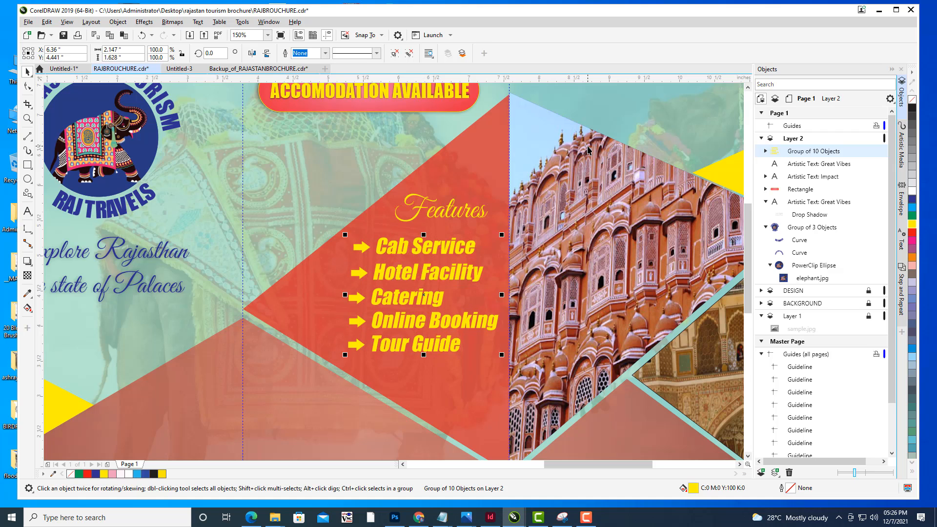
pyautogui.click(564, 155)
pyautogui.scroll(-2, 564, 156)
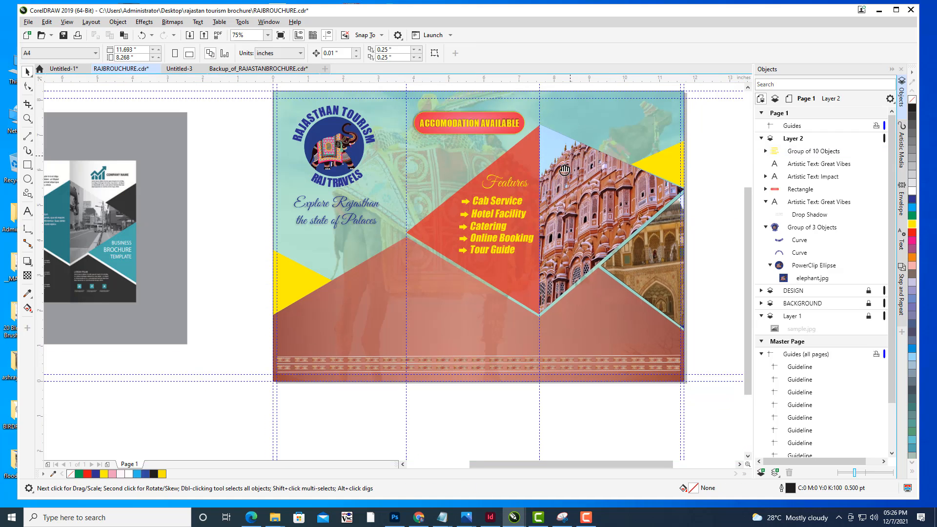
pyautogui.moveTo(565, 169); pyautogui.dragTo(551, 187)
pyautogui.moveTo(566, 108); pyautogui.dragTo(554, 137)
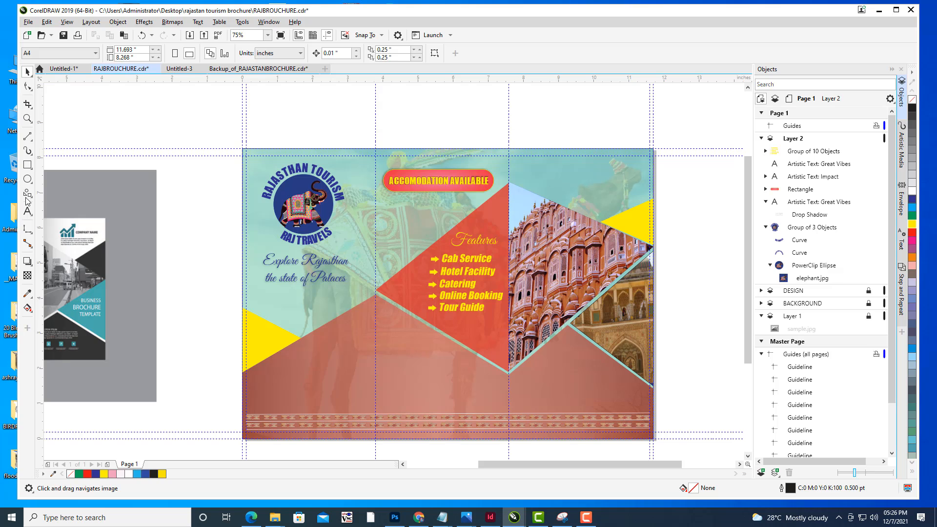
pyautogui.moveTo(437, 212); pyautogui.dragTo(439, 213)
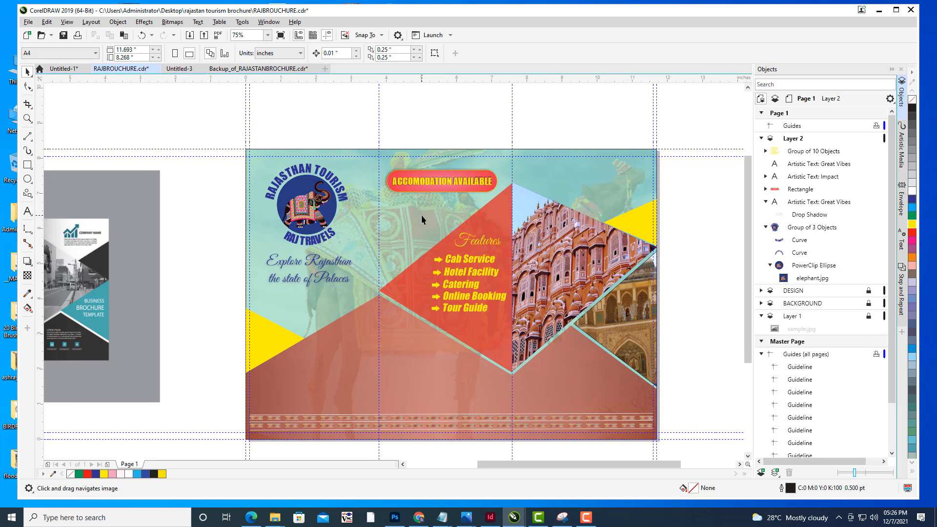
pyautogui.moveTo(425, 292); pyautogui.dragTo(431, 292)
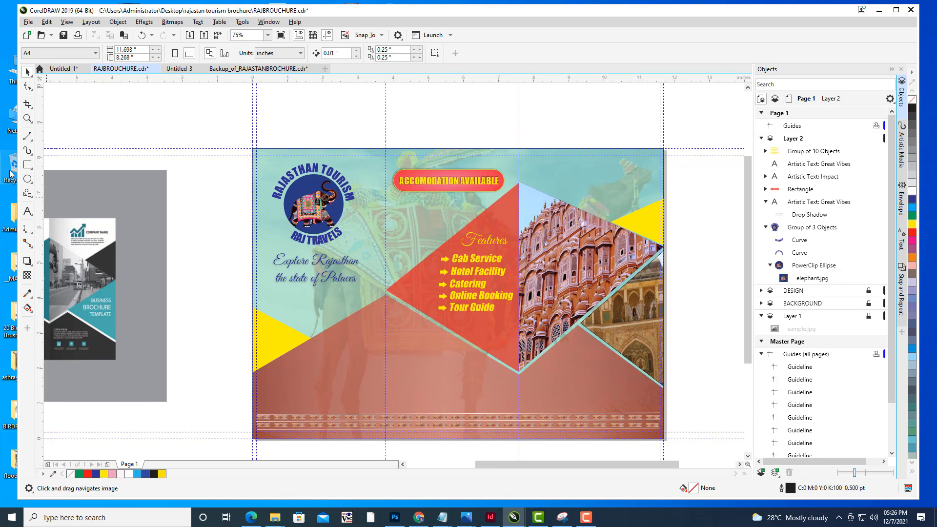
# - Draw a star about 1.5 inches wide with the Star tool in the middle panel below the Accommodation Available banner
pyautogui.click(32, 182)
pyautogui.click(28, 192)
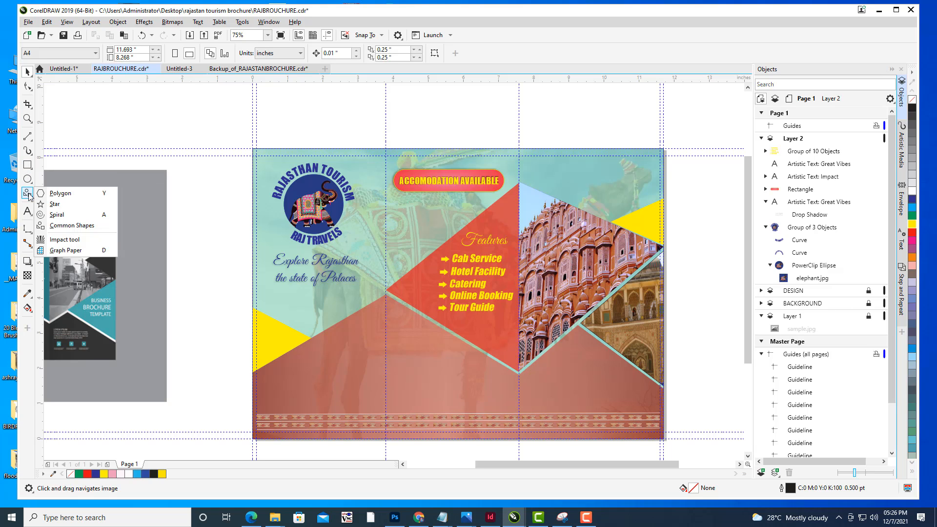
pyautogui.click(55, 205)
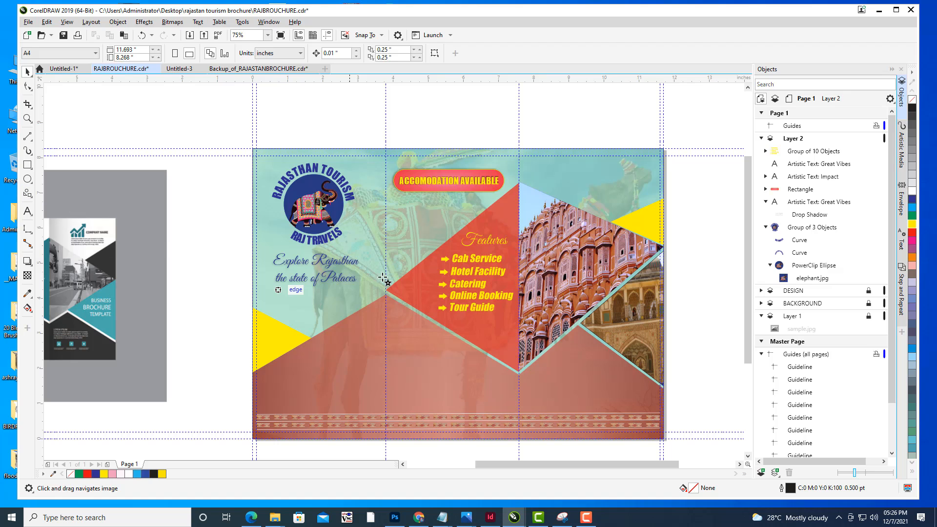
pyautogui.moveTo(415, 209); pyautogui.dragTo(361, 197)
pyautogui.scroll(4, 364, 199)
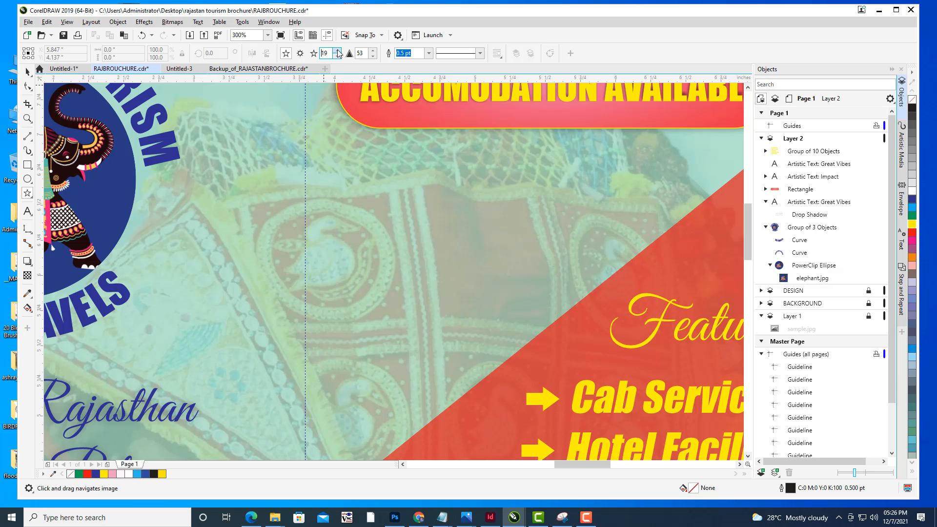
pyautogui.moveTo(316, 144); pyautogui.dragTo(531, 359)
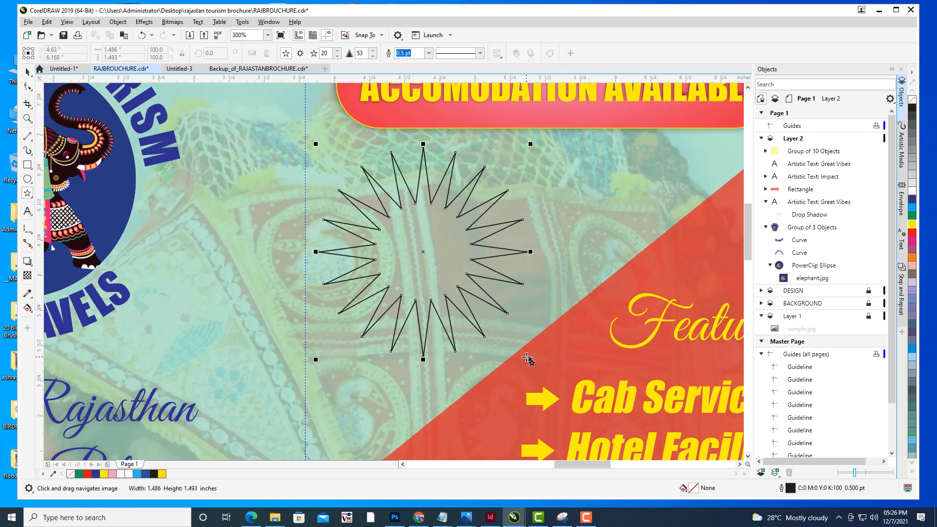
# - Increase the star's number of points to 30
pyautogui.click(337, 51)
pyautogui.click(337, 51)
pyautogui.click(337, 51)
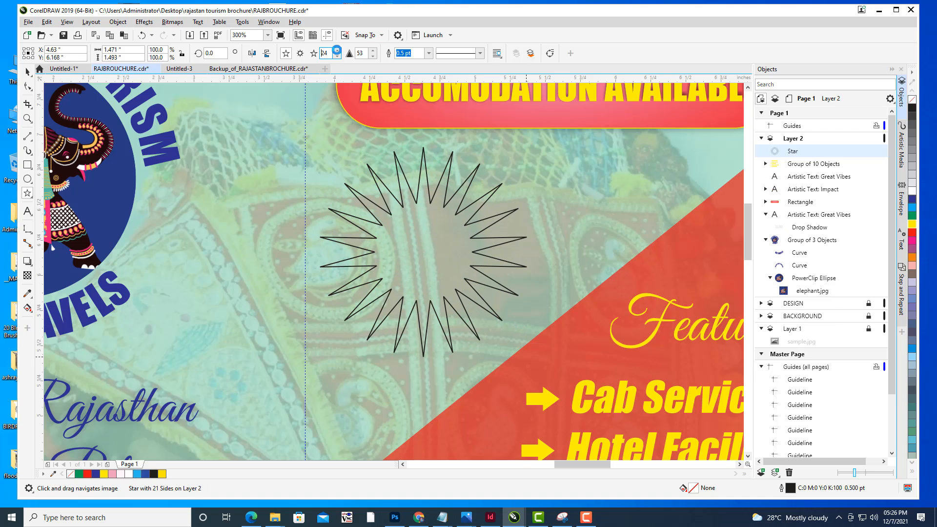
pyautogui.click(337, 51)
pyautogui.click(338, 51)
pyautogui.click(337, 50)
pyautogui.click(338, 51)
pyautogui.click(337, 51)
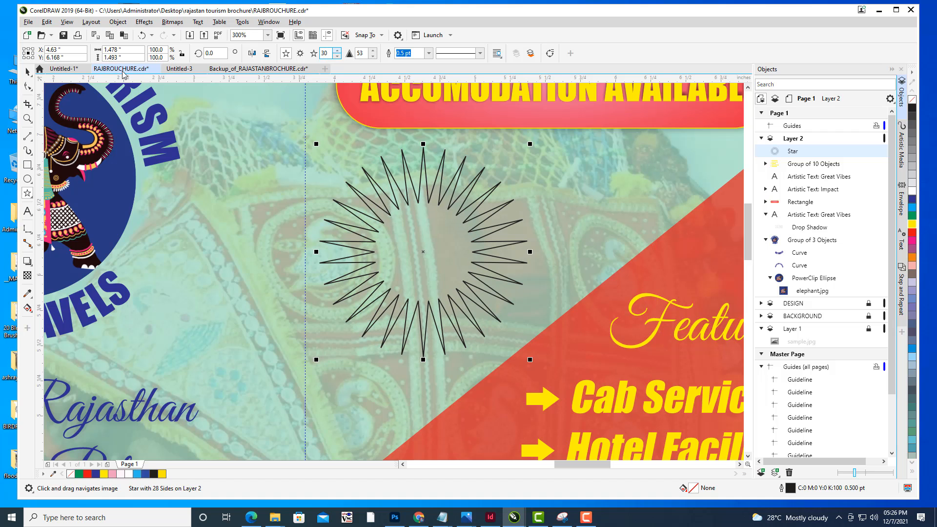
# - Shorten the star's points by dragging a node with the Shape tool, and fill the star dark blue
pyautogui.click(29, 86)
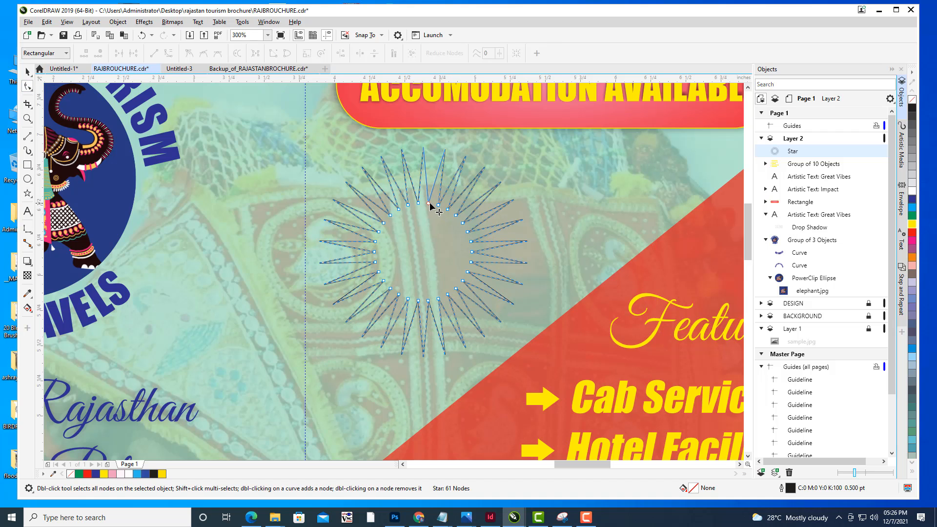
pyautogui.moveTo(428, 191); pyautogui.dragTo(432, 161)
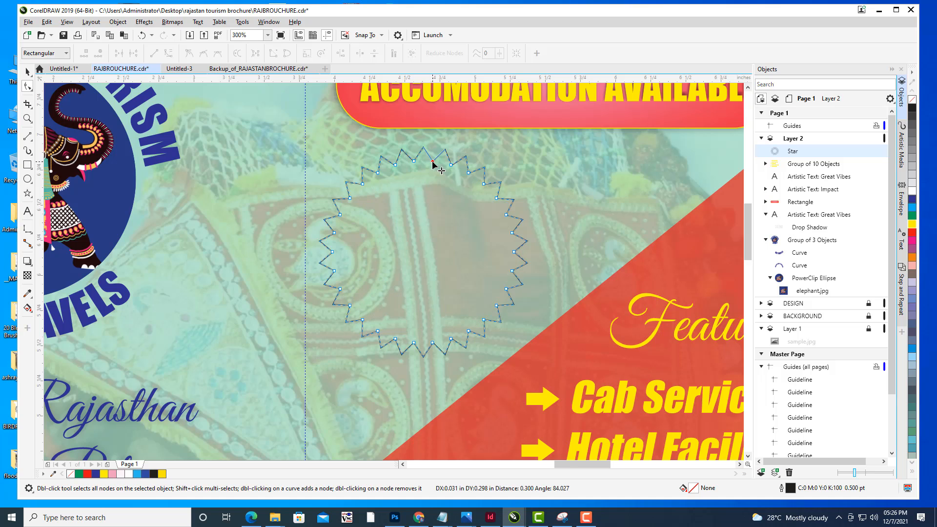
pyautogui.click(913, 224)
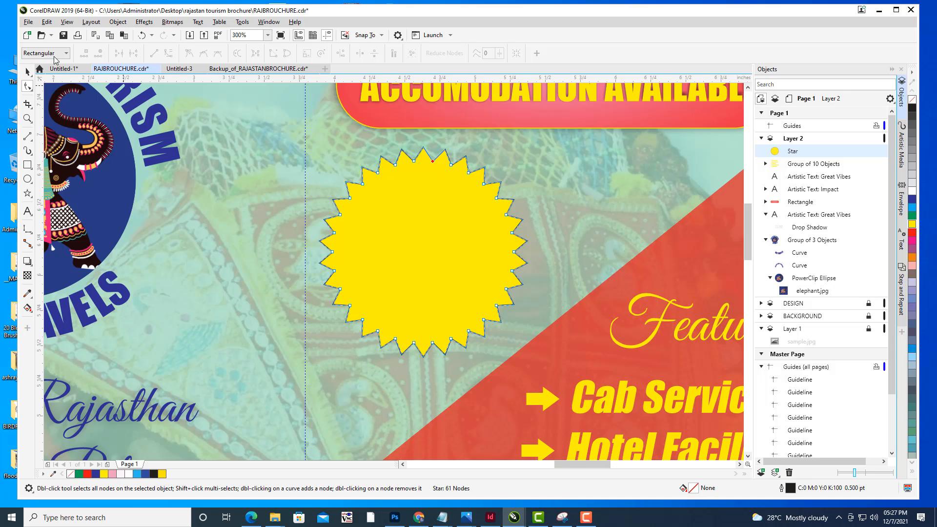
pyautogui.click(912, 200)
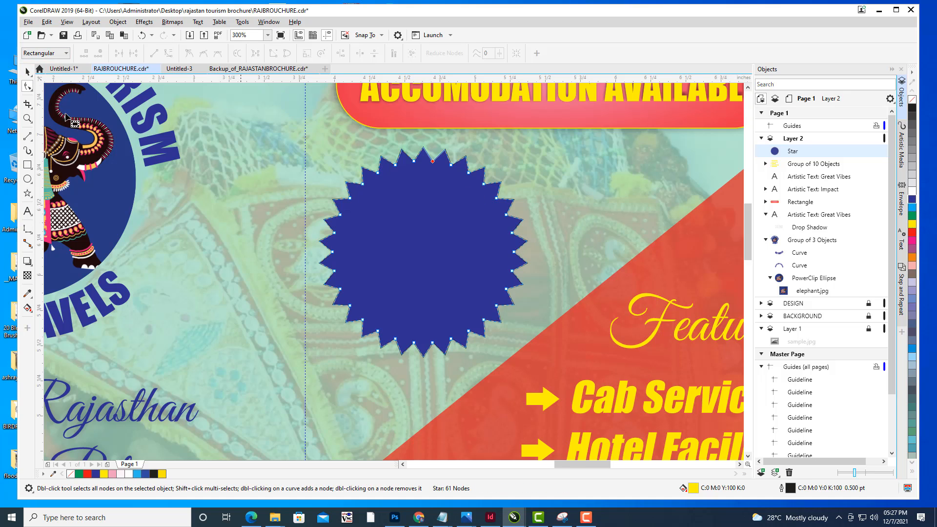
# - Move the dark blue star slightly lower in the middle panel
pyautogui.click(27, 72)
pyautogui.click(573, 193)
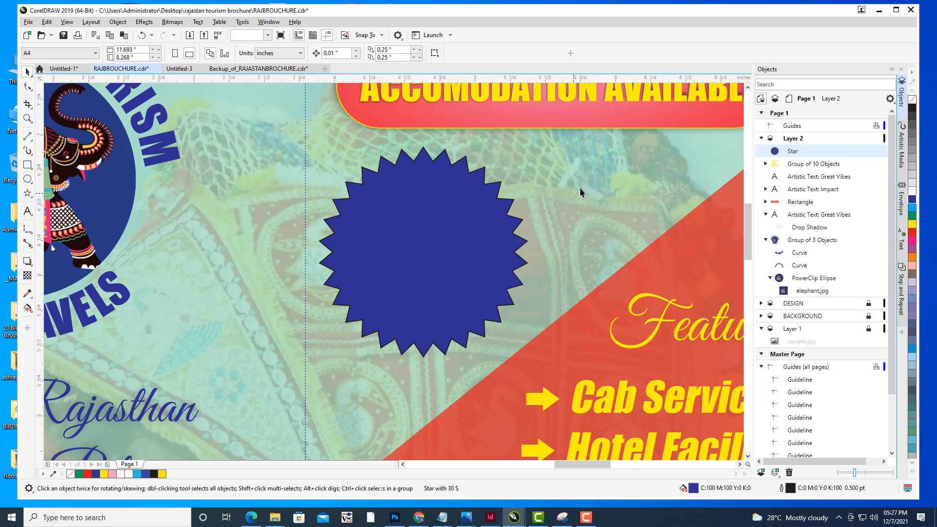
pyautogui.scroll(-4, 580, 187)
pyautogui.scroll(1, 502, 203)
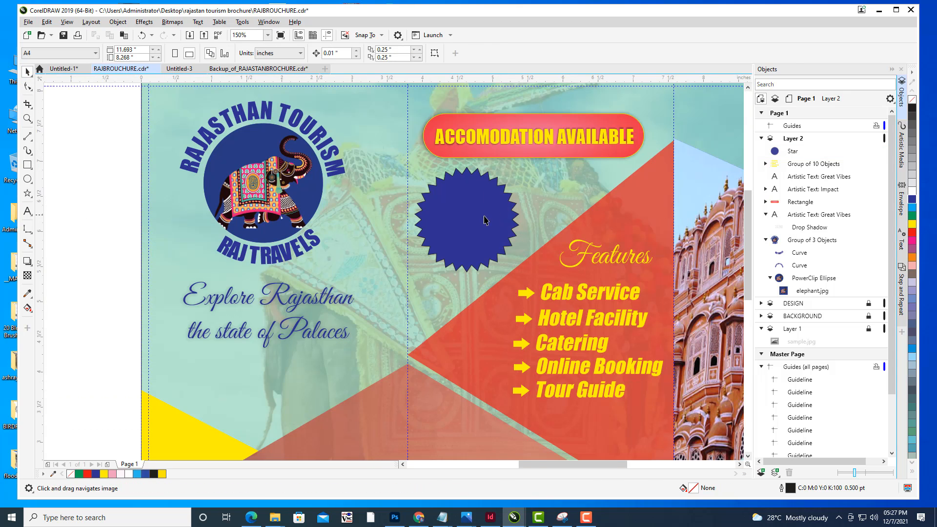
pyautogui.click(483, 206)
pyautogui.moveTo(487, 186); pyautogui.dragTo(489, 193)
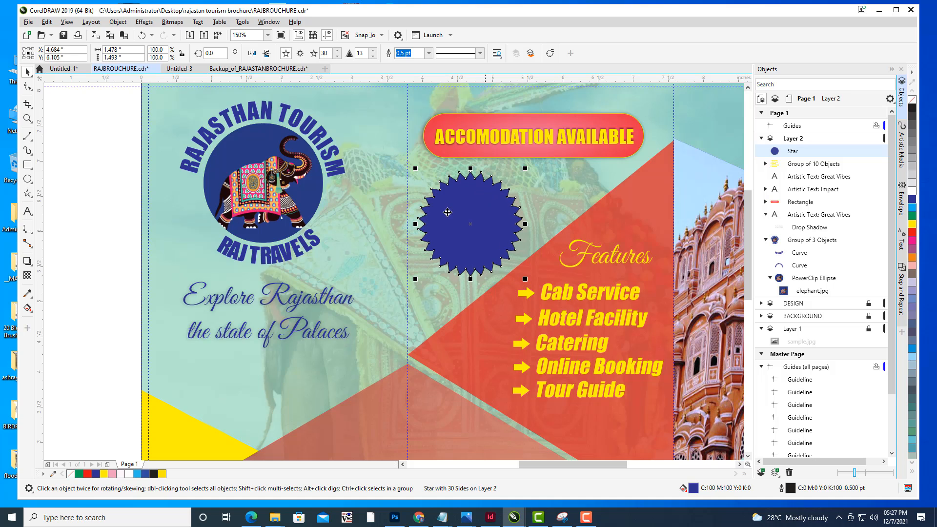
# - Add the text "Free", "Pilgrimage", "Tours" on three lines inside the star
pyautogui.click(91, 188)
pyautogui.moveTo(657, 187); pyautogui.dragTo(555, 226)
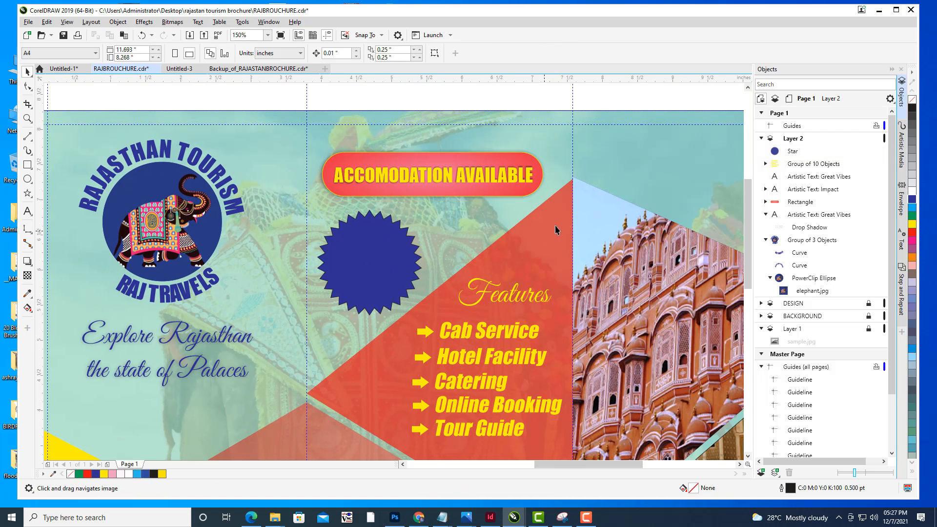
pyautogui.scroll(-1, 566, 220)
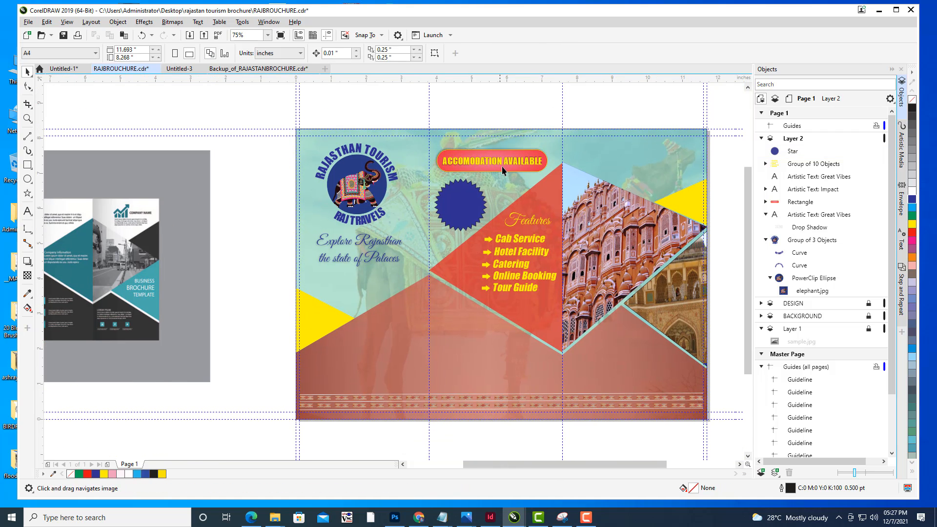
pyautogui.scroll(1, 505, 166)
pyautogui.click(28, 211)
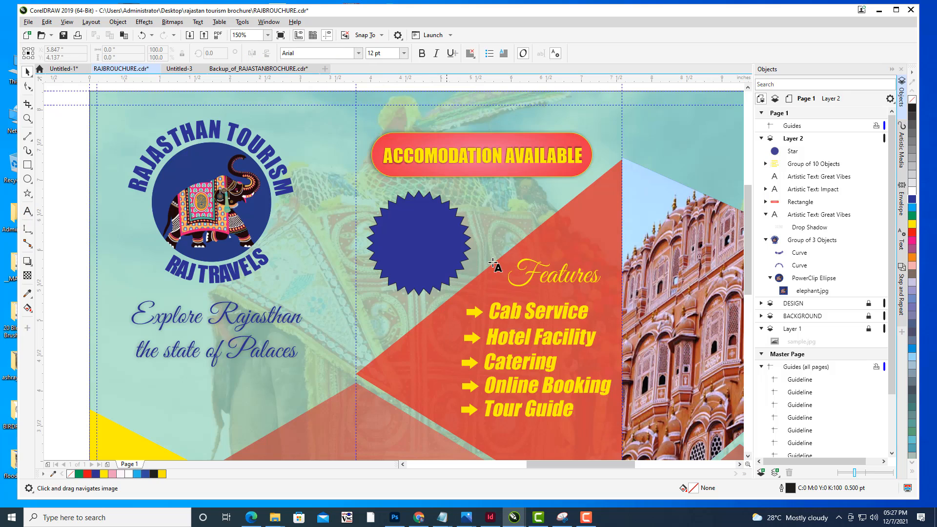
pyautogui.click(416, 239)
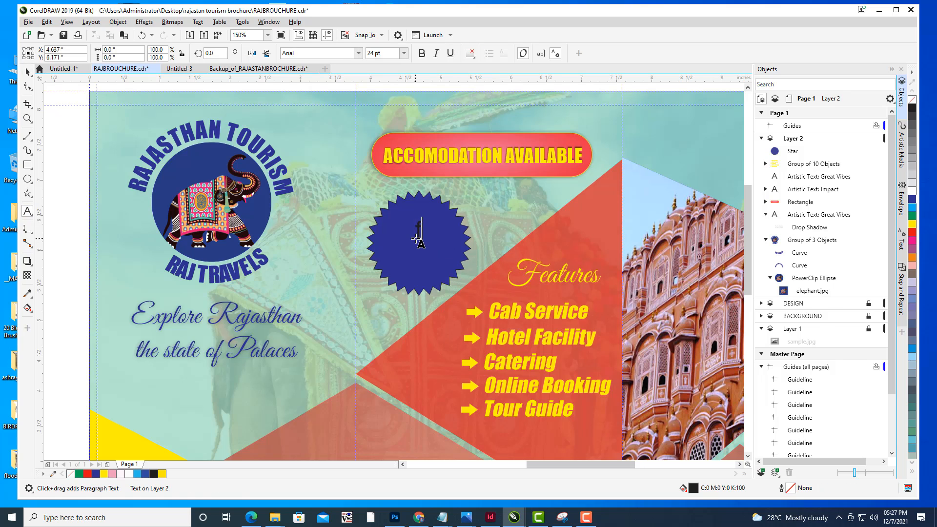
pyautogui.write('Free')
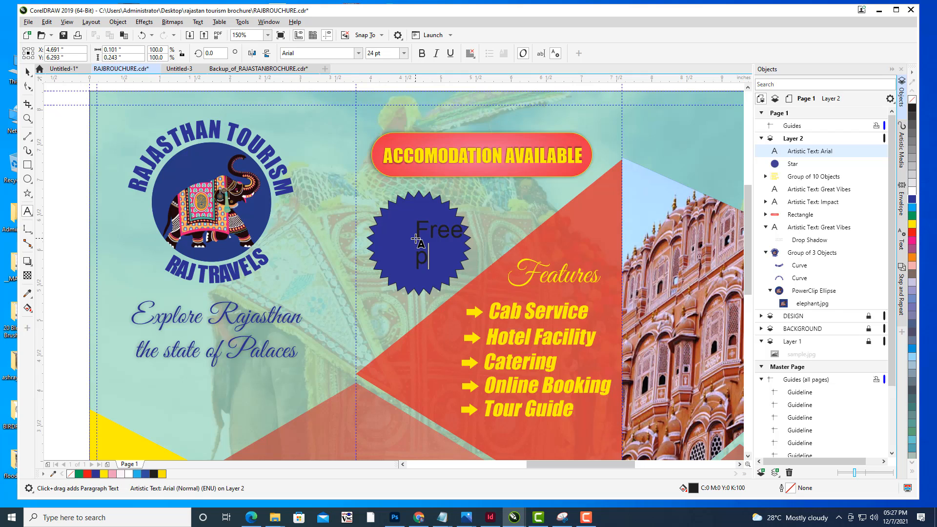
pyautogui.write('p')
pyautogui.press('BackSpace')
pyautogui.write('Pilgrimage')
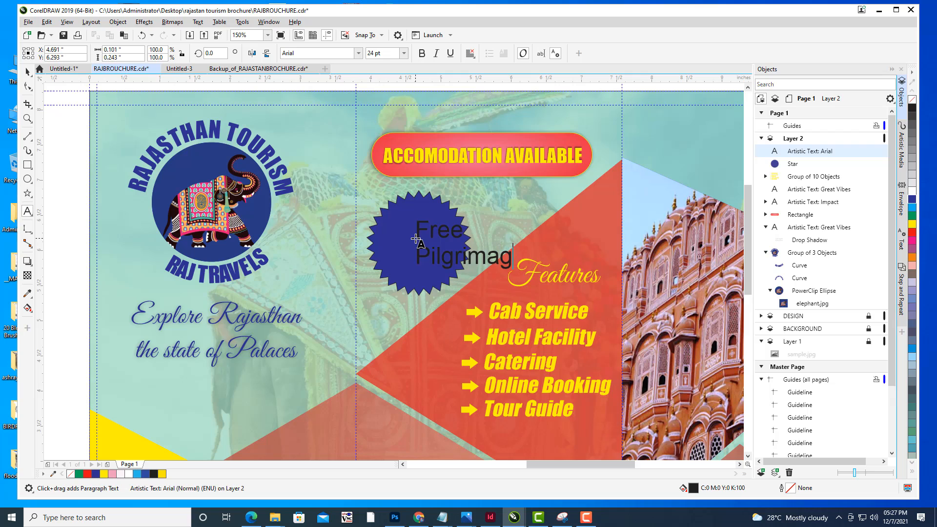
pyautogui.press('Return')
pyautogui.write('Tours')
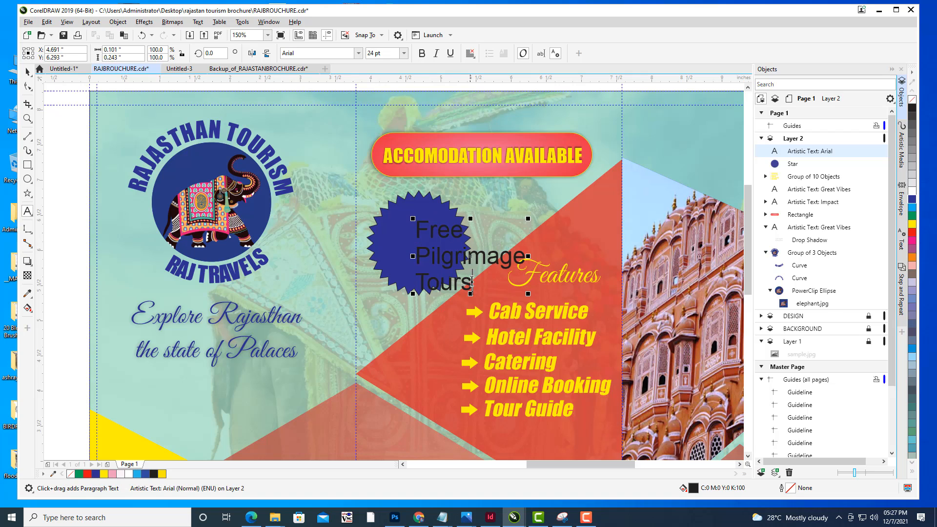
# - Select all the badge text and center-align it
pyautogui.hotkey('ctrl', 'a')
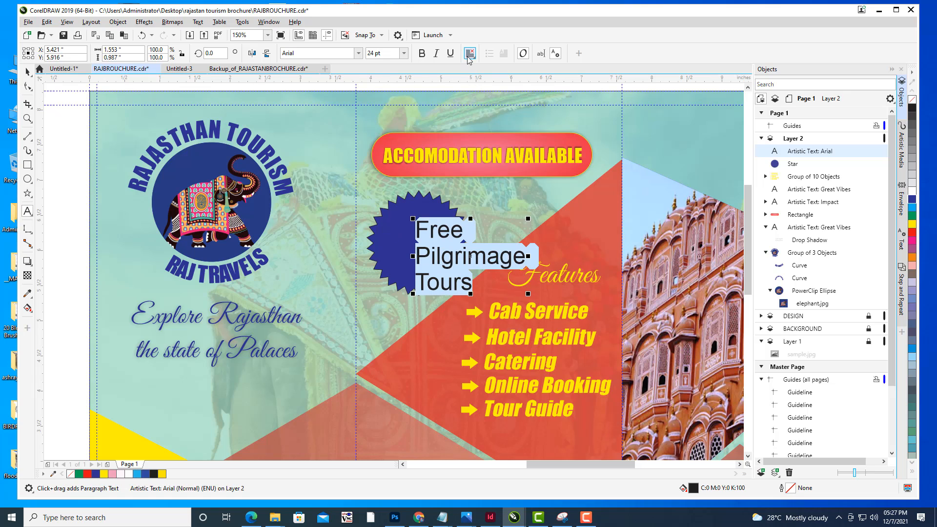
pyautogui.click(471, 53)
pyautogui.click(484, 89)
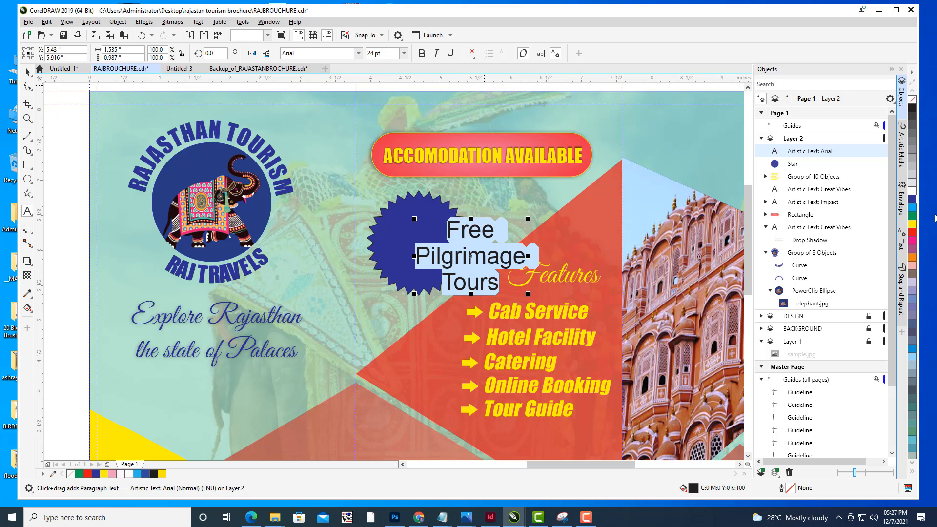
# - Color the badge text yellow and set its font to Impact
pyautogui.click(912, 224)
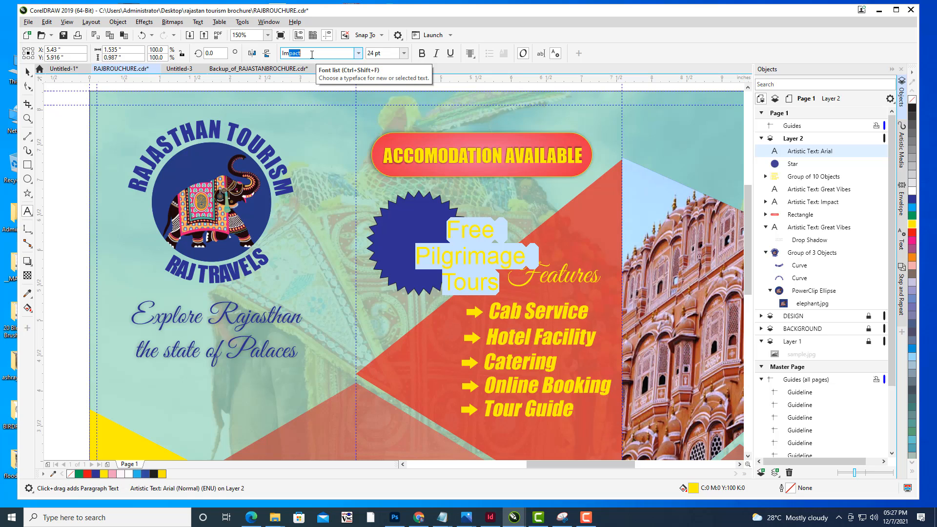
pyautogui.press('Return')
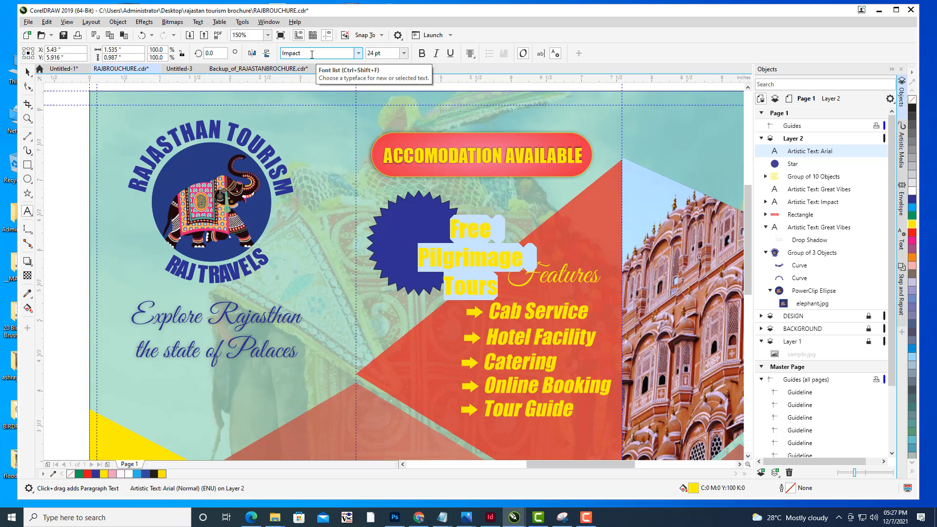
# - Scale the badge text down to about 15.5 pt so it fits inside the star
pyautogui.click(28, 71)
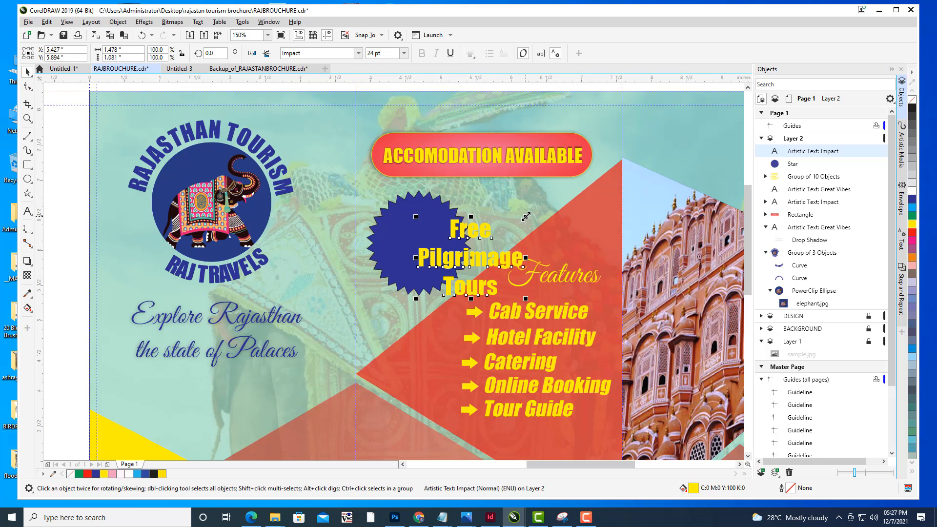
pyautogui.moveTo(525, 216); pyautogui.dragTo(496, 222)
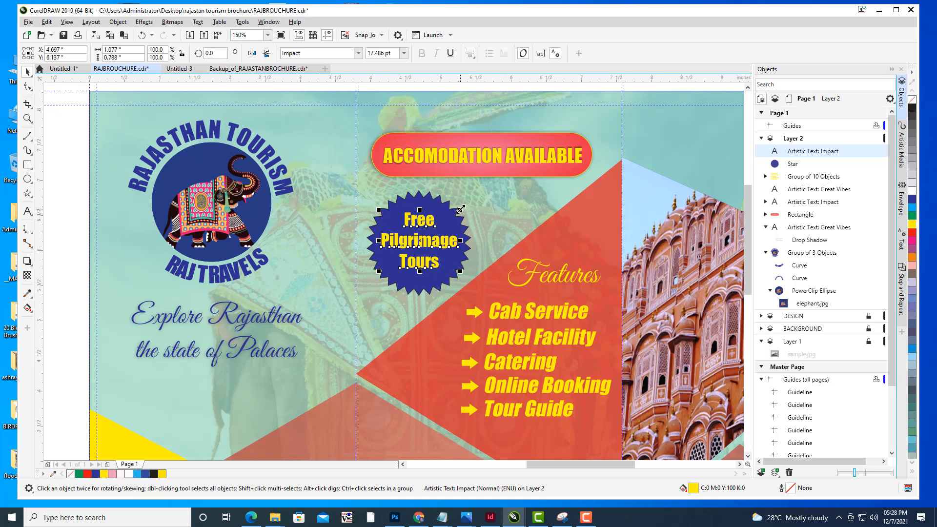
pyautogui.moveTo(460, 209); pyautogui.dragTo(456, 212)
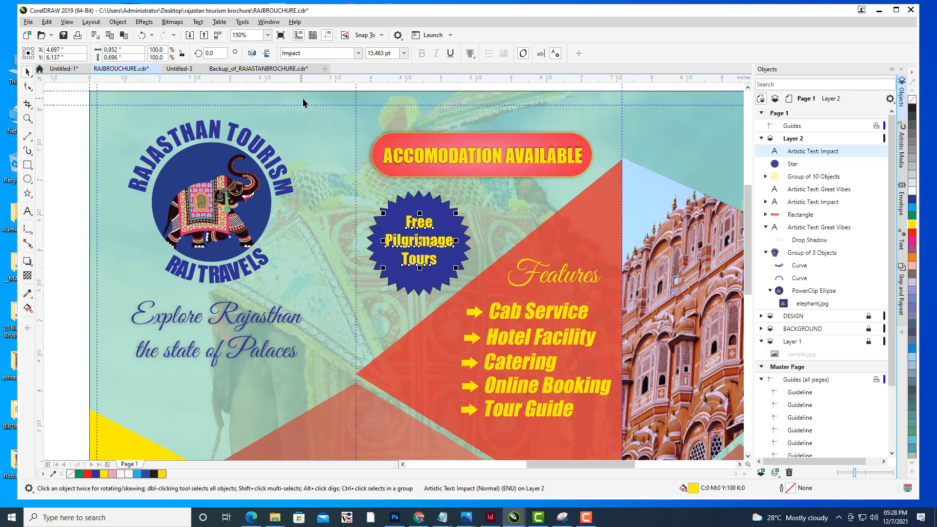
pyautogui.click(81, 168)
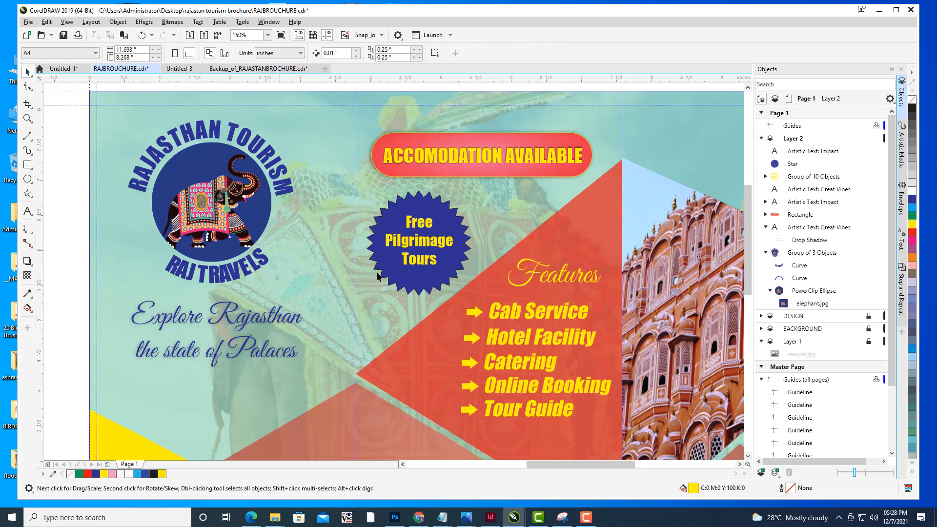
pyautogui.click(411, 244)
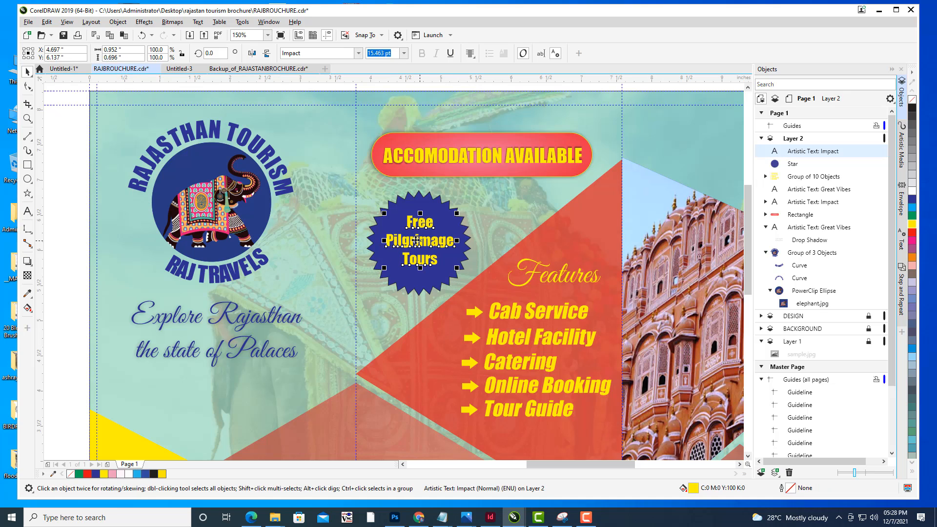
pyautogui.click(27, 179)
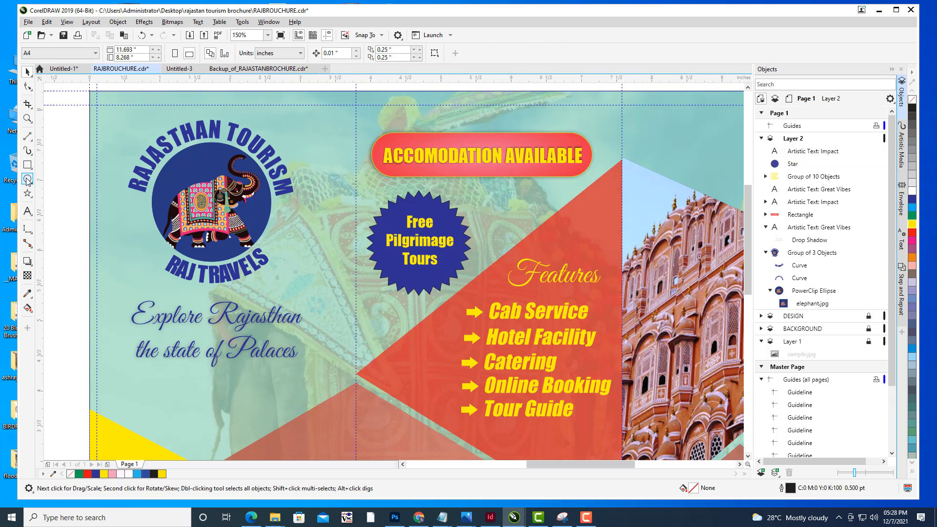
pyautogui.moveTo(526, 205); pyautogui.dragTo(583, 252)
pyautogui.hotkey('ctrl', 'z')
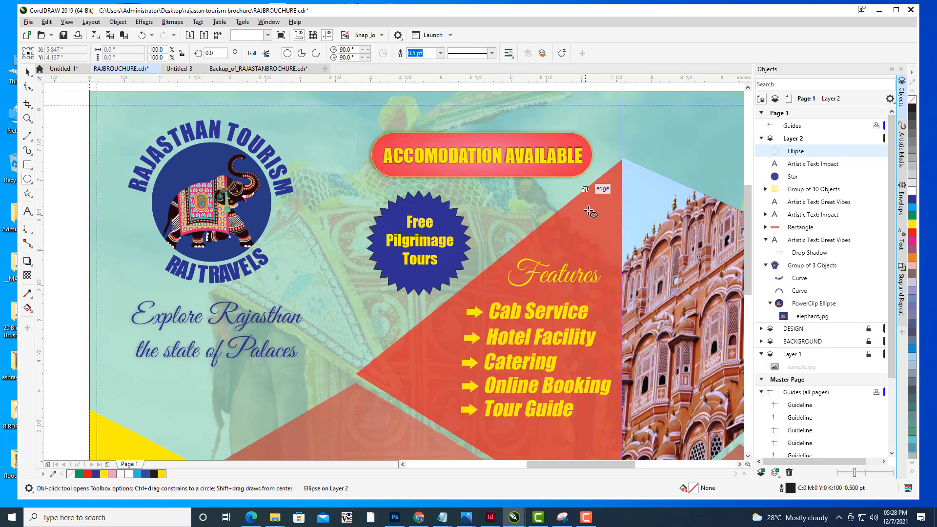
# - Draw a circle and center it inside the star, scaled to about 1.2 inches wide
pyautogui.moveTo(589, 214); pyautogui.dragTo(689, 323)
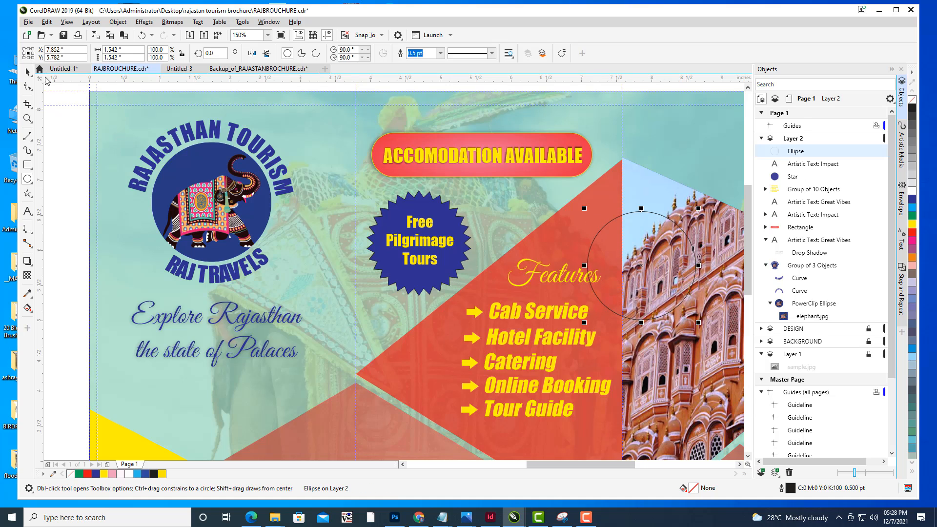
pyautogui.press('space')
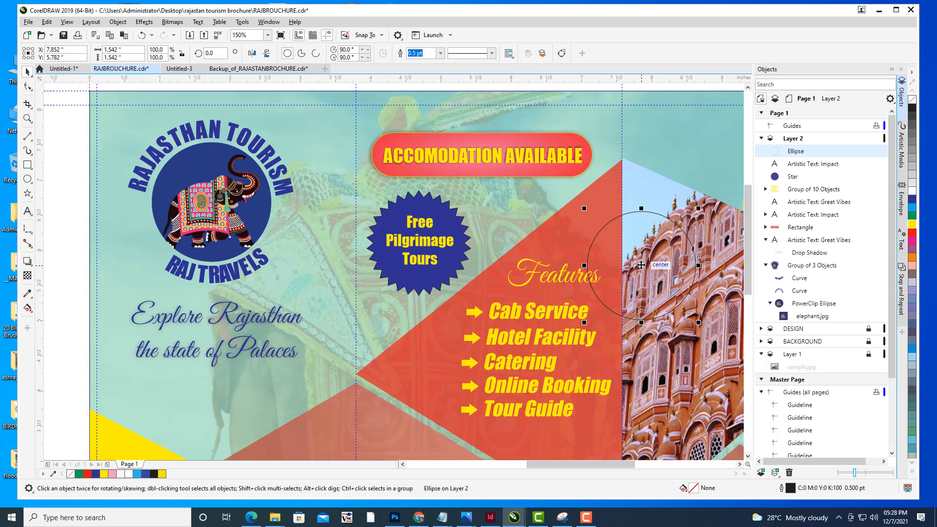
pyautogui.moveTo(641, 265); pyautogui.dragTo(420, 247)
pyautogui.moveTo(477, 184); pyautogui.dragTo(466, 195)
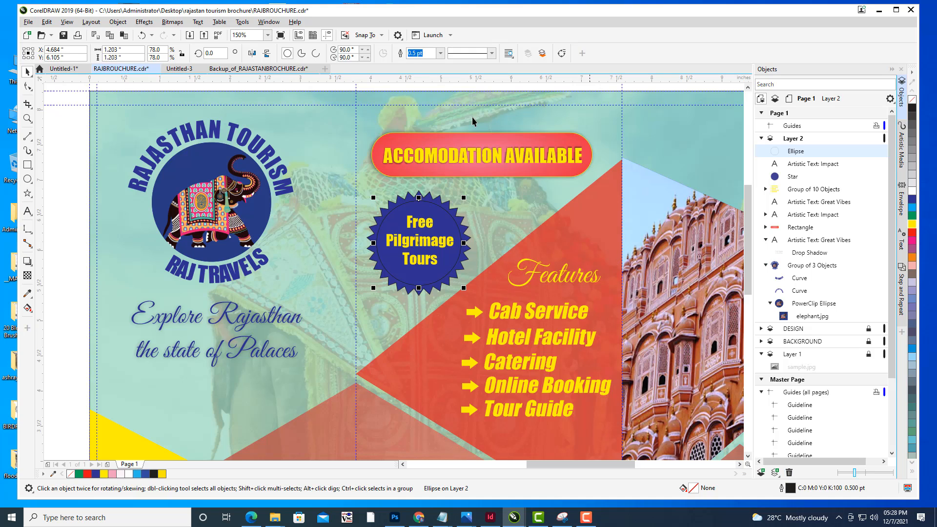
# - Give the circle a yellow hairline outline
pyautogui.click(440, 52)
pyautogui.click(435, 72)
pyautogui.doubleClick(789, 489)
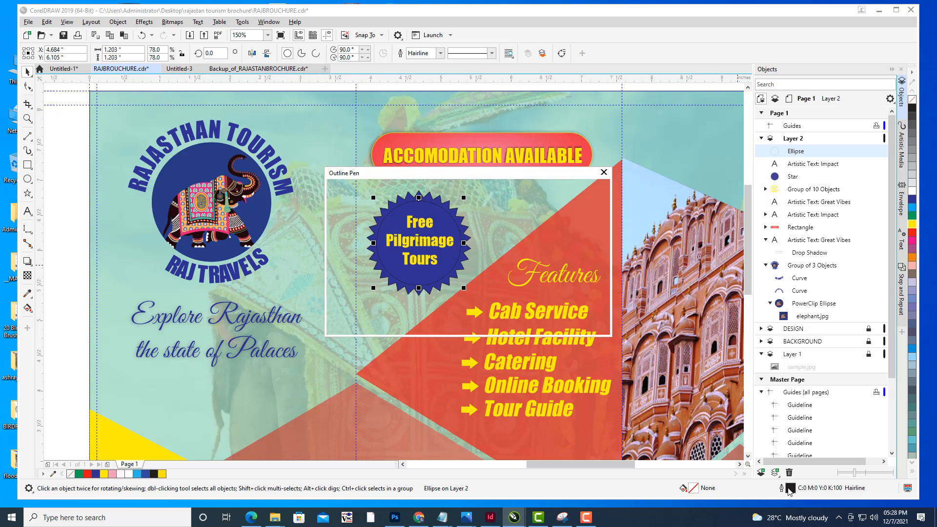
pyautogui.moveTo(468, 178); pyautogui.dragTo(681, 126)
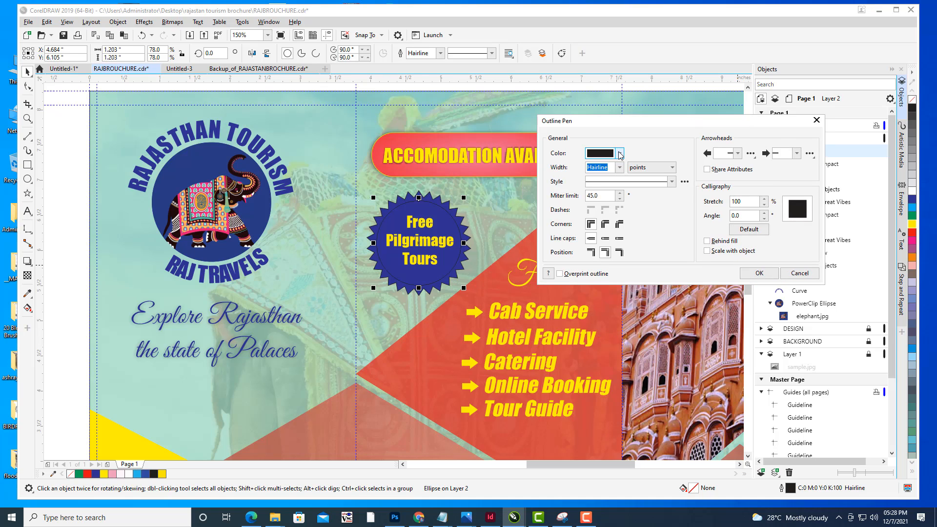
pyautogui.click(620, 154)
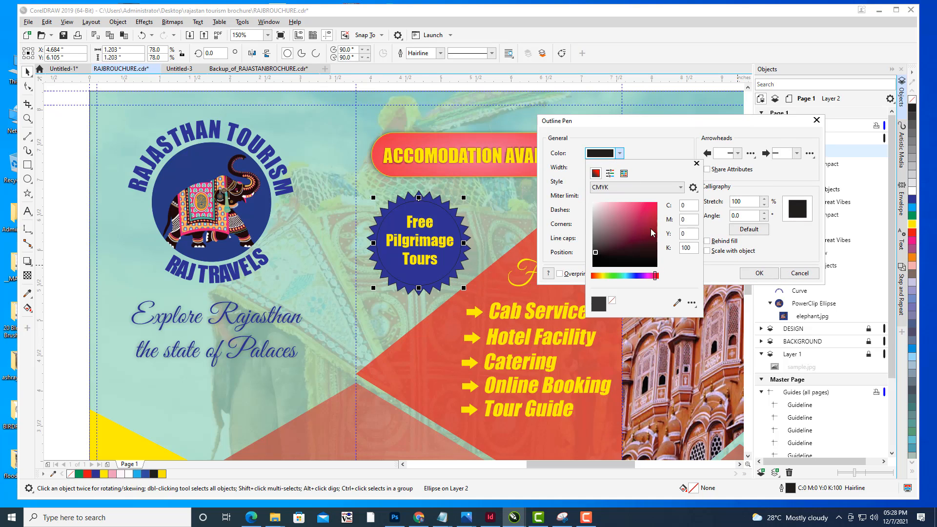
pyautogui.click(601, 276)
pyautogui.click(657, 202)
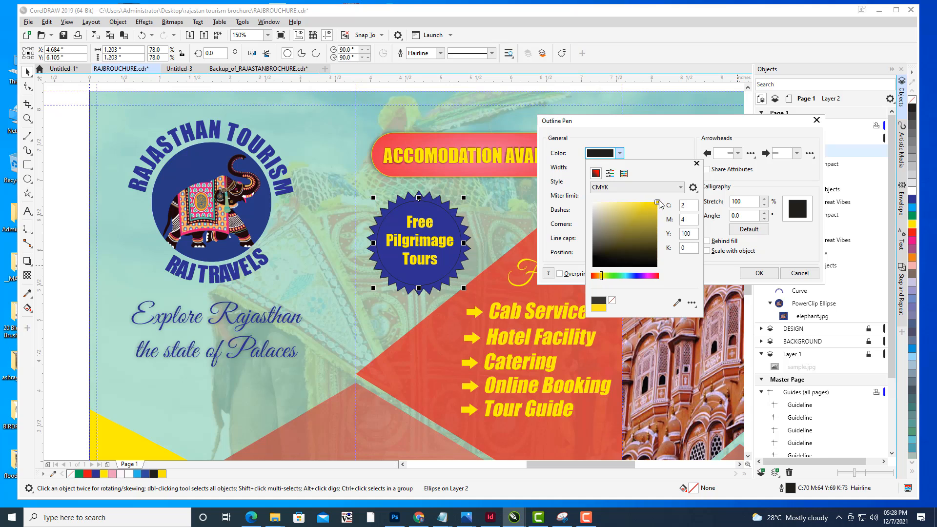
pyautogui.click(757, 275)
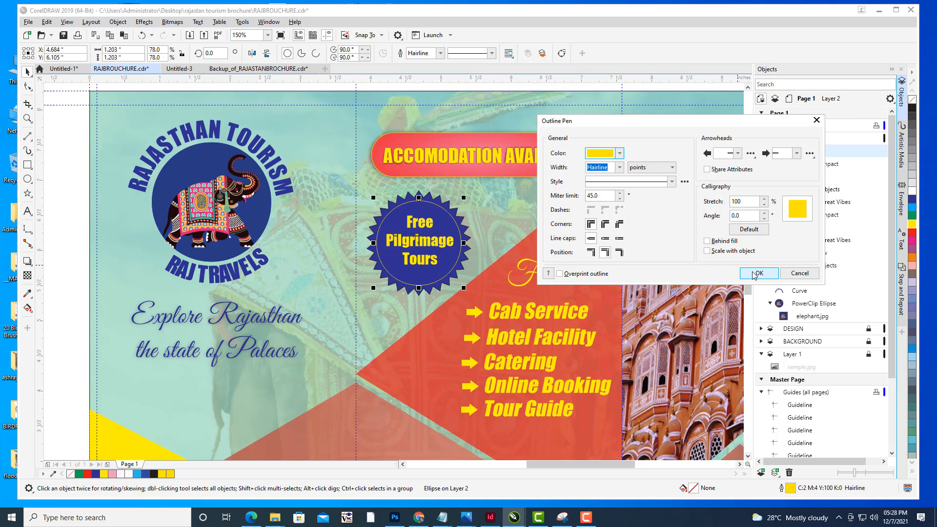
pyautogui.click(757, 274)
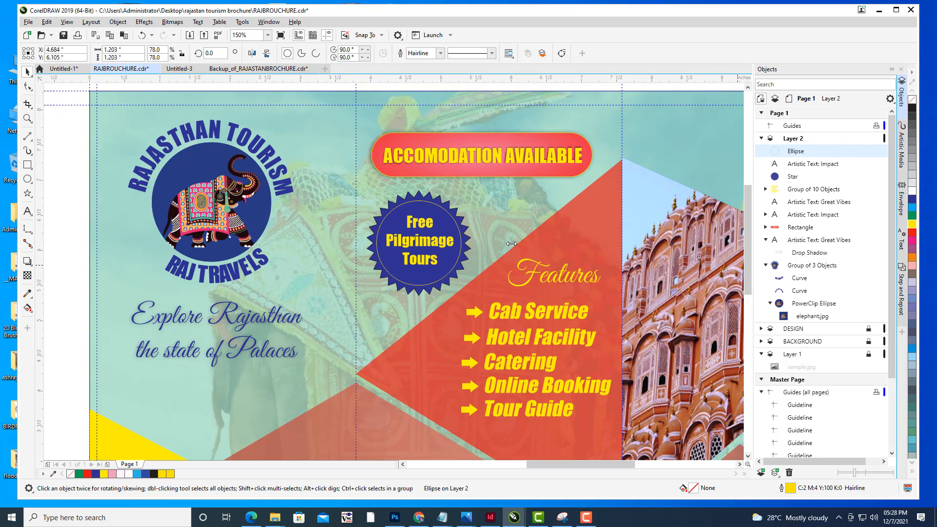
# - Give the star badge a yellow outline of C:15 M:0 Y:100 K:0 in the Outline Pen dialog
pyautogui.click(67, 145)
pyautogui.click(466, 228)
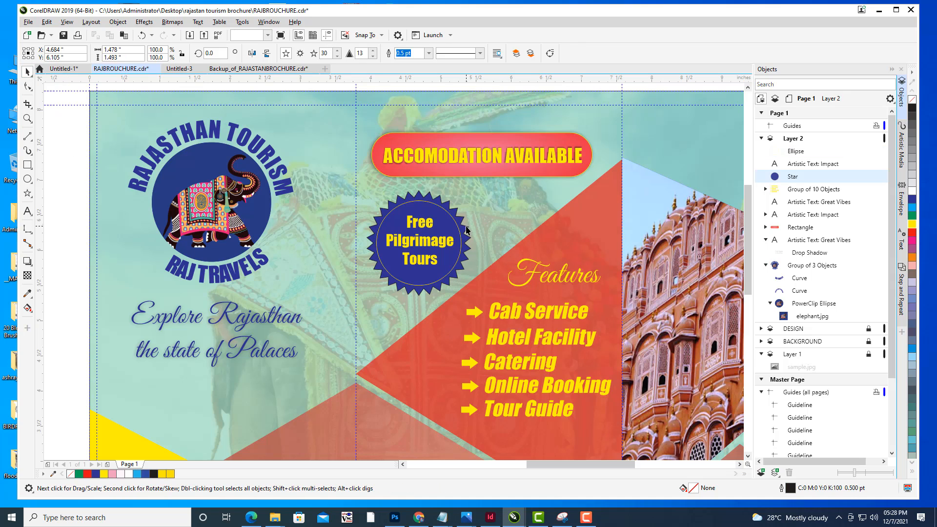
pyautogui.doubleClick(791, 488)
pyautogui.moveTo(404, 174); pyautogui.dragTo(627, 159)
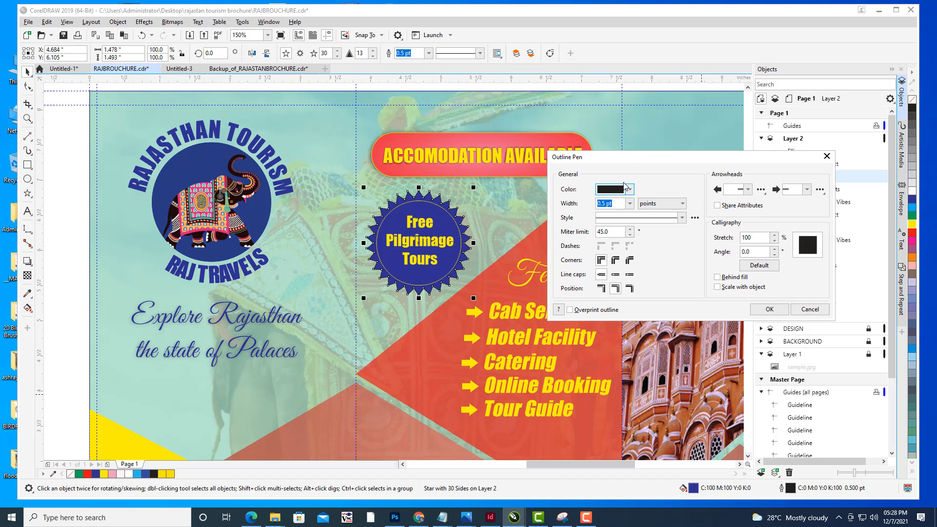
pyautogui.click(629, 190)
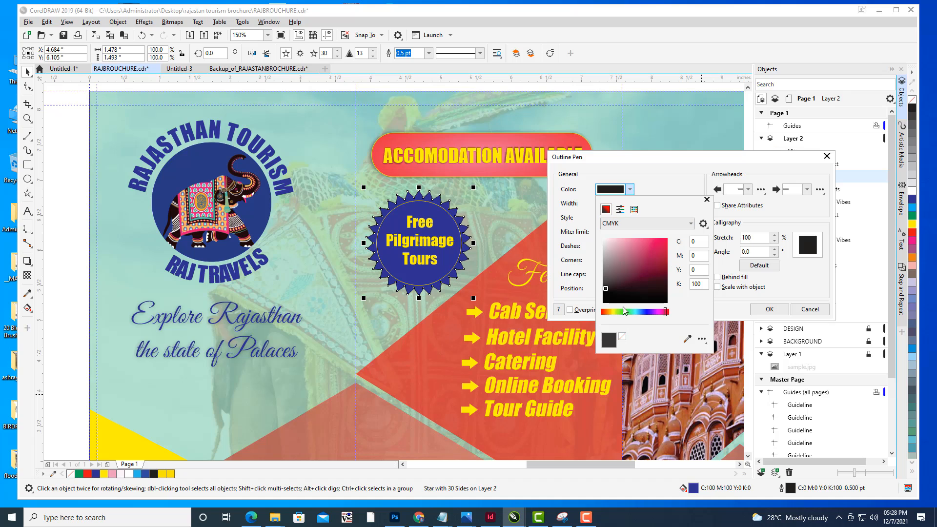
pyautogui.click(613, 311)
pyautogui.click(667, 239)
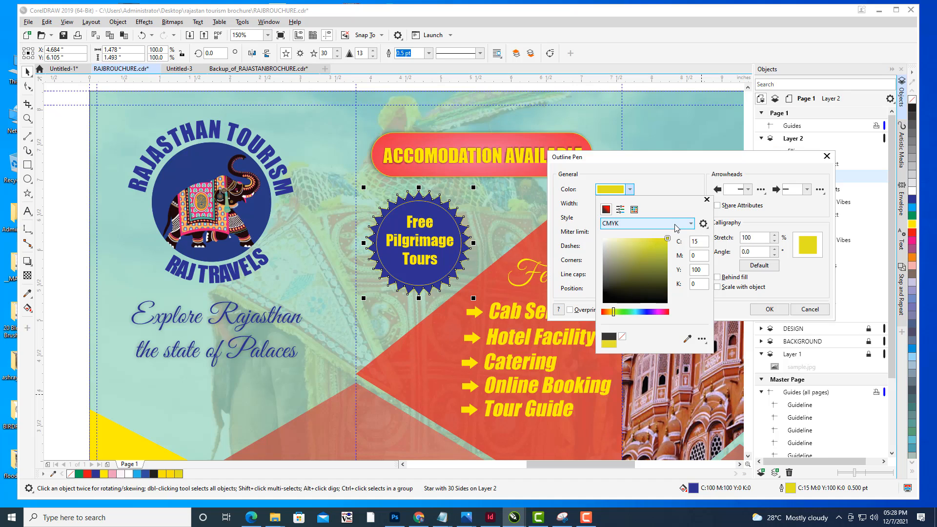
pyautogui.click(726, 166)
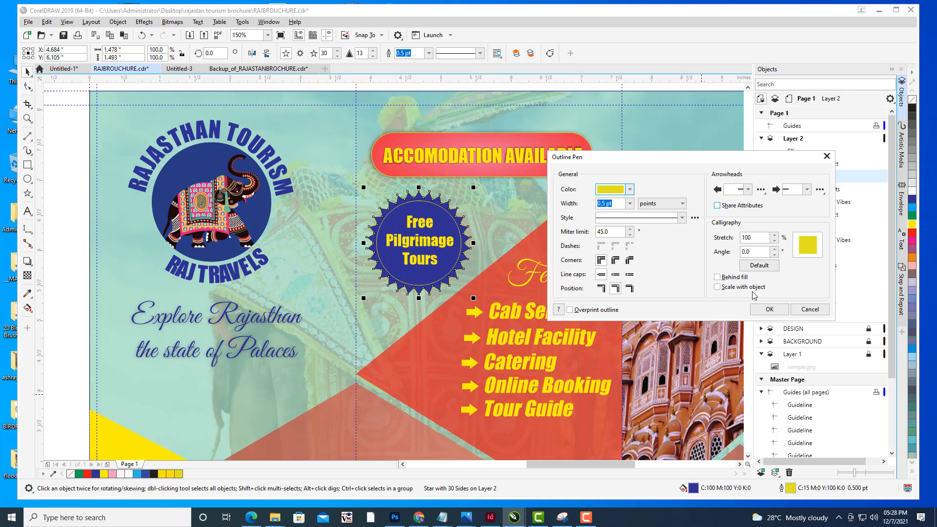
pyautogui.click(770, 309)
pyautogui.click(690, 169)
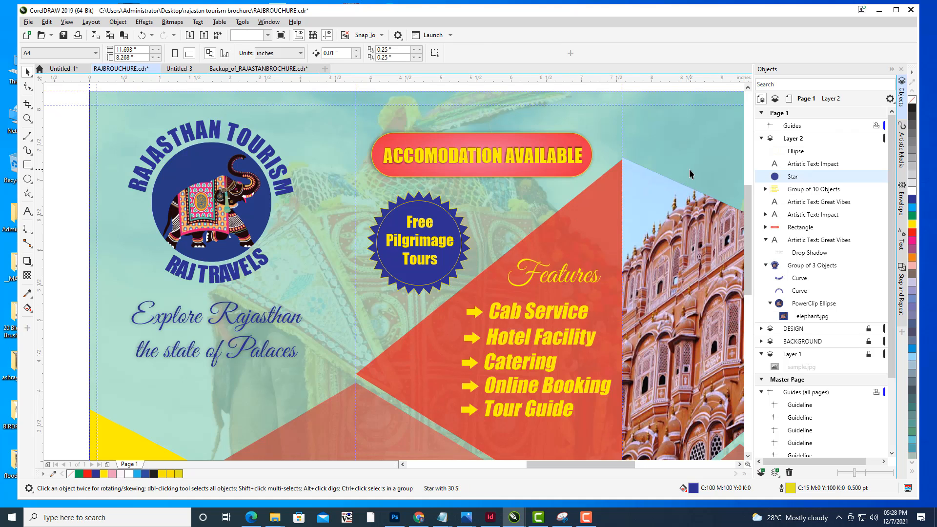
# - Examine the whole tri-fold brochure layout at a reduced zoom
pyautogui.scroll(-1, 689, 169)
pyautogui.moveTo(689, 169); pyautogui.dragTo(643, 179)
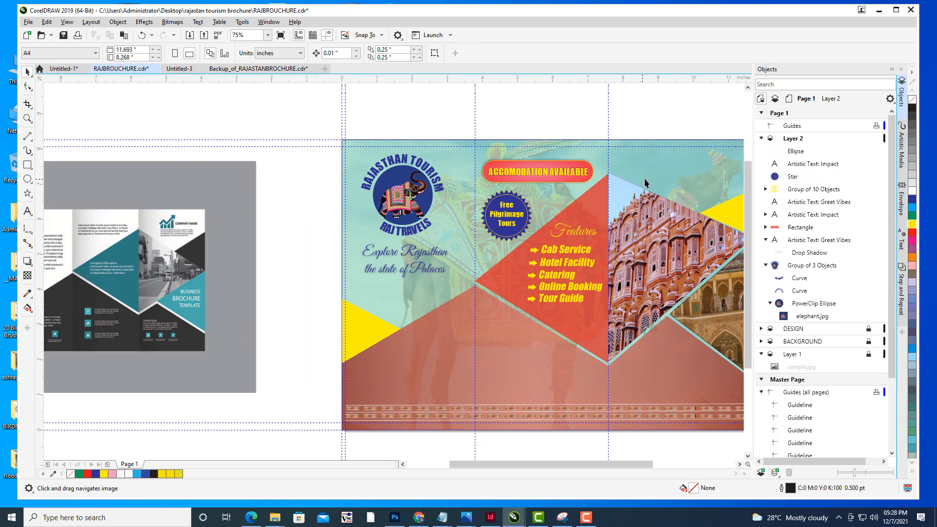
pyautogui.moveTo(654, 299); pyautogui.dragTo(602, 233)
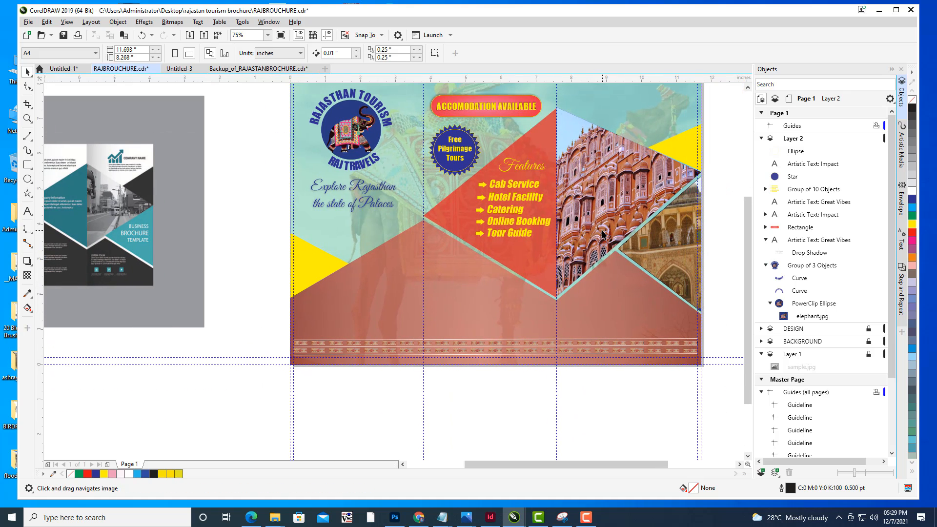
pyautogui.moveTo(553, 189); pyautogui.dragTo(559, 230)
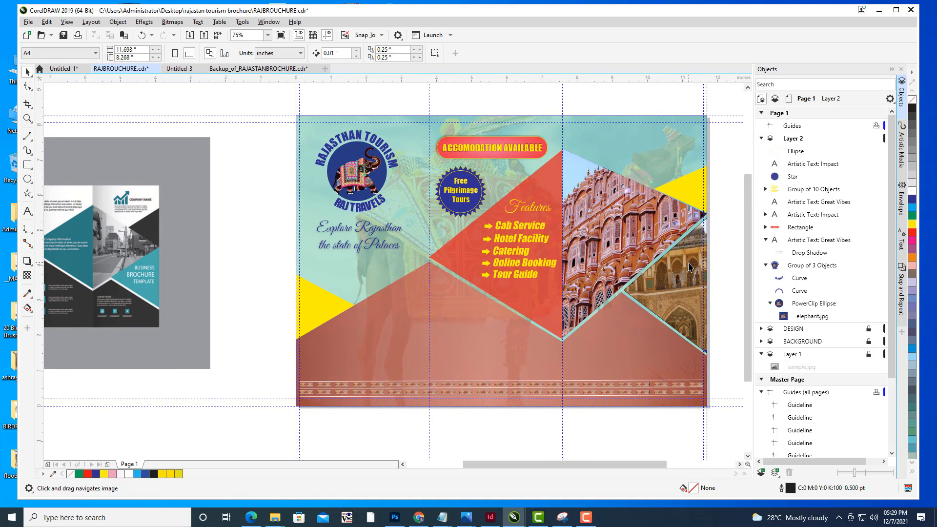
pyautogui.moveTo(467, 202); pyautogui.dragTo(490, 198)
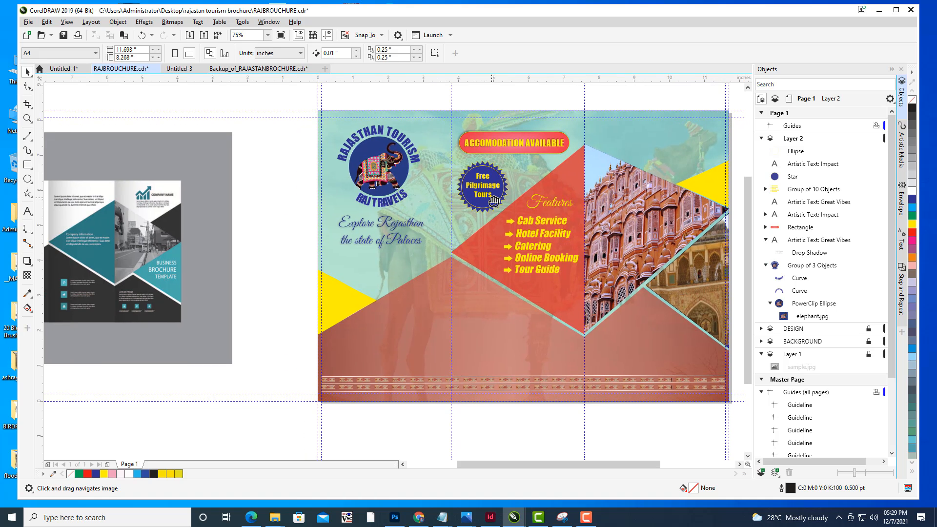
pyautogui.moveTo(569, 248)
pyautogui.mouseDown()
pyautogui.moveTo(634, 231)
pyautogui.moveTo(520, 219)
pyautogui.moveTo(554, 194)
pyautogui.moveTo(580, 209)
pyautogui.mouseUp()
pyautogui.scroll(-2, 634, 232)
pyautogui.scroll(1, 511, 182)
pyautogui.scroll(1, 554, 195)
pyautogui.moveTo(634, 218); pyautogui.dragTo(623, 213)
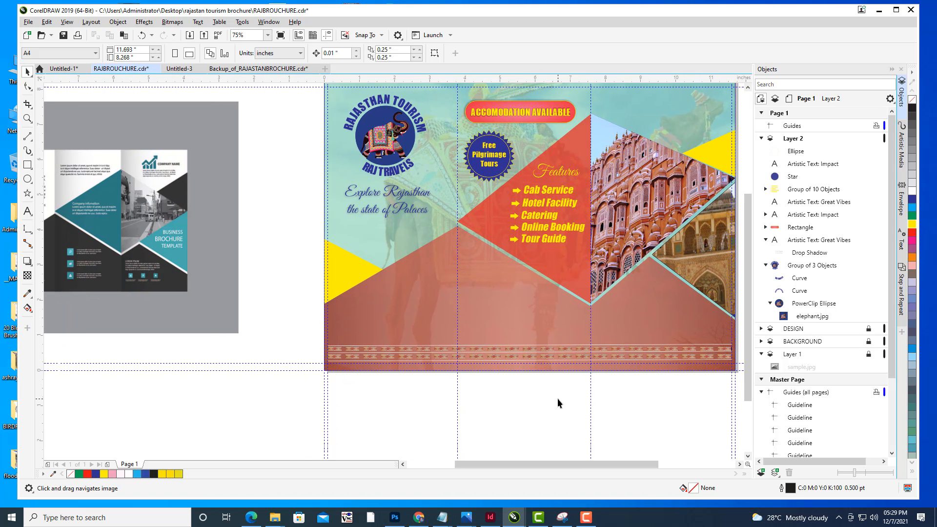
pyautogui.moveTo(568, 266); pyautogui.dragTo(576, 243)
# - Add a paragraph text frame reading Social Media Links below the Features list and set its font to Great Vibes
pyautogui.click(28, 211)
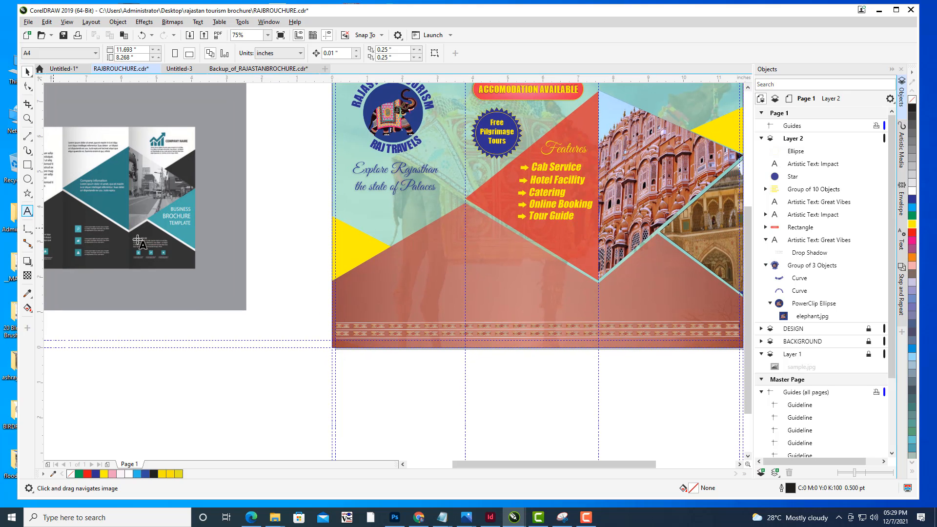
pyautogui.scroll(1, 518, 280)
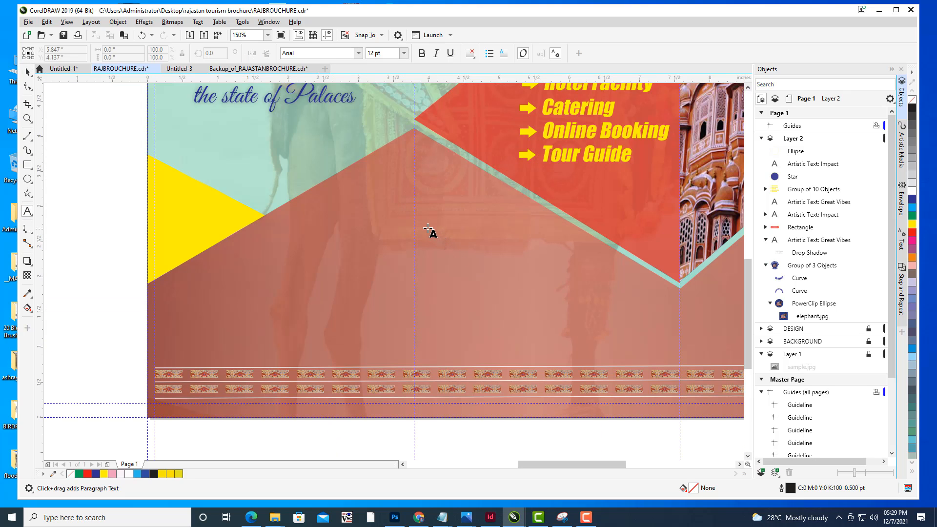
pyautogui.moveTo(421, 225); pyautogui.dragTo(555, 265)
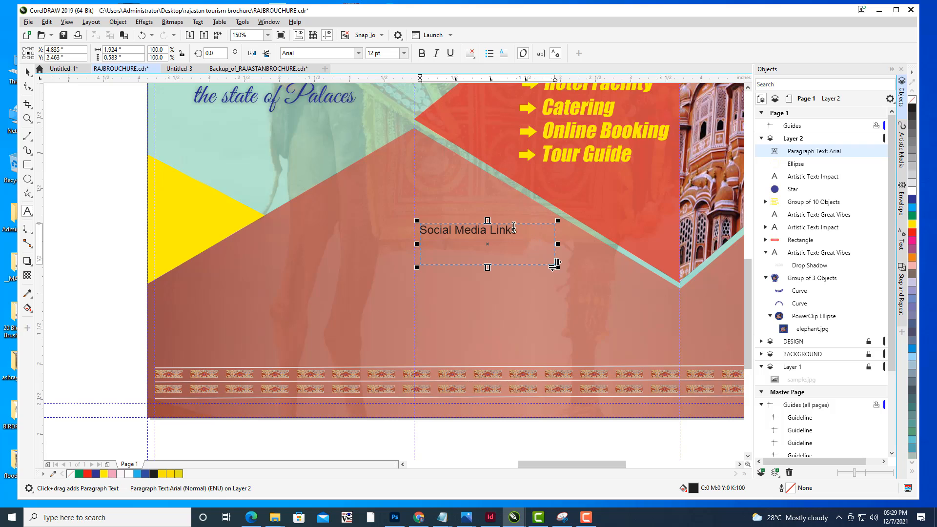
pyautogui.moveTo(519, 229); pyautogui.dragTo(420, 230)
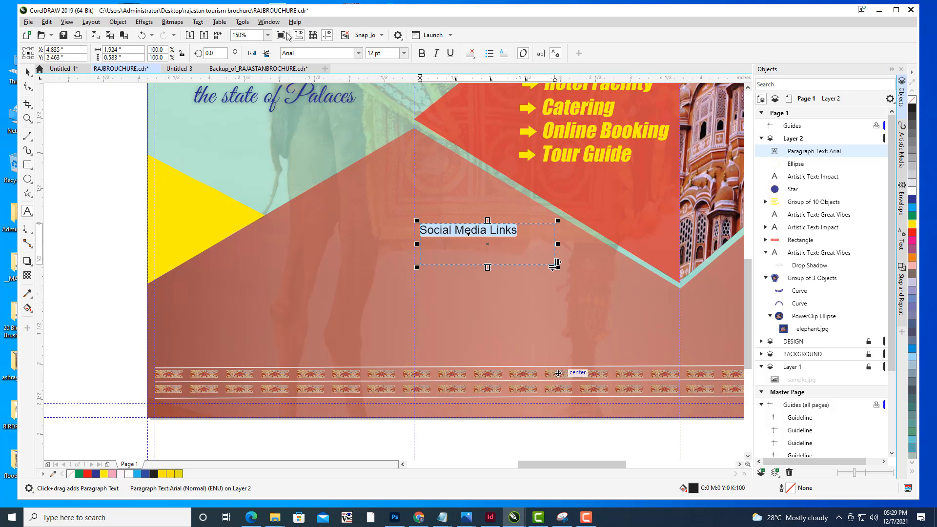
pyautogui.click(309, 54)
pyautogui.write('G')
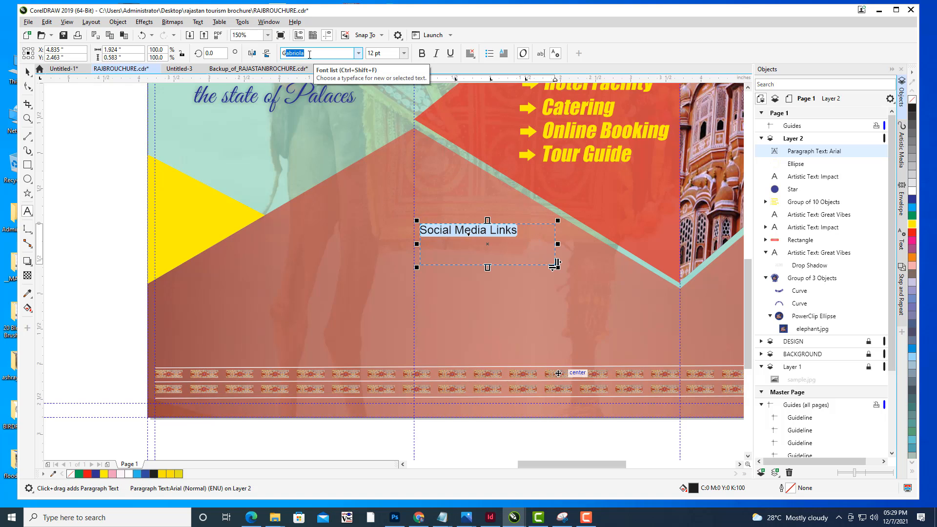
pyautogui.write('reat Vibes')
pyautogui.press('Return')
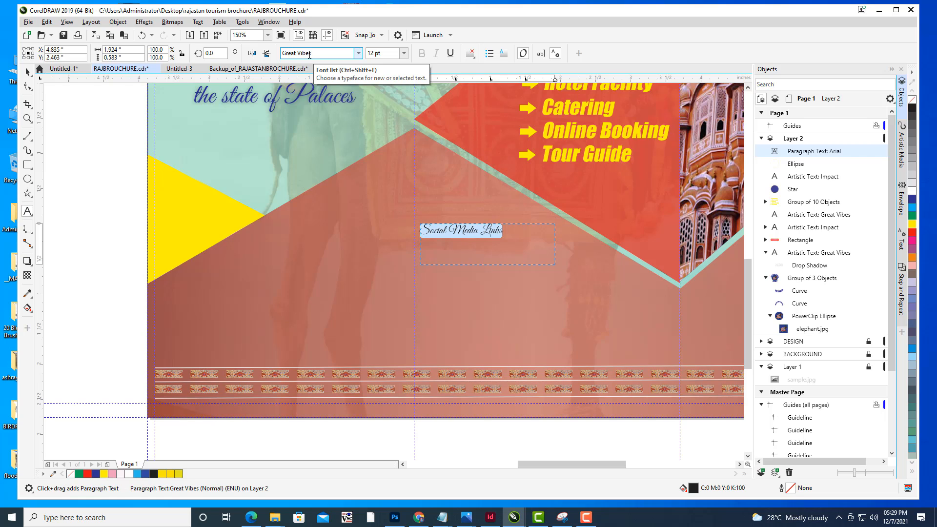
# - Set the Social Media Links text size to 18 pt
pyautogui.click(404, 53)
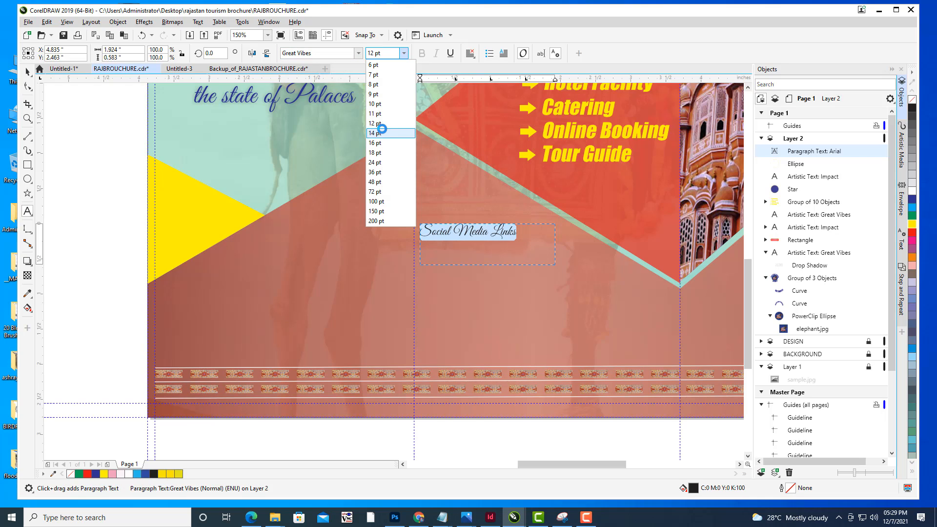
pyautogui.click(382, 129)
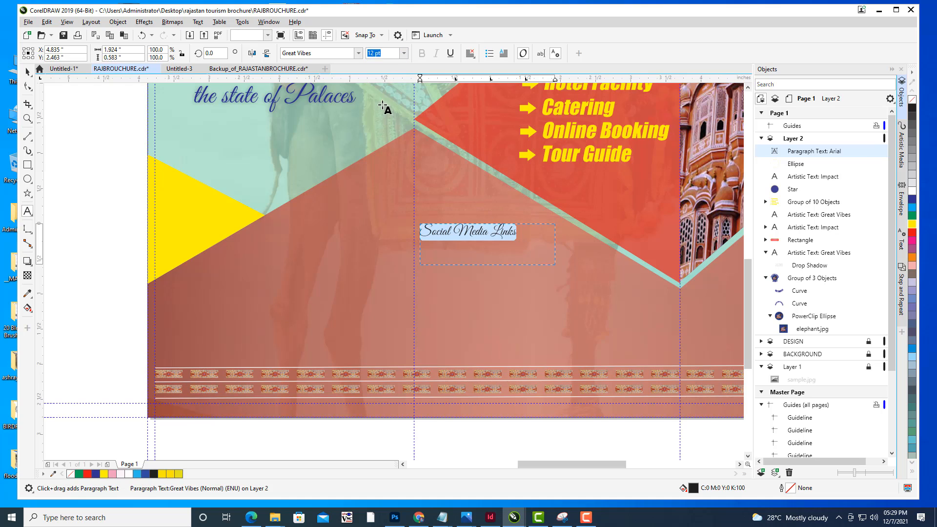
pyautogui.click(403, 55)
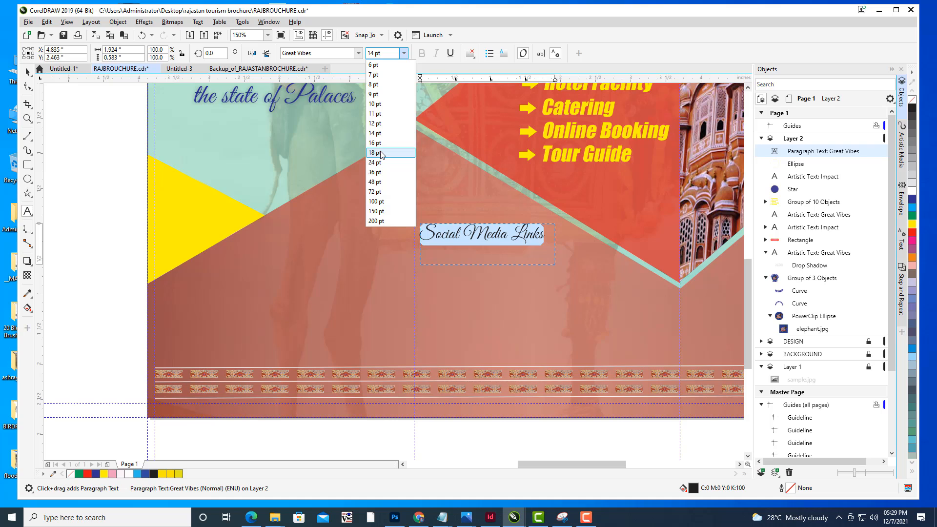
pyautogui.click(381, 153)
# - Color the Social Media Links text yellow and stretch its frame slightly taller
pyautogui.click(913, 226)
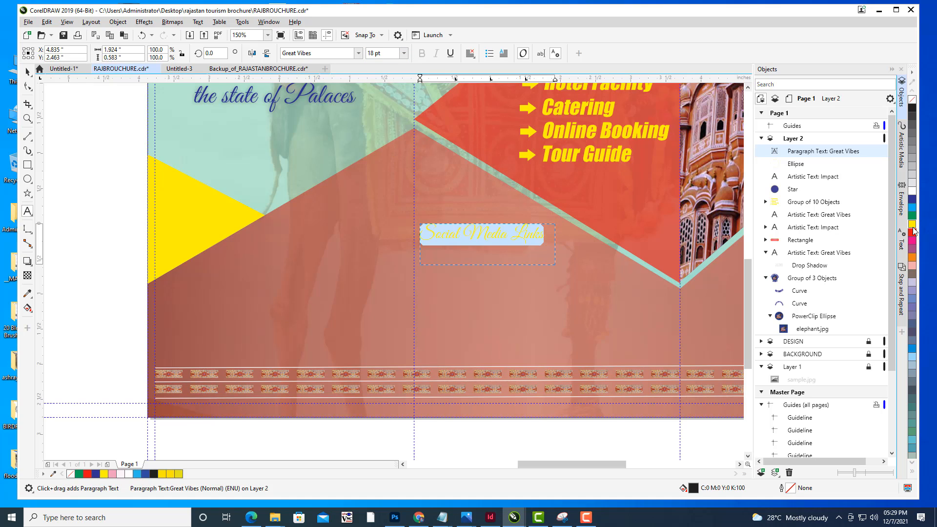
pyautogui.click(913, 204)
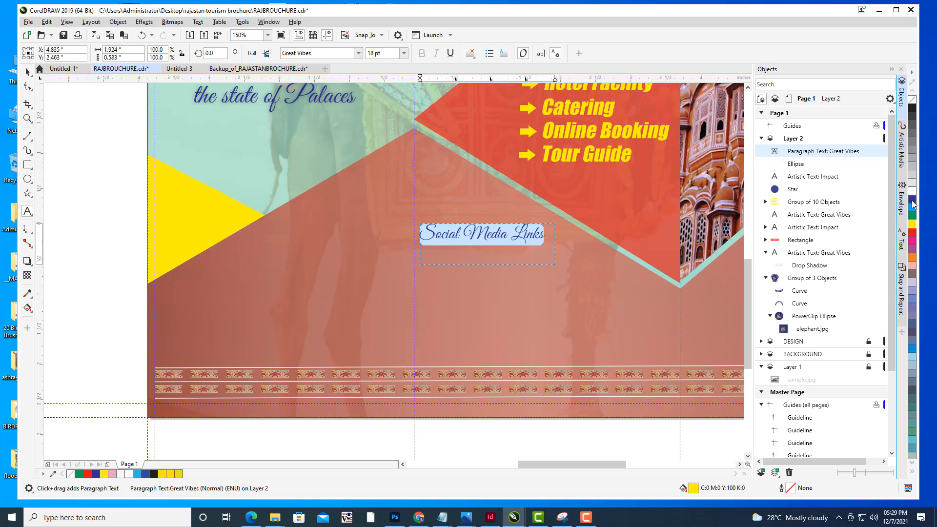
pyautogui.click(95, 149)
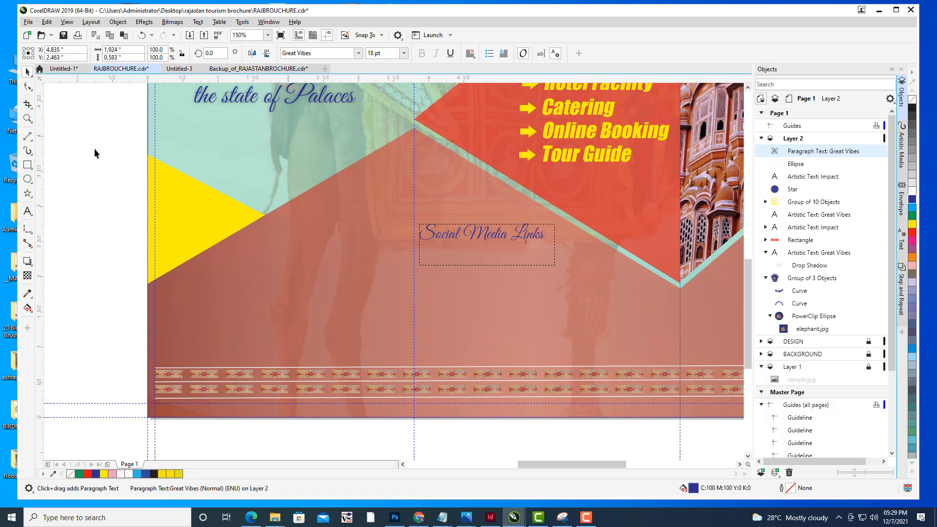
pyautogui.press('space')
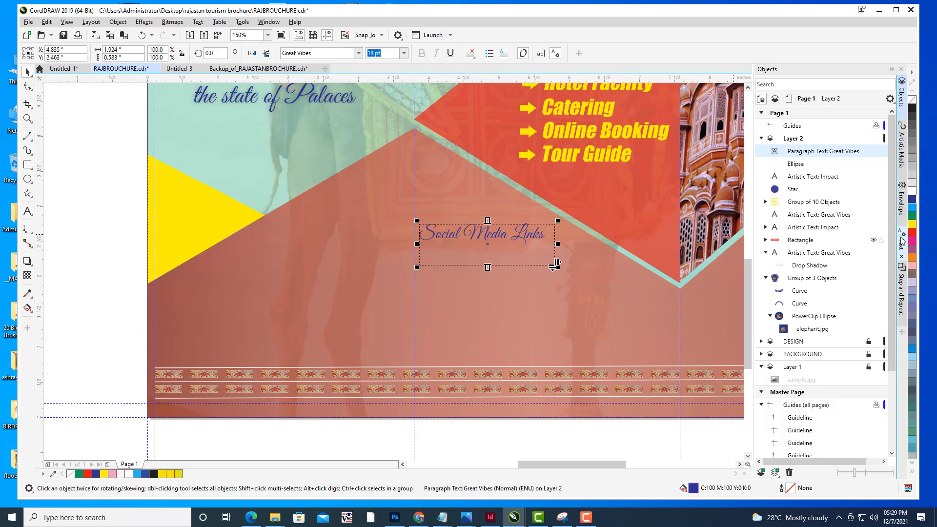
pyautogui.click(912, 223)
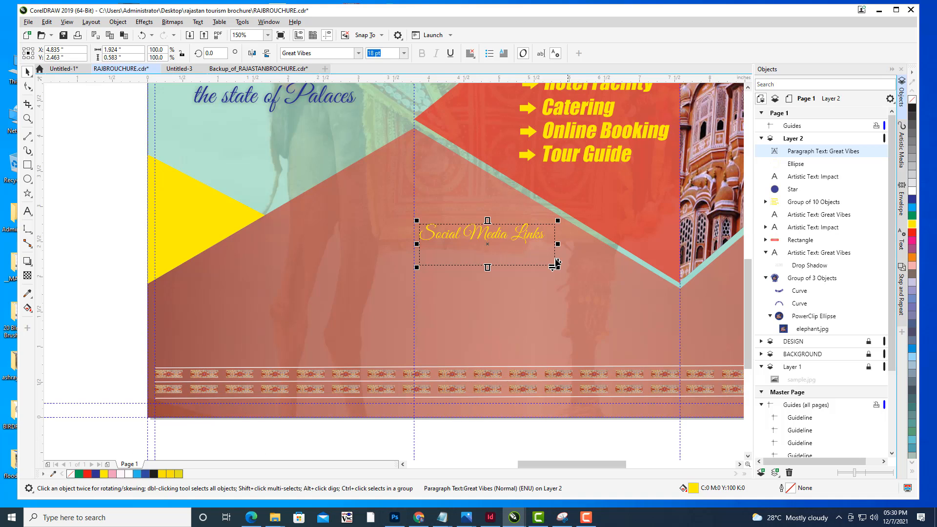
pyautogui.moveTo(487, 267); pyautogui.dragTo(495, 275)
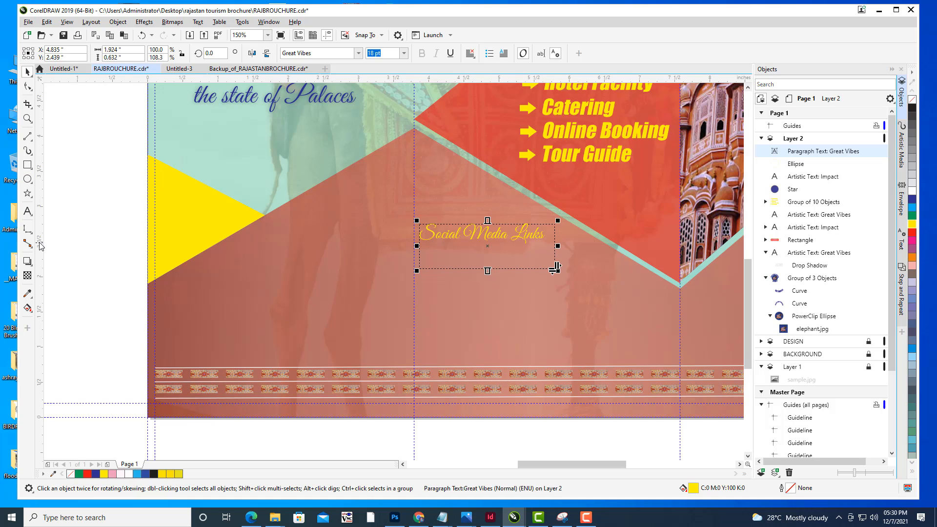
# - Add a drop shadow to the Social Media Links text and shorten its text frame
pyautogui.click(30, 265)
pyautogui.click(59, 263)
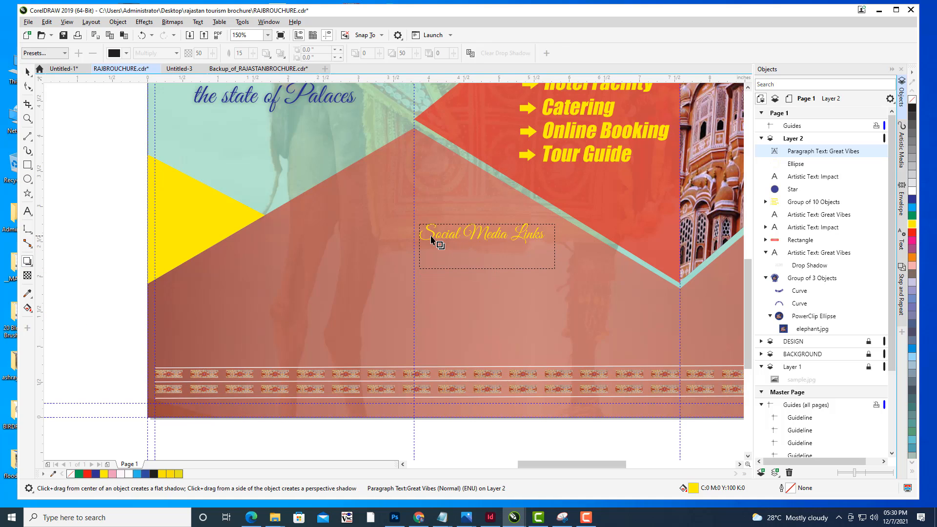
pyautogui.moveTo(430, 238); pyautogui.dragTo(556, 245)
pyautogui.click(27, 72)
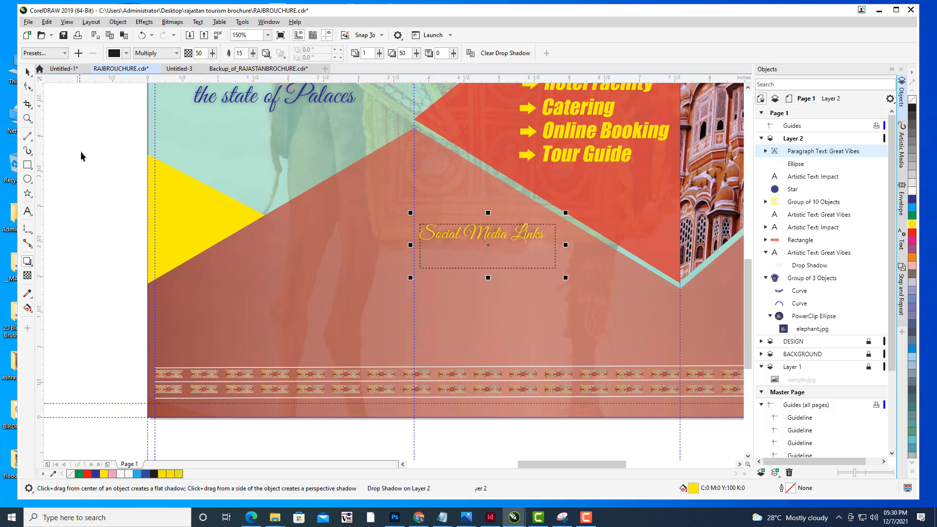
pyautogui.click(522, 306)
pyautogui.click(493, 270)
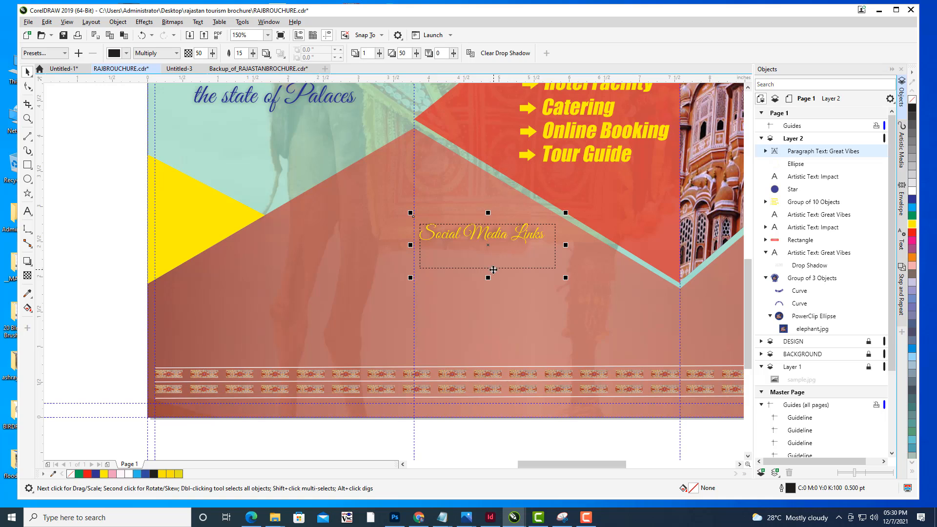
pyautogui.moveTo(490, 275); pyautogui.dragTo(490, 268)
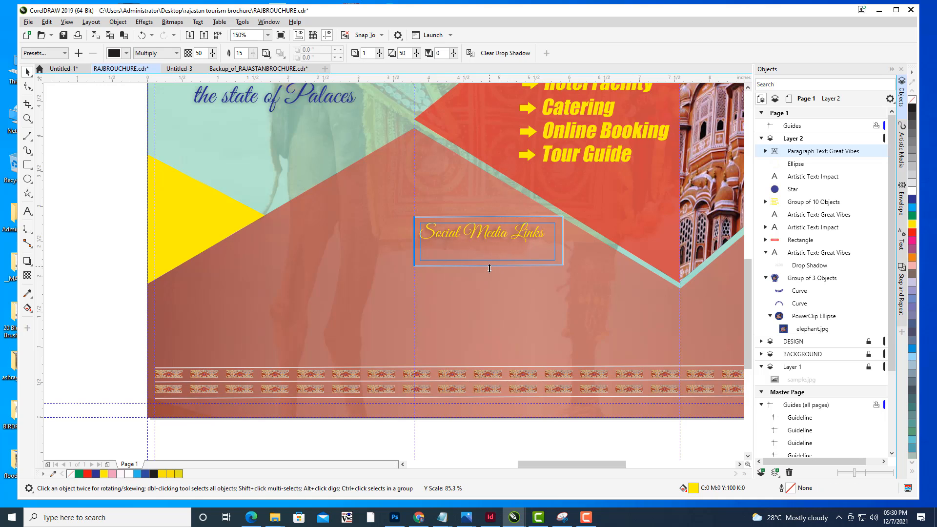
pyautogui.click(113, 216)
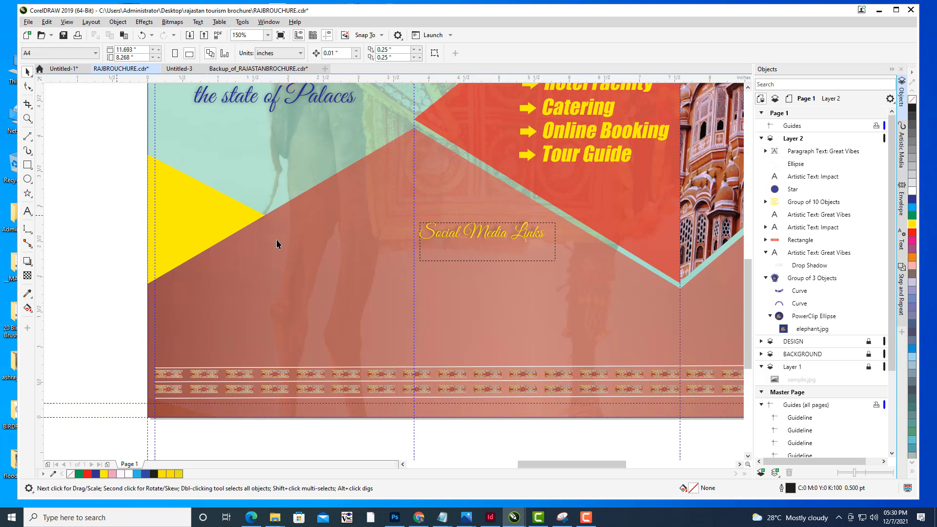
# - Review the full brochure layout with the new text in place
pyautogui.scroll(-2, 523, 261)
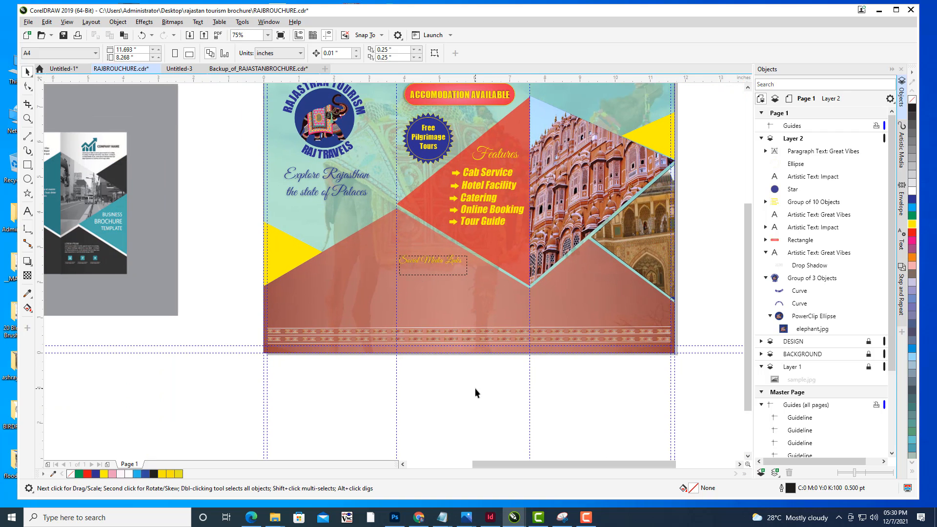
pyautogui.moveTo(449, 236); pyautogui.dragTo(487, 250)
pyautogui.moveTo(563, 254); pyautogui.dragTo(554, 254)
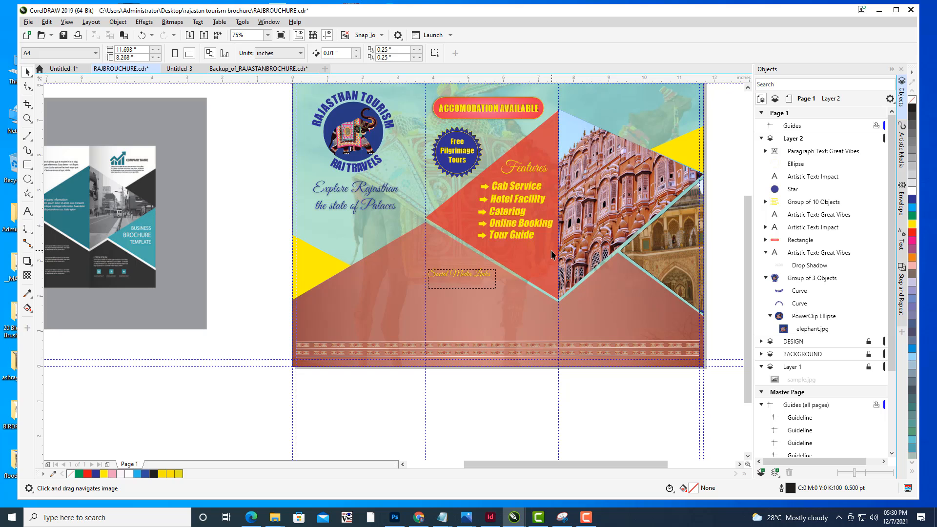
pyautogui.moveTo(561, 183); pyautogui.dragTo(527, 224)
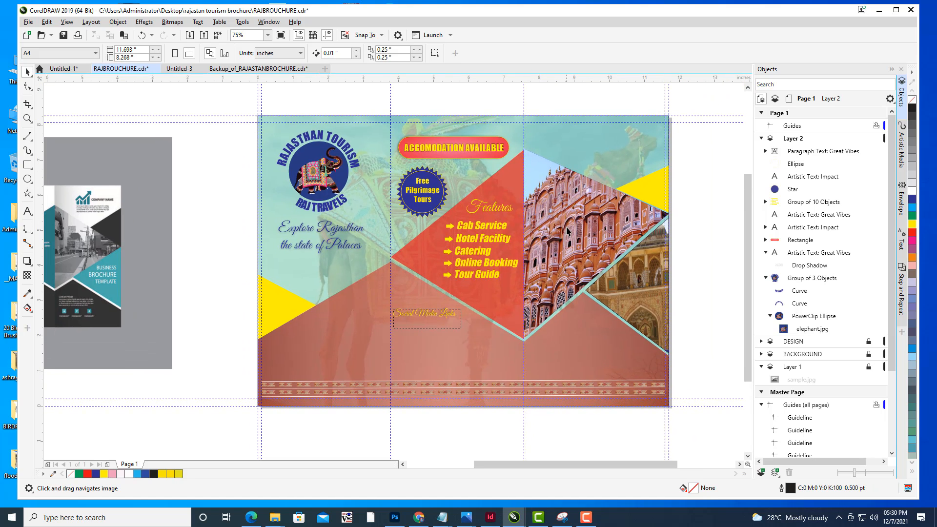
pyautogui.moveTo(639, 232); pyautogui.dragTo(631, 229)
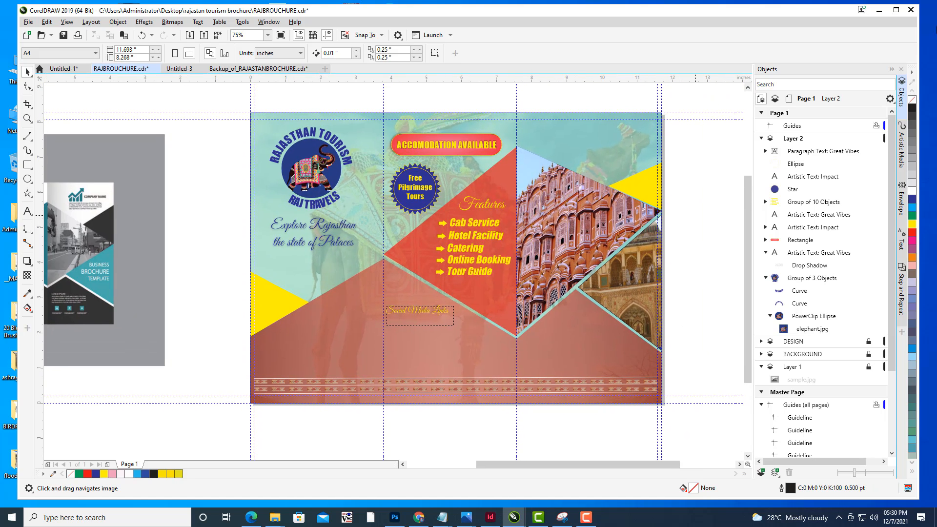
# - Select and copy the fb, instagram, twitter and youtube PNG files in the rajastan tourism brochure folder
pyautogui.click(879, 10)
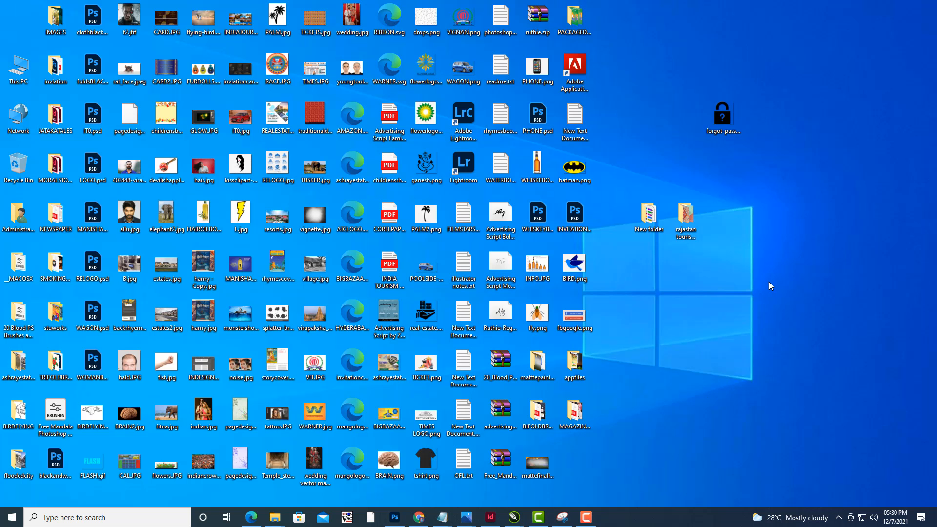
pyautogui.doubleClick(691, 225)
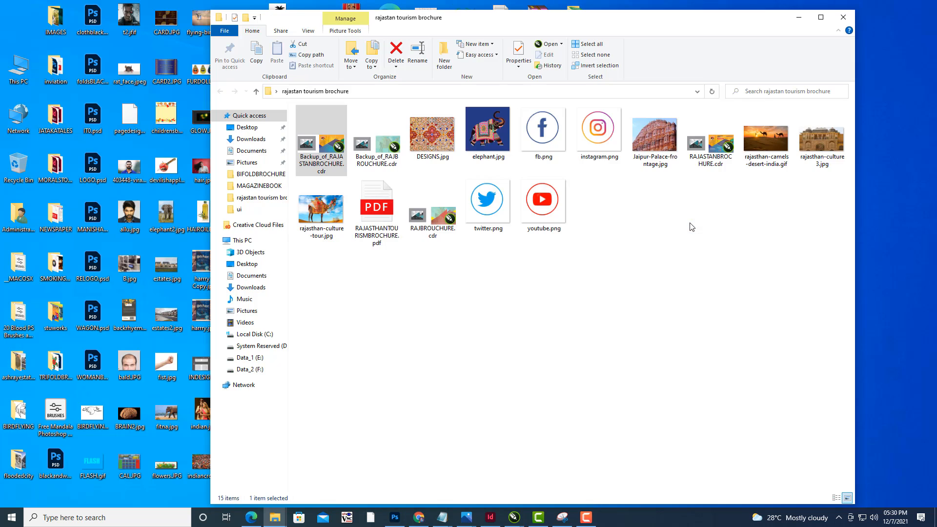
pyautogui.click(561, 216)
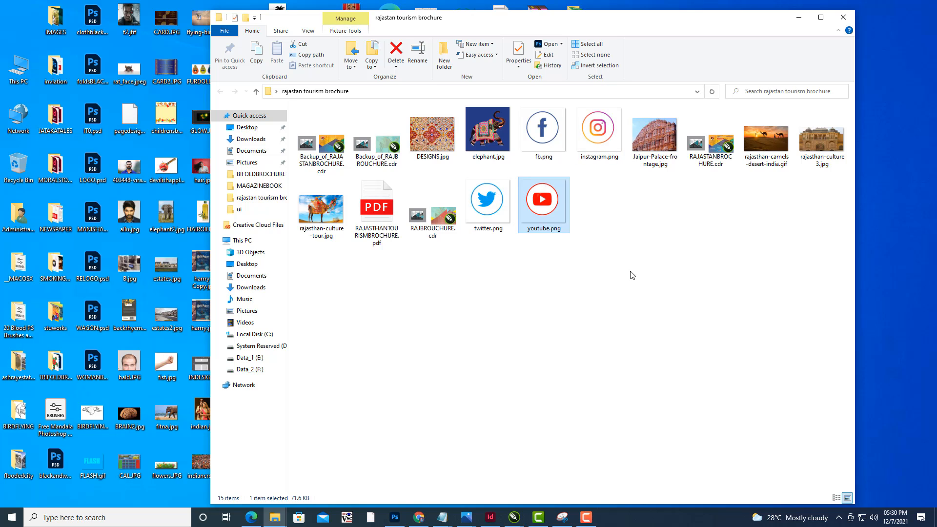
pyautogui.keyDown('ctrl'); pyautogui.click(488, 205); pyautogui.keyUp('ctrl')
pyautogui.keyDown('ctrl'); pyautogui.click(543, 131); pyautogui.keyUp('ctrl')
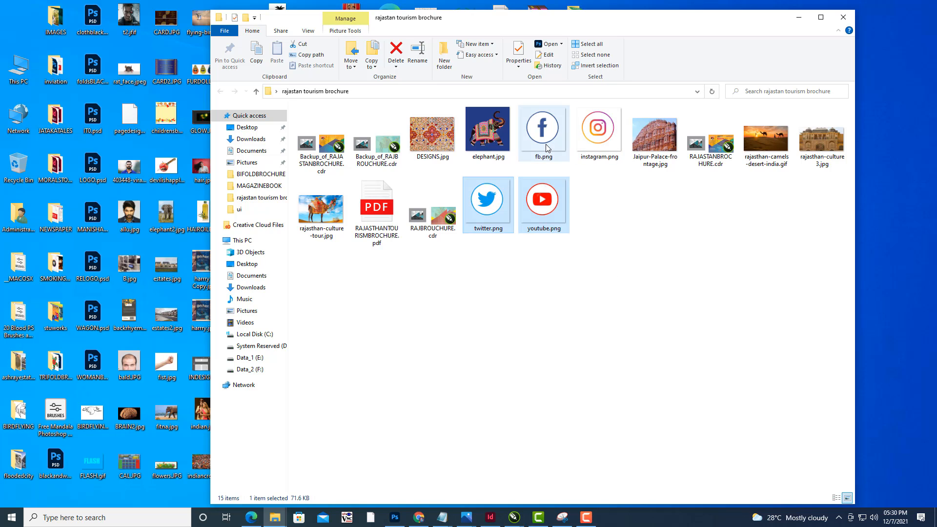
pyautogui.keyDown('ctrl'); pyautogui.click(610, 144); pyautogui.keyUp('ctrl')
pyautogui.rightClick(609, 142)
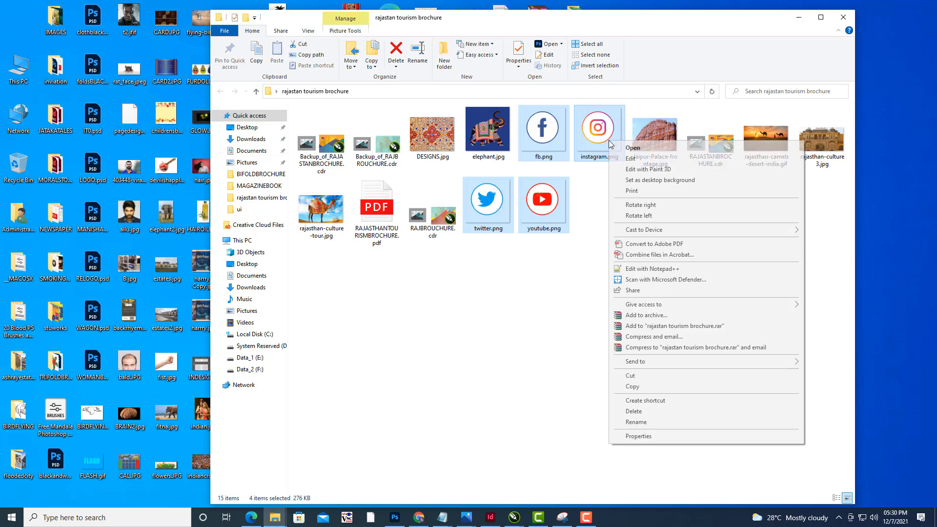
pyautogui.click(643, 386)
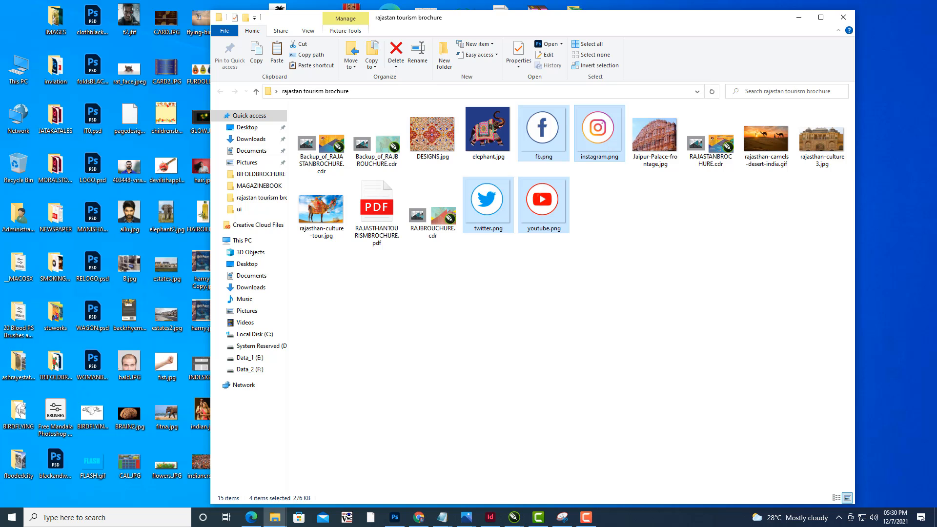
pyautogui.click(800, 17)
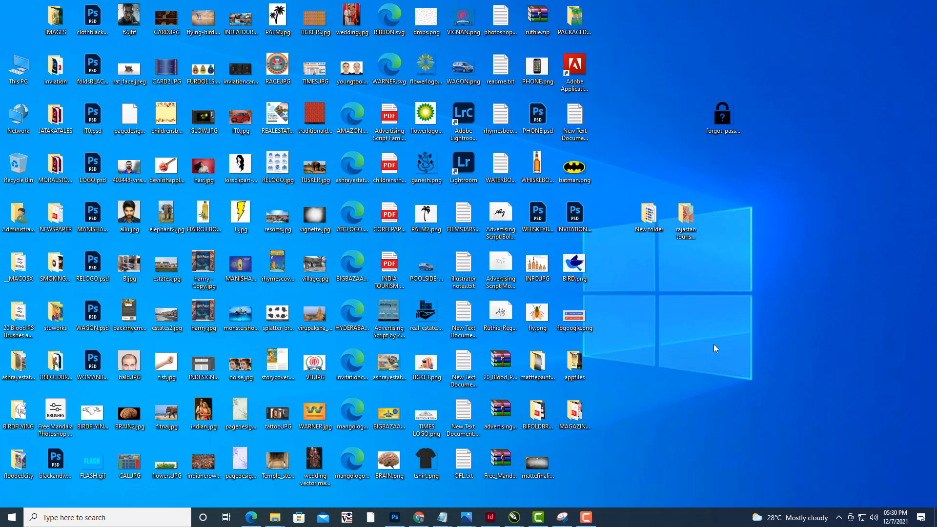
pyautogui.doubleClick(687, 221)
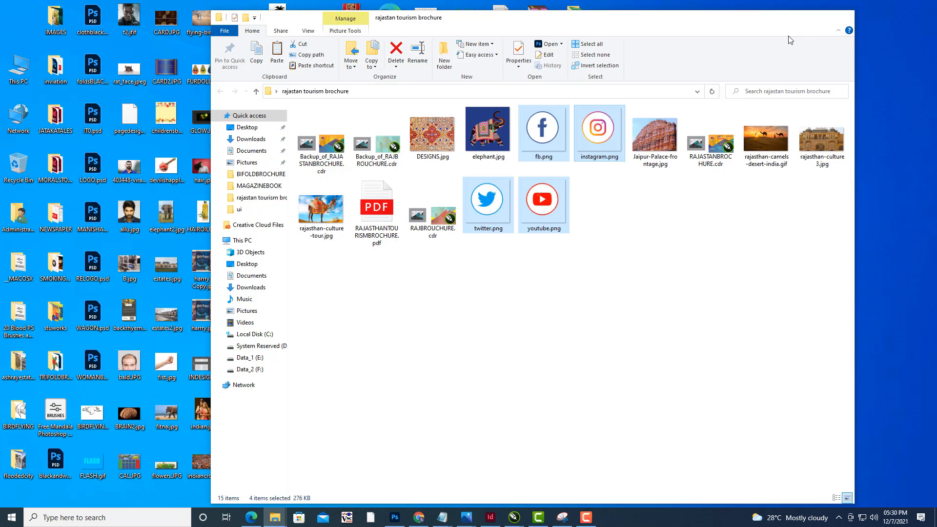
pyautogui.click(799, 17)
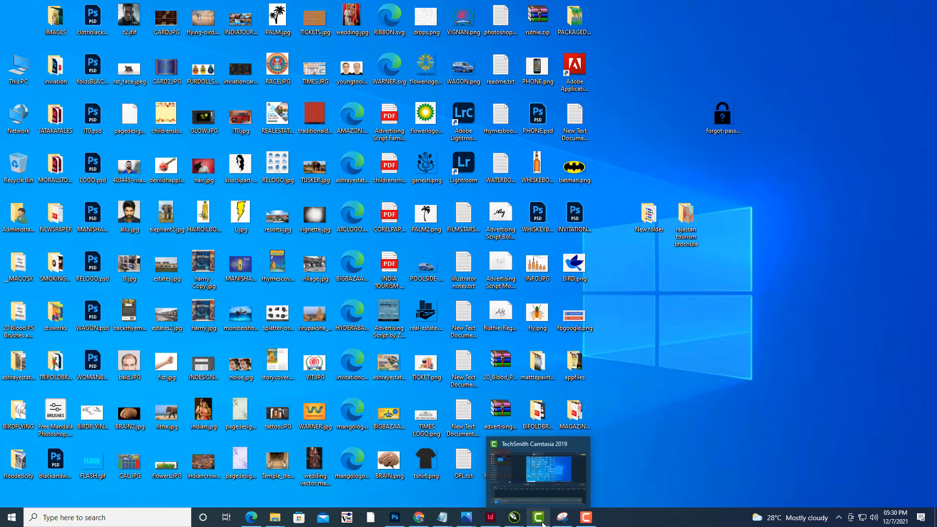
# - Import the fb, instagram, twitter and youtube PNG icons from the rajastan tourism brochure folder
pyautogui.click(501, 502)
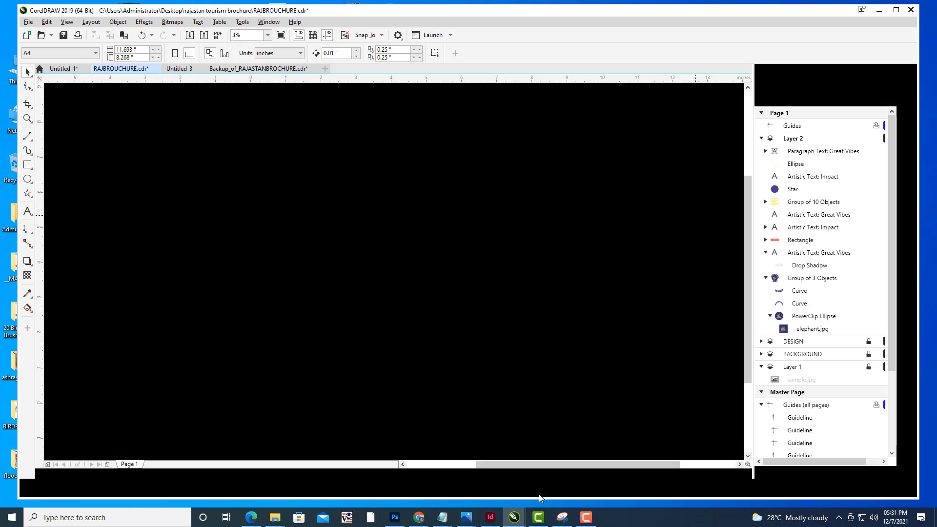
pyautogui.scroll(1, 666, 318)
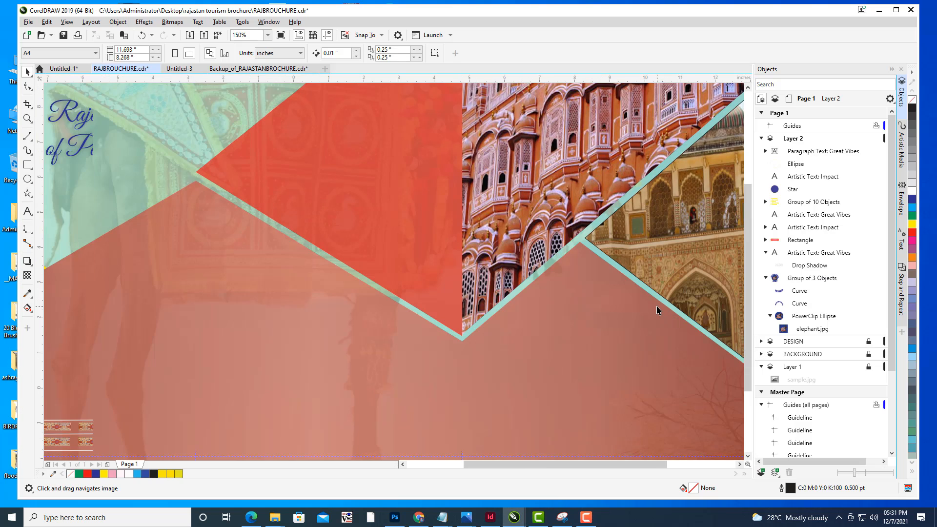
pyautogui.scroll(-1, 659, 313)
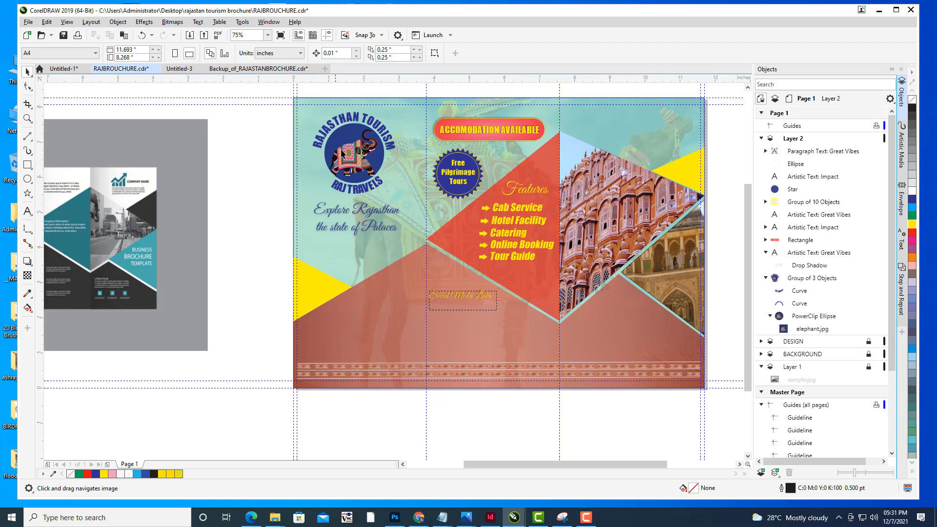
pyautogui.moveTo(370, 151); pyautogui.dragTo(382, 156)
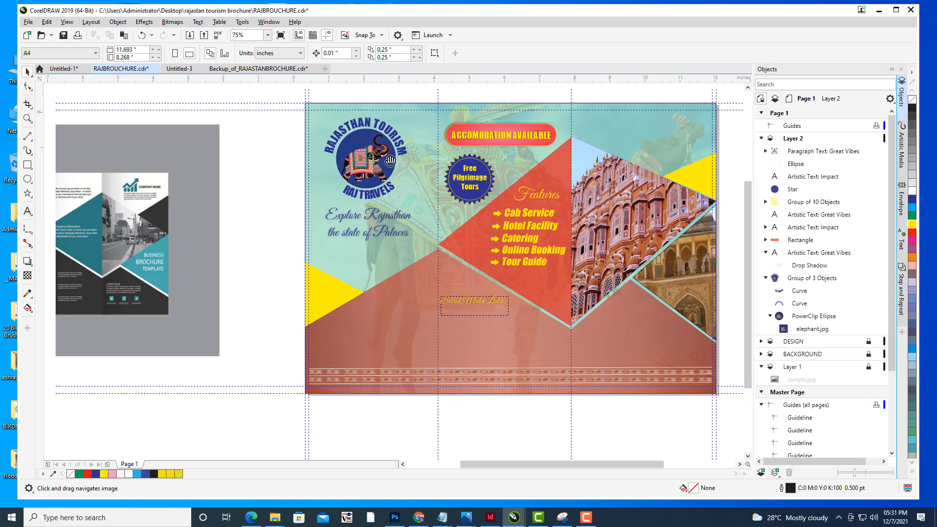
pyautogui.click(28, 22)
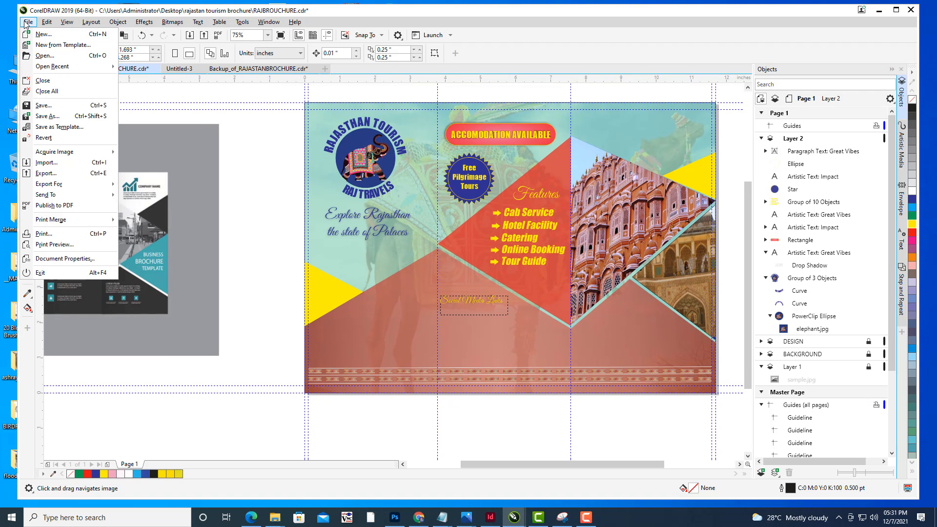
pyautogui.click(57, 163)
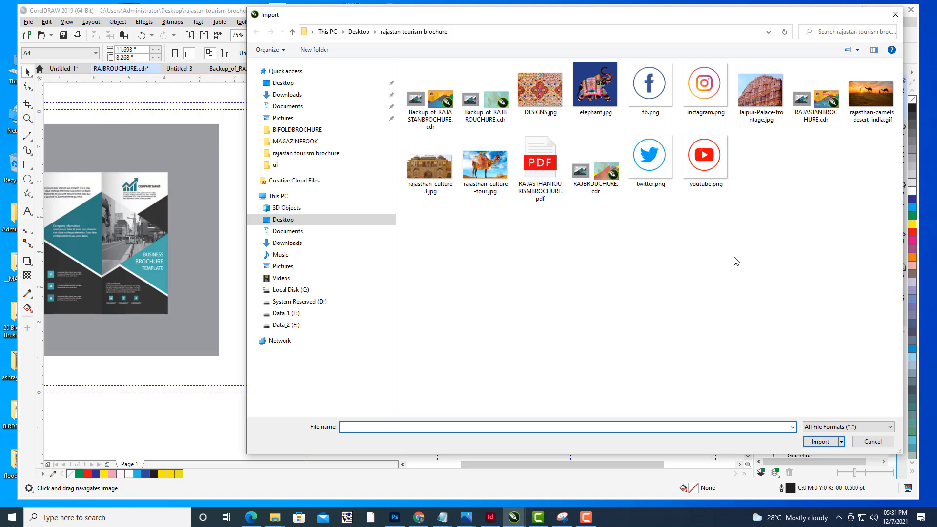
pyautogui.click(704, 156)
pyautogui.keyDown('ctrl'); pyautogui.click(653, 165); pyautogui.keyUp('ctrl')
pyautogui.keyDown('ctrl'); pyautogui.click(649, 88); pyautogui.keyUp('ctrl')
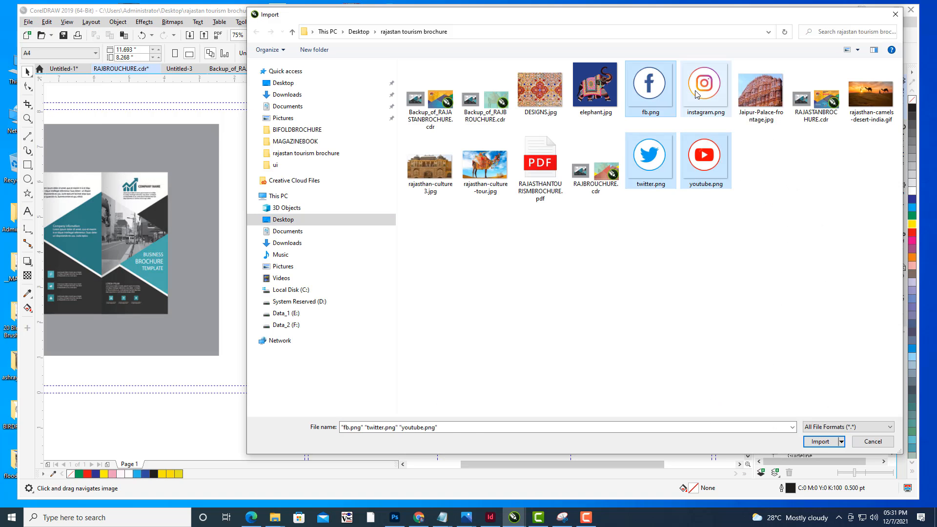
pyautogui.keyDown('ctrl'); pyautogui.click(705, 87); pyautogui.keyUp('ctrl')
pyautogui.click(820, 442)
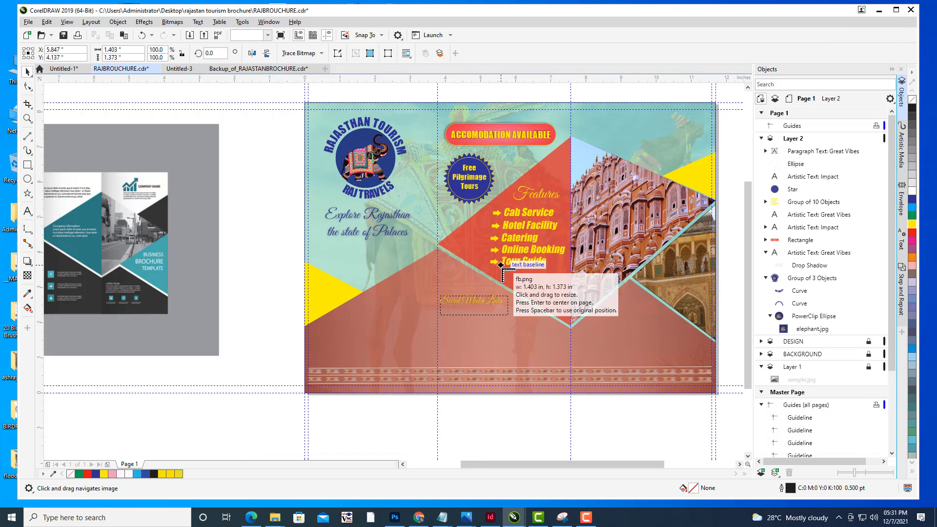
# - Place the four imported icons, the Facebook one below the Social Media Links text and the others below the page
pyautogui.click(507, 272)
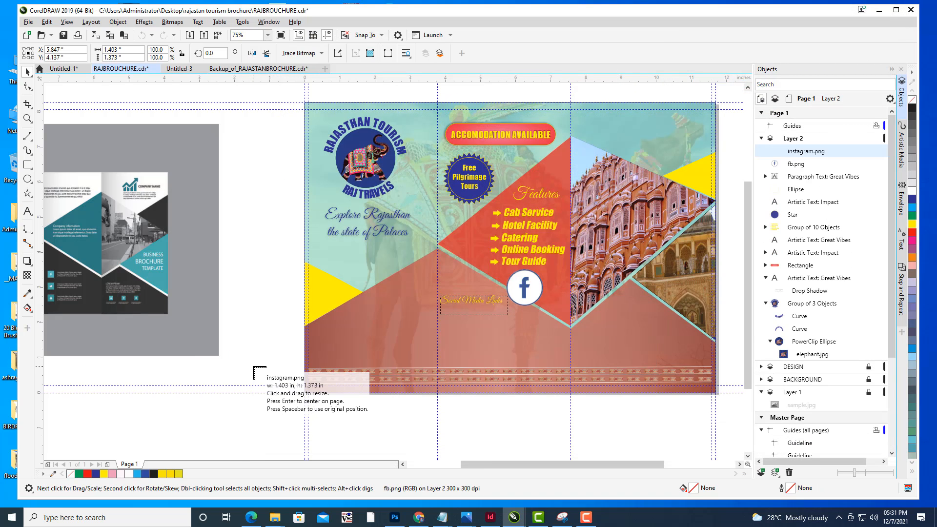
pyautogui.click(257, 418)
pyautogui.click(360, 422)
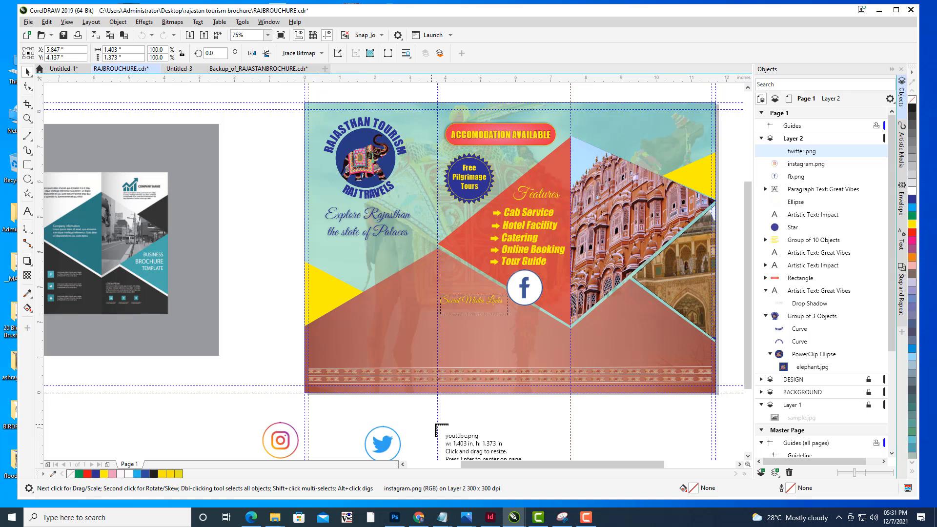
pyautogui.click(491, 420)
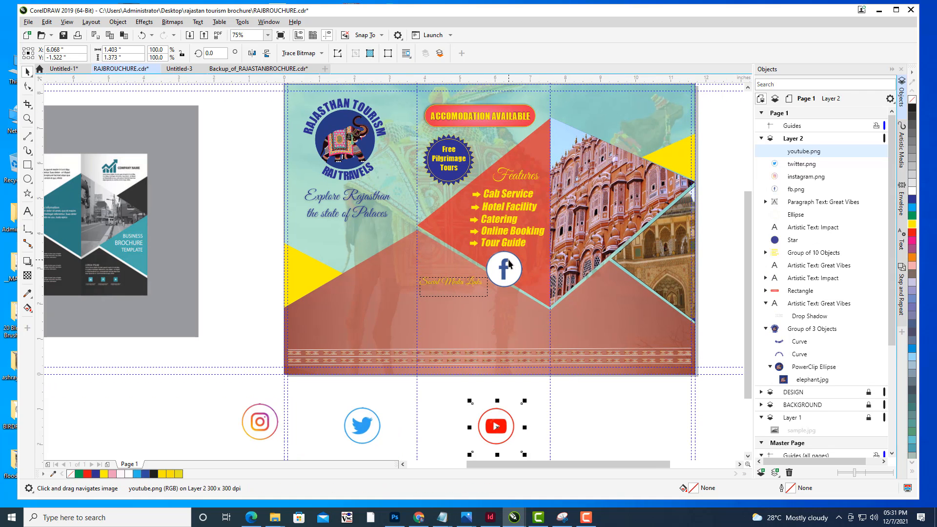
# - Shrink the Facebook and Instagram icons and arrange them side by side beneath the Social Media Links text
pyautogui.moveTo(509, 264); pyautogui.dragTo(416, 286)
pyautogui.scroll(1, 471, 303)
pyautogui.click(75, 459)
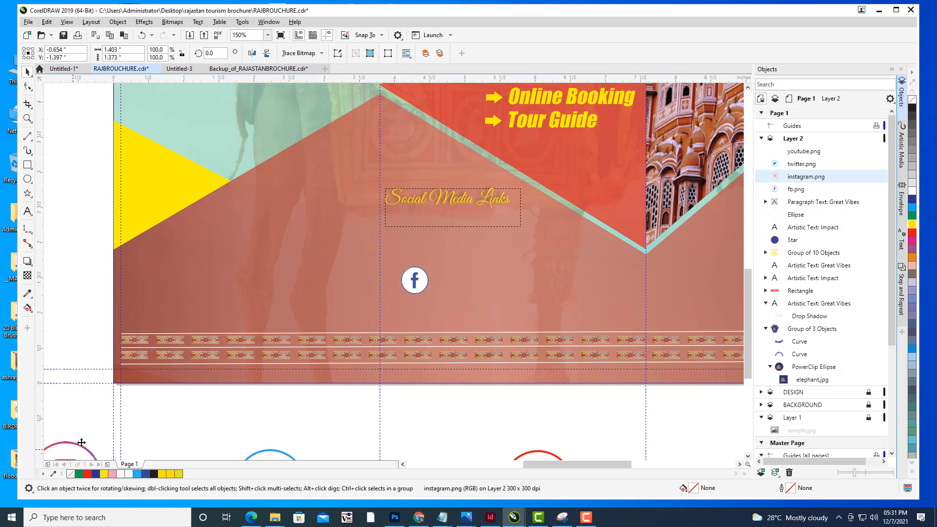
pyautogui.moveTo(78, 440); pyautogui.dragTo(478, 280)
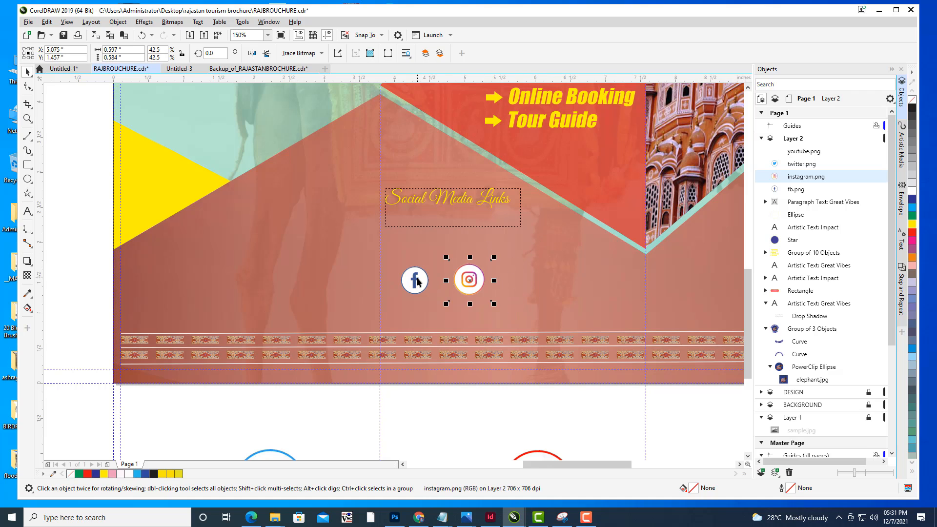
pyautogui.moveTo(418, 282); pyautogui.dragTo(418, 247)
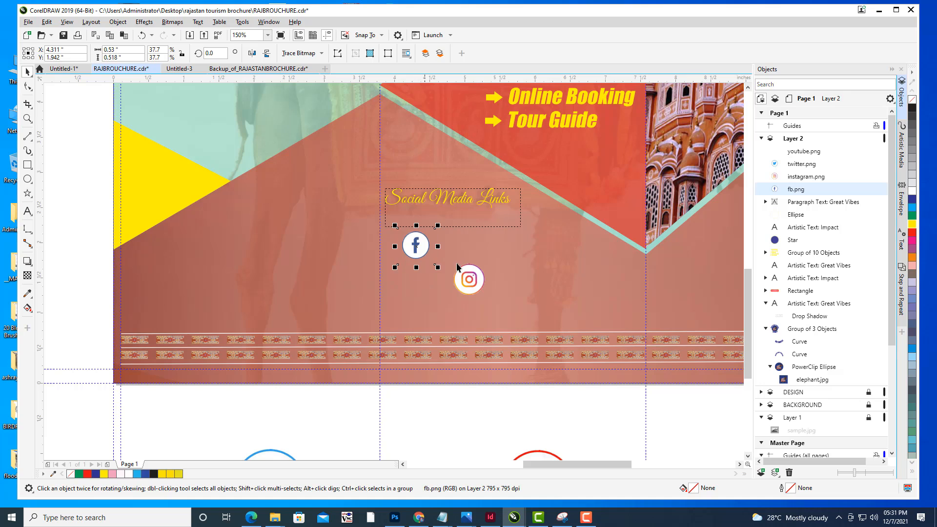
pyautogui.moveTo(475, 280); pyautogui.dragTo(447, 241)
# - Resize the Instagram icon to match the Facebook icon and align it beside it
pyautogui.scroll(2, 472, 248)
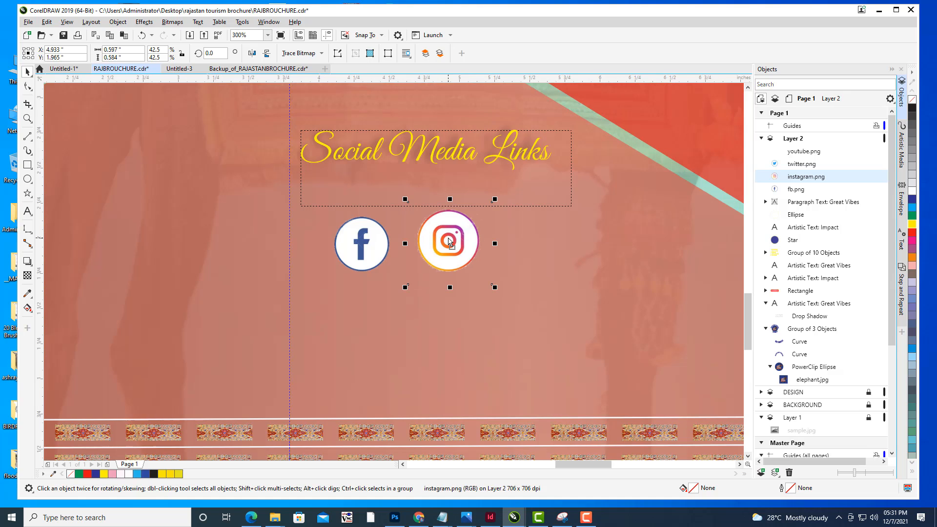
pyautogui.click(67, 22)
pyautogui.click(112, 230)
pyautogui.moveTo(496, 201); pyautogui.dragTo(485, 210)
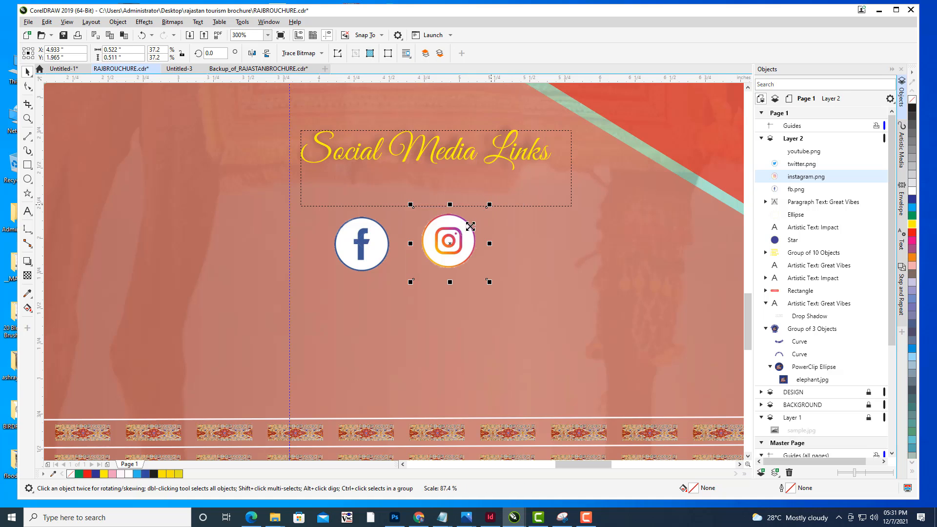
pyautogui.moveTo(450, 240); pyautogui.dragTo(454, 240)
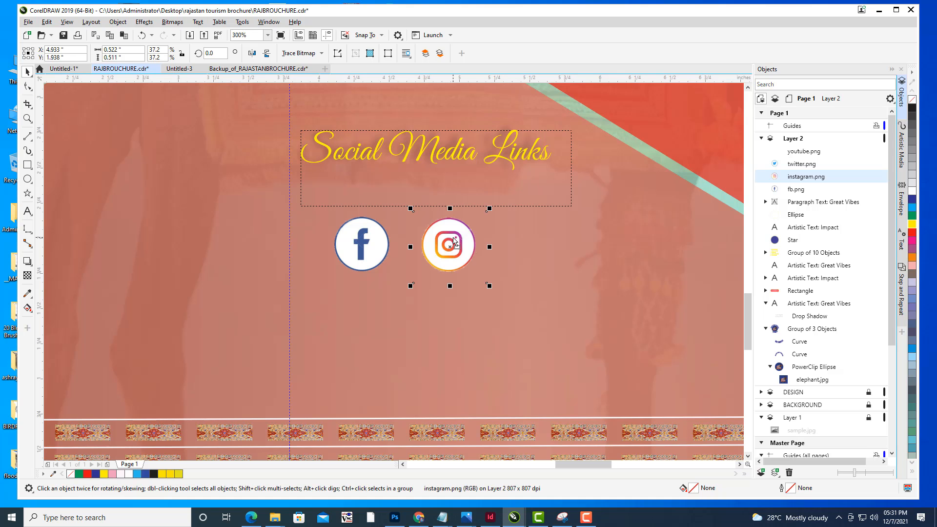
# - Shrink the Twitter icon and move it below the Facebook icon
pyautogui.scroll(-2, 536, 272)
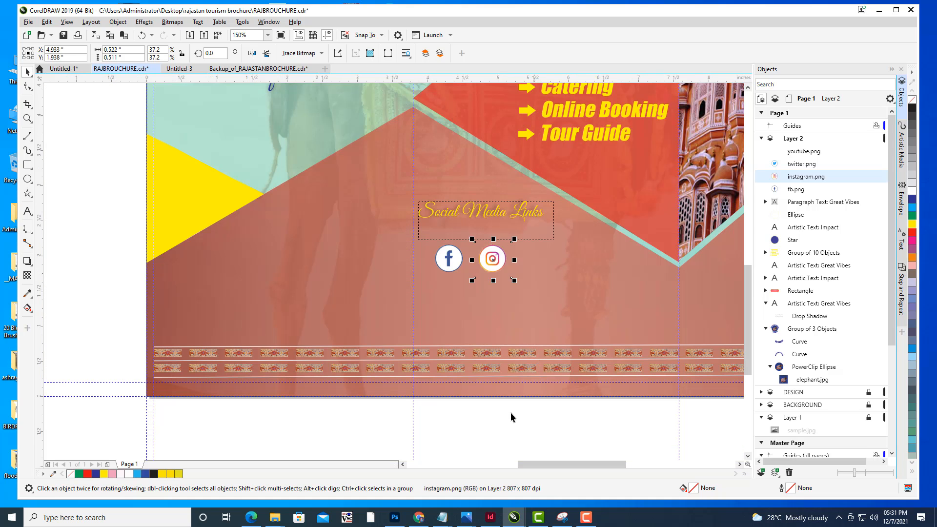
pyautogui.click(519, 321)
pyautogui.scroll(-2, 518, 321)
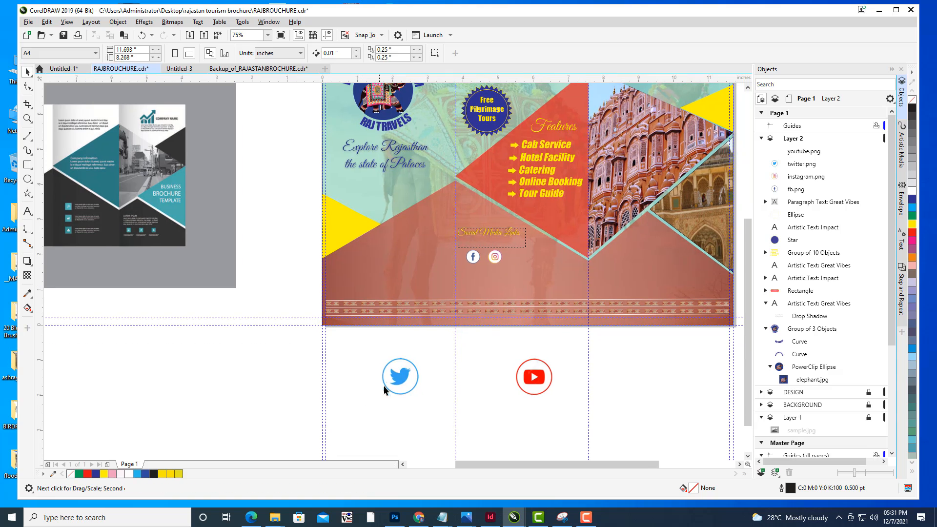
pyautogui.click(388, 388)
pyautogui.moveTo(429, 351); pyautogui.dragTo(411, 367)
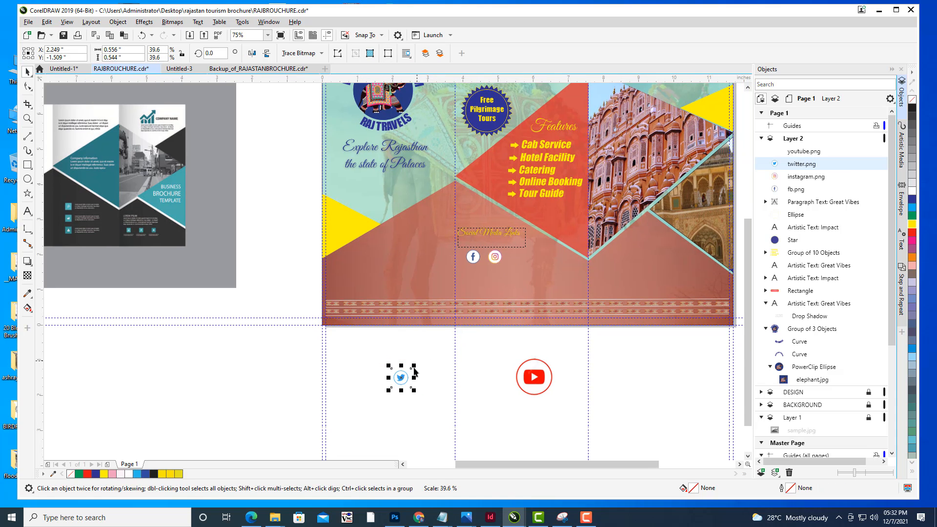
pyautogui.moveTo(459, 297); pyautogui.dragTo(474, 276)
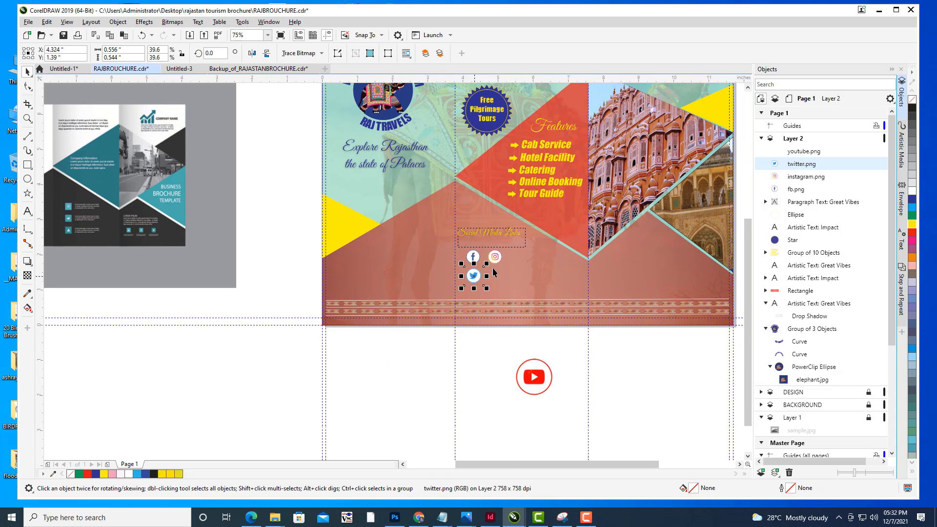
# - Fine-tune the Twitter icon's position and size so it lines up under the Facebook icon
pyautogui.scroll(2, 493, 270)
pyautogui.scroll(2, 468, 268)
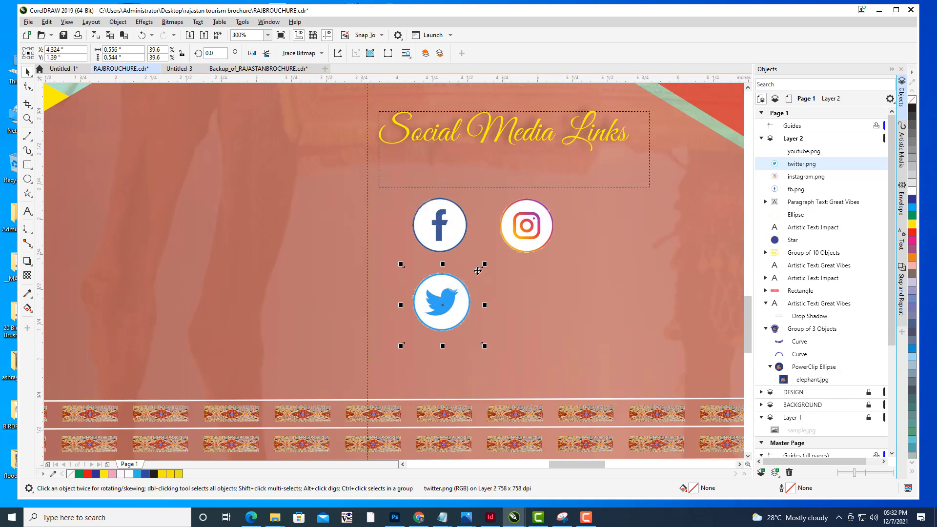
pyautogui.moveTo(459, 300); pyautogui.dragTo(454, 299)
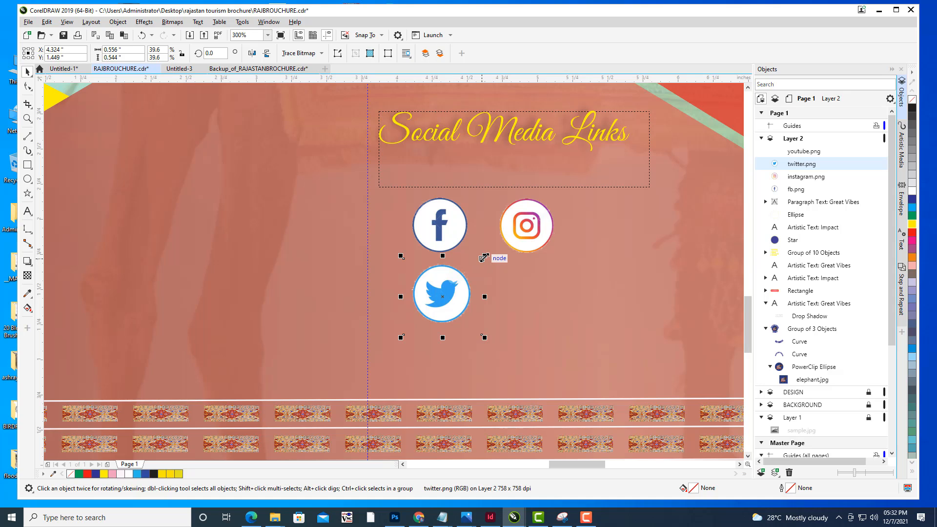
pyautogui.moveTo(483, 255); pyautogui.dragTo(481, 259)
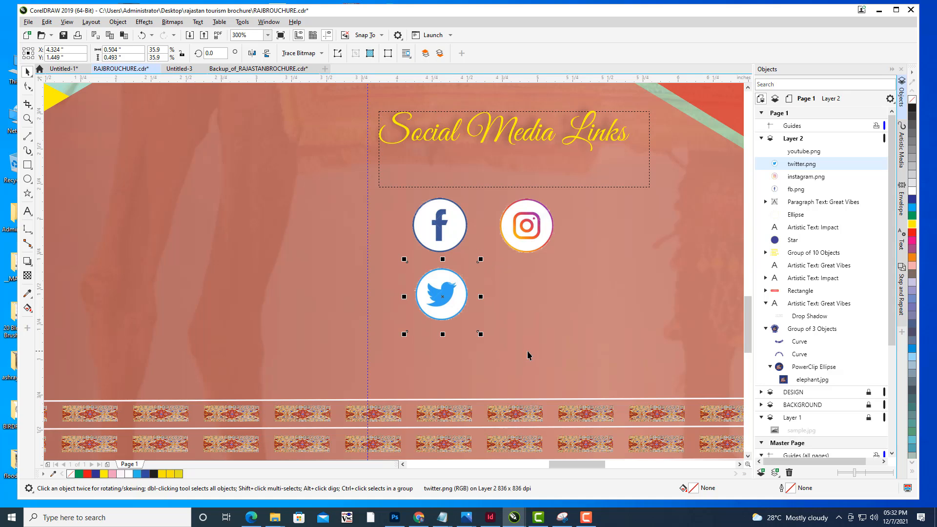
# - Move the YouTube icon up beside the Twitter icon under the Social Media Links heading
pyautogui.scroll(-2, 525, 269)
pyautogui.scroll(-2, 524, 268)
pyautogui.click(602, 425)
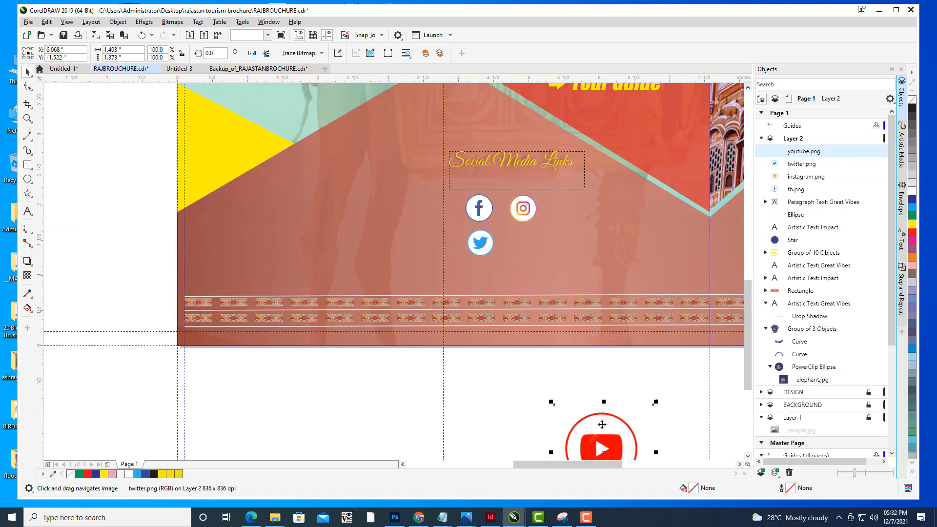
pyautogui.moveTo(602, 425); pyautogui.dragTo(565, 215)
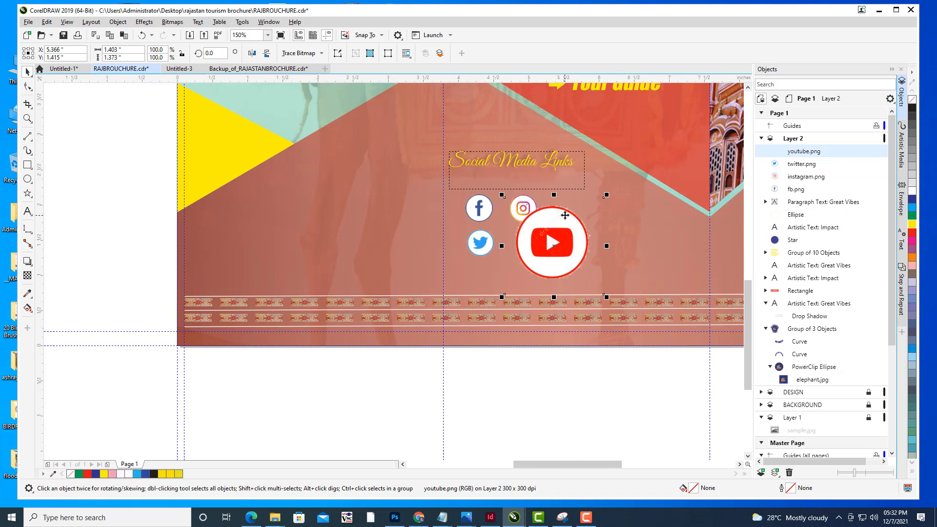
# - Shrink the YouTube icon to the size of the other icons and place it beside the Twitter icon
pyautogui.scroll(3, 565, 215)
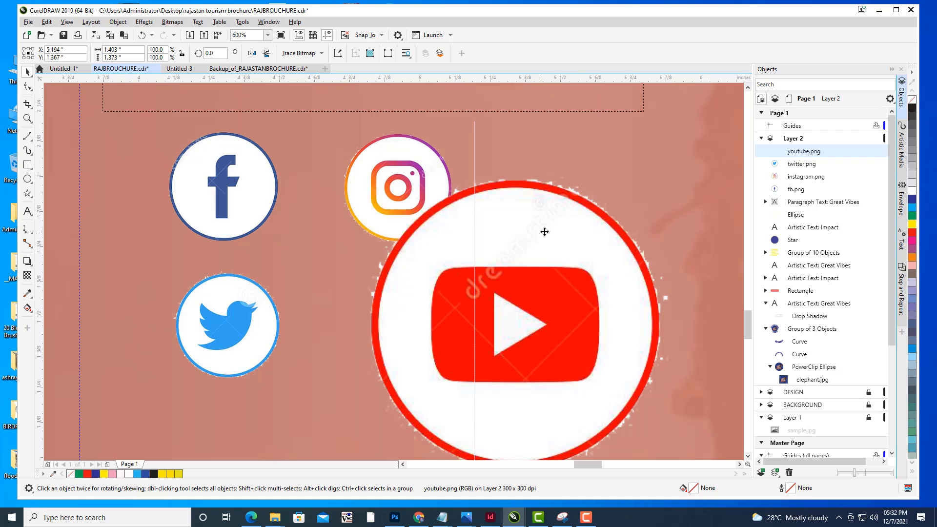
pyautogui.moveTo(676, 158); pyautogui.dragTo(562, 269)
pyautogui.moveTo(486, 321); pyautogui.dragTo(409, 296)
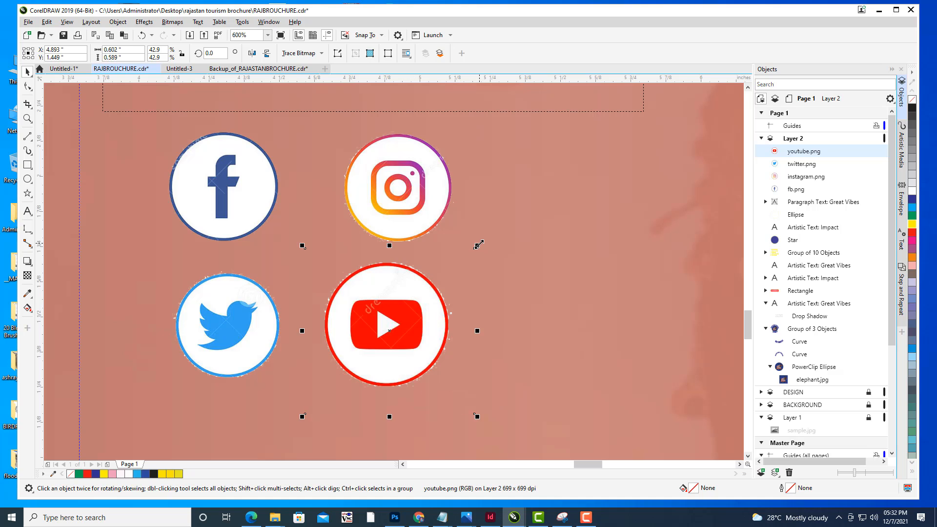
pyautogui.moveTo(478, 246); pyautogui.dragTo(464, 255)
pyautogui.moveTo(402, 306); pyautogui.dragTo(411, 307)
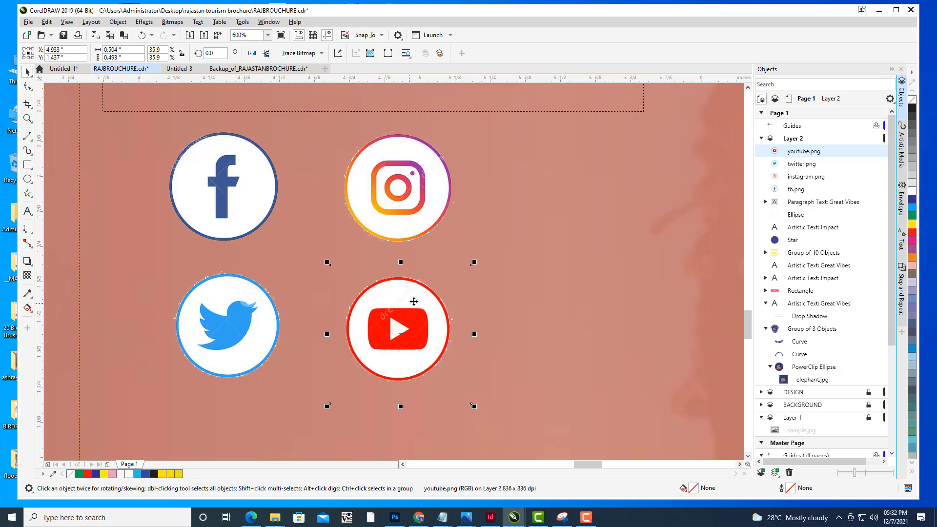
pyautogui.click(541, 255)
# - Add the text fb.com/rajtravels beside the Facebook icon in the Social Media Links section
pyautogui.scroll(-1, 543, 256)
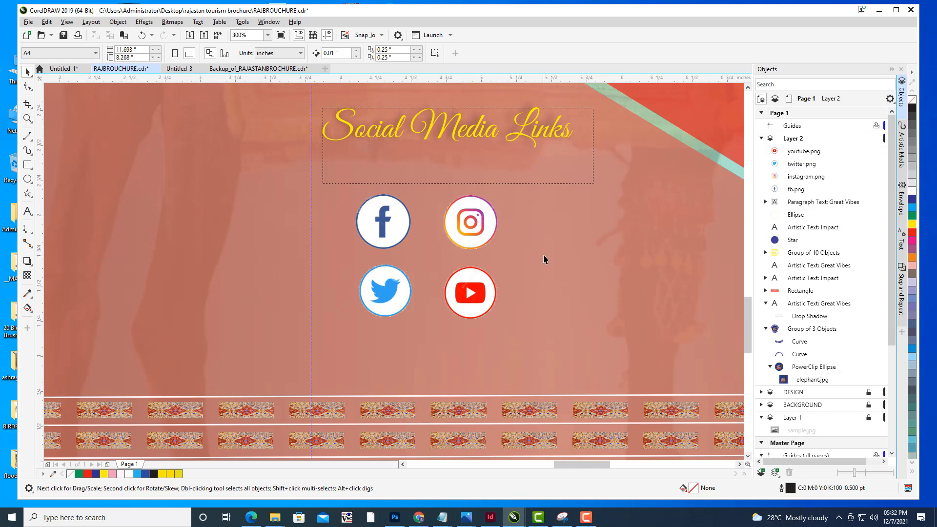
pyautogui.moveTo(544, 254); pyautogui.dragTo(519, 252)
pyautogui.moveTo(561, 230); pyautogui.dragTo(483, 234)
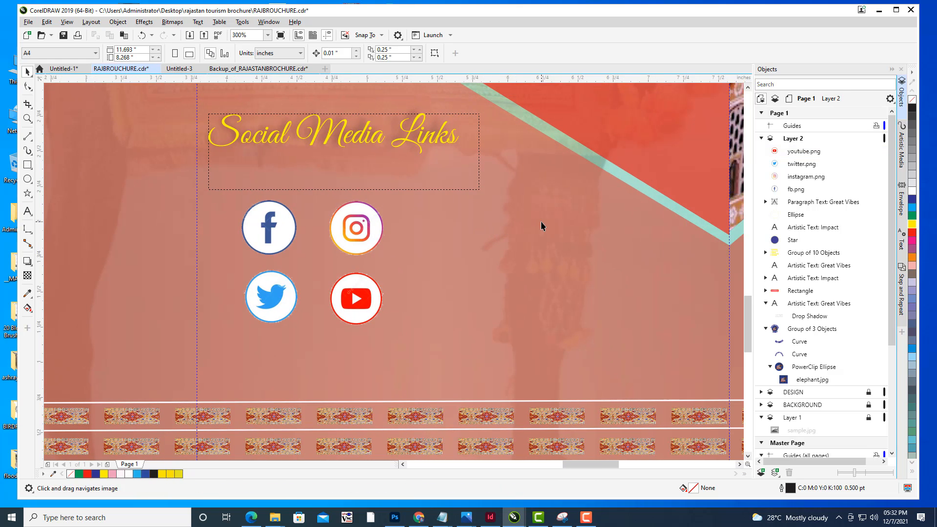
pyautogui.moveTo(412, 244); pyautogui.dragTo(436, 251)
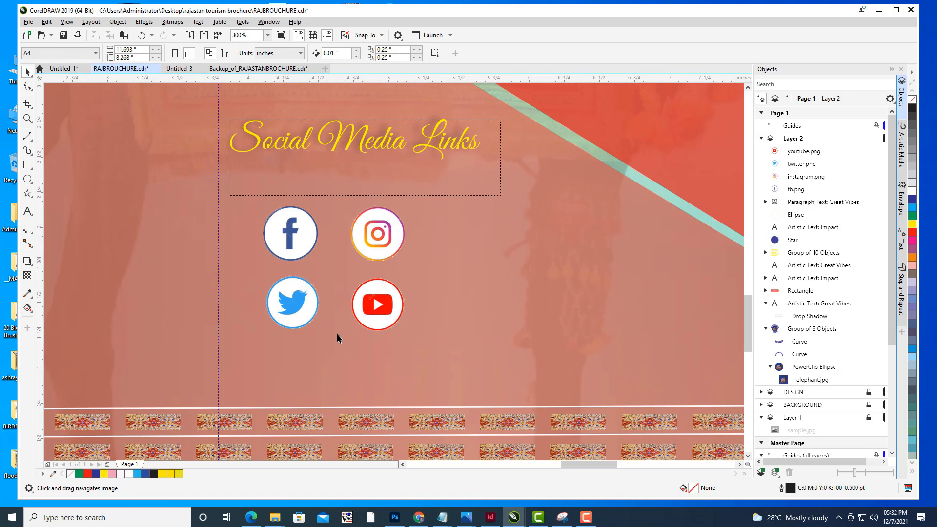
pyautogui.scroll(-2, 486, 253)
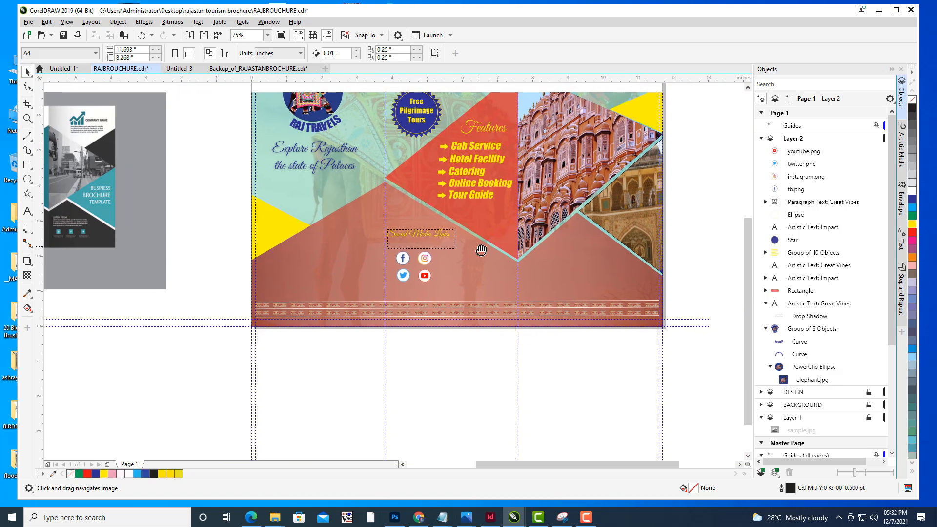
pyautogui.scroll(1, 494, 243)
pyautogui.moveTo(495, 241); pyautogui.dragTo(491, 238)
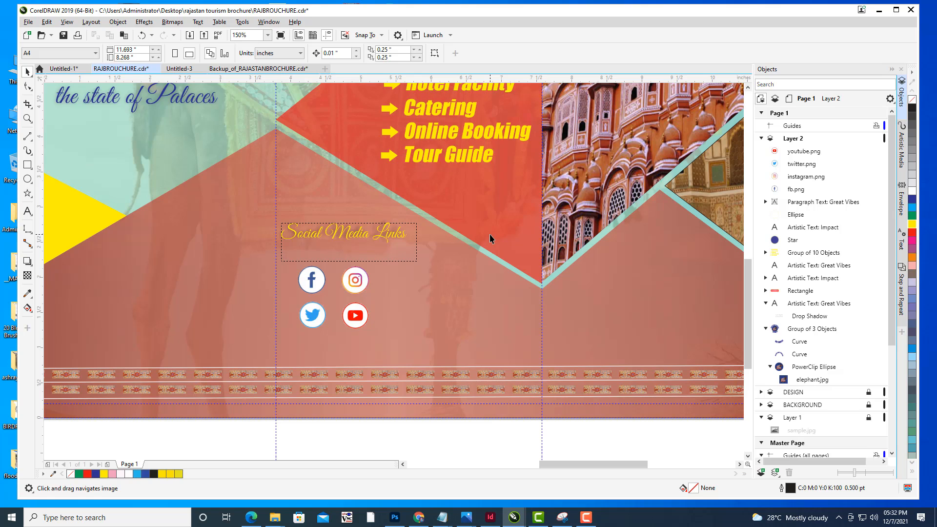
pyautogui.click(28, 211)
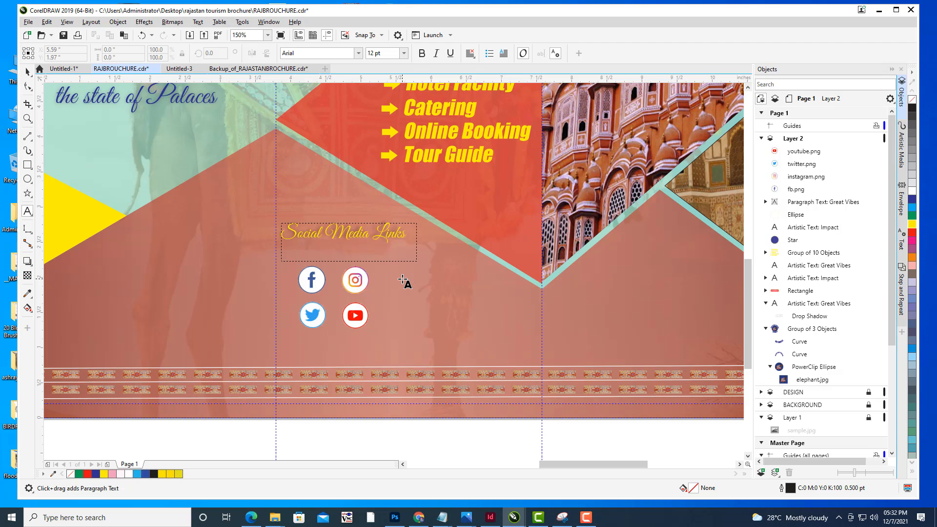
pyautogui.click(402, 279)
pyautogui.write('r')
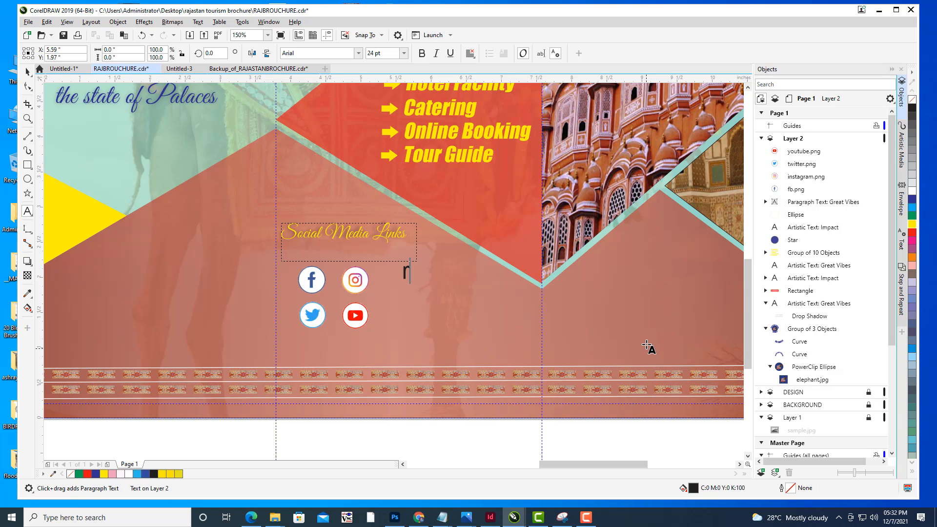
pyautogui.write('aj')
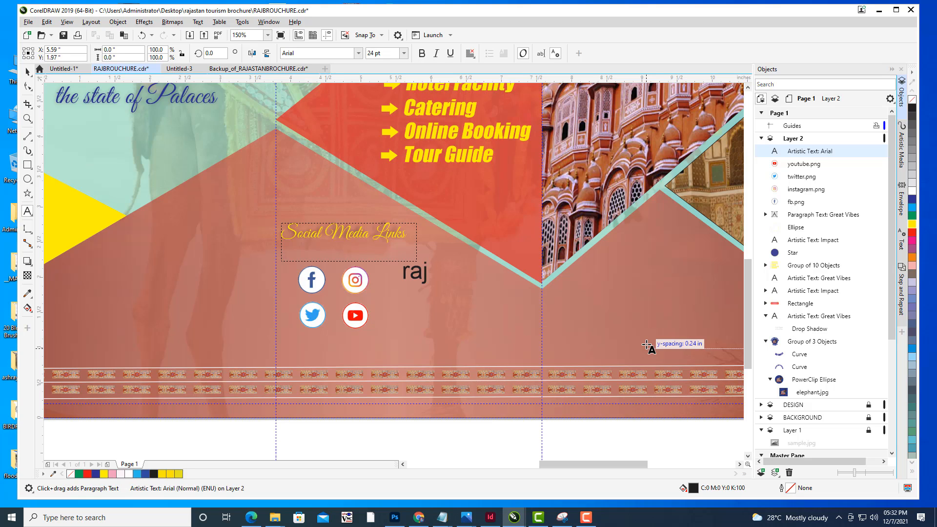
pyautogui.press('BackSpace')
pyautogui.press('BackSpace')
pyautogui.press('BackSpace')
pyautogui.write('f')
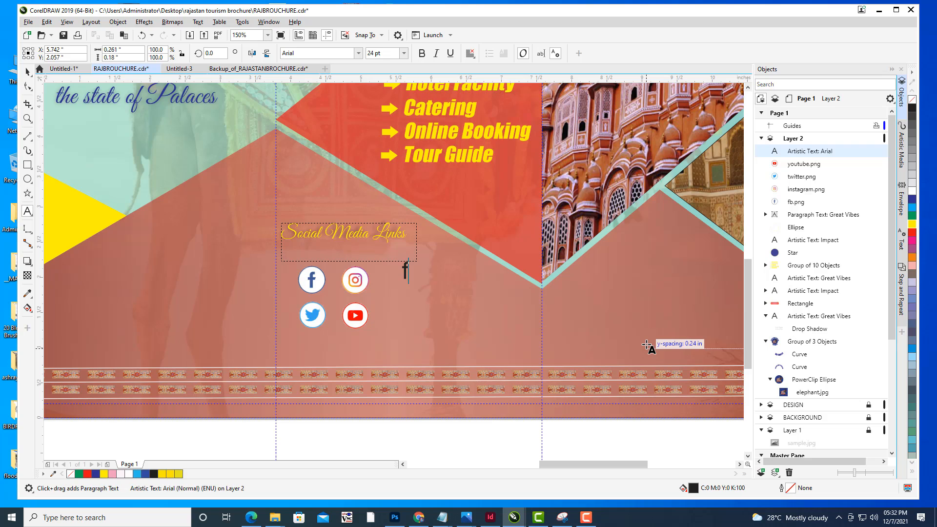
pyautogui.write('b.com/')
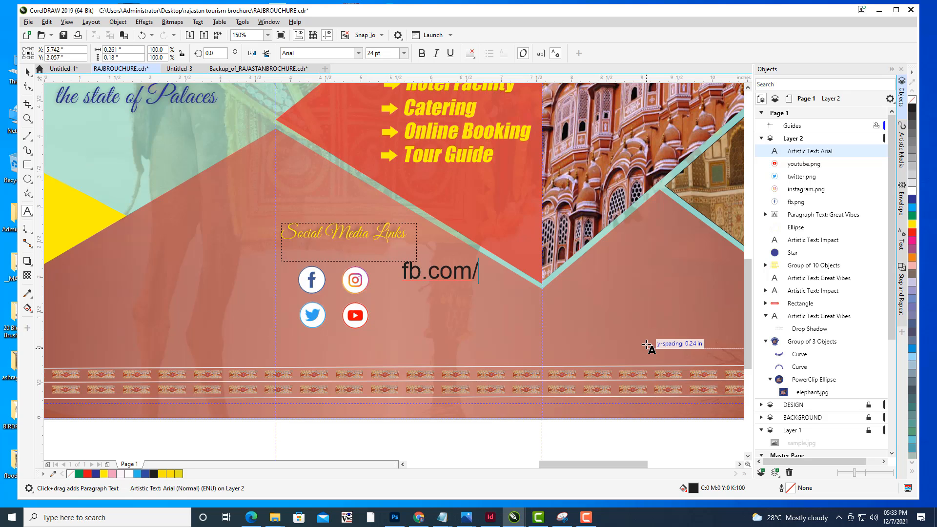
pyautogui.write('rajtravels')
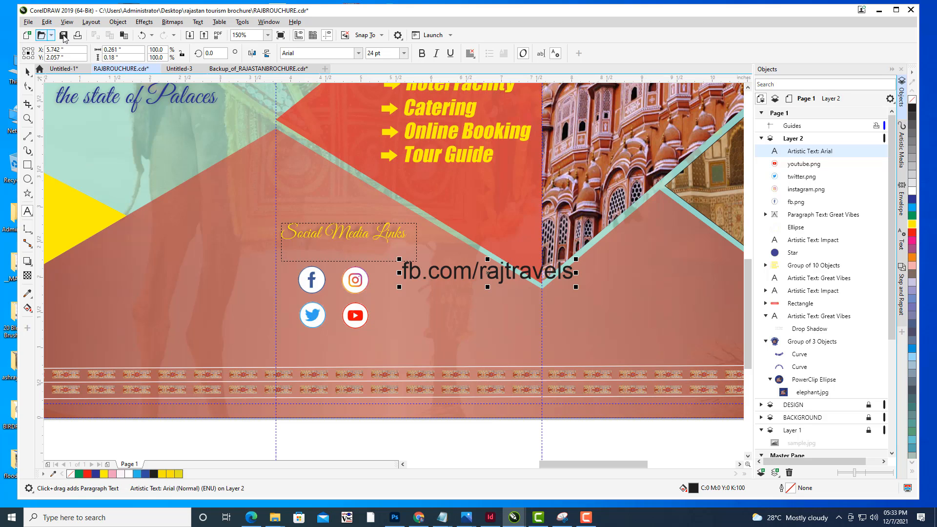
pyautogui.click(28, 73)
# - Shrink the Facebook link text, make it bold italic, and position it beside the Facebook icon
pyautogui.moveTo(494, 270); pyautogui.dragTo(473, 289)
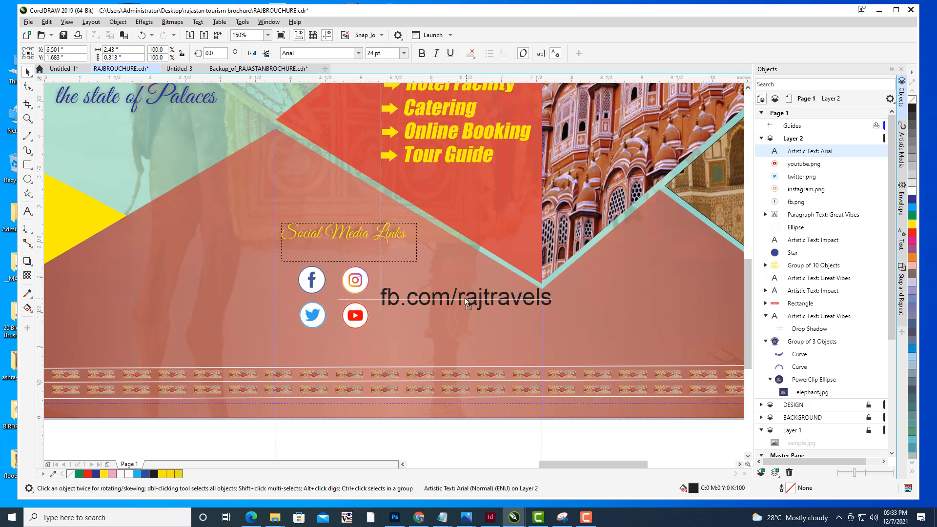
pyautogui.moveTo(555, 283); pyautogui.dragTo(528, 282)
pyautogui.click(422, 53)
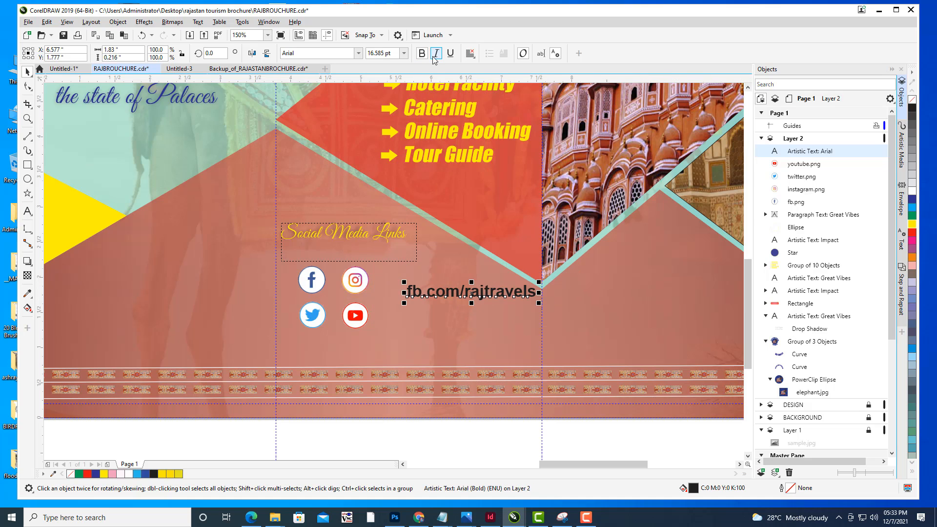
pyautogui.click(436, 53)
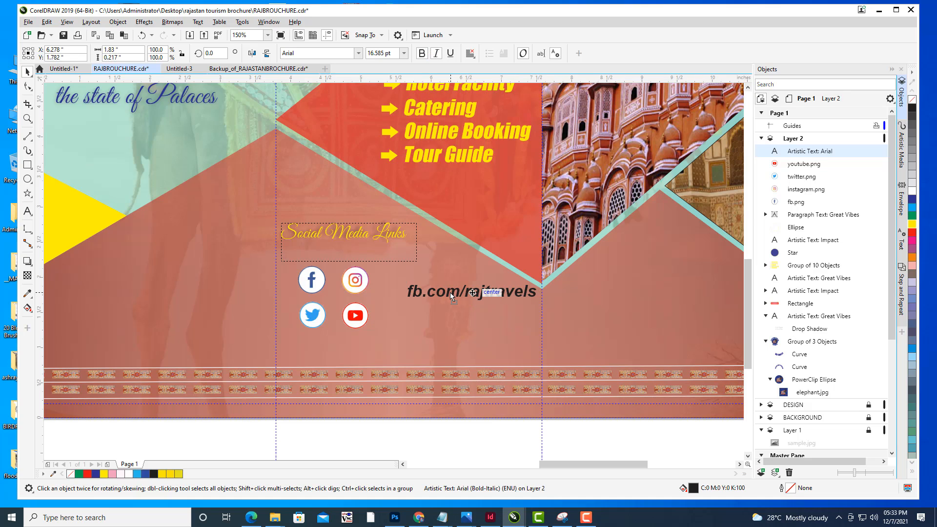
pyautogui.moveTo(449, 292)
pyautogui.mouseDown()
pyautogui.moveTo(422, 292)
pyautogui.moveTo(456, 292)
pyautogui.mouseUp()
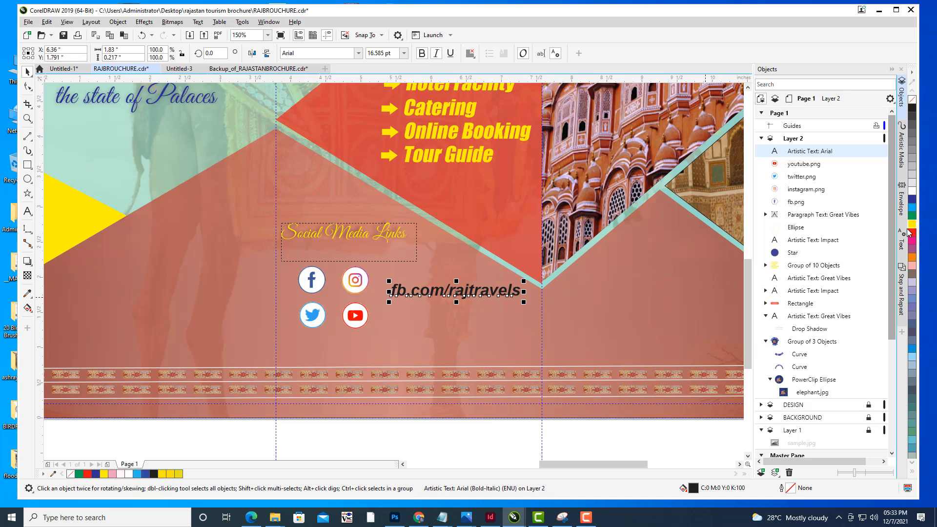
# - Colour the link text yellow, duplicate it and move the copy below, beside the second icon row
pyautogui.hotkey('ctrl', 'd')
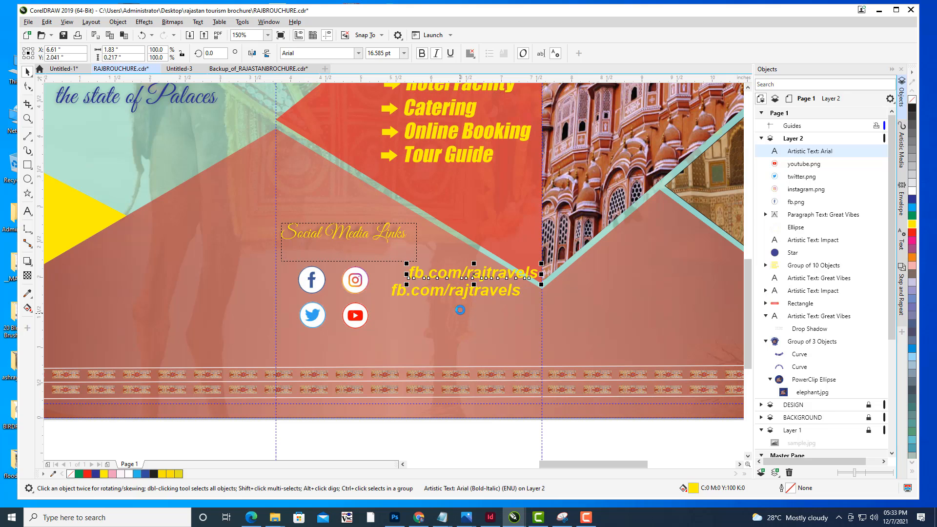
pyautogui.moveTo(464, 276); pyautogui.dragTo(445, 313)
# - Edit the copied link text to read insta.com/rajtravels
pyautogui.click(29, 212)
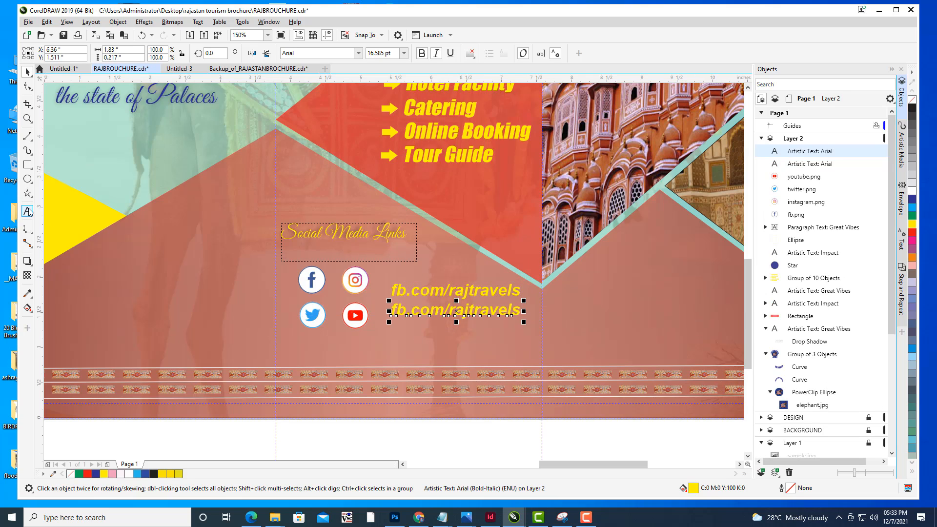
pyautogui.moveTo(407, 309); pyautogui.dragTo(392, 310)
pyautogui.write('insta')
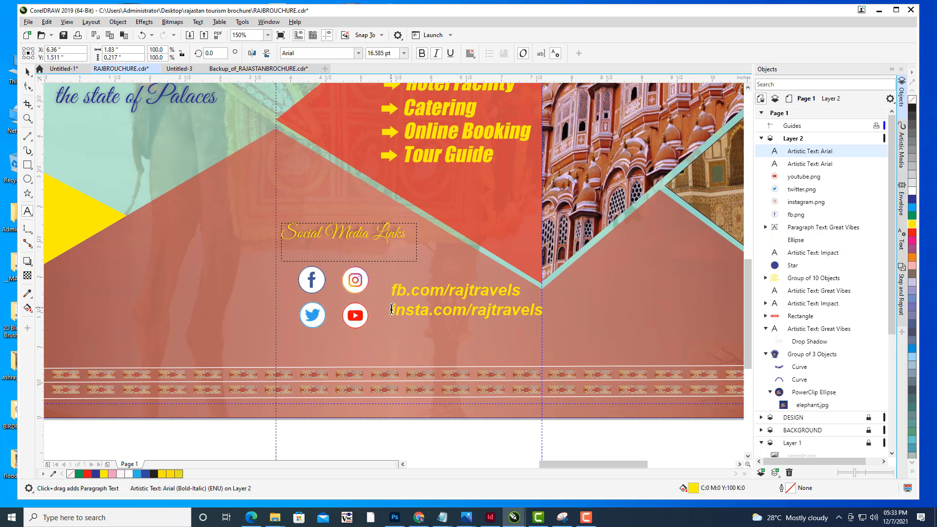
pyautogui.click(28, 72)
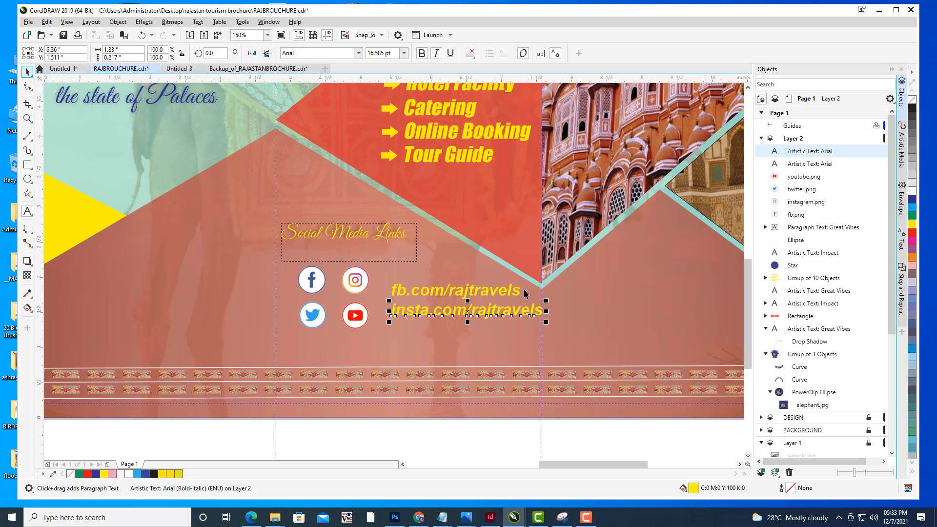
# - Shrink the Instagram link text slightly and align it under the Facebook link
pyautogui.moveTo(547, 322); pyautogui.dragTo(539, 320)
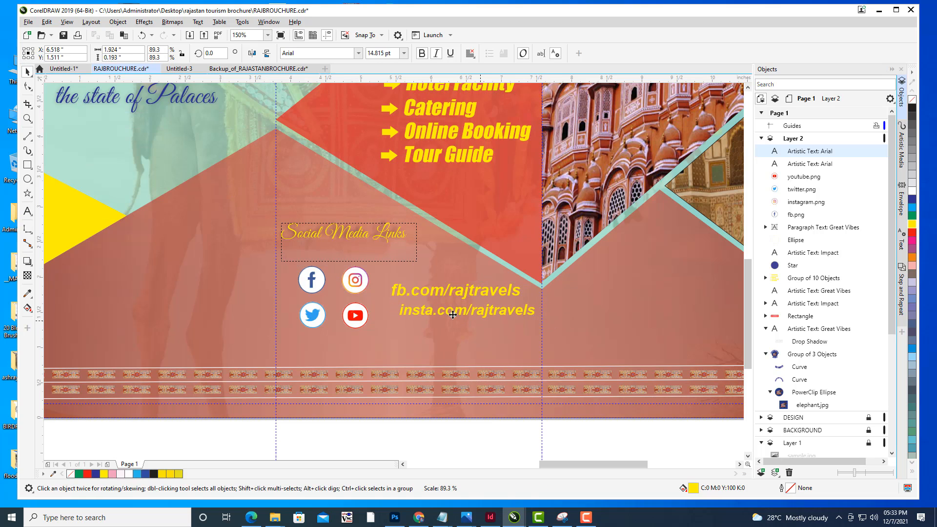
pyautogui.moveTo(453, 315); pyautogui.dragTo(447, 312)
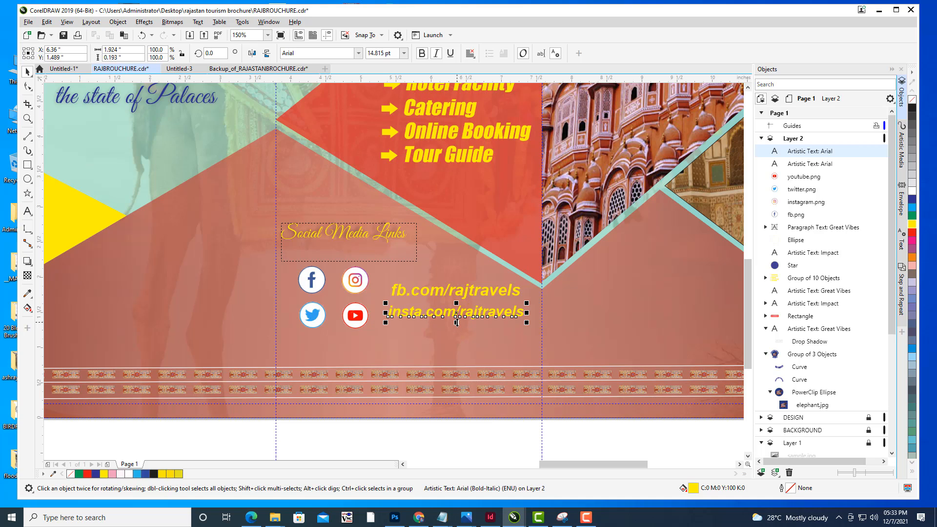
pyautogui.click(28, 211)
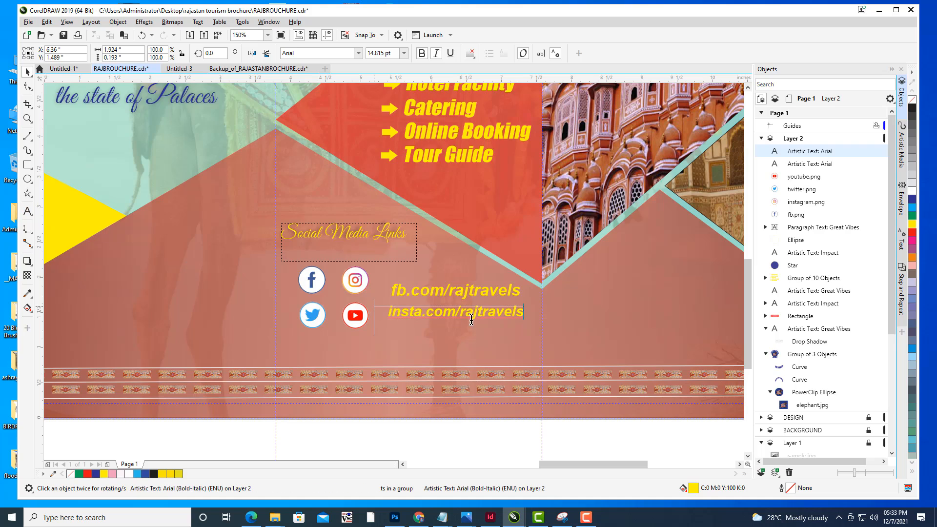
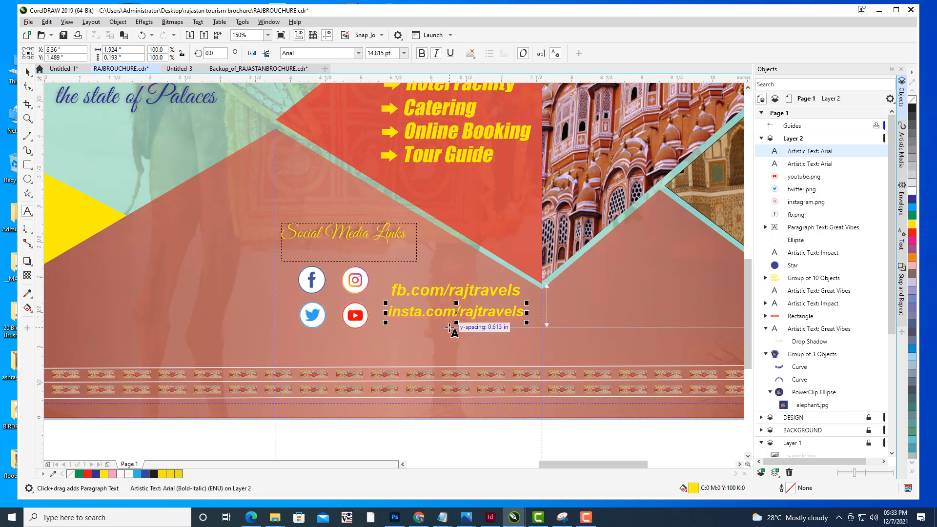
pyautogui.write('rajtra')
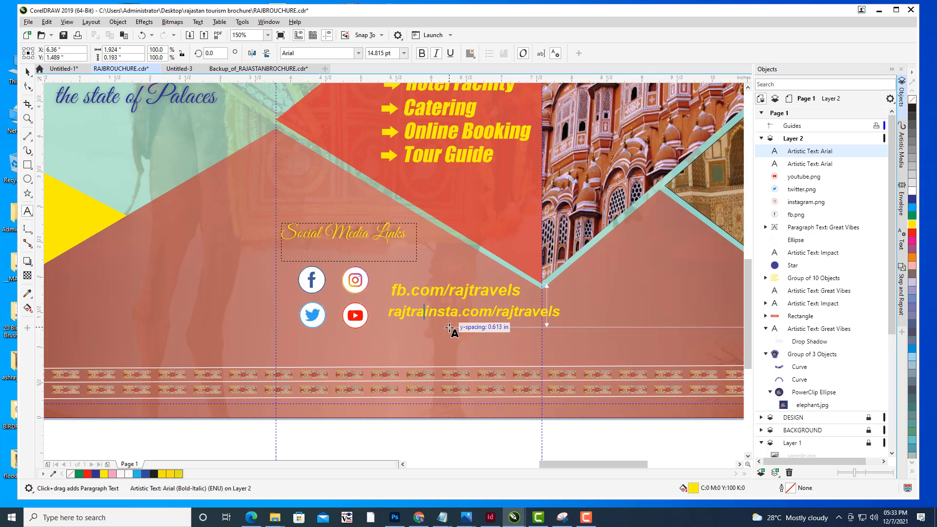
pyautogui.write('vels')
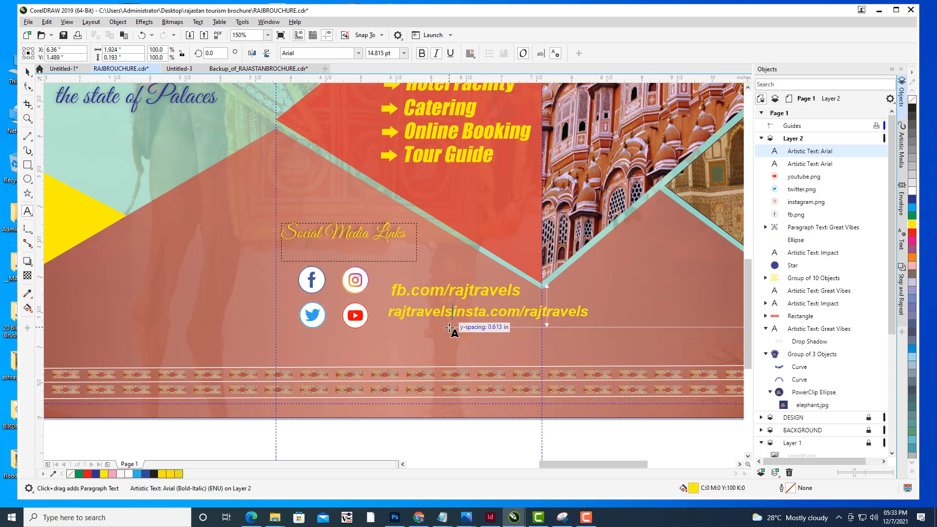
pyautogui.press('BackSpace')
pyautogui.press('BackSpace')
pyautogui.press('BackSpace')
pyautogui.press('BackSpace')
pyautogui.press('BackSpace')
pyautogui.press('BackSpace')
pyautogui.press('BackSpace')
pyautogui.press('BackSpace')
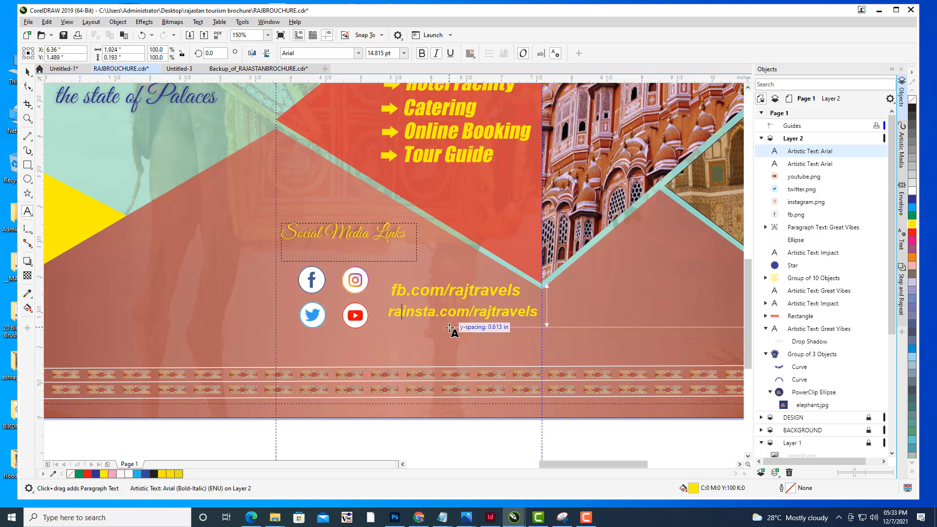
pyautogui.press('BackSpace')
pyautogui.press('BackSpace')
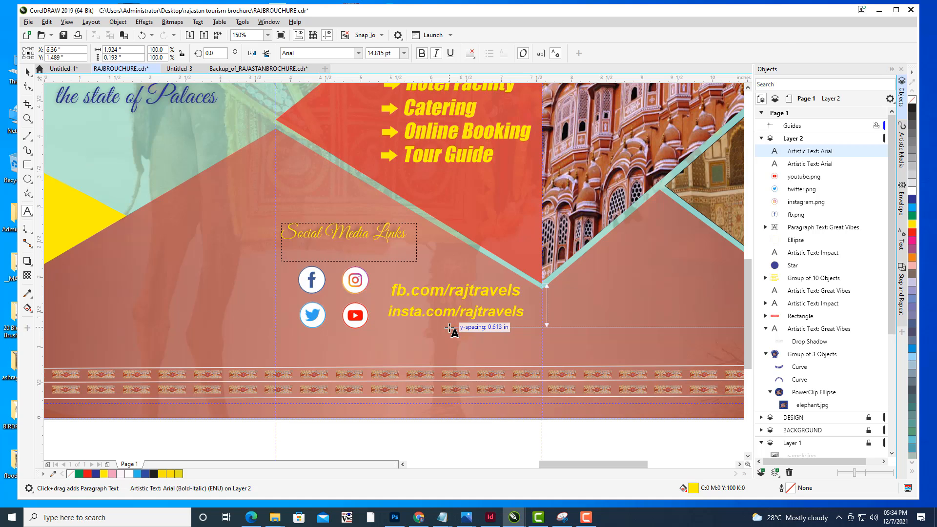
pyautogui.write('@ra')
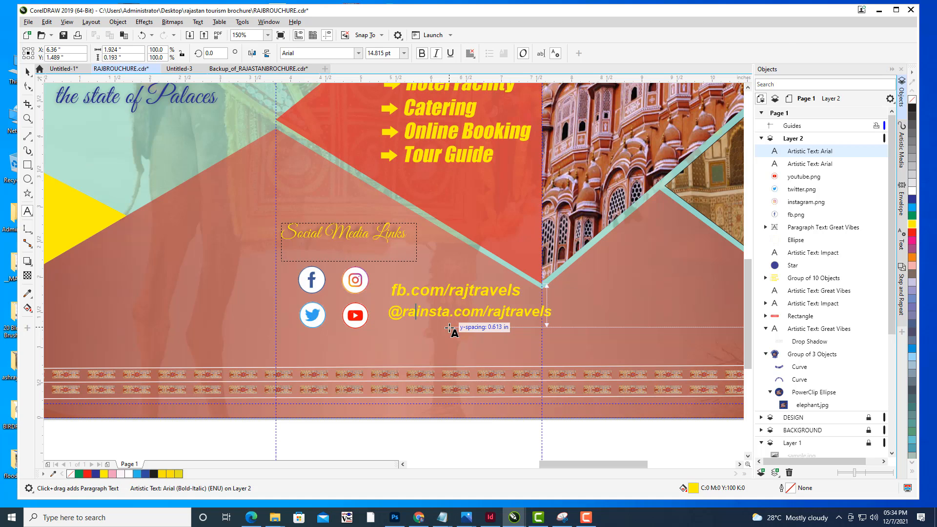
pyautogui.write('j')
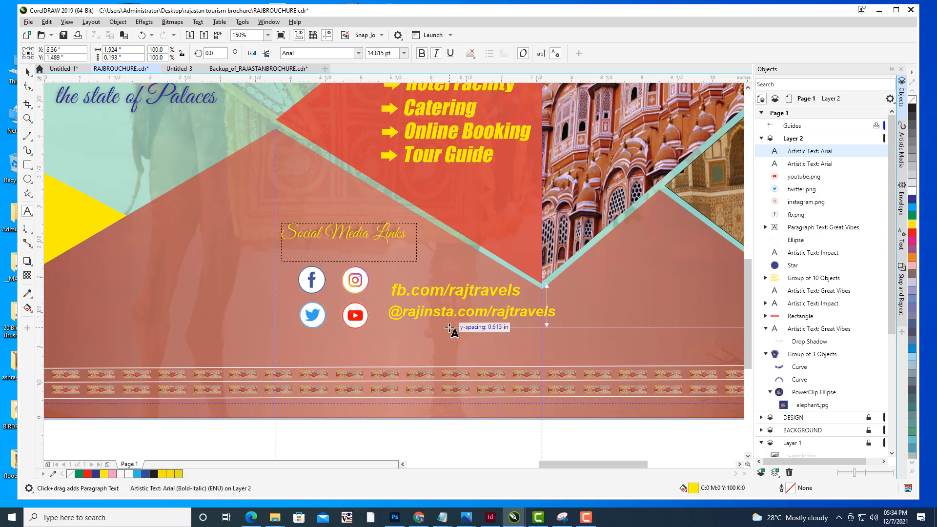
pyautogui.write('travels')
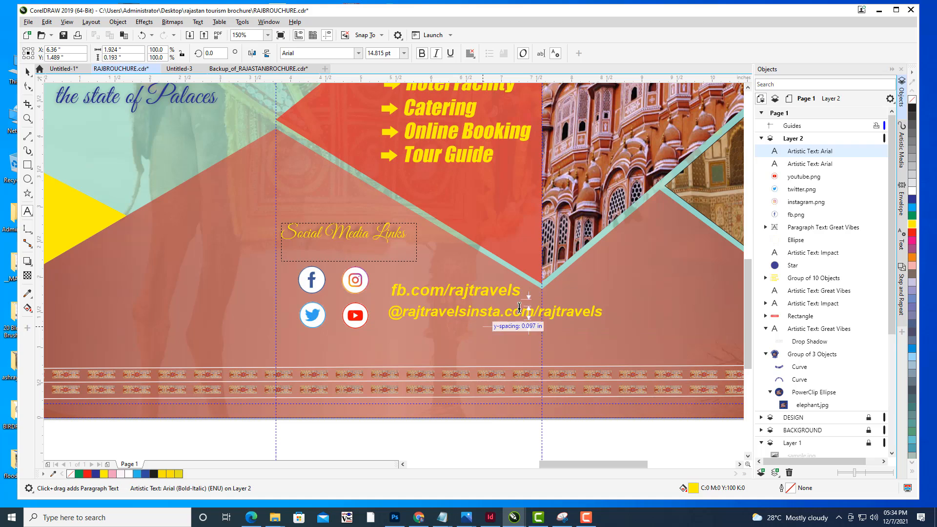
pyautogui.click(585, 318)
pyautogui.click(604, 310)
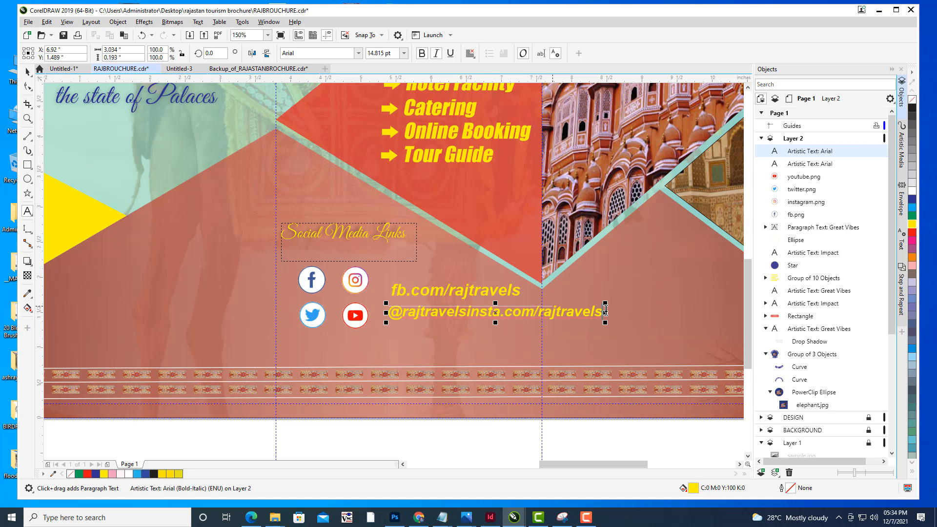
pyautogui.press('BackSpace')
pyautogui.press('BackSpace')
pyautogui.press('BackSpace')
pyautogui.press('BackSpace')
pyautogui.press('BackSpace')
pyautogui.press('BackSpace')
pyautogui.press('BackSpace')
pyautogui.press('BackSpace')
pyautogui.press('BackSpace')
pyautogui.press('BackSpace')
pyautogui.press('BackSpace')
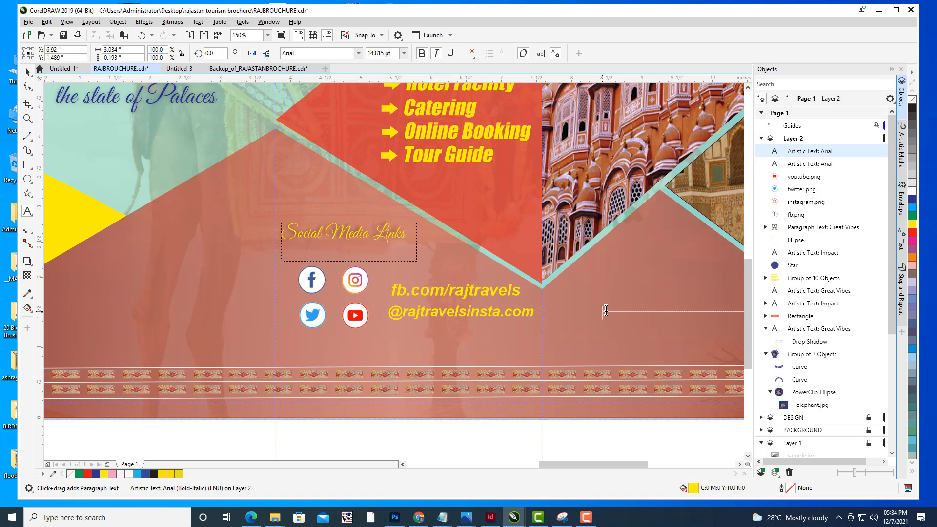
# - Duplicate the Instagram address text and move the copy just below it
pyautogui.click(27, 72)
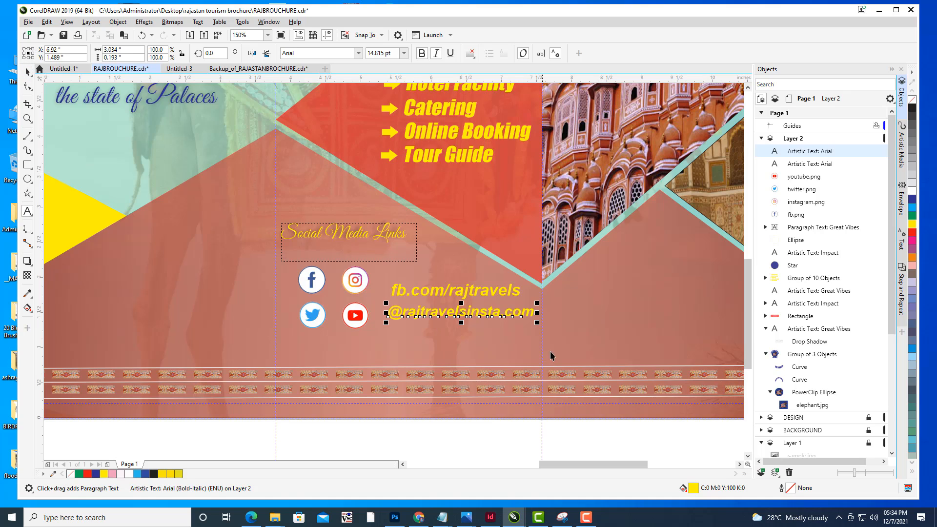
pyautogui.hotkey('ctrl', 'd')
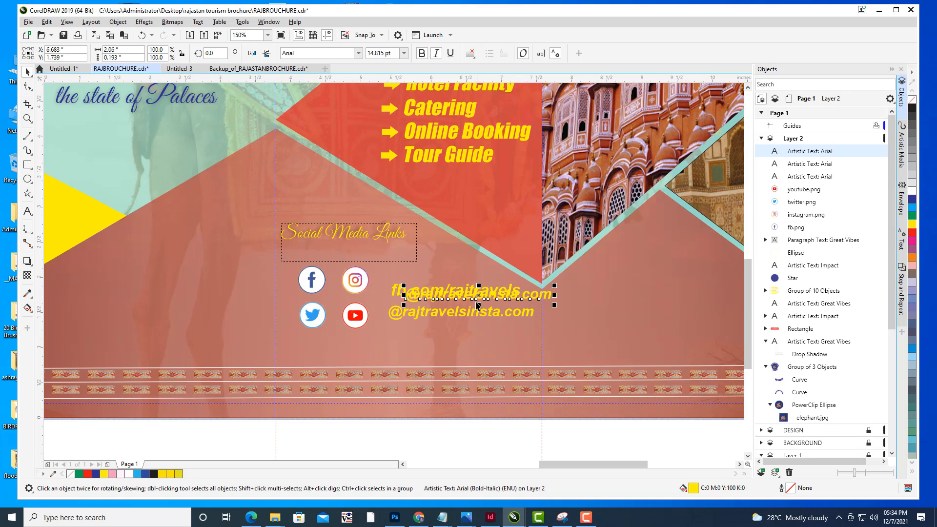
pyautogui.moveTo(474, 295); pyautogui.dragTo(462, 336)
pyautogui.click(28, 211)
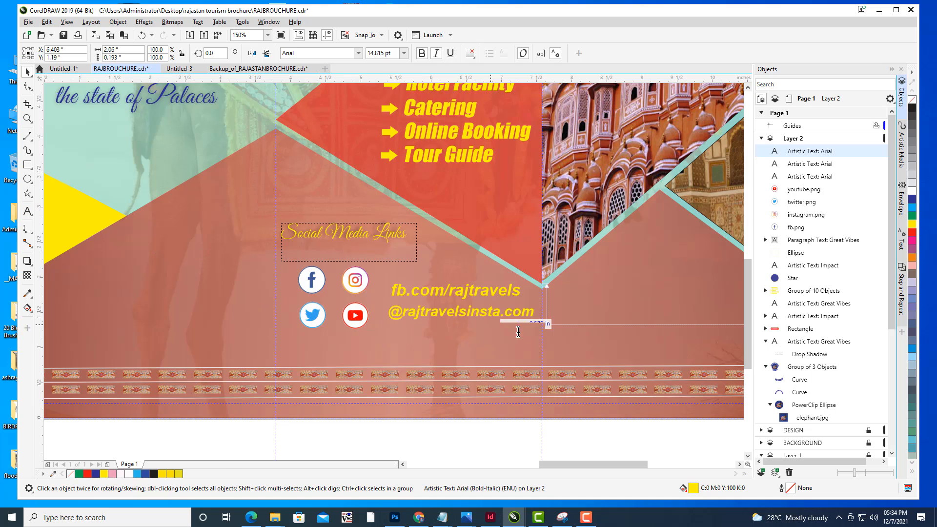
pyautogui.moveTo(533, 333); pyautogui.dragTo(388, 334)
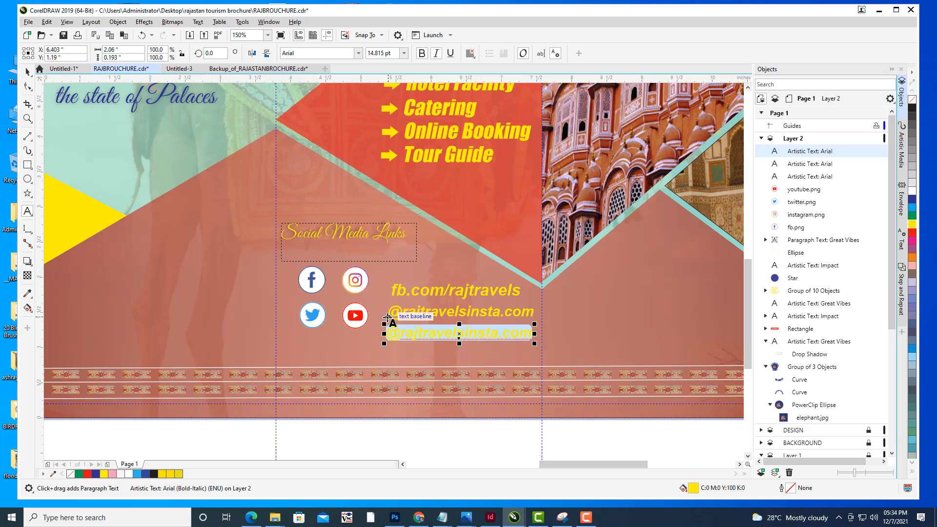
pyautogui.press('BackSpace')
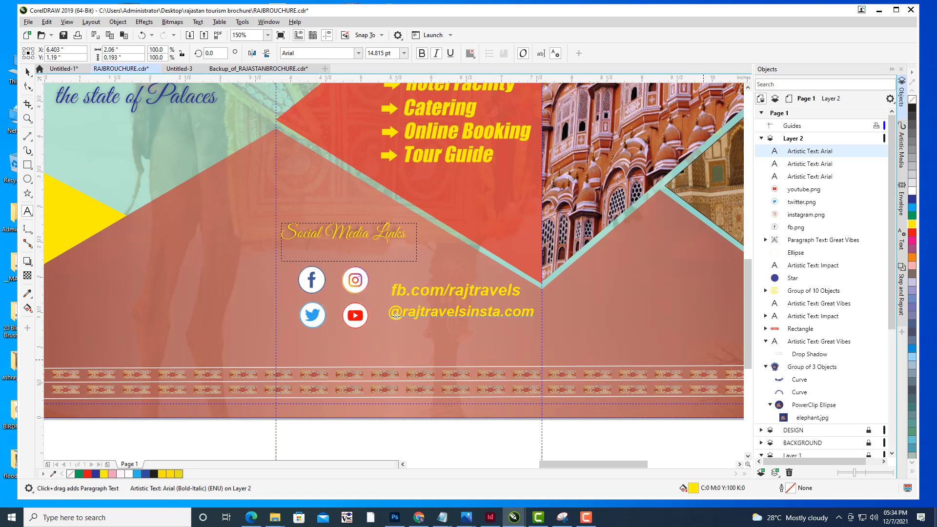
pyautogui.write('raj@')
pyautogui.press('BackSpace')
pyautogui.write('@twitter.com')
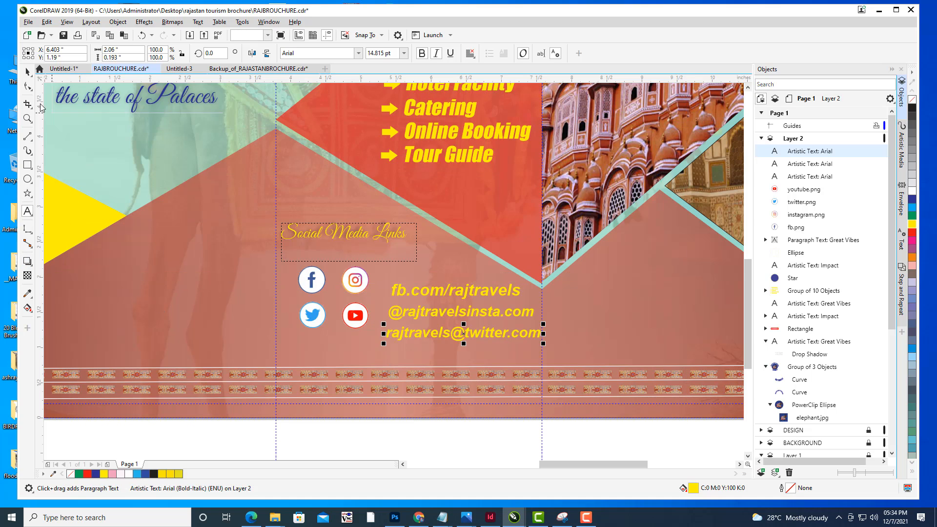
# - Duplicate the Twitter address text and move the copy just below it
pyautogui.click(28, 73)
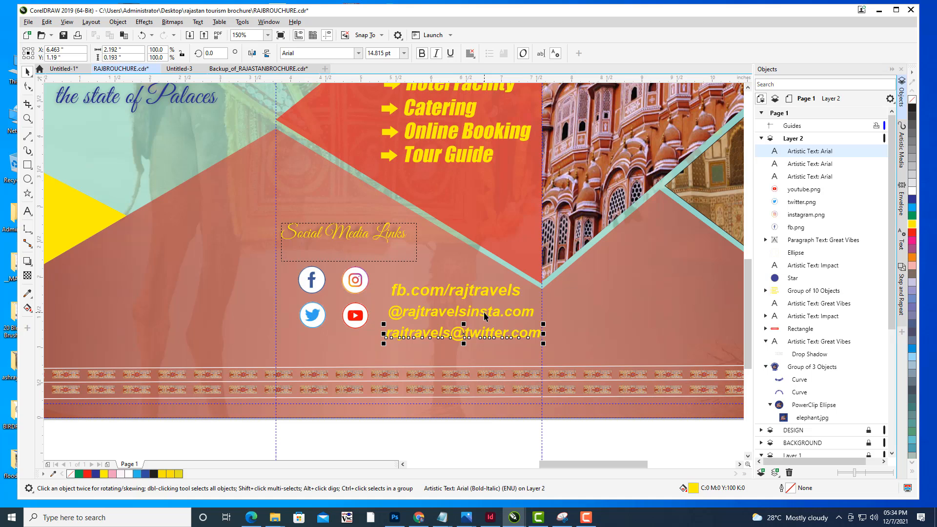
pyautogui.hotkey('ctrl', 'd')
pyautogui.moveTo(481, 317); pyautogui.dragTo(466, 353)
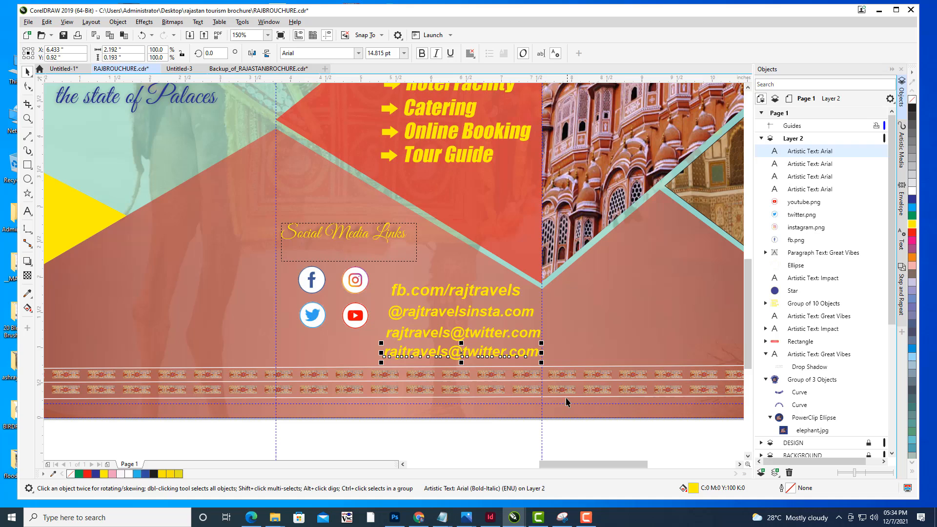
# - Select all four address lines and shift them up and slightly left together
pyautogui.click(457, 296)
pyautogui.keyDown('shift'); pyautogui.click(462, 314); pyautogui.keyUp('shift')
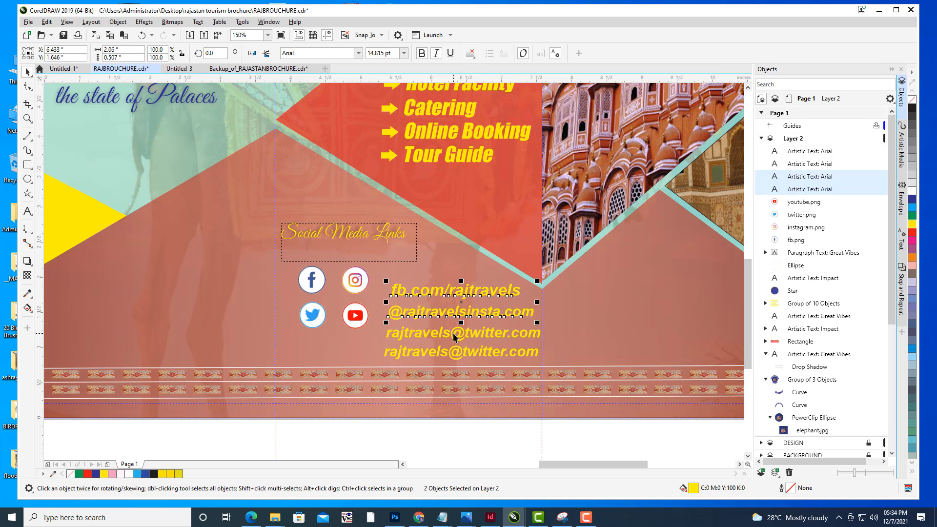
pyautogui.keyDown('shift'); pyautogui.click(453, 335); pyautogui.keyUp('shift')
pyautogui.keyDown('shift'); pyautogui.click(453, 348); pyautogui.keyUp('shift')
pyautogui.moveTo(459, 328); pyautogui.dragTo(455, 316)
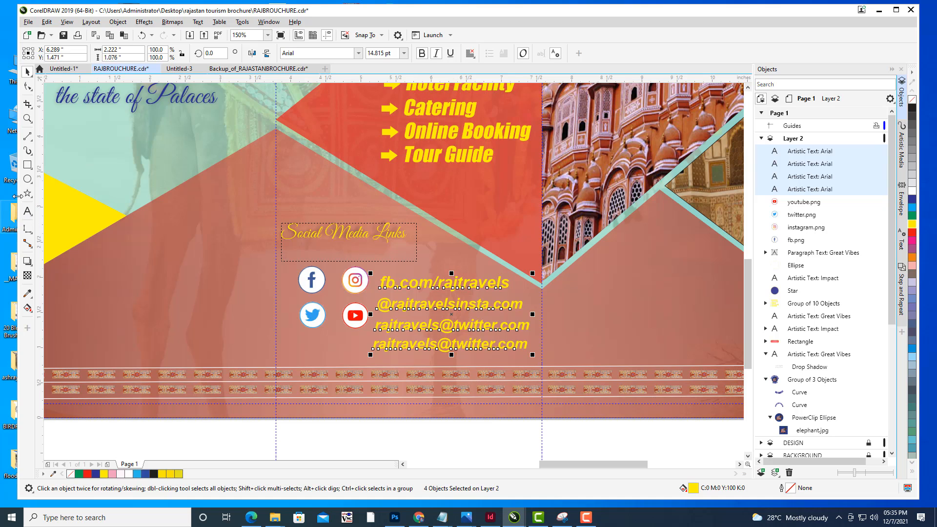
# - Change the fourth line's text to rajtravels/c/youtube.com
pyautogui.click(27, 210)
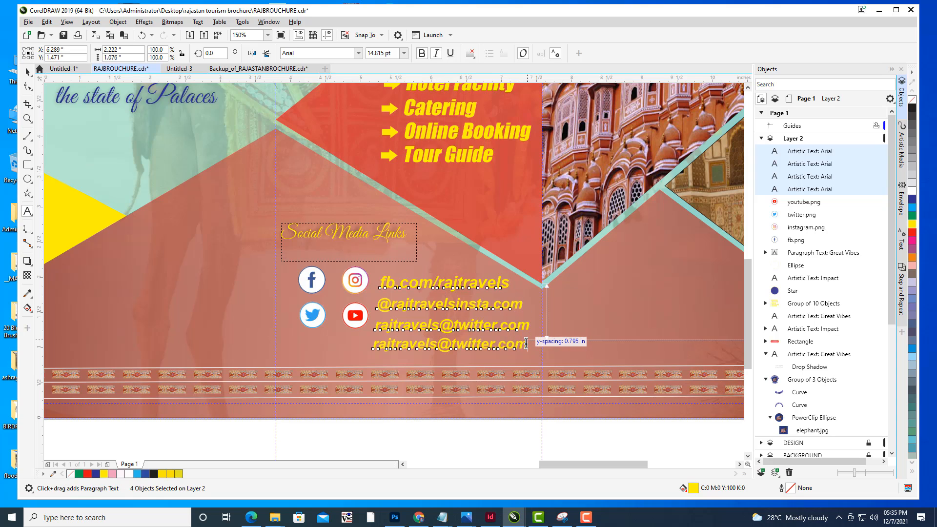
pyautogui.moveTo(527, 343); pyautogui.dragTo(457, 344)
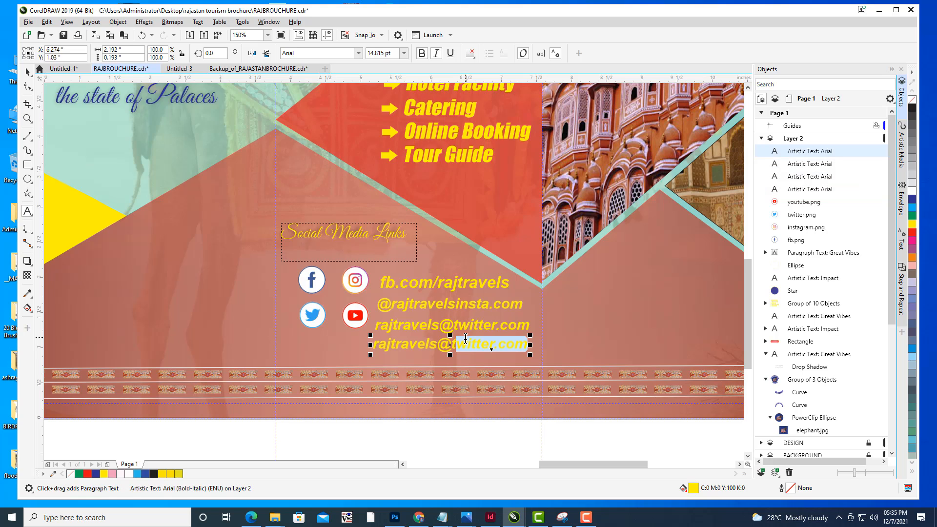
pyautogui.press('BackSpace')
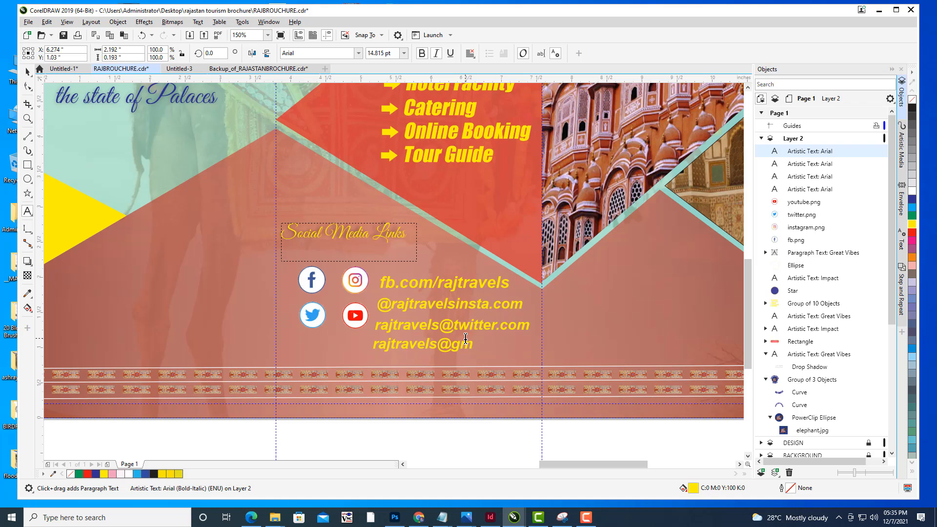
pyautogui.press('BackSpace')
pyautogui.press('BackSpace')
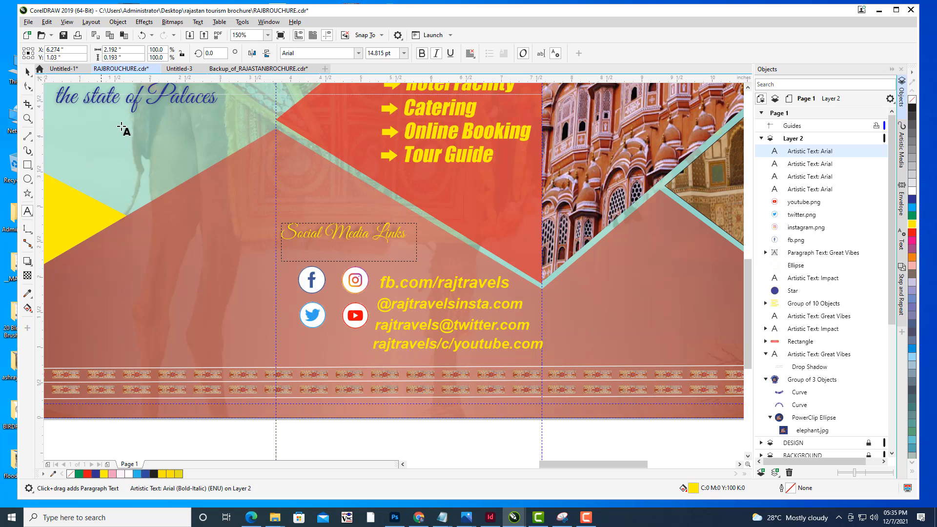
# - Scale the YouTube address text down slightly to fit the panel
pyautogui.click(27, 72)
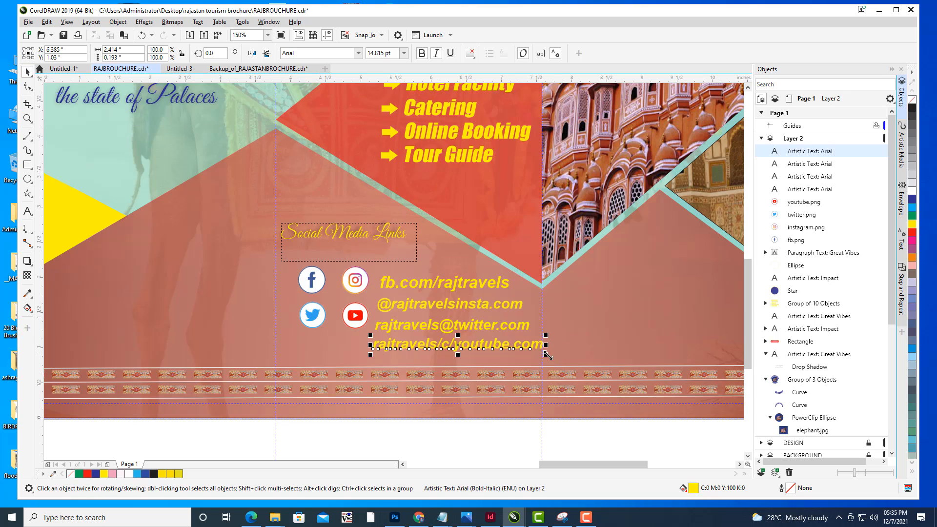
pyautogui.moveTo(545, 355); pyautogui.dragTo(494, 346)
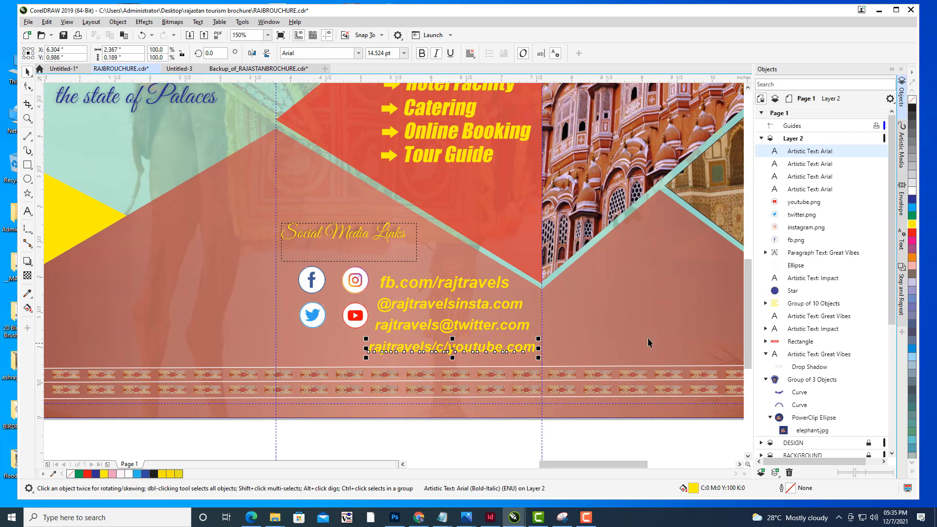
pyautogui.click(639, 288)
# - Move the Instagram icon below the Twitter icon
pyautogui.scroll(-2, 640, 284)
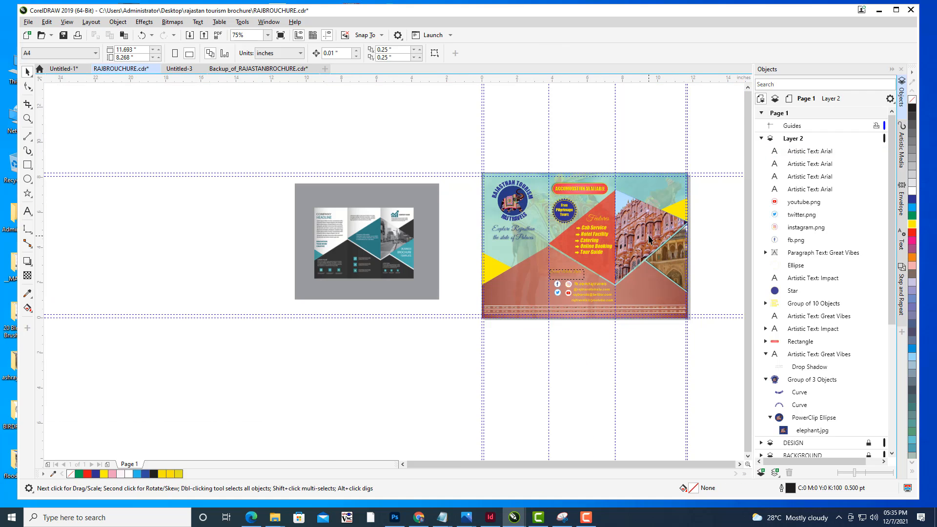
pyautogui.moveTo(624, 255); pyautogui.dragTo(561, 230)
pyautogui.scroll(1, 567, 267)
pyautogui.scroll(1, 492, 288)
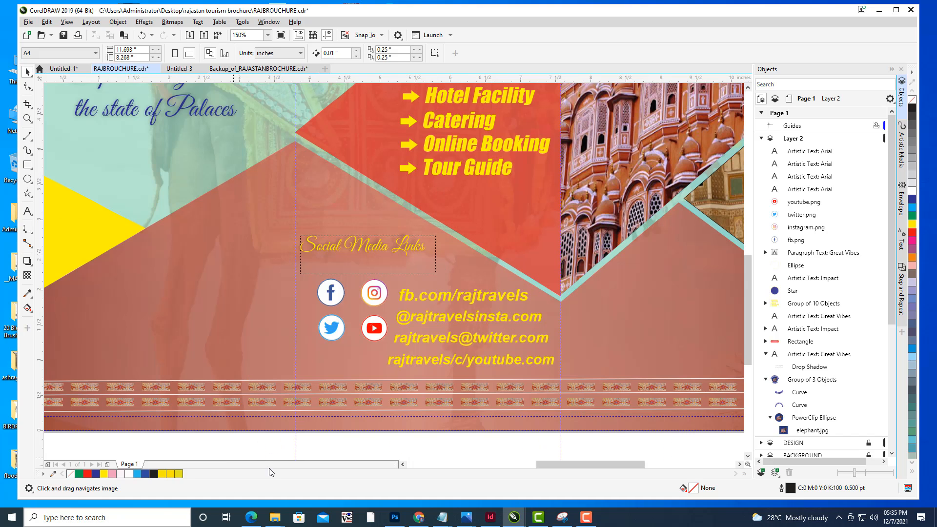
pyautogui.click(377, 297)
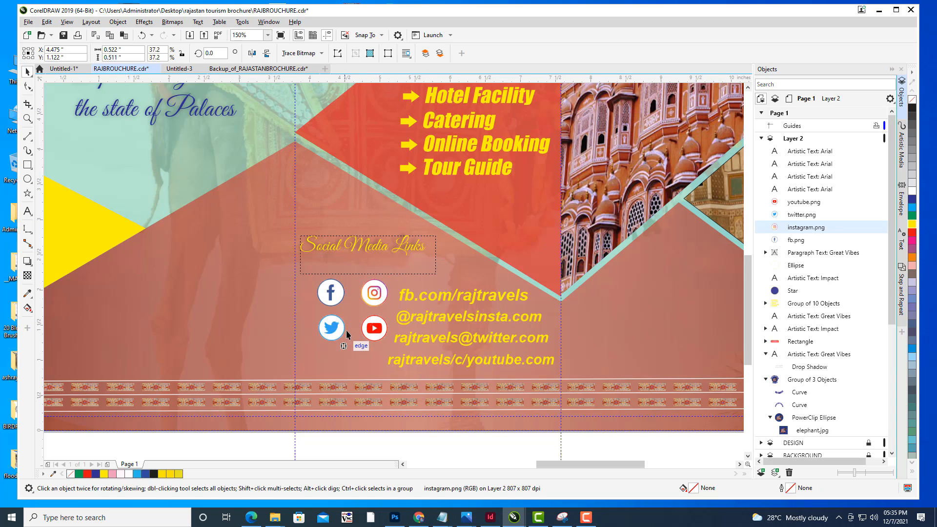
pyautogui.moveTo(376, 294); pyautogui.dragTo(345, 348)
# - Shift the Facebook icon and the fb.com/rajtravels text left so the text sits beside the icon
pyautogui.moveTo(331, 293); pyautogui.dragTo(323, 295)
pyautogui.click(452, 297)
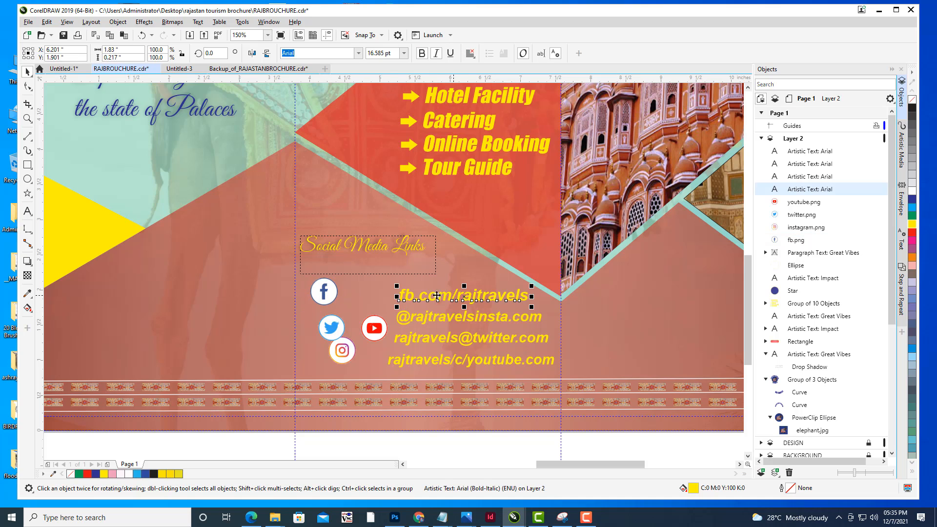
pyautogui.moveTo(437, 295); pyautogui.dragTo(399, 298)
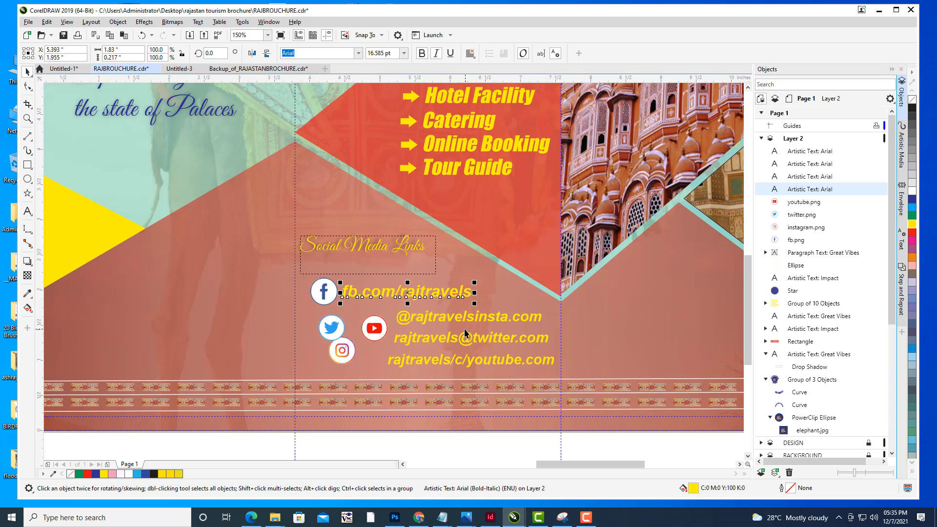
# - Rearrange the icons into a column with Instagram under Facebook and YouTube and Twitter below
pyautogui.moveTo(332, 341); pyautogui.dragTo(381, 378)
pyautogui.click(345, 350)
pyautogui.moveTo(345, 350)
pyautogui.mouseDown()
pyautogui.moveTo(326, 325)
pyautogui.moveTo(341, 343)
pyautogui.moveTo(329, 360)
pyautogui.mouseUp()
pyautogui.click(380, 326)
# - Move the Instagram address text left beside the Instagram icon
pyautogui.click(446, 314)
pyautogui.moveTo(446, 314); pyautogui.dragTo(391, 324)
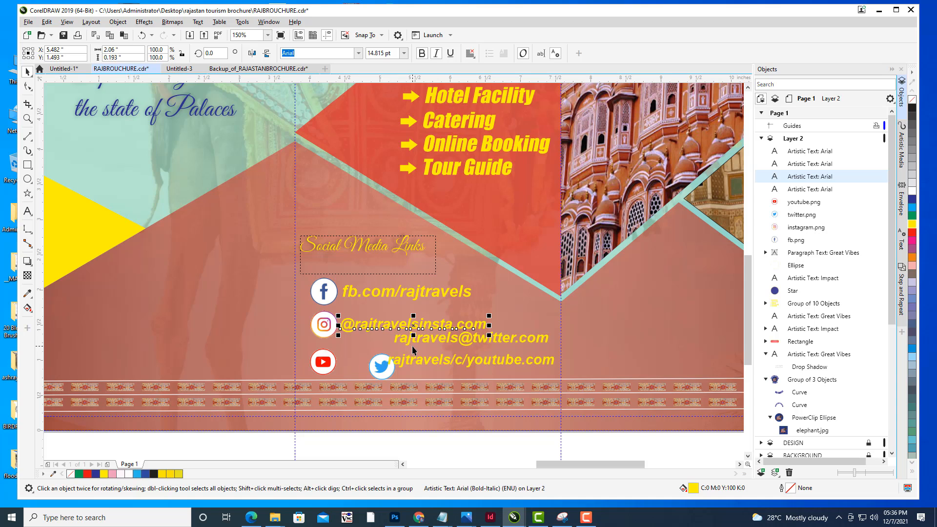
pyautogui.click(412, 346)
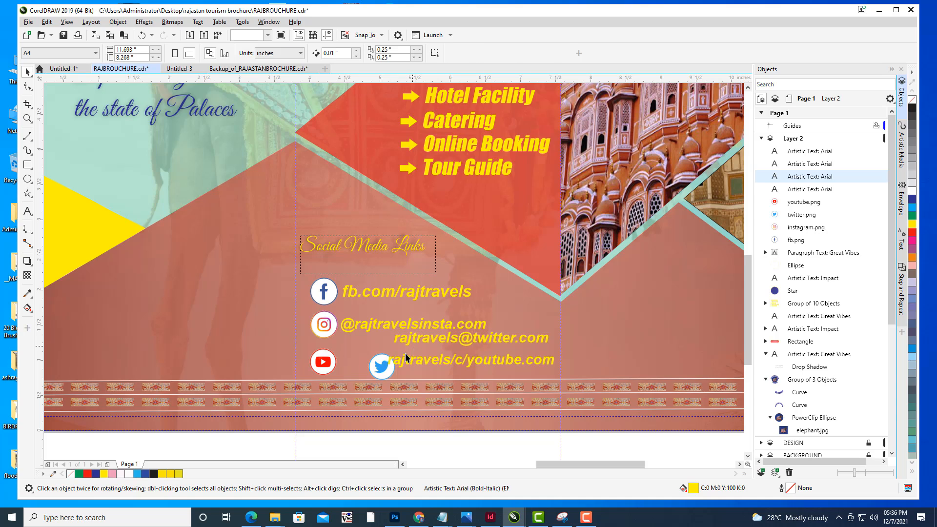
pyautogui.click(492, 343)
# - Move the Social Media Links heading up slightly
pyautogui.click(331, 299)
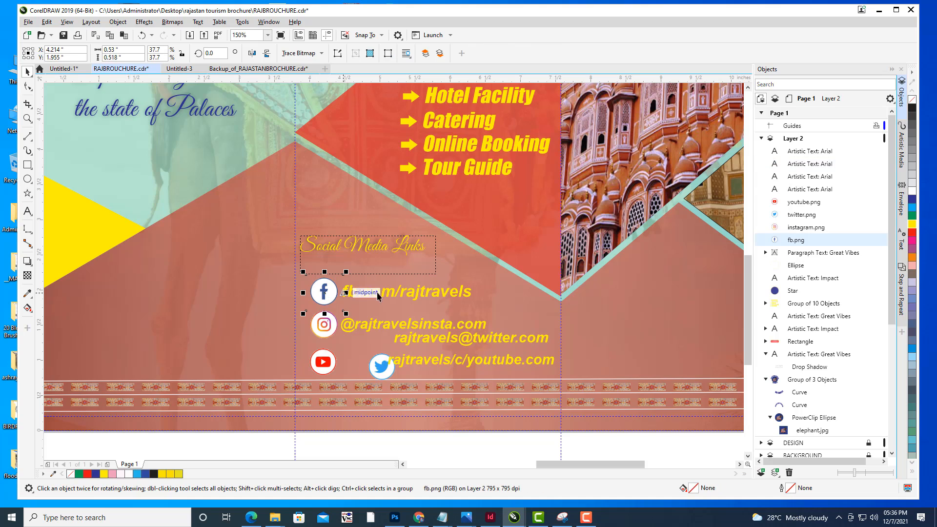
pyautogui.click(376, 246)
pyautogui.moveTo(376, 247)
pyautogui.mouseDown()
pyautogui.moveTo(376, 264)
pyautogui.moveTo(375, 237)
pyautogui.mouseUp()
# - Select the Facebook icon with its address text and move both up together
pyautogui.click(380, 298)
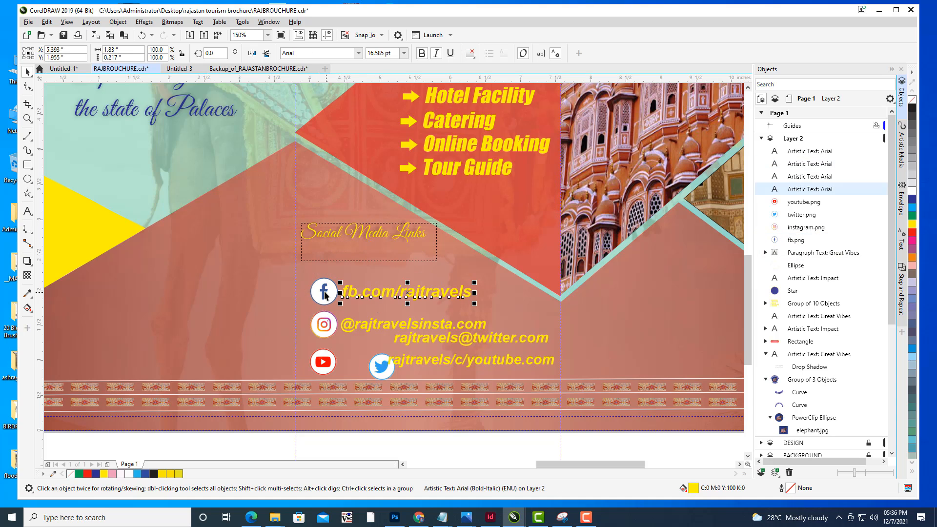
pyautogui.keyDown('shift'); pyautogui.click(325, 293); pyautogui.keyUp('shift')
pyautogui.moveTo(397, 294); pyautogui.dragTo(391, 279)
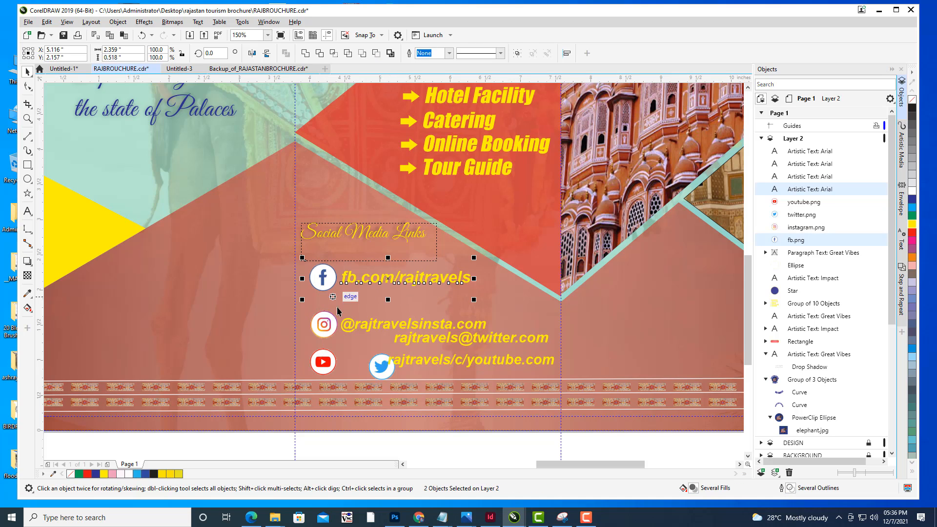
# - Move the Instagram icon and its address text up so they sit directly beneath the Facebook line
pyautogui.click(327, 331)
pyautogui.moveTo(324, 324); pyautogui.dragTo(321, 306)
pyautogui.click(430, 329)
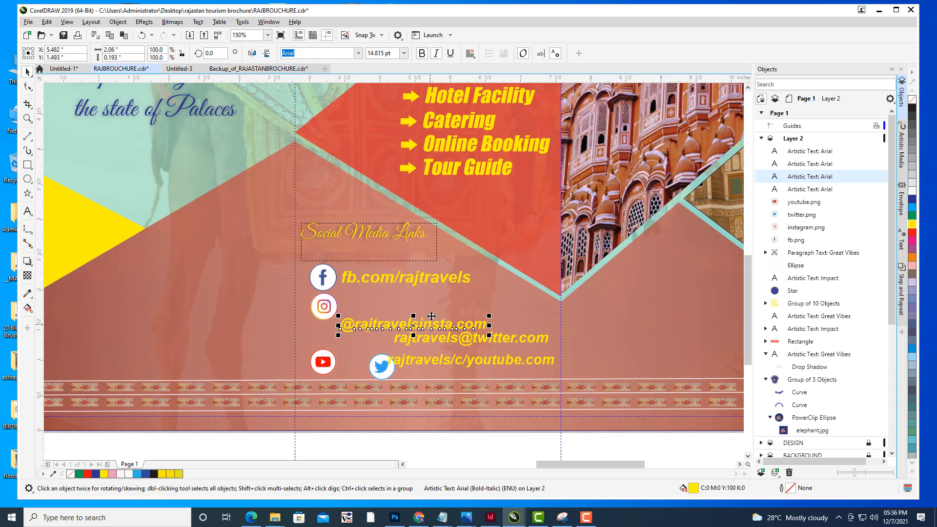
pyautogui.moveTo(429, 329); pyautogui.dragTo(431, 305)
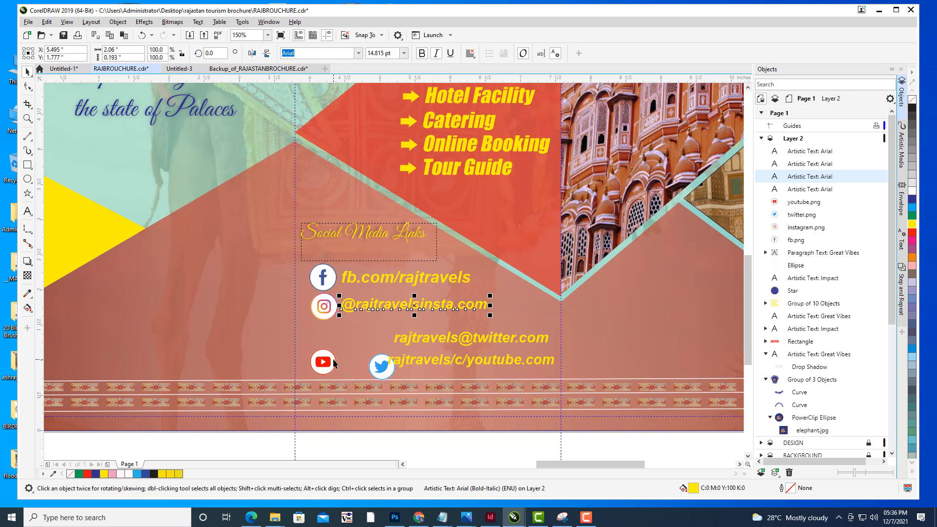
# - Move the YouTube icon and its address up under Instagram, and the Twitter icon left beneath YouTube
pyautogui.moveTo(335, 364); pyautogui.dragTo(335, 340)
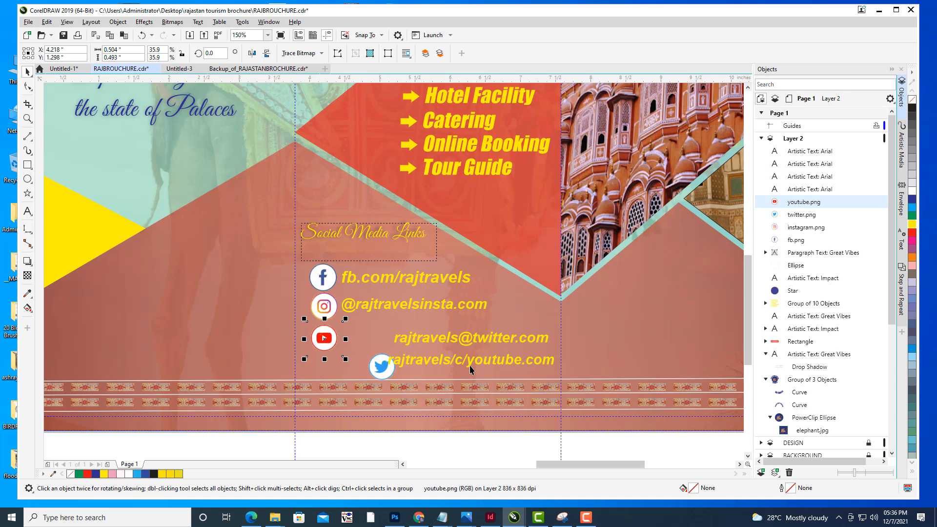
pyautogui.moveTo(471, 369); pyautogui.dragTo(427, 336)
pyautogui.moveTo(388, 367); pyautogui.dragTo(333, 367)
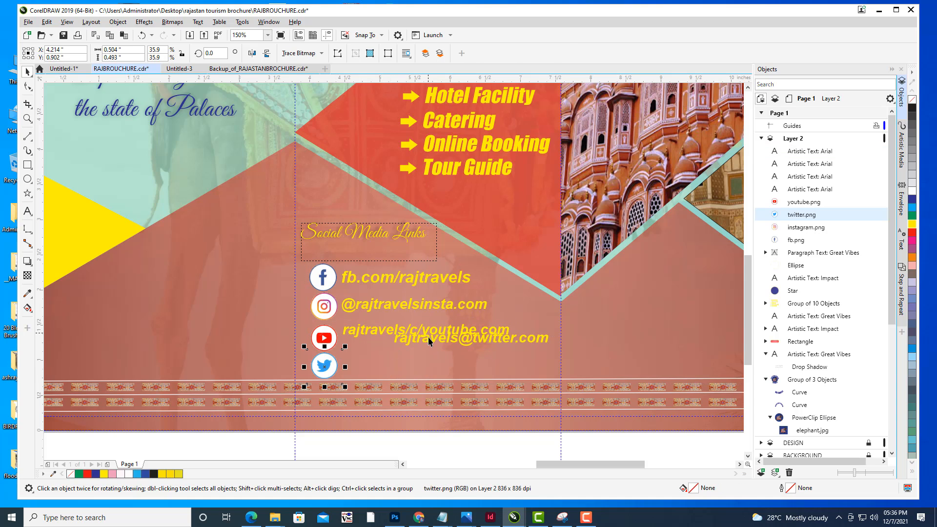
pyautogui.click(326, 340)
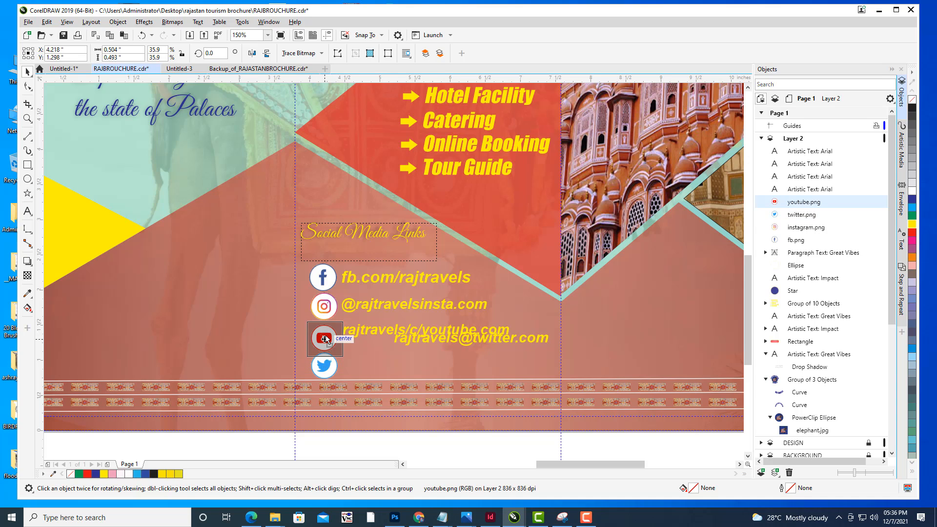
pyautogui.press('Up')
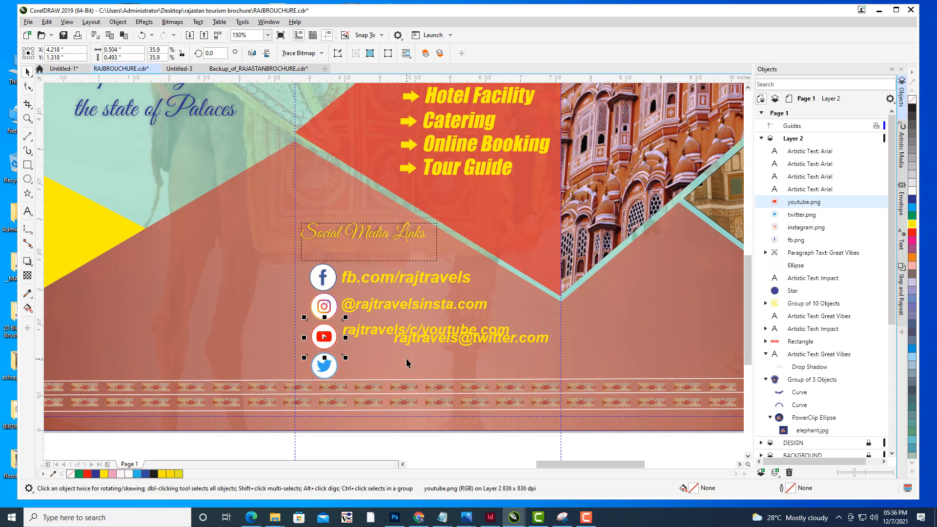
# - Move the Twitter address text beside the Twitter icon and nudge it into line with the other addresses
pyautogui.click(325, 374)
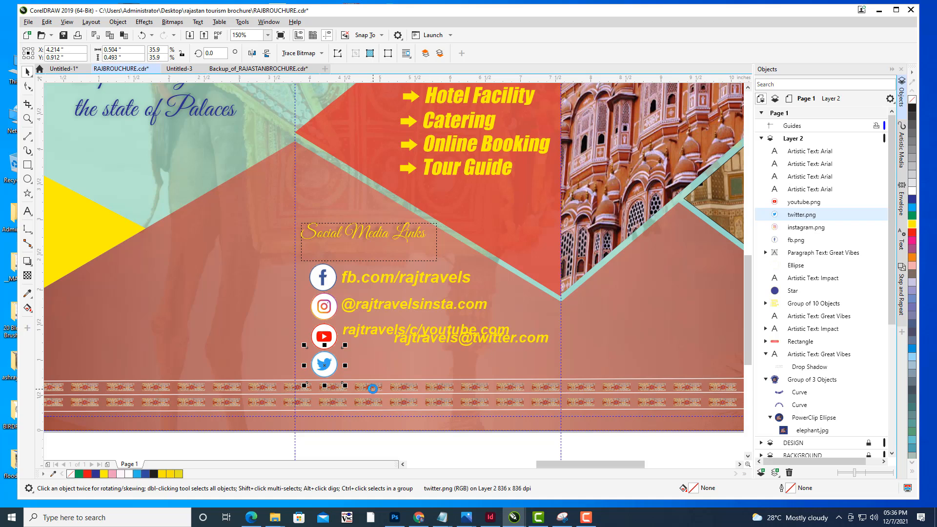
pyautogui.click(440, 339)
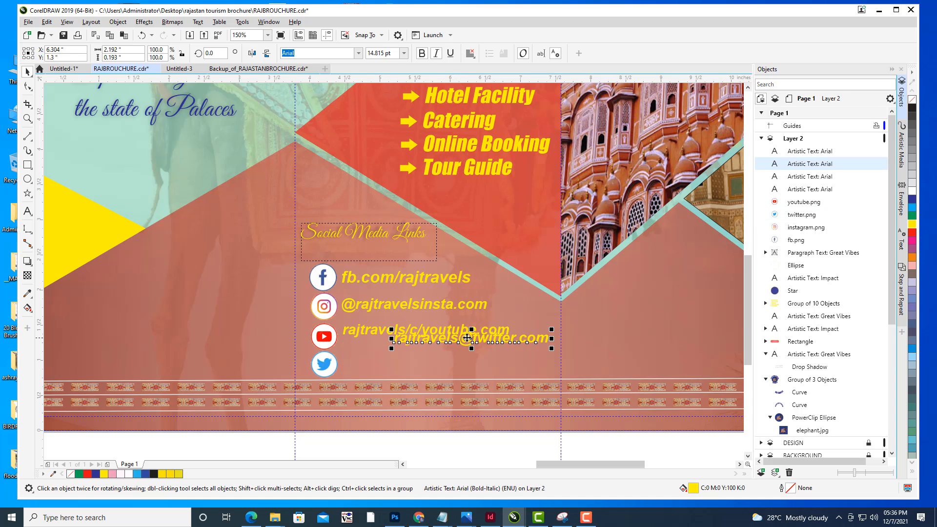
pyautogui.moveTo(427, 370); pyautogui.dragTo(417, 311)
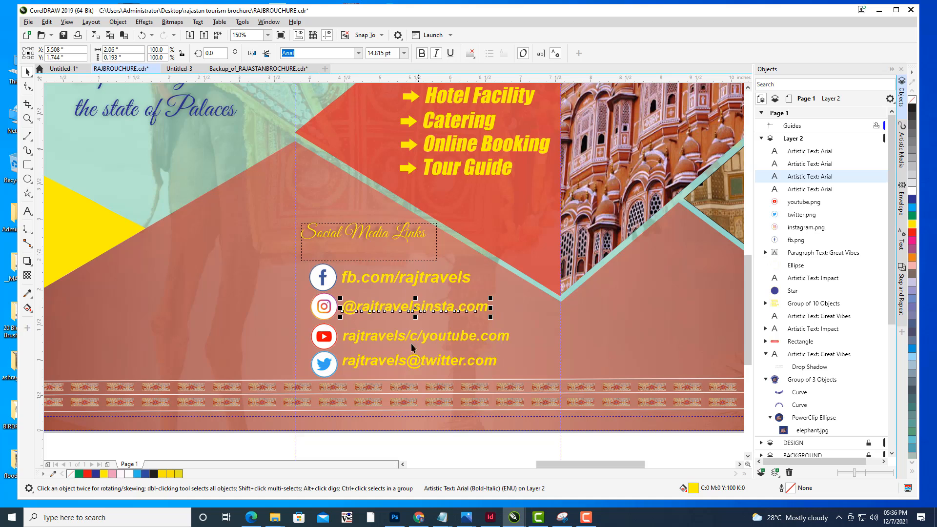
pyautogui.click(411, 363)
pyautogui.press('Down')
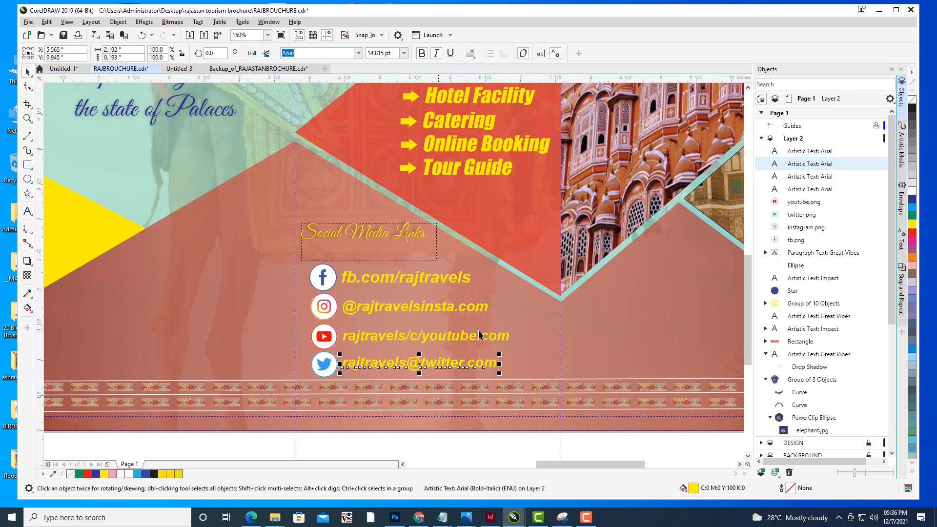
pyautogui.click(535, 339)
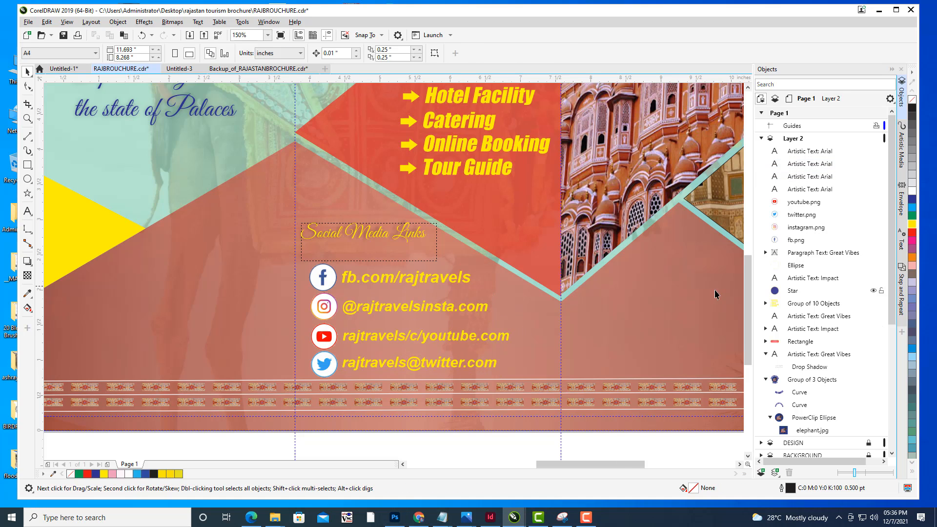
# - Review the whole brochure layout with the finished social media links section
pyautogui.scroll(-1, 594, 237)
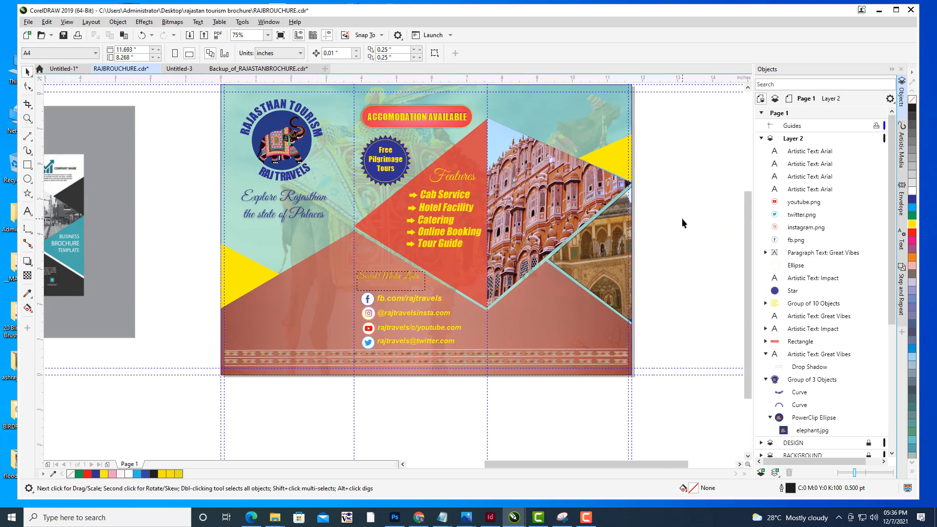
pyautogui.moveTo(557, 120); pyautogui.dragTo(616, 163)
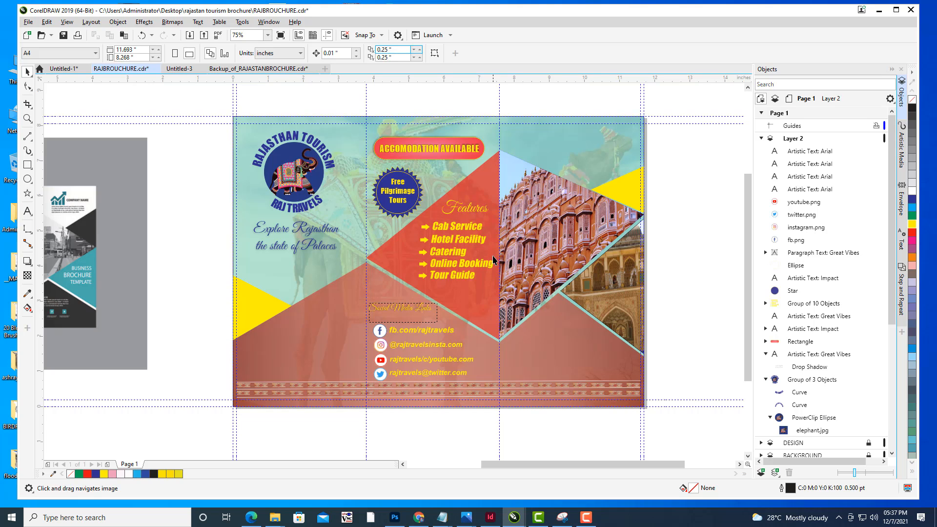
pyautogui.moveTo(608, 201); pyautogui.dragTo(594, 216)
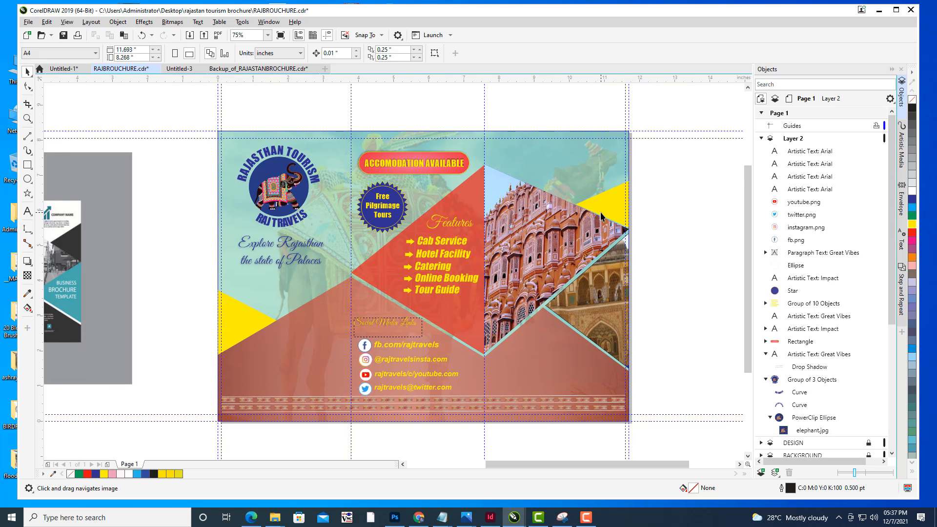
pyautogui.moveTo(552, 271); pyautogui.dragTo(592, 266)
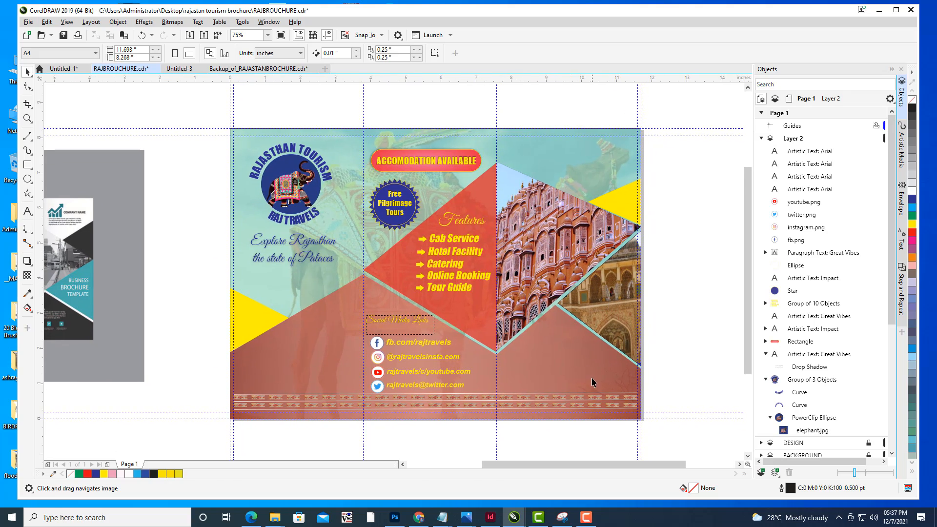
# - Switch to the web browser and open iconfinder.com in a new tab
pyautogui.click(419, 517)
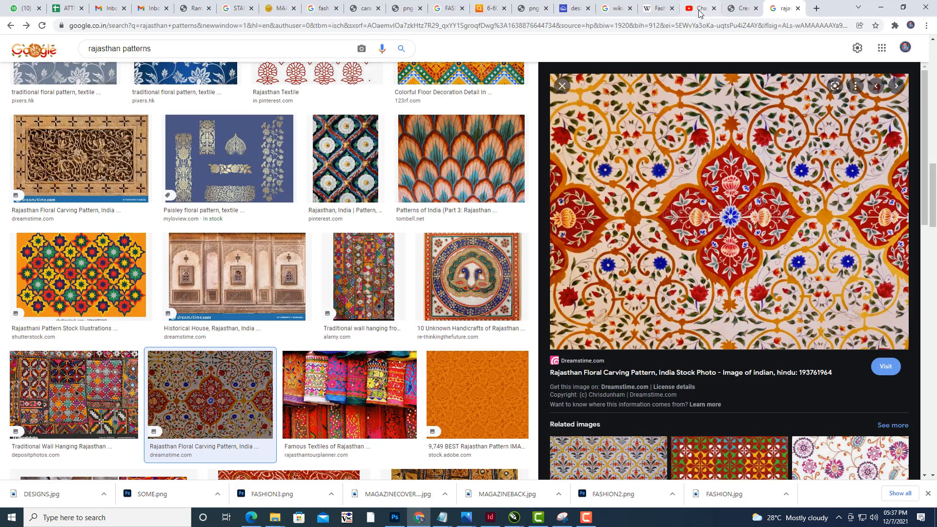
pyautogui.click(817, 8)
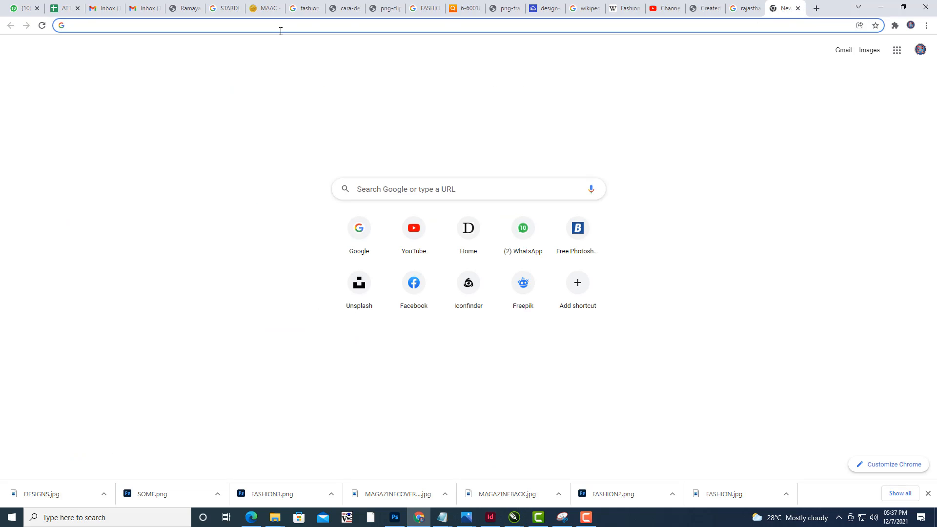
pyautogui.write('iconfinder.com')
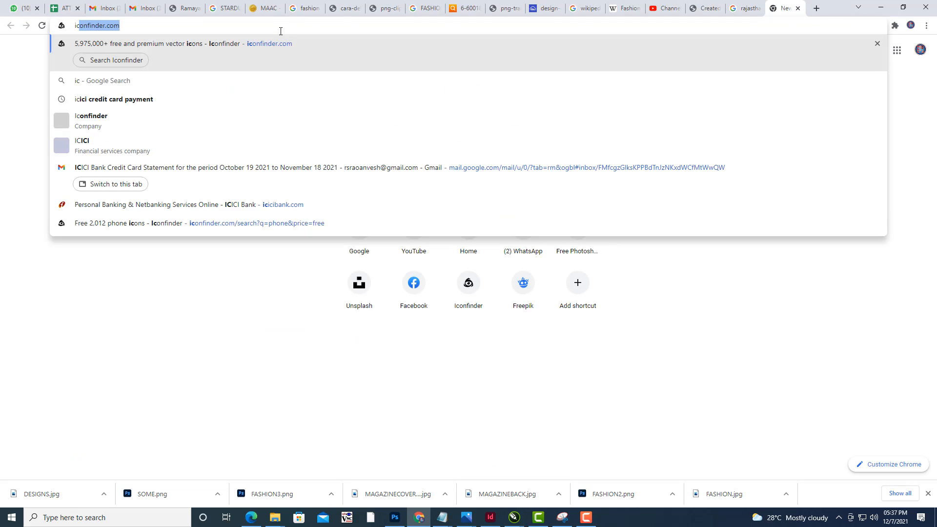
pyautogui.press('Return')
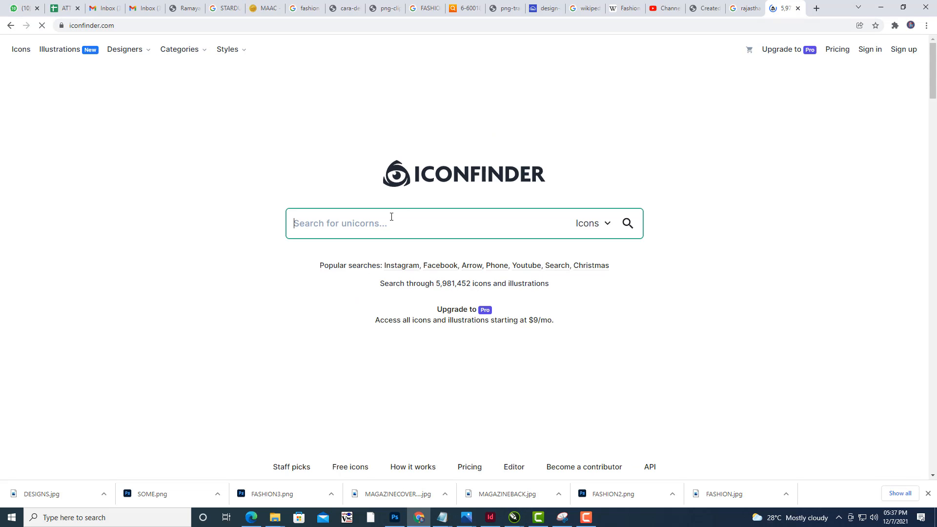
# - Search Iconfinder for phone icons and filter the results to free icons only
pyautogui.click(392, 217)
pyautogui.write('pho')
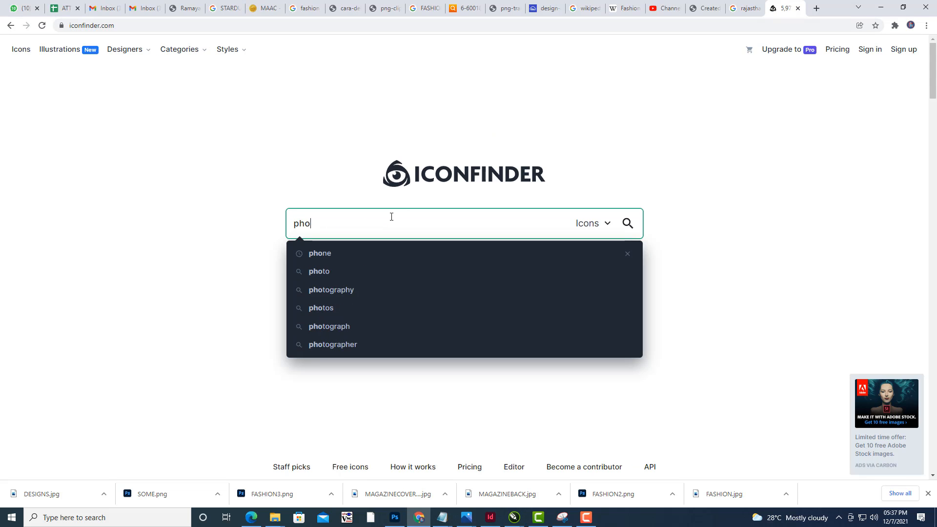
pyautogui.press('Down')
pyautogui.press('Return')
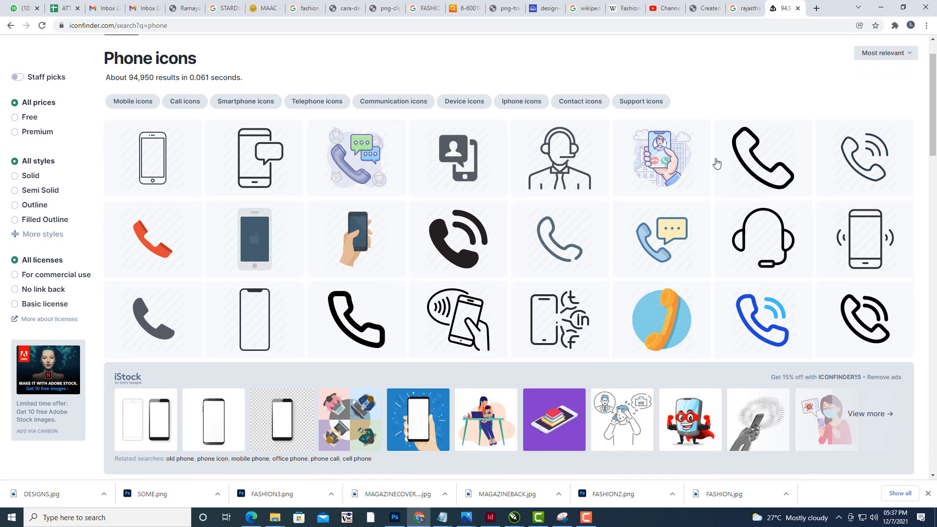
pyautogui.scroll(-5, 778, 152)
pyautogui.scroll(-2, 779, 152)
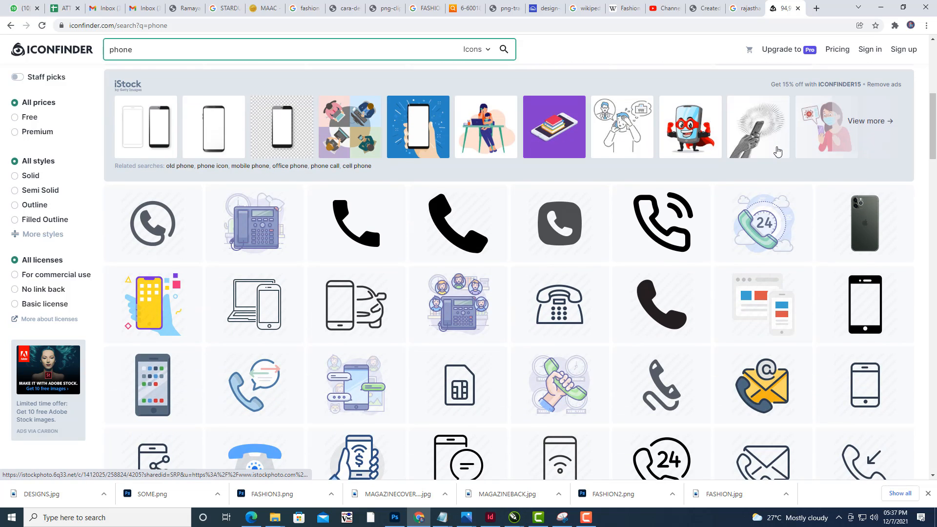
pyautogui.click(16, 118)
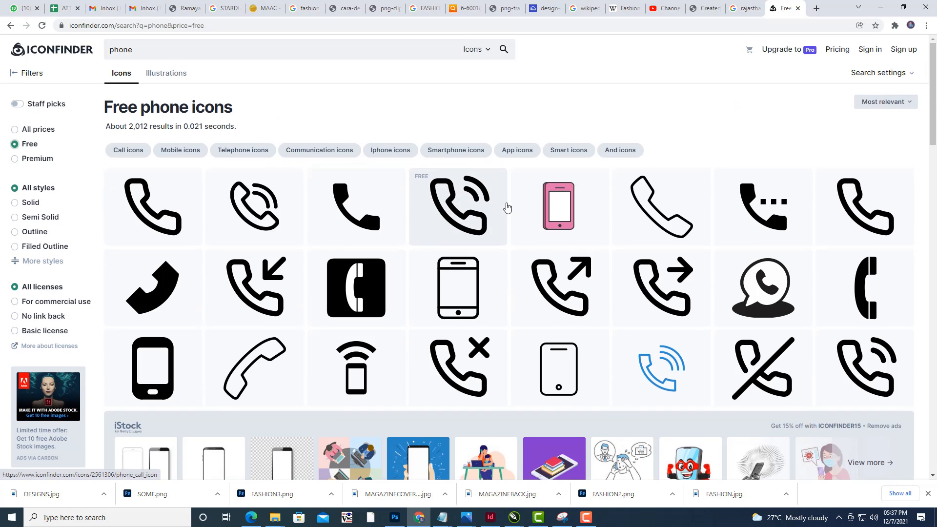
pyautogui.scroll(-2, 794, 273)
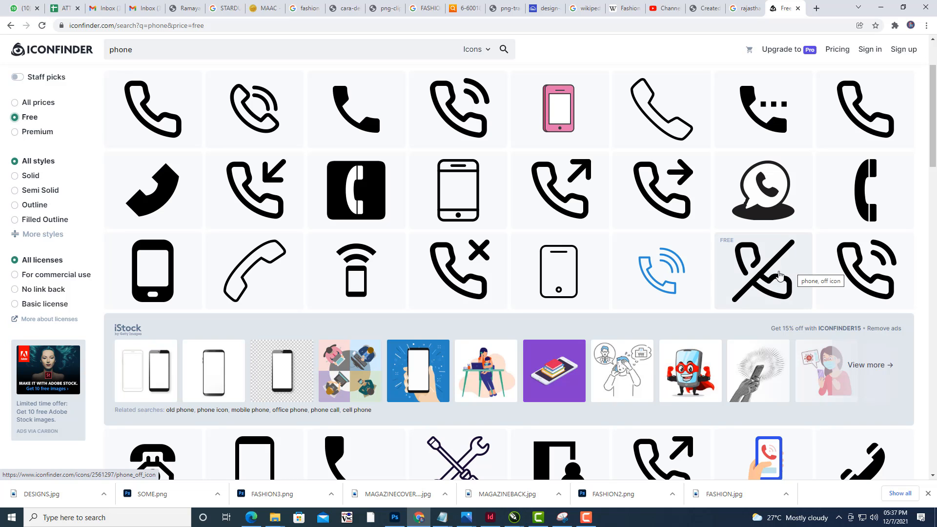
# - Download the black square phone icon as SVG and show it in the Downloads folder
pyautogui.click(355, 192)
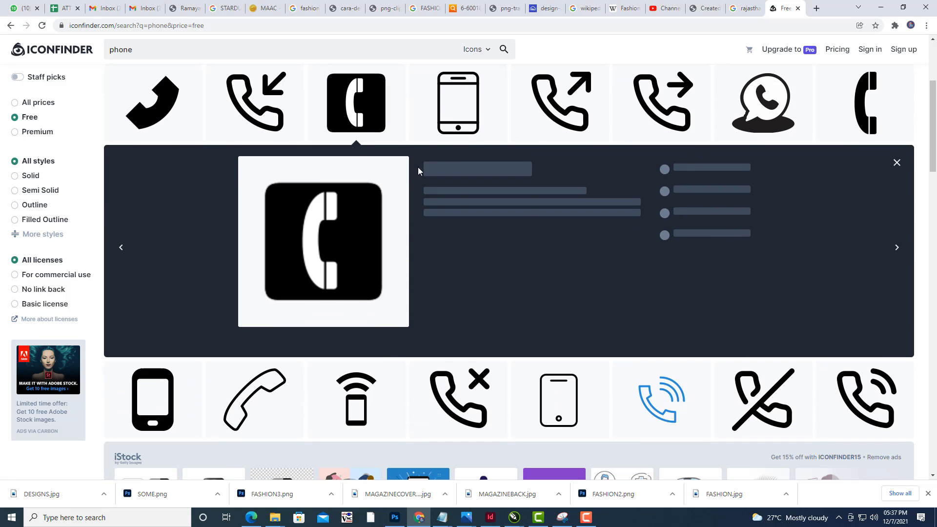
pyautogui.click(525, 239)
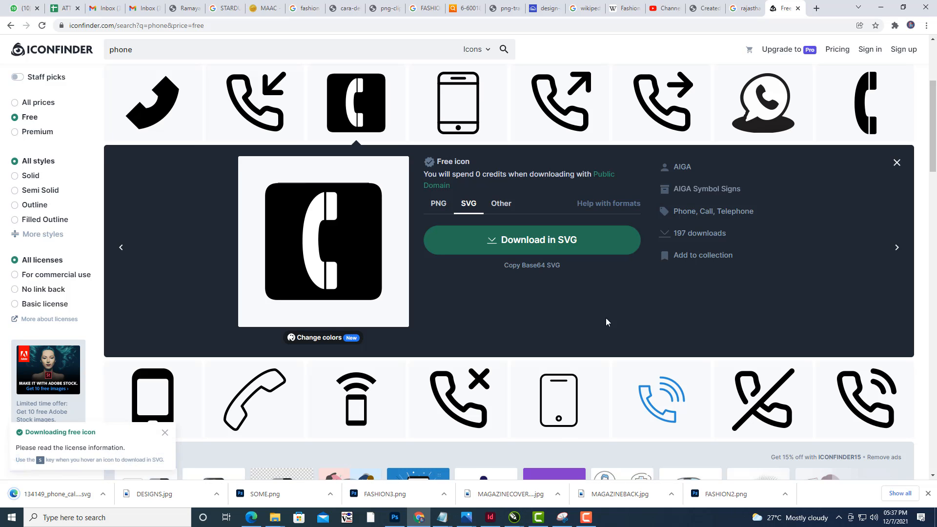
pyautogui.click(103, 495)
pyautogui.click(130, 463)
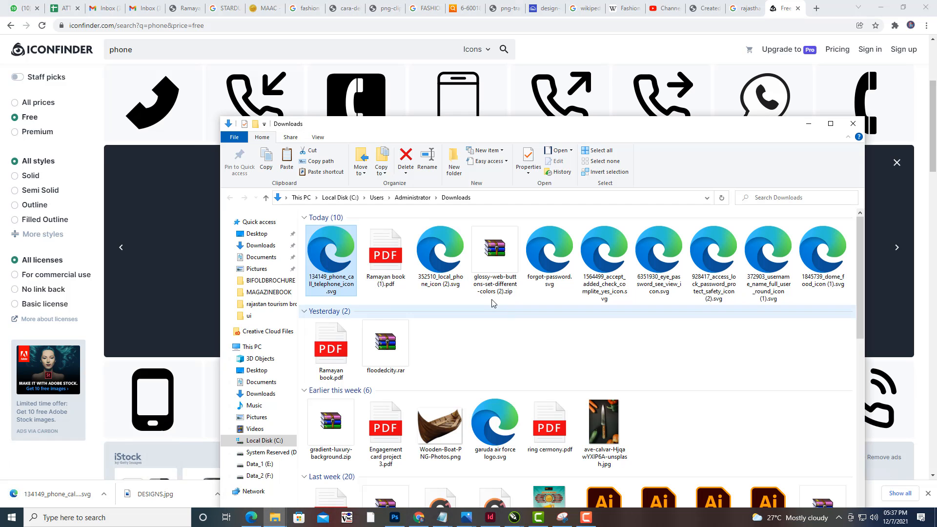
# - Open the downloaded phone_call_telephone_icon SVG file in CorelDRAW
pyautogui.rightClick(344, 249)
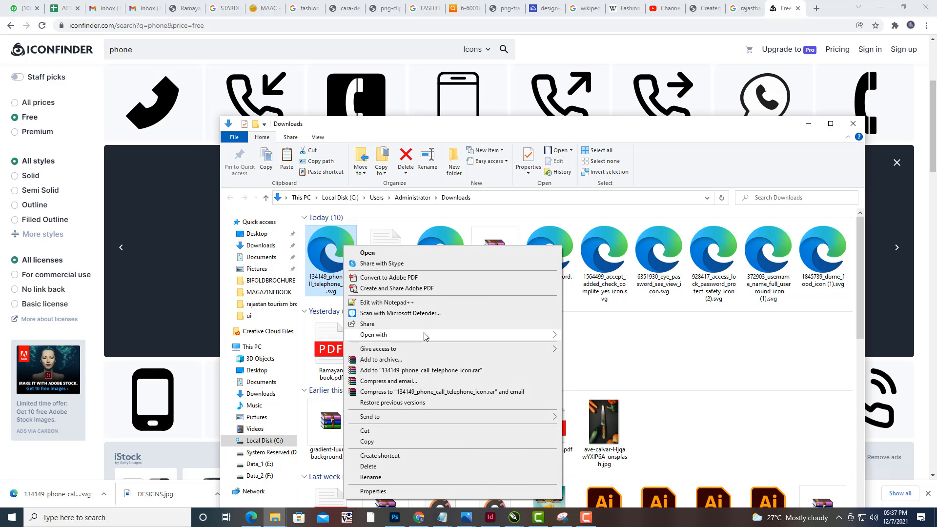
pyautogui.moveTo(488, 335)
pyautogui.click(634, 358)
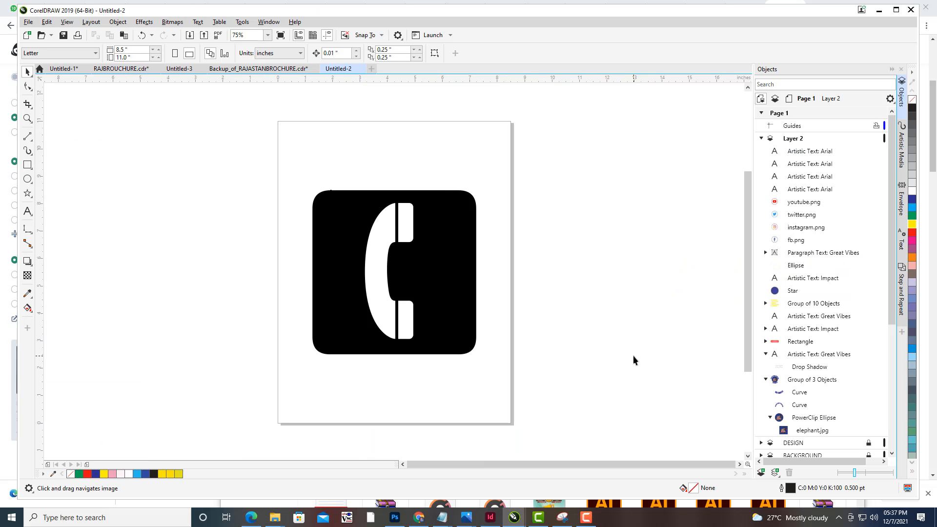
pyautogui.click(456, 281)
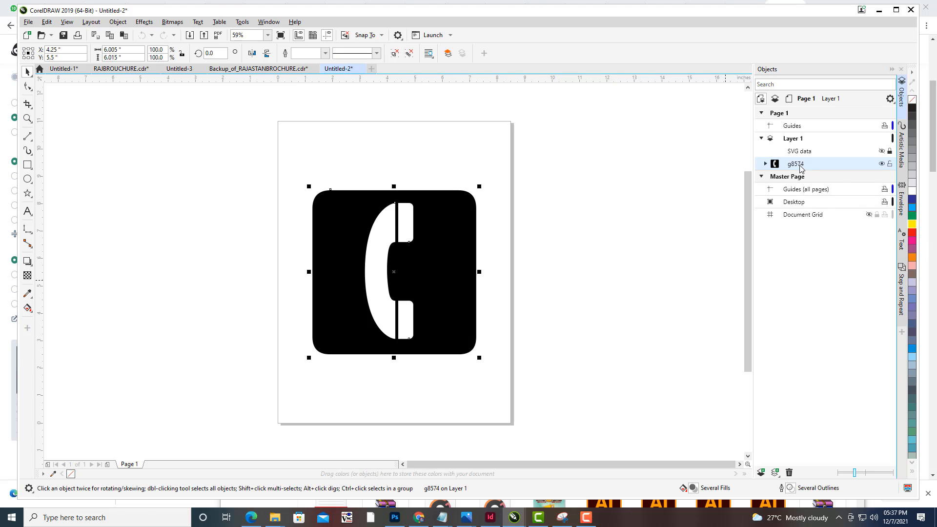
# - Ungroup the imported phone icon into its separate parts
pyautogui.rightClick(800, 168)
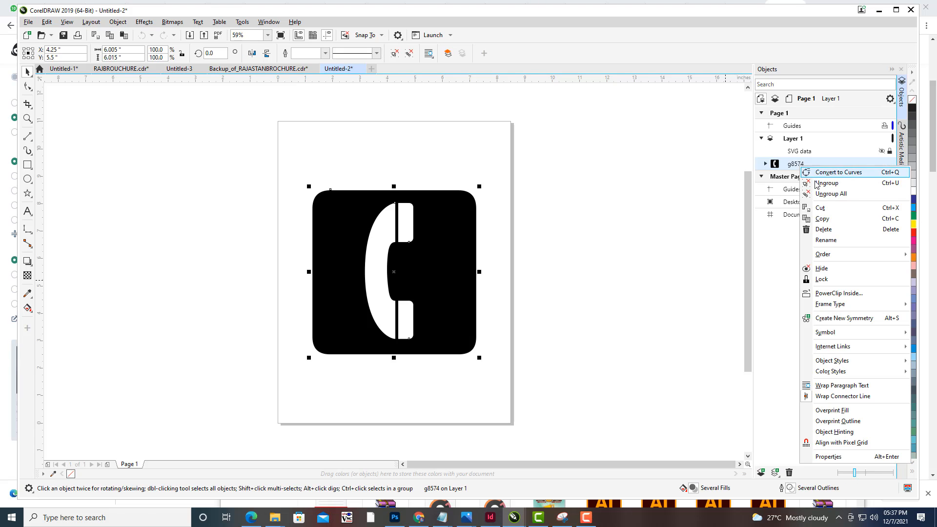
pyautogui.click(820, 174)
pyautogui.click(643, 197)
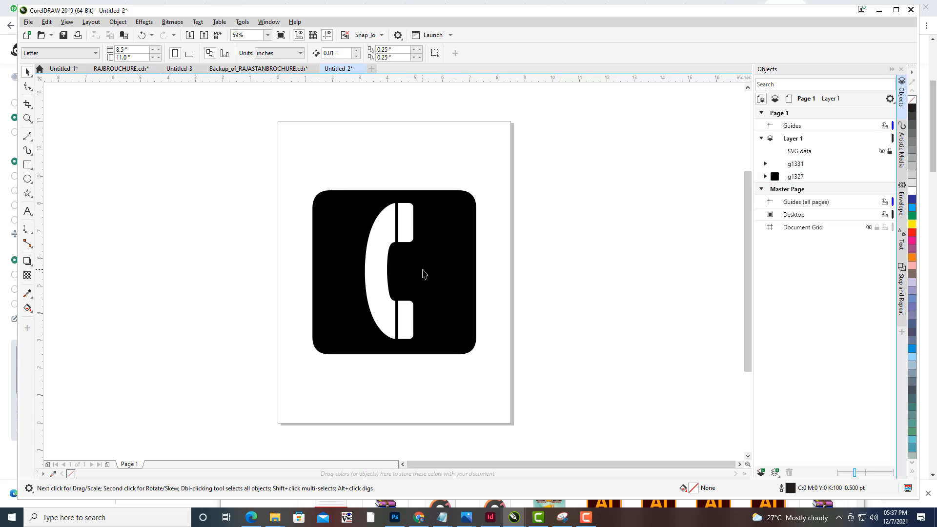
# - Drag the black rounded square aside and centre it back on the page
pyautogui.click(432, 269)
pyautogui.moveTo(434, 267); pyautogui.dragTo(616, 273)
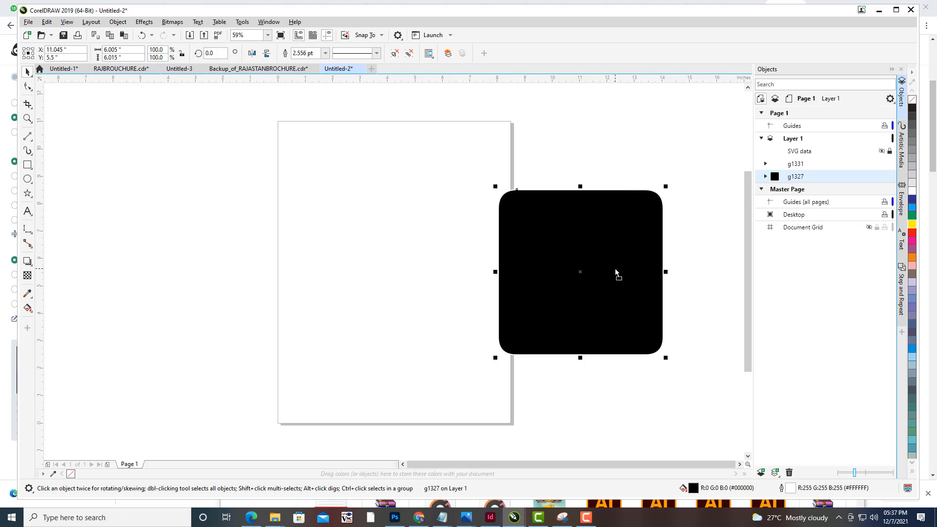
pyautogui.press('p')
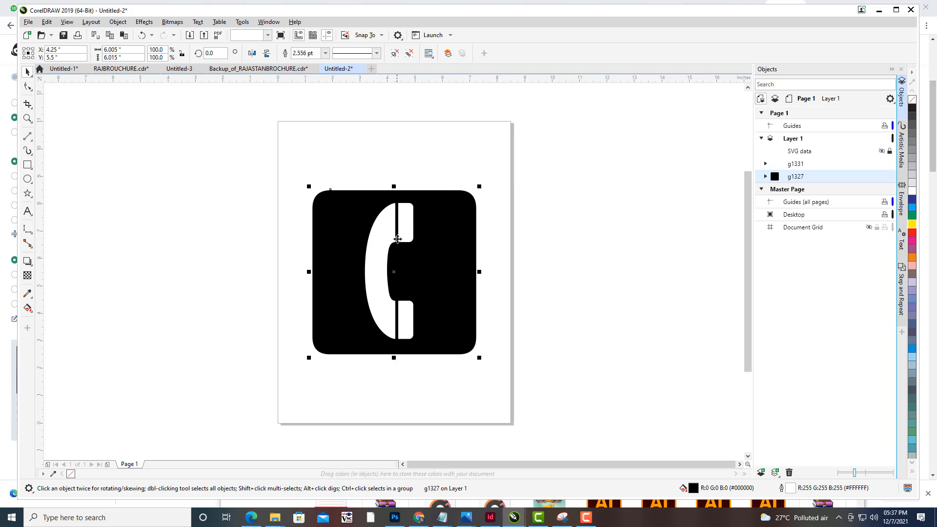
# - Recolour the phone icon's handset yellow and its rounded square background blue
pyautogui.click(404, 218)
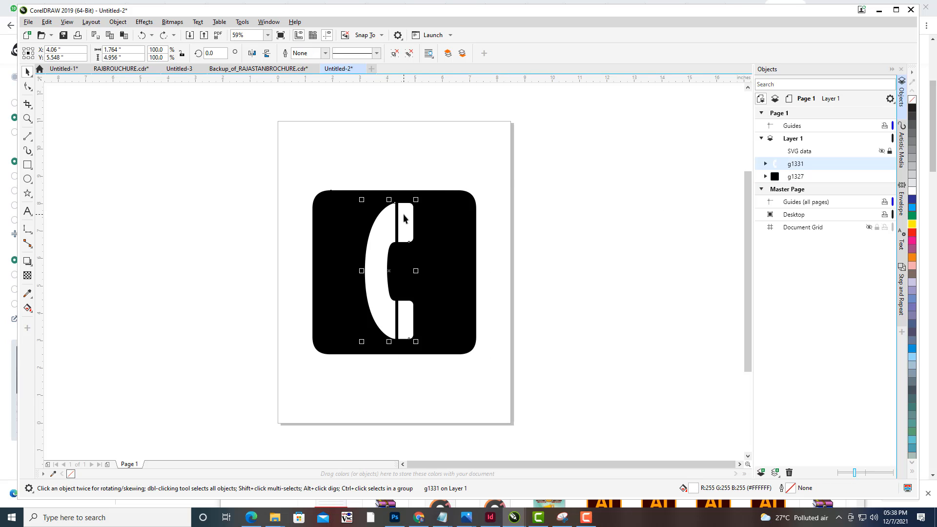
pyautogui.click(912, 224)
pyautogui.click(470, 221)
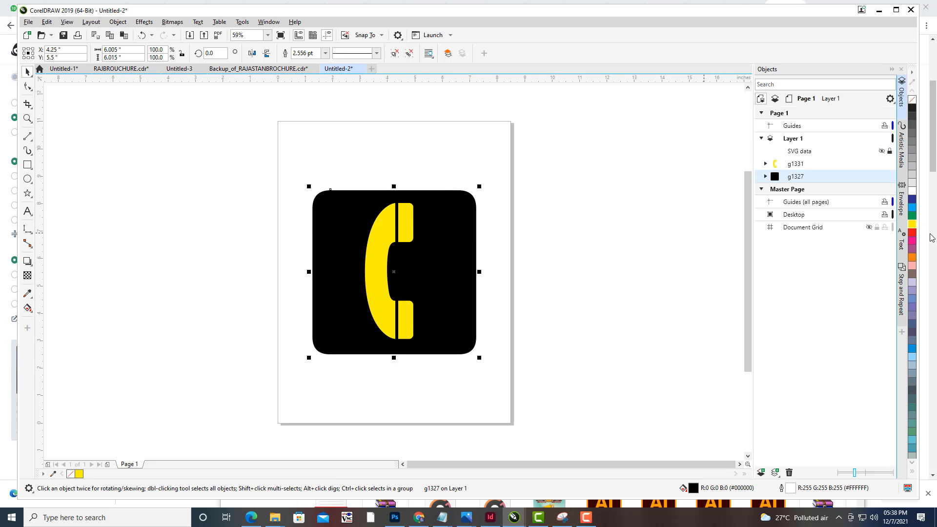
pyautogui.click(121, 69)
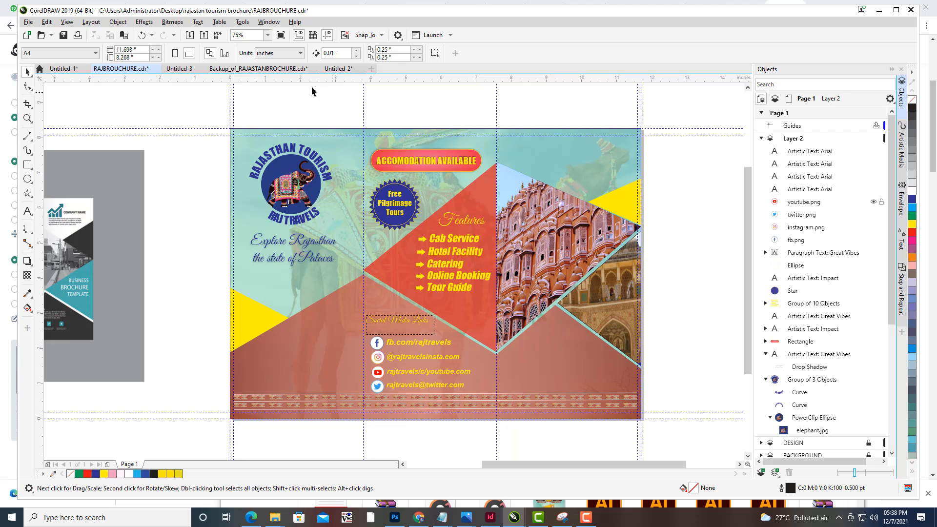
pyautogui.click(351, 71)
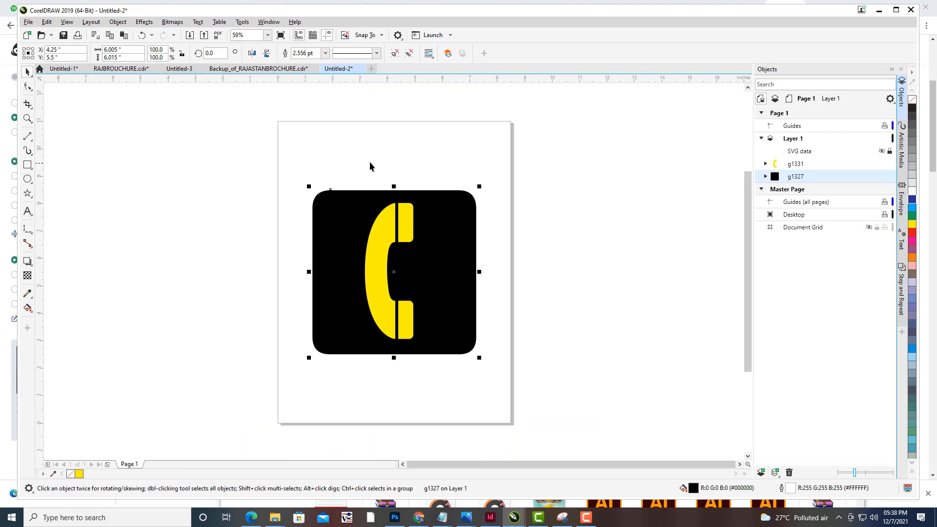
pyautogui.click(912, 200)
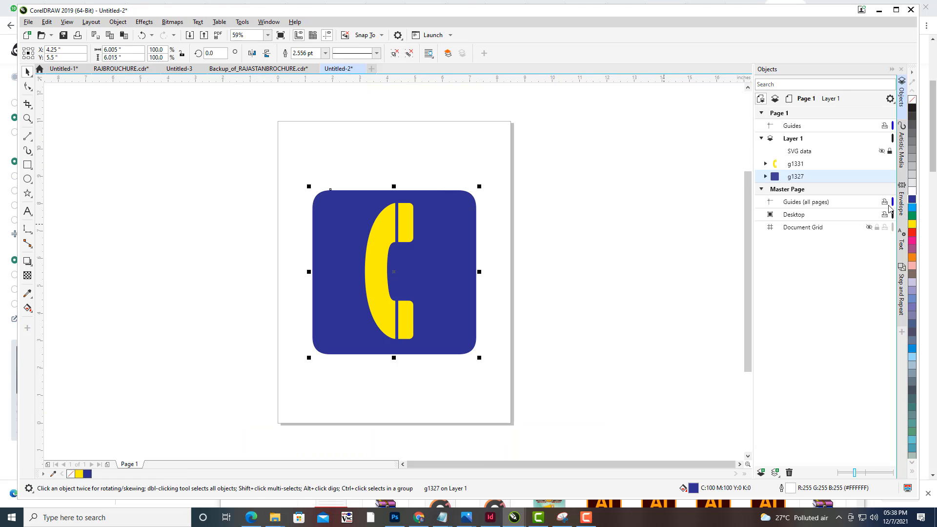
# - Select both parts of the phone icon and group them together
pyautogui.click(519, 177)
pyautogui.moveTo(292, 170); pyautogui.dragTo(551, 398)
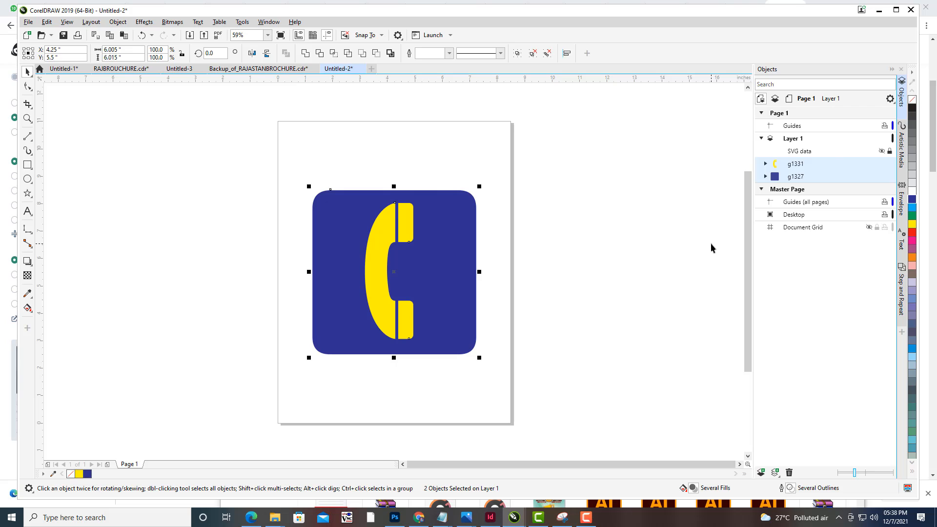
pyautogui.hotkey('ctrl', 'g')
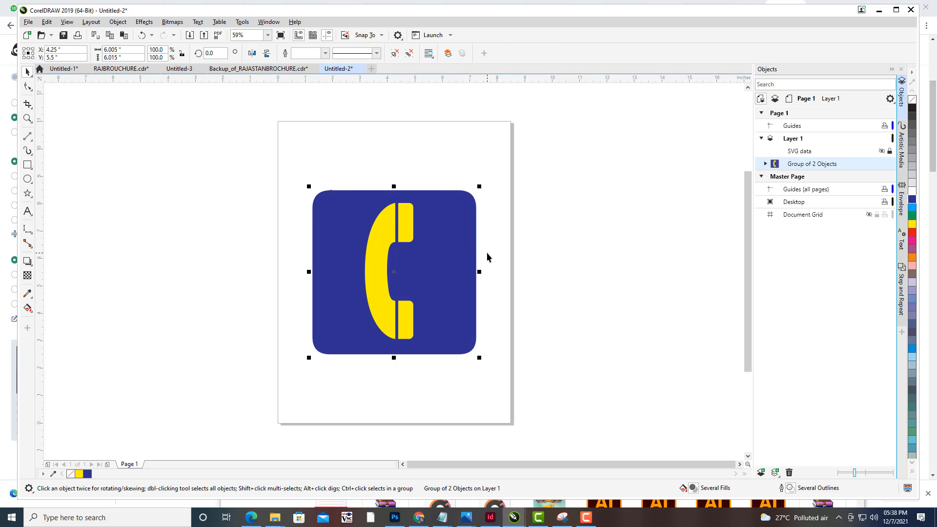
# - Move the grouped phone icon into the RAJBROCHURE document, scaling it to about 1.07 inches at the top of the right panel
pyautogui.hotkey('ctrl', 'x')
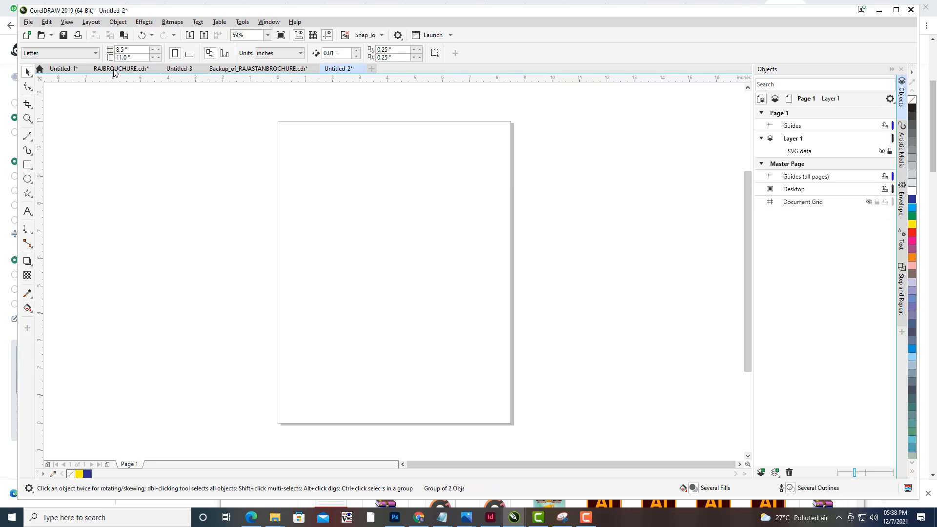
pyautogui.click(111, 69)
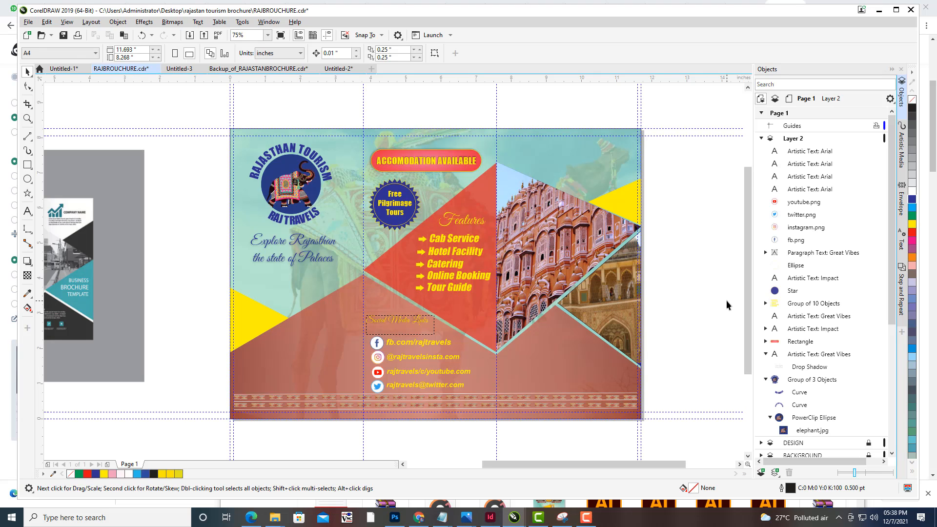
pyautogui.hotkey('ctrl', 'v')
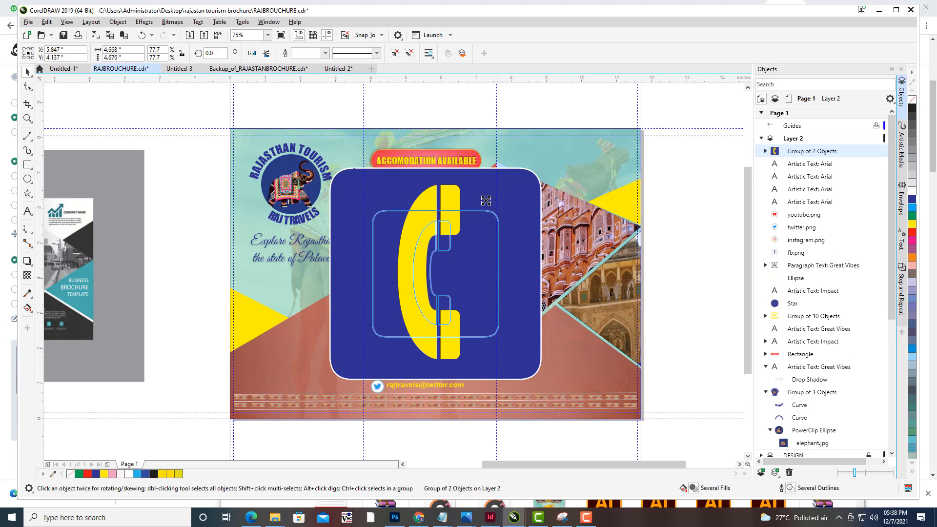
pyautogui.moveTo(486, 201); pyautogui.dragTo(560, 138)
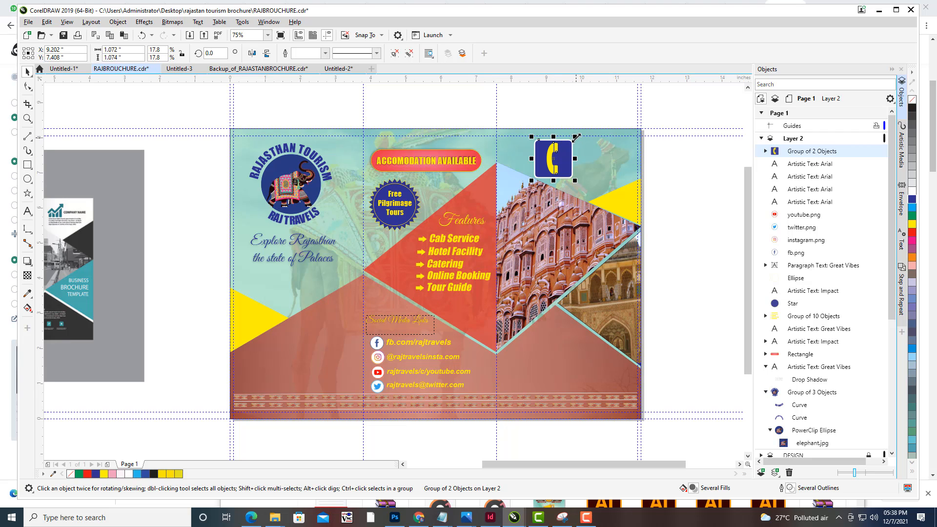
pyautogui.press('Escape')
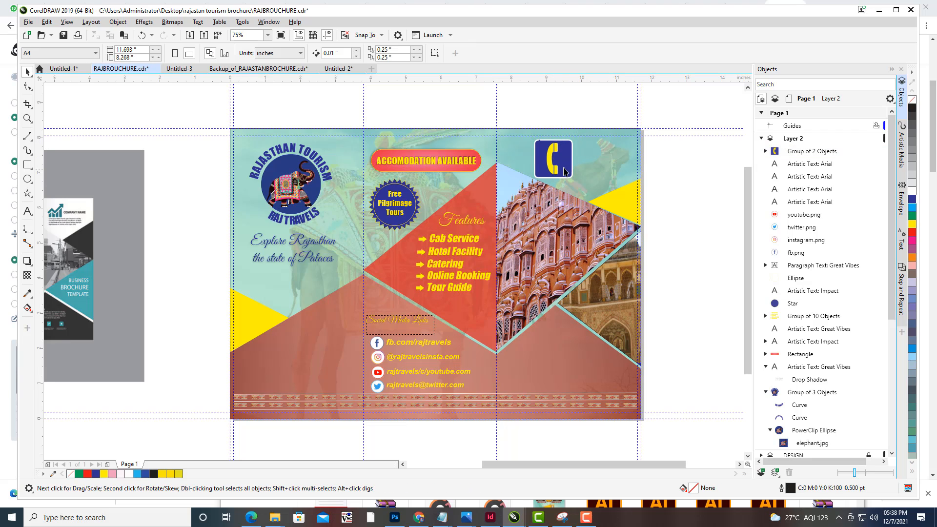
# - Ungroup the phone icon on the brochure and delete its blue rounded square, keeping the yellow handset
pyautogui.click(568, 169)
pyautogui.hotkey('ctrl', 'x')
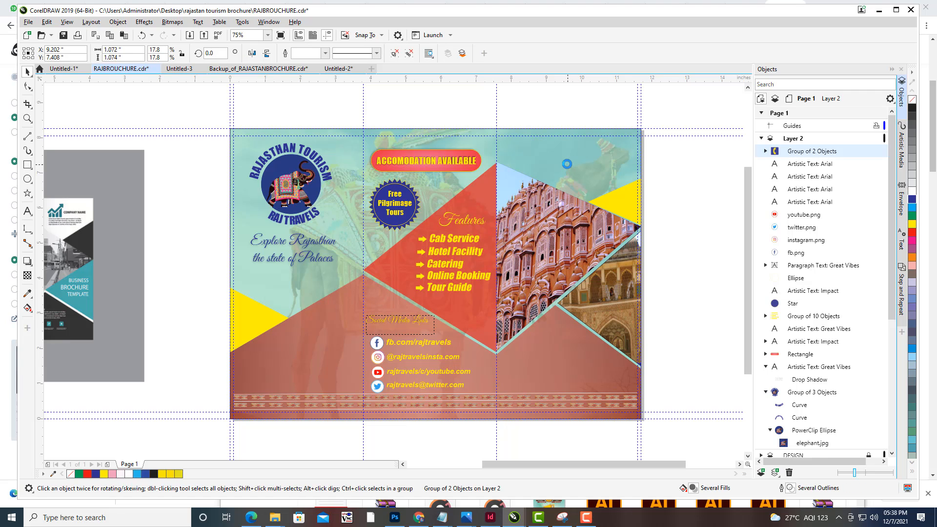
pyautogui.hotkey('ctrl', 'v')
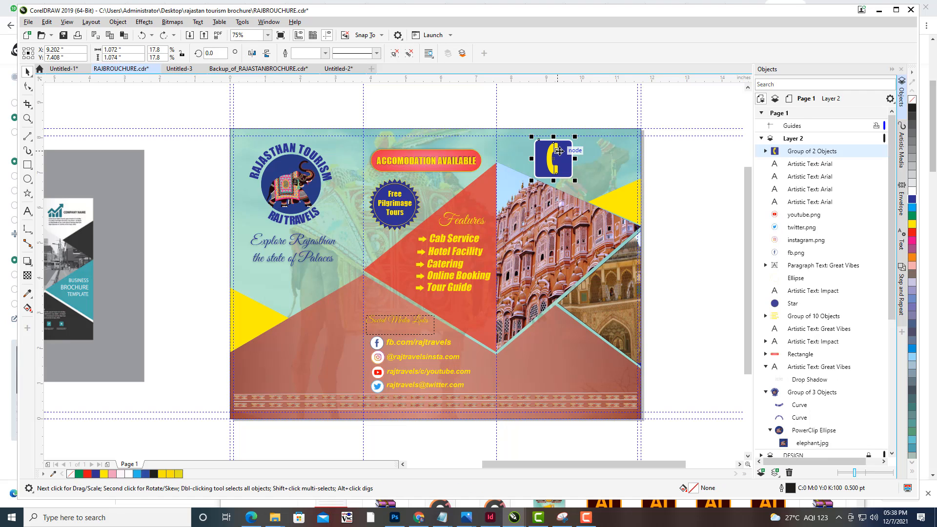
pyautogui.rightClick(562, 153)
pyautogui.click(588, 169)
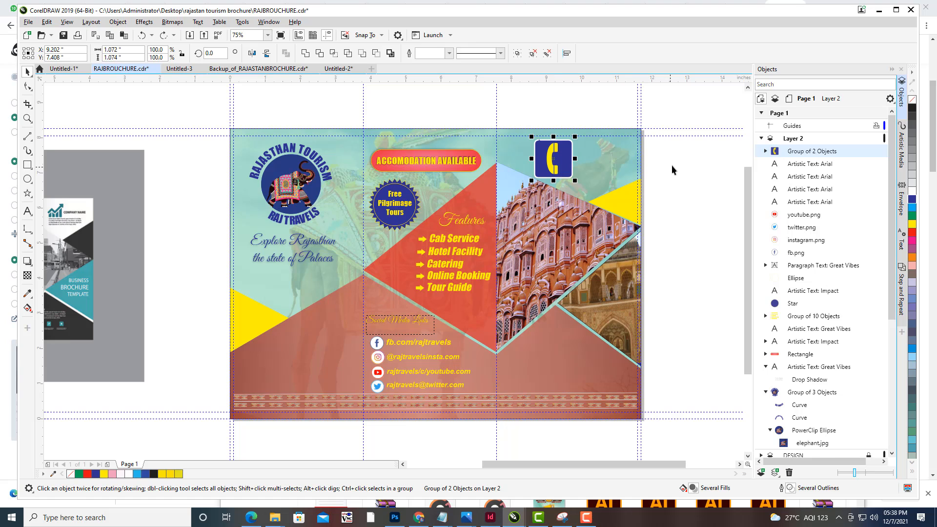
pyautogui.click(572, 155)
pyautogui.press('Delete')
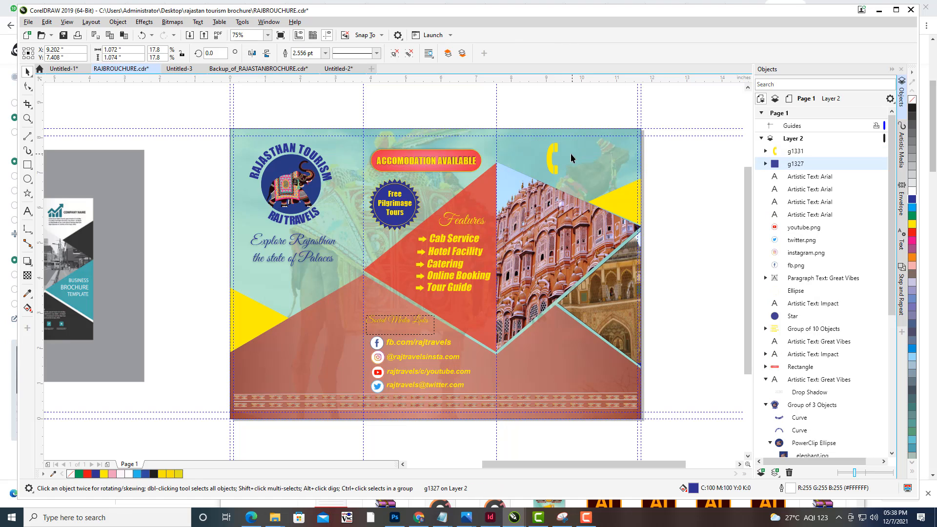
pyautogui.click(27, 179)
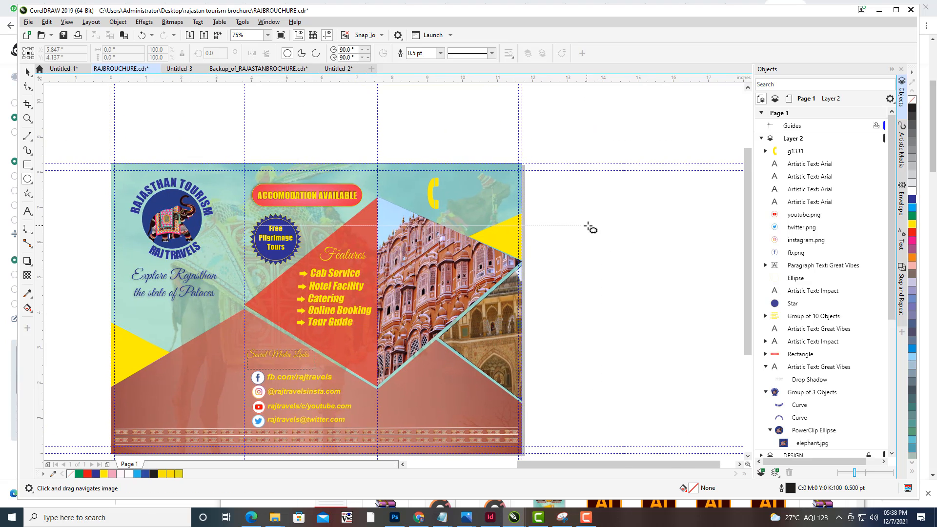
pyautogui.moveTo(590, 228); pyautogui.dragTo(624, 268)
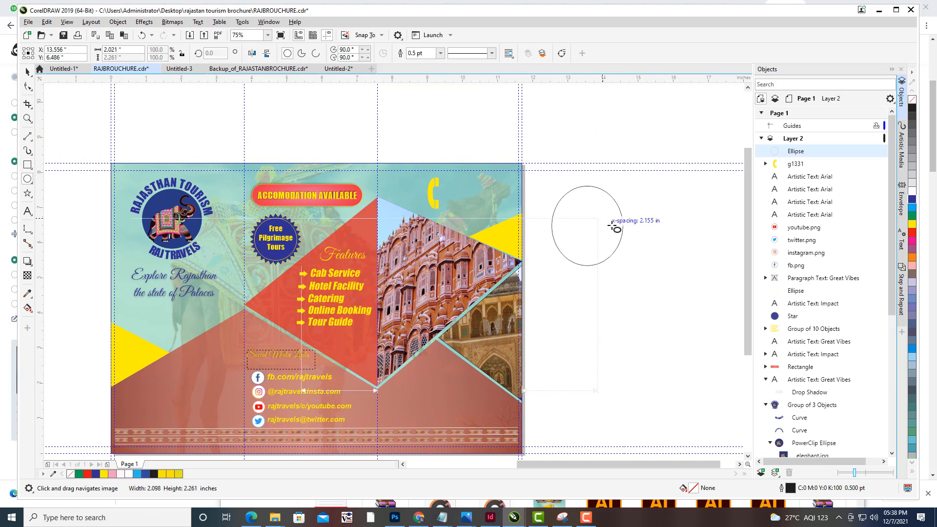
pyautogui.hotkey('ctrl', 'z')
pyautogui.press('space')
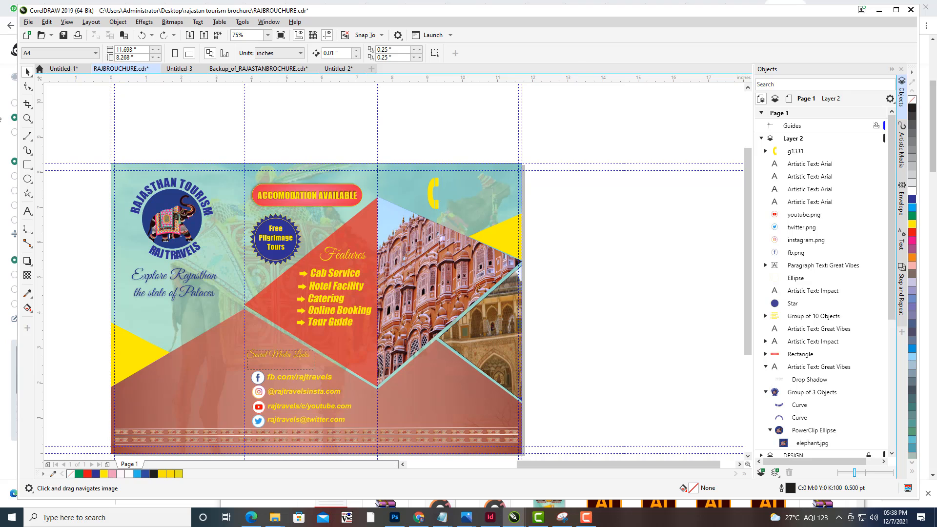
# - Draw a circle about 1.48 inches wide beside the brochure and fill it red
pyautogui.click(28, 180)
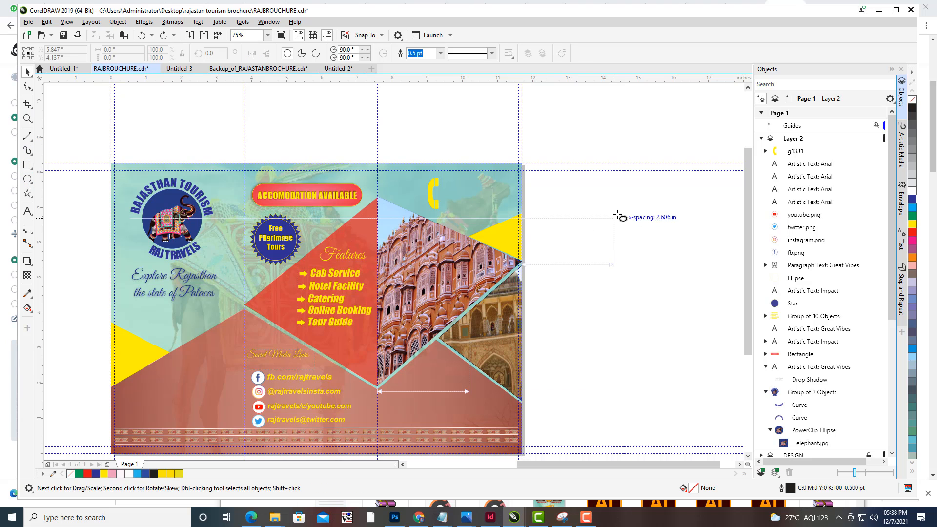
pyautogui.moveTo(608, 198); pyautogui.dragTo(664, 255)
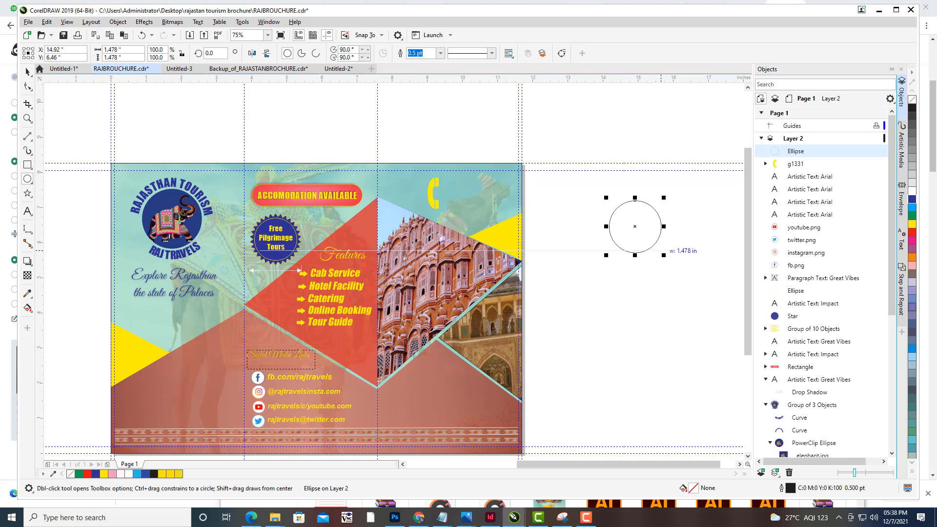
pyautogui.click(913, 232)
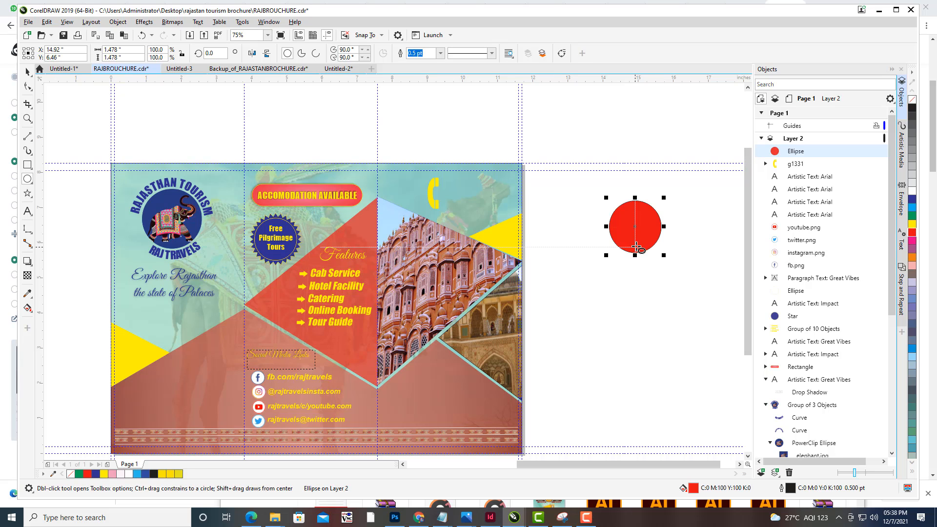
# - Apply the REDSILK preset fountain fill to the circle
pyautogui.press('F11')
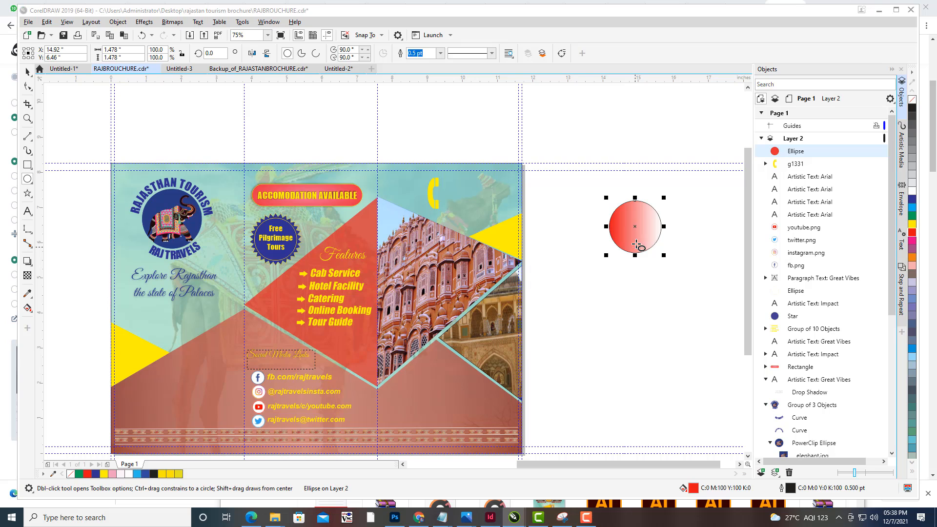
pyautogui.moveTo(418, 119); pyautogui.dragTo(755, 80)
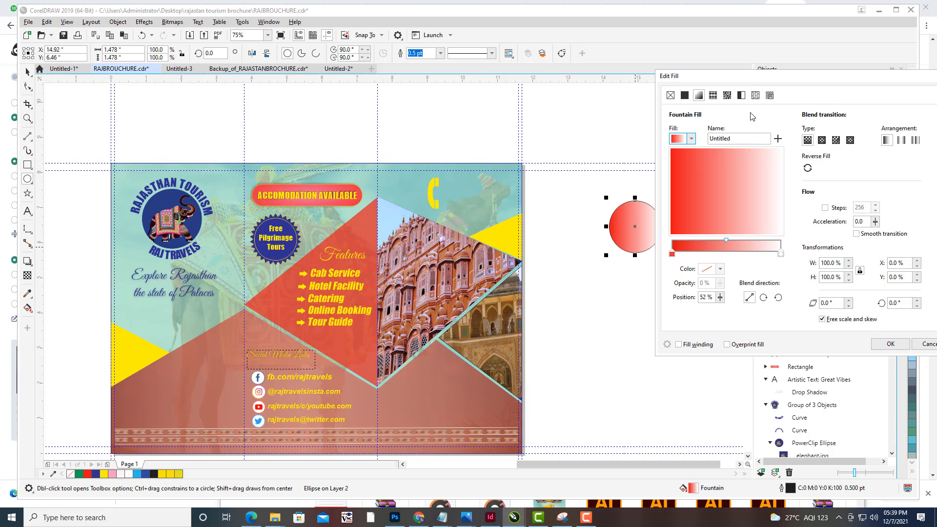
pyautogui.click(690, 140)
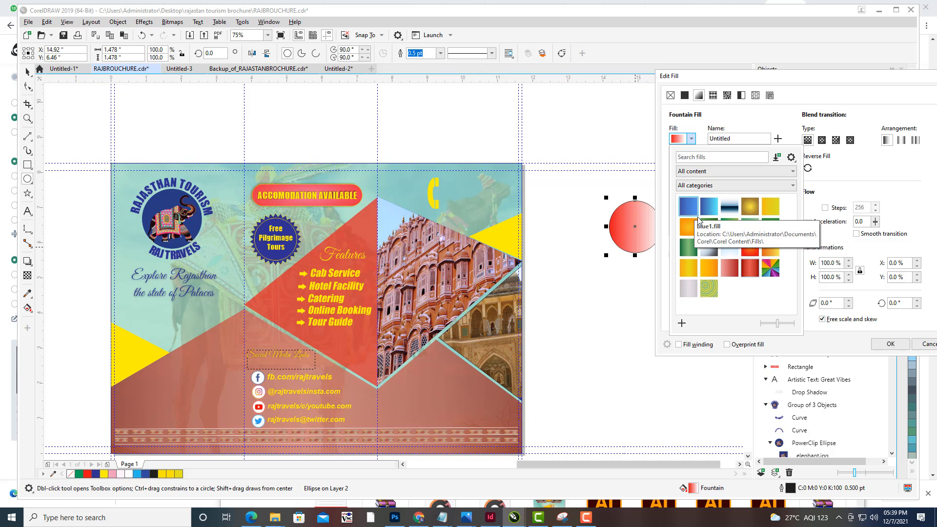
pyautogui.click(753, 272)
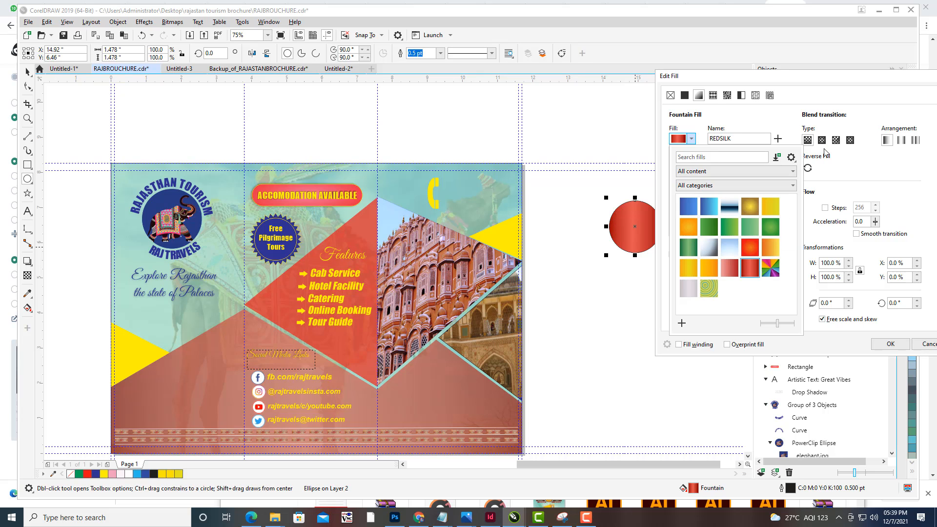
pyautogui.click(767, 77)
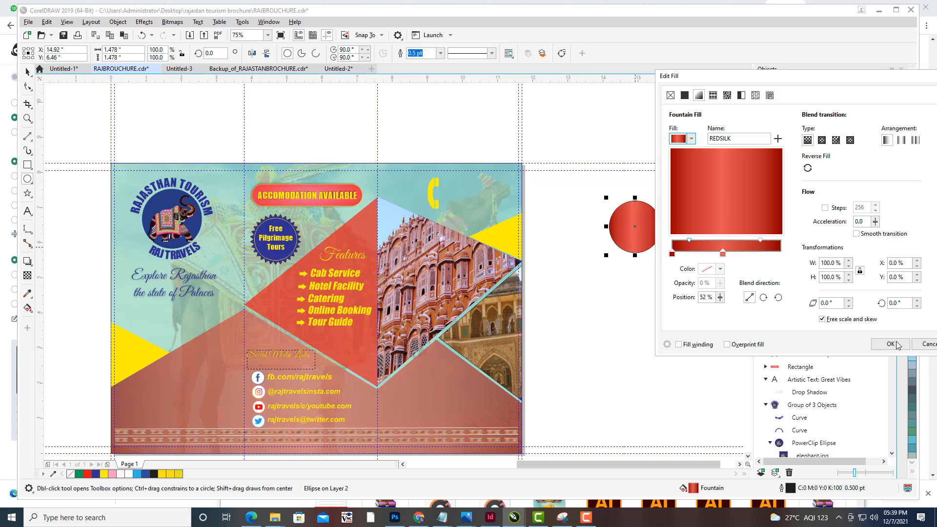
pyautogui.click(891, 345)
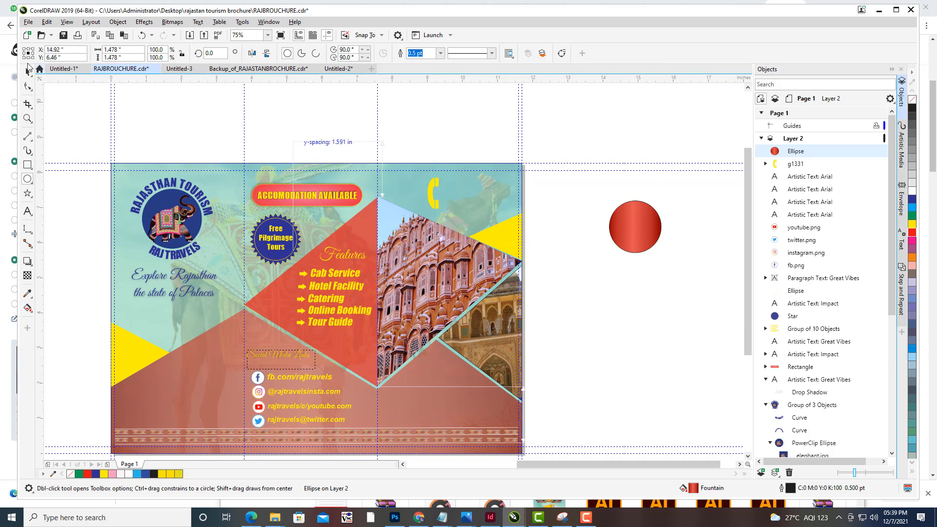
# - Set the circle's outline colour to yellow (C9 M0 Y96 K0) in the Outline Pen settings
pyautogui.click(28, 71)
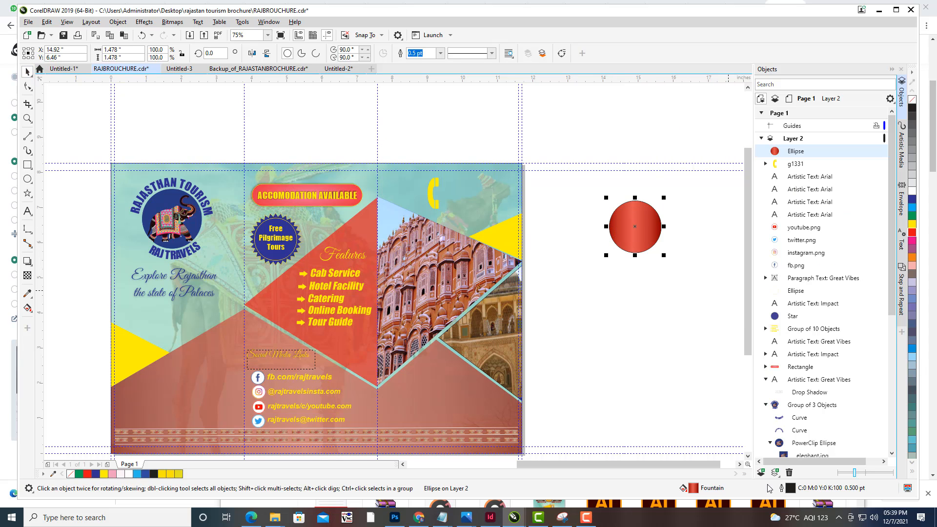
pyautogui.doubleClick(790, 488)
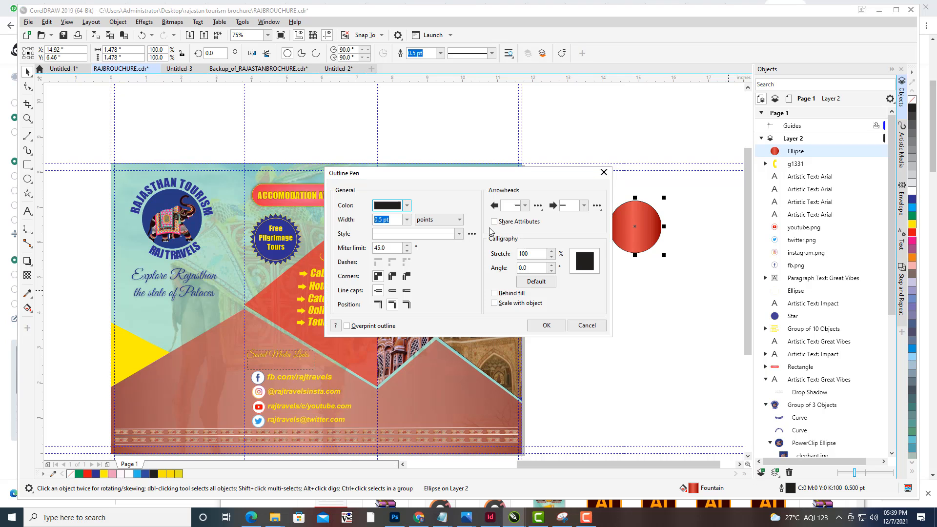
pyautogui.moveTo(397, 177); pyautogui.dragTo(769, 123)
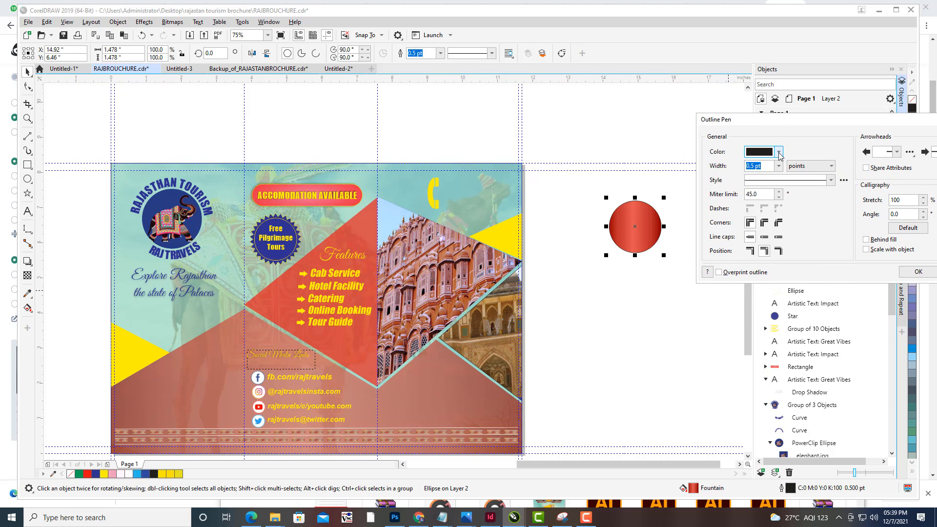
pyautogui.click(779, 153)
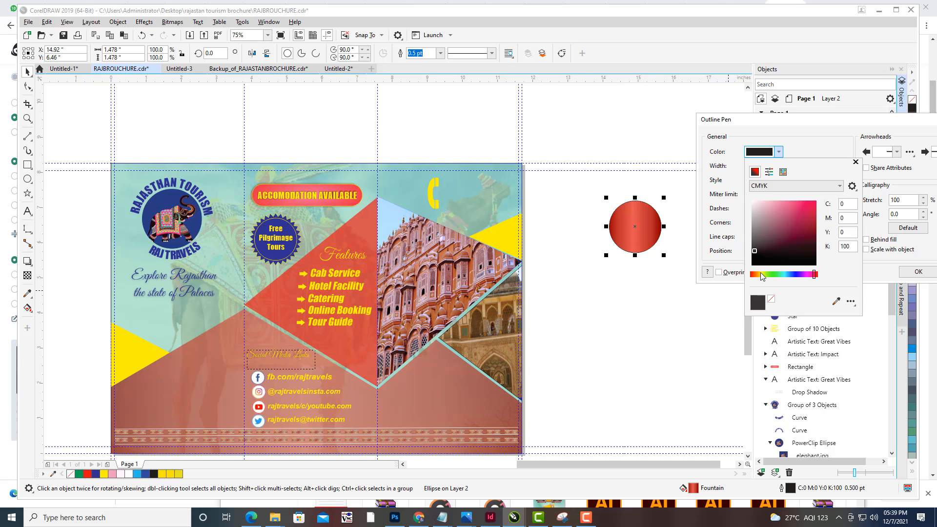
pyautogui.click(804, 202)
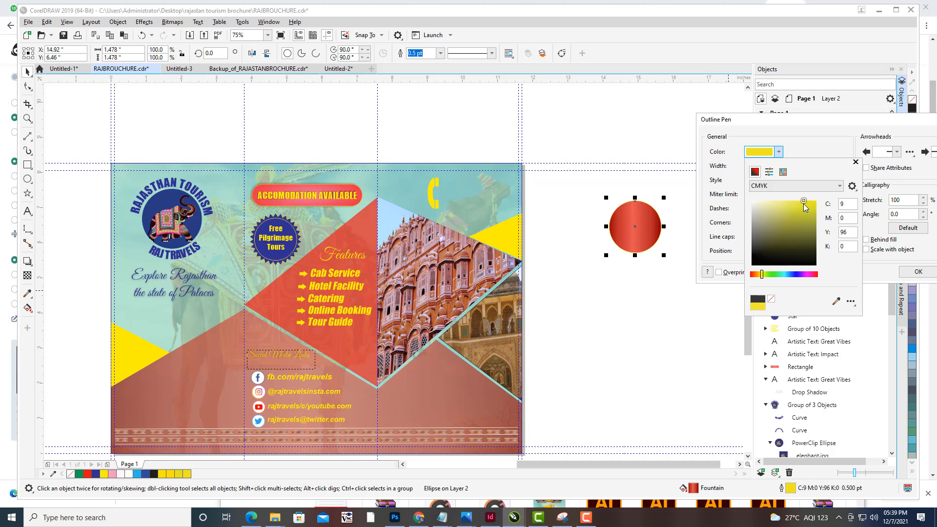
pyautogui.click(907, 274)
pyautogui.click(914, 275)
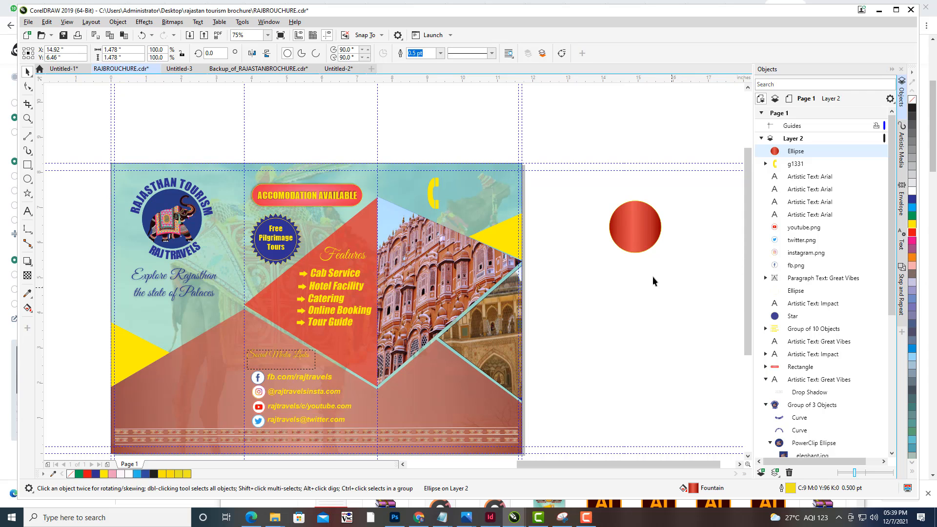
# - Move the red circle onto the top of the brochure's right panel
pyautogui.click(640, 233)
pyautogui.moveTo(640, 233); pyautogui.dragTo(439, 193)
pyautogui.scroll(1, 459, 174)
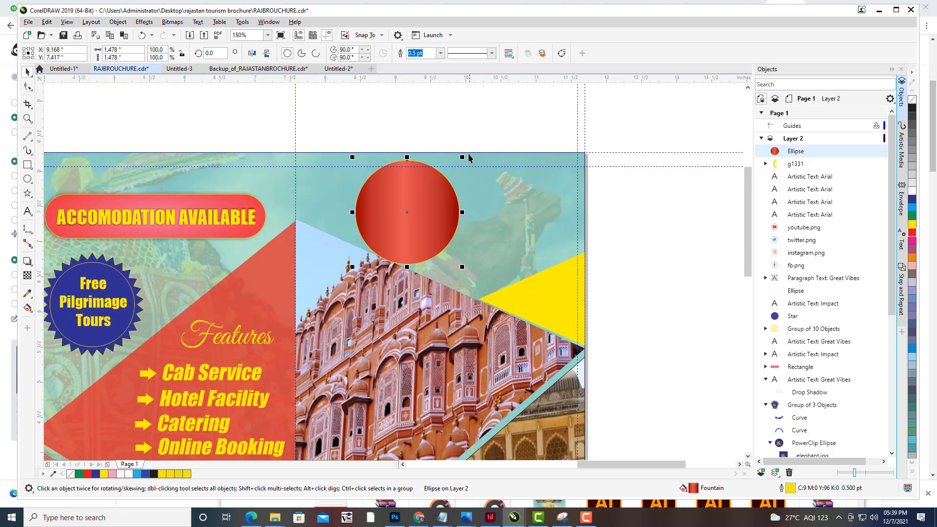
# - Shrink the red circle to about 0.75 inches and bring the yellow phone icon to the front of the page
pyautogui.moveTo(462, 157); pyautogui.dragTo(436, 183)
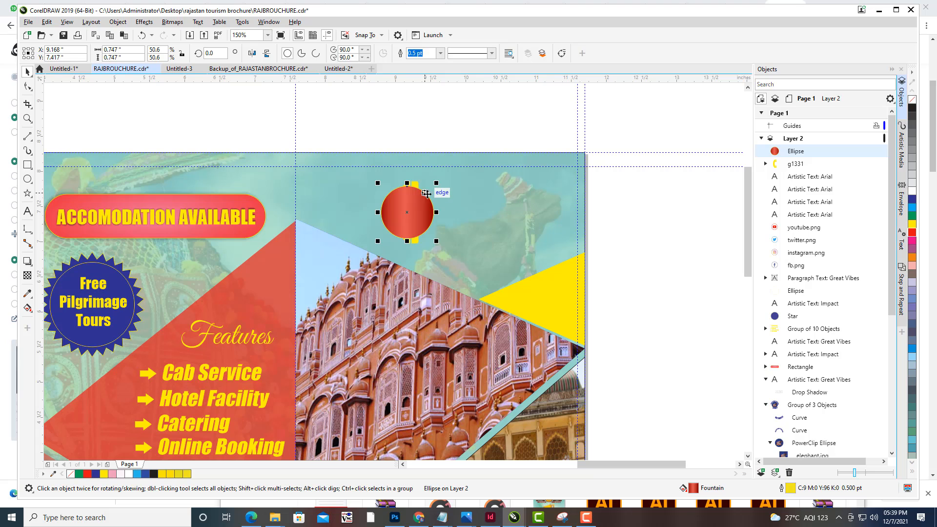
pyautogui.click(423, 175)
pyautogui.click(414, 183)
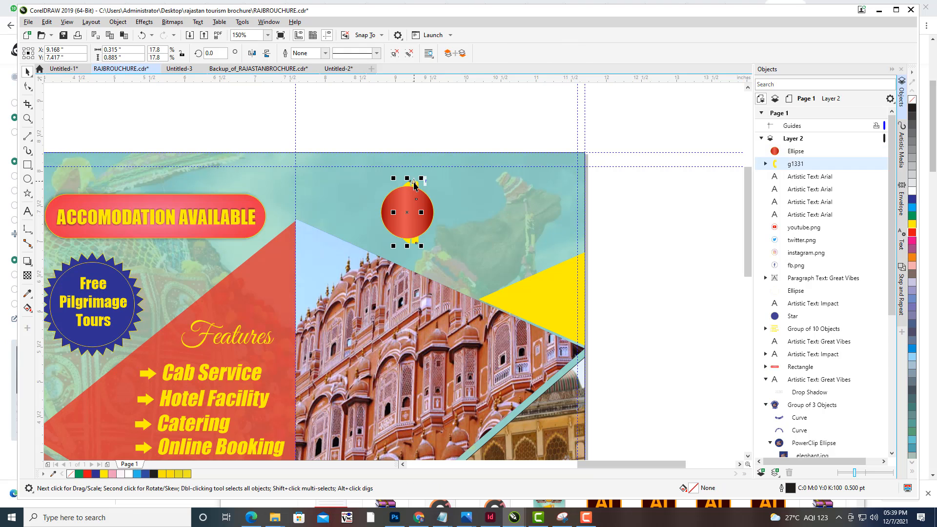
pyautogui.rightClick(414, 184)
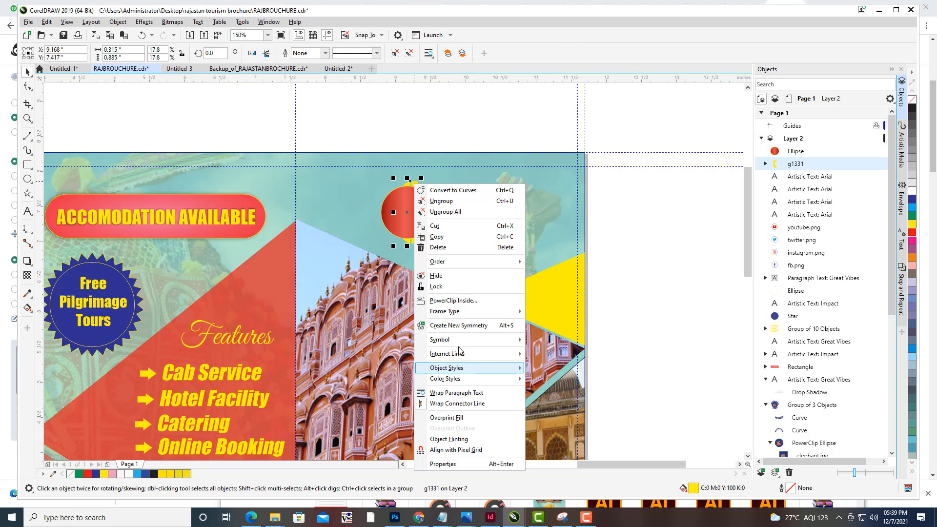
pyautogui.moveTo(494, 262)
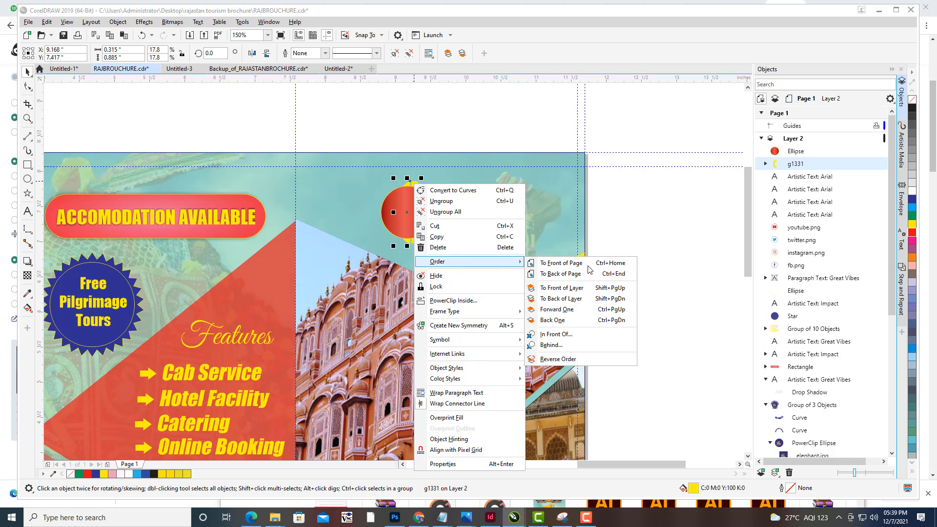
pyautogui.click(562, 263)
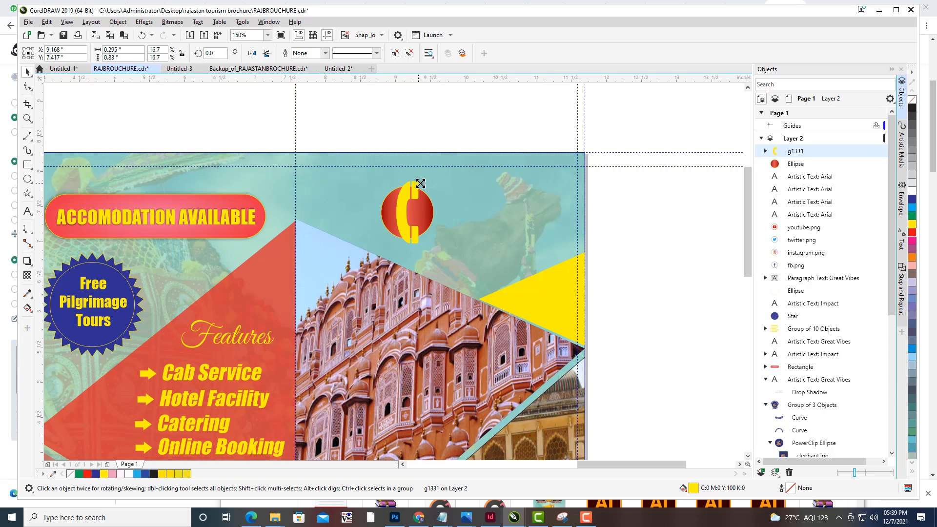
# - Rotate the phone icon about 32° and scale it to about 0.41 × 0.55 inches, centred inside the red circle
pyautogui.moveTo(424, 177); pyautogui.dragTo(416, 189)
pyautogui.scroll(2, 410, 254)
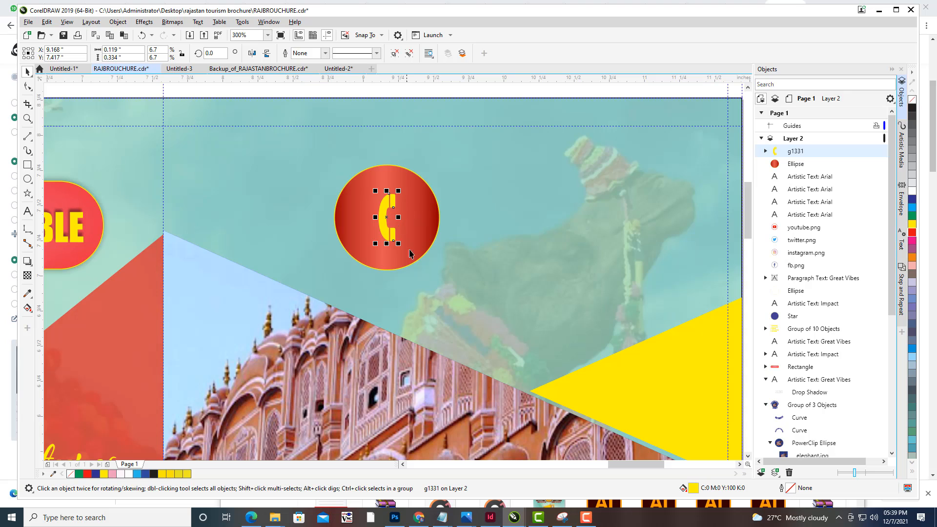
pyautogui.click(385, 227)
pyautogui.moveTo(400, 247); pyautogui.dragTo(411, 236)
pyautogui.click(381, 203)
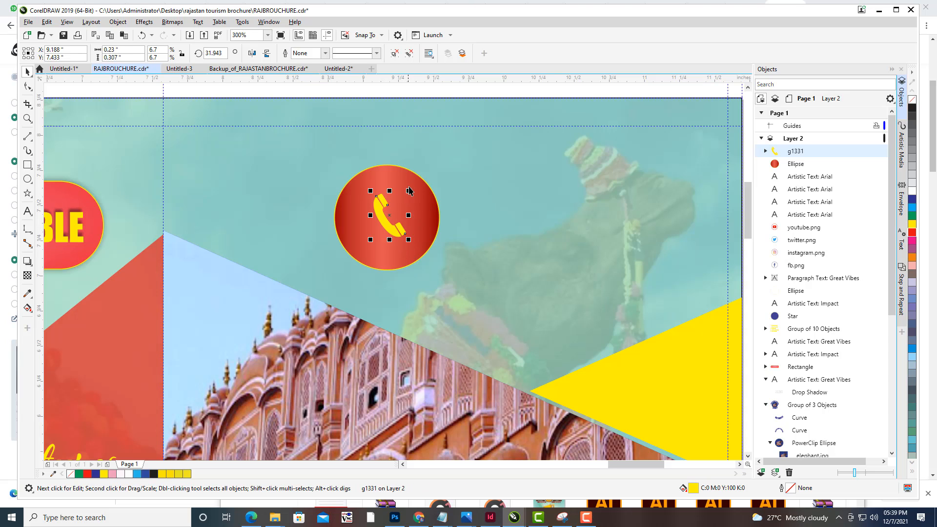
pyautogui.moveTo(408, 191); pyautogui.dragTo(421, 173)
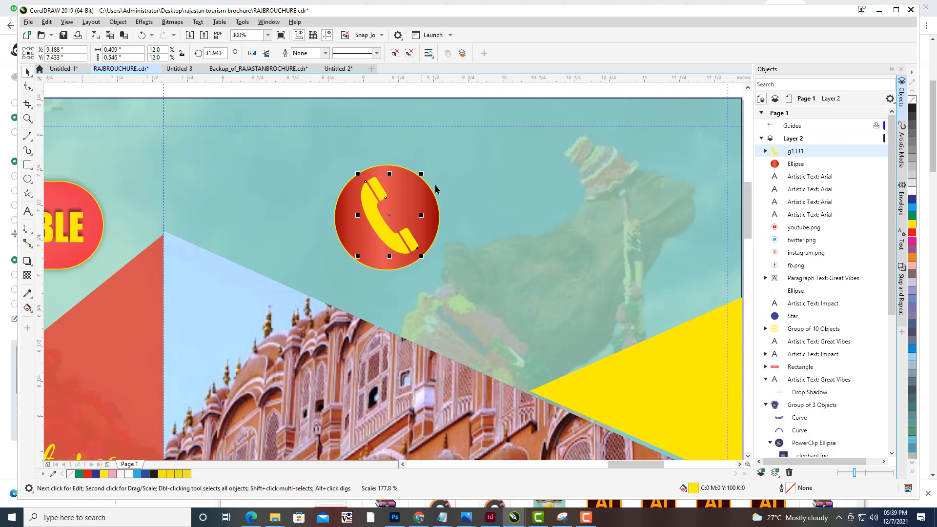
pyautogui.moveTo(402, 229); pyautogui.dragTo(406, 233)
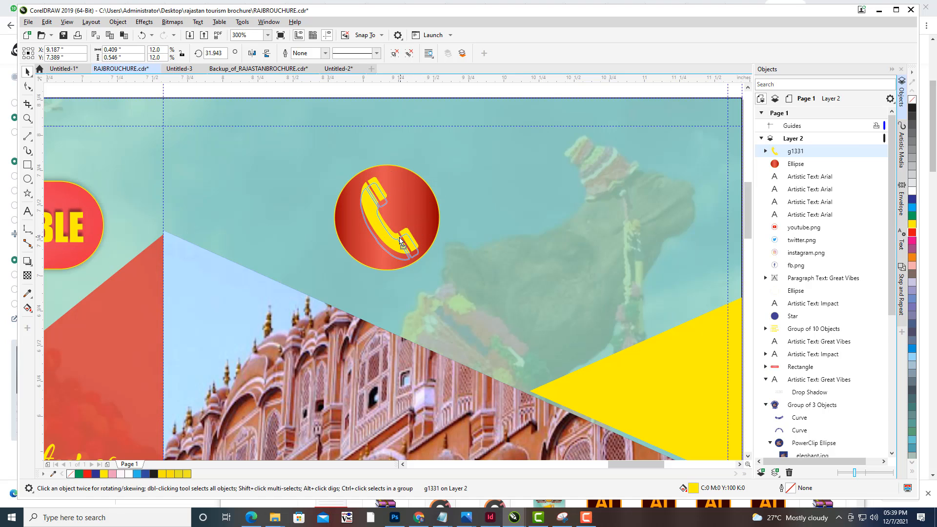
pyautogui.press('Left')
pyautogui.press('Left')
pyautogui.press('Up')
pyautogui.press('Up')
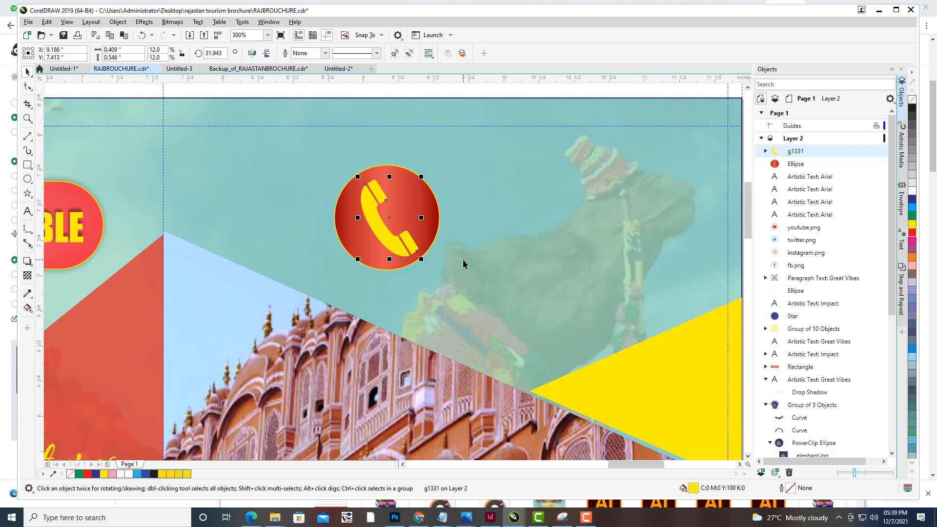
# - Add a drop shadow beneath the phone icon with the Drop Shadow tool
pyautogui.click(27, 261)
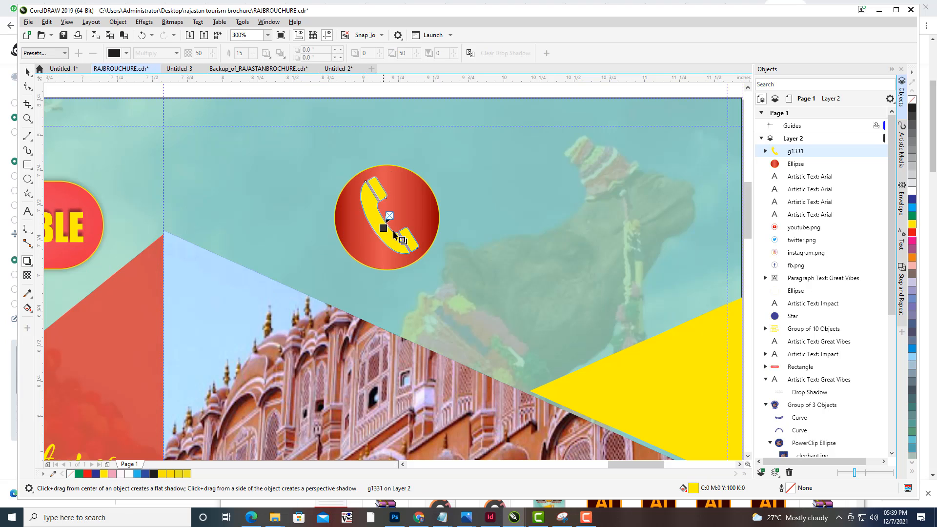
pyautogui.moveTo(394, 234); pyautogui.dragTo(389, 256)
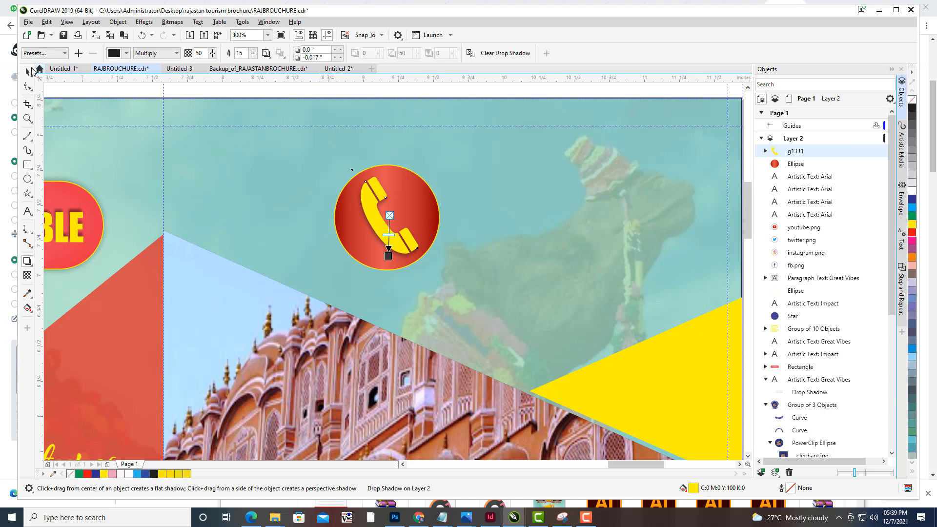
pyautogui.click(28, 72)
# - Review the whole brochure layout with the phone icon placed on the right panel
pyautogui.click(579, 177)
pyautogui.scroll(-2, 584, 183)
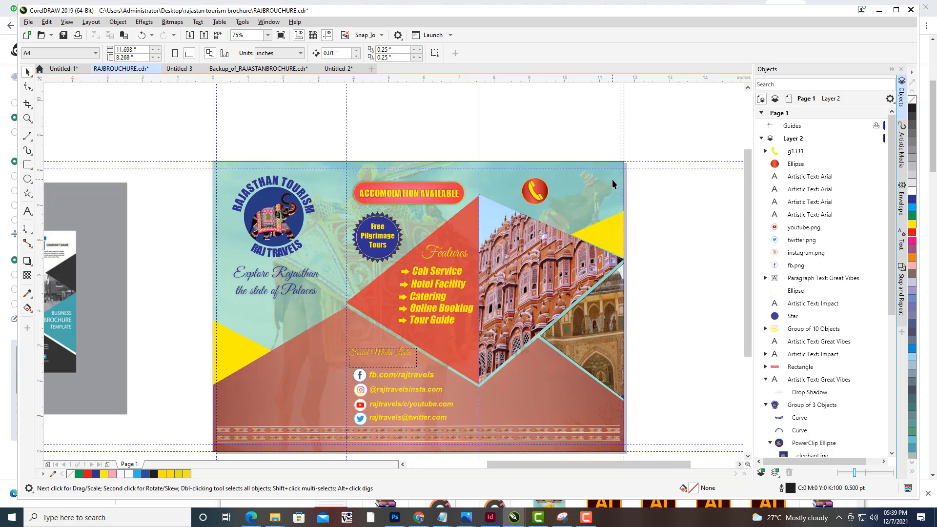
pyautogui.moveTo(612, 183); pyautogui.dragTo(656, 204)
pyautogui.click(796, 152)
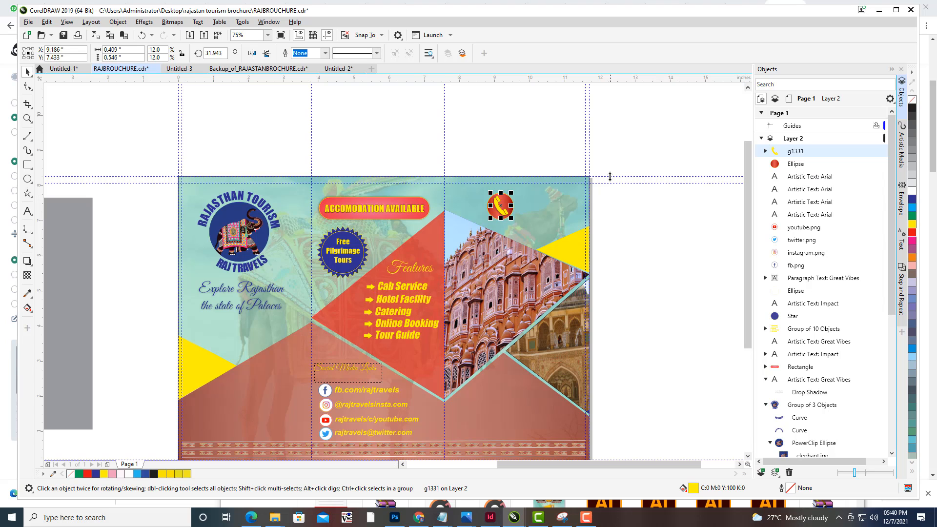
pyautogui.scroll(2, 610, 177)
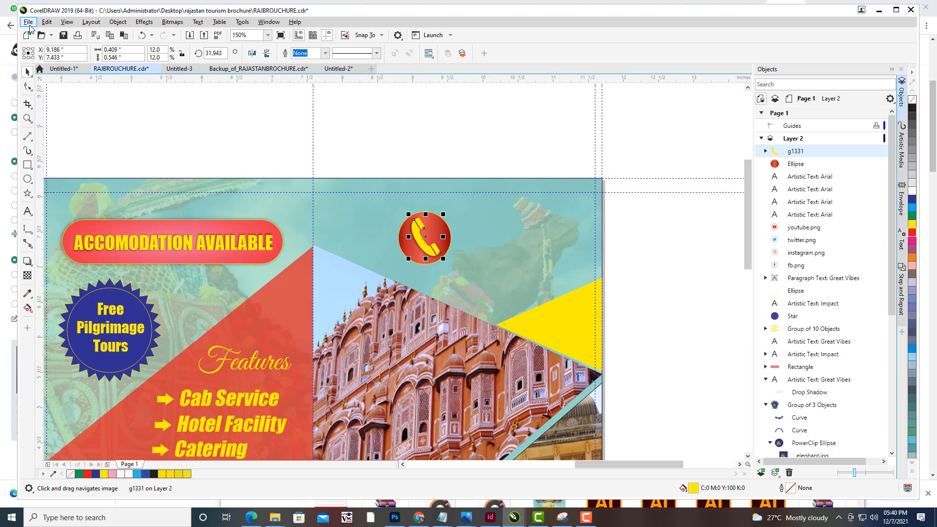
# - Save the brochure document
pyautogui.click(28, 23)
pyautogui.click(54, 107)
pyautogui.click(717, 249)
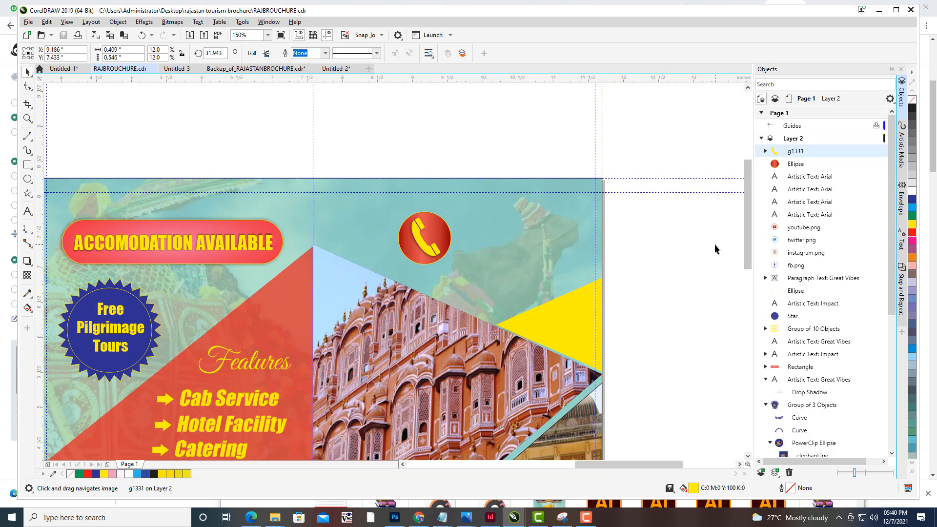
# - Convert the phone icon group to curves and shrink the red circle behind it
pyautogui.click(424, 254)
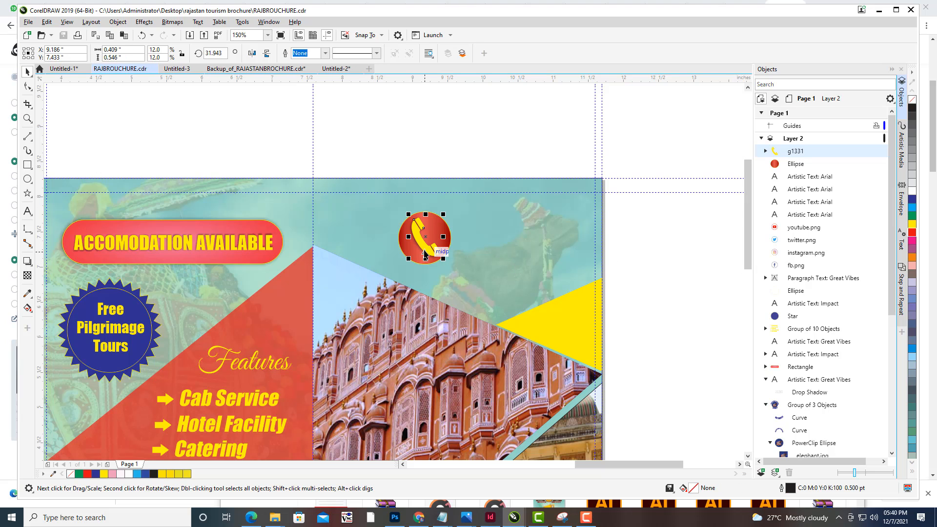
pyautogui.click(795, 166)
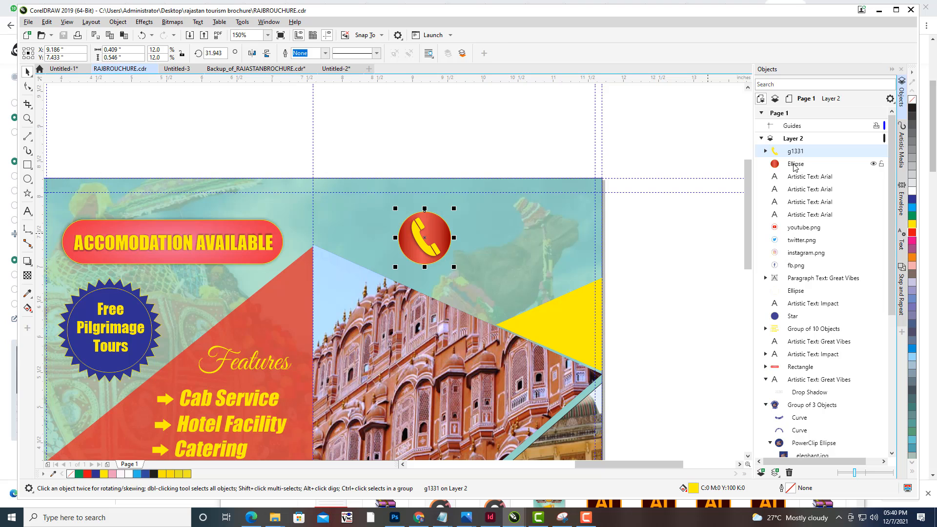
pyautogui.click(794, 152)
pyautogui.rightClick(794, 151)
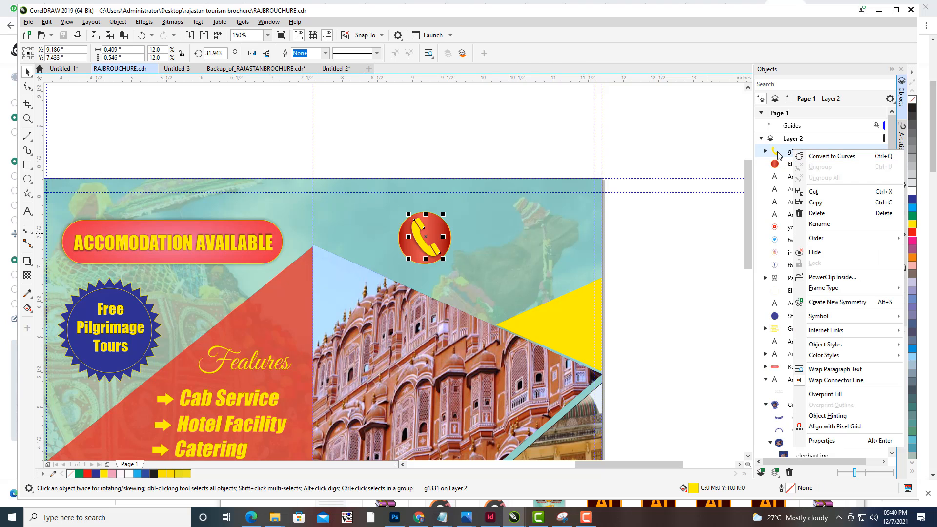
pyautogui.click(812, 157)
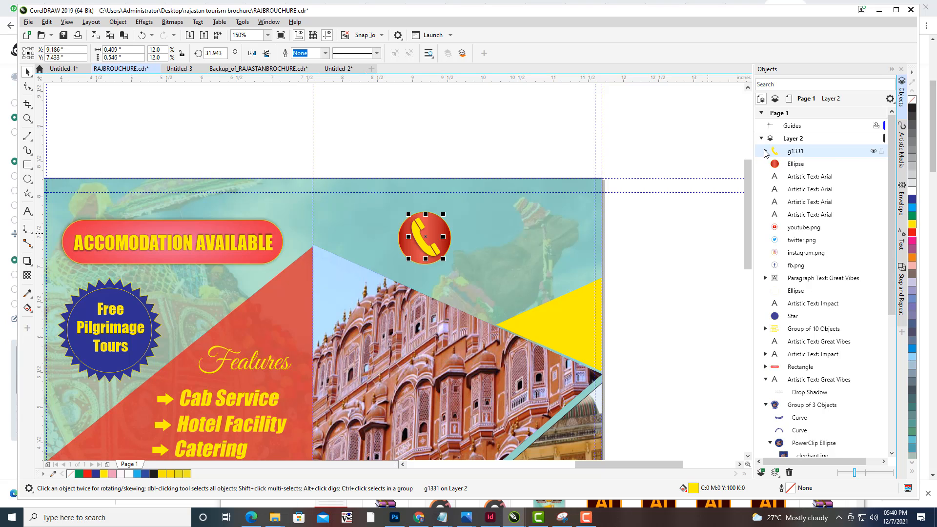
pyautogui.click(765, 151)
pyautogui.click(805, 166)
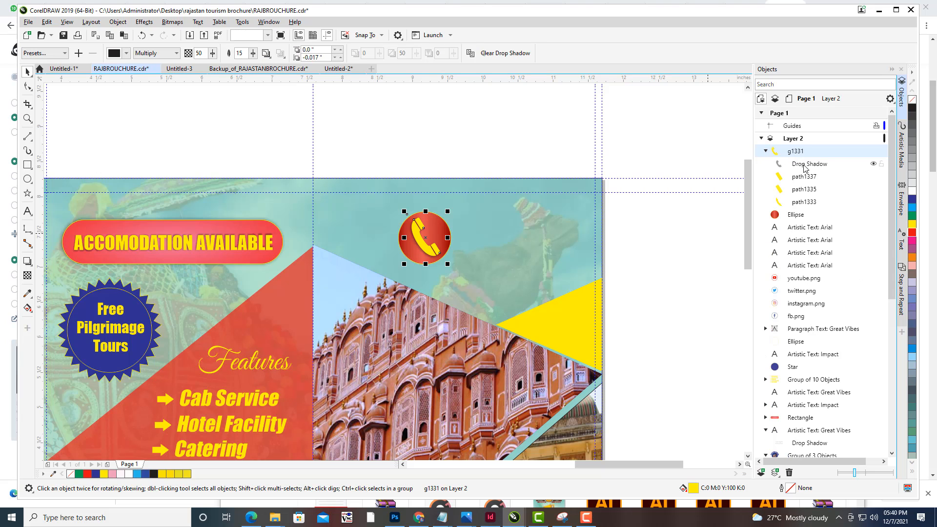
pyautogui.click(788, 216)
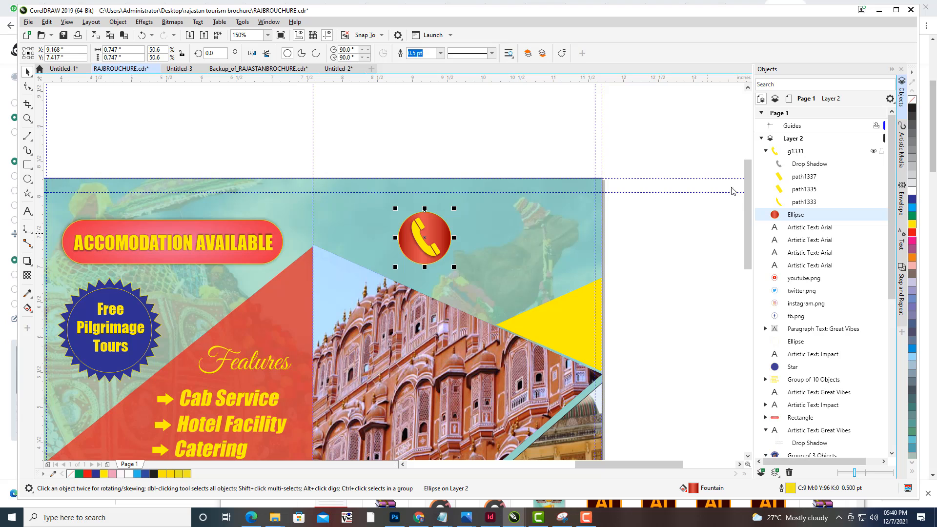
pyautogui.moveTo(454, 207); pyautogui.dragTo(440, 220)
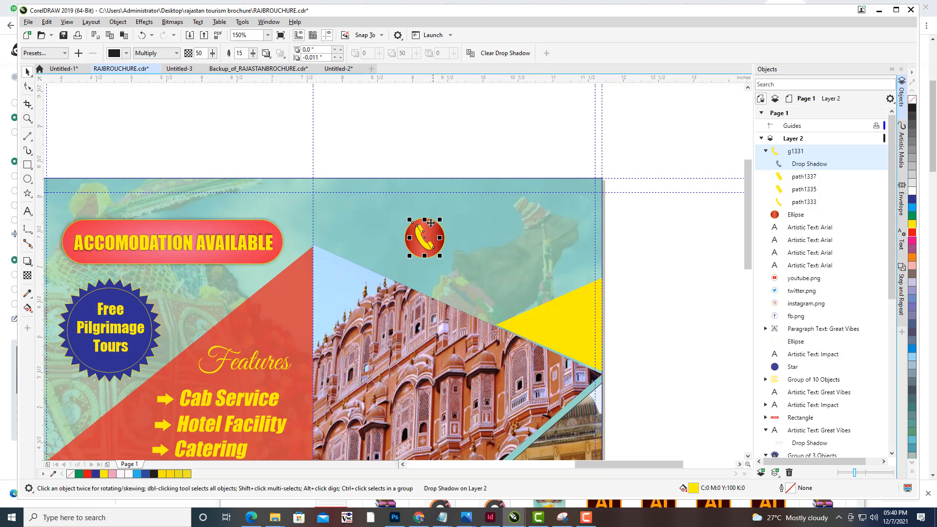
# - Select the circle, phone icon and shadow together, move them left and scale them to about 0.75 inches
pyautogui.press('Escape')
pyautogui.click(433, 229)
pyautogui.keyDown('shift'); pyautogui.click(419, 224); pyautogui.keyUp('shift')
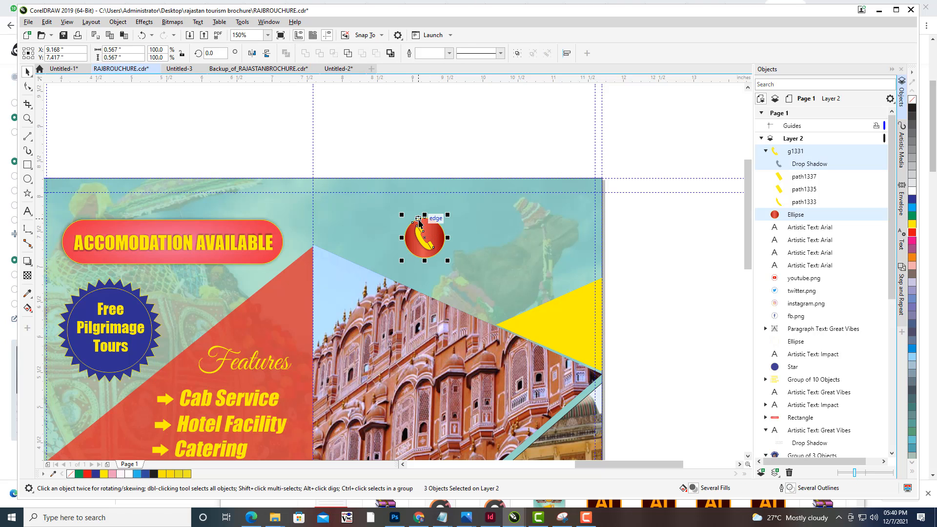
pyautogui.moveTo(426, 238); pyautogui.dragTo(393, 234)
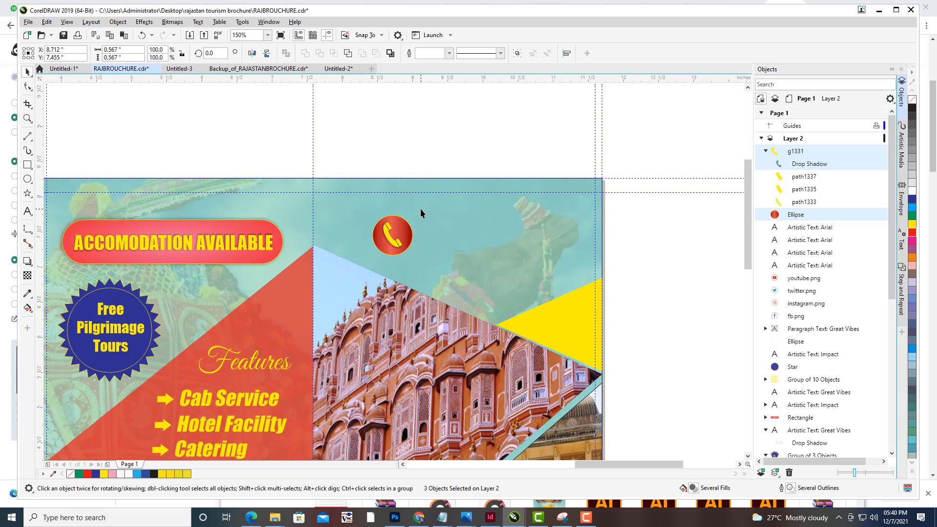
pyautogui.moveTo(418, 211); pyautogui.dragTo(425, 205)
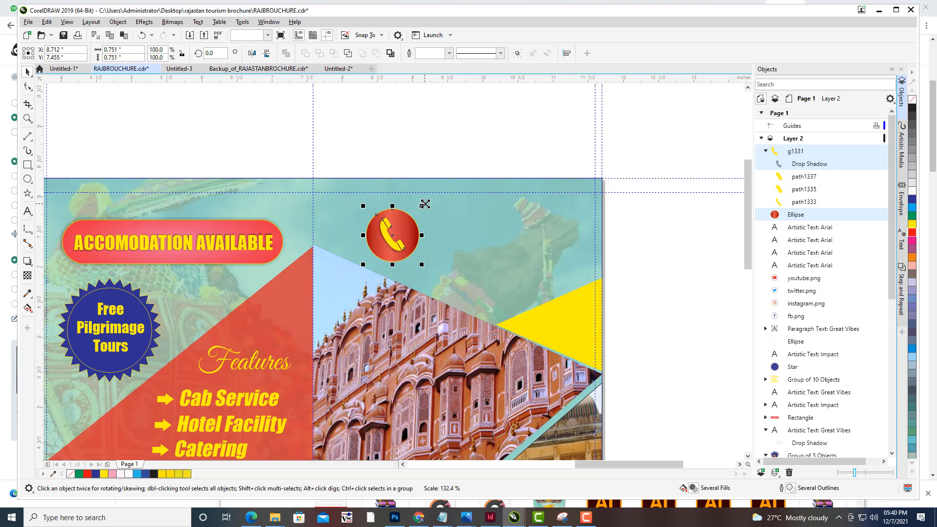
pyautogui.click(435, 150)
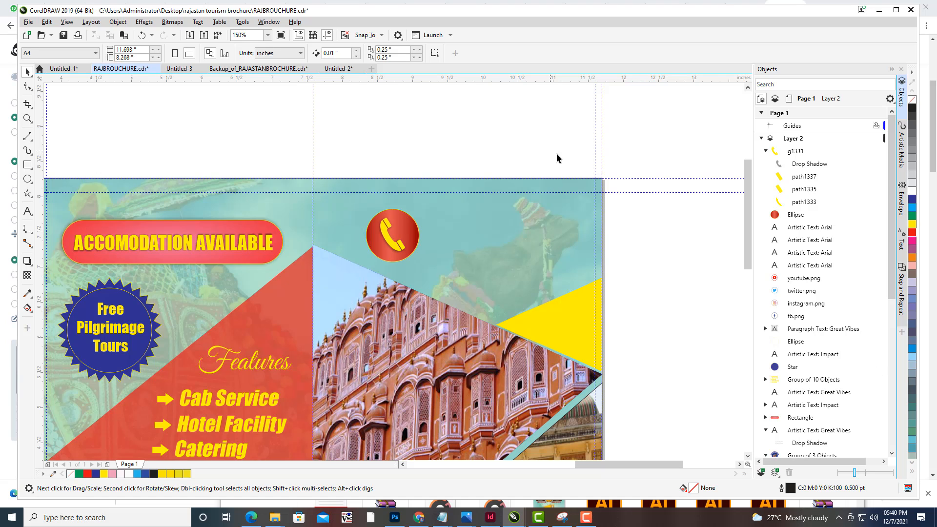
# - Add a text line with the contact phone number beside the red circle
pyautogui.moveTo(453, 258); pyautogui.dragTo(472, 258)
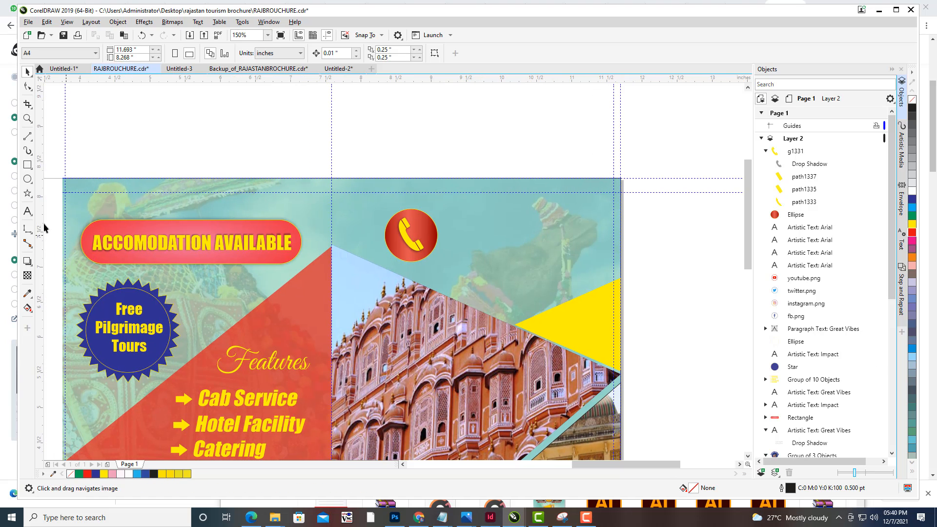
pyautogui.click(28, 212)
pyautogui.click(471, 232)
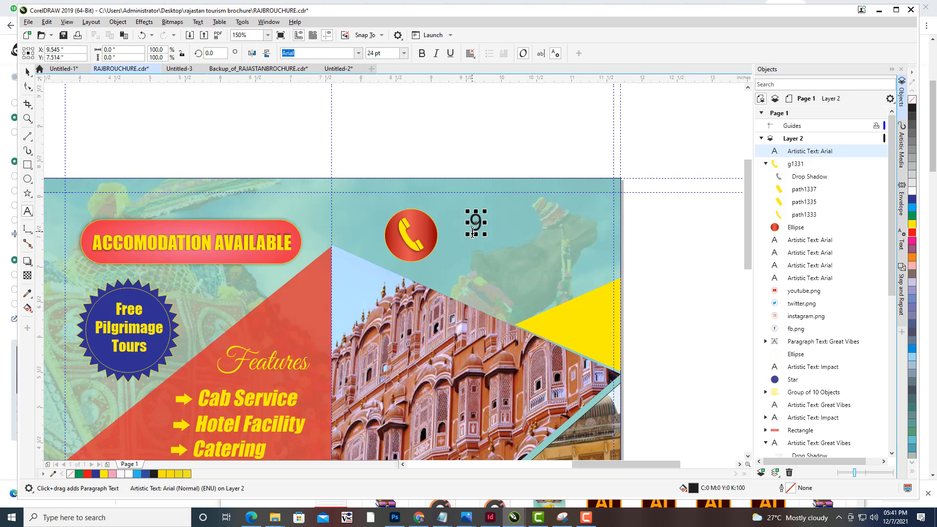
pyautogui.write('454')
pyautogui.press('BackSpace')
pyautogui.press('BackSpace')
pyautogui.press('BackSpace')
pyautogui.write('20')
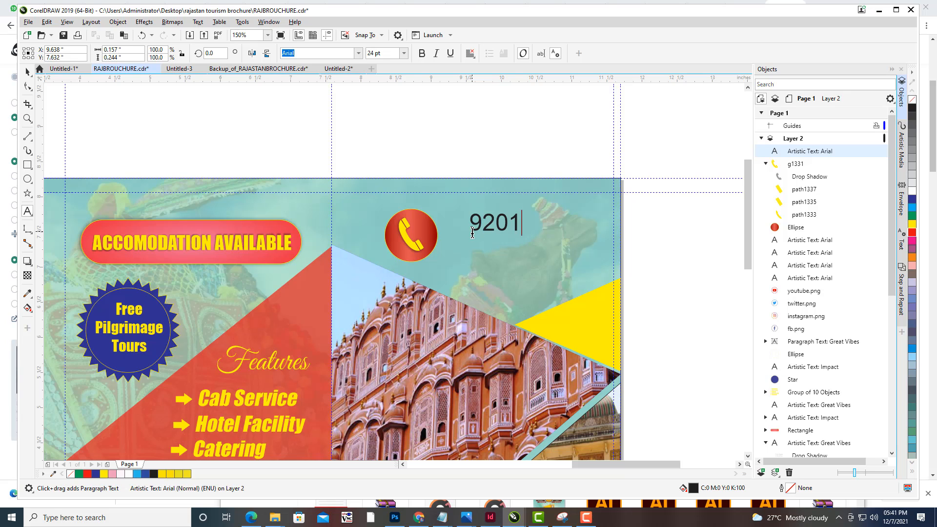
pyautogui.press('BackSpace')
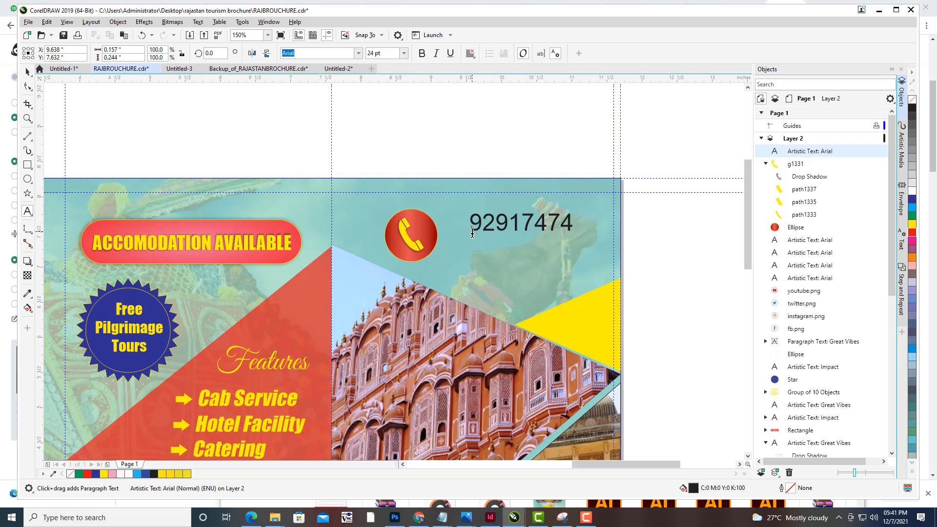
# - Set the phone number text to bold and change its font to Impact
pyautogui.click(422, 55)
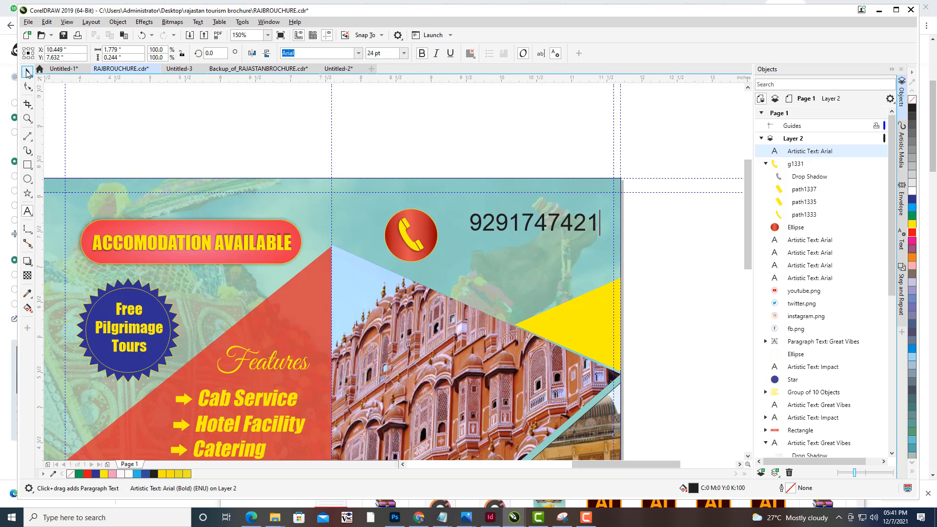
pyautogui.click(27, 72)
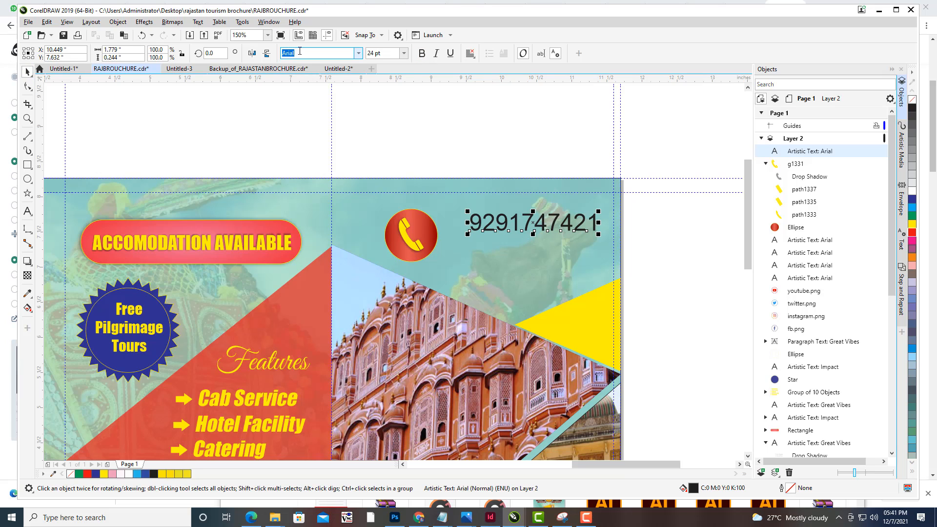
pyautogui.write('Ar')
pyautogui.write('Impact')
pyautogui.press('Return')
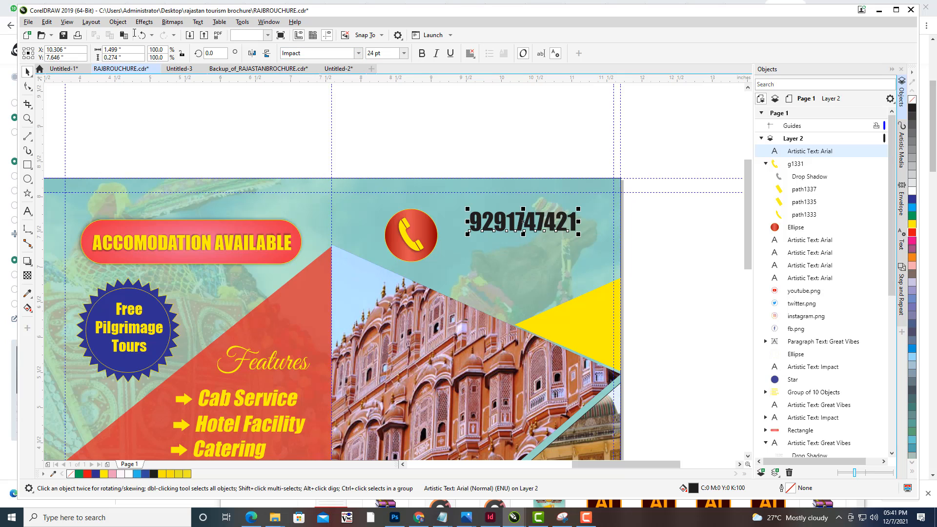
# - Move the phone number closer to the circle and colour it yellow
pyautogui.moveTo(522, 220)
pyautogui.mouseDown()
pyautogui.moveTo(505, 226)
pyautogui.moveTo(517, 213)
pyautogui.mouseUp()
pyautogui.click(507, 227)
pyautogui.click(912, 223)
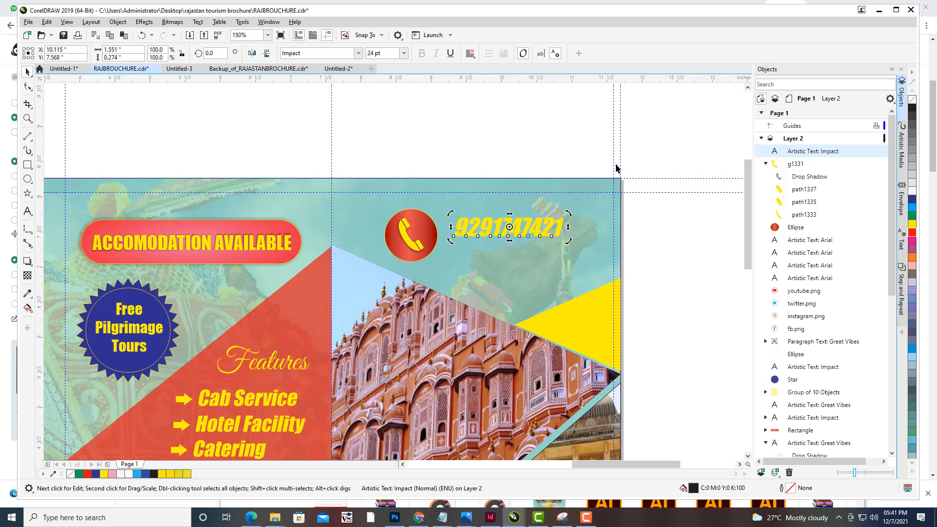
# - Colour the phone number red and place a duplicate of it directly beneath the original
pyautogui.click(912, 233)
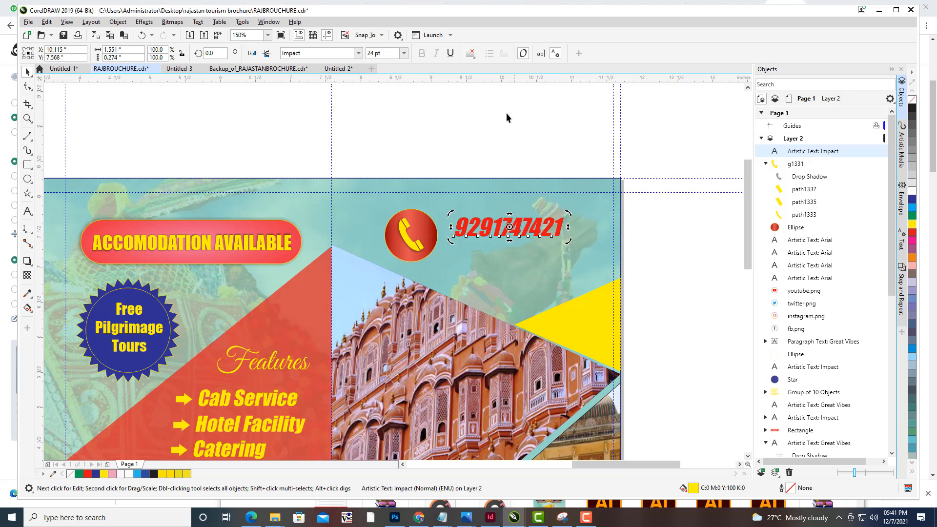
pyautogui.click(508, 113)
pyautogui.click(520, 227)
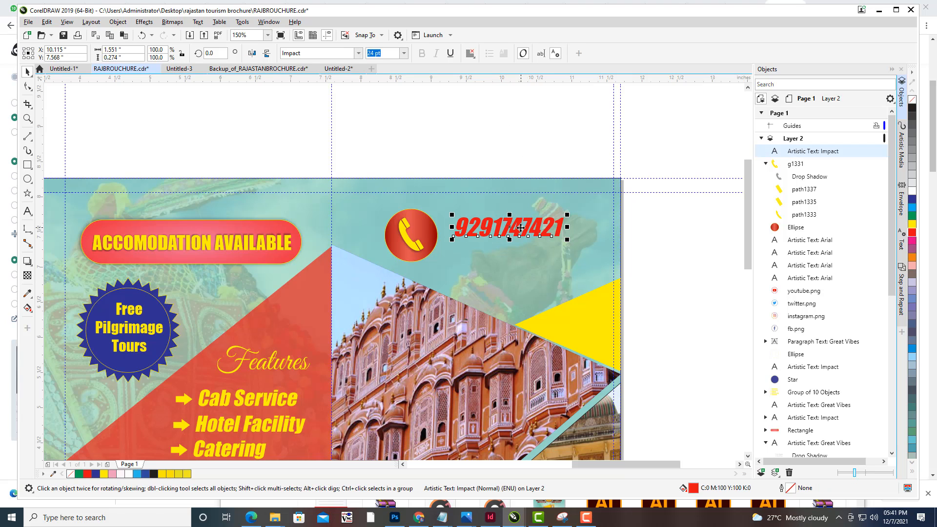
pyautogui.hotkey('ctrl', 'd')
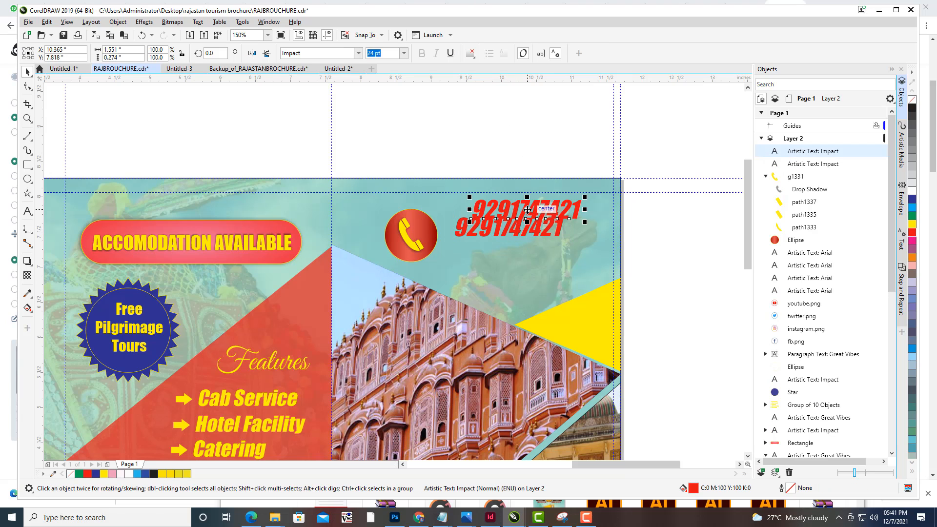
pyautogui.moveTo(527, 210); pyautogui.dragTo(510, 252)
pyautogui.click(529, 132)
pyautogui.click(518, 250)
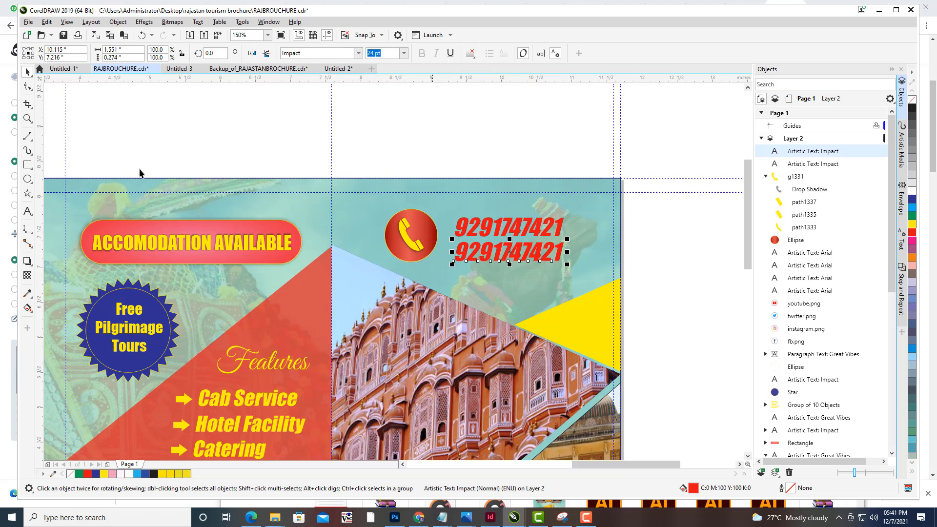
# - Change the last digit of the copied phone number to 2
pyautogui.click(27, 211)
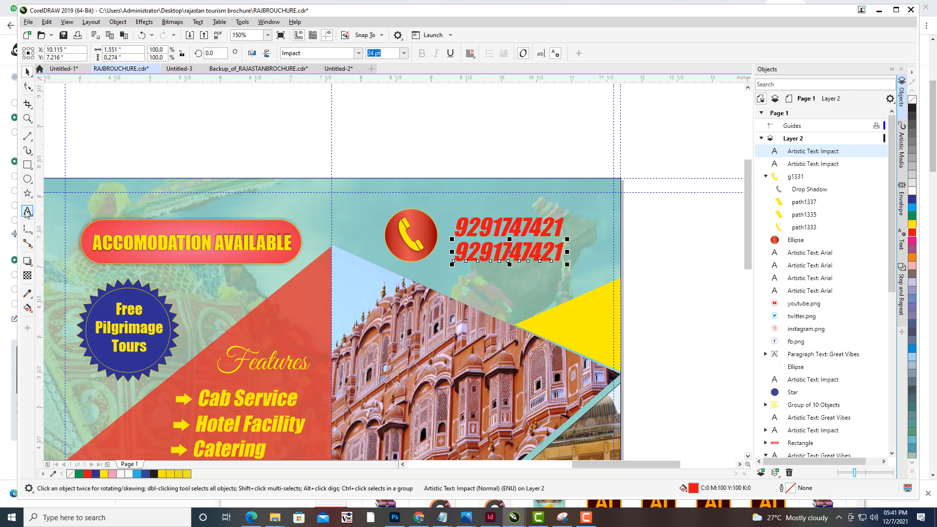
pyautogui.click(558, 251)
pyautogui.press('BackSpace')
pyautogui.write('2')
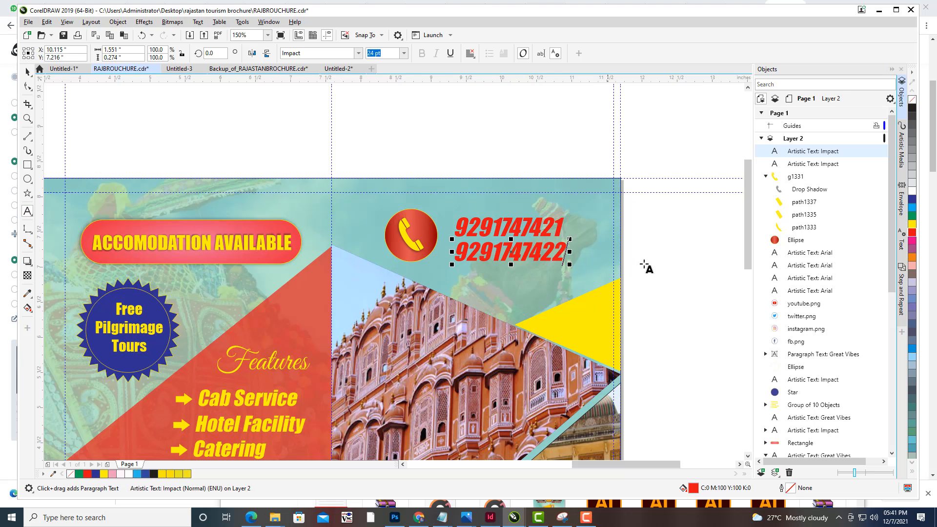
# - Duplicate the second number line below it, then select all three number lines and move them up
pyautogui.click(28, 72)
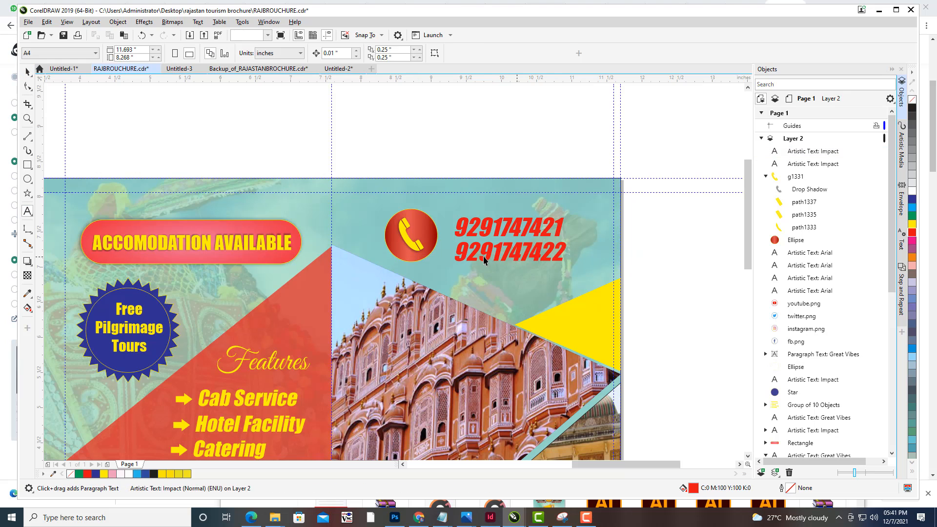
pyautogui.hotkey('ctrl', 'd')
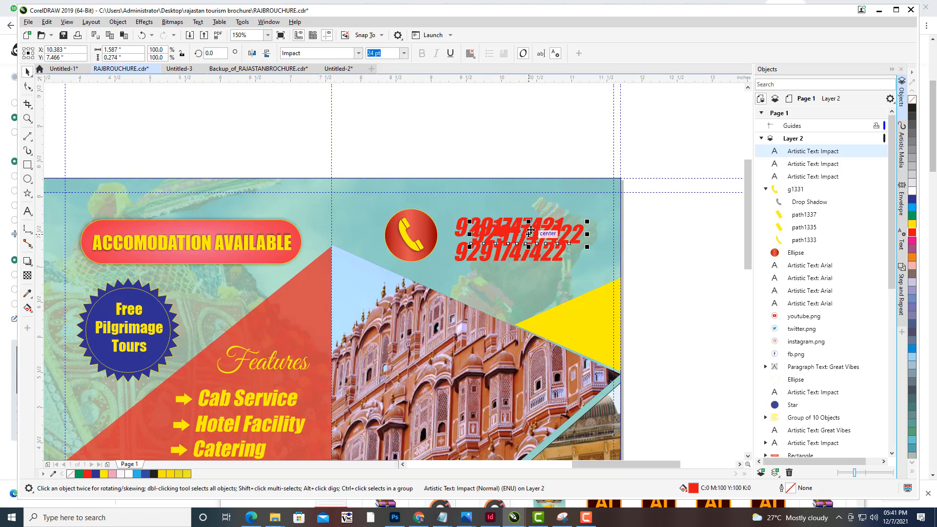
pyautogui.moveTo(531, 239); pyautogui.dragTo(508, 274)
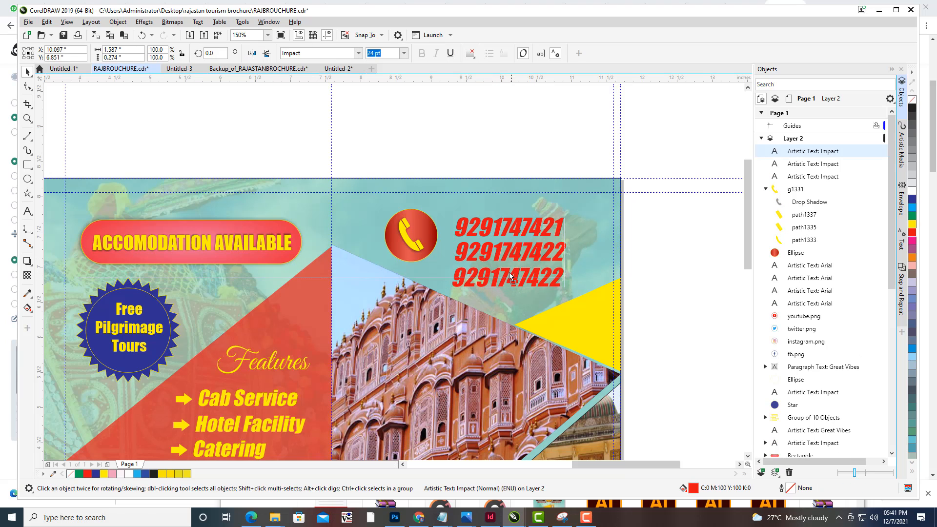
pyautogui.keyDown('shift'); pyautogui.click(508, 254); pyautogui.keyUp('shift')
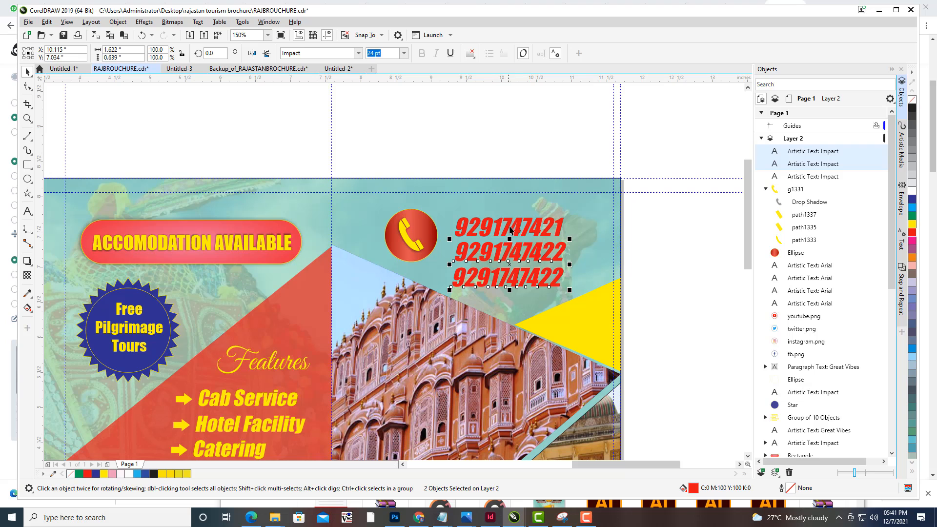
pyautogui.keyDown('shift'); pyautogui.click(510, 230); pyautogui.keyUp('shift')
pyautogui.moveTo(512, 252); pyautogui.dragTo(513, 240)
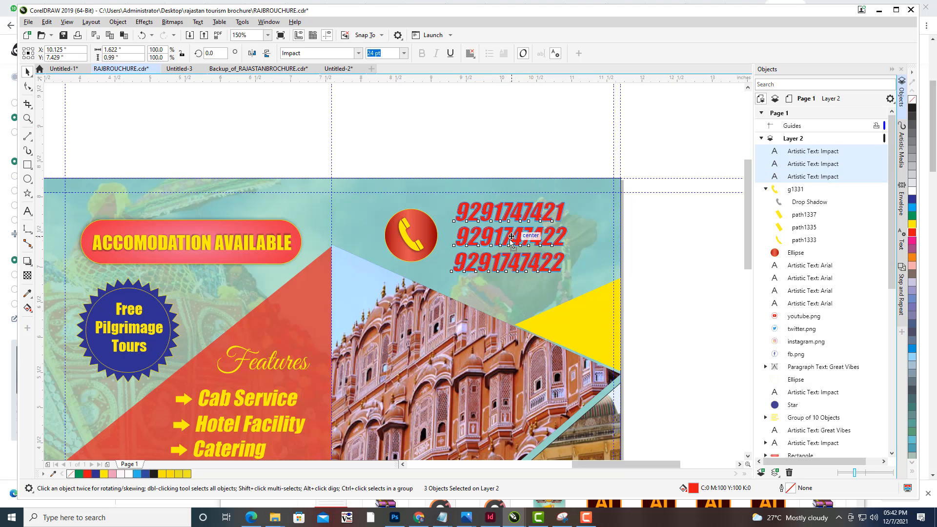
# - Replace the third line's text with a landline phone number with area code
pyautogui.click(490, 142)
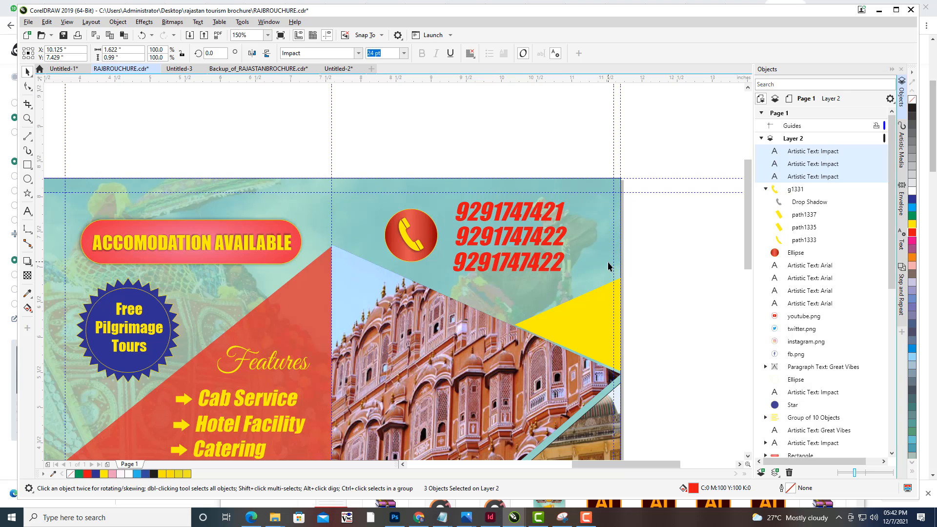
pyautogui.click(27, 211)
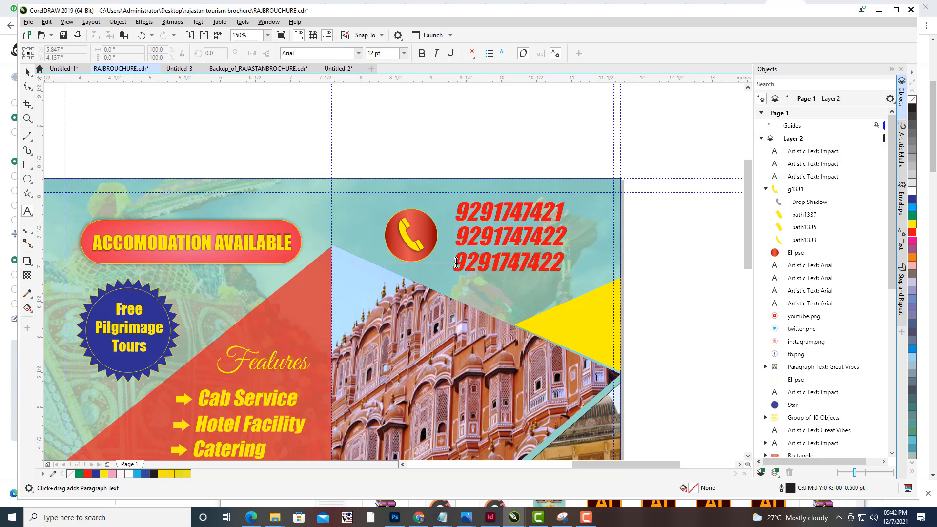
pyautogui.click(454, 263)
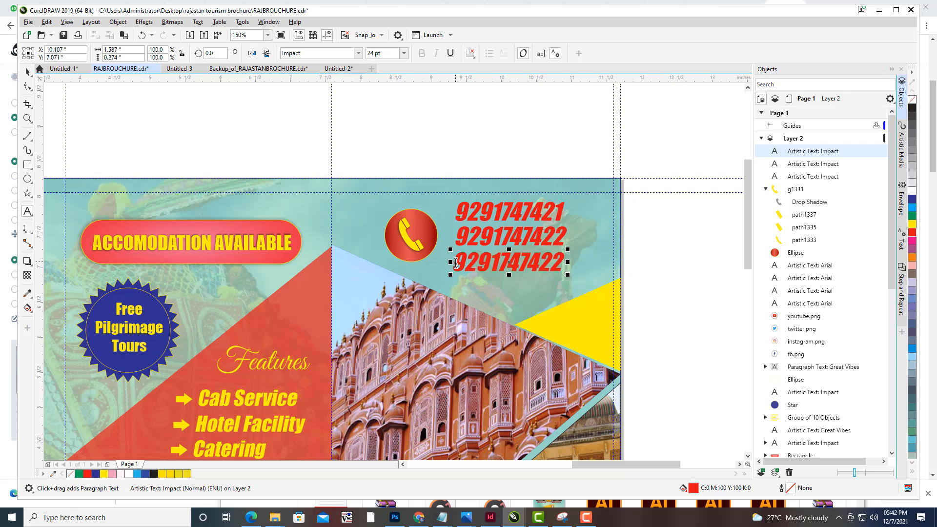
pyautogui.press('Right')
pyautogui.press('Right')
pyautogui.press('Right')
pyautogui.press('Right')
pyautogui.press('Right')
pyautogui.press('Right')
pyautogui.press('Right')
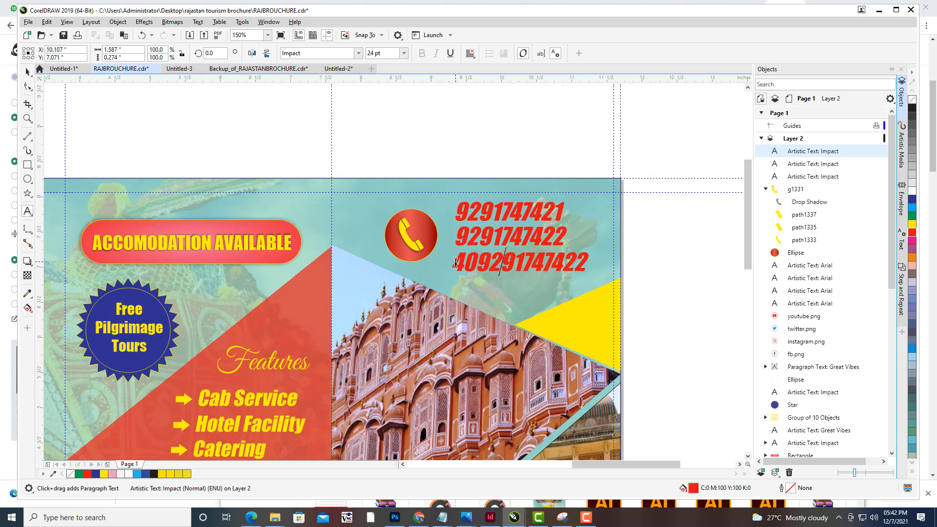
pyautogui.press('Right')
pyautogui.press('Right')
pyautogui.press('Right')
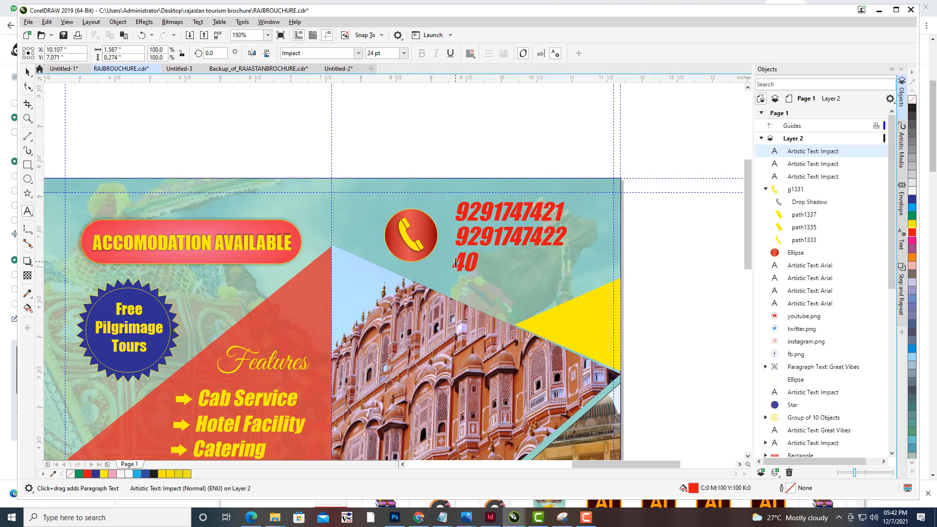
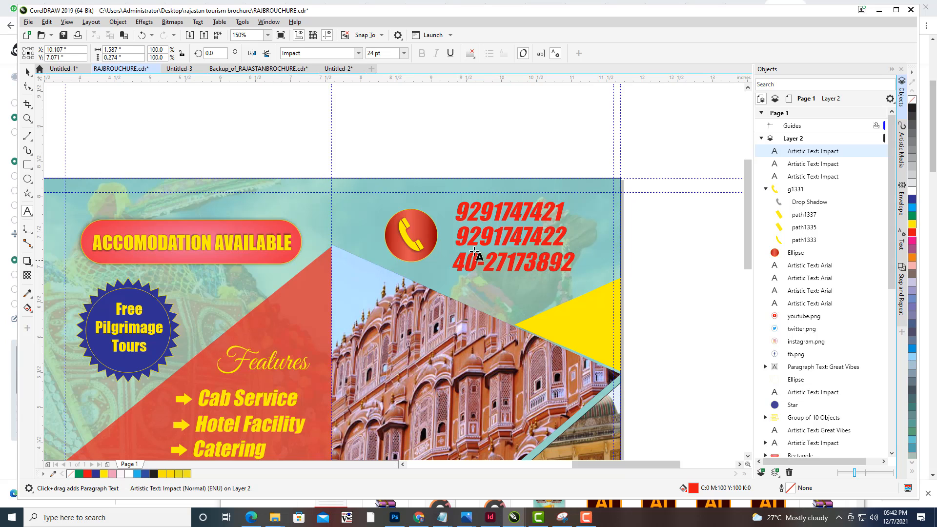
pyautogui.press('Escape')
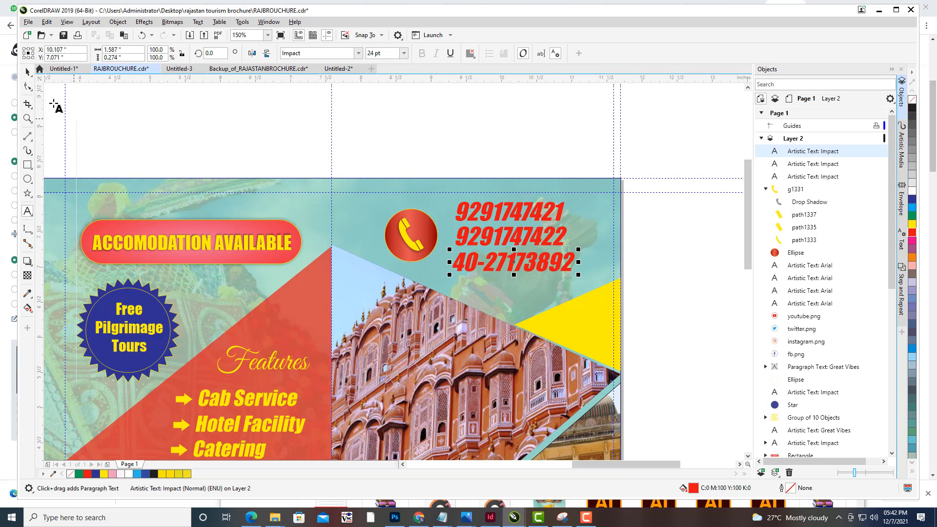
pyautogui.press('Escape')
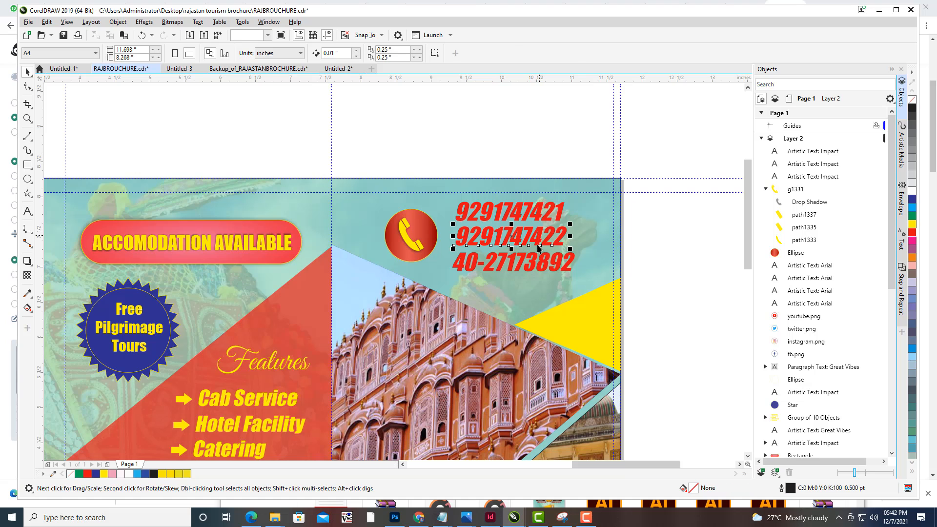
# - Select the three number lines, scale them down to about 81%, and shift them slightly left
pyautogui.click(539, 238)
pyautogui.keyDown('shift'); pyautogui.click(522, 209); pyautogui.keyUp('shift')
pyautogui.keyDown('shift'); pyautogui.click(520, 210); pyautogui.keyUp('shift')
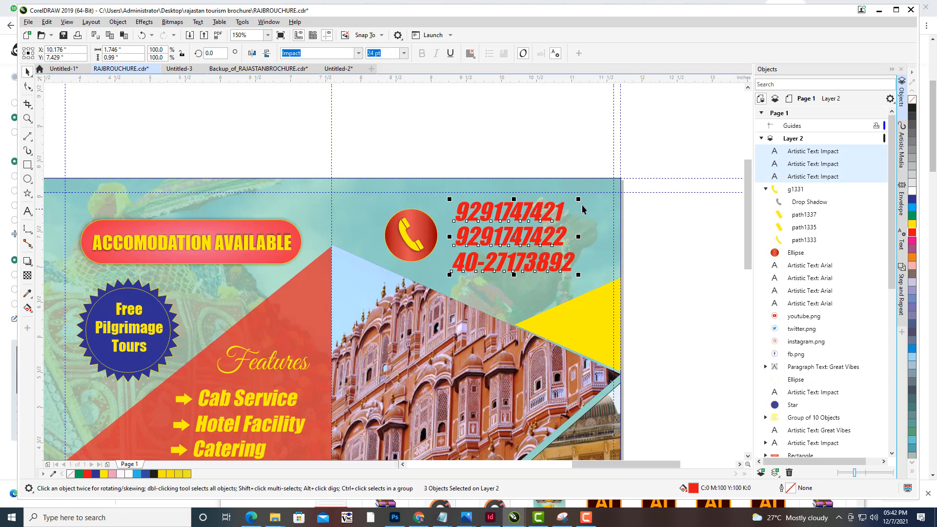
pyautogui.moveTo(580, 199); pyautogui.dragTo(566, 206)
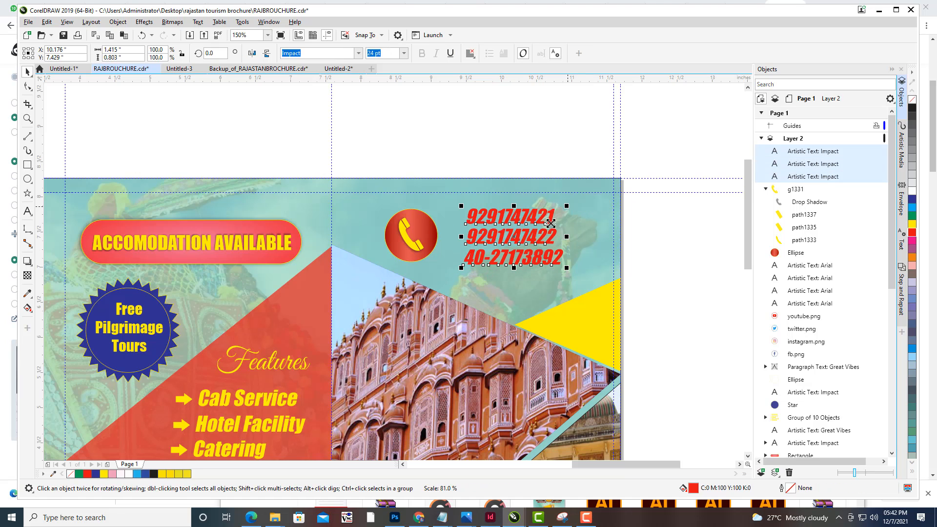
pyautogui.moveTo(514, 235); pyautogui.dragTo(509, 227)
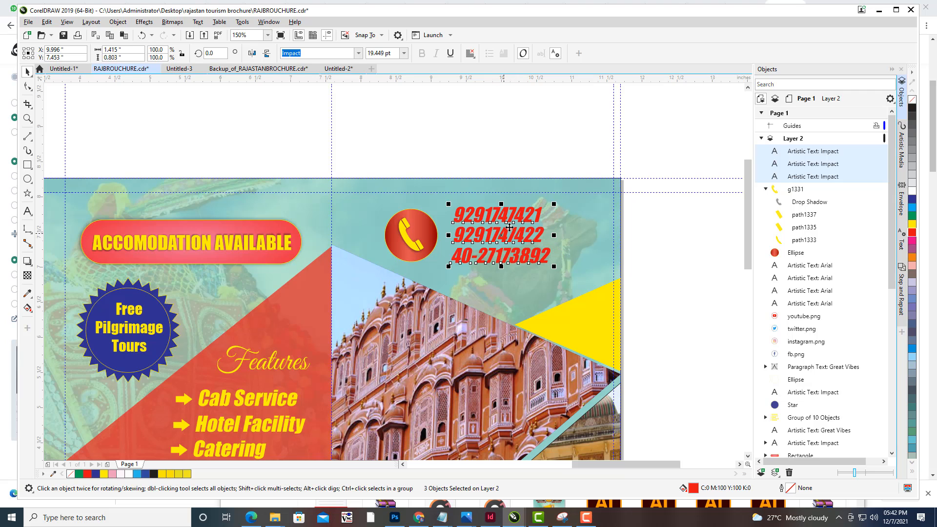
pyautogui.click(533, 147)
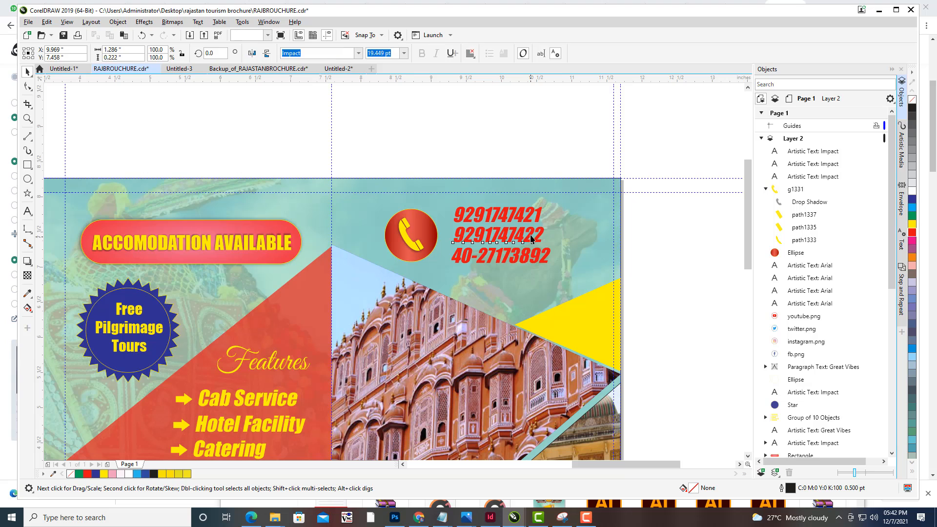
# - Draw a rectangle about 3.33 by 0.94 inches in the right panel's lower area and round its corners to 0.153 inches
pyautogui.scroll(-2, 569, 161)
pyautogui.scroll(-3, 655, 232)
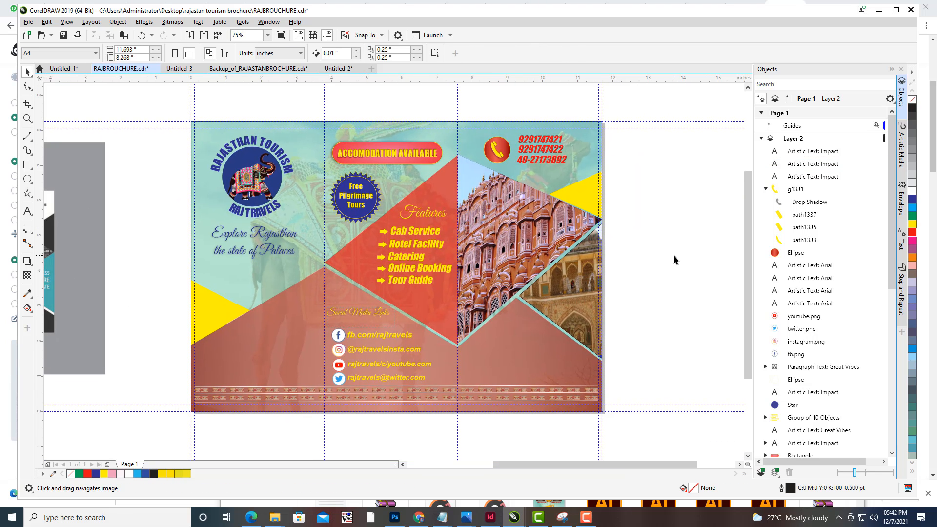
pyautogui.hscroll(1, 669, 258)
pyautogui.scroll(-2, 528, 336)
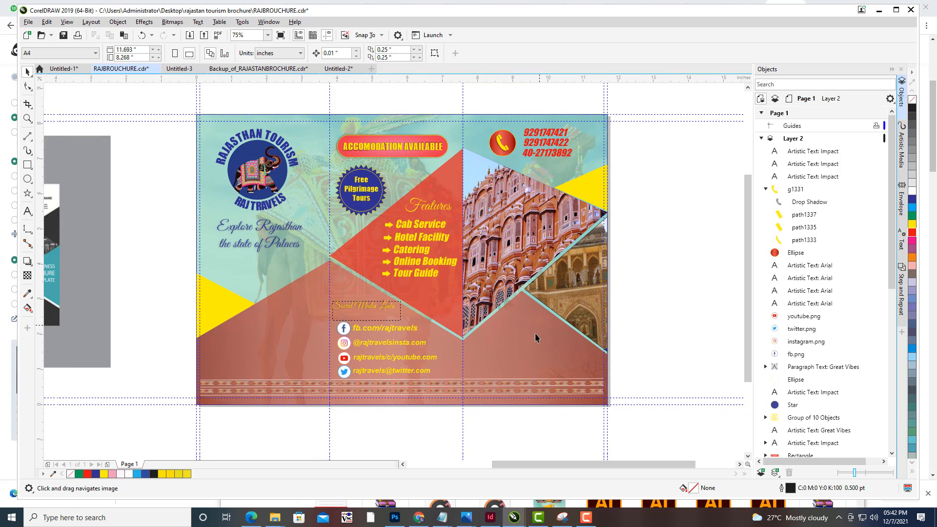
pyautogui.scroll(4, 511, 301)
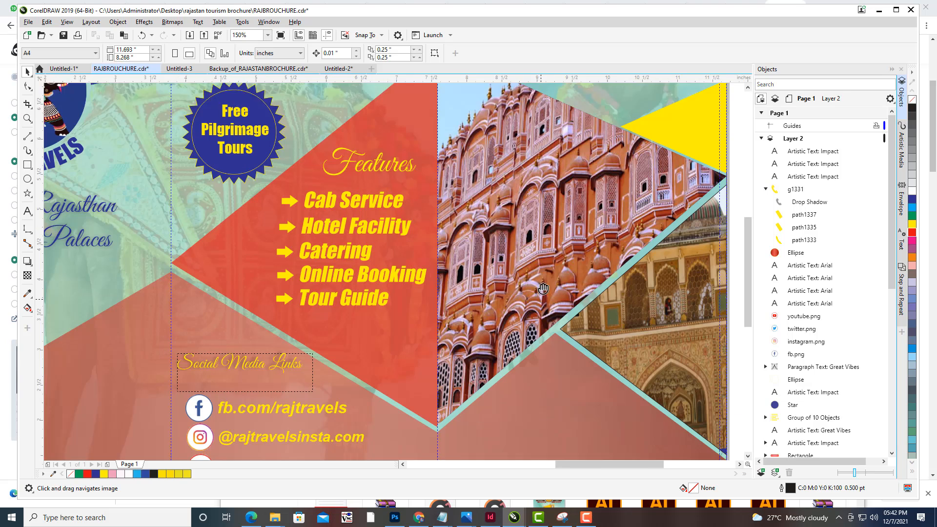
pyautogui.scroll(-2, 570, 259)
pyautogui.scroll(-2, 570, 258)
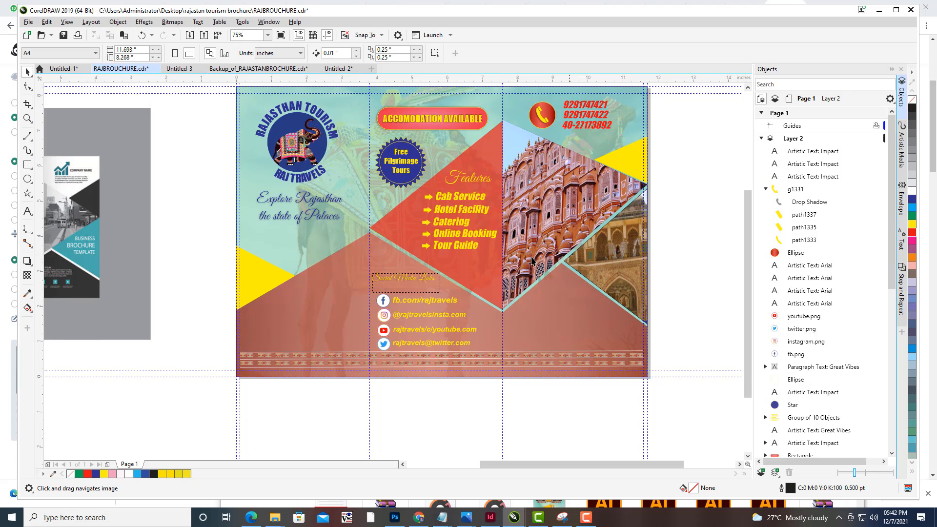
pyautogui.click(32, 168)
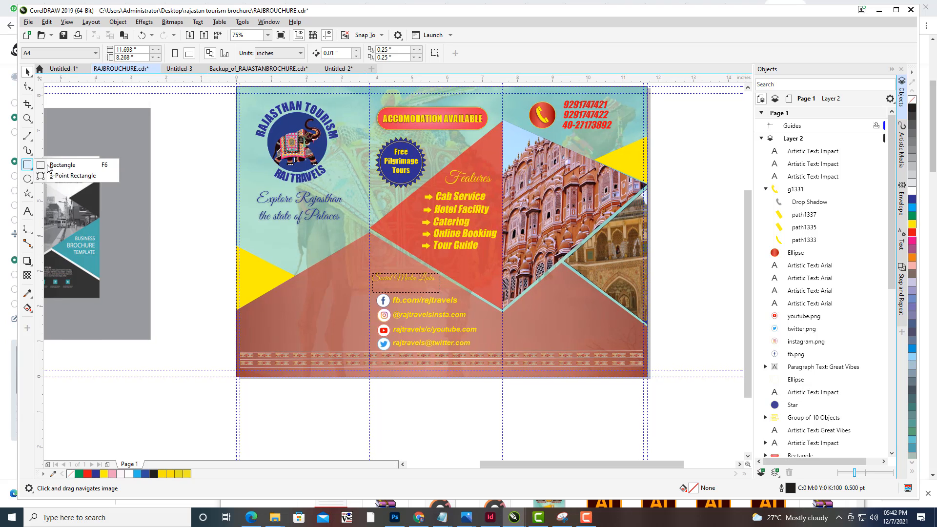
pyautogui.click(64, 167)
pyautogui.moveTo(511, 313); pyautogui.dragTo(631, 348)
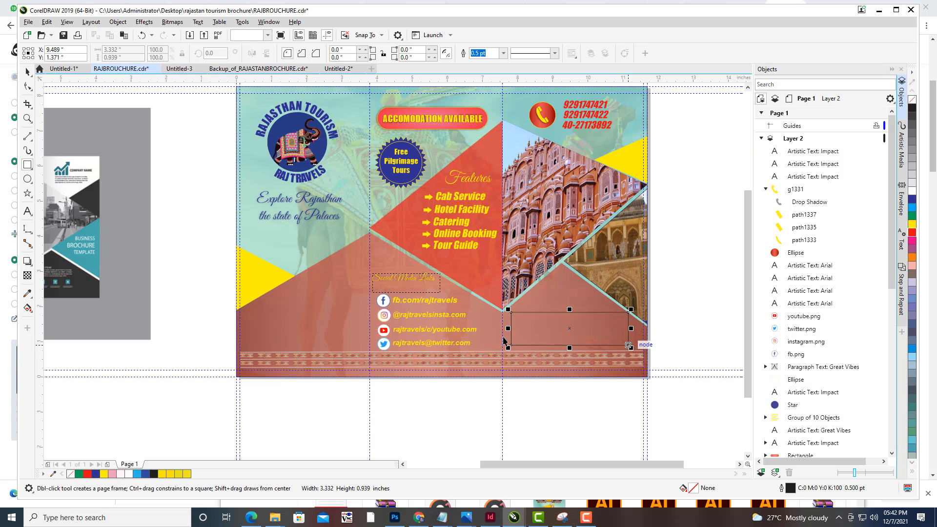
pyautogui.click(28, 87)
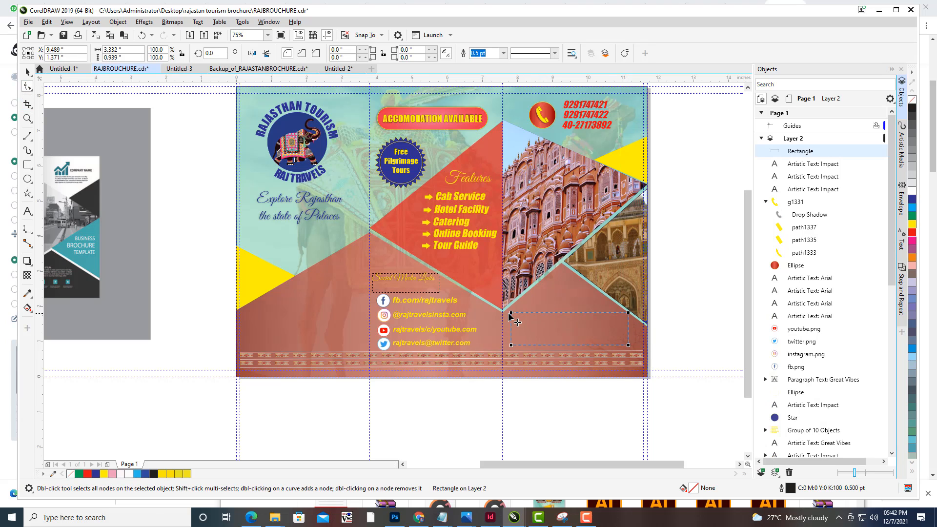
pyautogui.moveTo(508, 310)
pyautogui.mouseDown()
pyautogui.moveTo(525, 313)
pyautogui.moveTo(516, 317)
pyautogui.mouseUp()
pyautogui.click(28, 71)
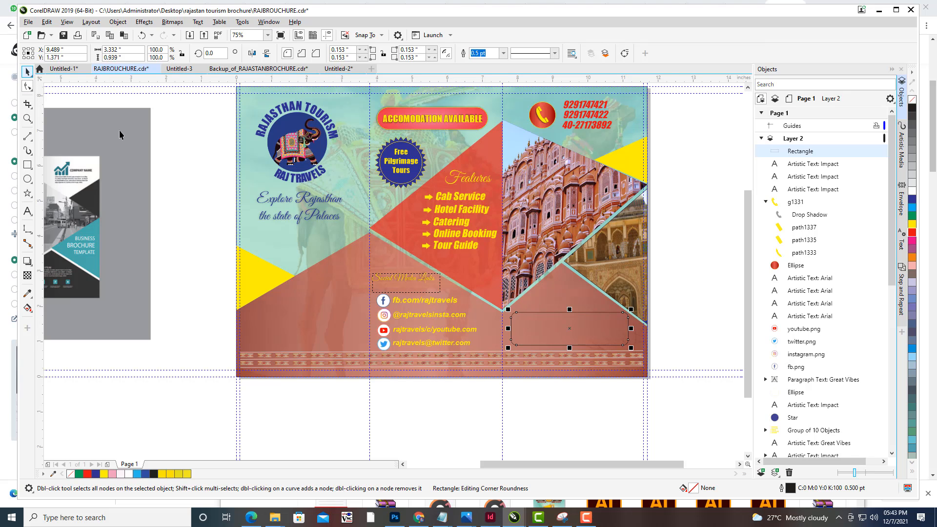
# - Fill the rounded rectangle yellow
pyautogui.click(174, 119)
pyautogui.click(583, 316)
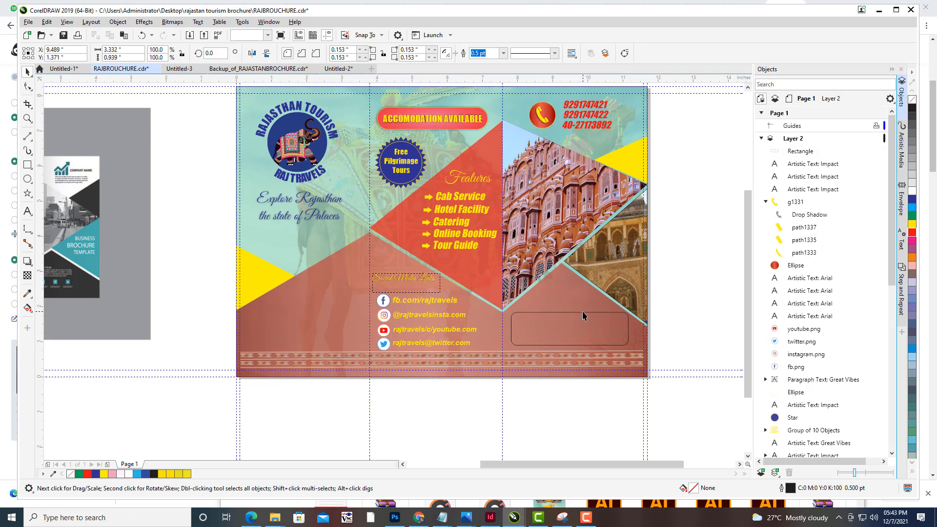
pyautogui.click(913, 225)
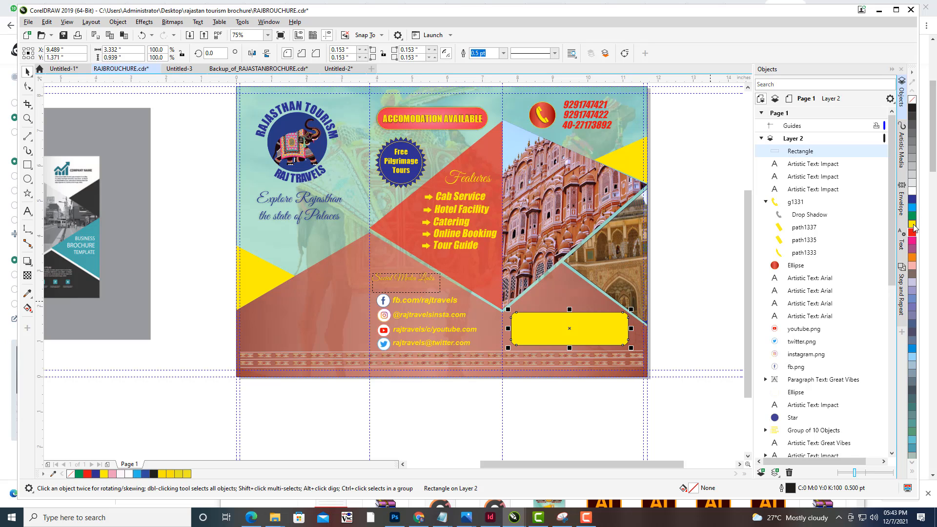
pyautogui.moveTo(632, 308); pyautogui.dragTo(627, 310)
pyautogui.click(703, 306)
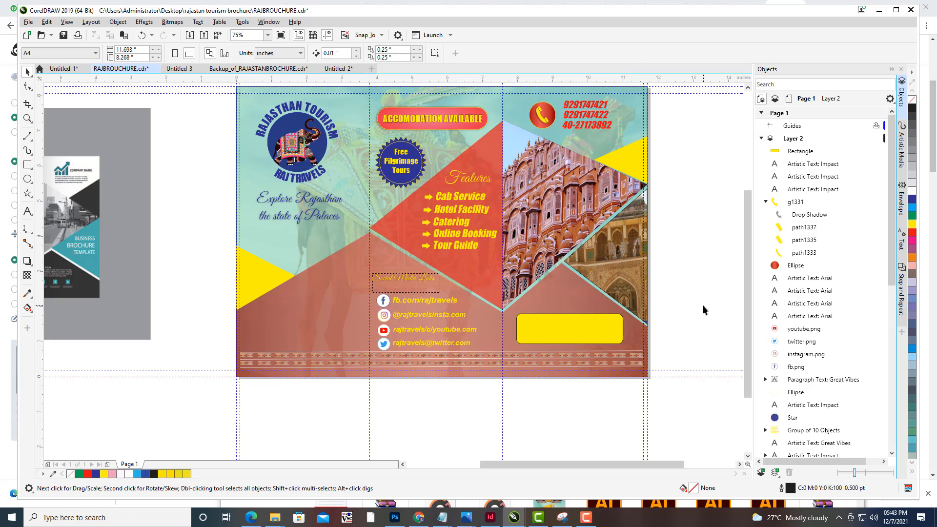
# - Nudge the yellow rounded rectangle slightly upward in the right panel
pyautogui.moveTo(698, 292); pyautogui.dragTo(632, 320)
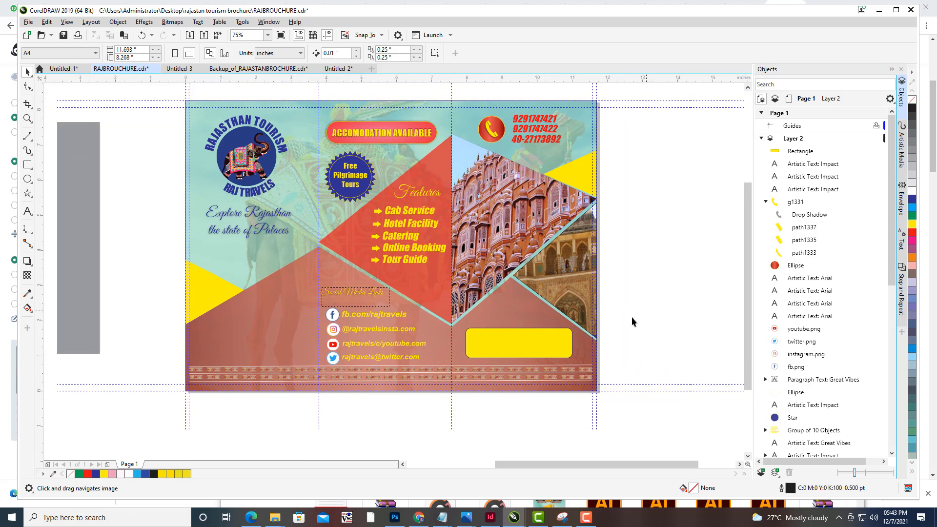
pyautogui.click(536, 354)
pyautogui.press('Up')
pyautogui.press('Up')
pyautogui.press('Up')
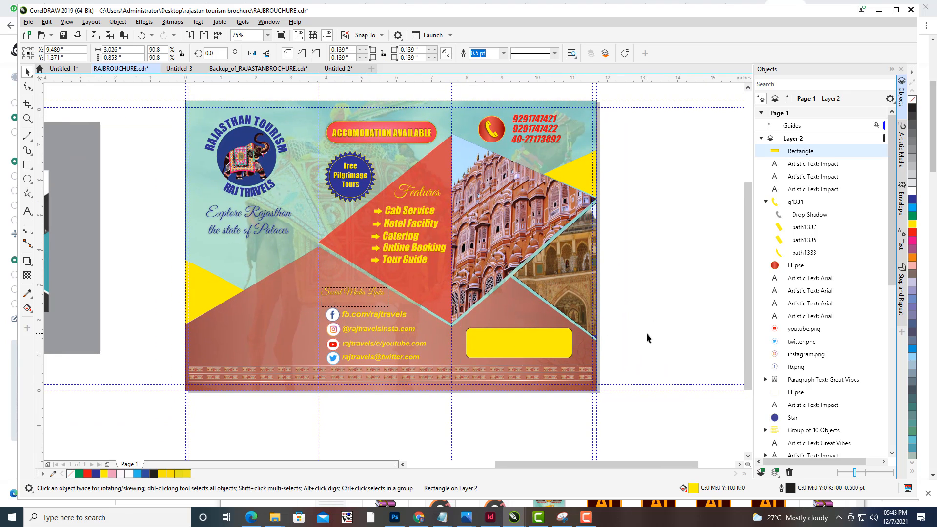
pyautogui.press('Down')
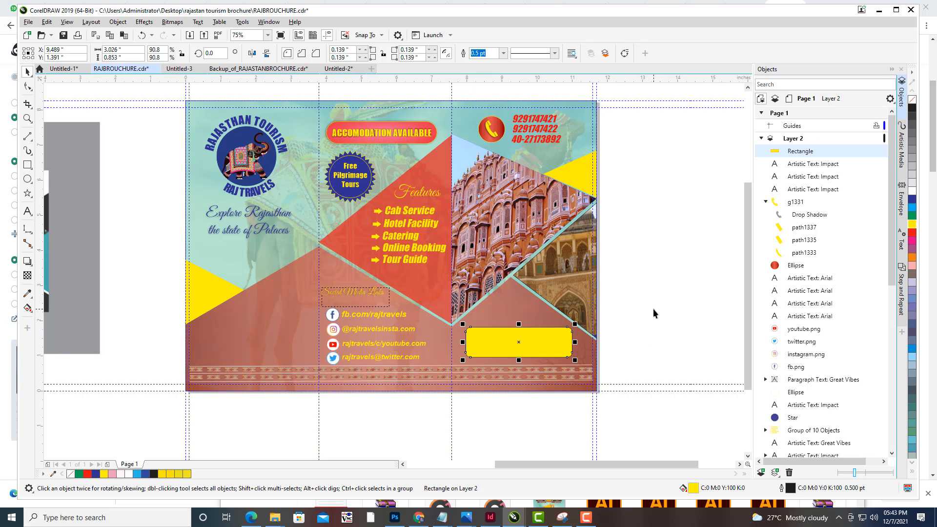
pyautogui.click(655, 305)
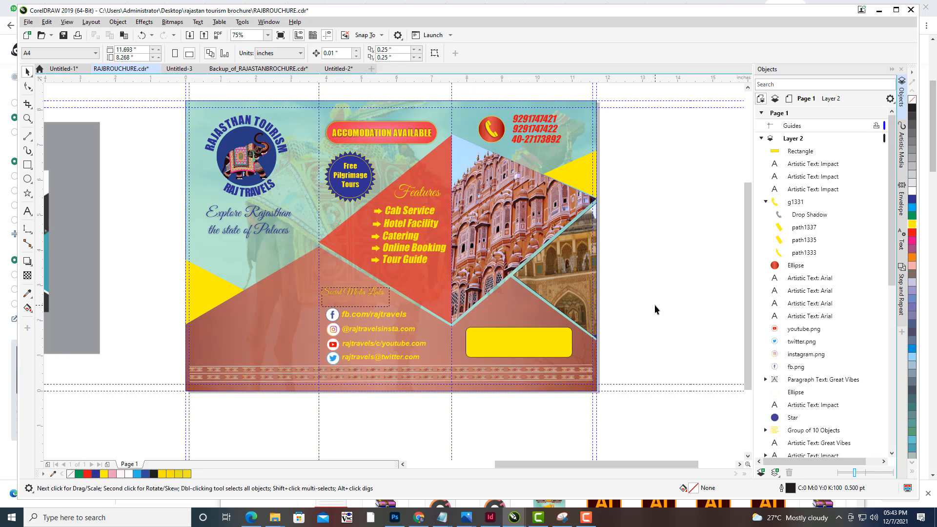
# - Add artistic text inside the yellow box with the travel company's street address, city and state on two lines
pyautogui.moveTo(610, 326); pyautogui.dragTo(625, 290)
pyautogui.scroll(1, 626, 290)
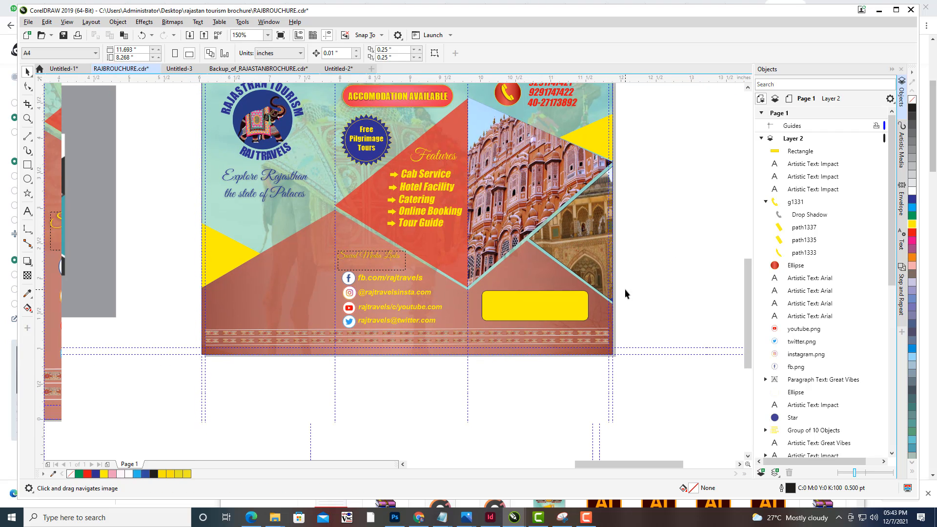
pyautogui.scroll(1, 576, 281)
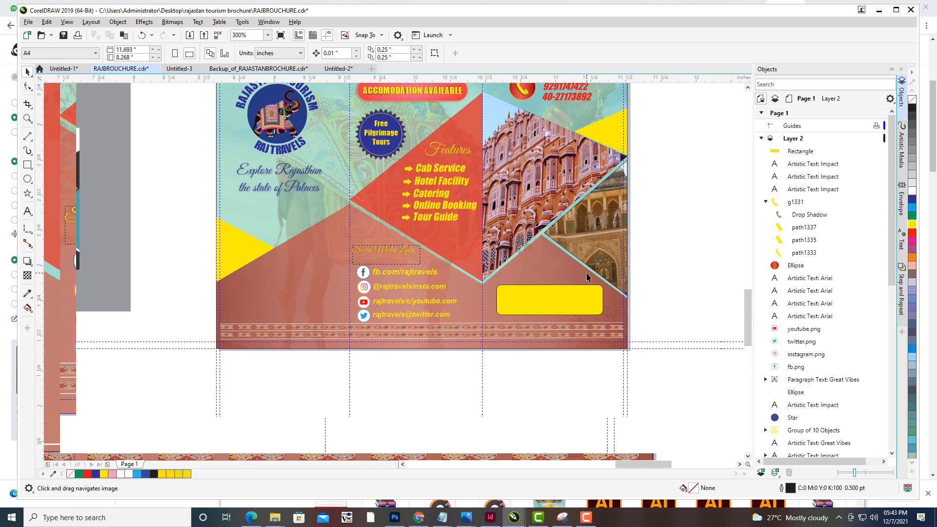
pyautogui.scroll(1, 587, 273)
pyautogui.scroll(-1, 587, 274)
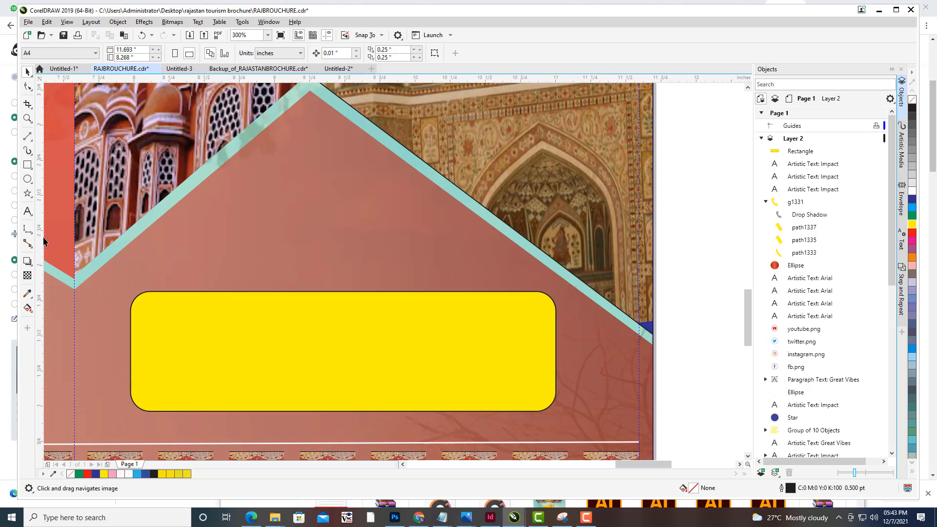
pyautogui.click(28, 211)
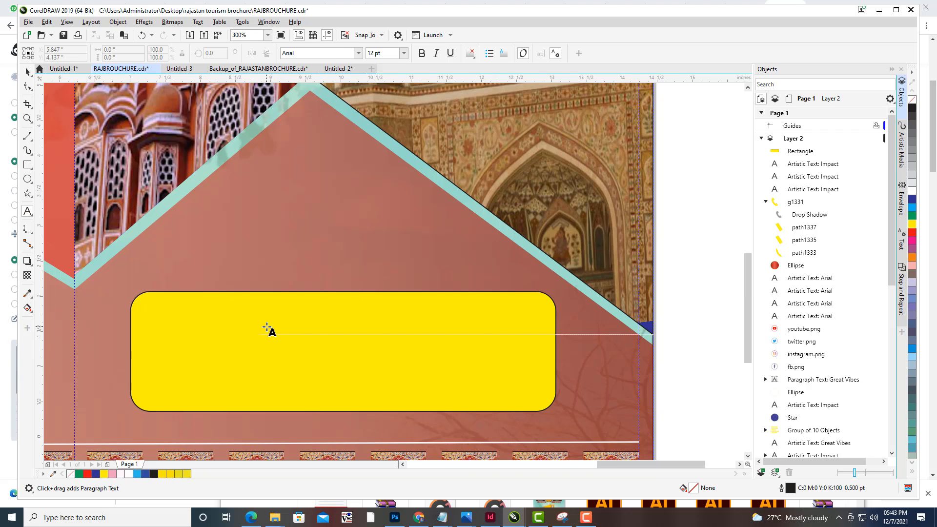
pyautogui.scroll(-1, 267, 327)
pyautogui.moveTo(285, 326); pyautogui.dragTo(488, 324)
pyautogui.click(436, 327)
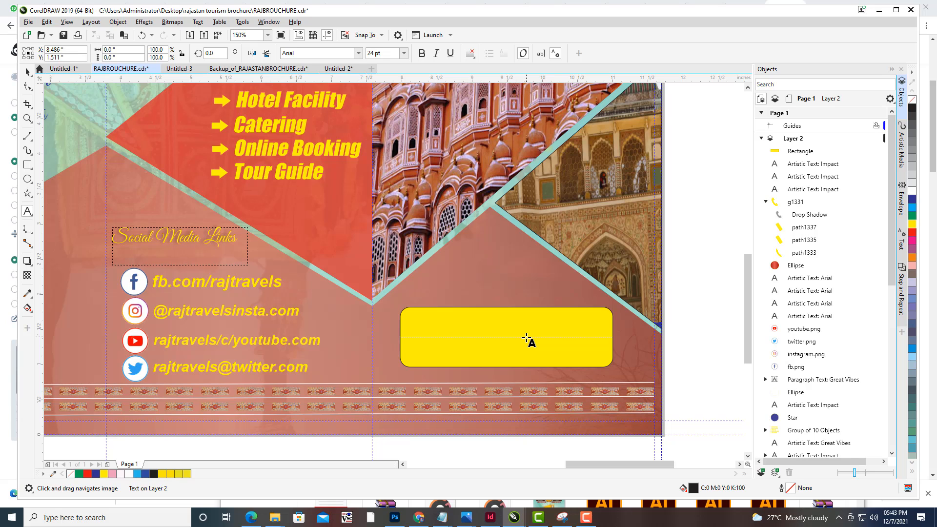
pyautogui.write('7/')
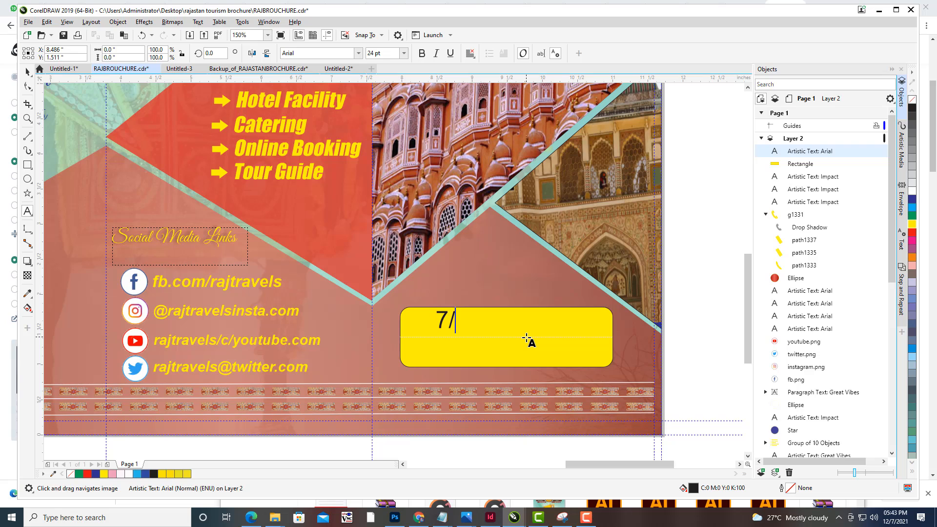
pyautogui.press('BackSpace')
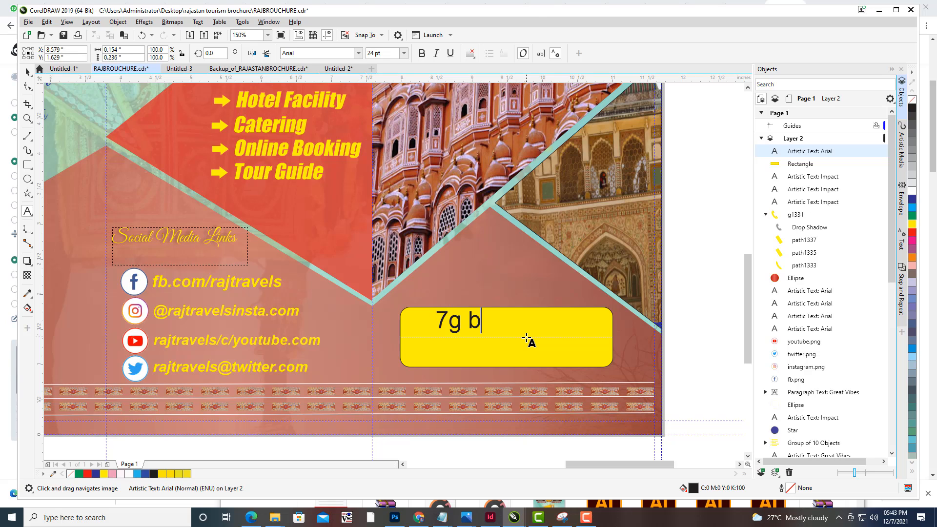
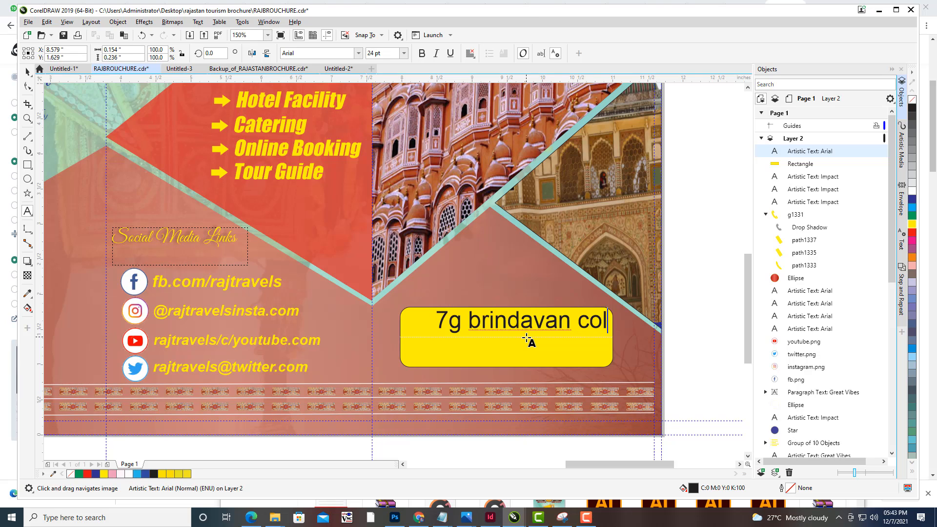
pyautogui.press('Return')
pyautogui.write('Raj')
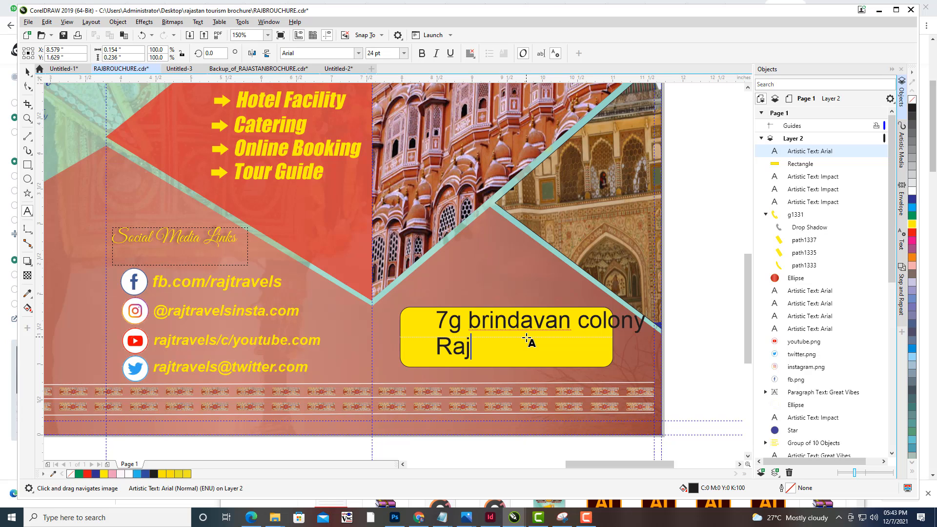
pyautogui.write(' Travels')
pyautogui.press('BackSpace')
pyautogui.press('BackSpace')
pyautogui.press('BackSpace')
pyautogui.press('BackSpace')
pyautogui.press('BackSpace')
pyautogui.press('BackSpace')
pyautogui.press('BackSpace')
pyautogui.press('BackSpace')
pyautogui.press('BackSpace')
pyautogui.press('BackSpace')
pyautogui.press('BackSpace')
pyautogui.write('HY')
pyautogui.press('BackSpace')
pyautogui.write('yder')
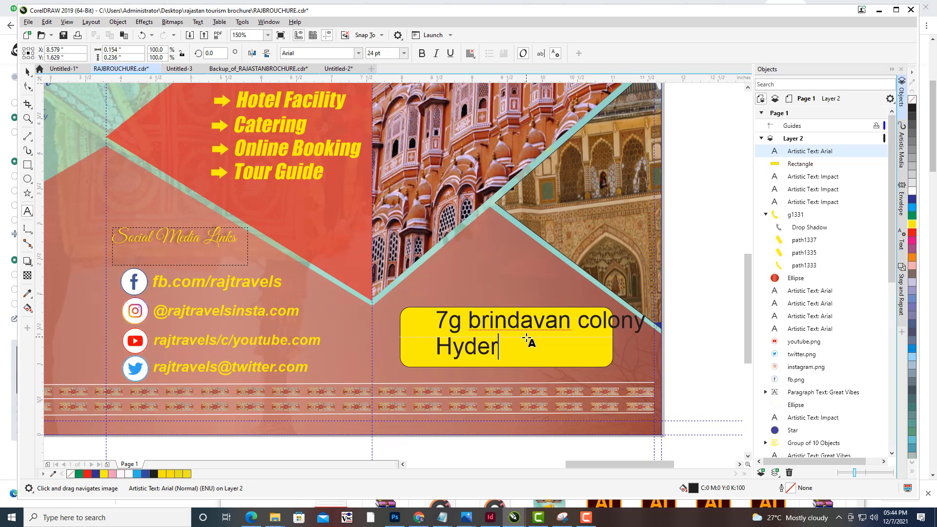
pyautogui.write('abad Tela')
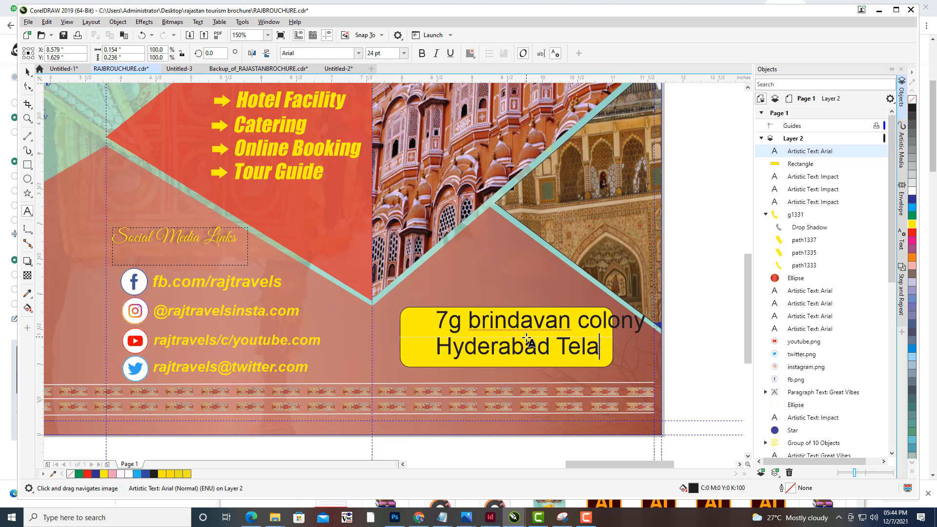
pyautogui.write('ngana')
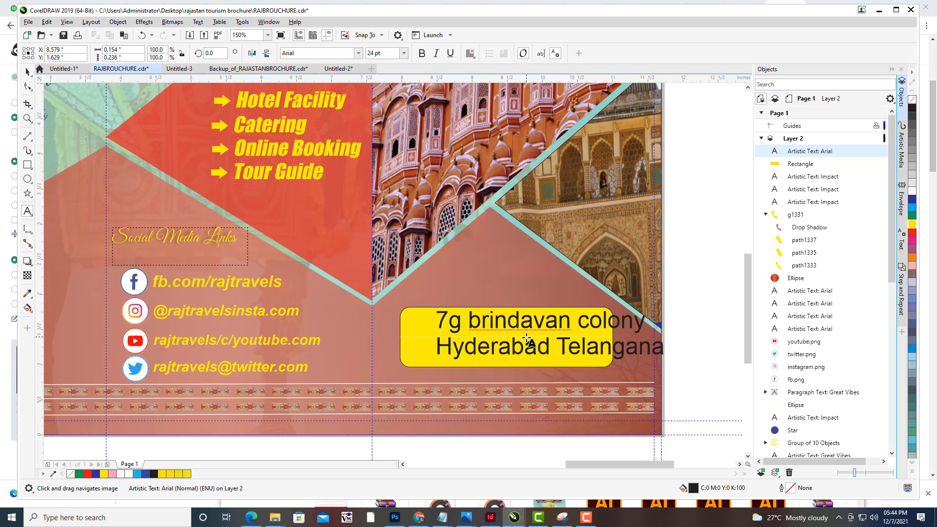
pyautogui.write(' india')
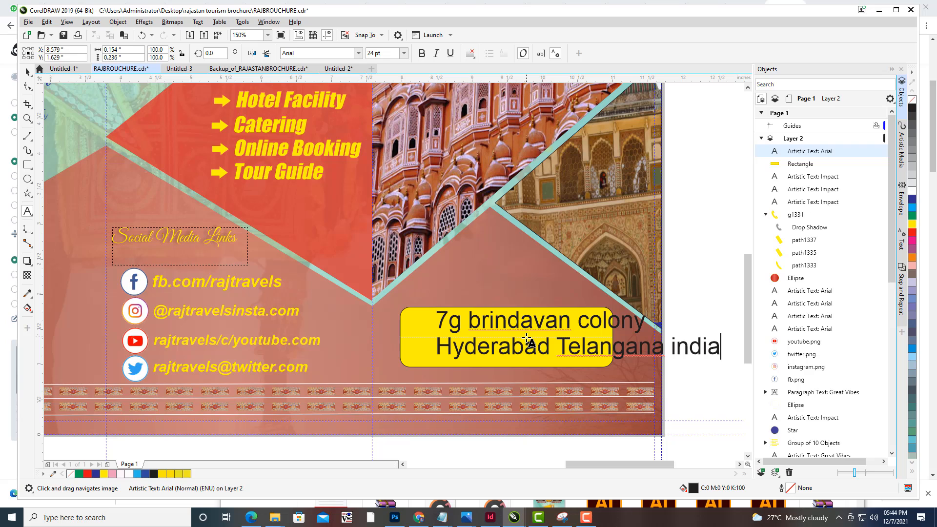
# - Capitalise India and move it onto its own third line of the address
pyautogui.click(674, 342)
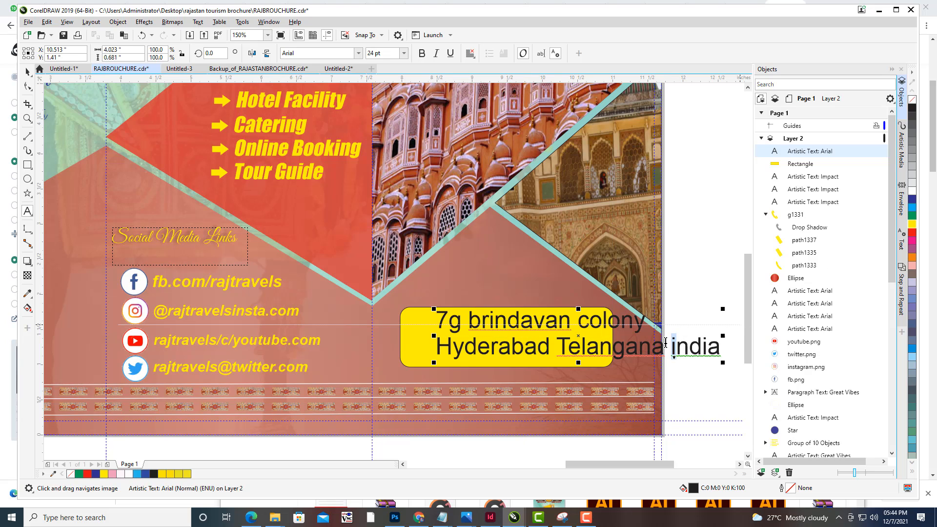
pyautogui.press('BackSpace')
pyautogui.write('I')
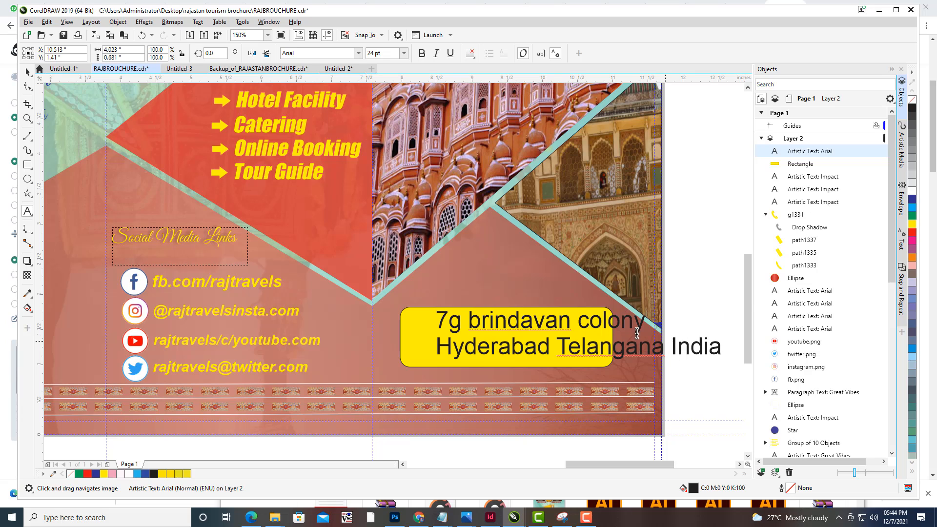
pyautogui.click(671, 350)
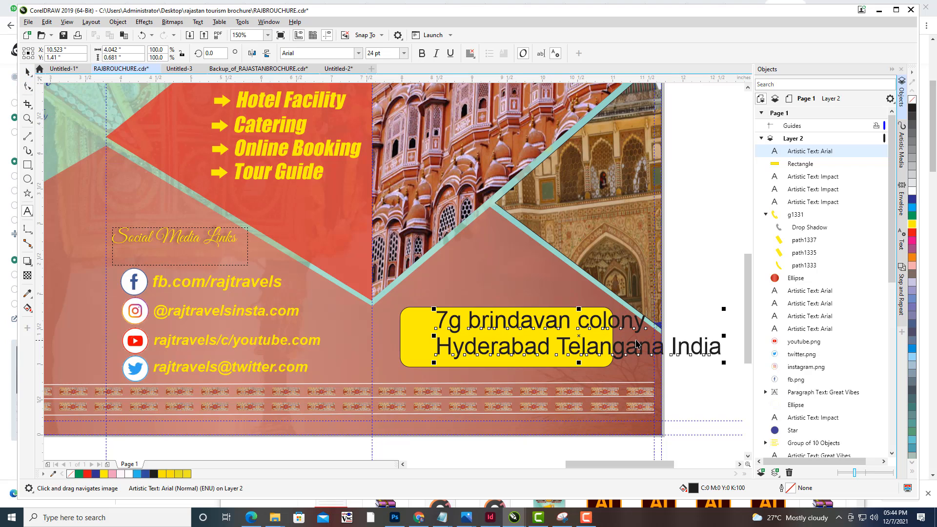
pyautogui.hotkey('ctrl', 'space')
pyautogui.press('Delete')
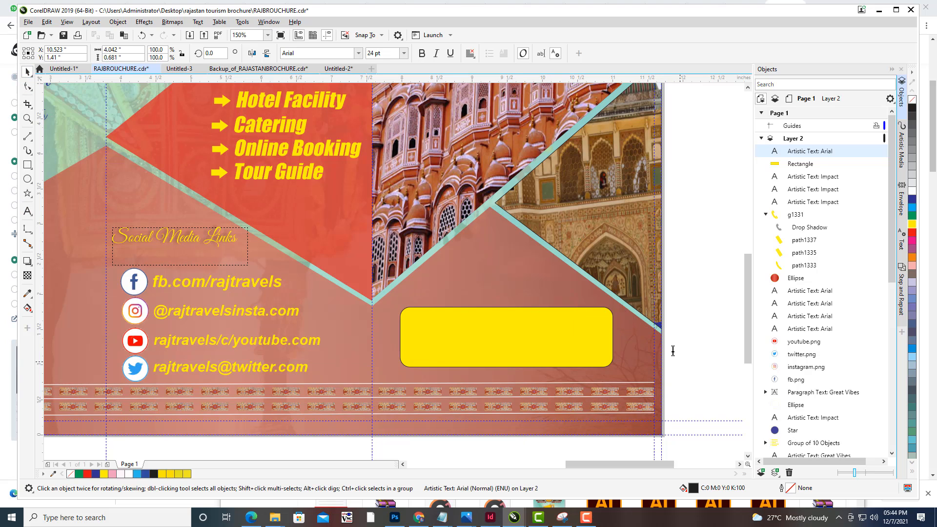
pyautogui.hotkey('ctrl', 'z')
pyautogui.hotkey('ctrl', 'space')
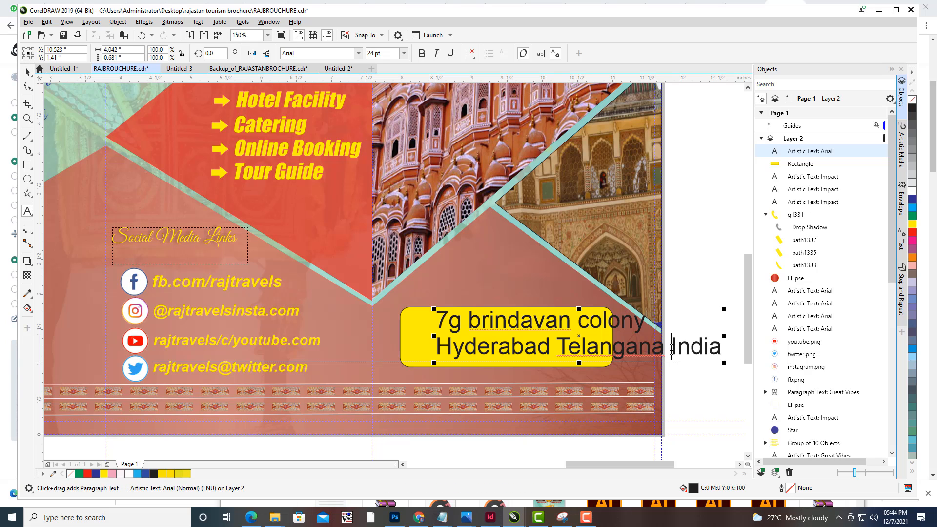
pyautogui.click(672, 348)
pyautogui.press('Return')
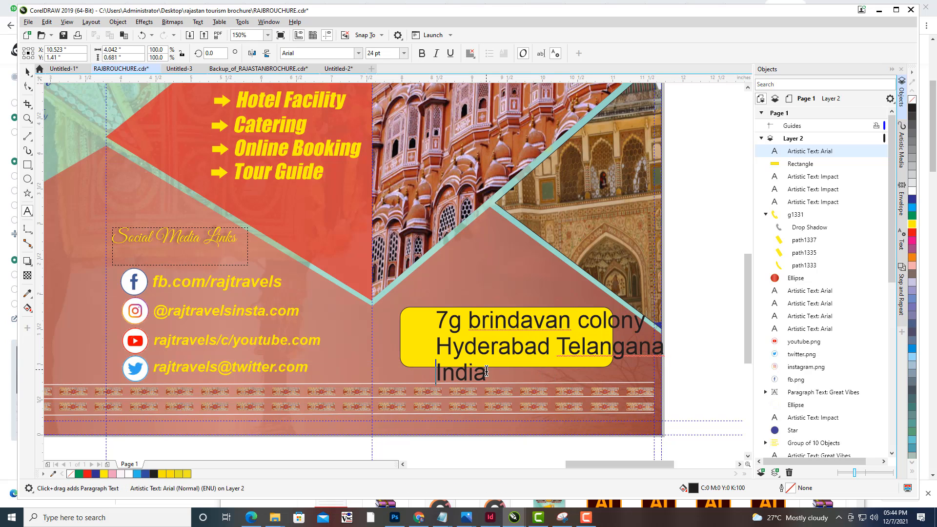
# - Center-align all address lines, make them bold and change their font to Impact
pyautogui.hotkey('ctrl', 'a')
pyautogui.click(470, 54)
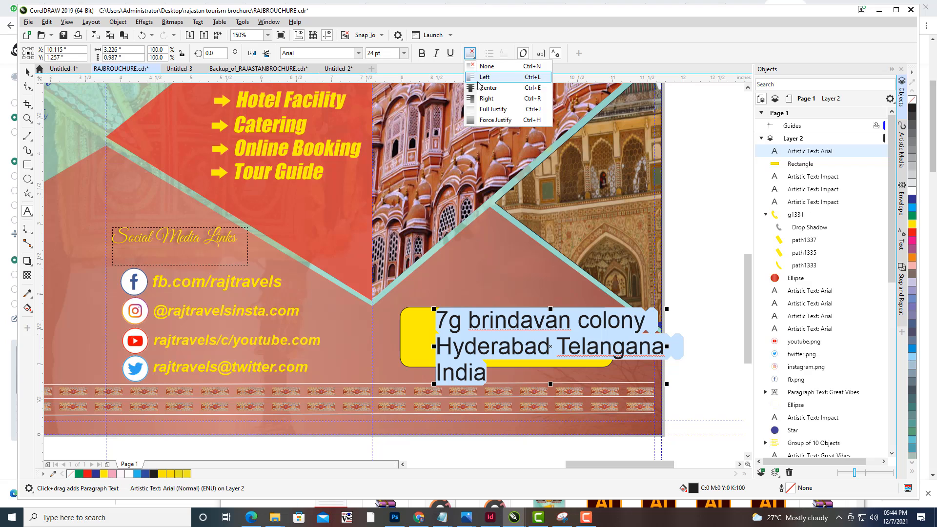
pyautogui.click(488, 87)
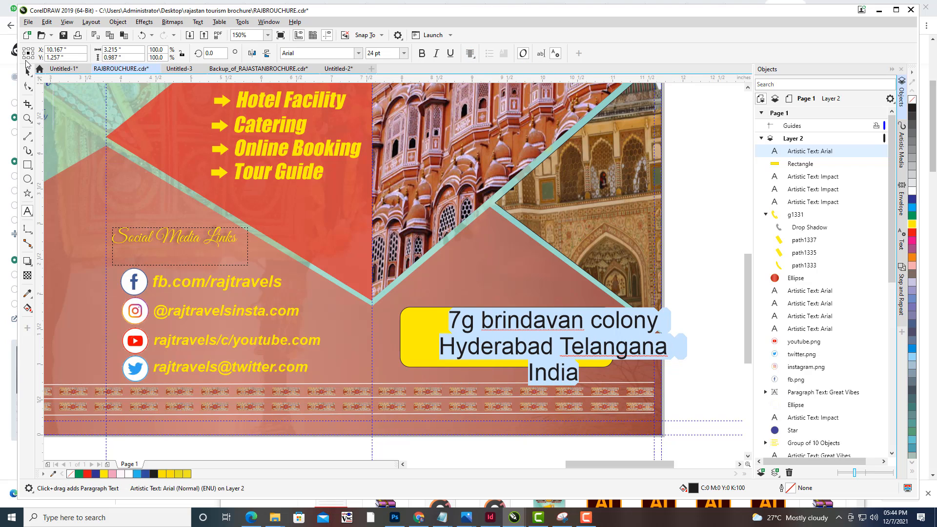
pyautogui.click(422, 53)
pyautogui.click(325, 53)
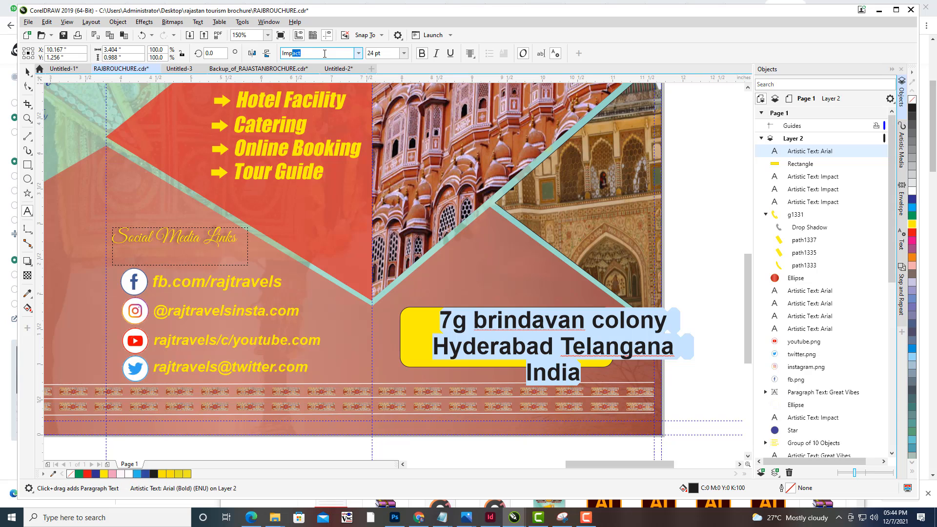
pyautogui.press('Return')
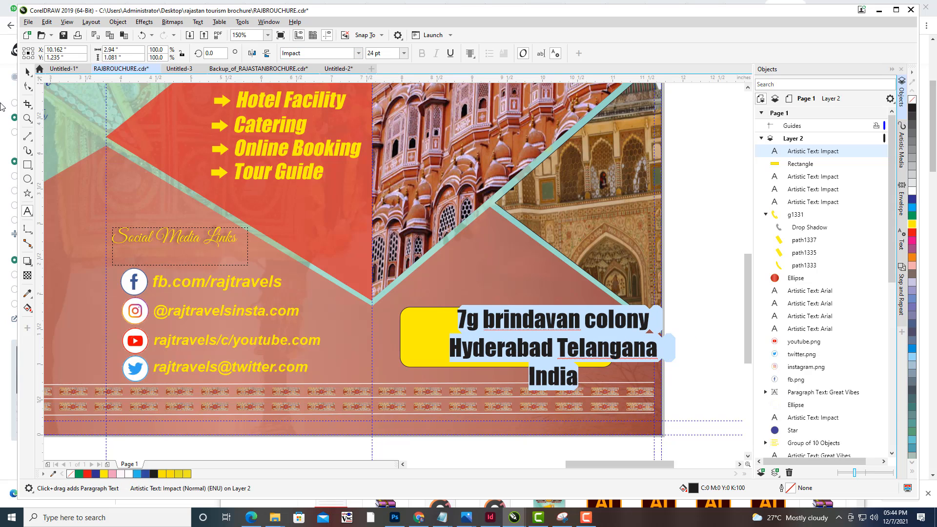
# - Scale the address text down to about 16 pt and position it inside the yellow box
pyautogui.click(31, 72)
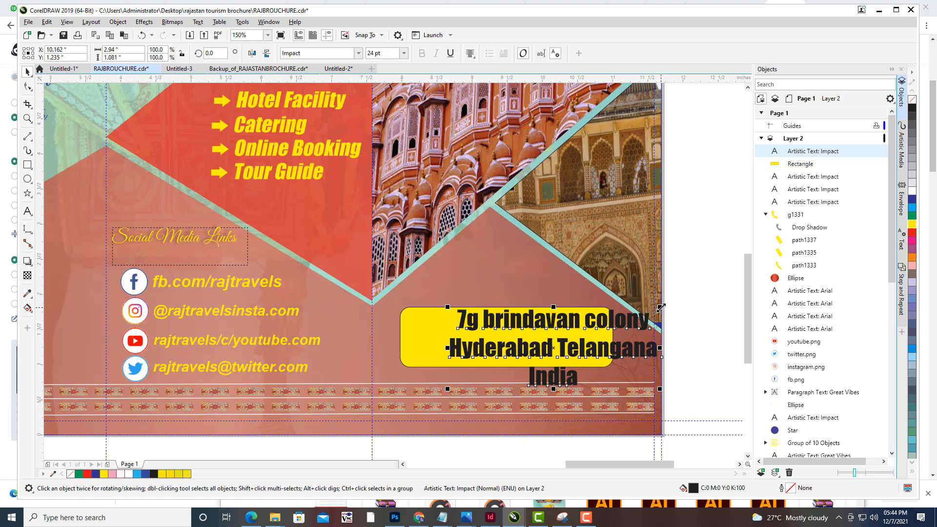
pyautogui.moveTo(661, 307); pyautogui.dragTo(633, 317)
pyautogui.moveTo(567, 330); pyautogui.dragTo(519, 325)
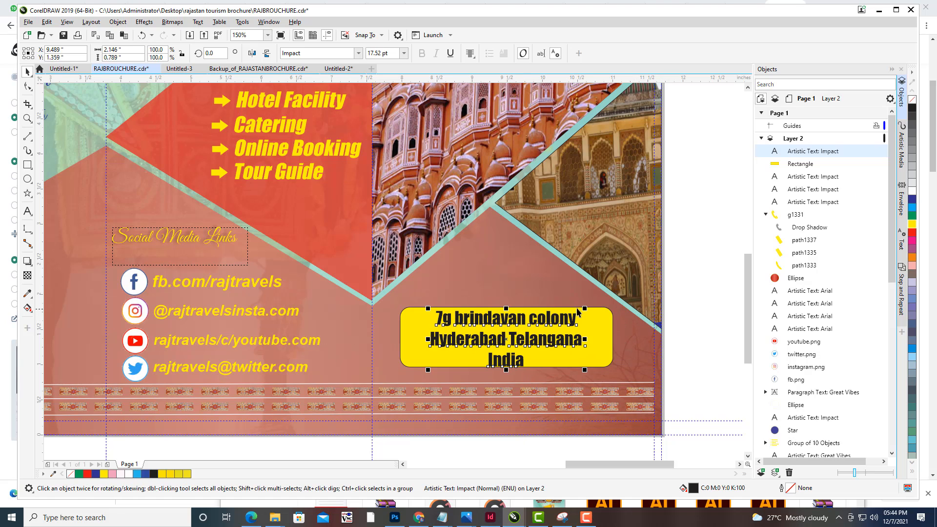
pyautogui.moveTo(588, 306); pyautogui.dragTo(582, 308)
pyautogui.moveTo(522, 342); pyautogui.dragTo(521, 342)
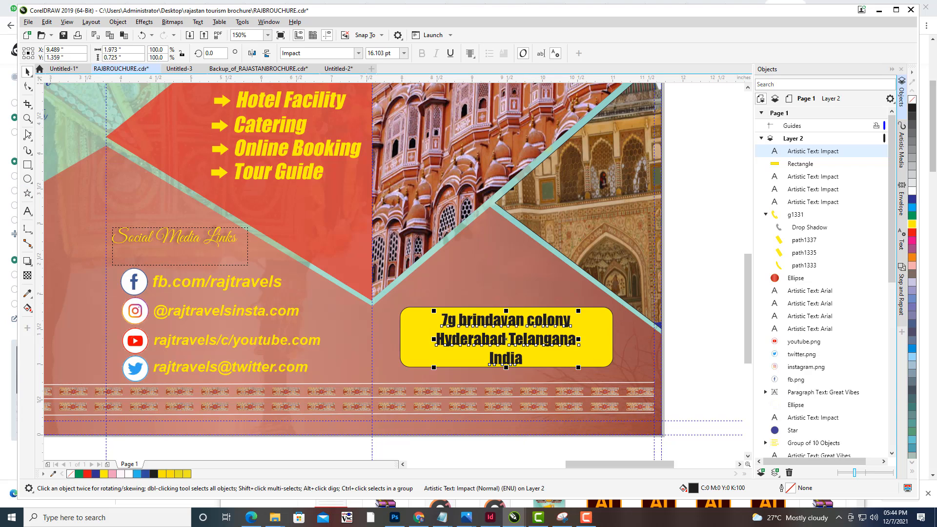
# - Append a dash and the postal code to the address's last line
pyautogui.click(28, 211)
pyautogui.click(526, 358)
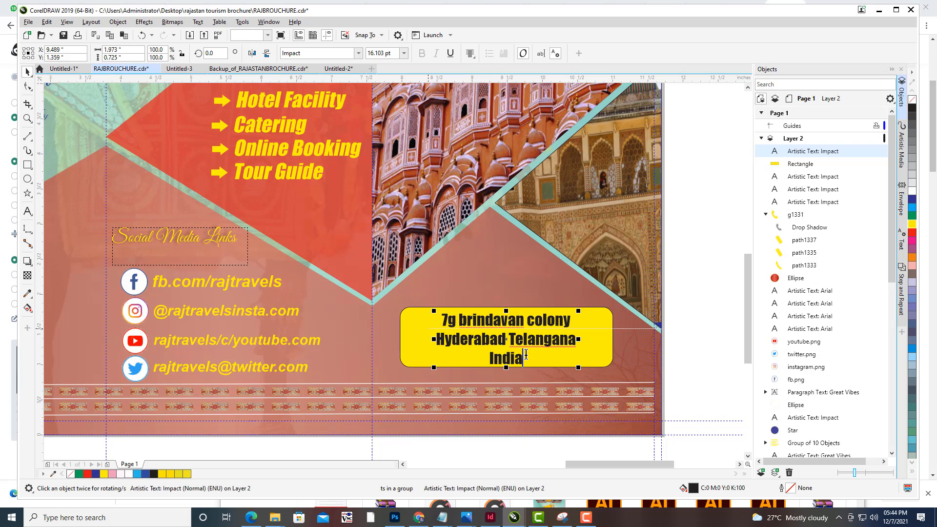
pyautogui.write('-')
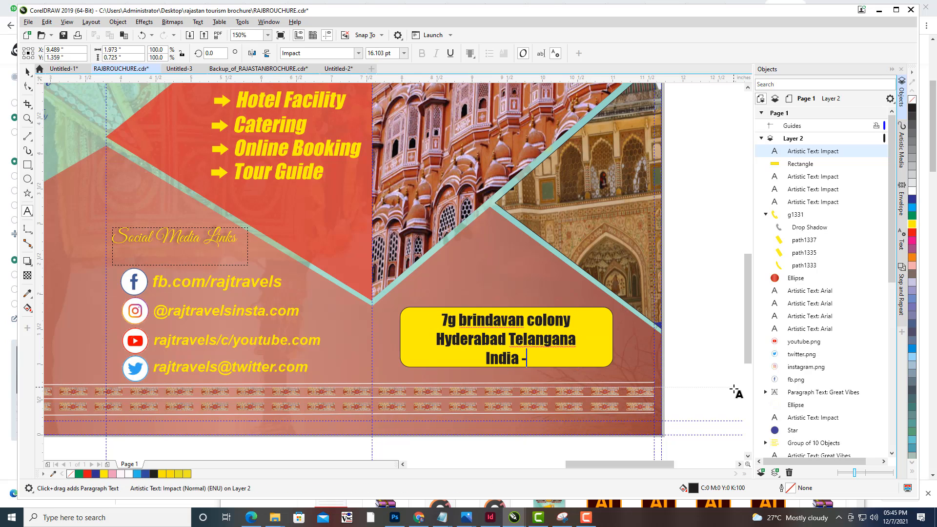
pyautogui.write(' 50000')
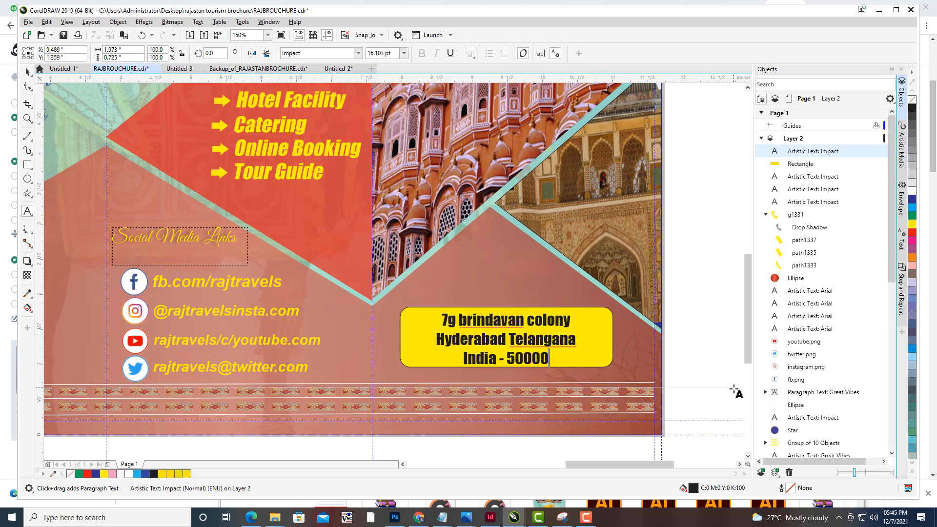
pyautogui.write('72')
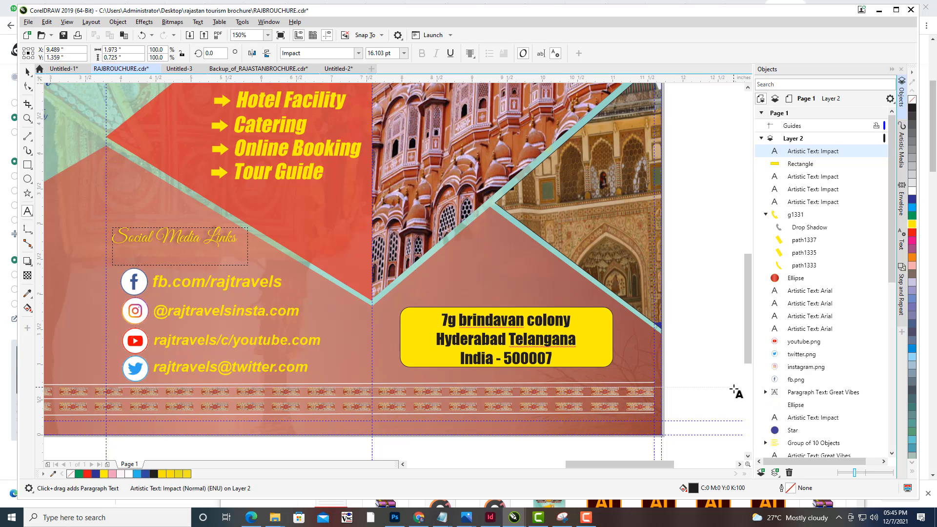
pyautogui.click(541, 358)
pyautogui.press('BackSpace')
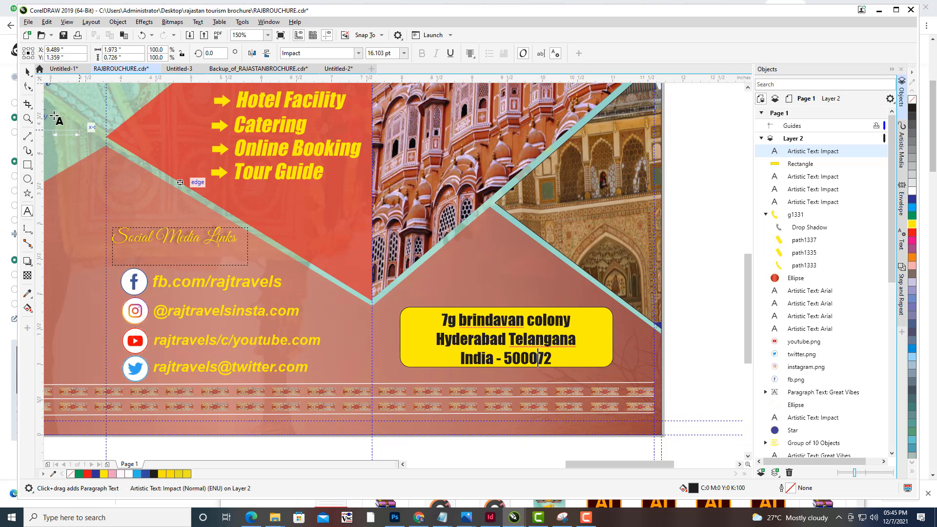
# - Nudge the address text slightly upward and colour it red
pyautogui.click(27, 72)
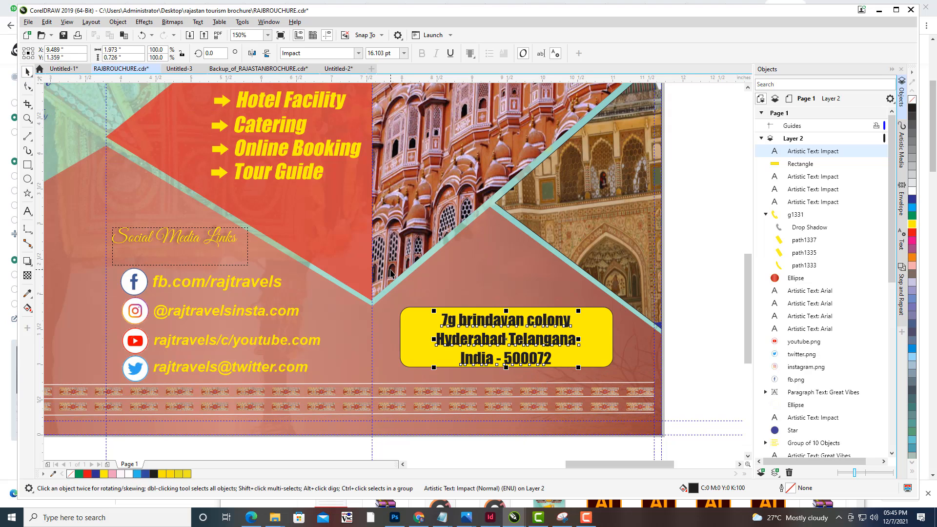
pyautogui.press('Up')
pyautogui.press('Up')
pyautogui.press('Up')
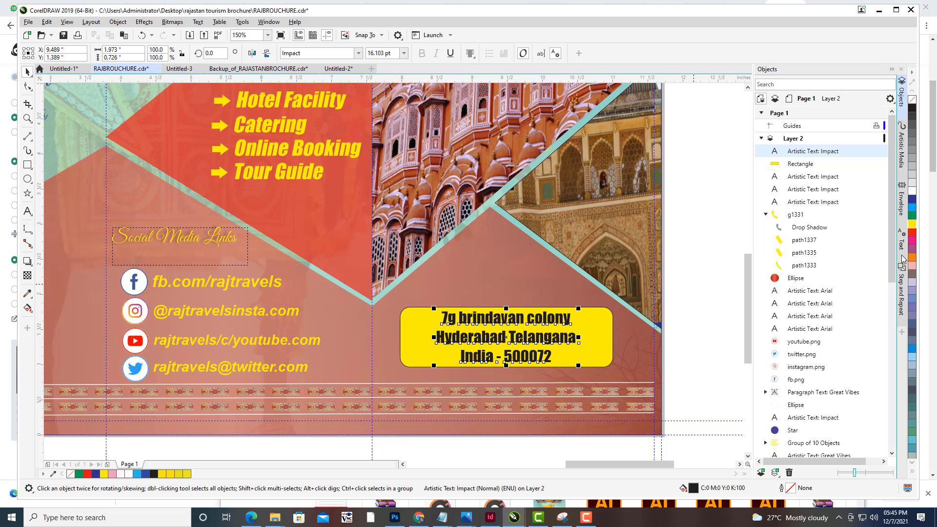
pyautogui.click(912, 233)
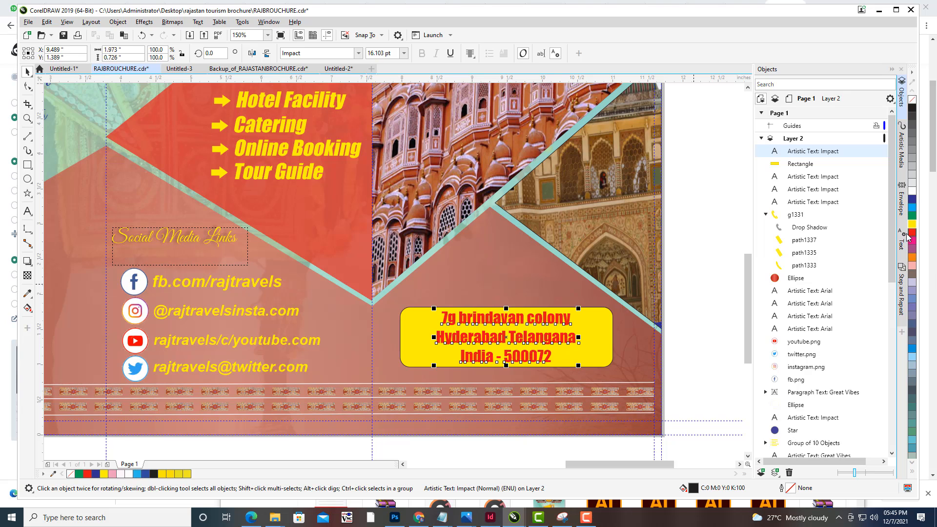
pyautogui.click(714, 243)
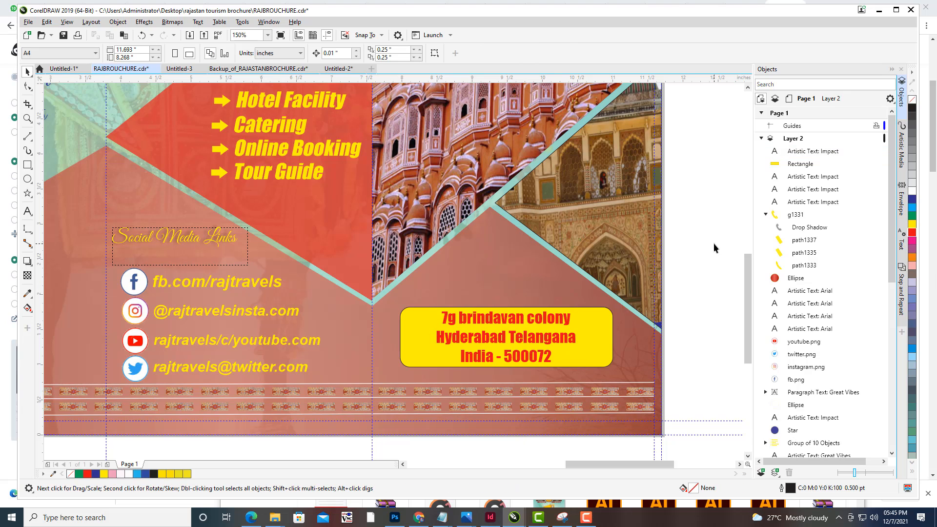
# - Set all address lines to 12 pt and move the address text slightly down inside the yellow box
pyautogui.click(27, 73)
pyautogui.click(27, 210)
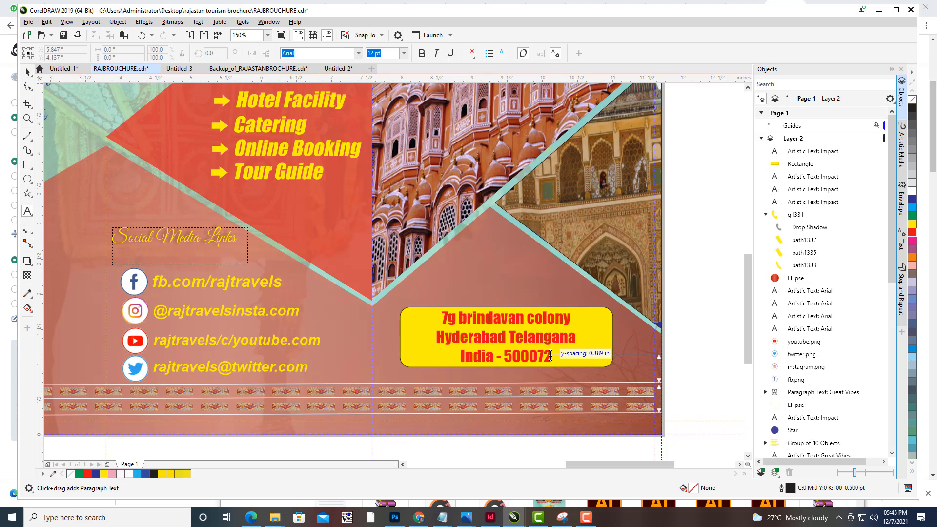
pyautogui.hotkey('ctrl', 'a')
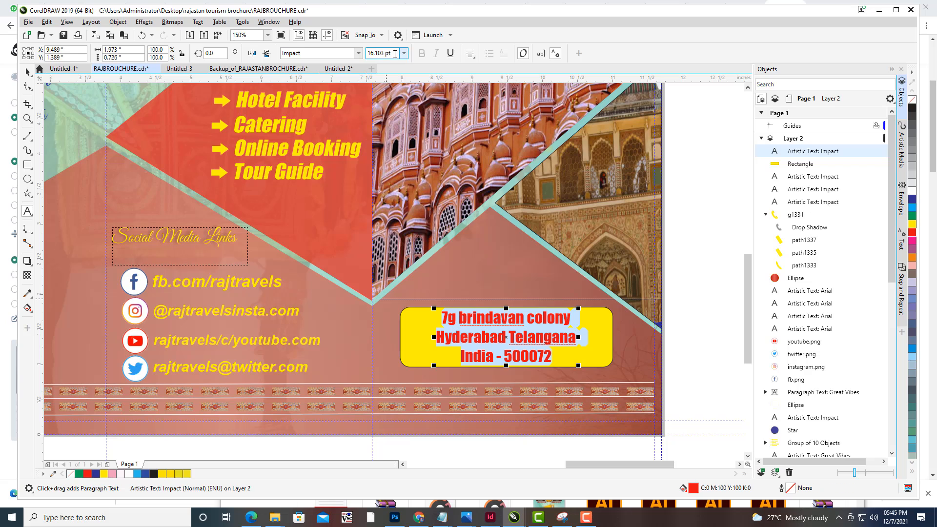
pyautogui.click(404, 54)
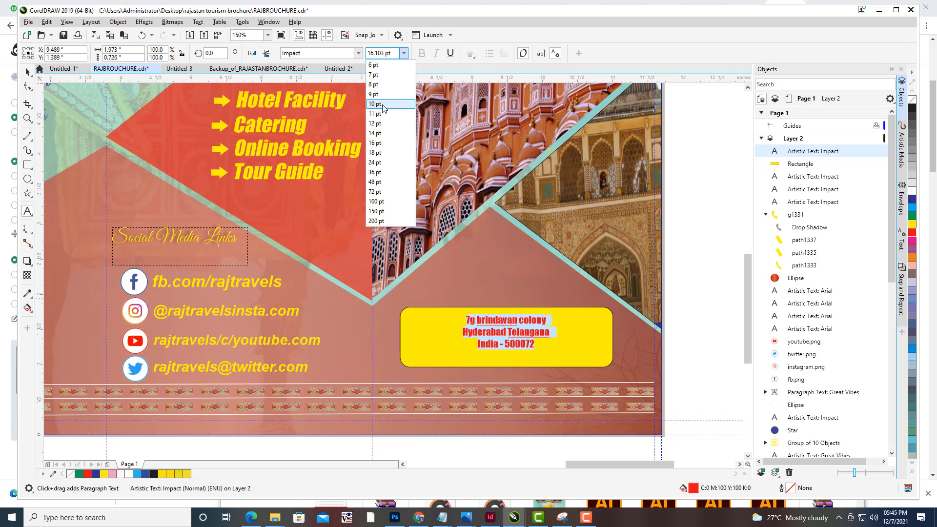
pyautogui.click(378, 124)
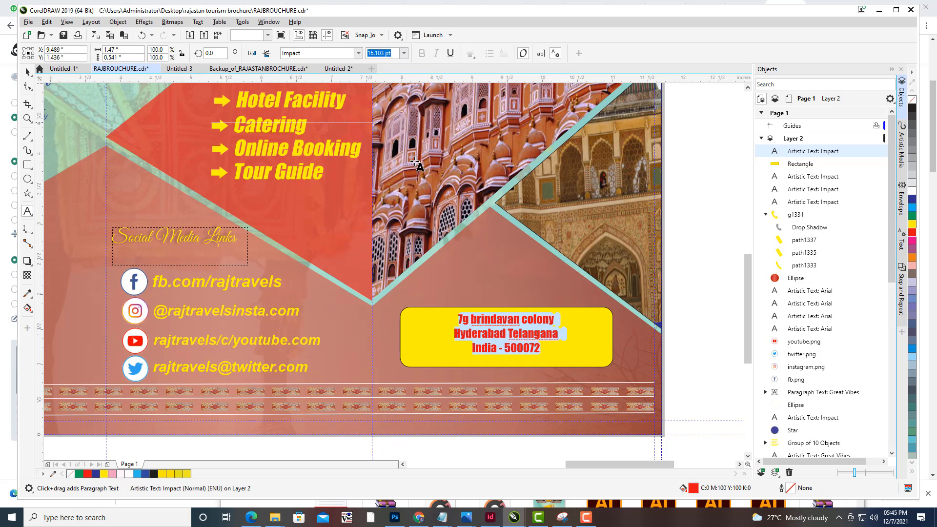
pyautogui.click(28, 72)
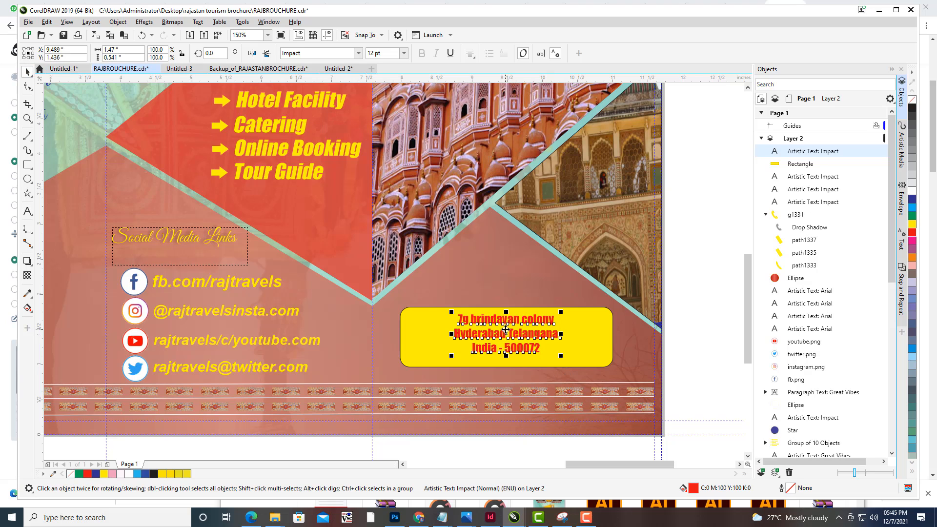
pyautogui.moveTo(505, 336); pyautogui.dragTo(504, 344)
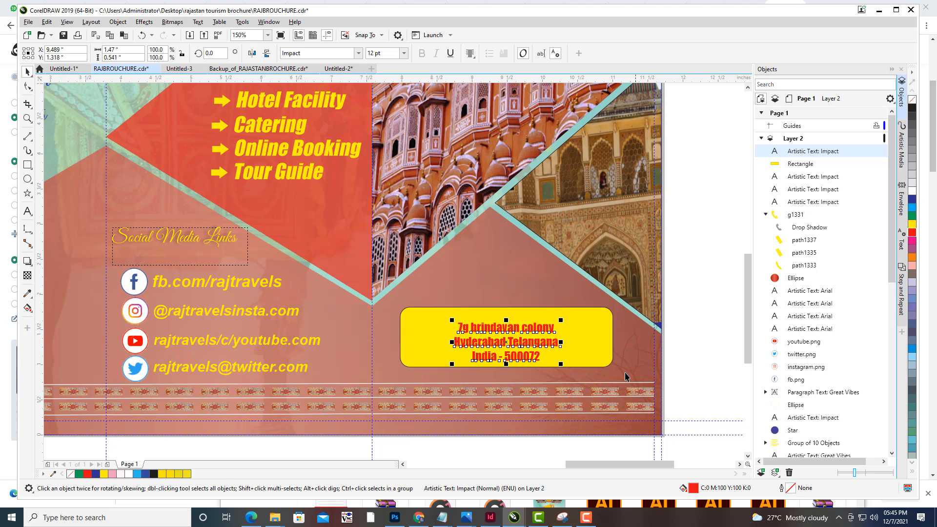
# - Add a new text line "RAJ TRAVELS COMPANY PVT LTD" just above the yellow address box
pyautogui.click(27, 213)
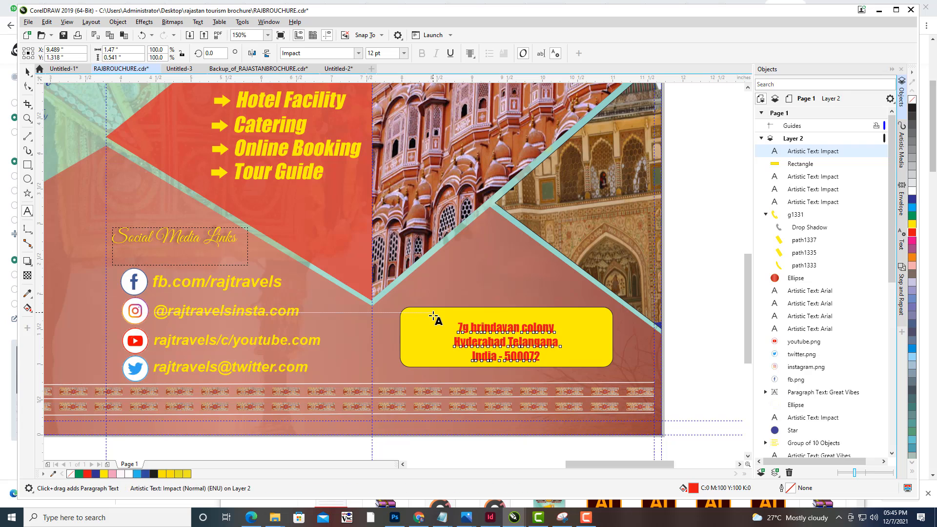
pyautogui.click(433, 316)
pyautogui.write('r')
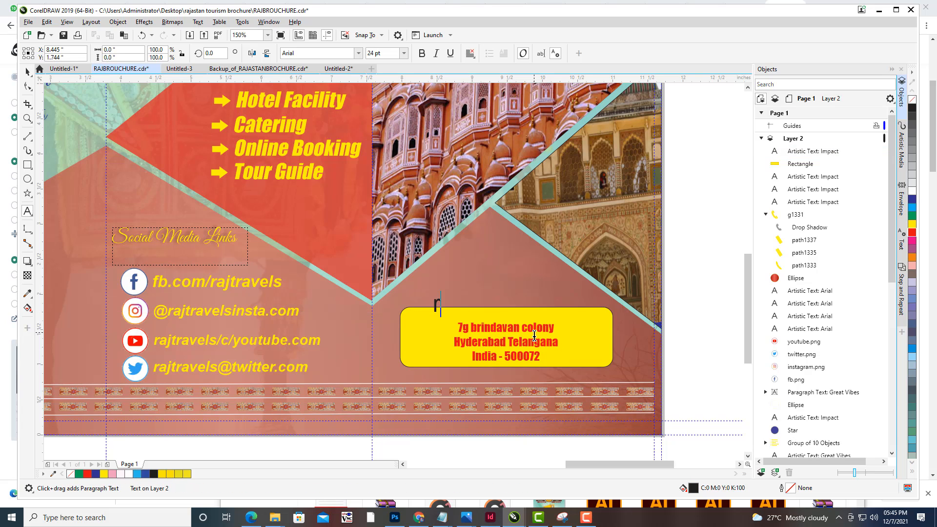
pyautogui.press('BackSpace')
pyautogui.write('RAJ T')
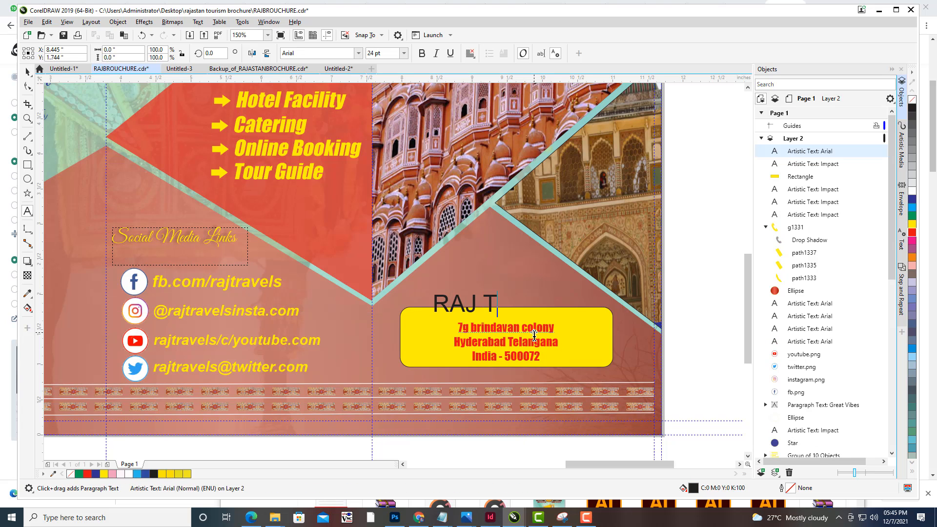
pyautogui.write('RAVELS ')
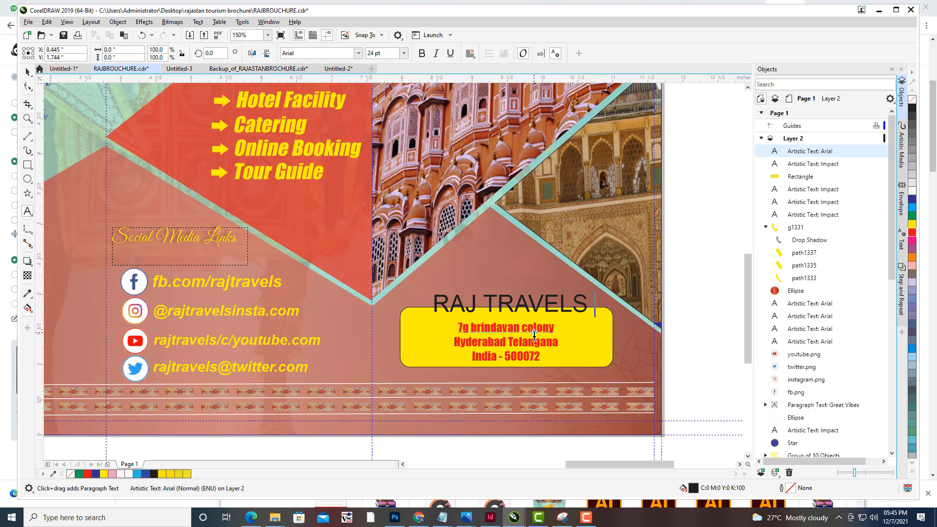
pyautogui.write('COMPANY ')
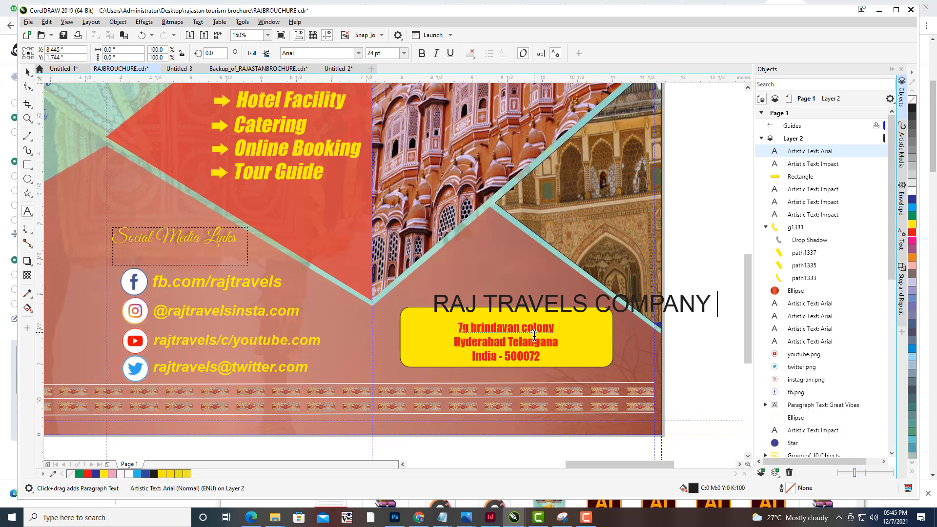
pyautogui.write('PVT LTD')
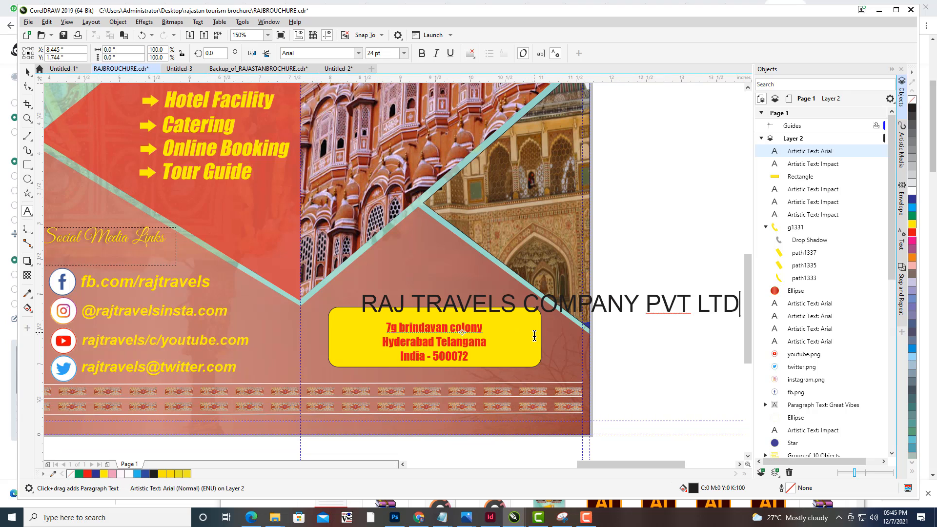
# - Scale the company name down to about 11.5 pt and position it along the top of the yellow box
pyautogui.click(27, 72)
pyautogui.moveTo(481, 320); pyautogui.dragTo(401, 330)
pyautogui.moveTo(657, 304); pyautogui.dragTo(604, 303)
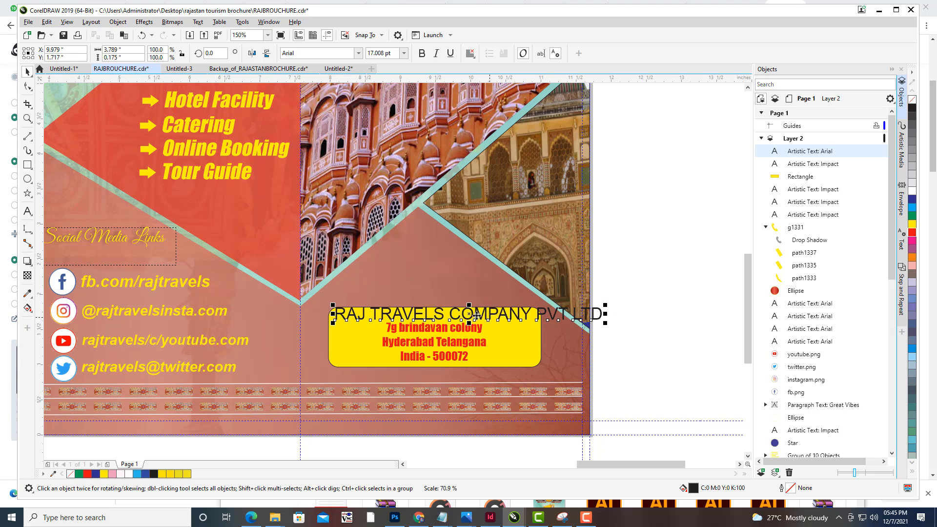
pyautogui.moveTo(466, 317); pyautogui.dragTo(455, 321)
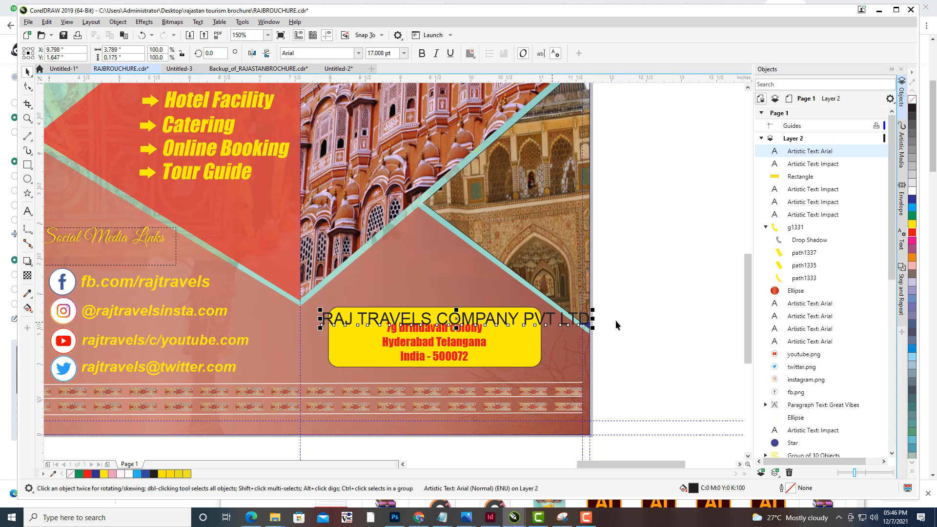
pyautogui.moveTo(593, 311); pyautogui.dragTo(572, 312)
pyautogui.moveTo(479, 321); pyautogui.dragTo(468, 320)
pyautogui.moveTo(560, 310); pyautogui.dragTo(554, 311)
pyautogui.moveTo(487, 318); pyautogui.dragTo(477, 318)
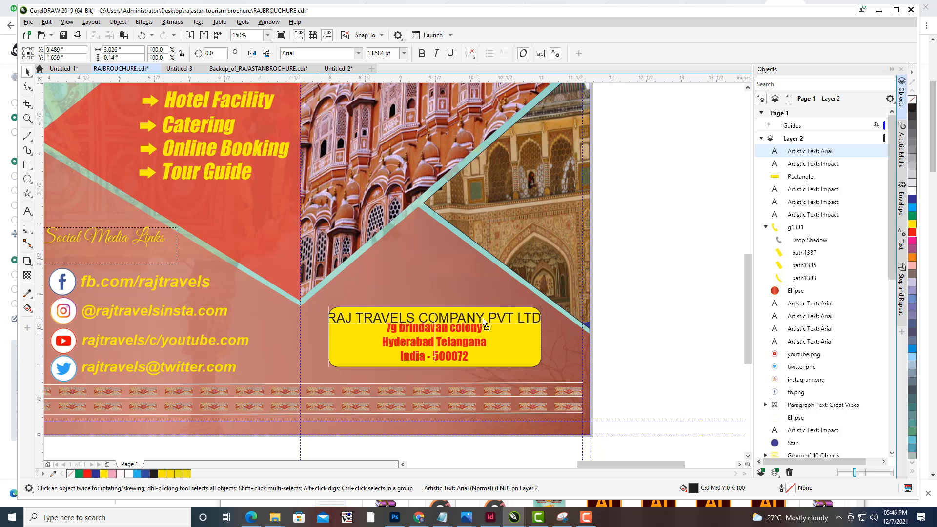
pyautogui.moveTo(541, 310)
pyautogui.mouseDown()
pyautogui.moveTo(549, 310)
pyautogui.moveTo(529, 311)
pyautogui.mouseUp()
pyautogui.press('Up')
pyautogui.press('Up')
pyautogui.press('Up')
pyautogui.press('Up')
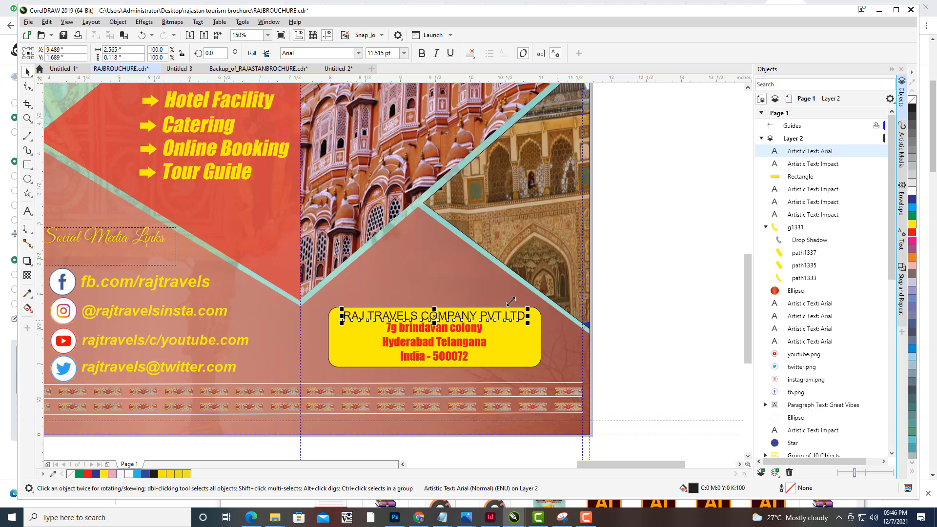
# - Join the first two address lines into one line and move the address text slightly down
pyautogui.click(444, 347)
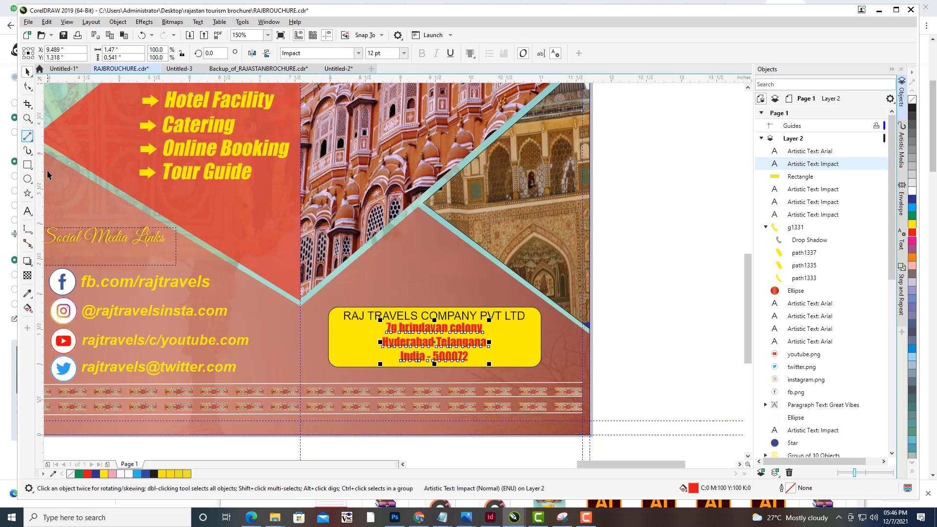
pyautogui.click(27, 211)
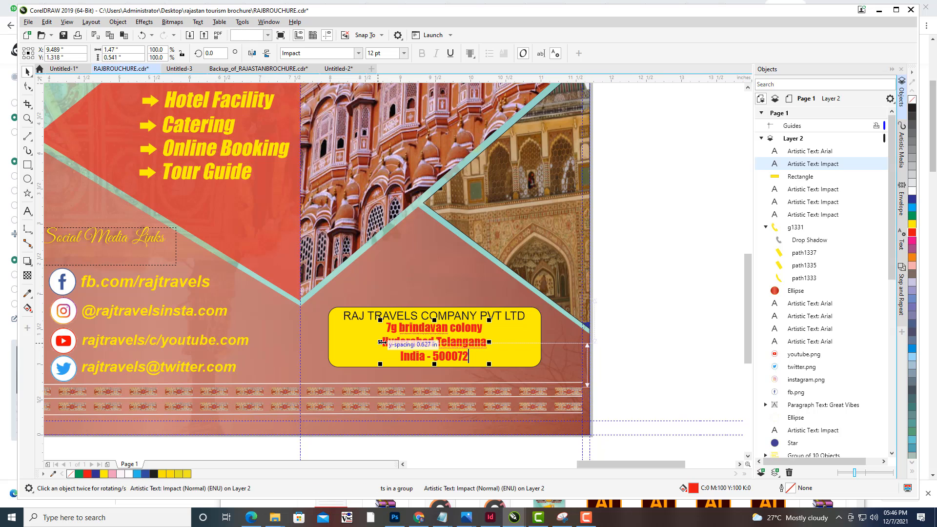
pyautogui.click(385, 342)
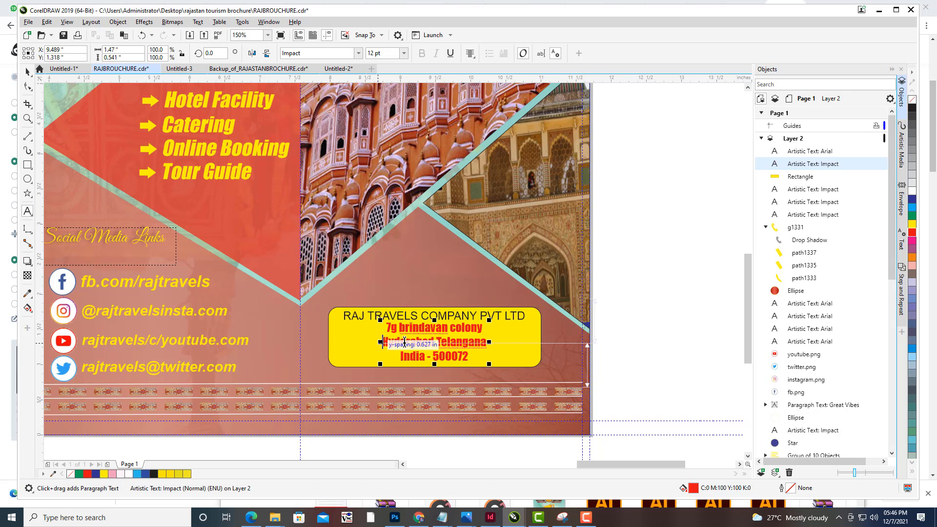
pyautogui.press('BackSpace')
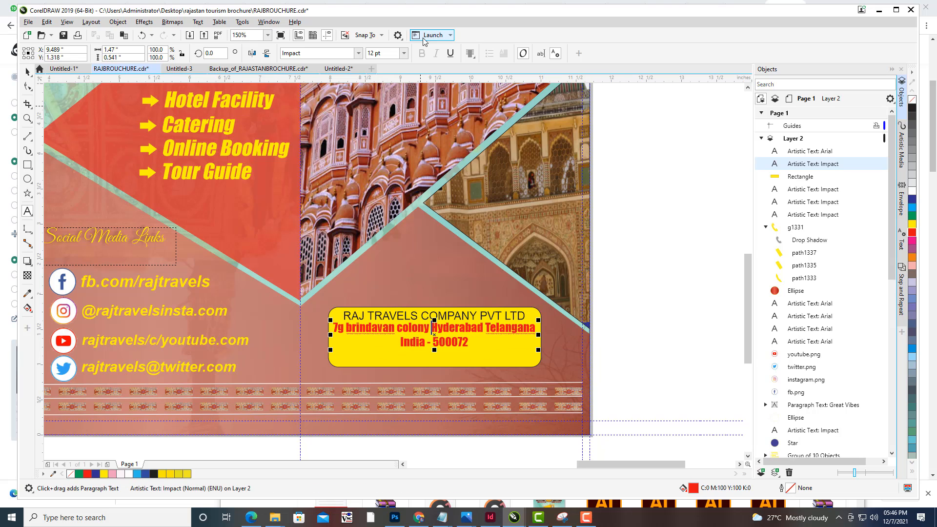
pyautogui.click(26, 73)
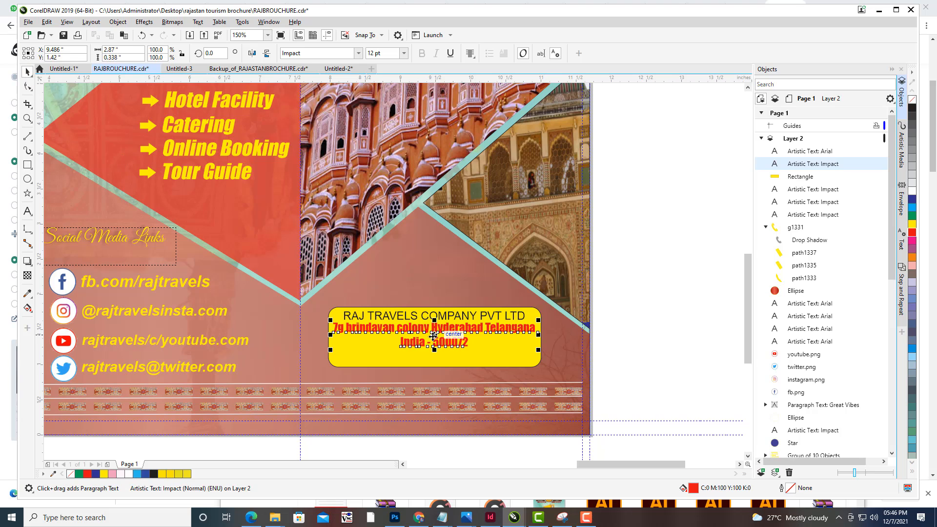
pyautogui.moveTo(433, 345); pyautogui.dragTo(432, 353)
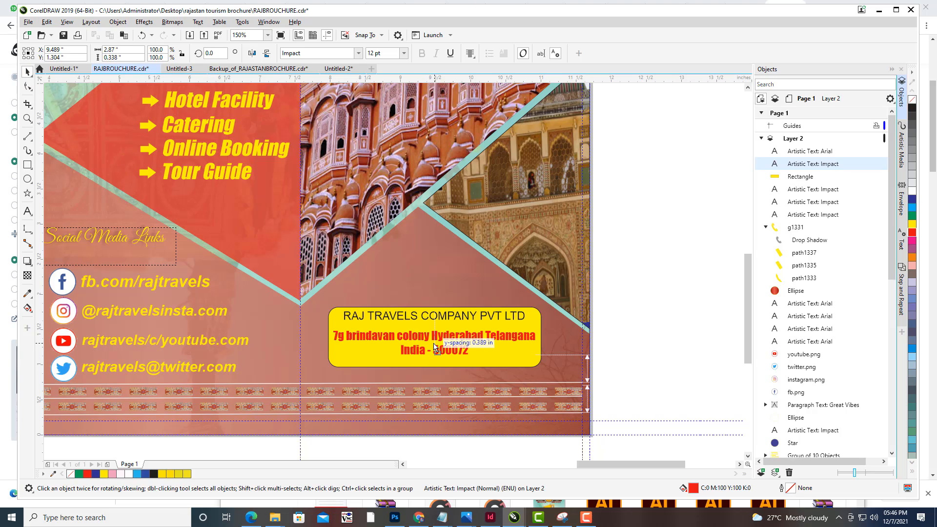
# - Make the company name bold and change its font to Impact
pyautogui.click(414, 322)
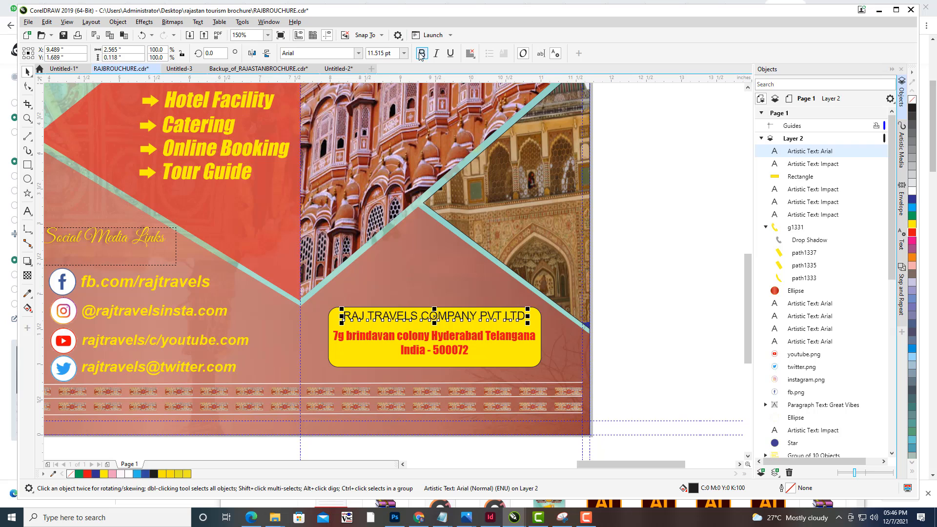
pyautogui.hotkey('ctrl', 'b')
pyautogui.click(311, 54)
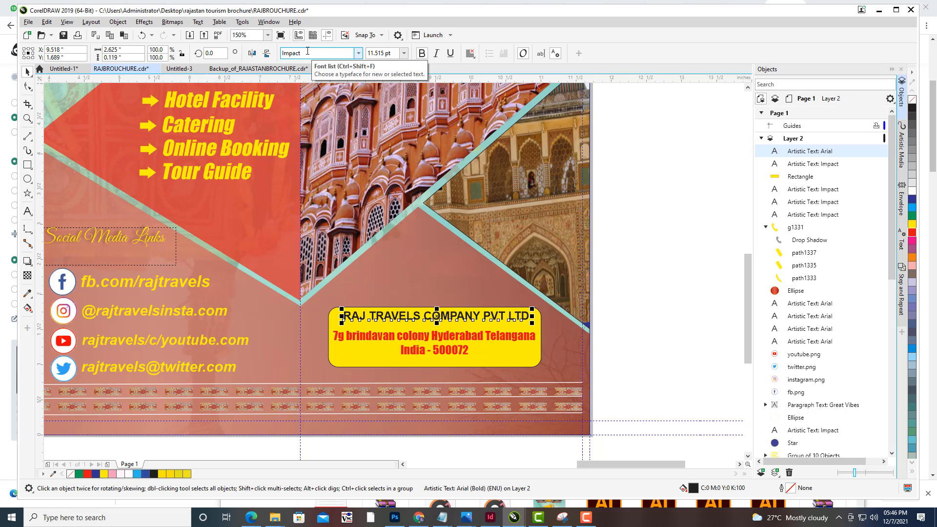
pyautogui.write('Impact')
pyautogui.press('Return')
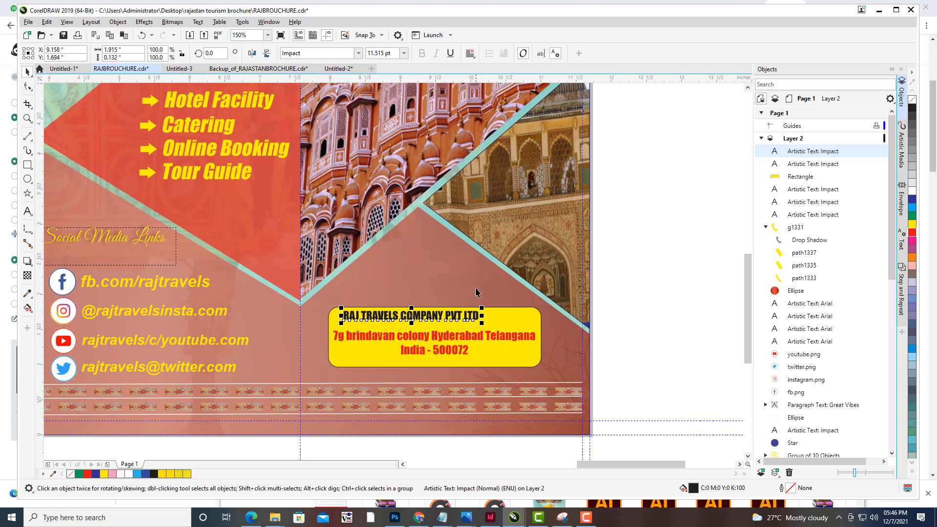
# - Enlarge the company name to about 16.5 pt and center it across the top of the yellow box
pyautogui.moveTo(482, 306); pyautogui.dragTo(505, 297)
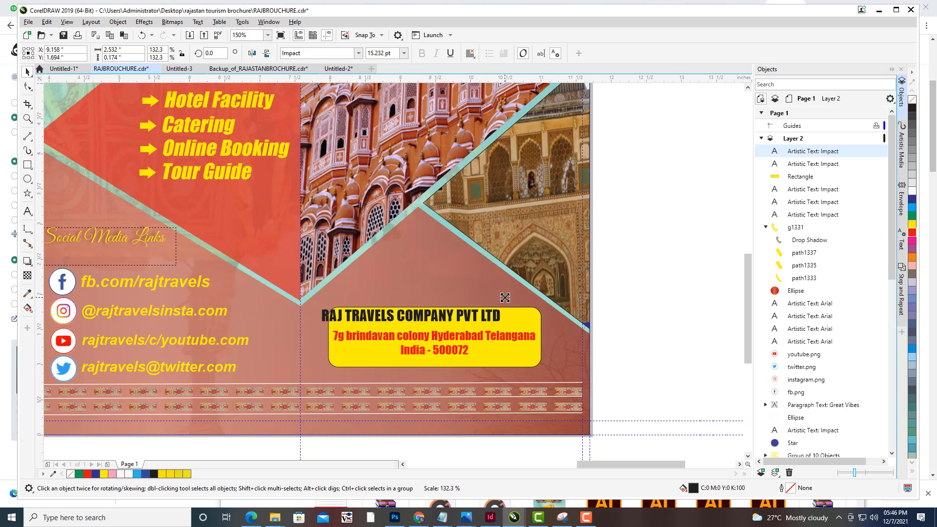
pyautogui.moveTo(409, 319); pyautogui.dragTo(441, 320)
pyautogui.moveTo(527, 309); pyautogui.dragTo(532, 305)
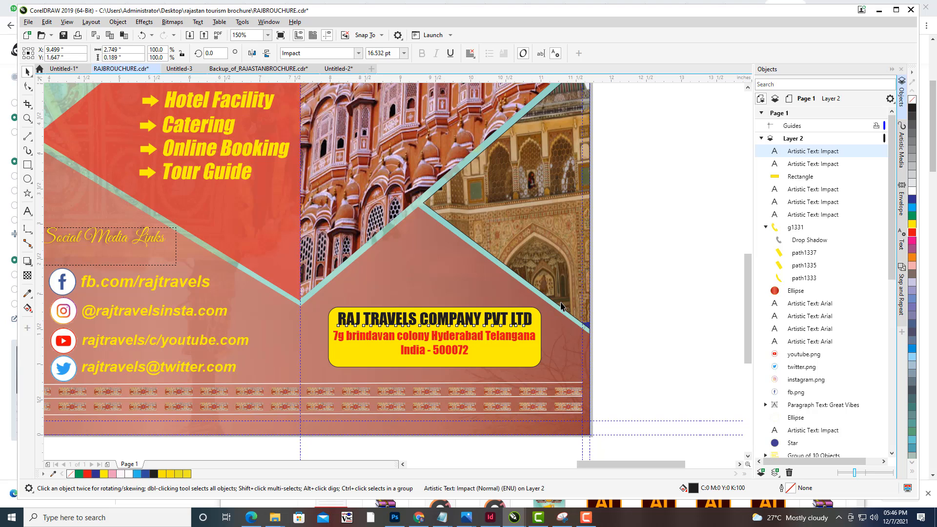
pyautogui.press('Down')
pyautogui.click(648, 299)
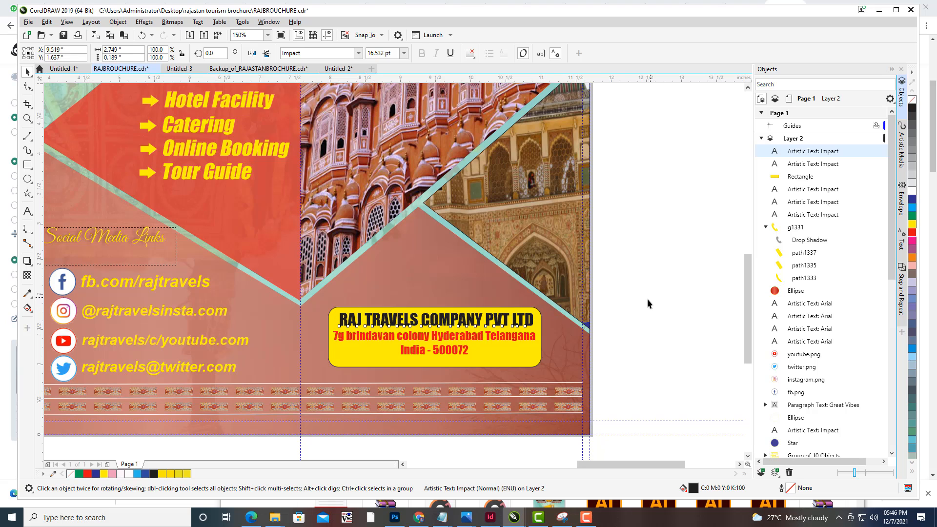
# - Colour the company name red
pyautogui.click(481, 322)
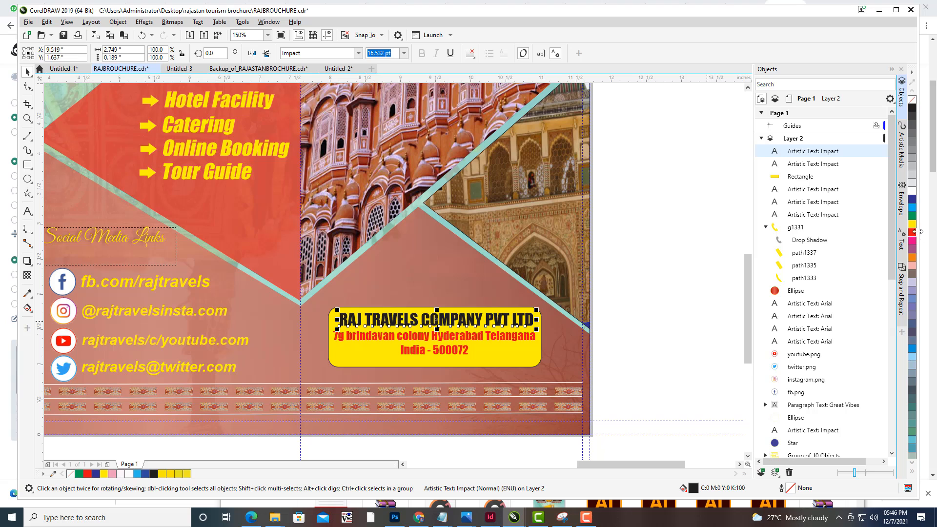
pyautogui.click(913, 232)
pyautogui.click(822, 242)
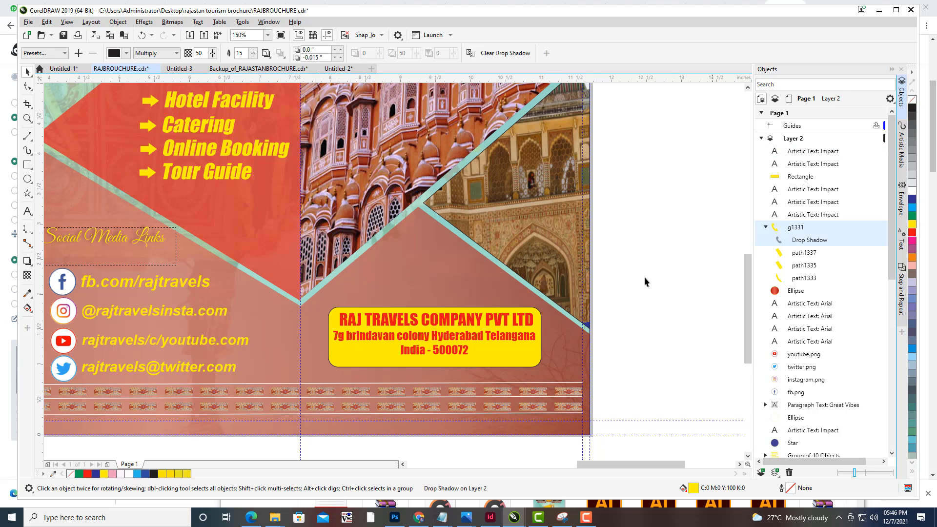
# - Zoom out and pan across the page to review the whole brochure layout
pyautogui.scroll(-1, 593, 235)
pyautogui.moveTo(618, 198); pyautogui.dragTo(667, 251)
pyautogui.moveTo(660, 200); pyautogui.dragTo(700, 209)
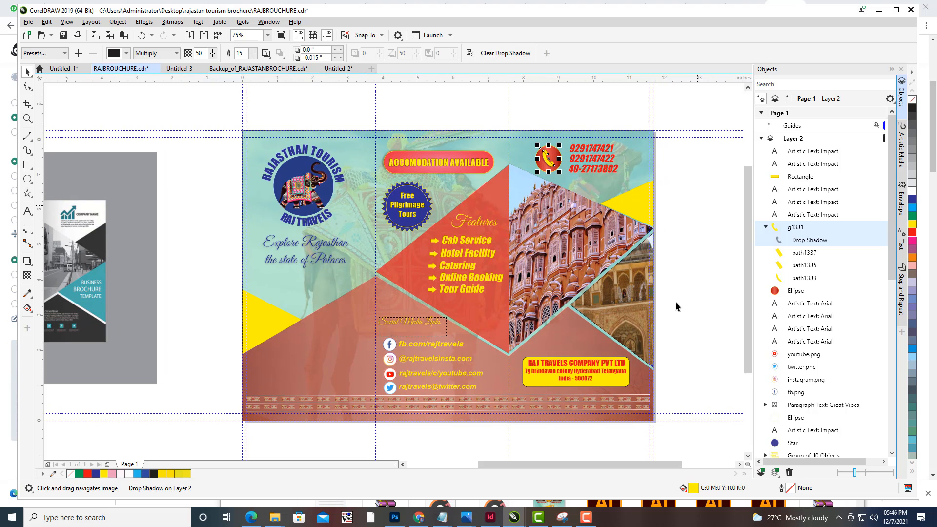
pyautogui.moveTo(372, 292); pyautogui.dragTo(584, 239)
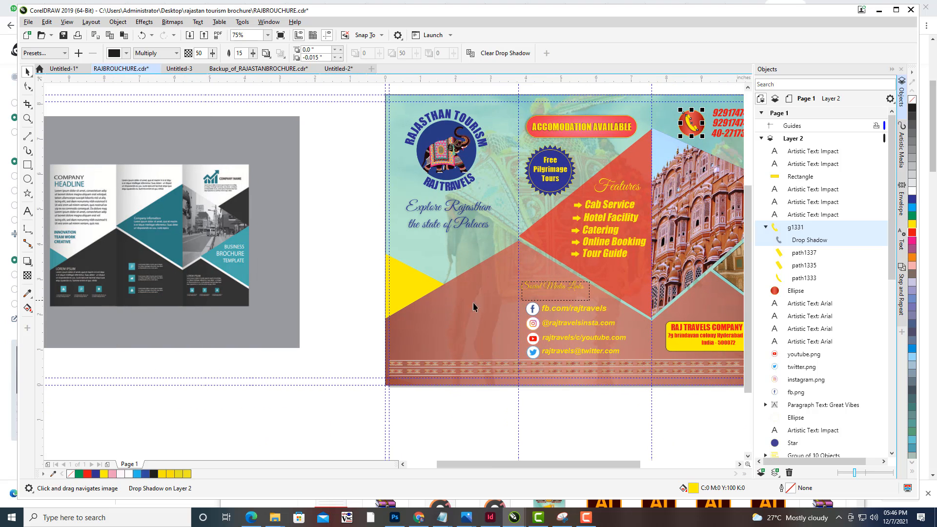
pyautogui.moveTo(510, 225); pyautogui.dragTo(470, 248)
pyautogui.moveTo(590, 237); pyautogui.dragTo(539, 223)
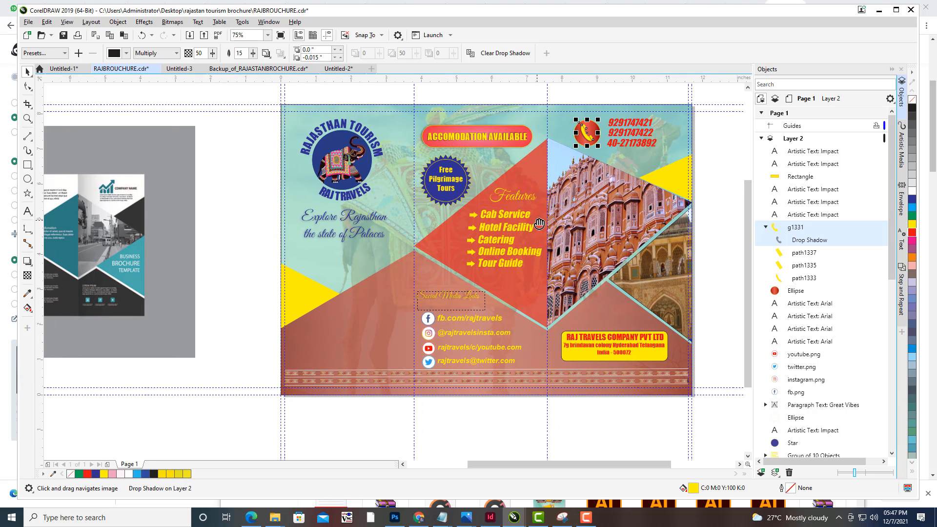
pyautogui.moveTo(483, 315); pyautogui.dragTo(533, 294)
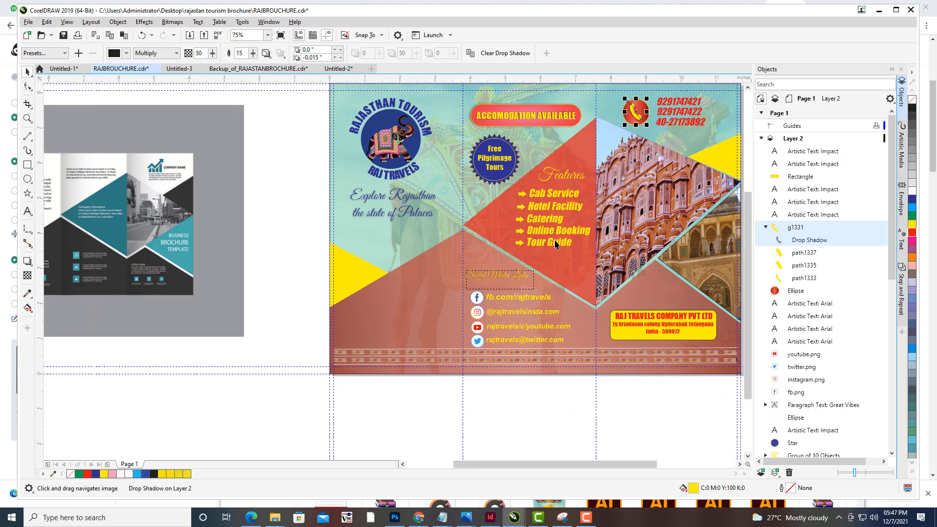
# - Insert a QR code and place it beside the social media links heading, left of the links
pyautogui.moveTo(558, 237); pyautogui.dragTo(551, 201)
pyautogui.moveTo(523, 246); pyautogui.dragTo(517, 256)
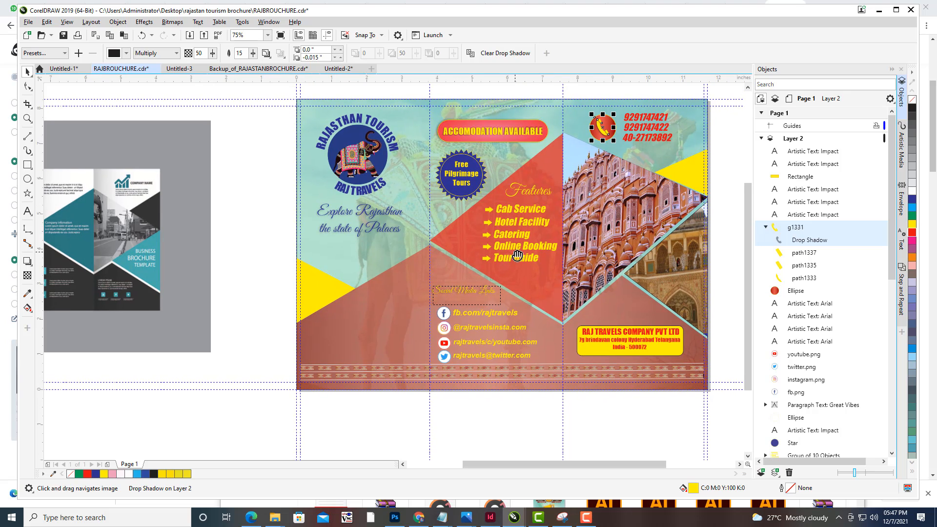
pyautogui.moveTo(533, 268); pyautogui.dragTo(550, 245)
pyautogui.moveTo(450, 273); pyautogui.dragTo(475, 280)
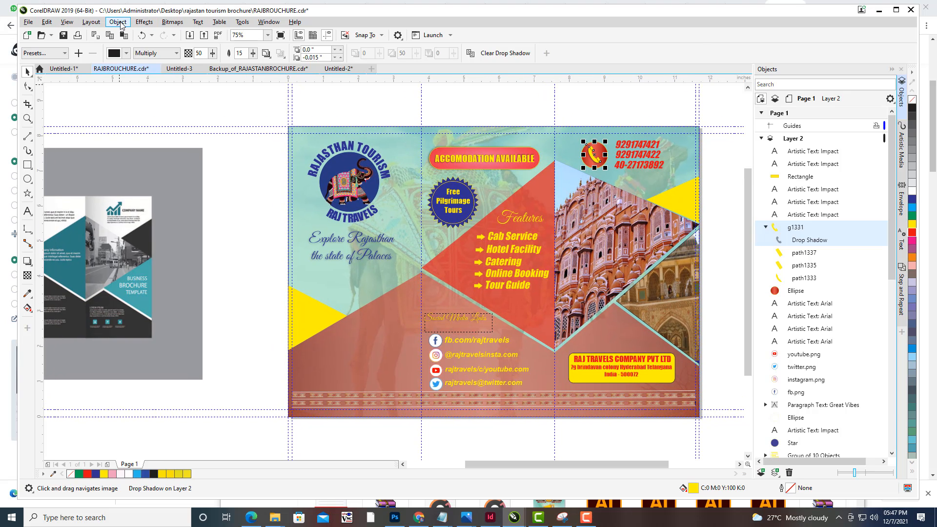
pyautogui.click(118, 21)
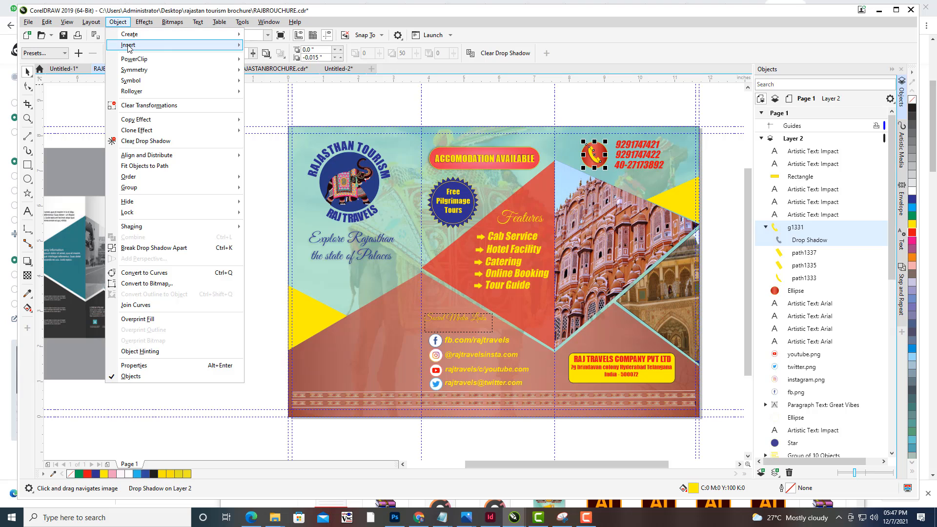
pyautogui.moveTo(229, 45)
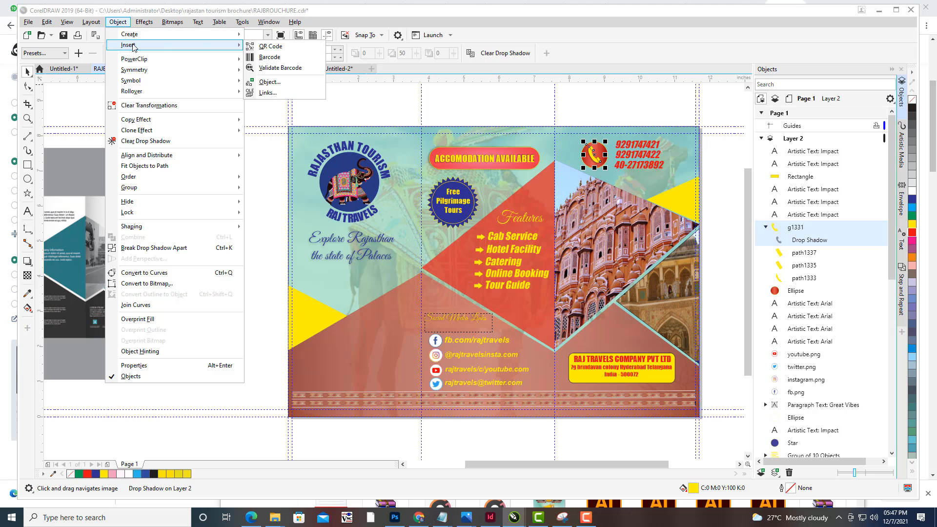
pyautogui.click(288, 47)
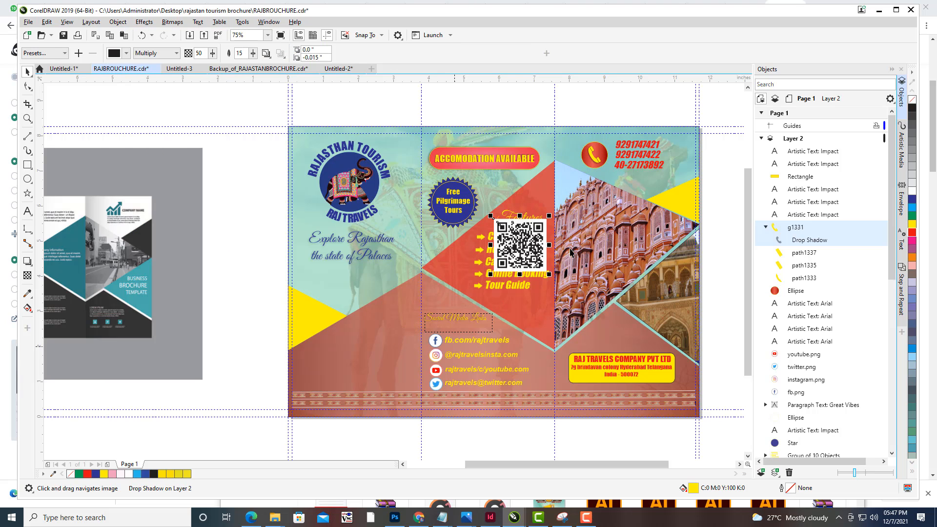
pyautogui.moveTo(500, 264); pyautogui.dragTo(404, 323)
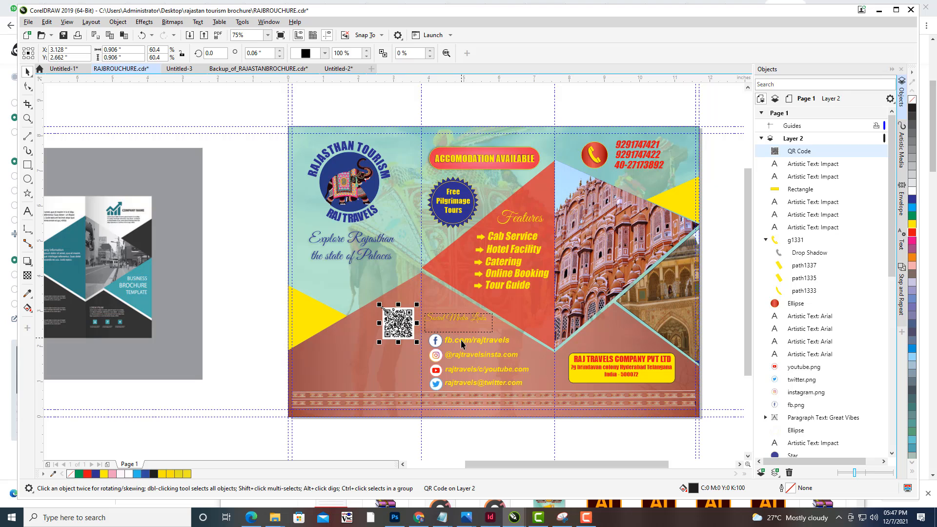
pyautogui.press('Up')
pyautogui.press('Up')
pyautogui.press('Up')
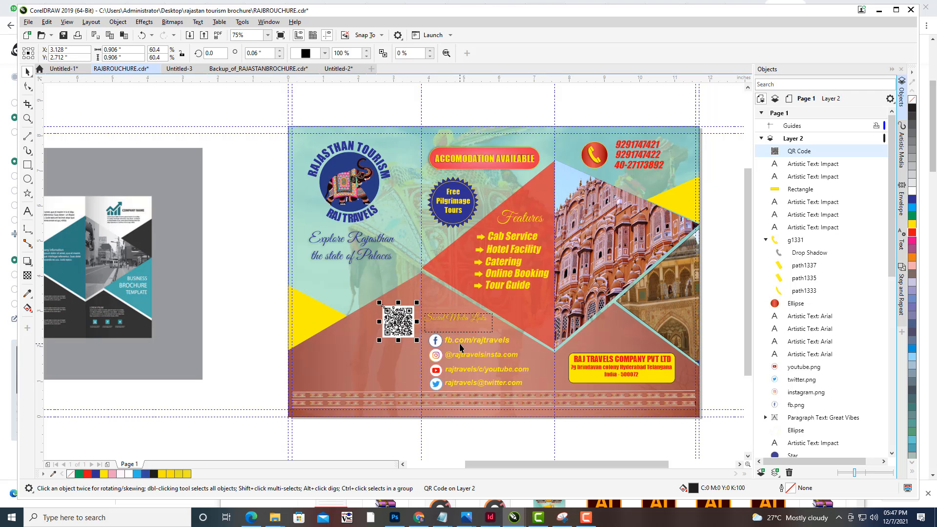
# - Add the text COUPONS AVAILABLE below the QR code in the lower panel
pyautogui.click(222, 269)
pyautogui.moveTo(543, 224)
pyautogui.mouseDown()
pyautogui.moveTo(532, 168)
pyautogui.moveTo(557, 216)
pyautogui.mouseUp()
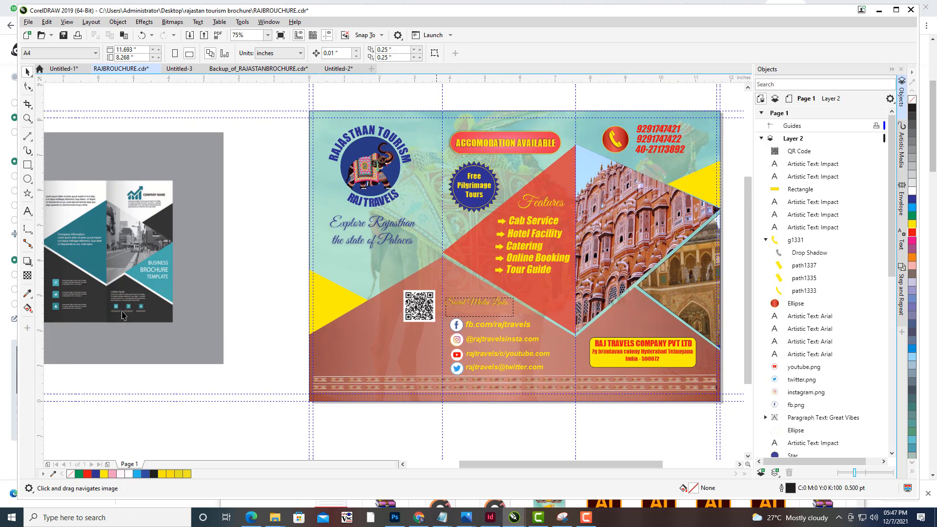
pyautogui.click(28, 166)
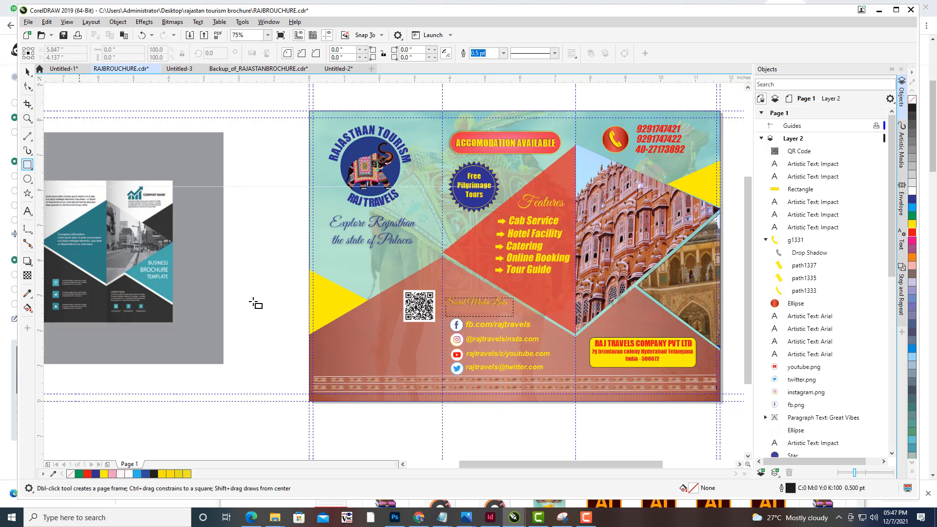
pyautogui.click(27, 210)
pyautogui.click(338, 337)
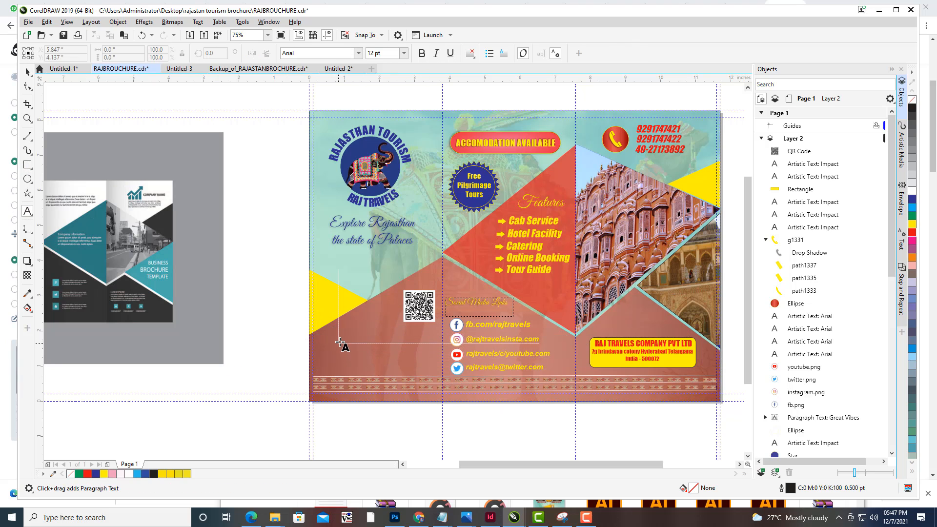
pyautogui.write('COUPONS AVAILABLE')
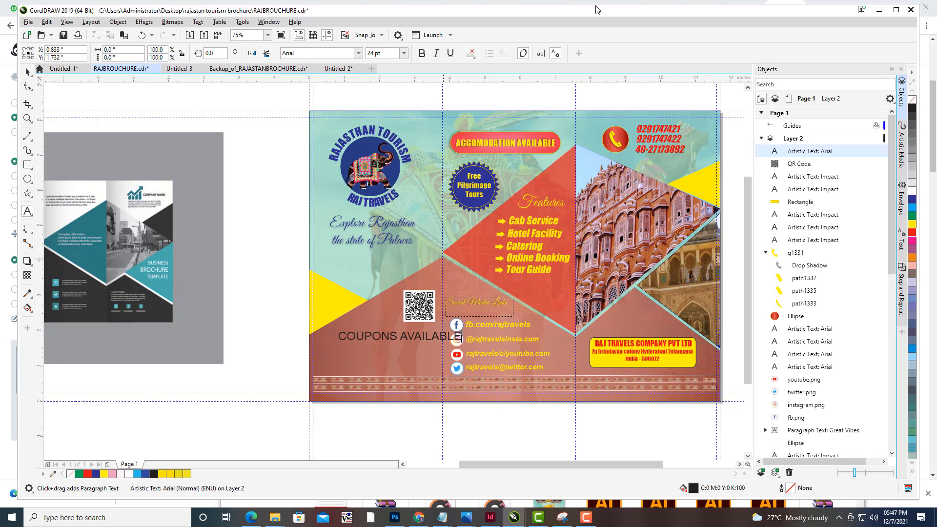
pyautogui.press('Escape')
pyautogui.click(26, 72)
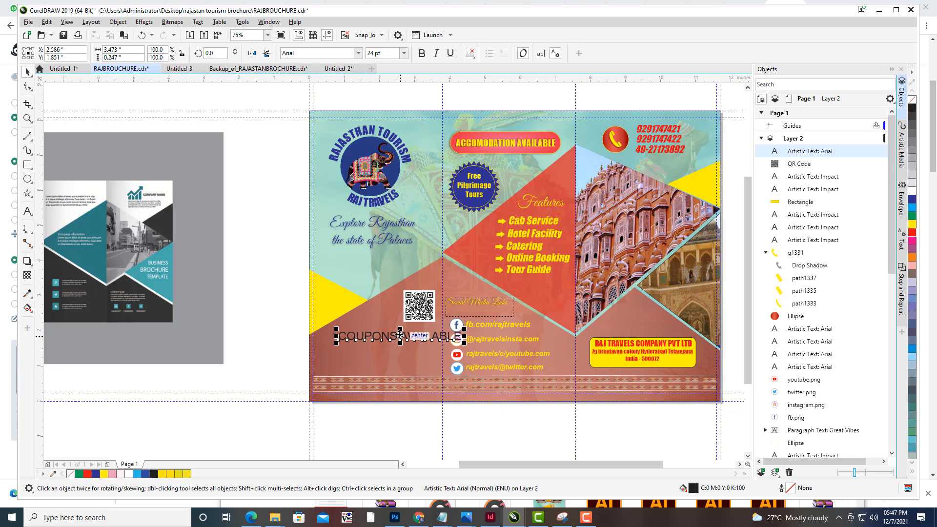
# - Reposition the coupon text, make it bold and change its font to Impact
pyautogui.moveTo(400, 336); pyautogui.dragTo(381, 336)
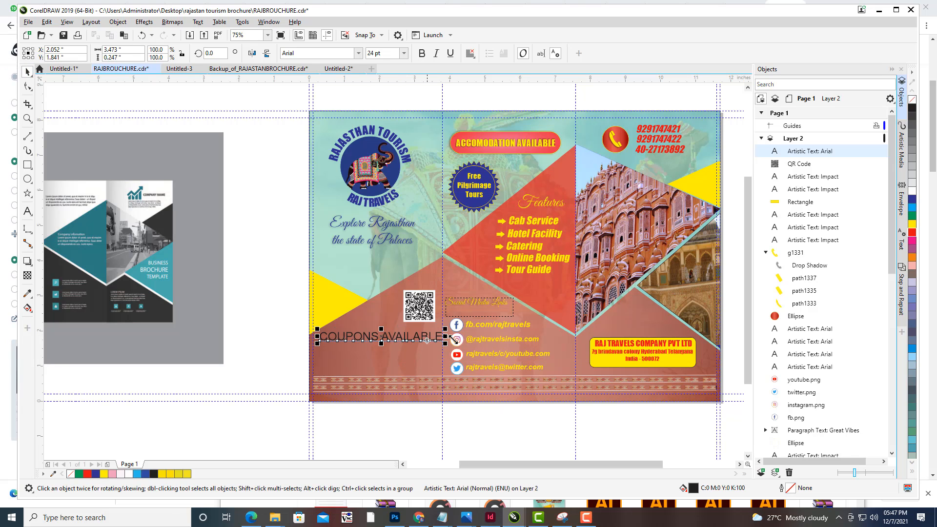
pyautogui.moveTo(445, 330); pyautogui.dragTo(440, 330)
pyautogui.click(421, 53)
pyautogui.click(316, 54)
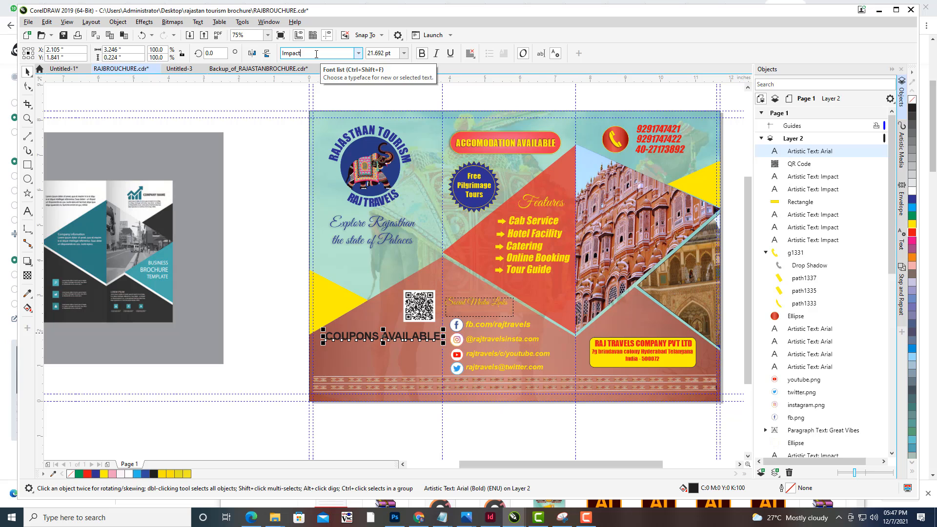
pyautogui.press('Return')
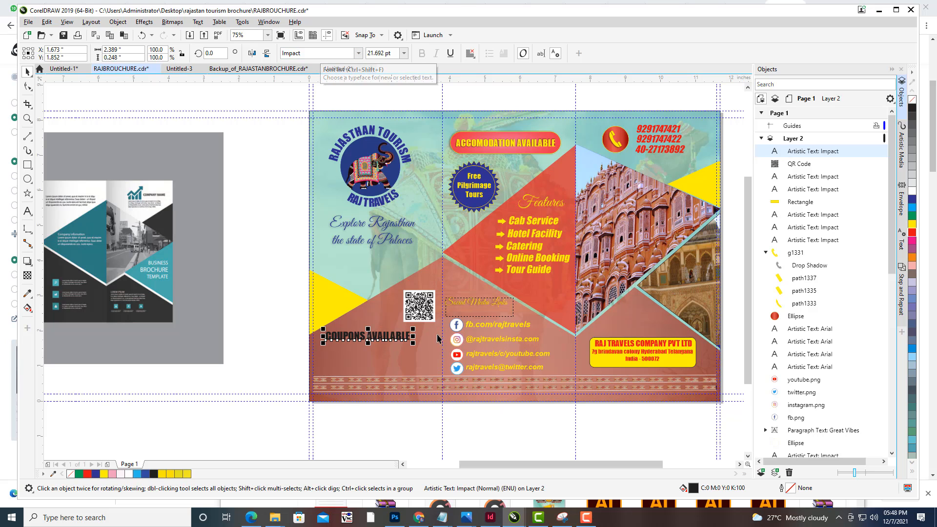
# - Enlarge the coupon text to about 25 pt, colour it yellow and nudge it right
pyautogui.moveTo(414, 327); pyautogui.dragTo(373, 336)
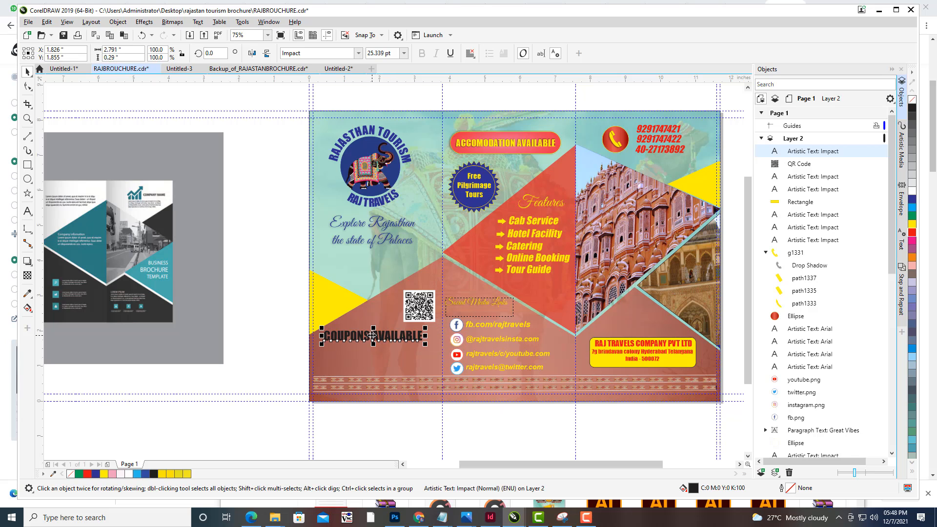
pyautogui.click(912, 226)
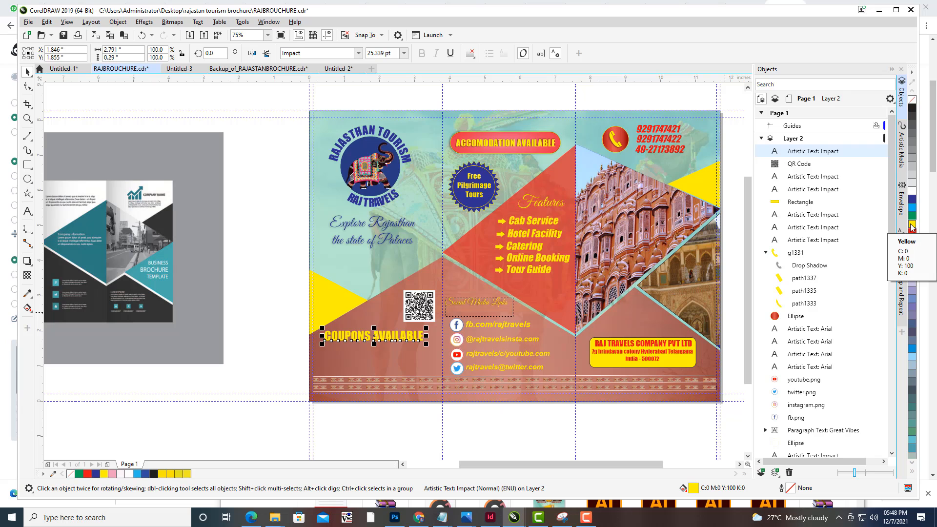
pyautogui.press('Right')
pyautogui.press('Right')
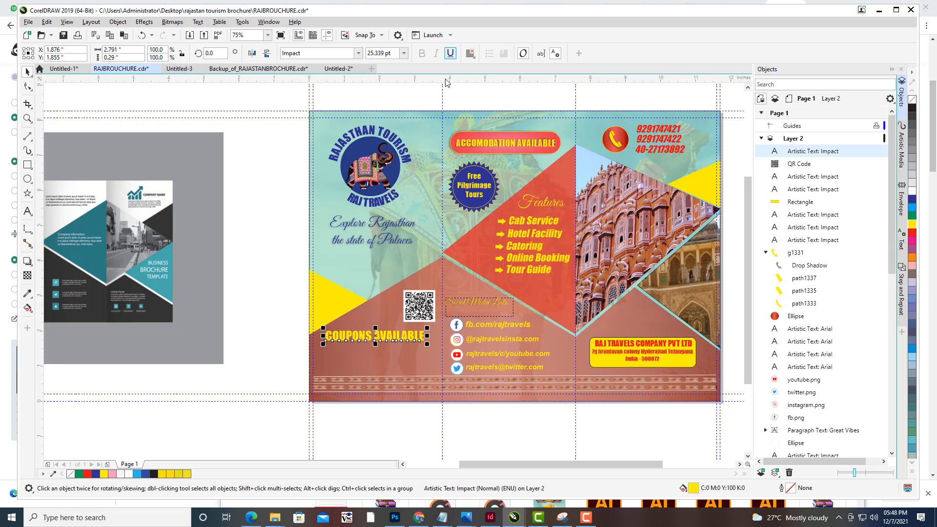
# - Skew the coupon text horizontally into a slant and nudge it into place
pyautogui.click(379, 333)
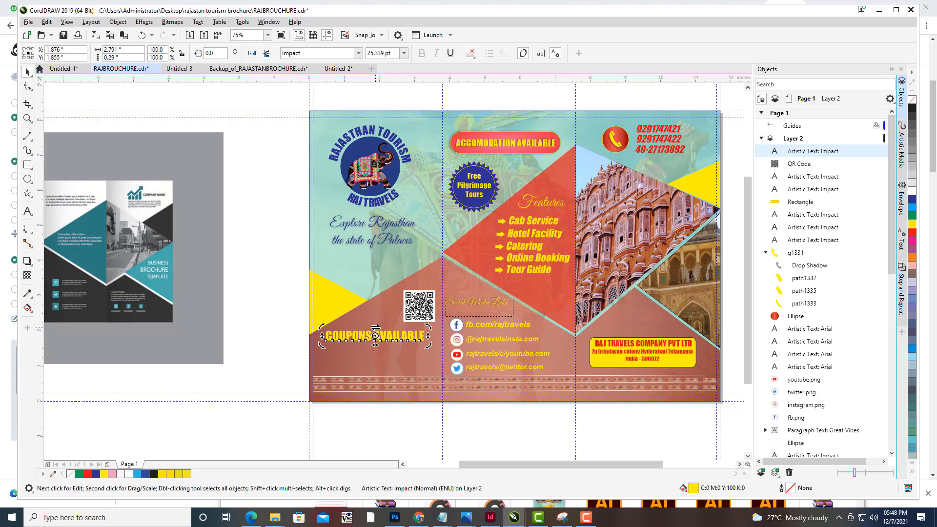
pyautogui.moveTo(376, 328); pyautogui.dragTo(385, 327)
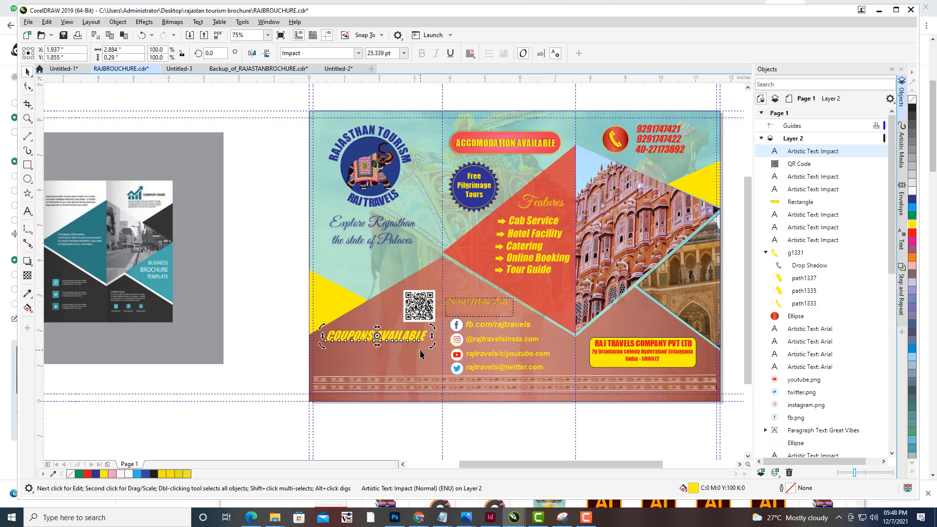
pyautogui.press('Left')
pyautogui.press('Left')
pyautogui.press('Left')
pyautogui.press('Left')
pyautogui.press('Left')
pyautogui.press('Down')
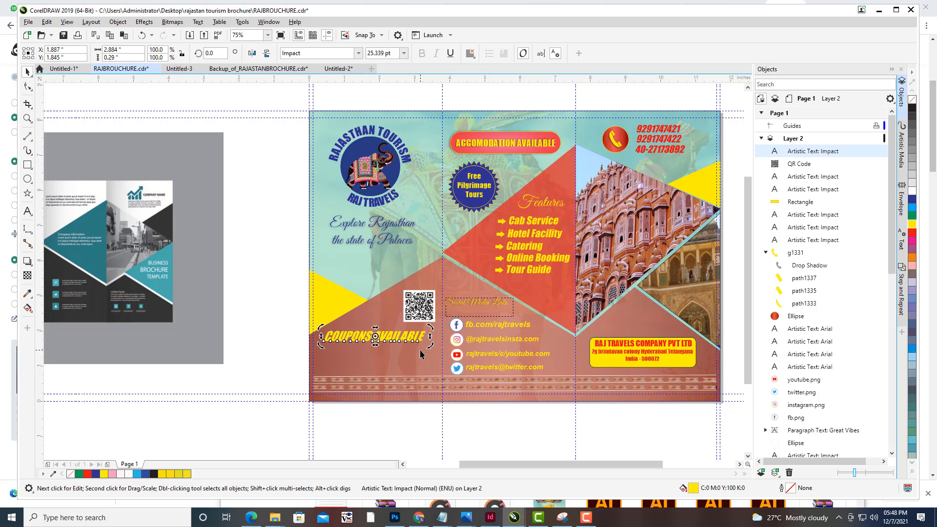
pyautogui.click(266, 314)
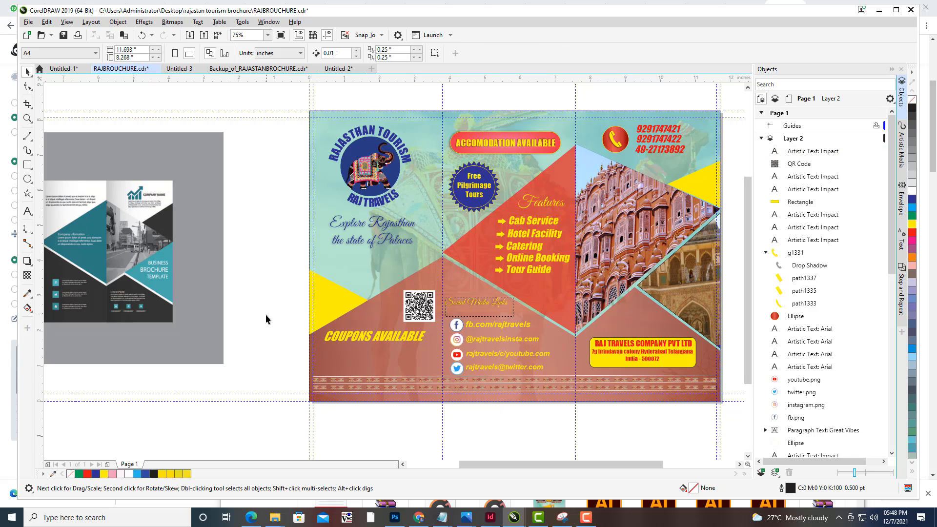
# - Add the text CONTACT below the coupon line
pyautogui.click(28, 212)
pyautogui.click(331, 360)
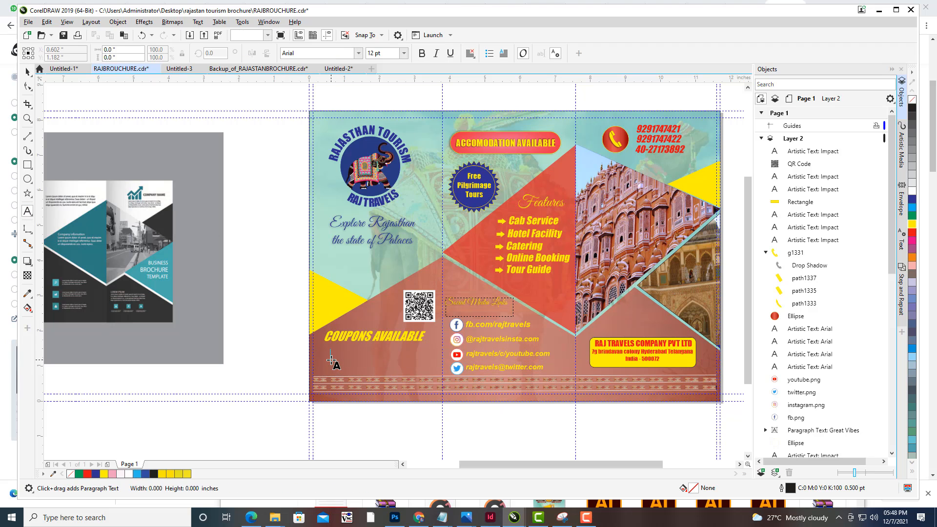
pyautogui.write('CONTACT')
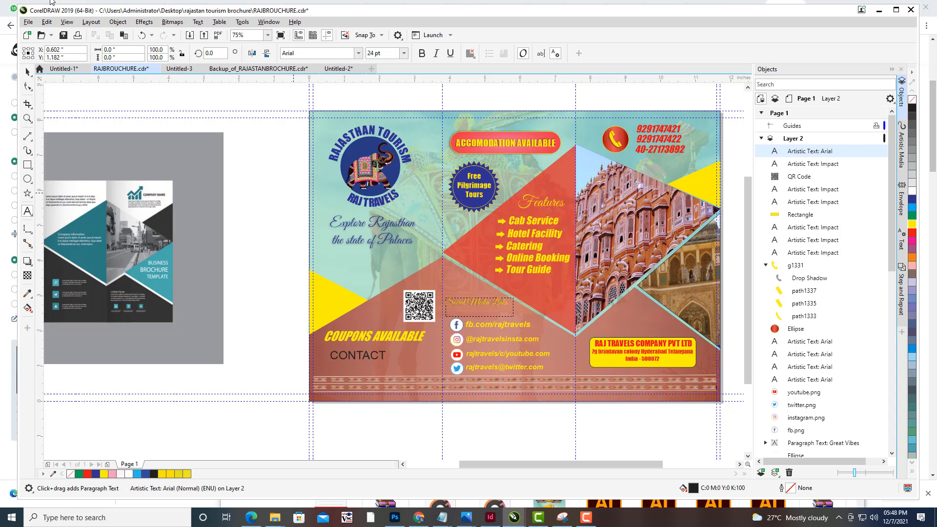
pyautogui.click(27, 74)
# - Shrink the CONTACT text to about 15 pt, position it under the coupon line and make it bold italic yellow
pyautogui.moveTo(357, 354); pyautogui.dragTo(350, 350)
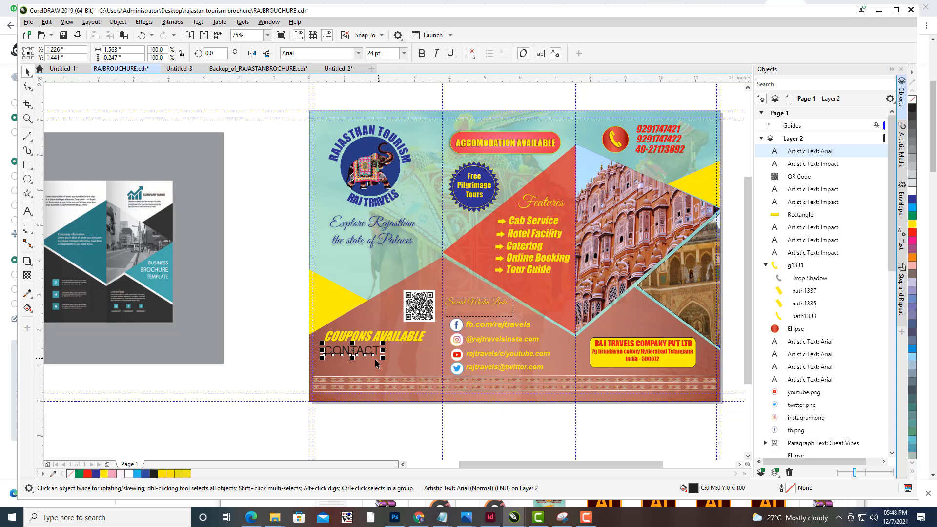
pyautogui.moveTo(383, 343); pyautogui.dragTo(342, 353)
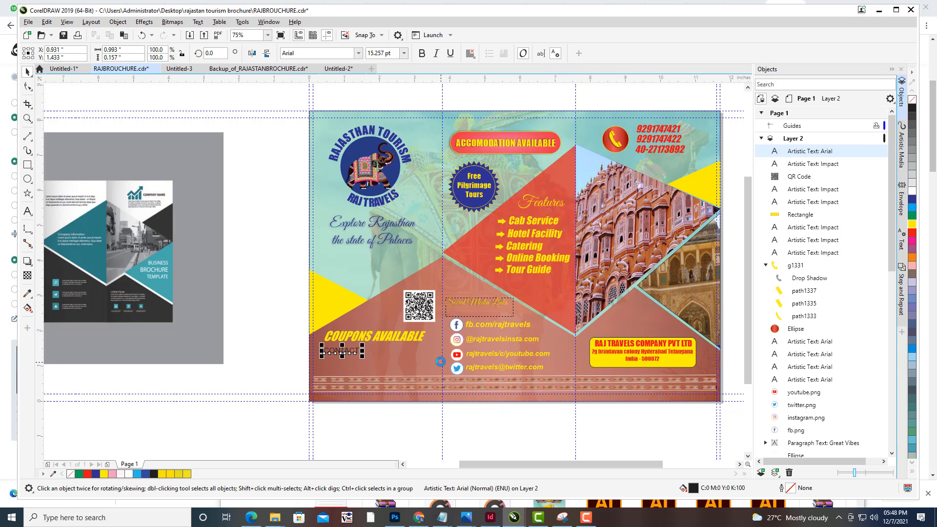
pyautogui.press('Left')
pyautogui.click(422, 54)
pyautogui.click(436, 54)
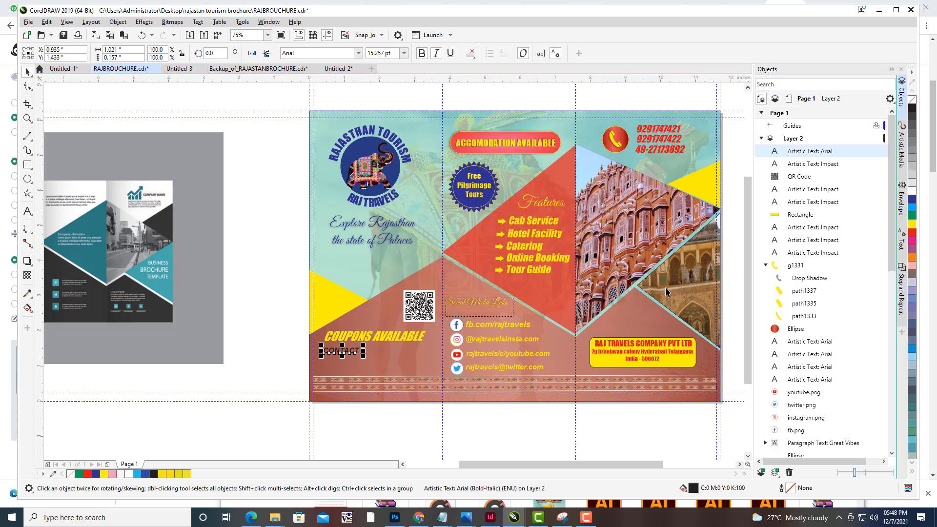
pyautogui.click(276, 247)
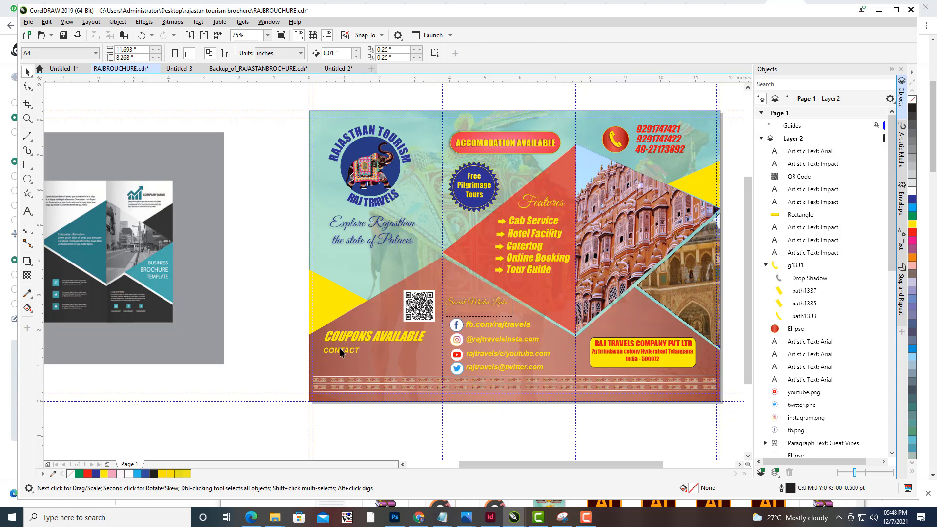
# - Append a colon to the CONTACT text
pyautogui.scroll(2, 426, 365)
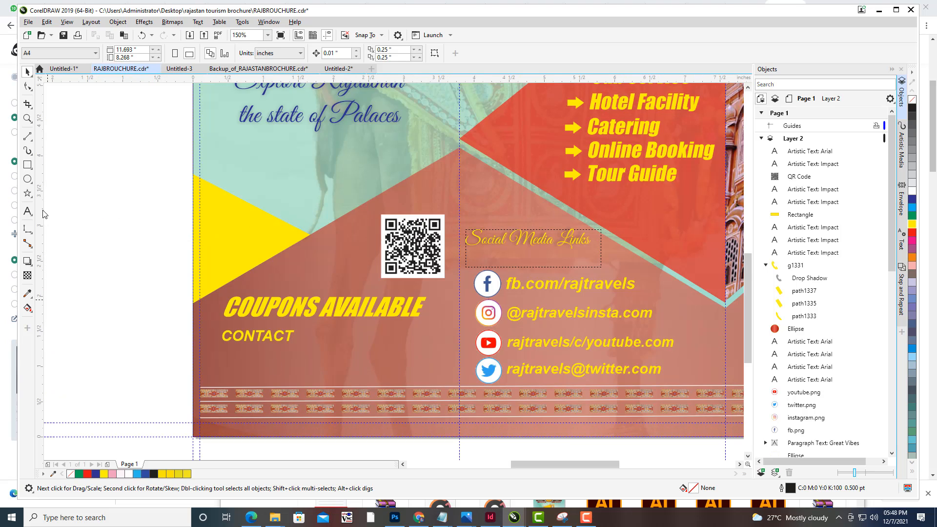
pyautogui.click(27, 211)
pyautogui.click(296, 337)
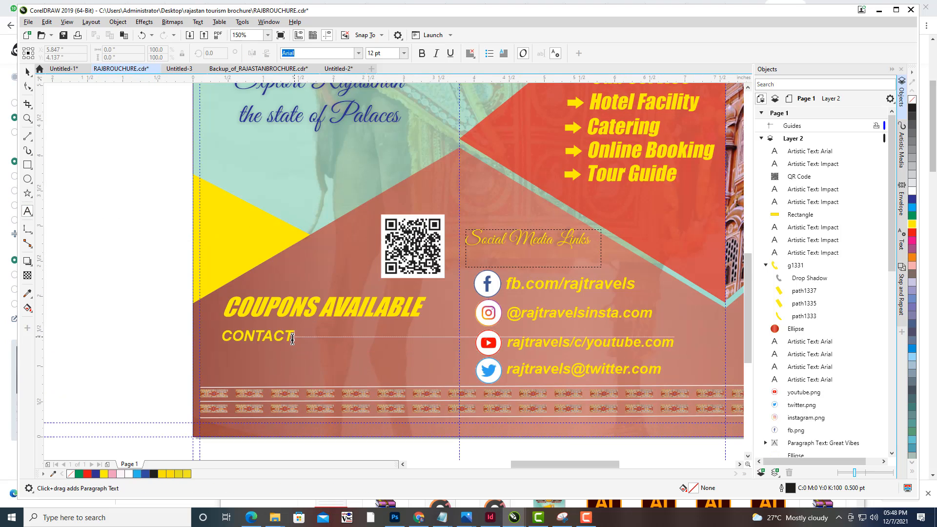
pyautogui.write(':')
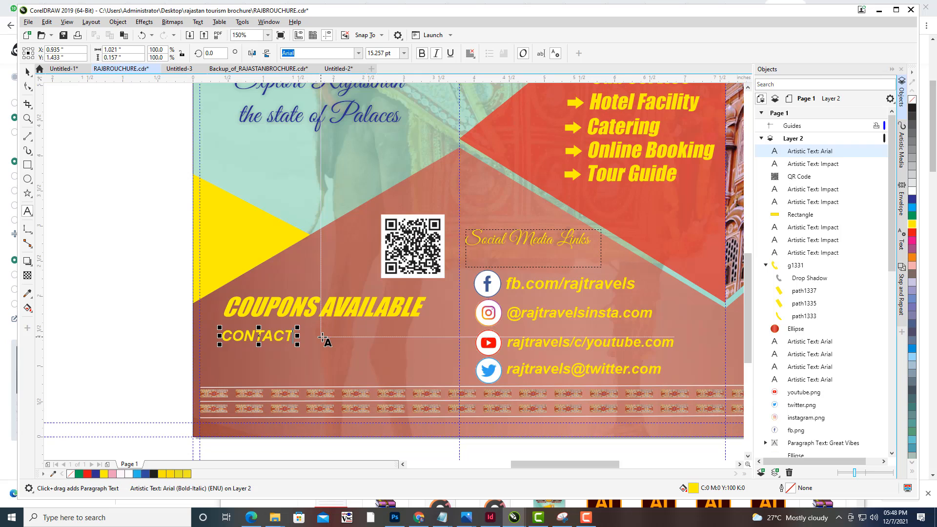
pyautogui.press('Escape')
# - Type the company's coupon e-mail address after the colon in the CONTACT line
pyautogui.click(323, 337)
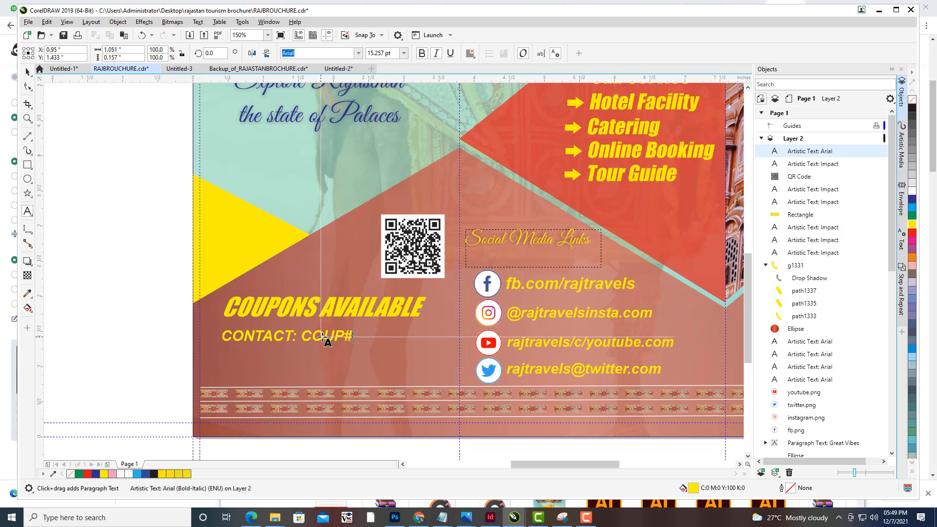
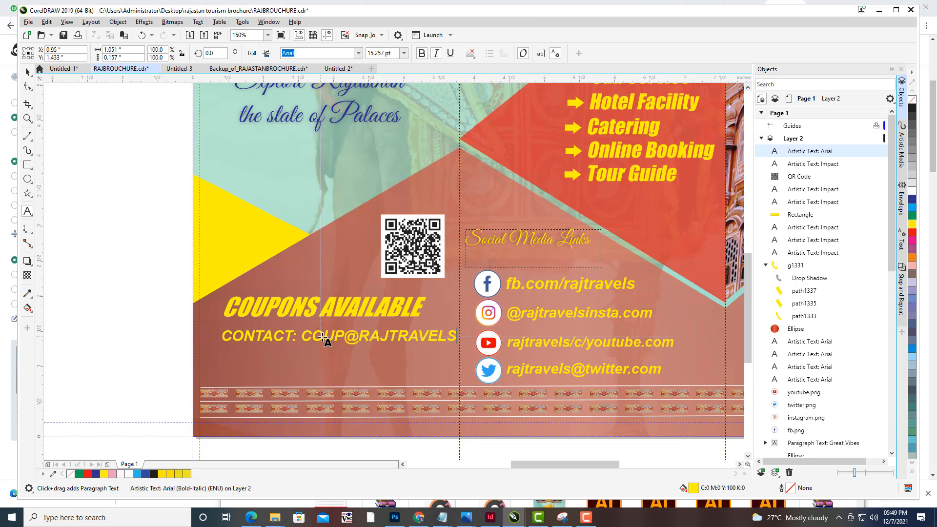
pyautogui.press('Escape')
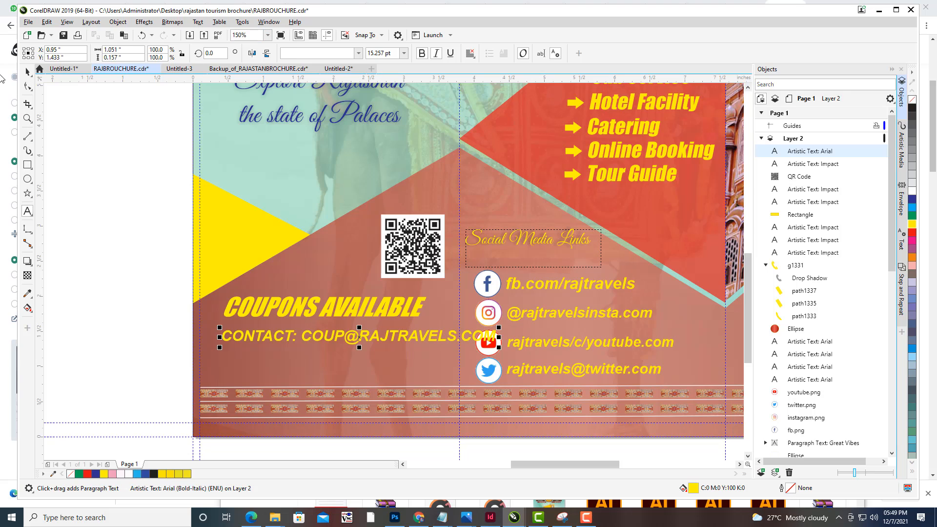
# - Scale down the CONTACT line and move it to align under the COUPONS AVAILABLE heading
pyautogui.press('space')
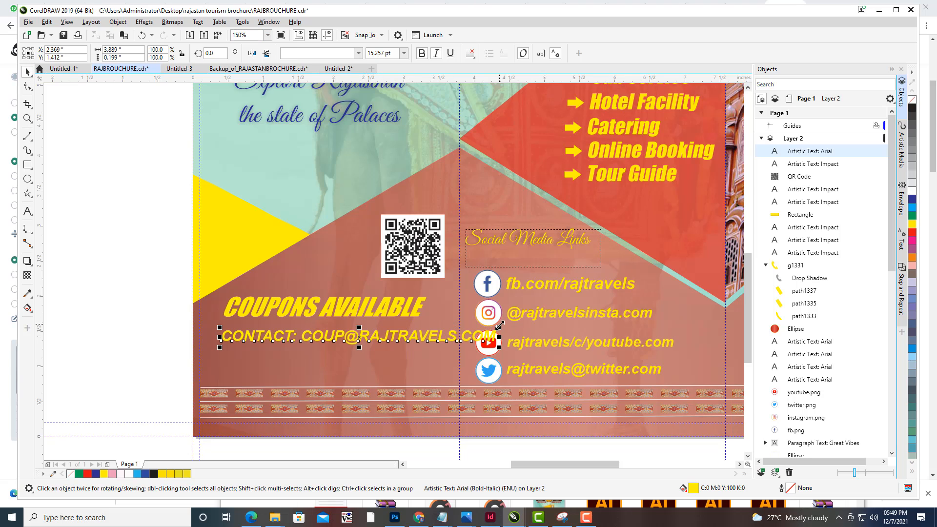
pyautogui.moveTo(497, 327); pyautogui.dragTo(476, 330)
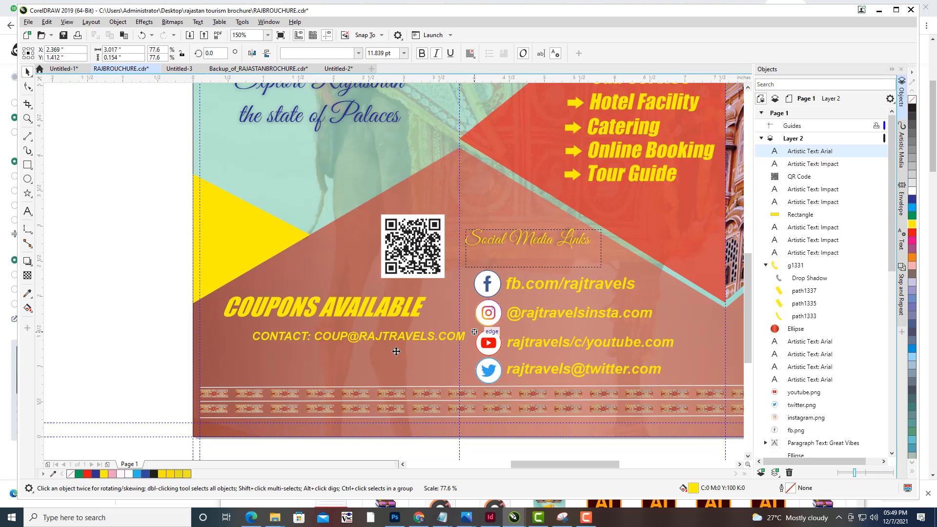
pyautogui.moveTo(371, 339); pyautogui.dragTo(342, 336)
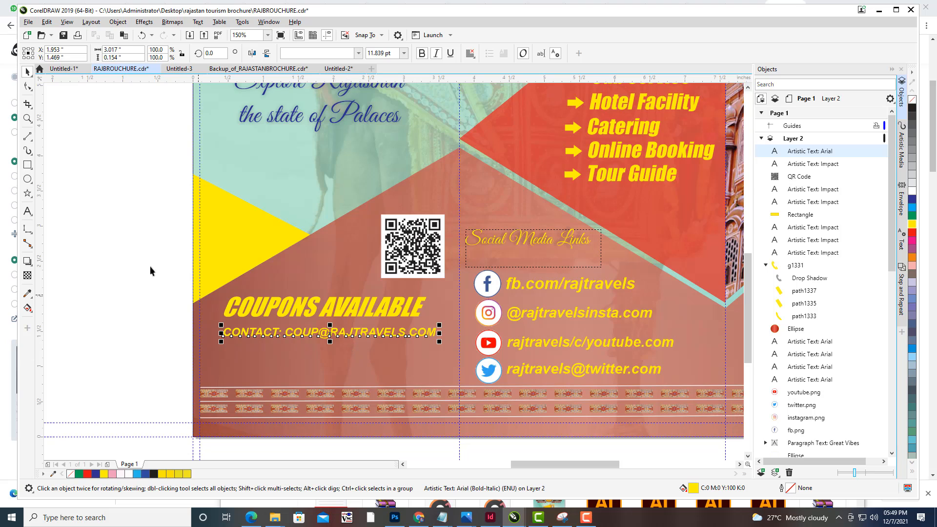
# - Add the text FOR QUERIES below the CONTACT line and scale it down
pyautogui.click(28, 212)
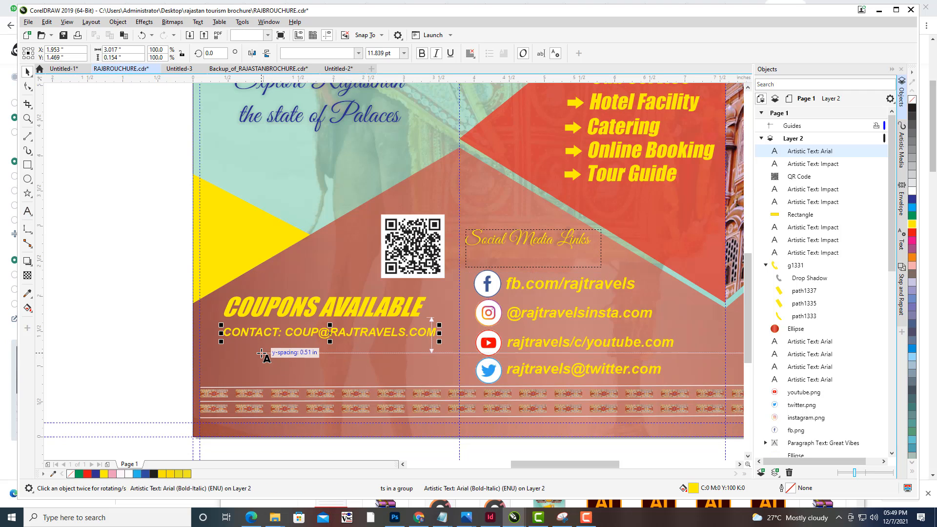
pyautogui.write('FOR')
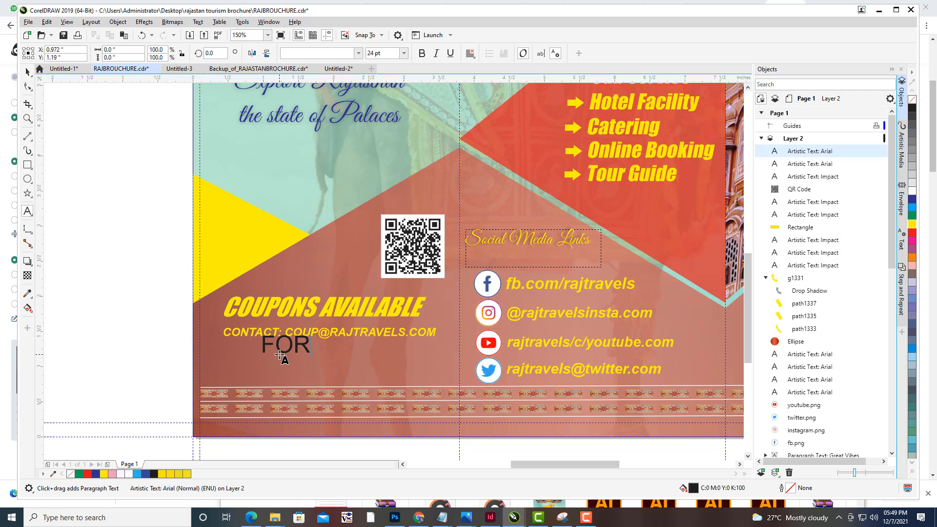
pyautogui.write(' QUERIES')
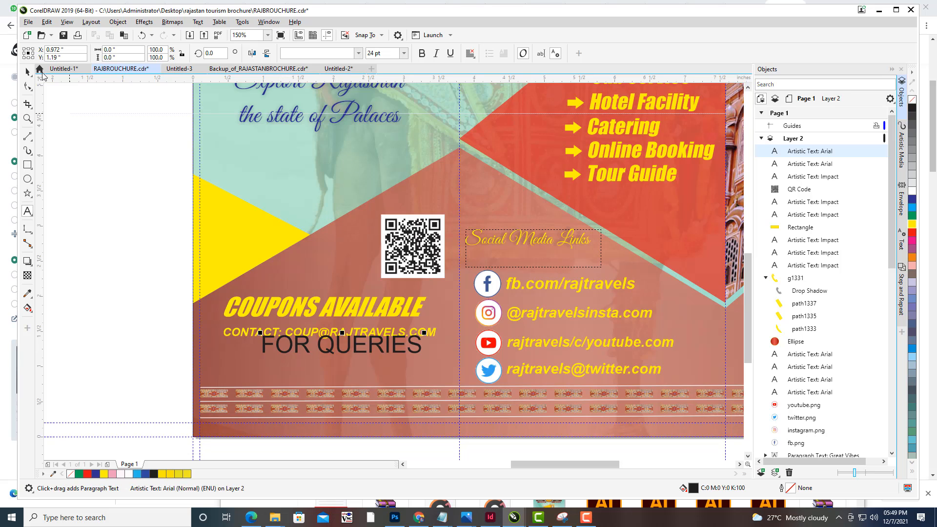
pyautogui.click(28, 72)
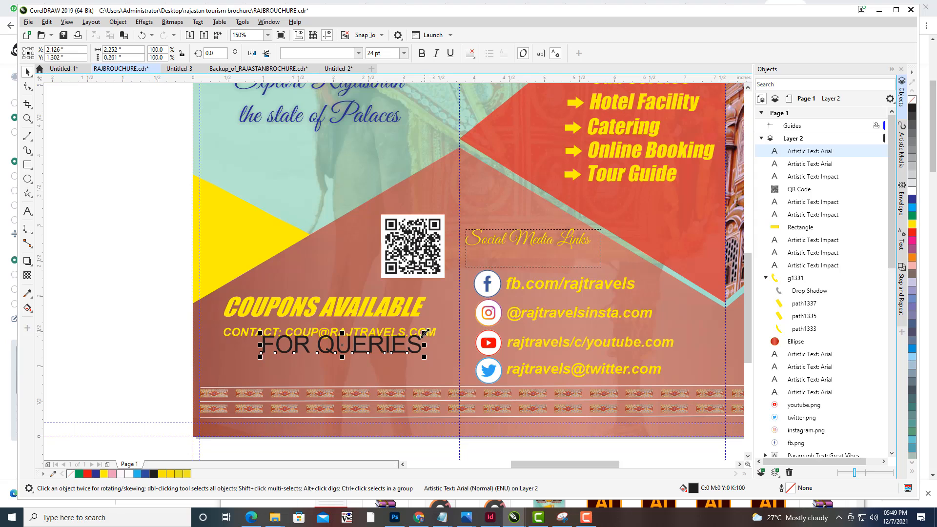
pyautogui.moveTo(424, 333)
pyautogui.mouseDown()
pyautogui.moveTo(404, 342)
pyautogui.moveTo(411, 336)
pyautogui.mouseUp()
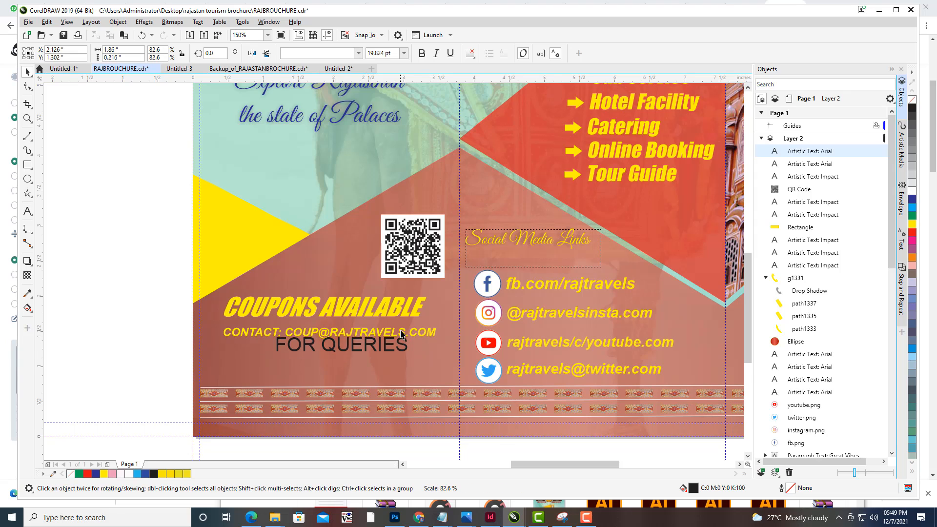
# - Shrink the FOR QUERIES text to about 14 pt, center it under the CONTACT line and make it bold
pyautogui.scroll(2, 411, 337)
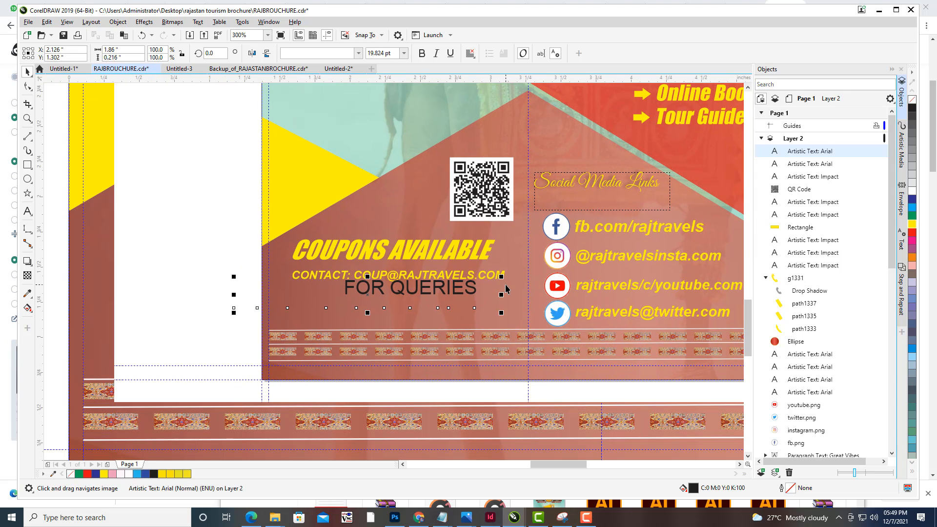
pyautogui.scroll(1, 498, 282)
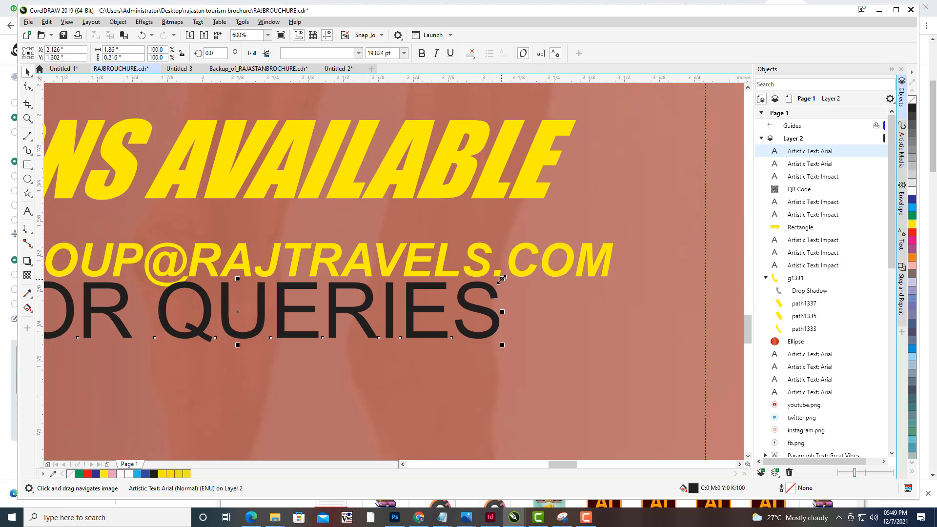
pyautogui.moveTo(502, 280); pyautogui.dragTo(475, 295)
pyautogui.scroll(-1, 442, 291)
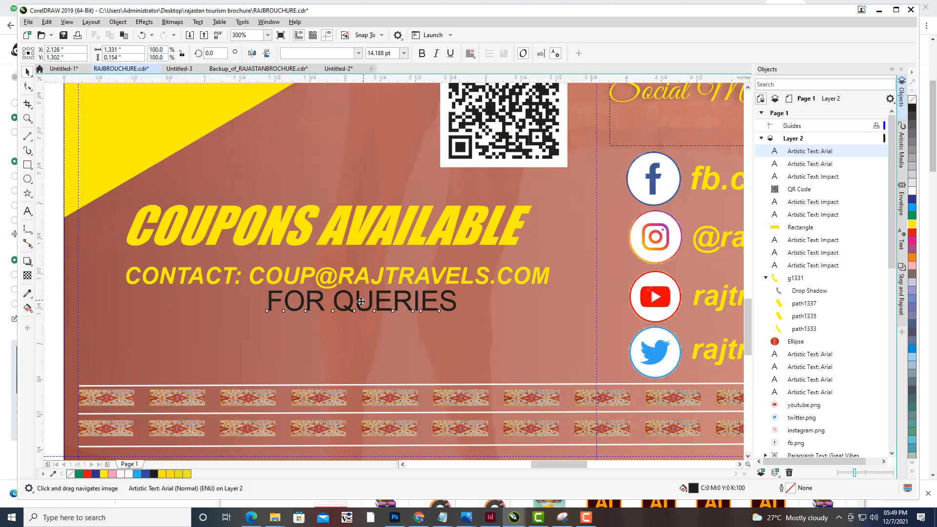
pyautogui.moveTo(361, 302); pyautogui.dragTo(358, 310)
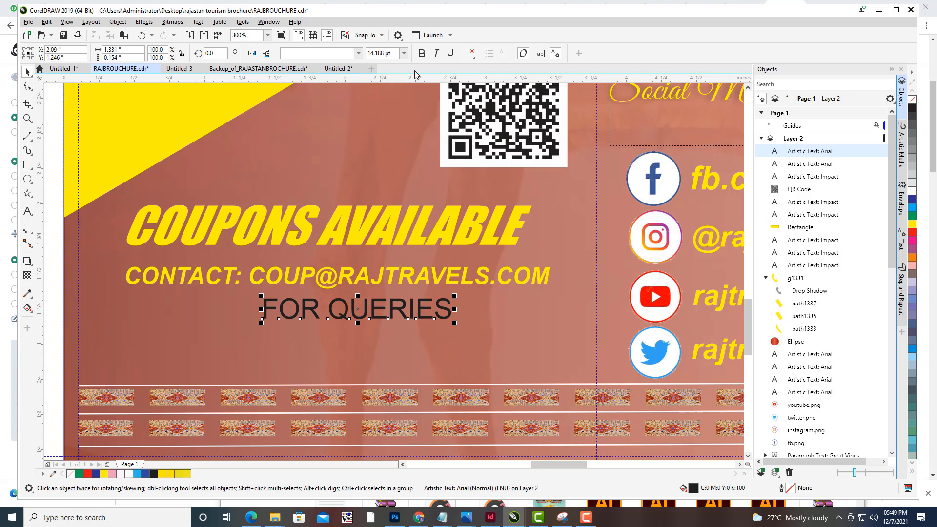
pyautogui.click(422, 53)
pyautogui.click(356, 53)
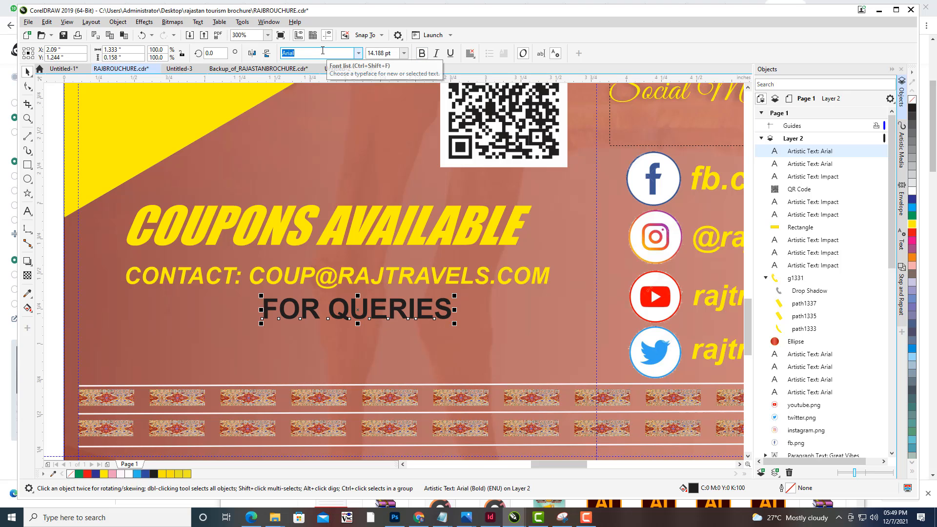
pyautogui.press('Delete')
pyautogui.press('g')
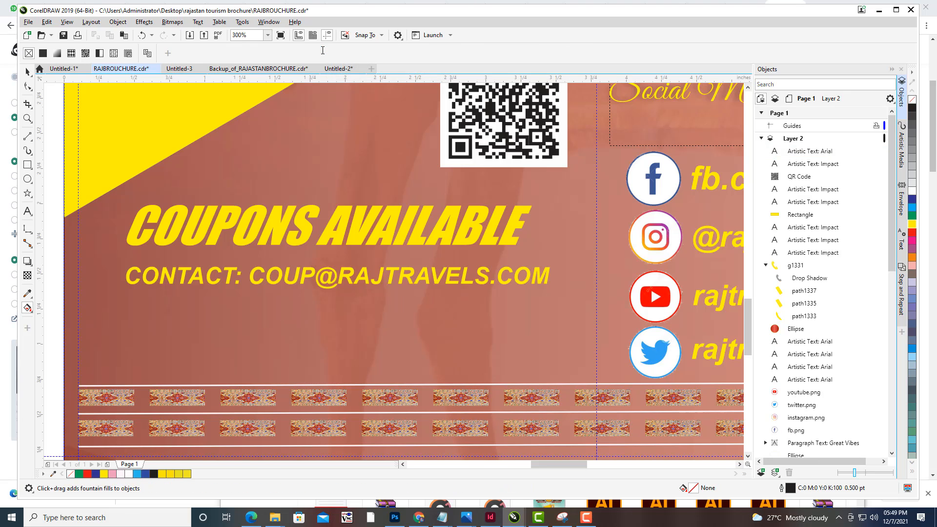
pyautogui.scroll(-2, 433, 284)
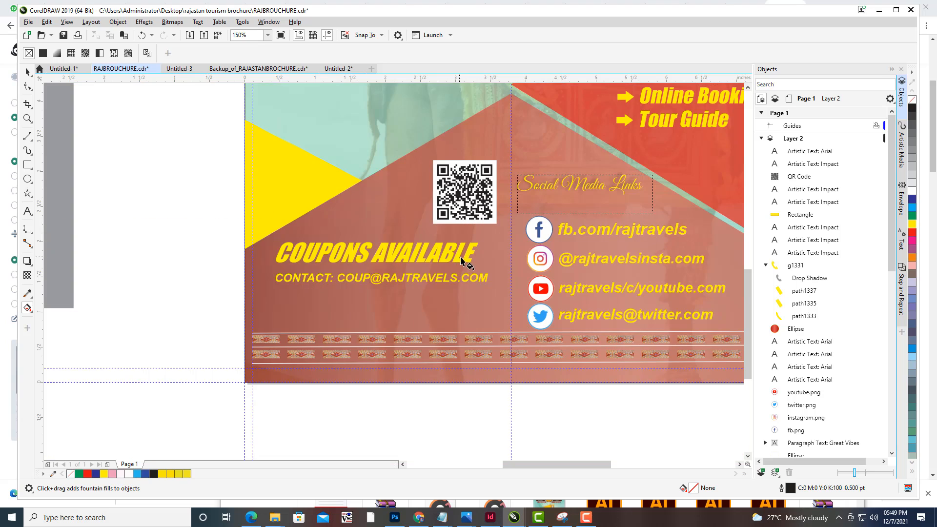
pyautogui.hotkey('ctrl', 'z')
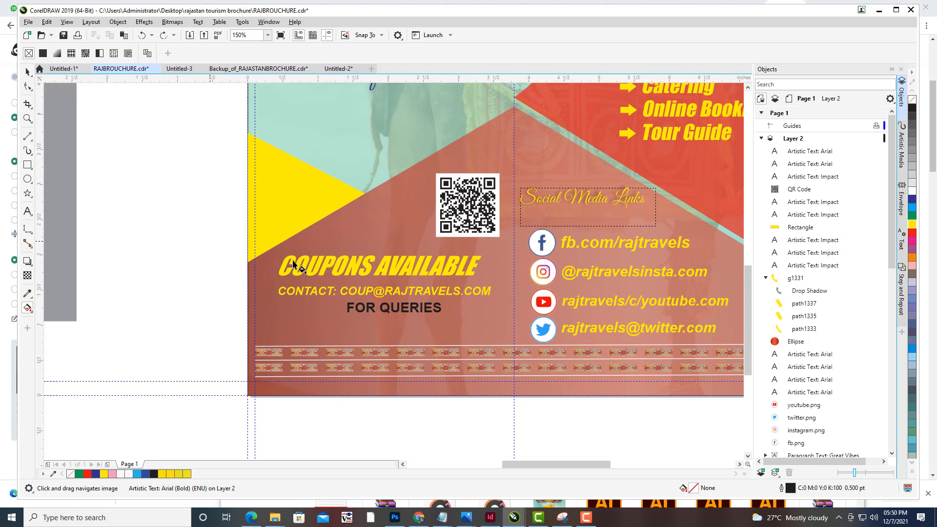
# - Try to change the FOR QUERIES text's font to Great Vibes
pyautogui.moveTo(413, 292); pyautogui.dragTo(417, 297)
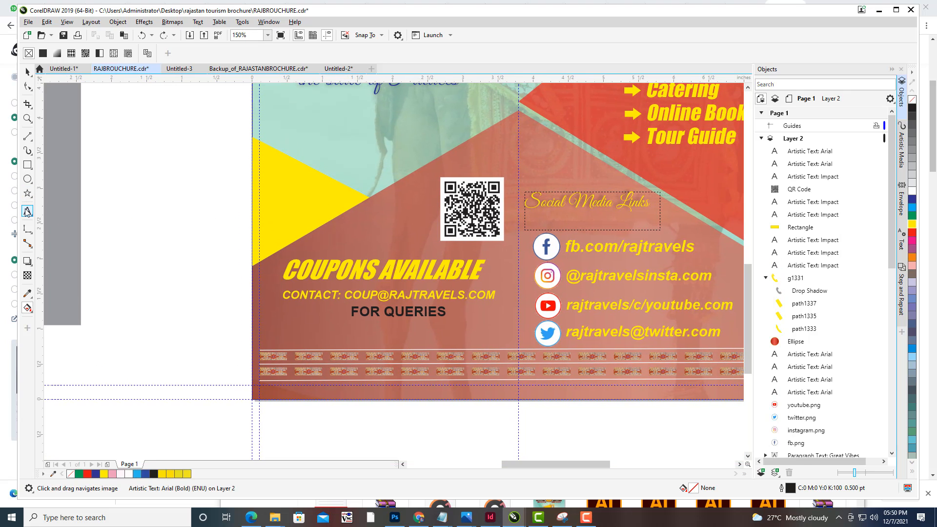
pyautogui.click(27, 211)
pyautogui.moveTo(446, 312); pyautogui.dragTo(345, 299)
pyautogui.click(305, 52)
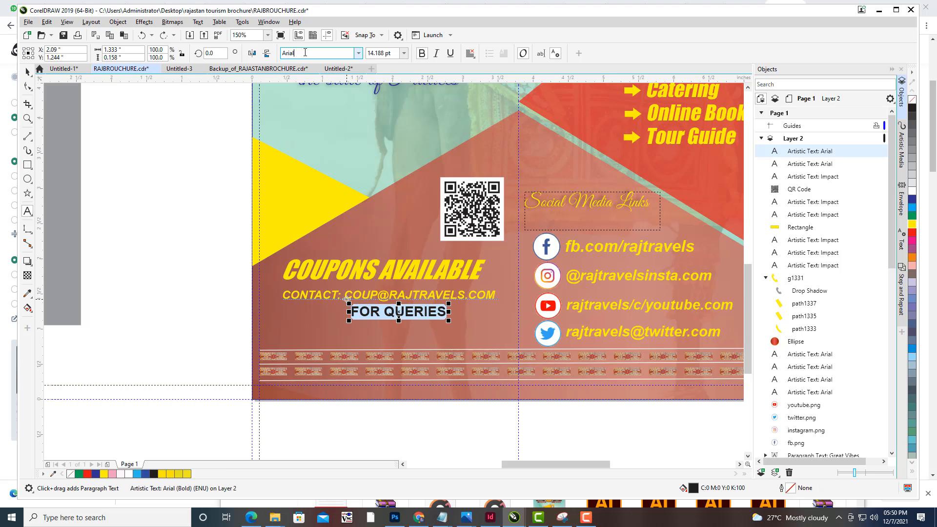
pyautogui.write('Great Vibes')
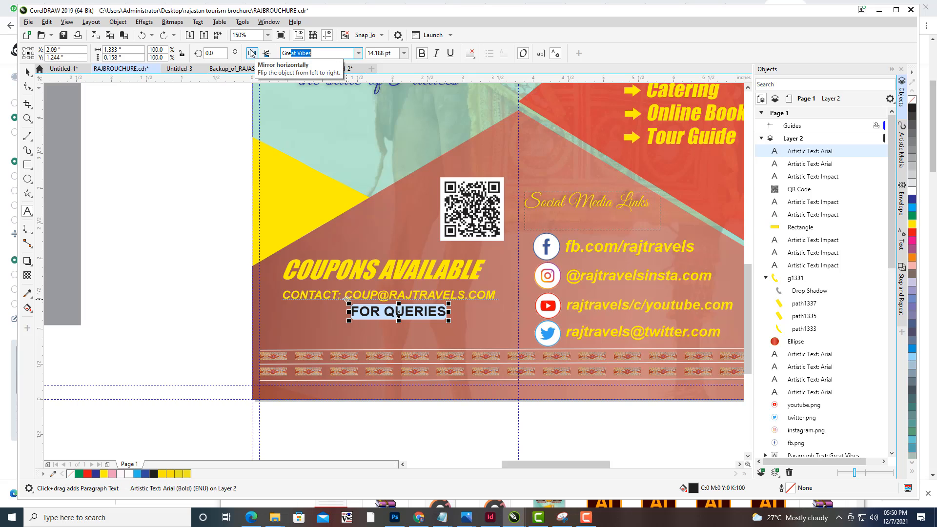
pyautogui.press('End')
pyautogui.press('Return')
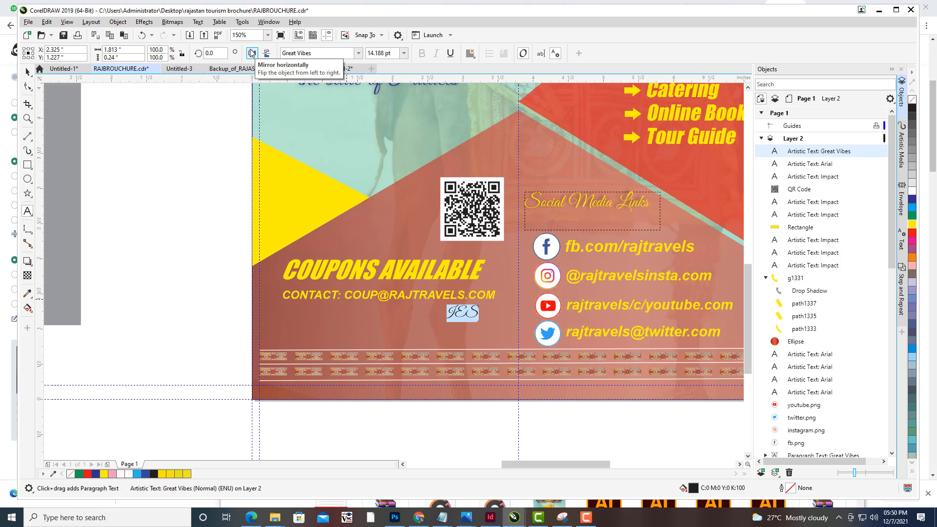
# - Add a new text reading Queries next to the CONTACT line
pyautogui.click(474, 310)
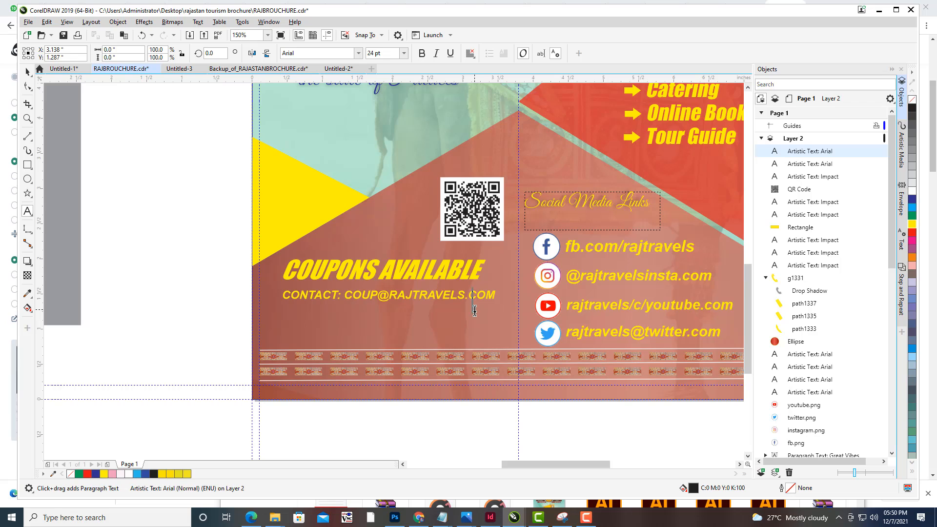
pyautogui.press('BackSpace')
pyautogui.write('q')
pyautogui.press('BackSpace')
pyautogui.write('Queries')
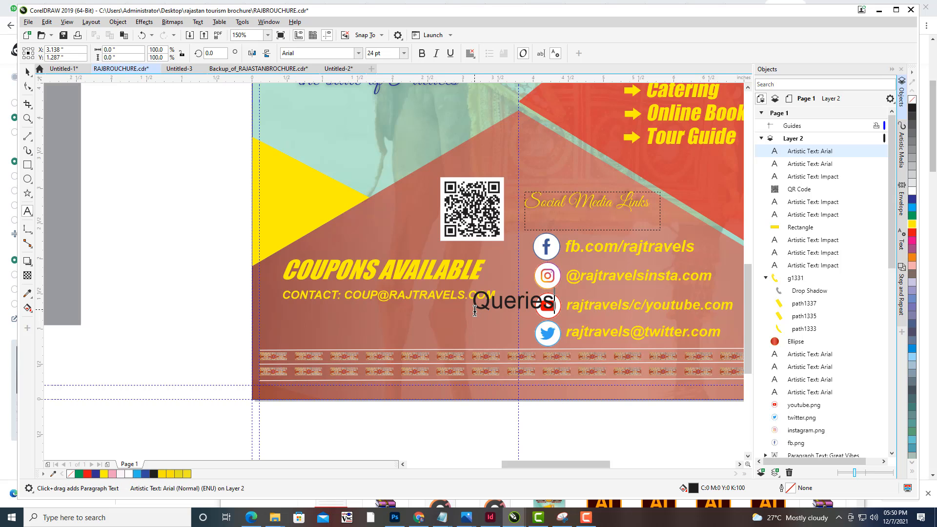
# - Move the Queries text under the CONTACT line and shrink it to about 17 pt
pyautogui.click(28, 72)
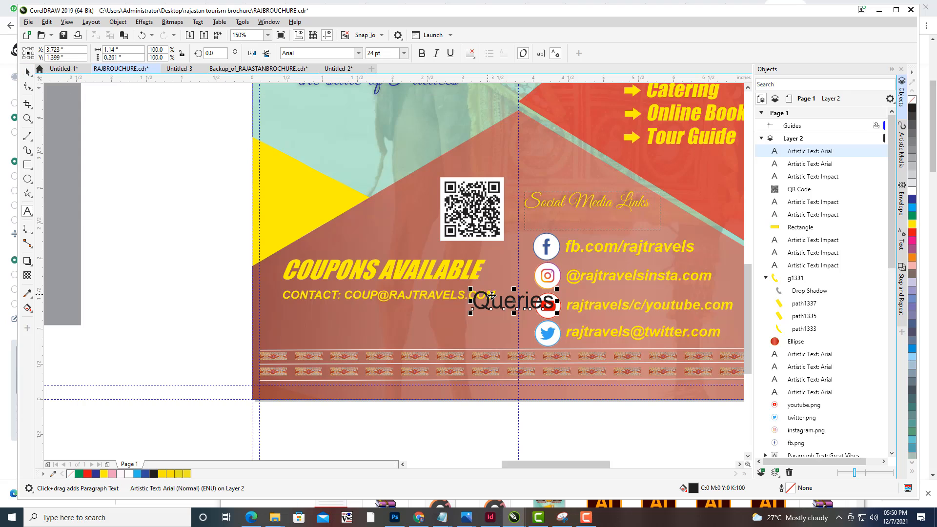
pyautogui.moveTo(512, 301); pyautogui.dragTo(376, 317)
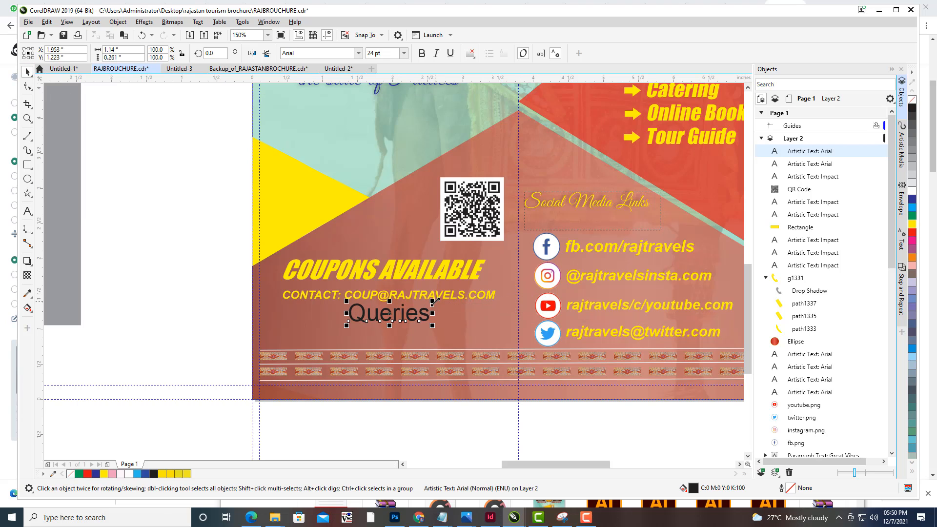
pyautogui.moveTo(432, 303); pyautogui.dragTo(421, 305)
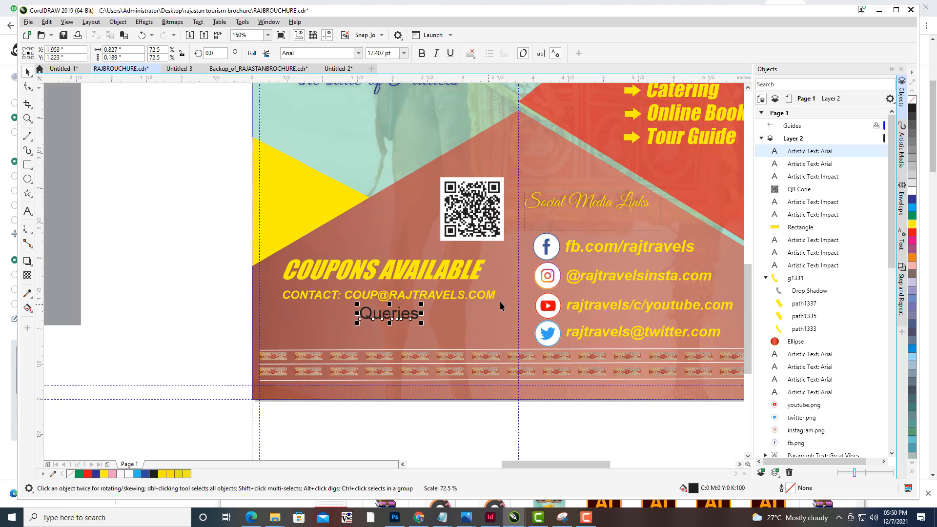
# - Apply the Great Vibes font to Queries, color it yellow and enlarge it to about 23 pt under the CONTACT line
pyautogui.click(345, 52)
pyautogui.write('G')
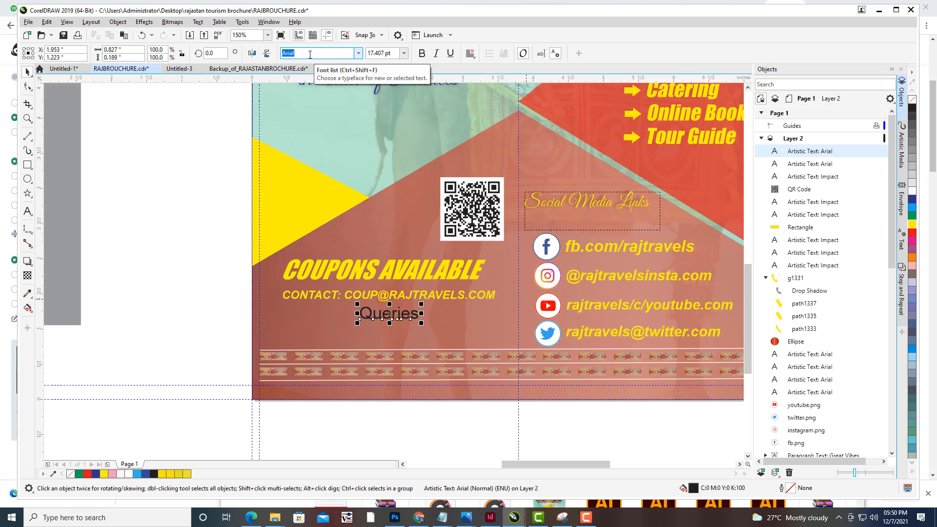
pyautogui.write('reat Vibes')
pyautogui.press('Return')
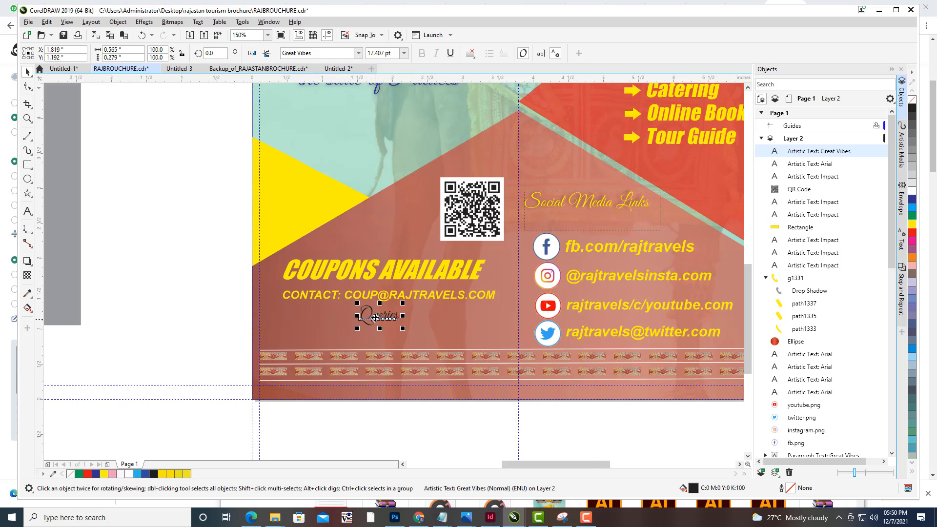
pyautogui.moveTo(374, 318); pyautogui.dragTo(305, 321)
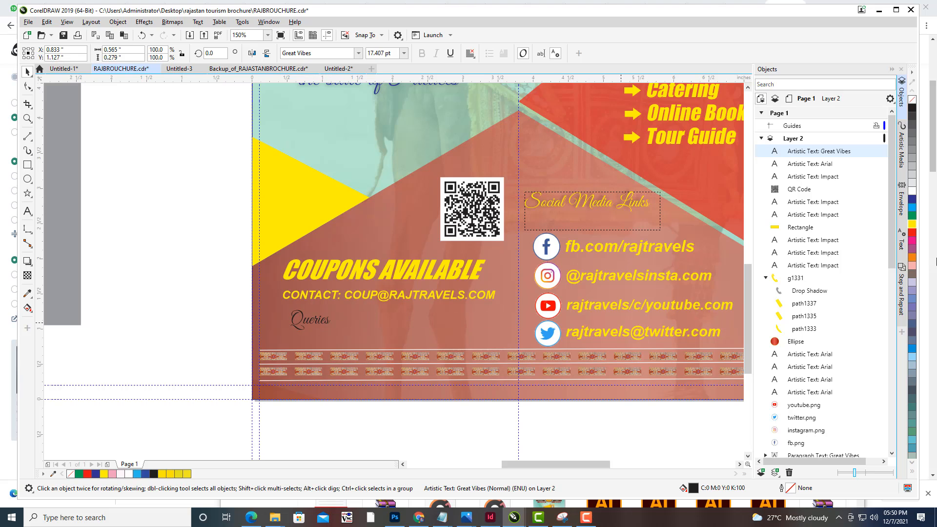
pyautogui.click(912, 225)
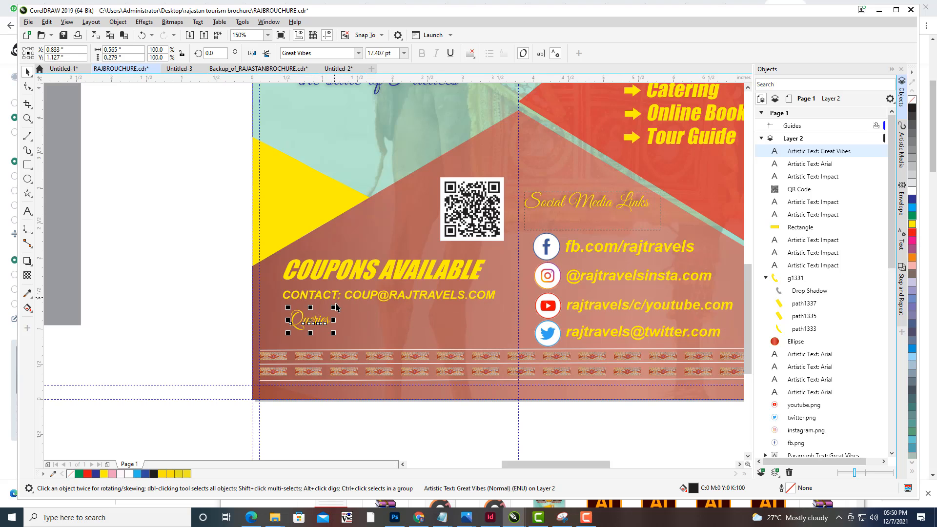
pyautogui.moveTo(334, 307); pyautogui.dragTo(341, 302)
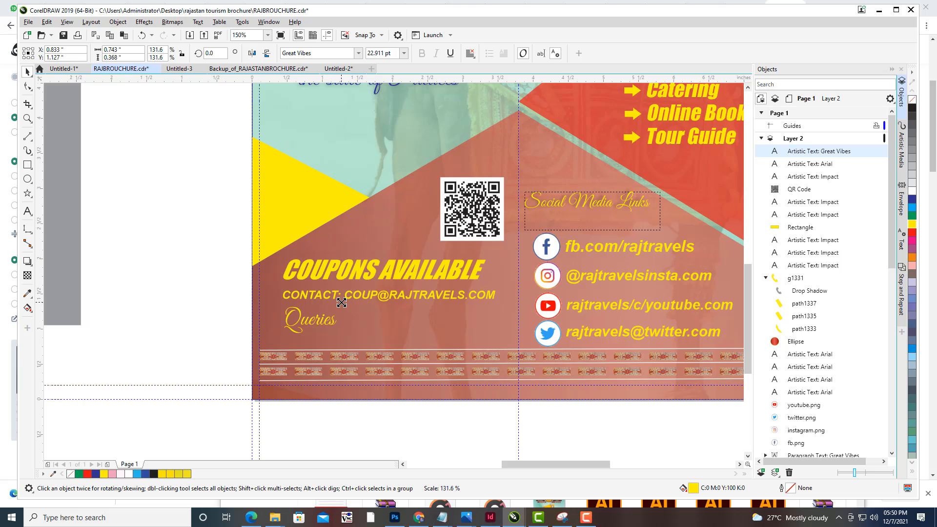
# - Append a colon and the company's info e-mail address to the Queries text, then deselect it
pyautogui.click(27, 211)
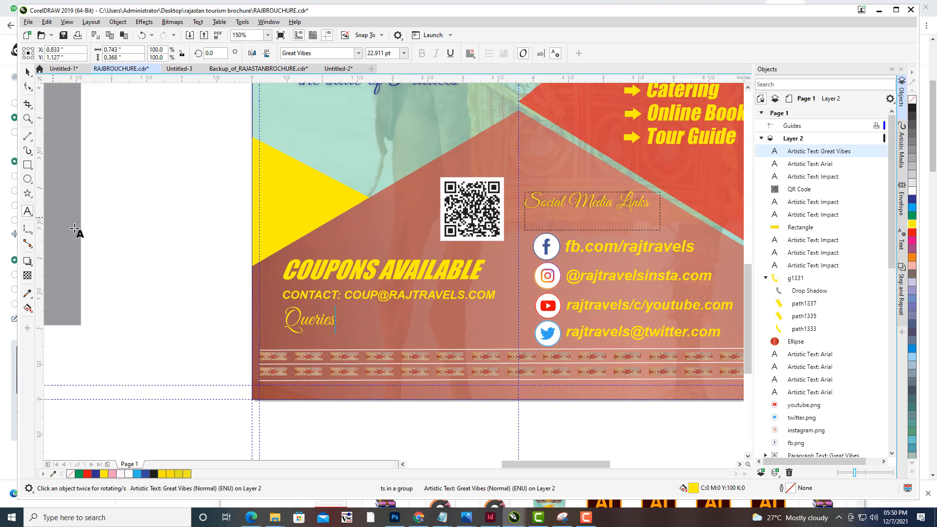
pyautogui.write(':')
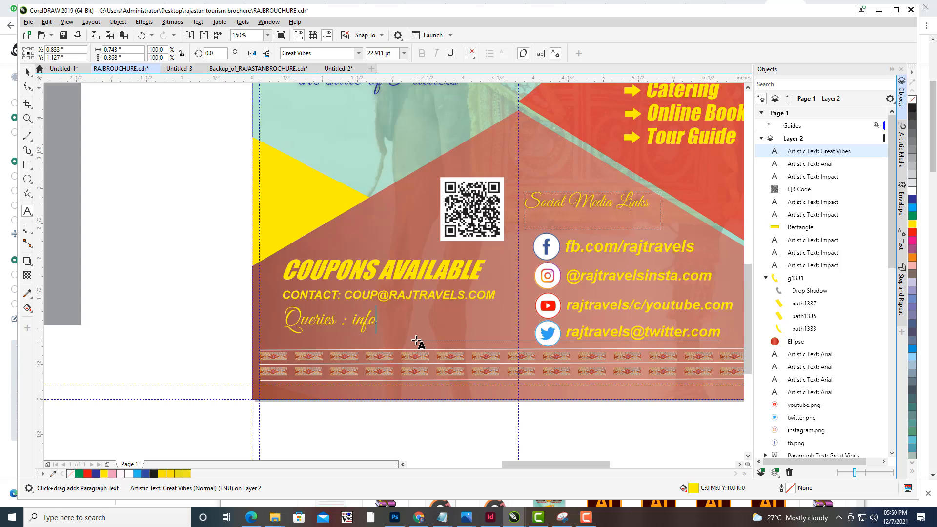
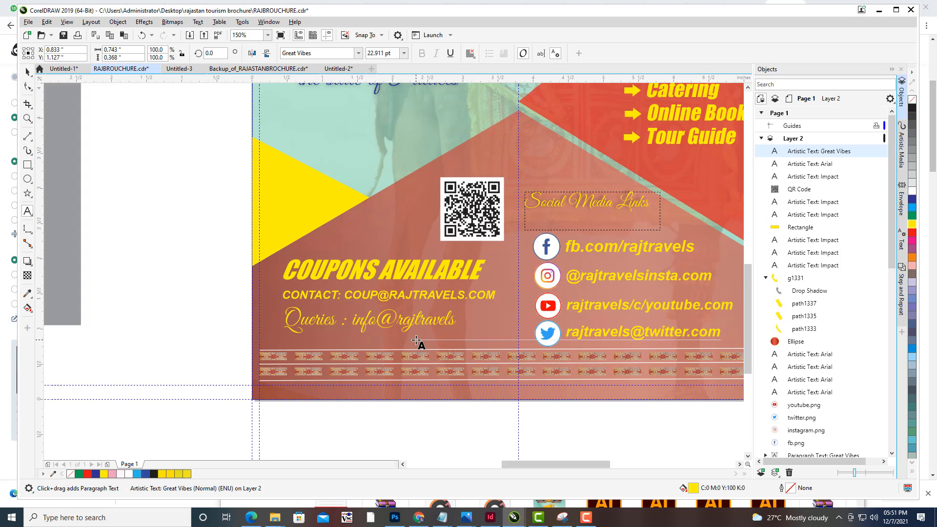
pyautogui.press('Escape')
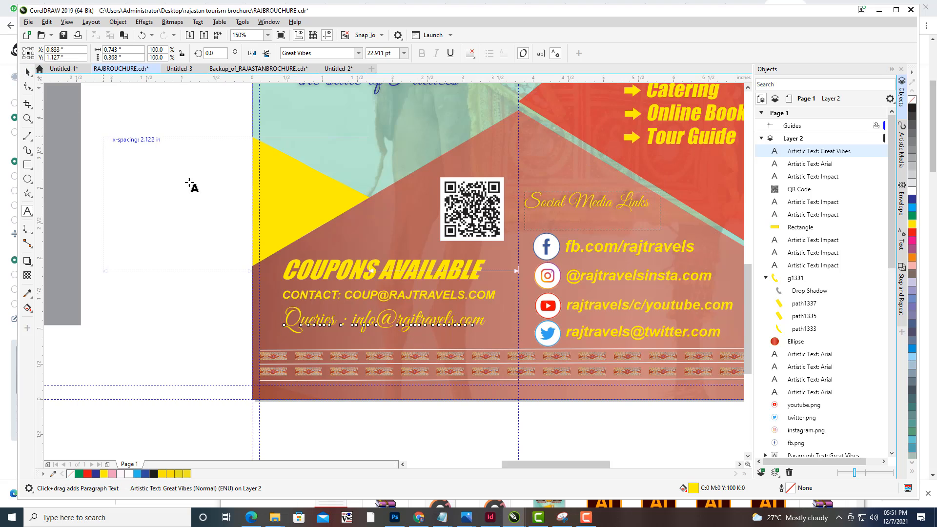
pyautogui.click(191, 185)
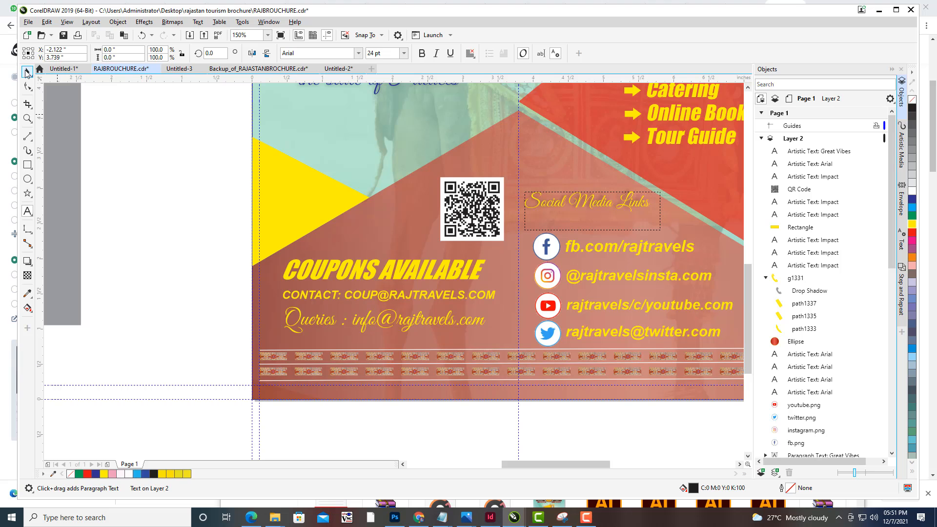
pyautogui.click(27, 74)
pyautogui.scroll(-1, 387, 183)
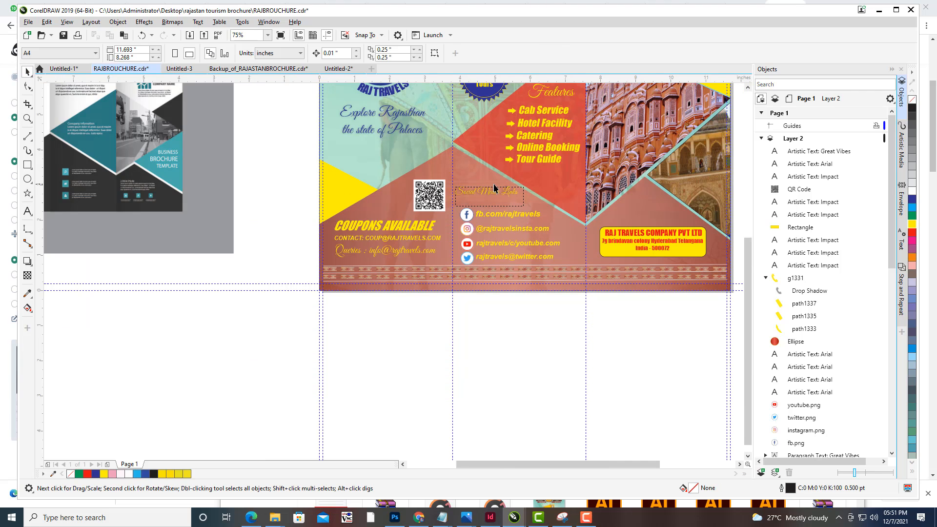
pyautogui.moveTo(494, 186); pyautogui.dragTo(496, 288)
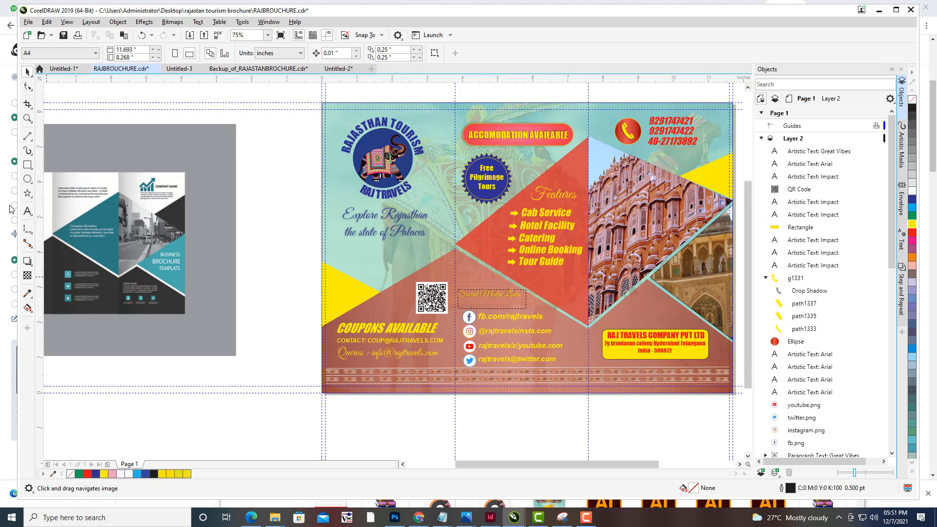
pyautogui.click(27, 212)
pyautogui.moveTo(381, 203); pyautogui.dragTo(352, 215)
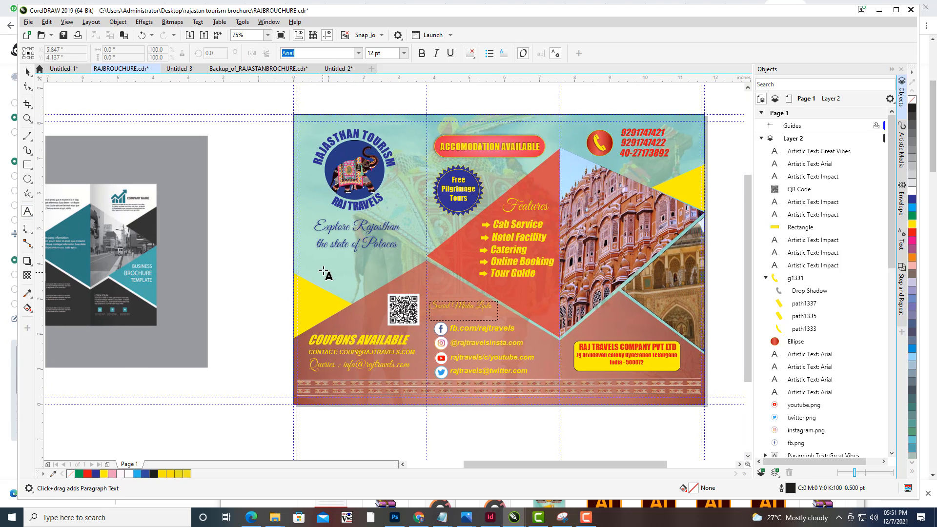
pyautogui.click(315, 266)
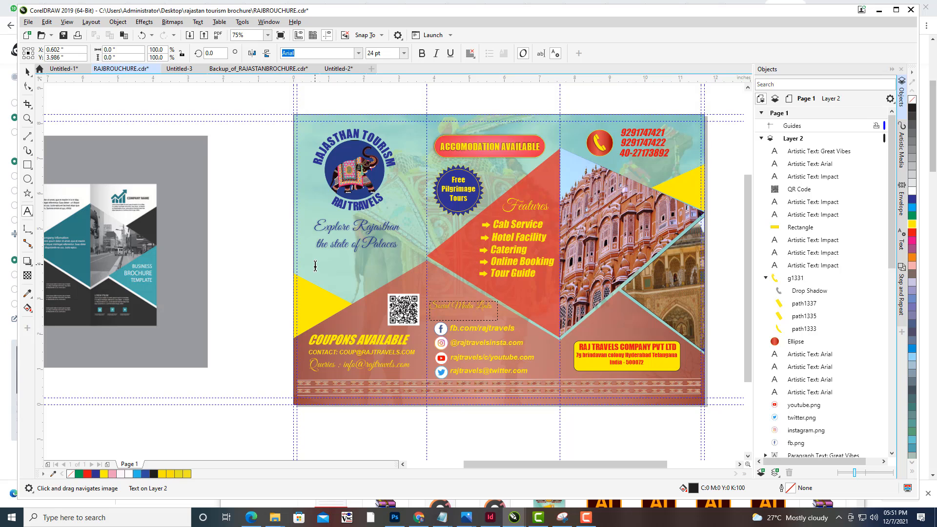
pyautogui.write('w')
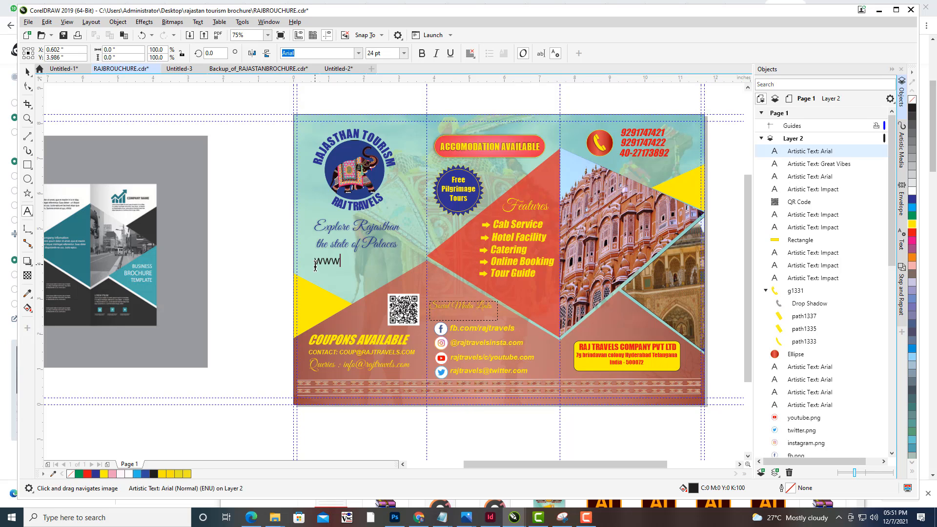
pyautogui.write('w.ra')
pyautogui.press('BackSpace')
pyautogui.press('BackSpace')
pyautogui.write('r')
pyautogui.press('BackSpace')
pyautogui.write('RA')
pyautogui.press('BackSpace')
pyautogui.press('BackSpace')
pyautogui.write('rajtravels.com')
pyautogui.press('Escape')
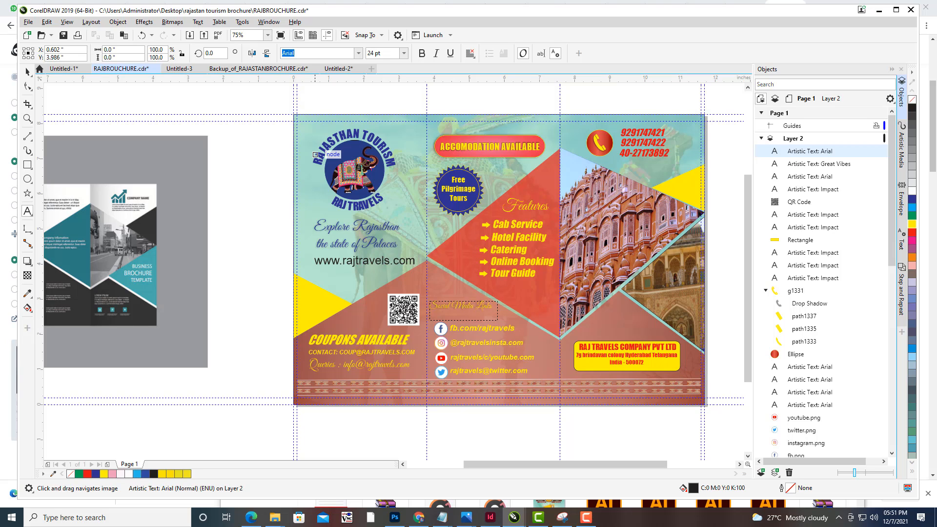
pyautogui.click(28, 73)
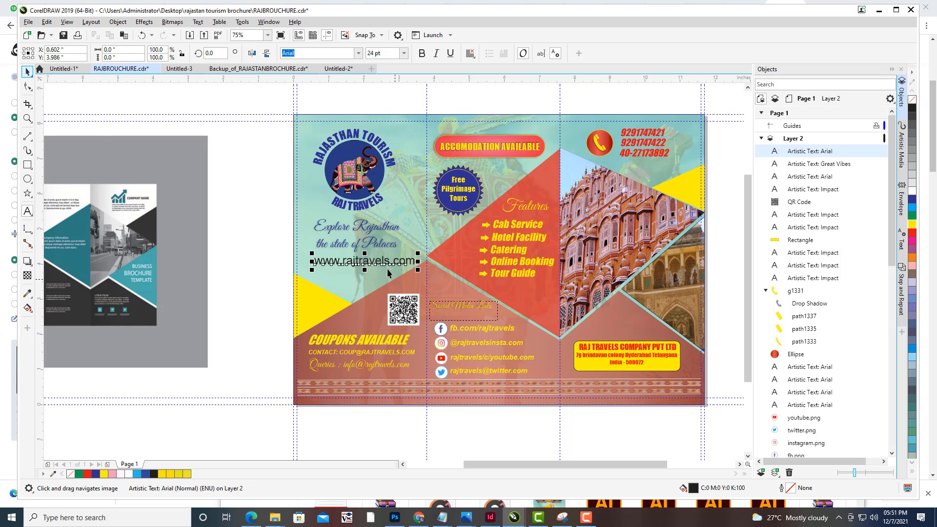
pyautogui.moveTo(361, 260); pyautogui.dragTo(359, 266)
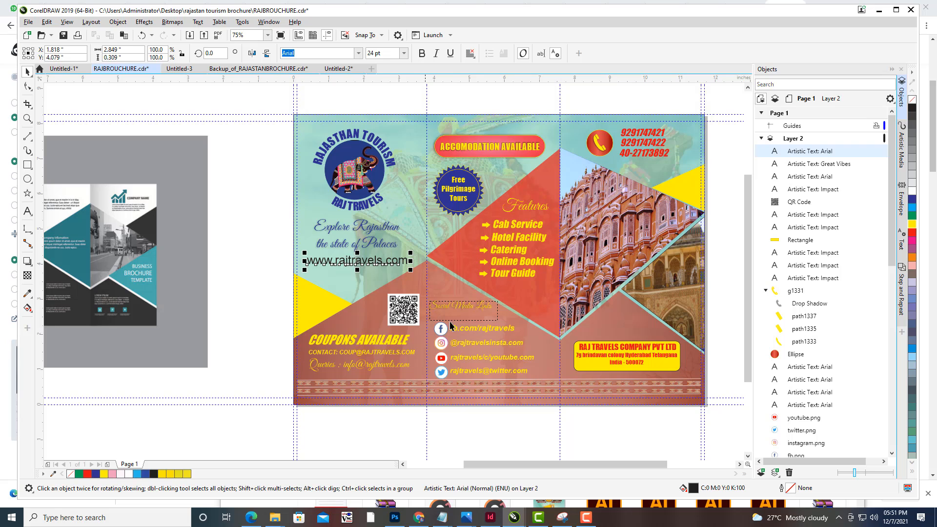
pyautogui.click(912, 199)
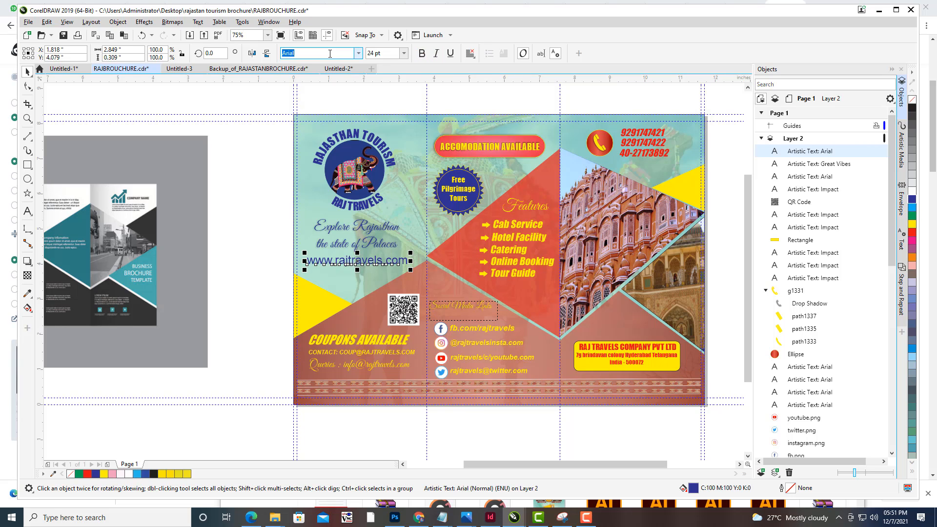
pyautogui.write('I')
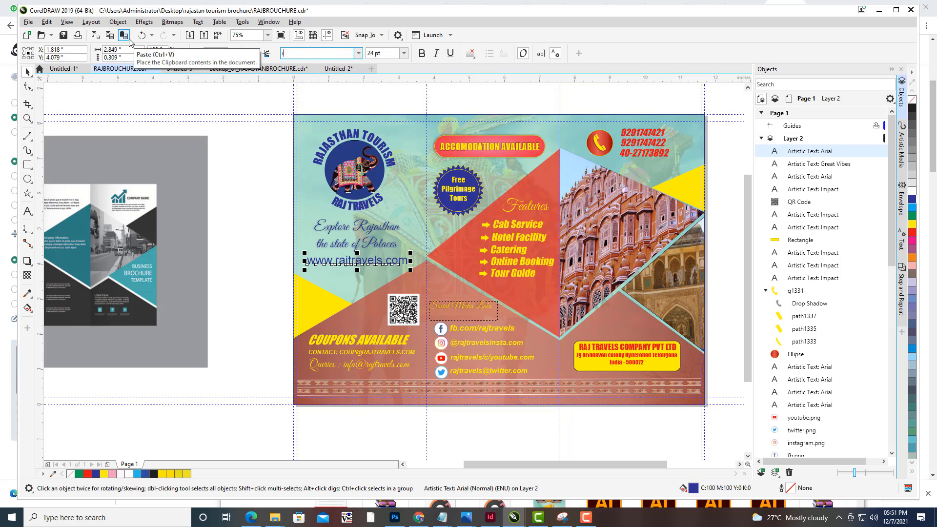
pyautogui.write('mpac')
pyautogui.press('Return')
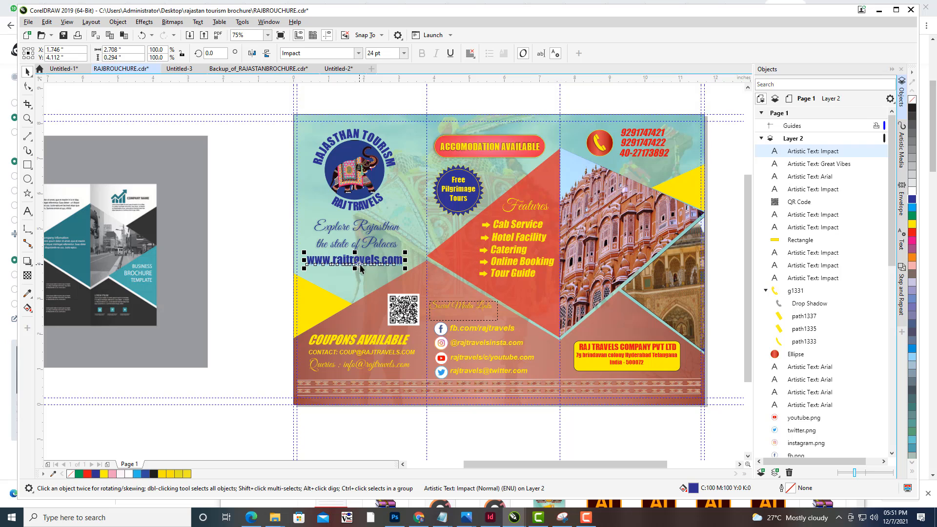
# - Nudge the website text slightly up so it sits centred under the tagline, then deselect it
pyautogui.moveTo(361, 262); pyautogui.dragTo(366, 268)
pyautogui.press('Up')
pyautogui.press('Up')
pyautogui.press('Up')
pyautogui.press('Up')
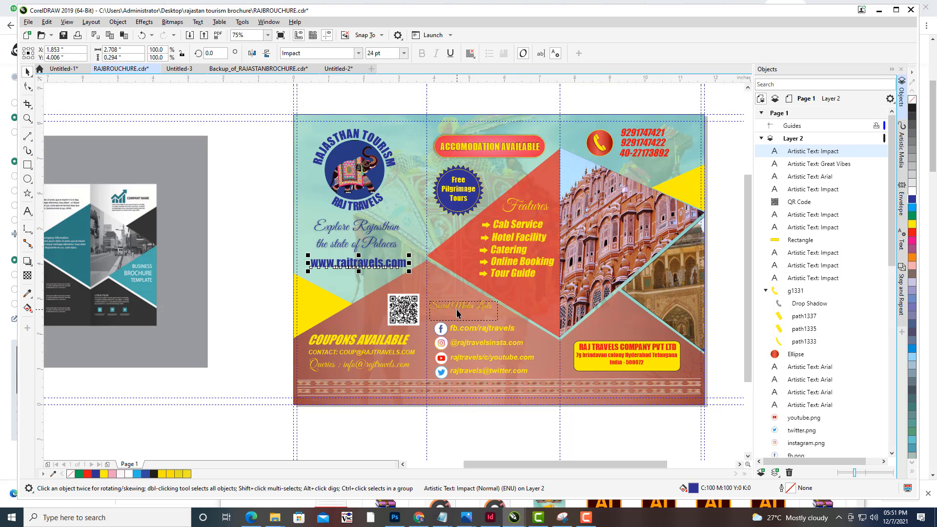
pyautogui.click(259, 200)
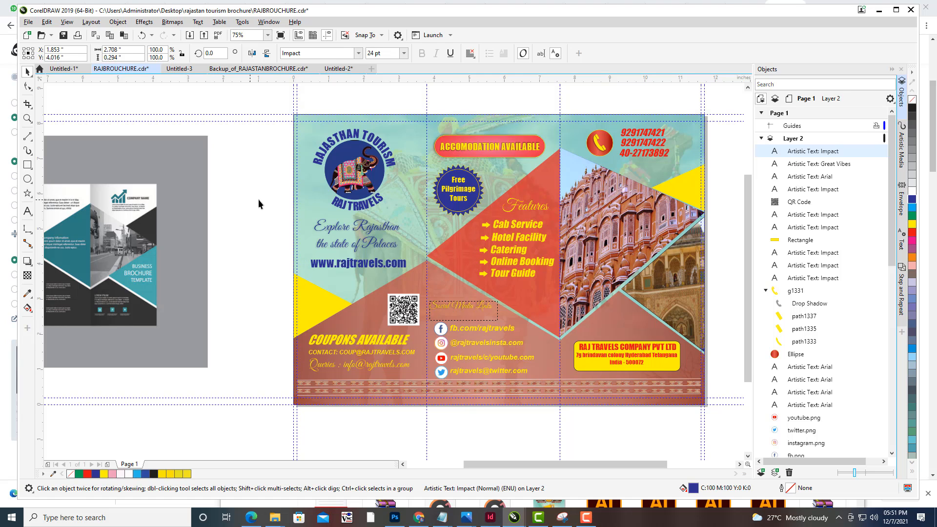
# - Lock the Layer 2, DESIGN and BACKGROUND layers and save the document
pyautogui.moveTo(597, 180); pyautogui.dragTo(520, 188)
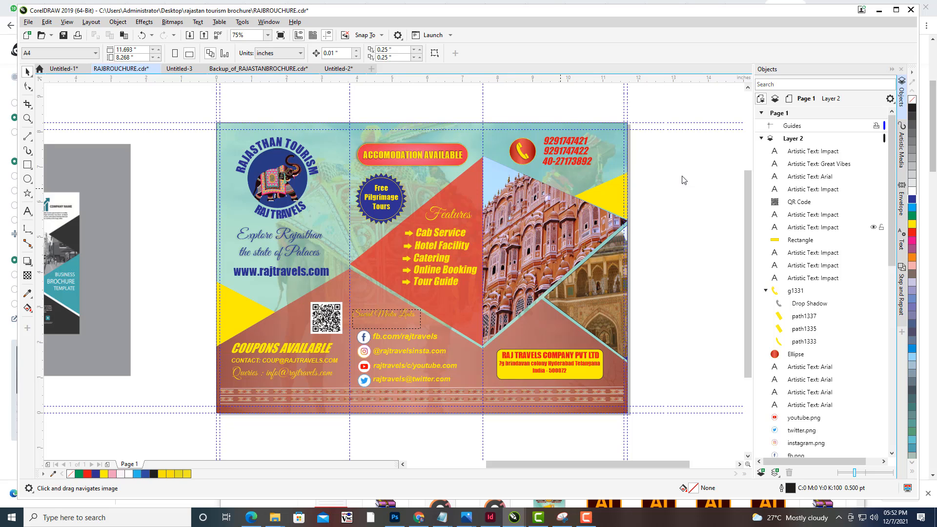
pyautogui.click(761, 138)
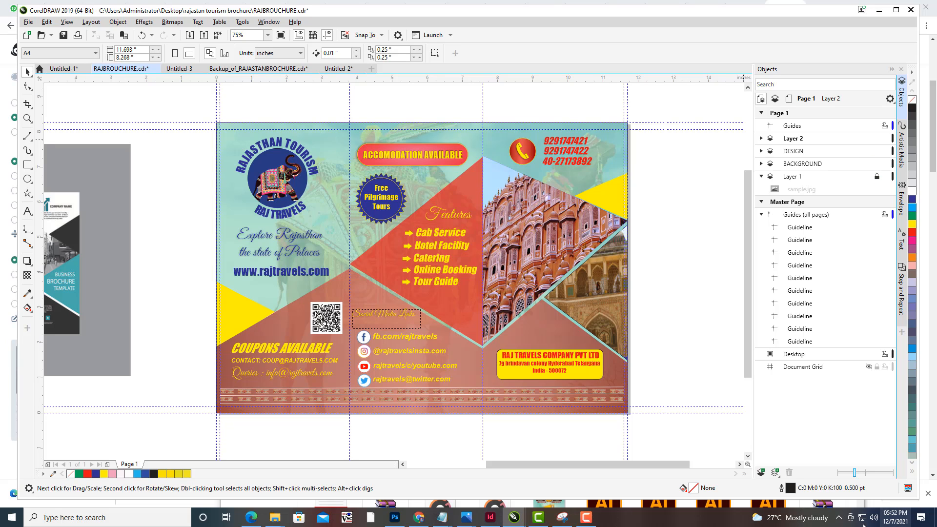
pyautogui.click(878, 164)
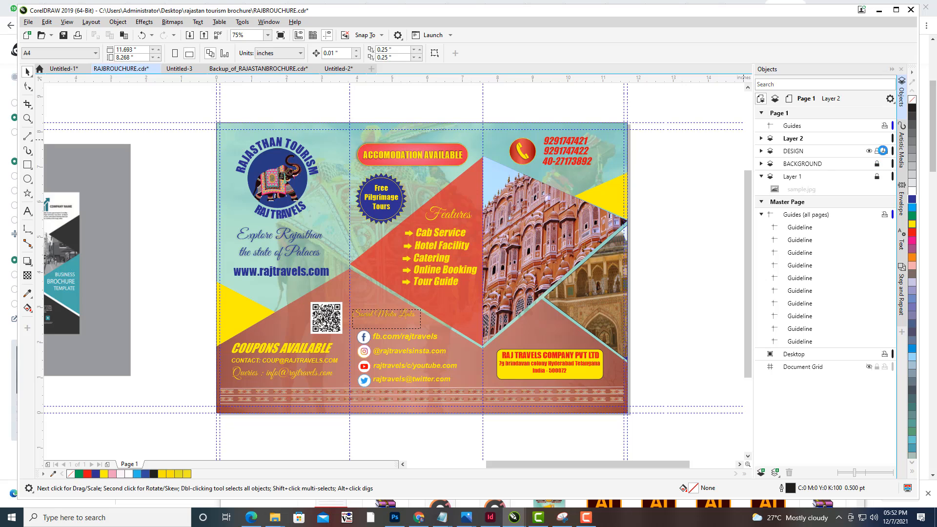
pyautogui.click(877, 139)
pyautogui.click(878, 151)
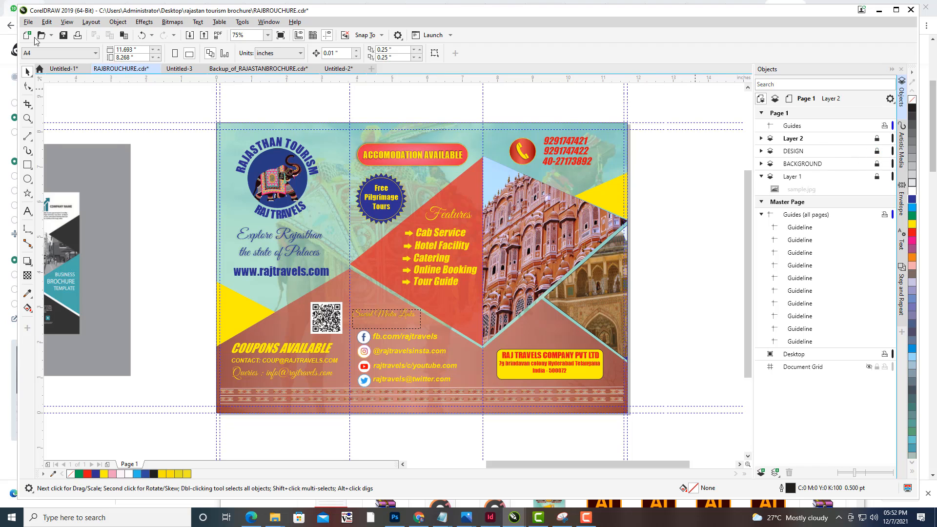
pyautogui.click(28, 22)
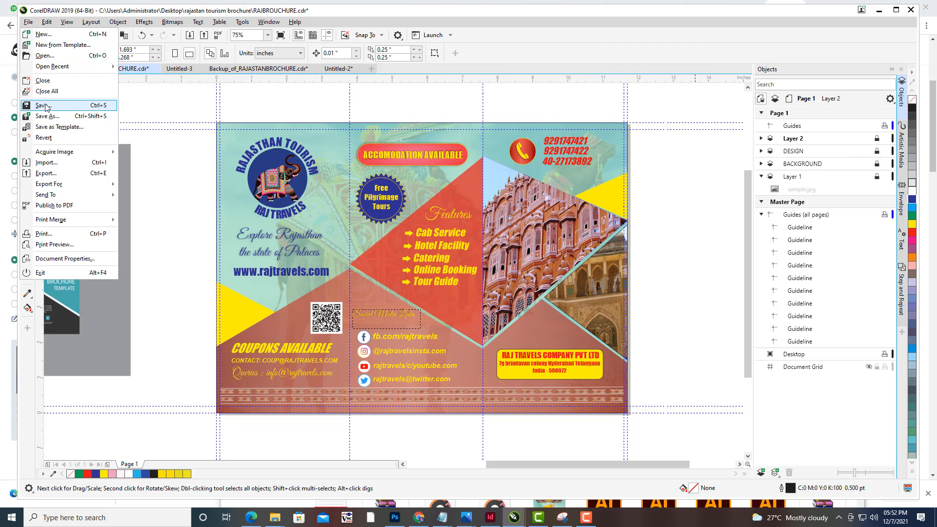
pyautogui.click(47, 107)
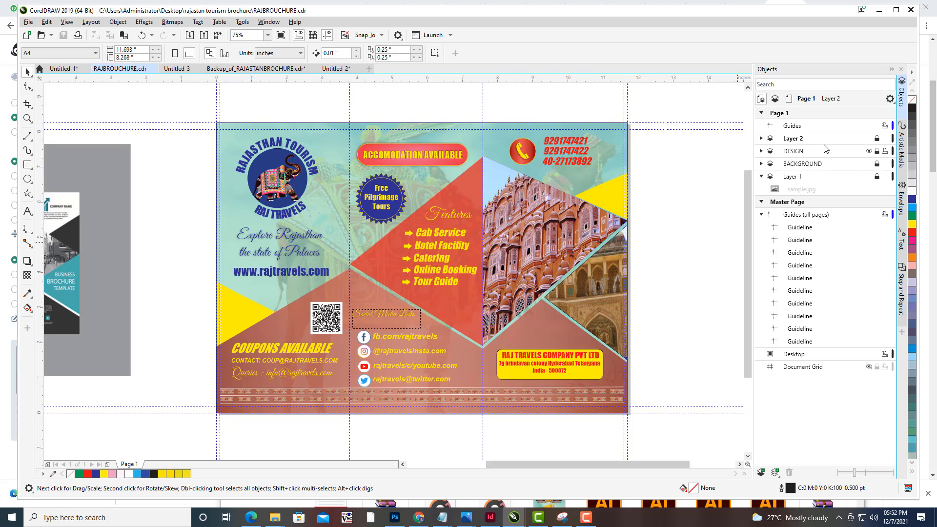
# - Add a new layer and draw a rectangle covering the full height of the middle panel
pyautogui.click(762, 471)
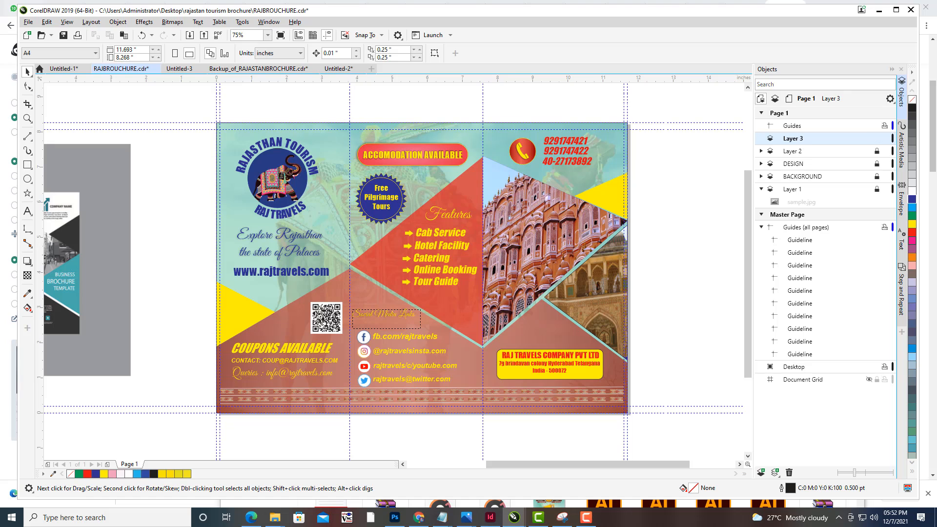
pyautogui.moveTo(550, 225); pyautogui.dragTo(581, 238)
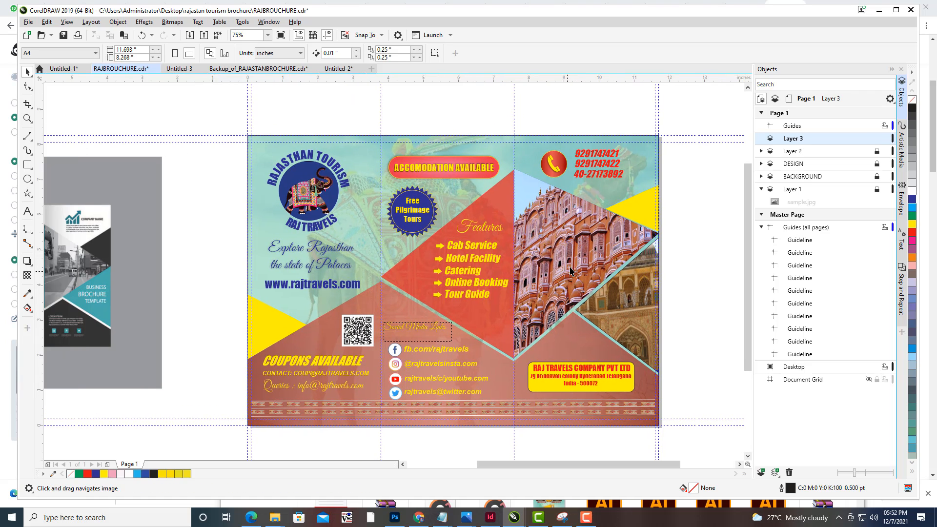
pyautogui.moveTo(593, 259); pyautogui.dragTo(586, 257)
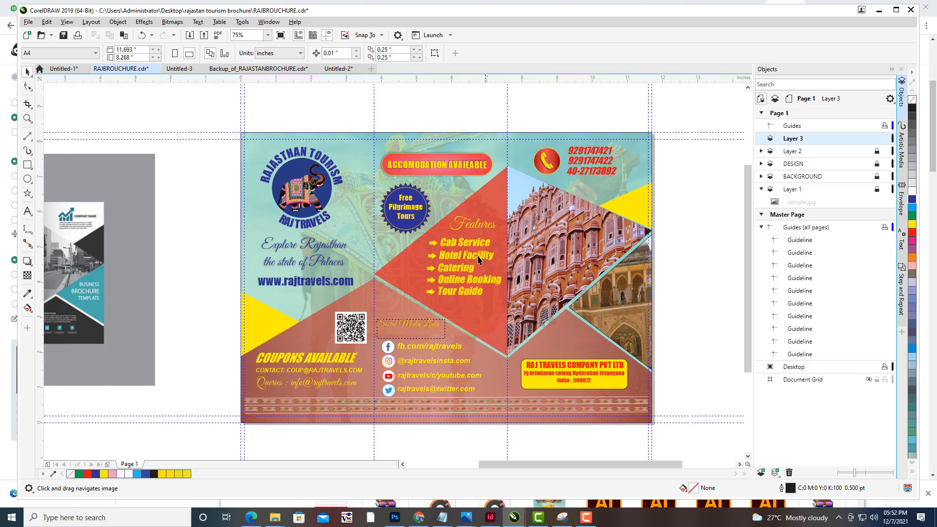
pyautogui.moveTo(396, 222); pyautogui.dragTo(429, 214)
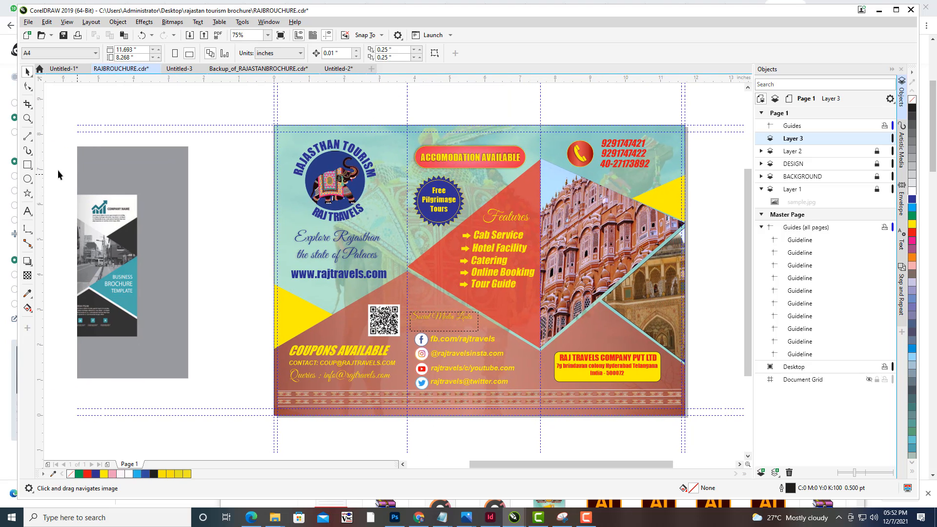
pyautogui.click(28, 165)
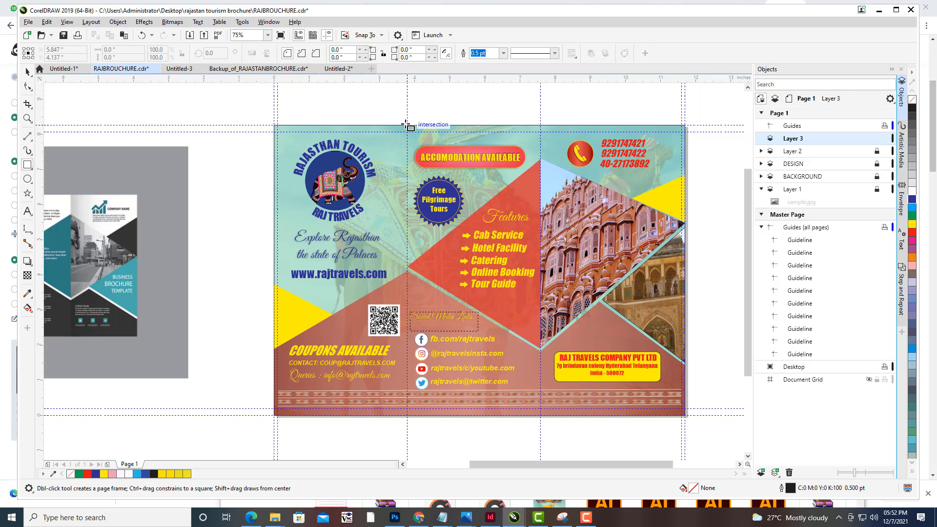
pyautogui.moveTo(413, 131)
pyautogui.mouseDown()
pyautogui.moveTo(481, 264)
pyautogui.moveTo(513, 386)
pyautogui.moveTo(541, 417)
pyautogui.mouseUp()
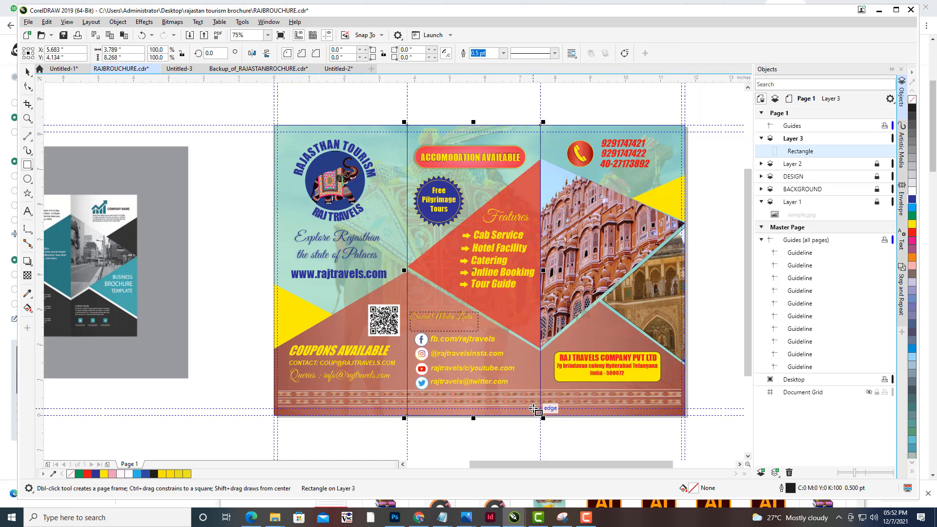
# - Fill the rectangle with gray and set its outline to None
pyautogui.click(913, 162)
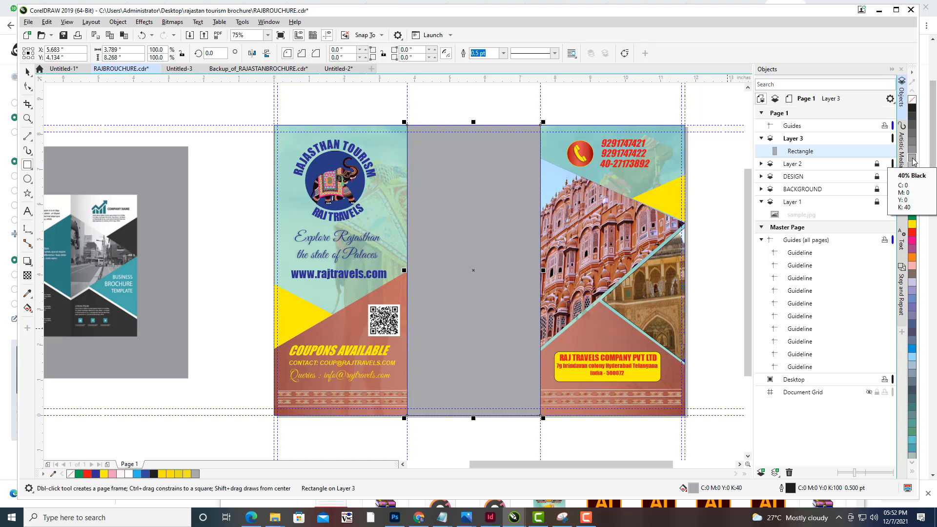
pyautogui.click(504, 53)
pyautogui.click(496, 64)
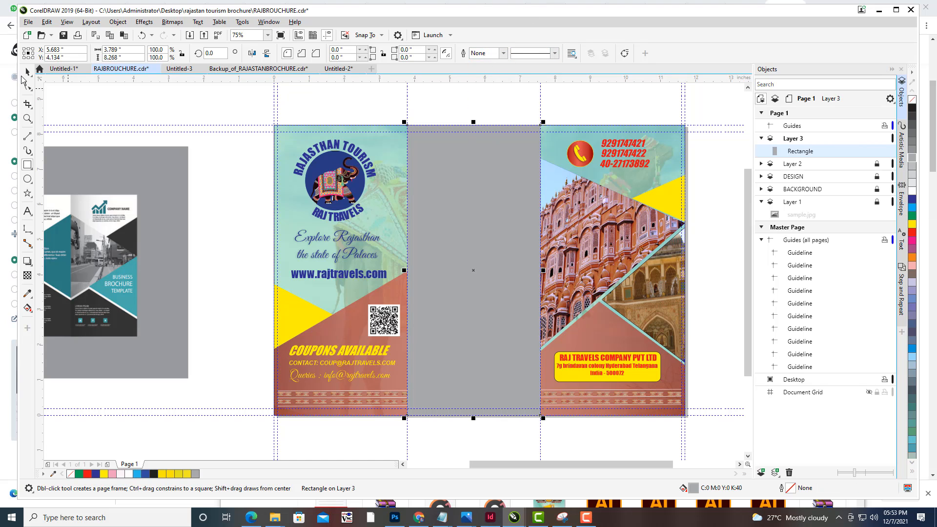
pyautogui.click(459, 186)
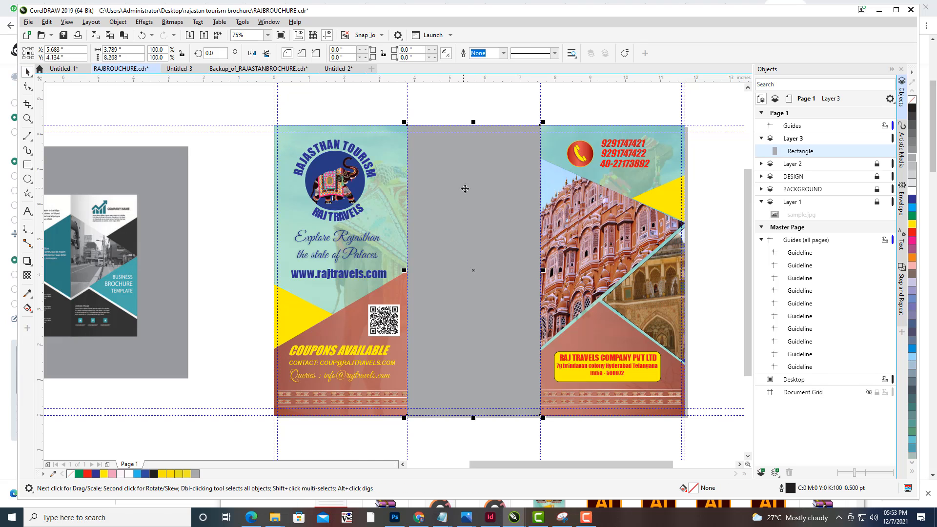
# - Apply a horizontal fountain transparency to the gray rectangle, adjusting its gradient handles across the middle panel
pyautogui.click(27, 275)
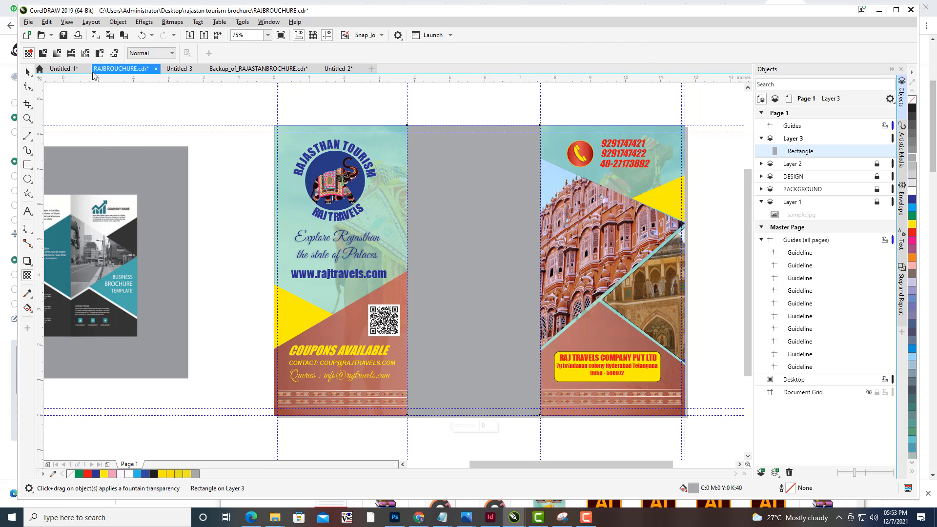
pyautogui.click(57, 53)
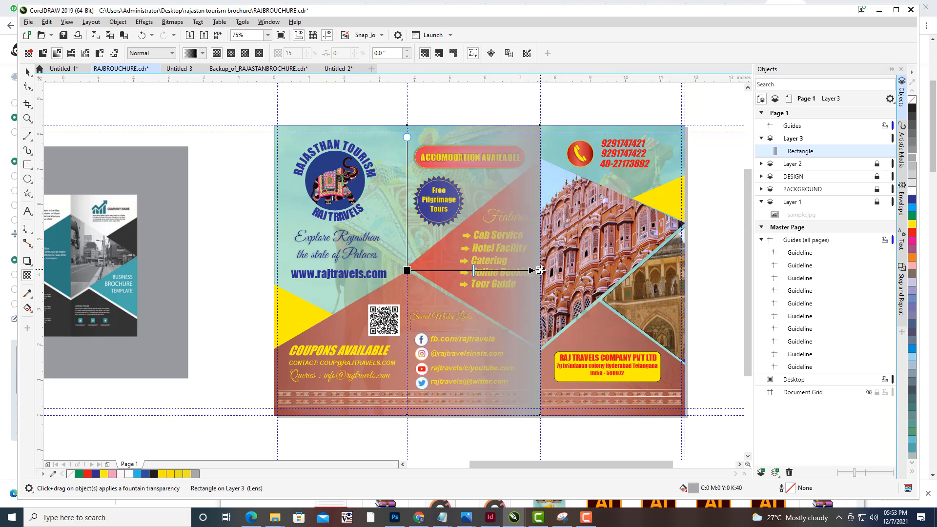
pyautogui.moveTo(540, 270); pyautogui.dragTo(291, 278)
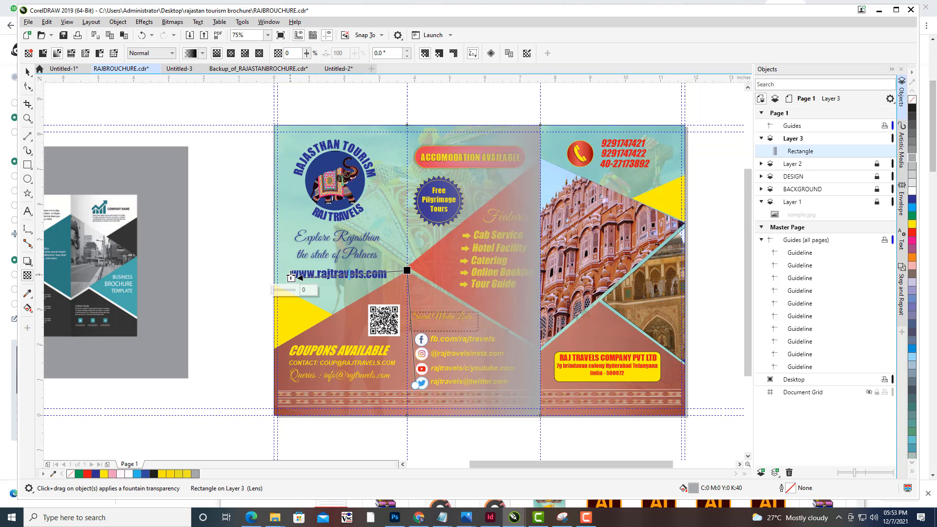
pyautogui.moveTo(408, 271); pyautogui.dragTo(547, 277)
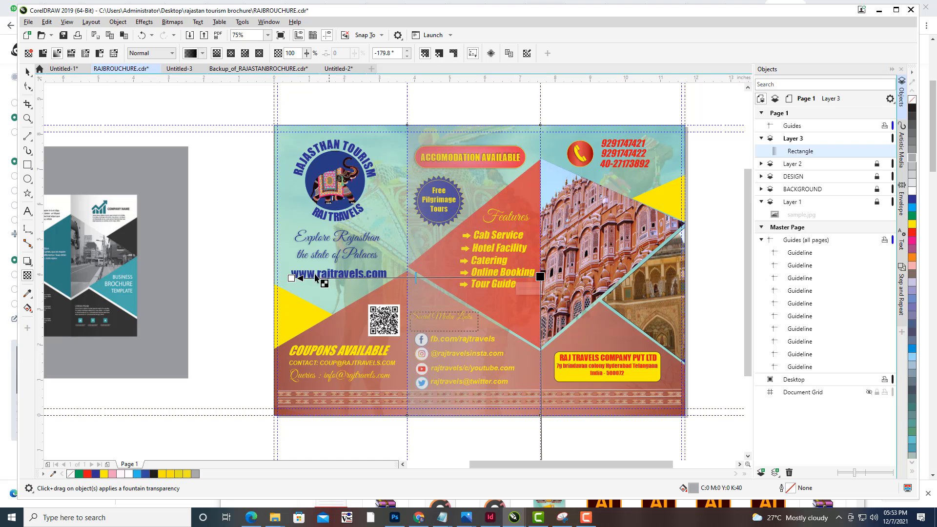
pyautogui.moveTo(292, 278); pyautogui.dragTo(323, 278)
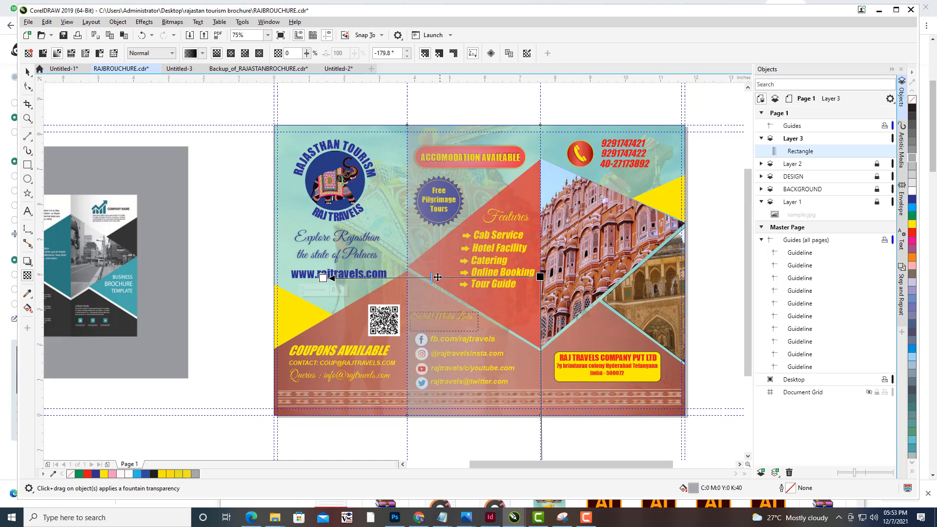
pyautogui.moveTo(431, 276); pyautogui.dragTo(388, 276)
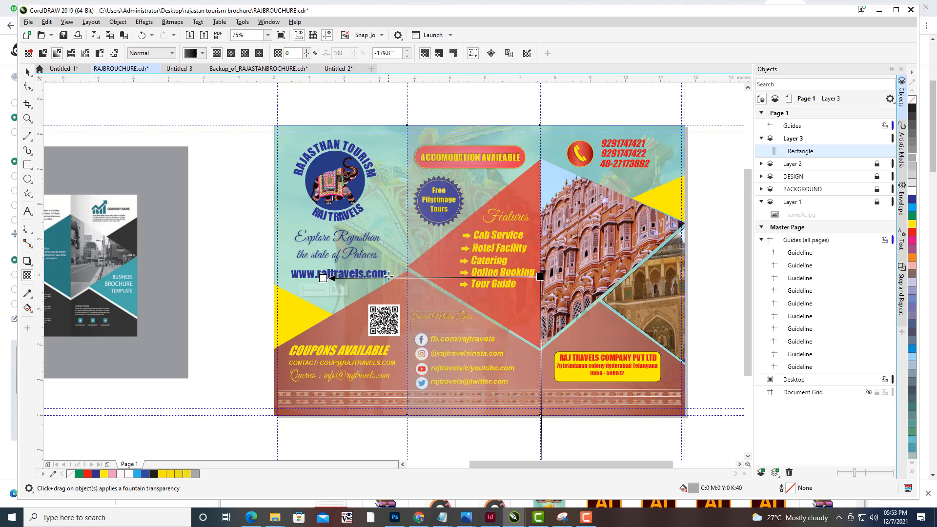
pyautogui.click(27, 71)
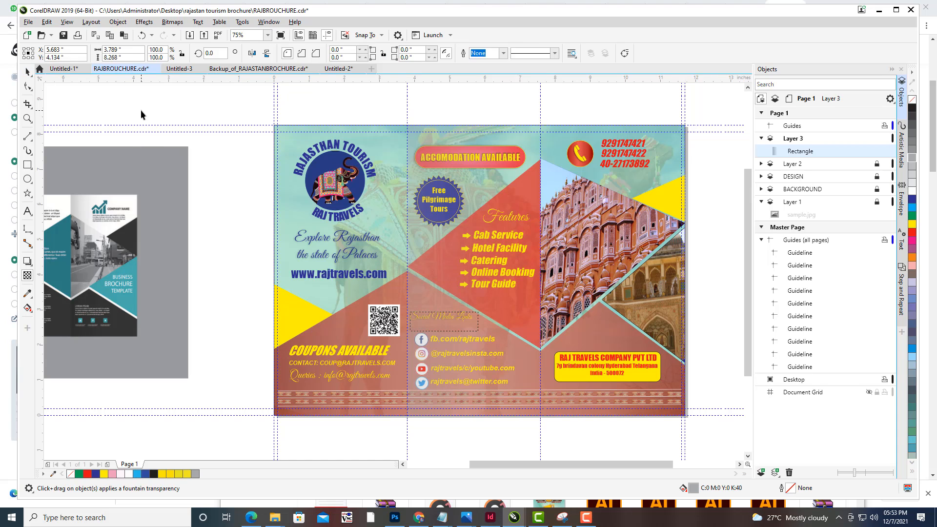
# - Duplicate the semi-transparent gray rectangle and move the copy over the right panel of the brochure
pyautogui.click(141, 115)
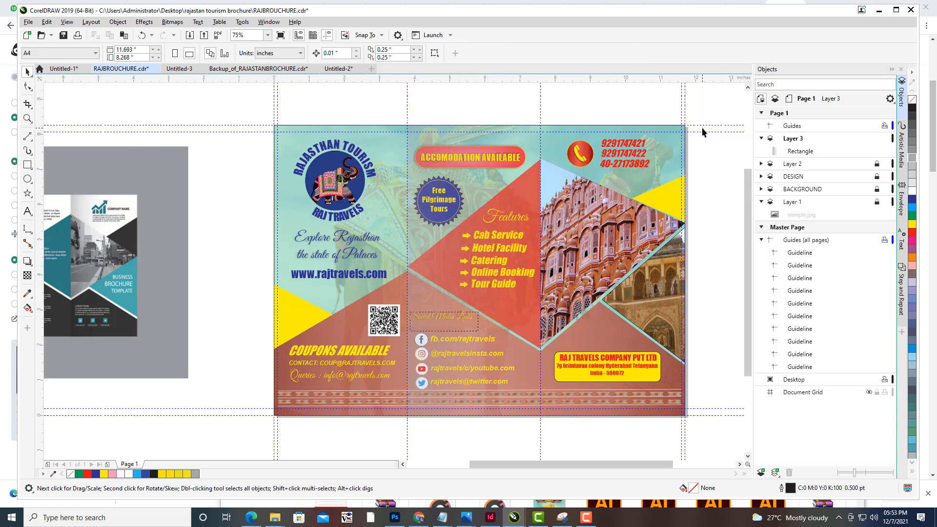
pyautogui.click(800, 152)
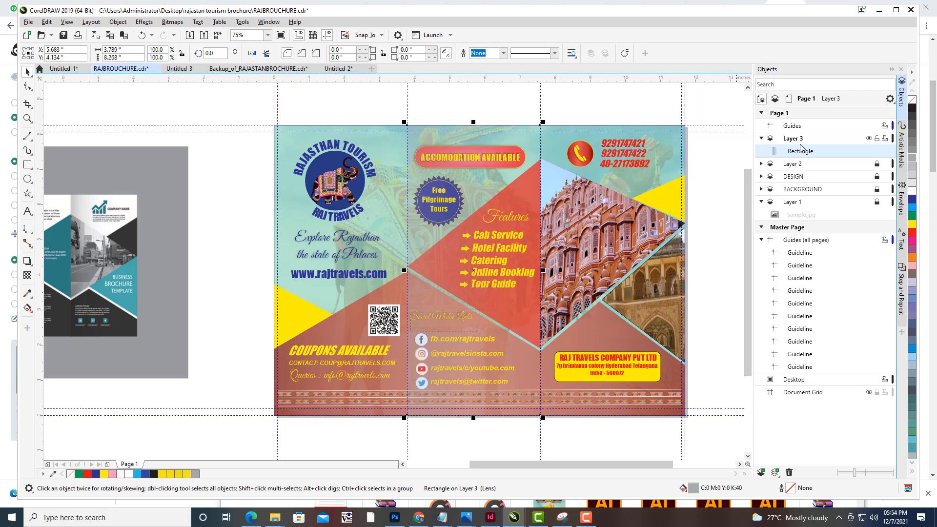
pyautogui.hotkey('ctrl', 'd')
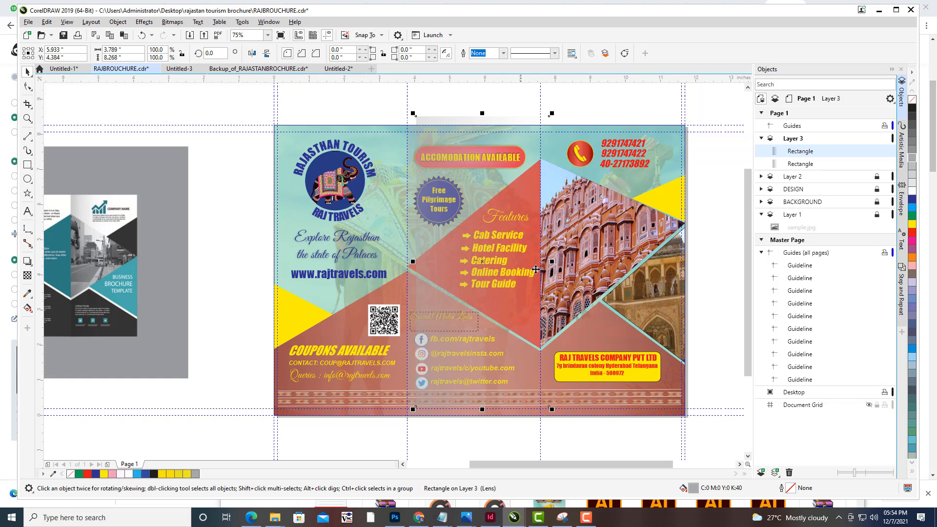
pyautogui.moveTo(482, 120); pyautogui.dragTo(597, 124)
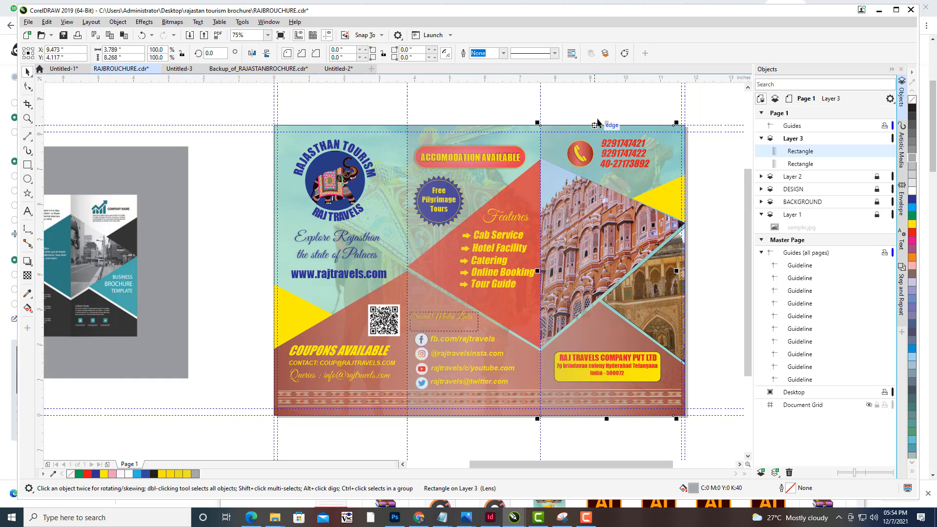
pyautogui.click(602, 100)
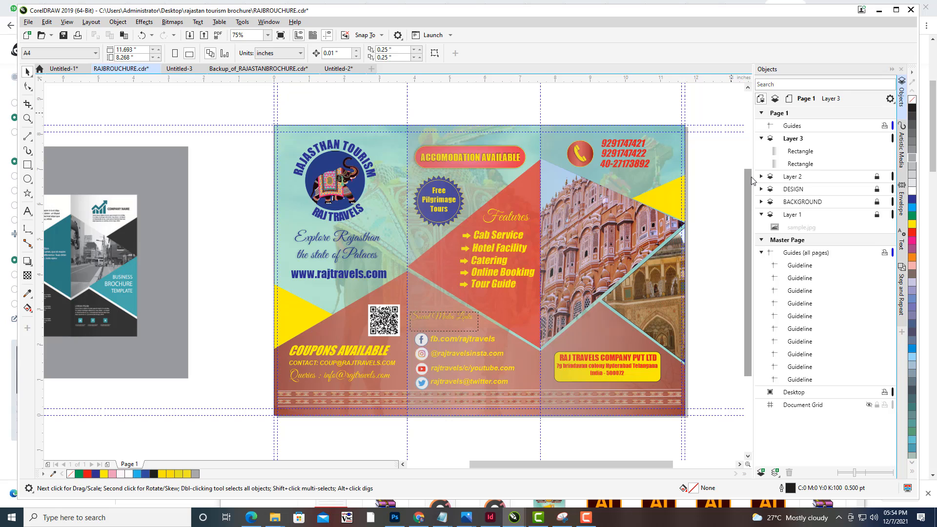
# - Unlock Layer 2, DESIGN, BACKGROUND and Layer 1, and move Layer 3 below the DESIGN layer
pyautogui.click(762, 138)
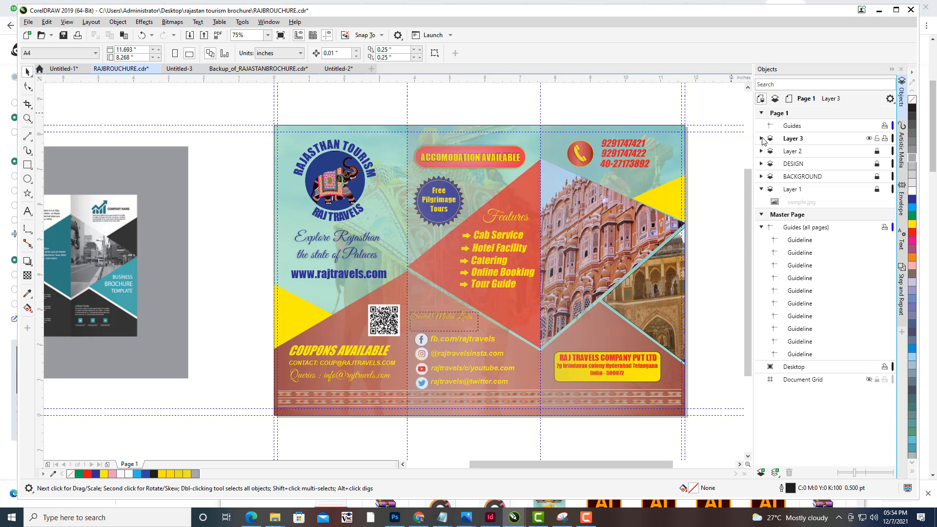
pyautogui.click(878, 151)
pyautogui.click(879, 164)
pyautogui.click(877, 176)
pyautogui.click(877, 188)
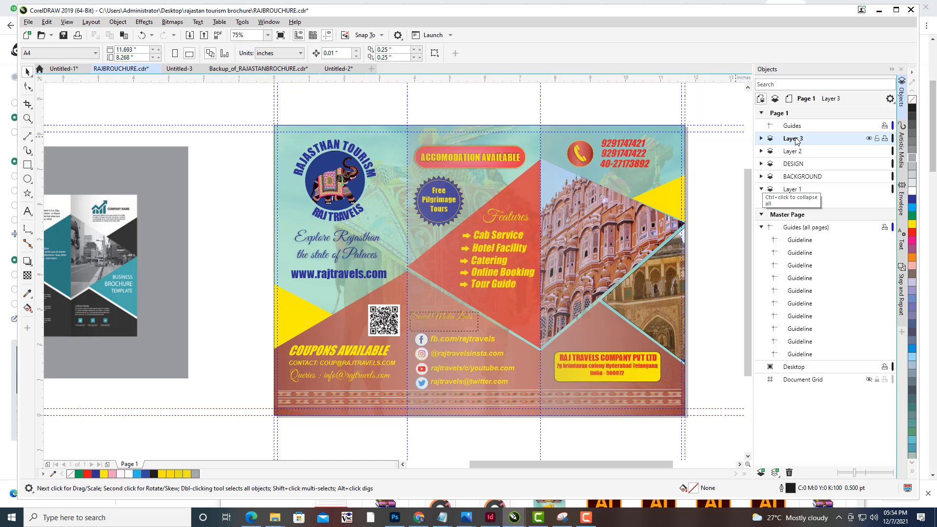
pyautogui.moveTo(796, 141); pyautogui.dragTo(796, 174)
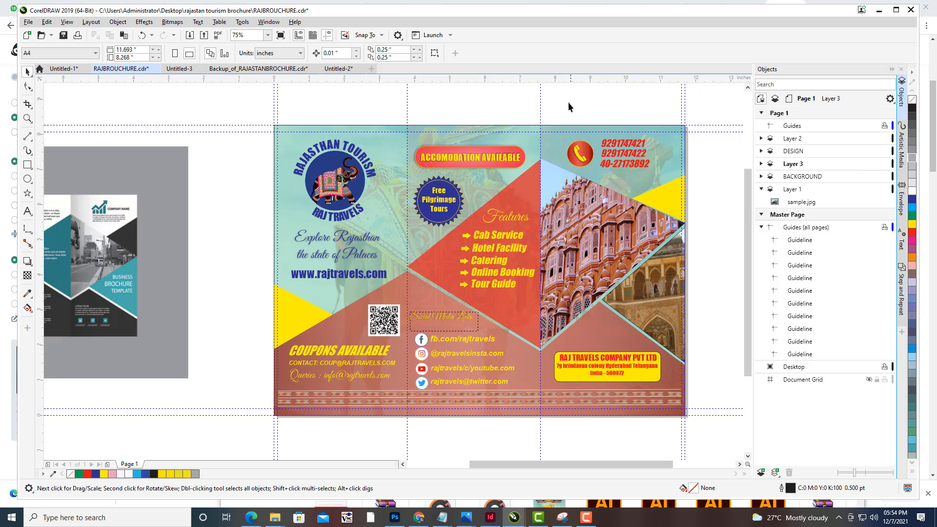
# - Delete the sample image beside the page and remove the vertical and horizontal guidelines around the brochure
pyautogui.click(810, 202)
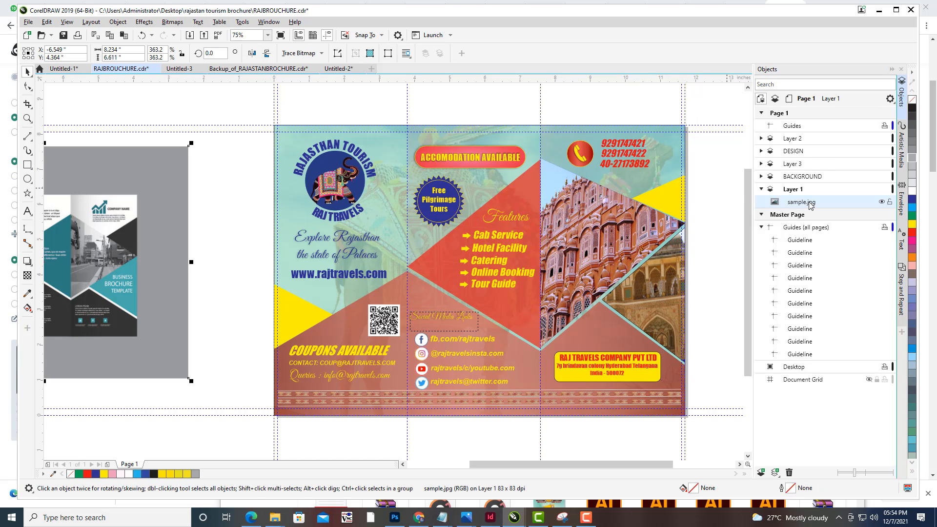
pyautogui.press('Delete')
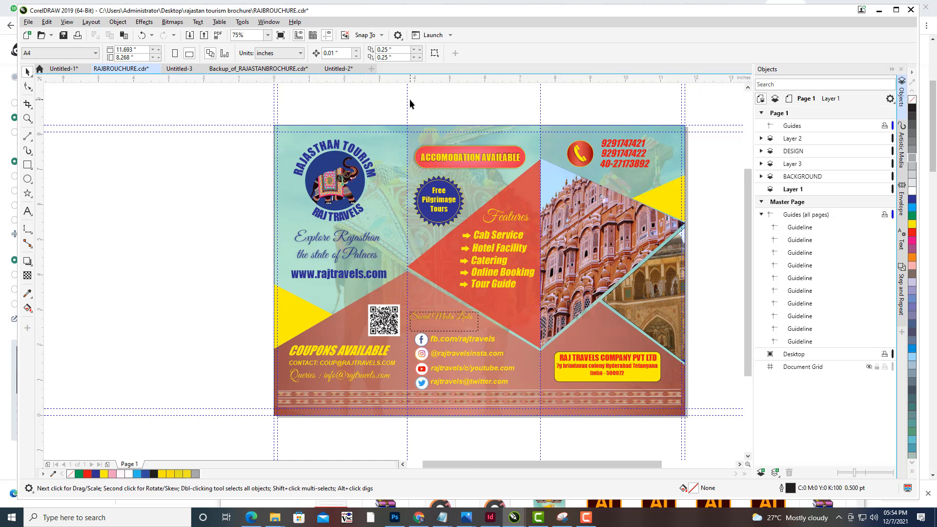
pyautogui.moveTo(409, 98); pyautogui.dragTo(191, 99)
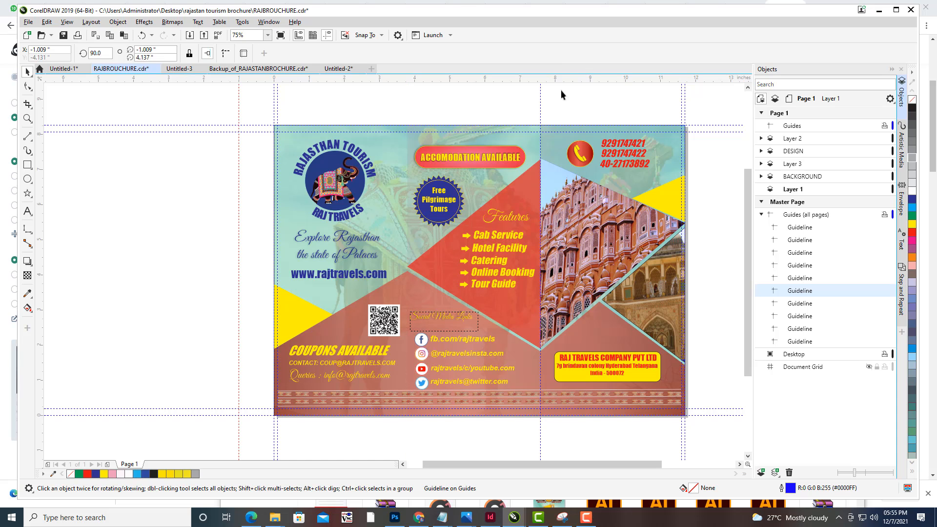
pyautogui.moveTo(541, 106); pyautogui.dragTo(662, 115)
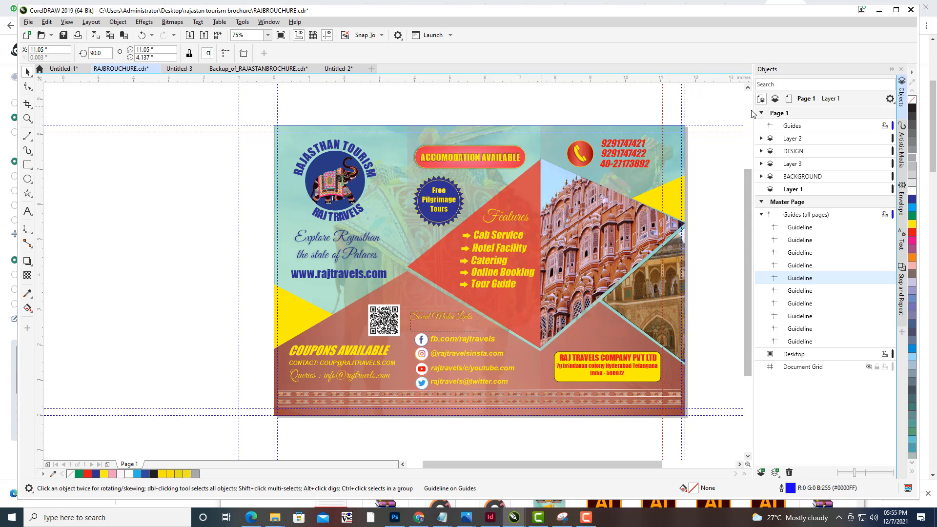
pyautogui.click(685, 93)
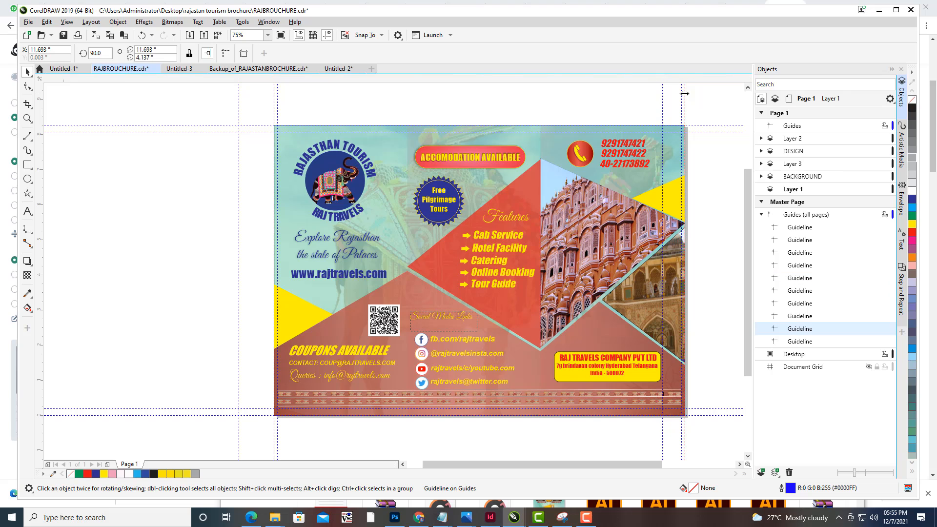
pyautogui.press('Delete')
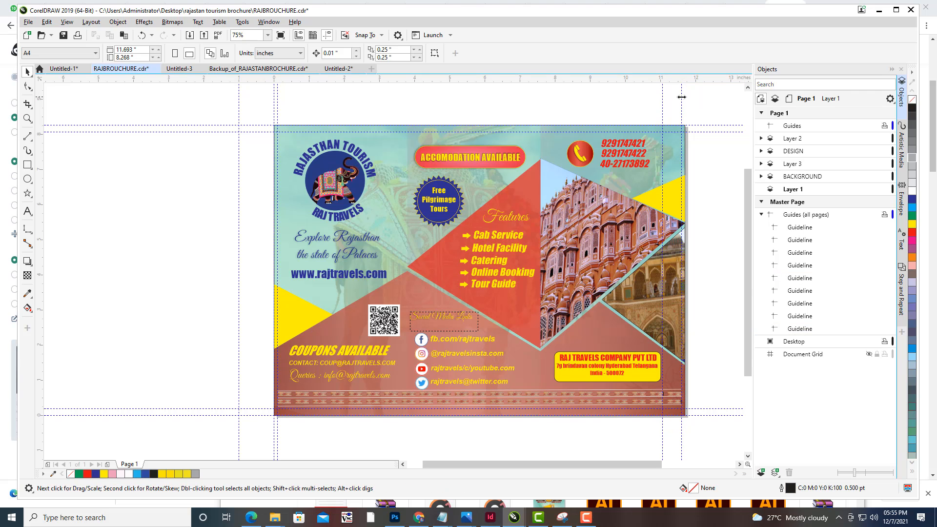
pyautogui.click(682, 97)
pyautogui.press('Delete')
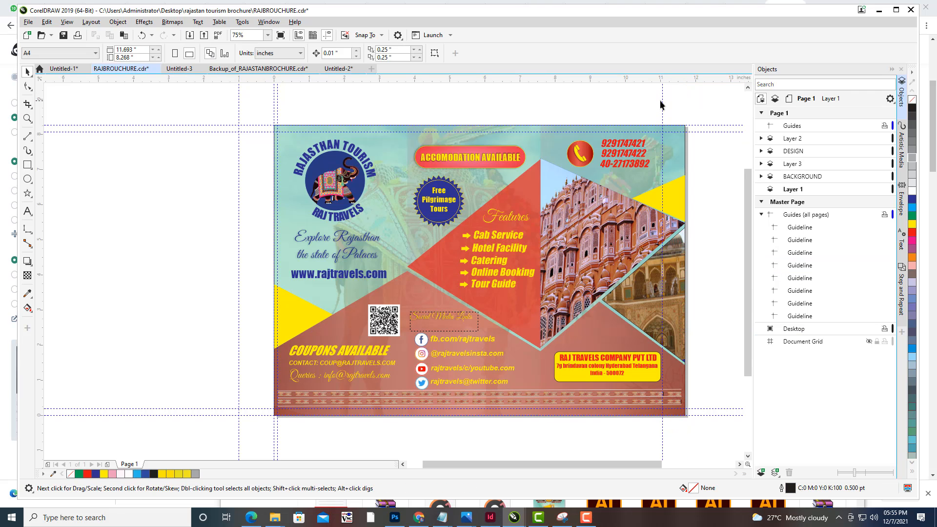
pyautogui.click(662, 100)
pyautogui.press('Delete')
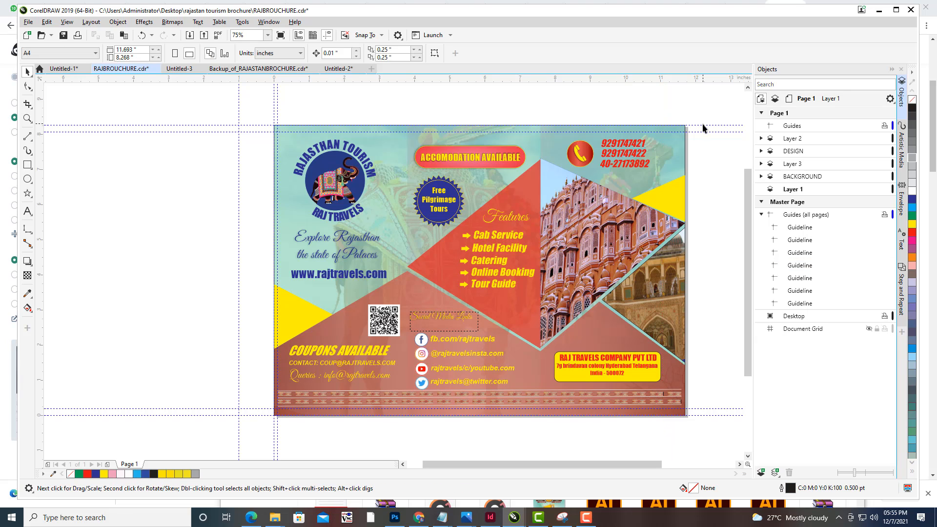
pyautogui.moveTo(703, 132); pyautogui.dragTo(703, 126)
pyautogui.press('Delete')
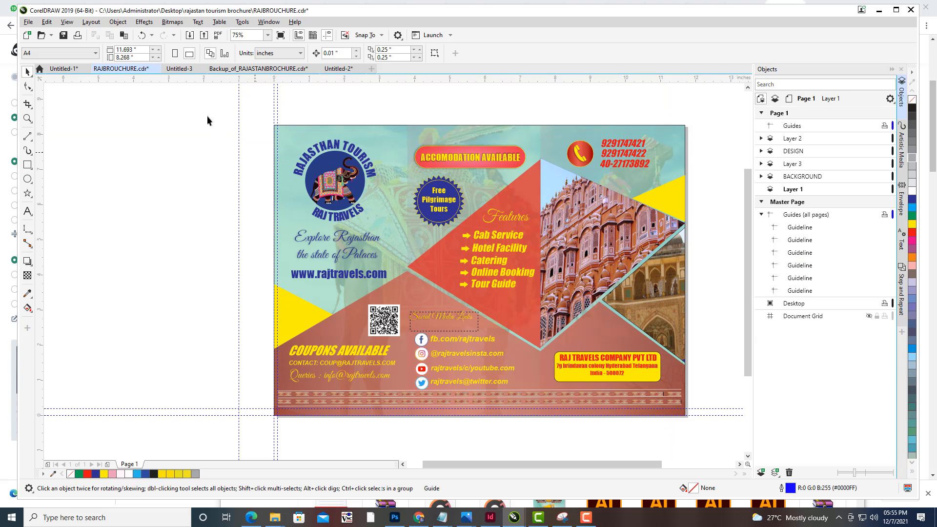
pyautogui.click(239, 175)
pyautogui.press('Delete')
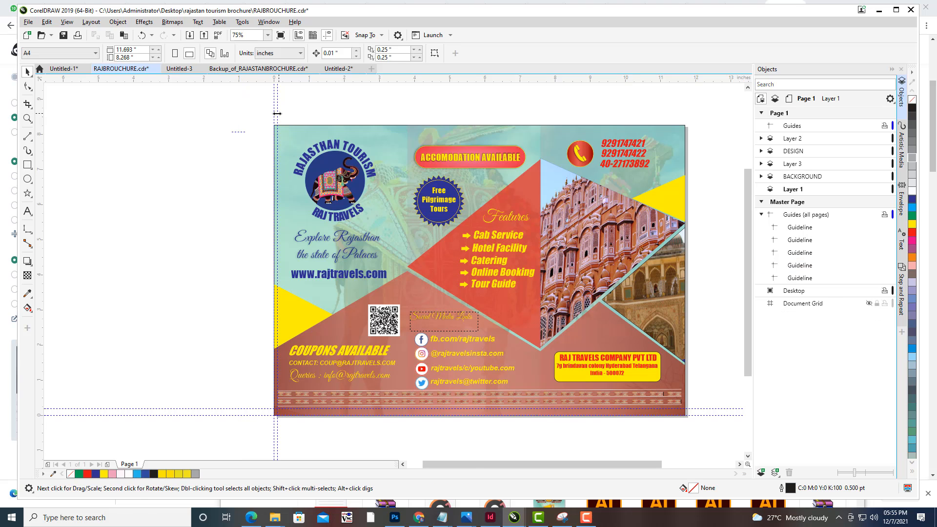
pyautogui.click(277, 114)
pyautogui.press('Delete')
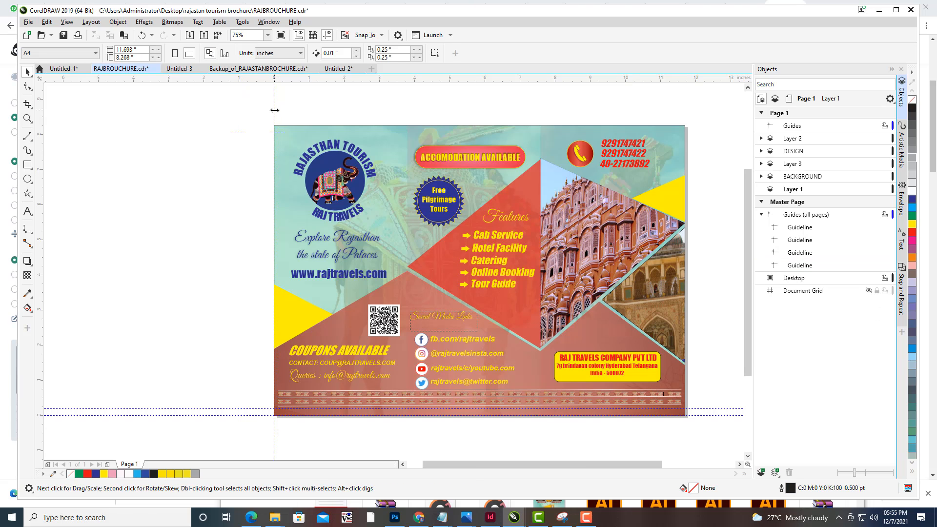
pyautogui.click(275, 110)
pyautogui.press('Delete')
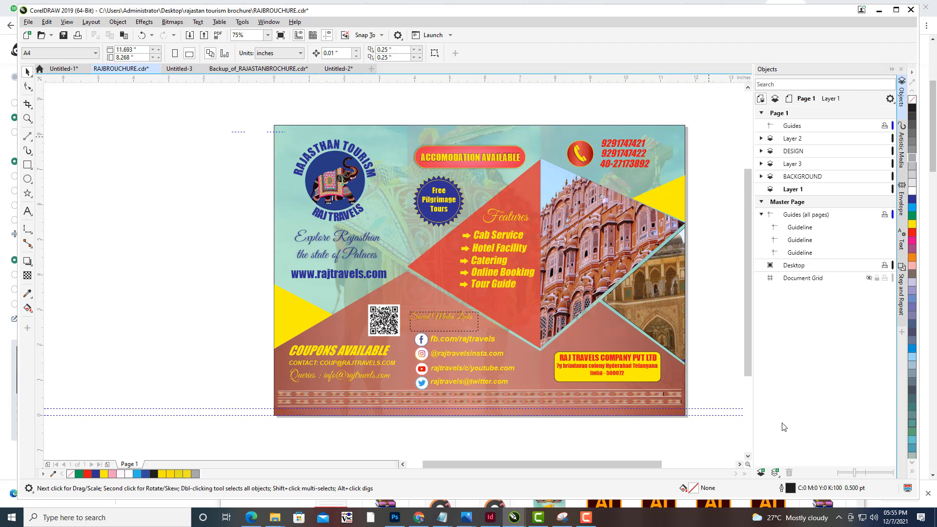
pyautogui.click(717, 411)
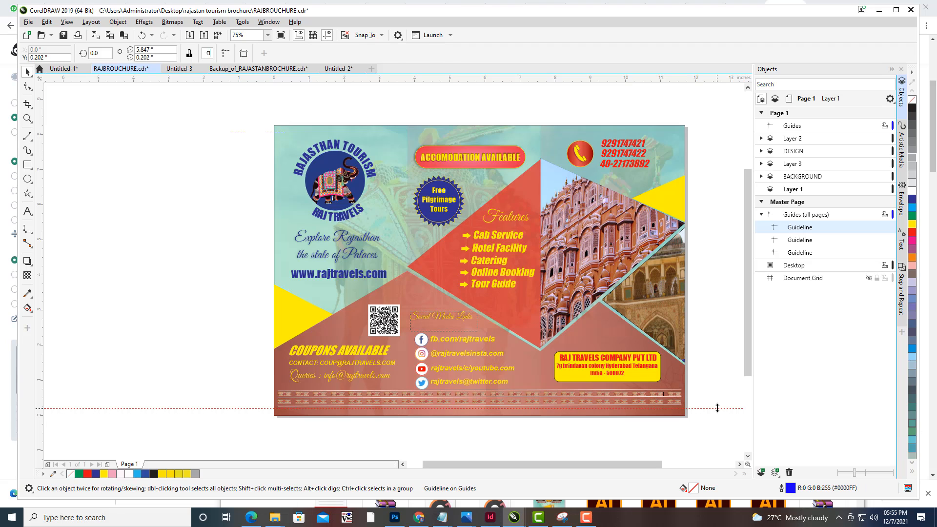
pyautogui.press('Delete')
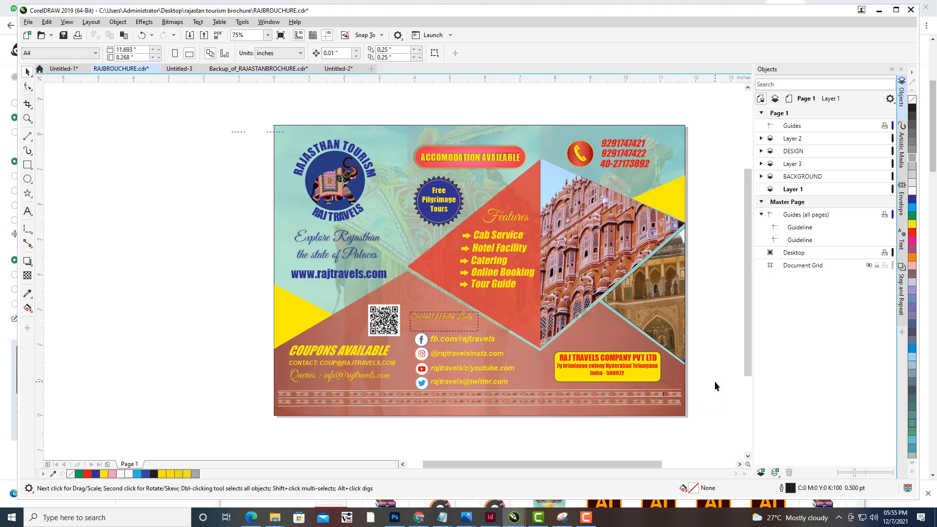
# - Delete the remaining guidelines along the page's top and bottom edges
pyautogui.scroll(1, 692, 323)
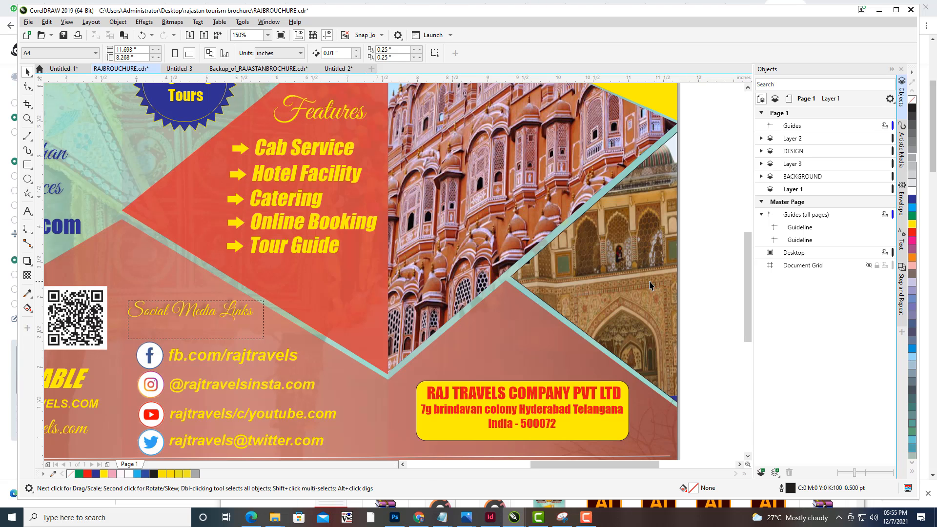
pyautogui.scroll(-1, 651, 286)
pyautogui.moveTo(687, 265); pyautogui.dragTo(667, 267)
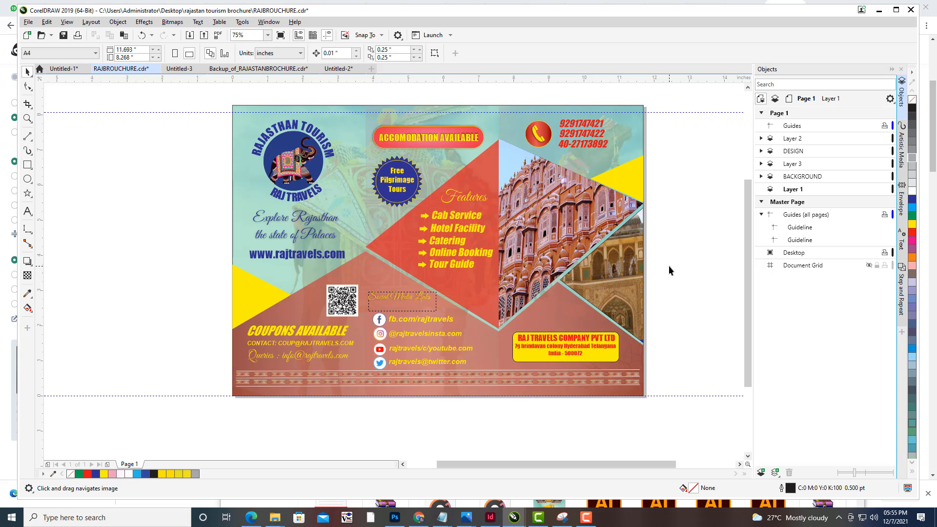
pyautogui.click(663, 113)
pyautogui.press('Delete')
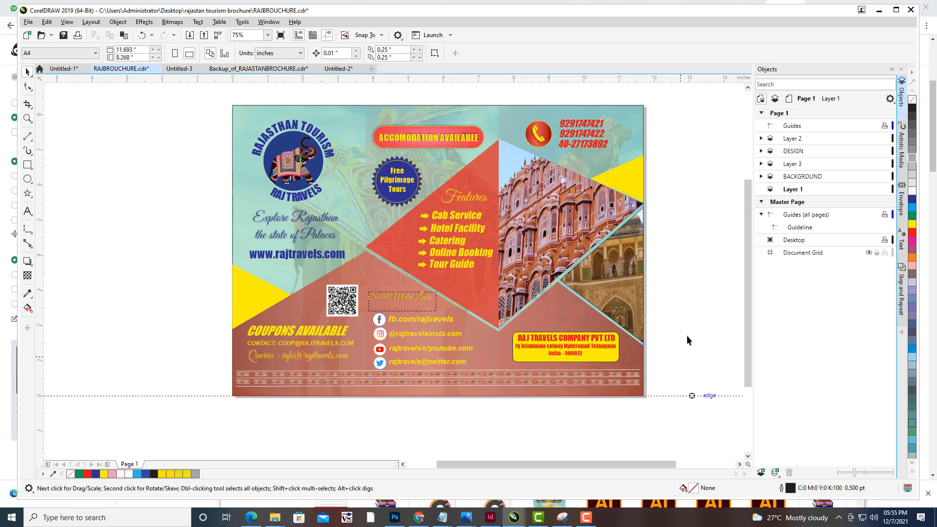
pyautogui.press('Delete')
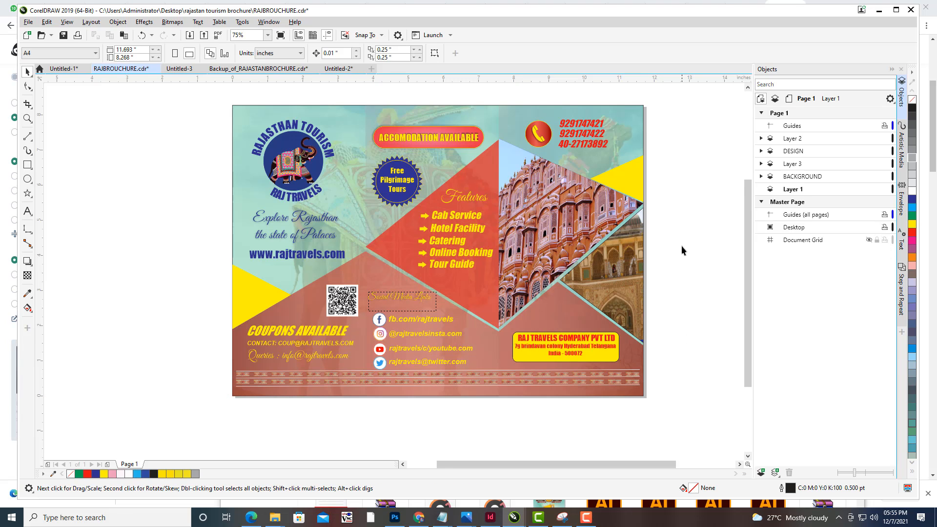
# - Open the Export dialog and browse to the Desktop folder
pyautogui.moveTo(681, 245)
pyautogui.mouseDown()
pyautogui.moveTo(655, 262)
pyautogui.moveTo(679, 256)
pyautogui.mouseUp()
pyautogui.moveTo(610, 253); pyautogui.dragTo(618, 255)
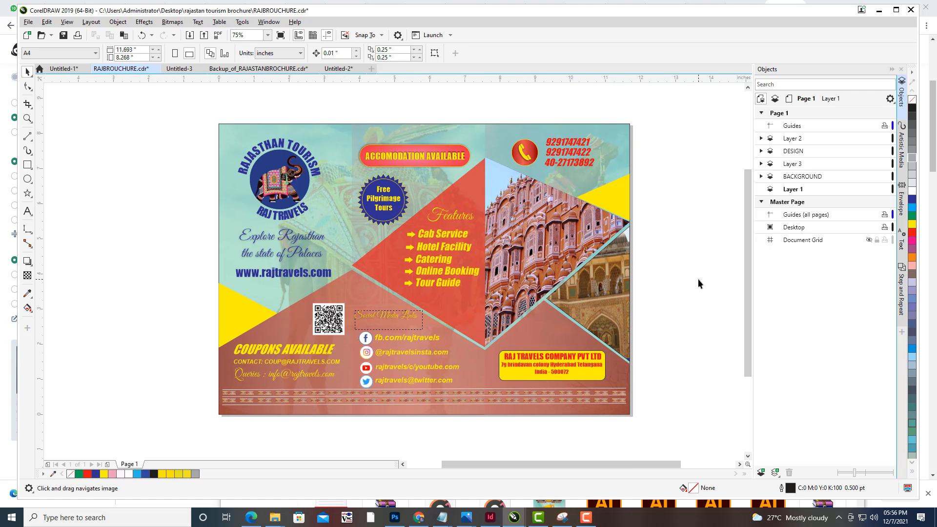
pyautogui.moveTo(688, 273); pyautogui.dragTo(685, 274)
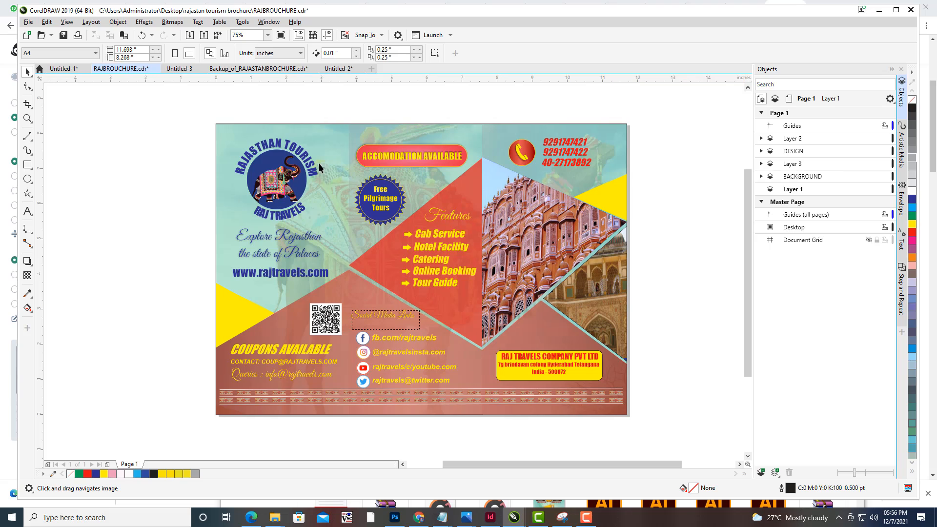
pyautogui.click(29, 22)
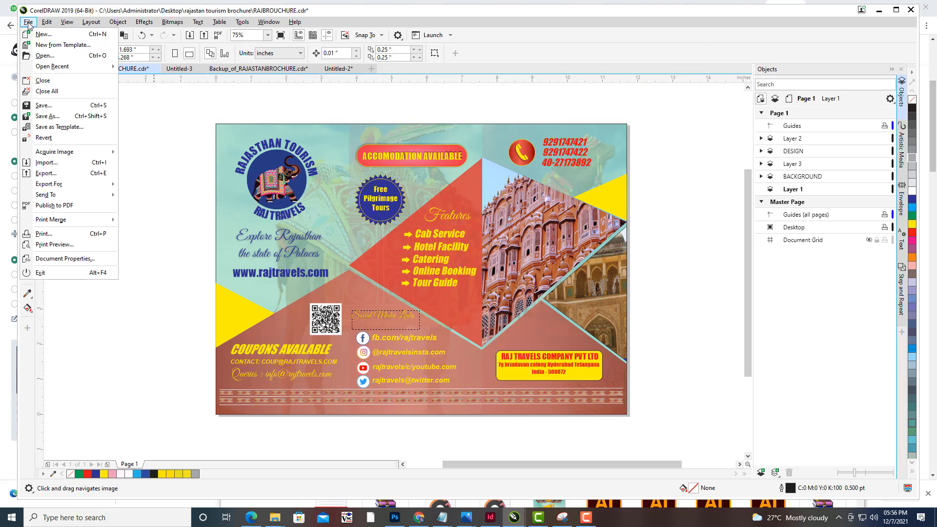
pyautogui.click(67, 176)
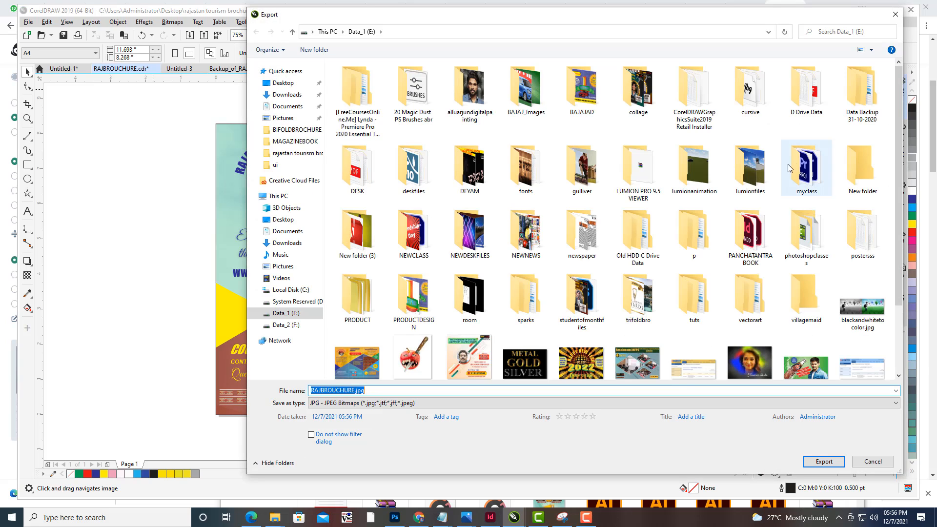
pyautogui.click(282, 85)
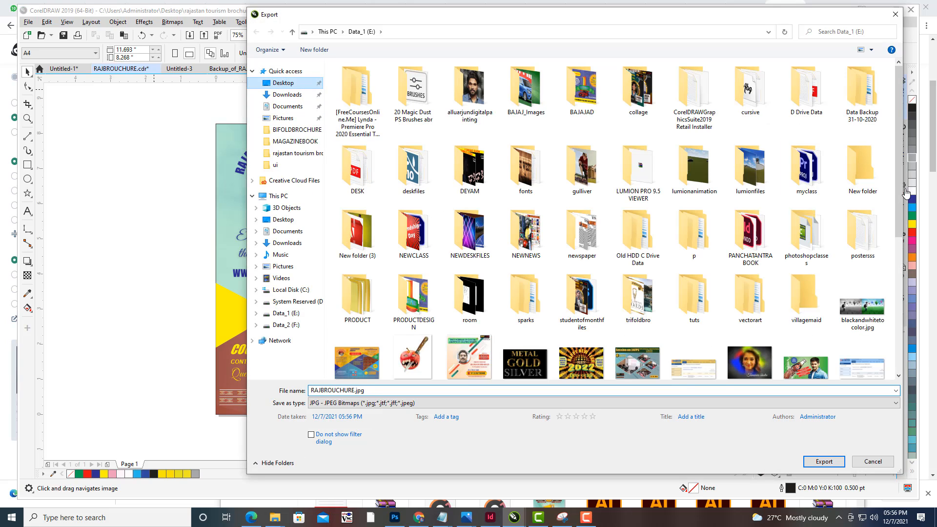
pyautogui.moveTo(898, 177); pyautogui.dragTo(881, 319)
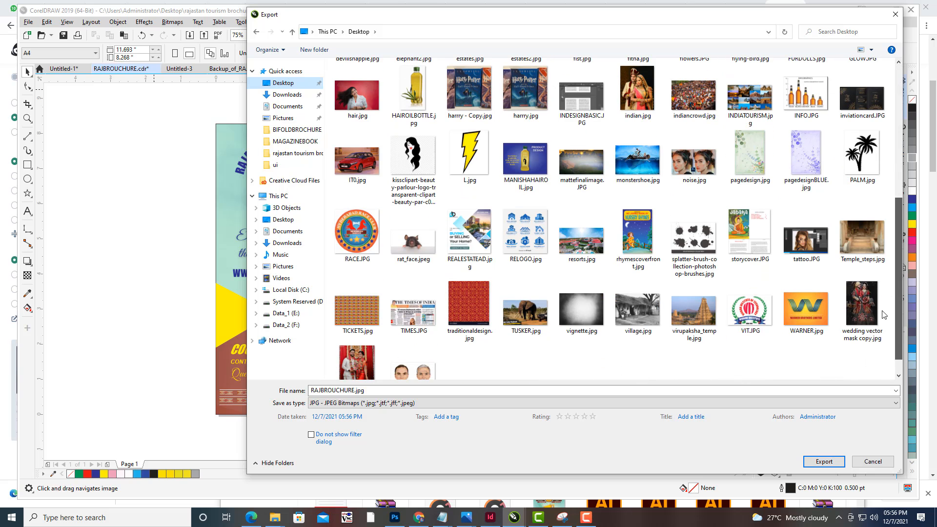
# - Name the export file rajtourismbrochure and set the save type to PDF - Adobe Portable Document Format
pyautogui.click(418, 390)
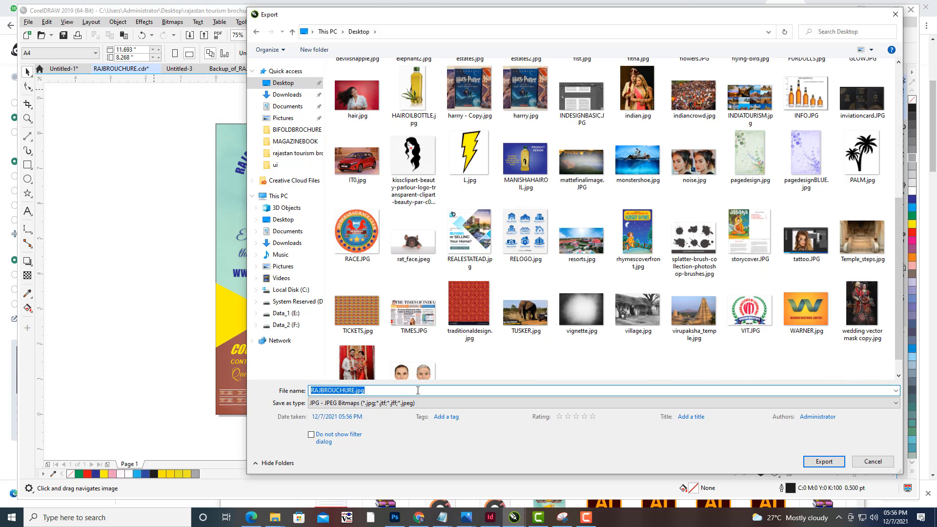
pyautogui.write('rajtourismbrochure')
pyautogui.click(425, 403)
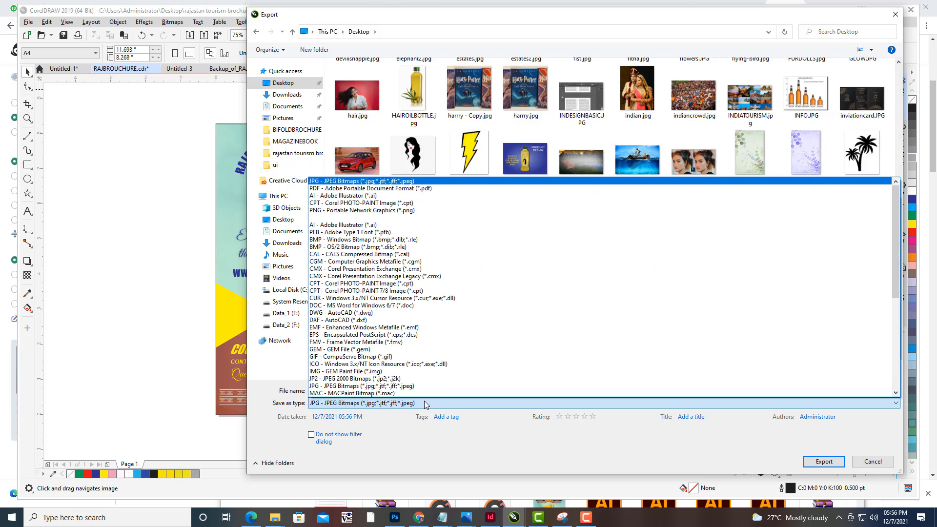
pyautogui.click(381, 189)
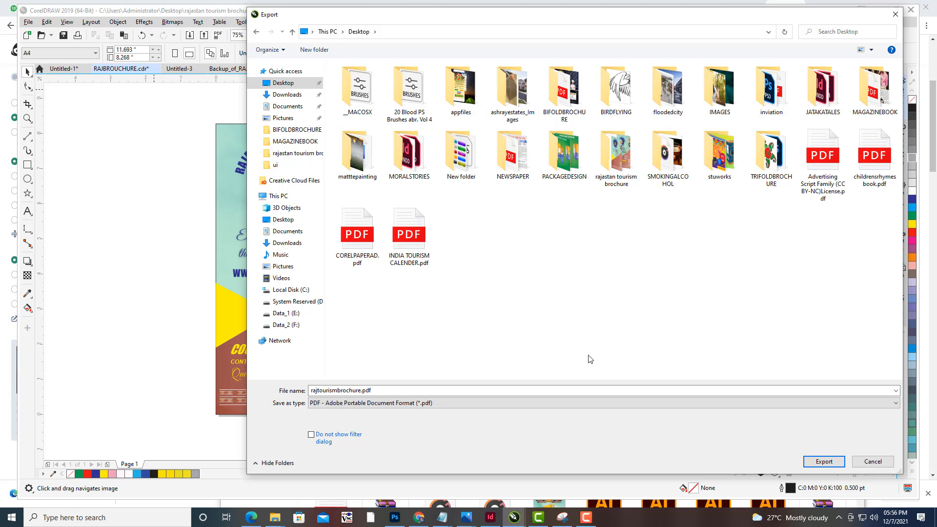
pyautogui.click(396, 390)
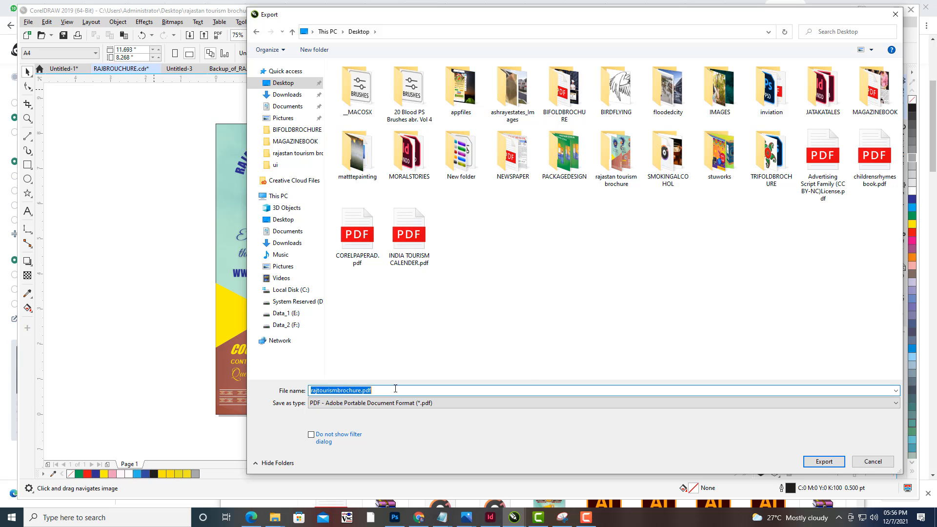
pyautogui.click(395, 390)
# - Export the brochure as PDF, accepting the PDF settings for the current document with the Document Distribution preset
pyautogui.click(806, 464)
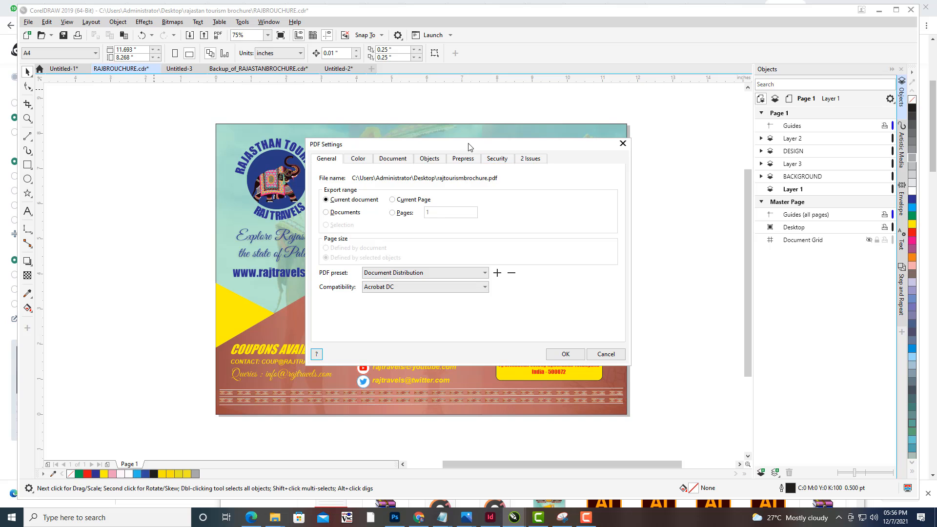
pyautogui.moveTo(468, 146); pyautogui.dragTo(710, 103)
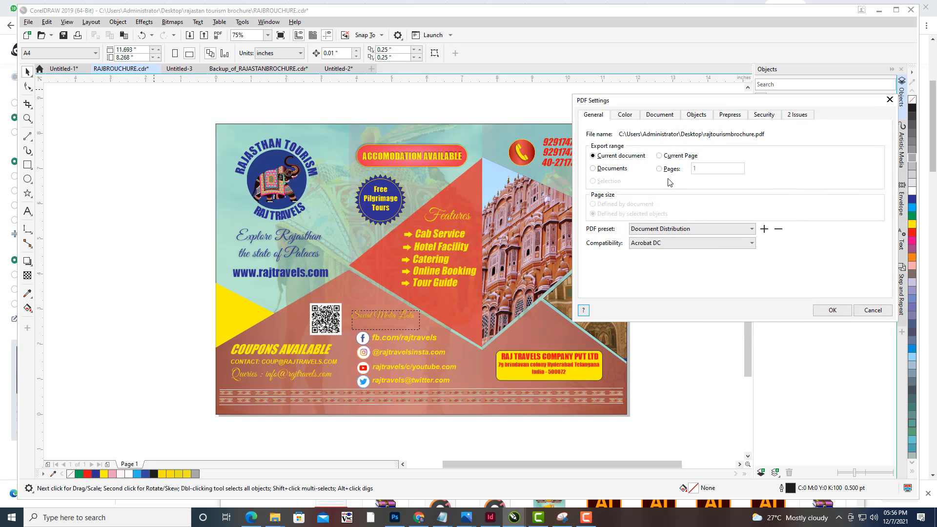
pyautogui.click(832, 310)
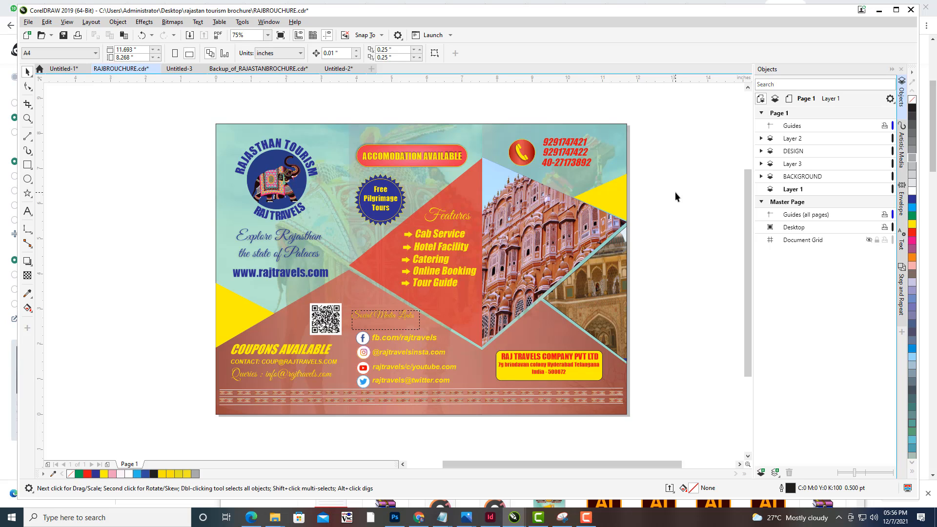
# - Open the earlier Rajasthan tourism brochure PDF from its desktop folder to compare, then close it
pyautogui.click(881, 10)
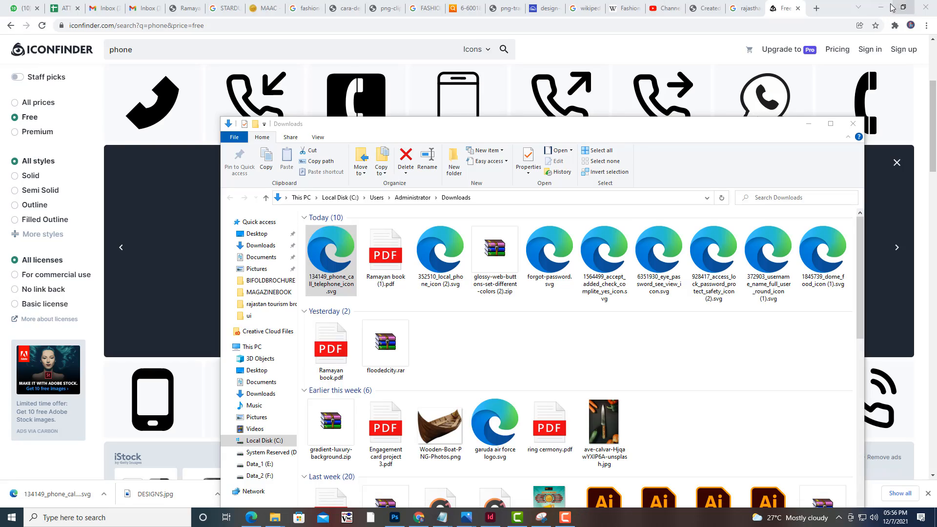
pyautogui.click(891, 7)
pyautogui.click(809, 123)
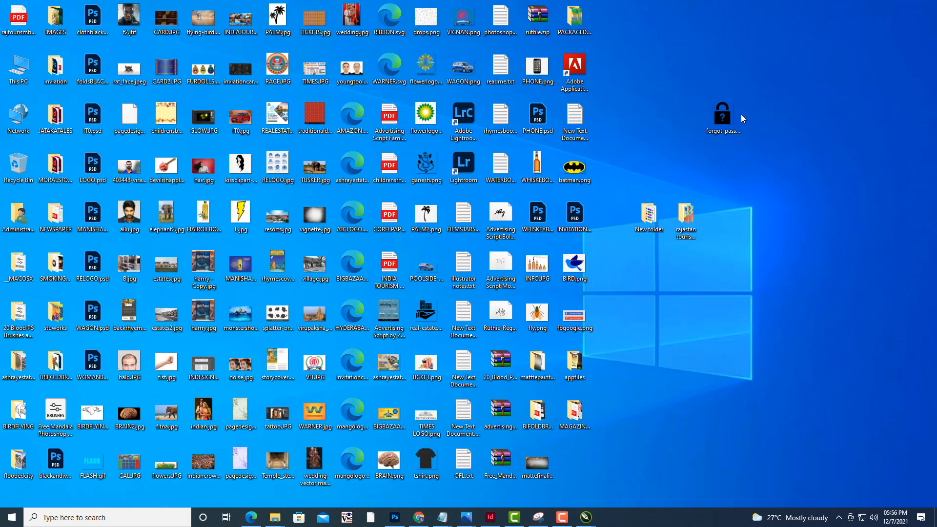
pyautogui.click(698, 397)
pyautogui.doubleClick(672, 235)
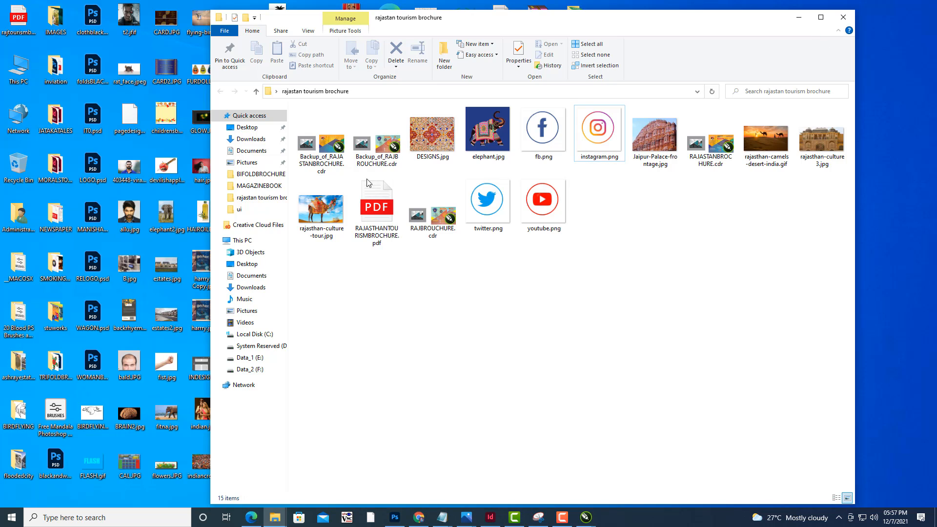
pyautogui.doubleClick(368, 201)
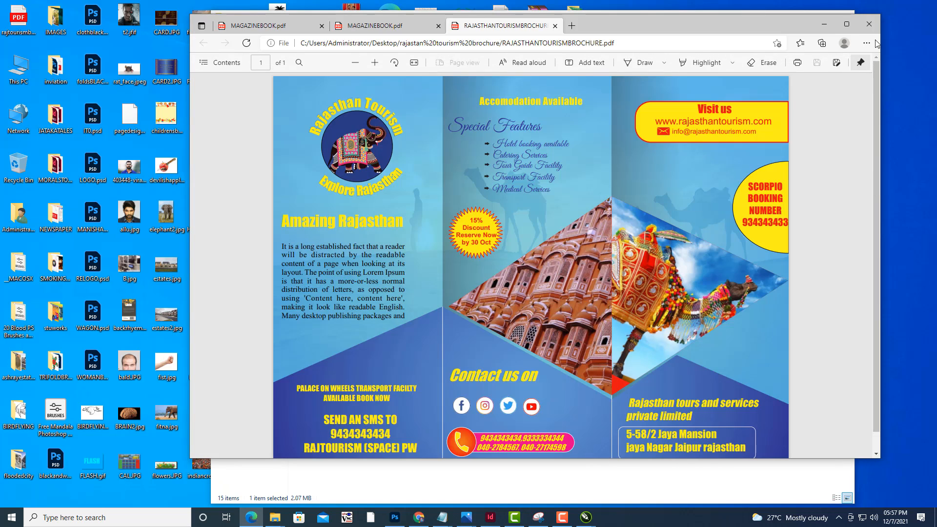
pyautogui.click(869, 23)
pyautogui.click(798, 17)
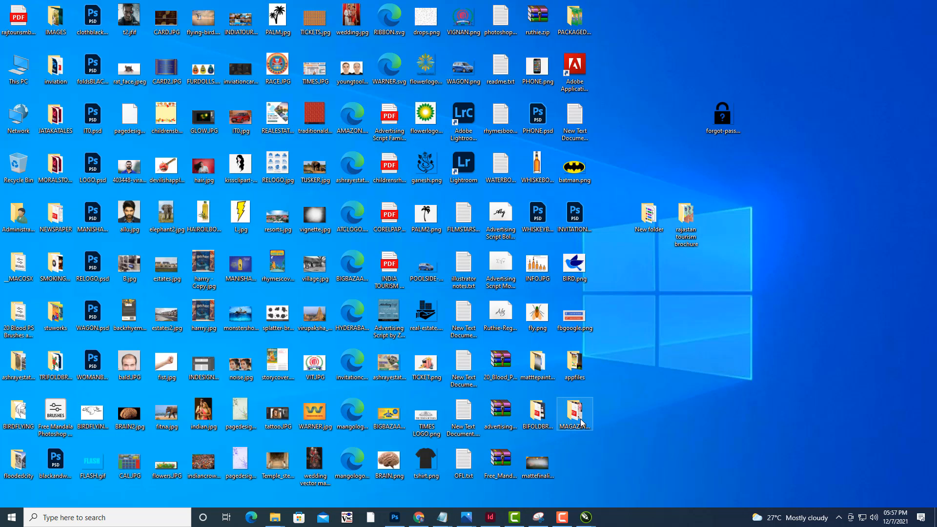
# - Open the exported rajtourismbrochure.pdf from the desktop and fit the page to review it
pyautogui.click(585, 518)
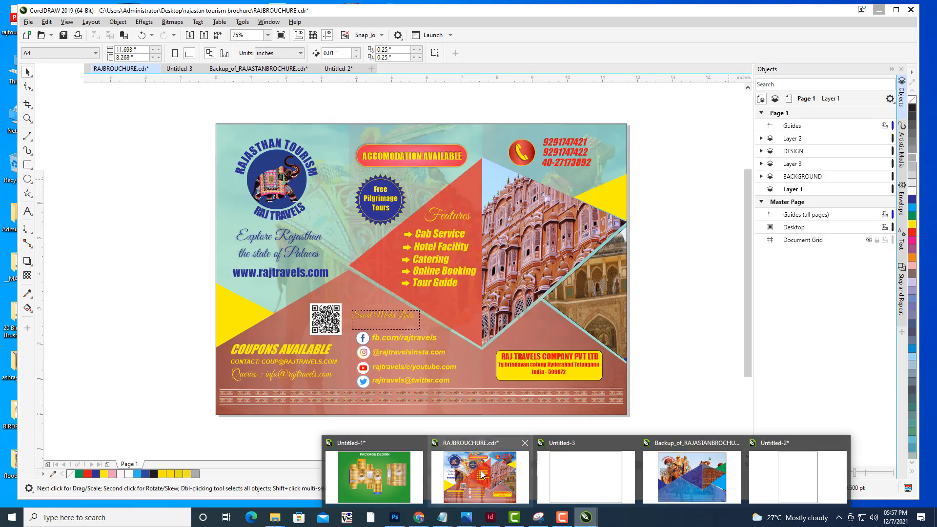
pyautogui.click(479, 471)
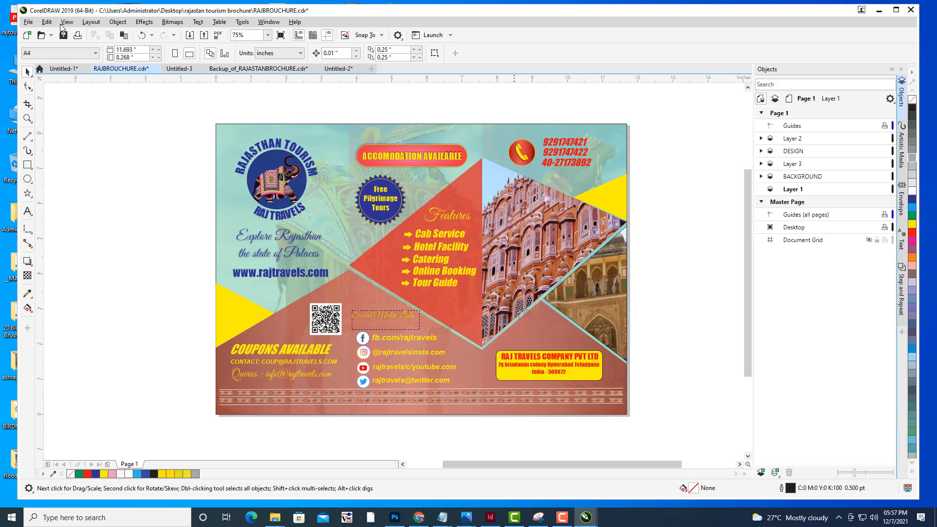
pyautogui.click(28, 22)
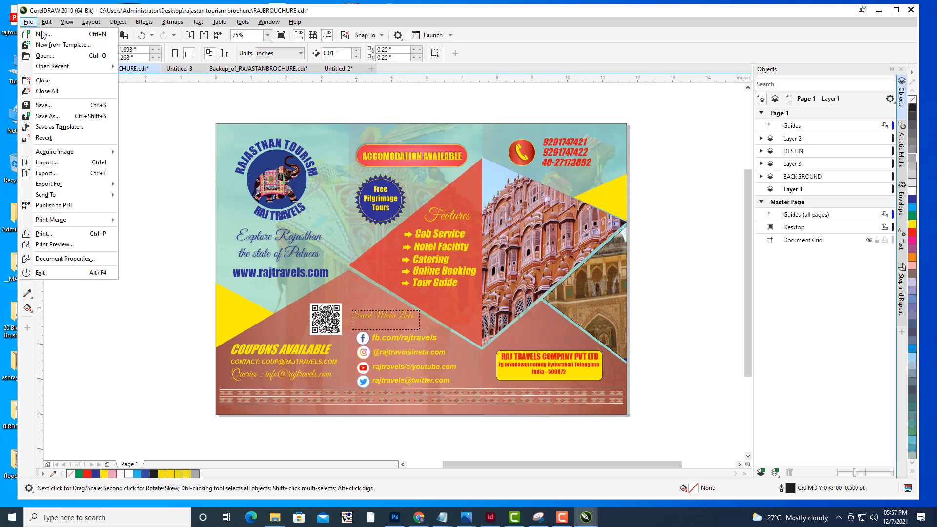
pyautogui.click(879, 12)
pyautogui.click(20, 19)
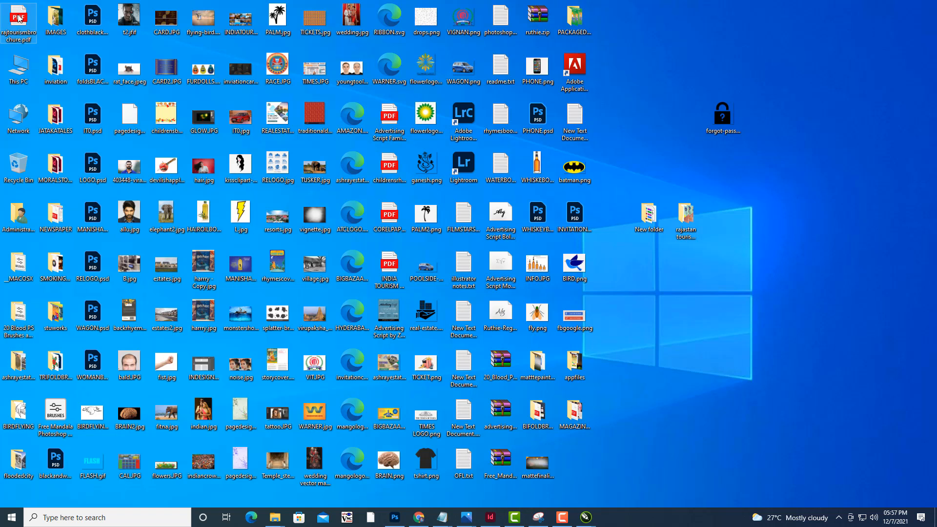
pyautogui.doubleClick(19, 18)
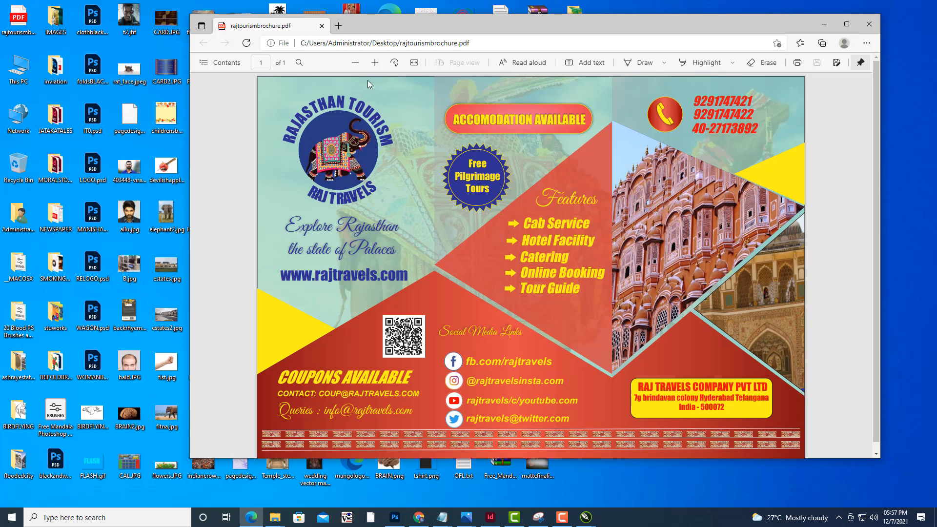
pyautogui.click(360, 63)
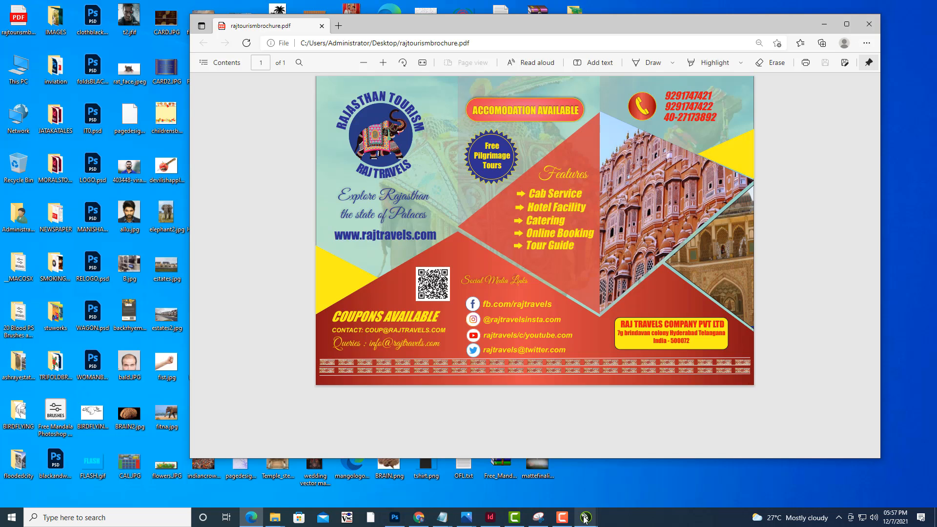
pyautogui.moveTo(585, 520)
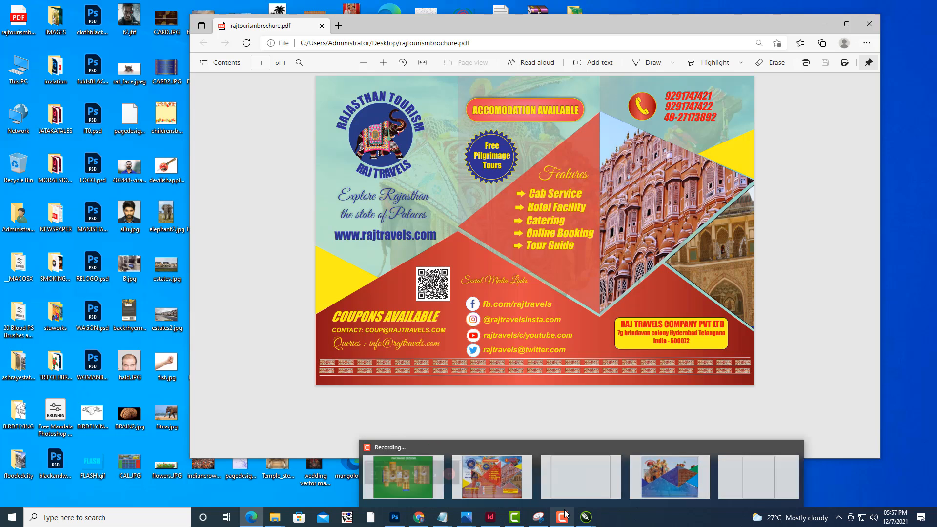